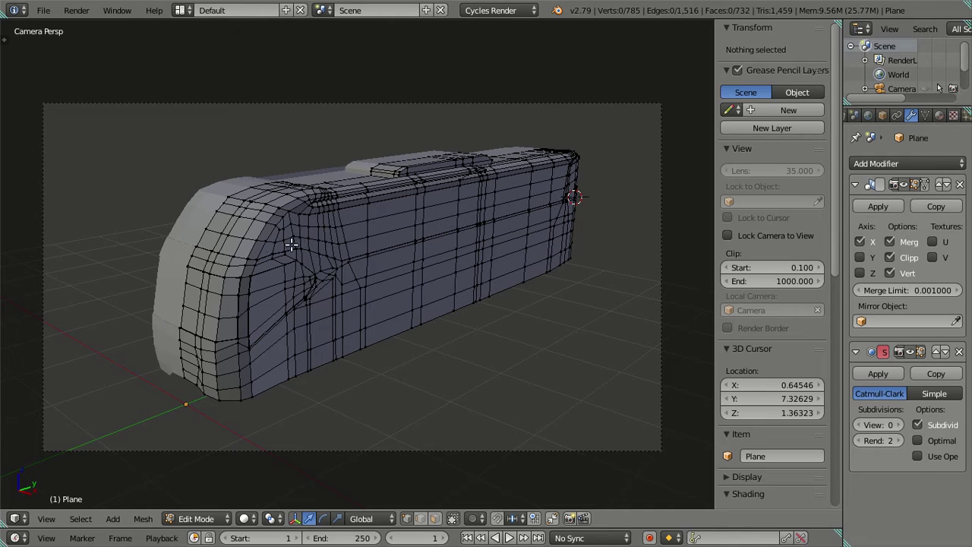
- Leave camera view, zoom and orbit down onto the front corner beside the headlight recess, then use face select
{"action": "key", "text": "KP_0"}
{"action": "scroll", "coordinate": [334, 258], "scroll_direction": "up", "scroll_amount": 4}
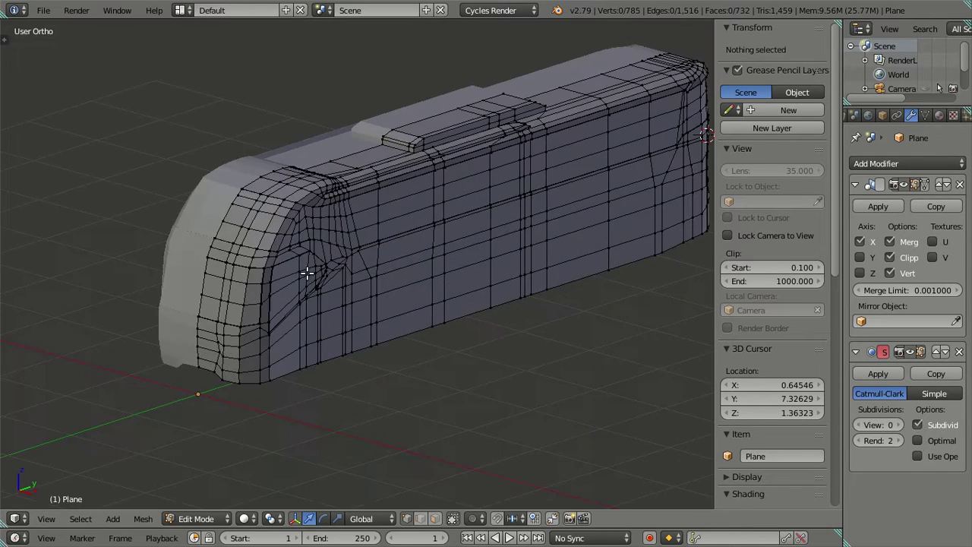
{"action": "middle_click_drag", "start_coordinate": [334, 262], "coordinate": [328, 271]}
{"action": "scroll", "coordinate": [328, 271], "scroll_direction": "up", "scroll_amount": 2}
{"action": "scroll", "coordinate": [332, 325], "scroll_direction": "up", "scroll_amount": 2}
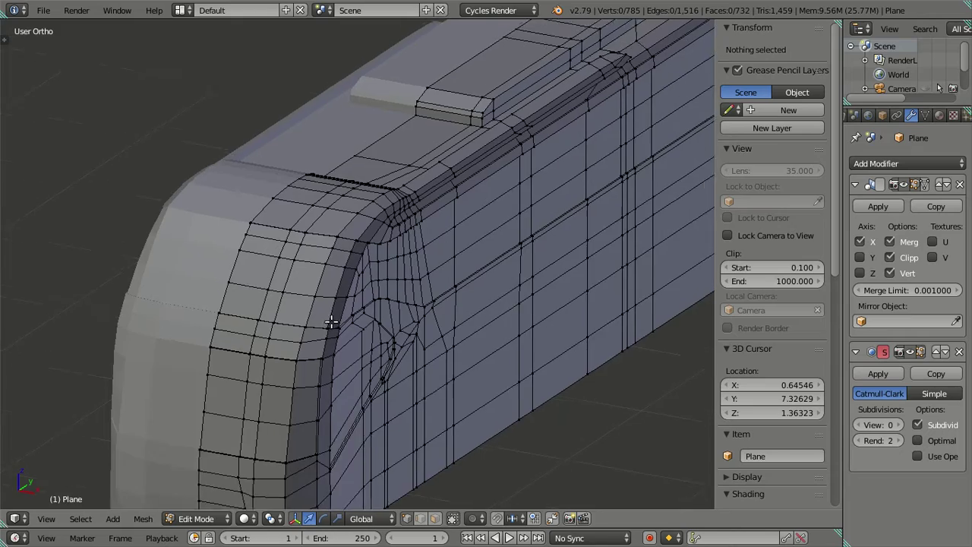
{"action": "scroll", "coordinate": [324, 318], "scroll_direction": "down", "scroll_amount": 2}
{"action": "mouse_move", "coordinate": [326, 296]}
{"action": "middle_mouse_down"}
{"action": "mouse_move", "coordinate": [346, 327]}
{"action": "mouse_move", "coordinate": [391, 306]}
{"action": "middle_mouse_up"}
{"action": "scroll", "coordinate": [349, 335], "scroll_direction": "up", "scroll_amount": 1}
{"action": "scroll", "coordinate": [357, 348], "scroll_direction": "up", "scroll_amount": 1}
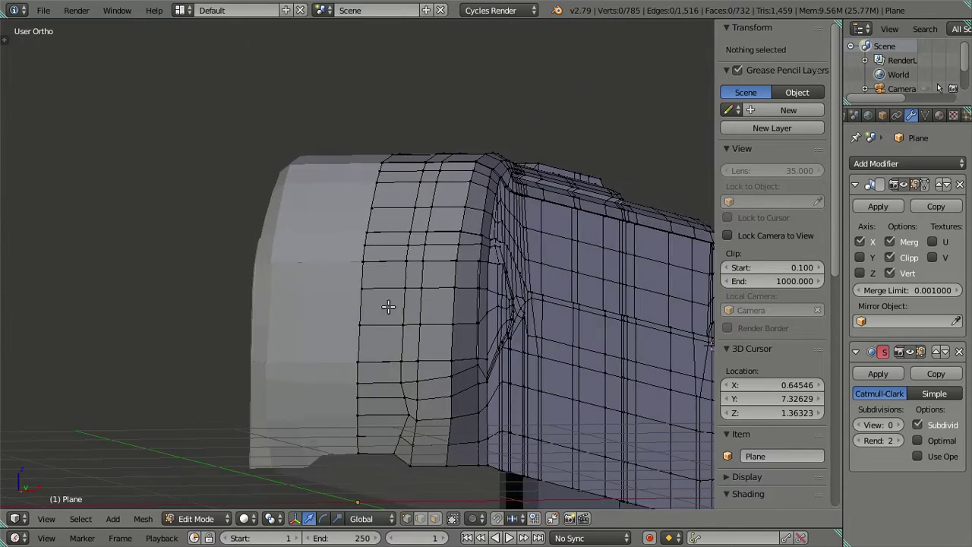
{"action": "scroll", "coordinate": [577, 224], "scroll_direction": "up", "scroll_amount": 2}
{"action": "middle_click_drag", "start_coordinate": [591, 215], "coordinate": [471, 399]}
{"action": "key", "text": "3"}
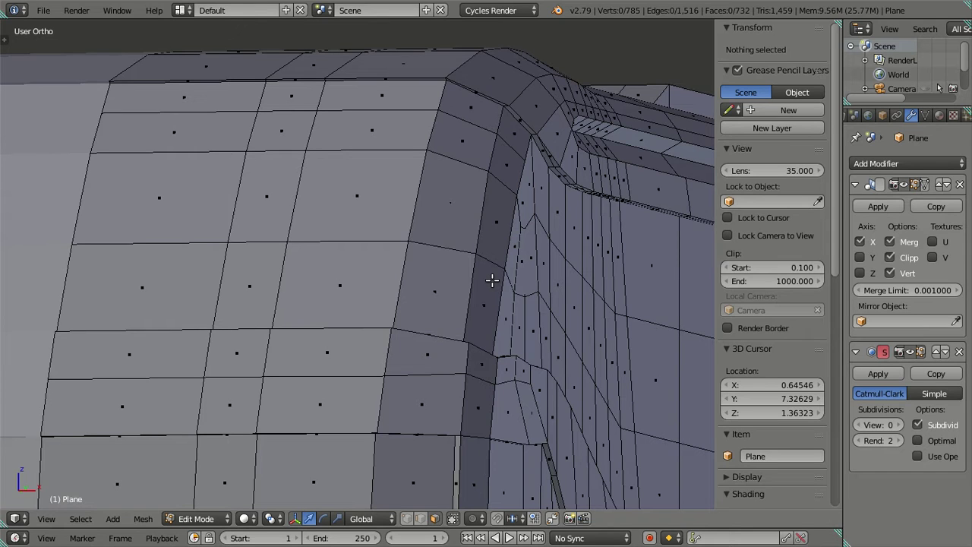
- Pick the upper narrow face beside the corner recess and shift it slightly along X
{"action": "right_click", "coordinate": [490, 244]}
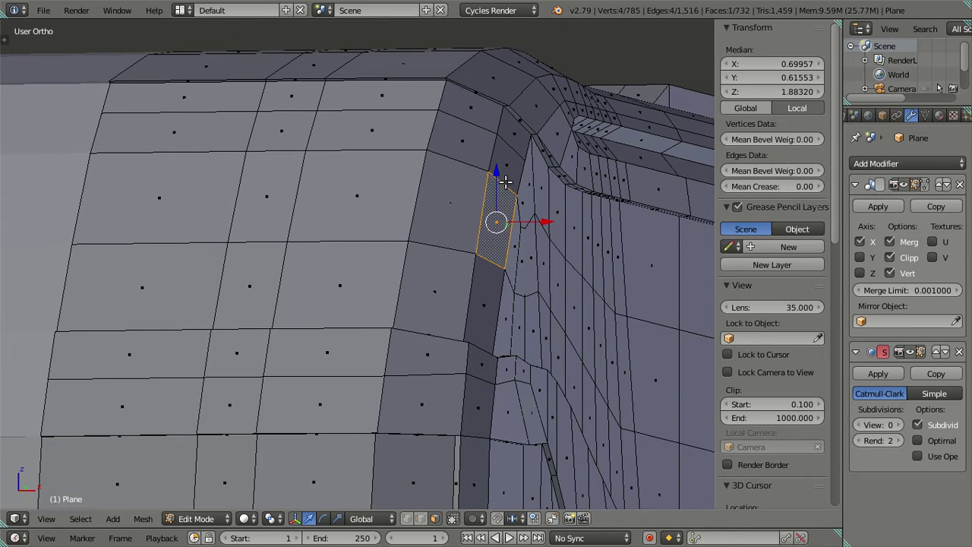
{"action": "right_click", "coordinate": [486, 295]}
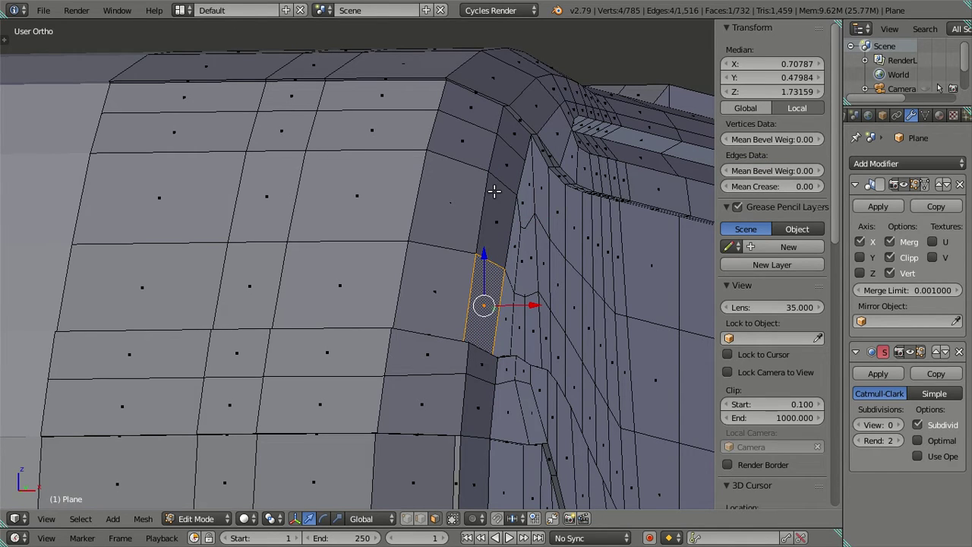
{"action": "right_click", "coordinate": [499, 180]}
{"action": "key", "text": "e"}
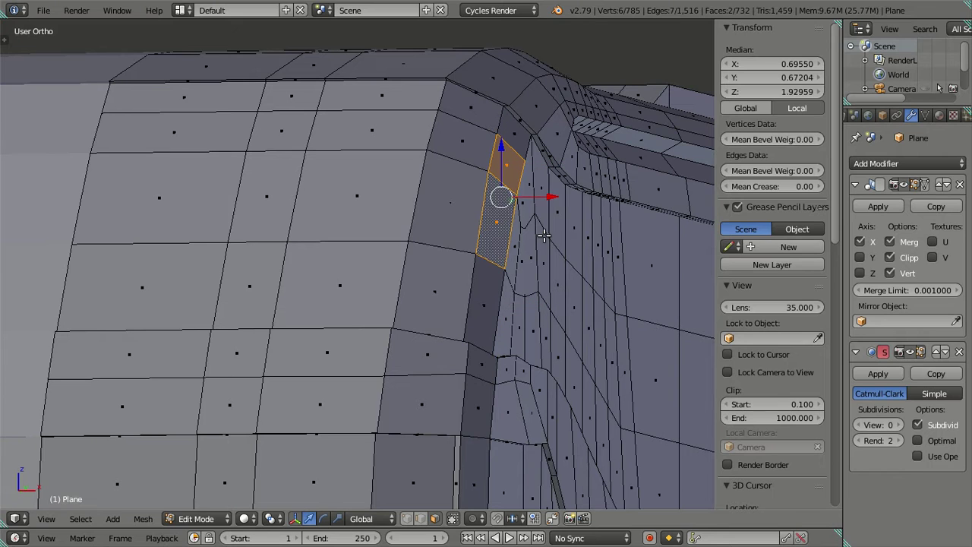
{"action": "right_click", "coordinate": [536, 193]}
{"action": "left_click_drag", "start_coordinate": [544, 195], "coordinate": [554, 195]}
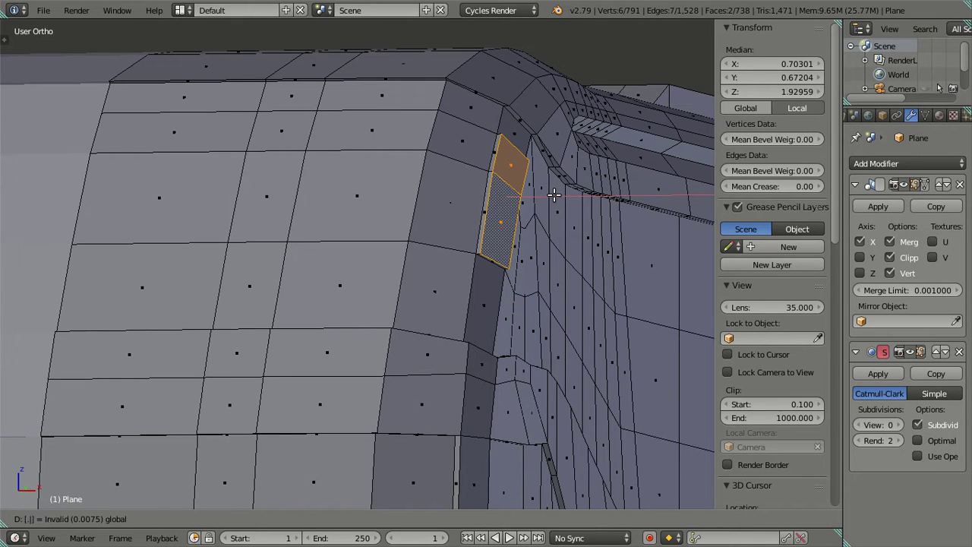
{"action": "left_click_drag", "start_coordinate": [554, 196], "coordinate": [521, 251]}
{"action": "scroll", "coordinate": [521, 250], "scroll_direction": "up", "scroll_amount": 2}
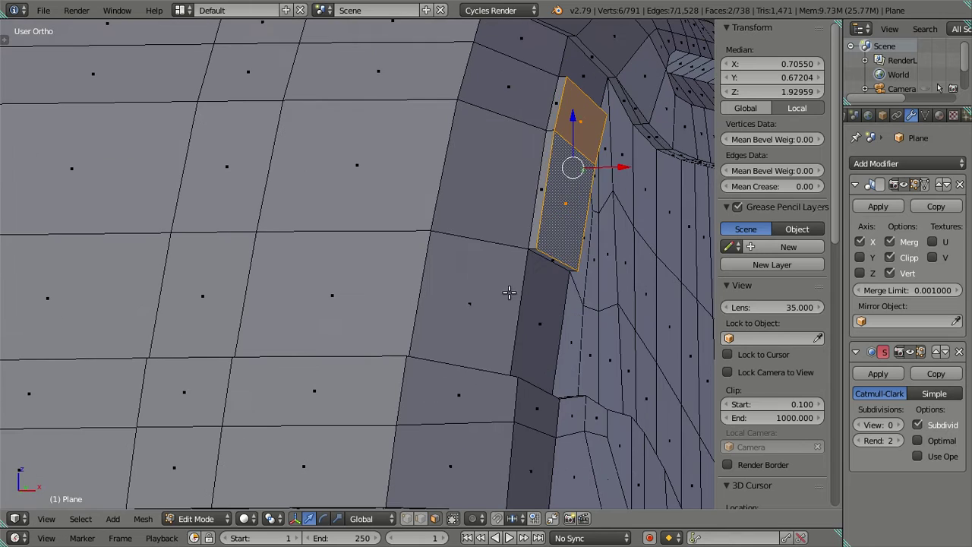
{"action": "scroll", "coordinate": [512, 289], "scroll_direction": "up", "scroll_amount": 1}
{"action": "scroll", "coordinate": [391, 252], "scroll_direction": "up", "scroll_amount": 2}
{"action": "scroll", "coordinate": [410, 326], "scroll_direction": "up", "scroll_amount": 2}
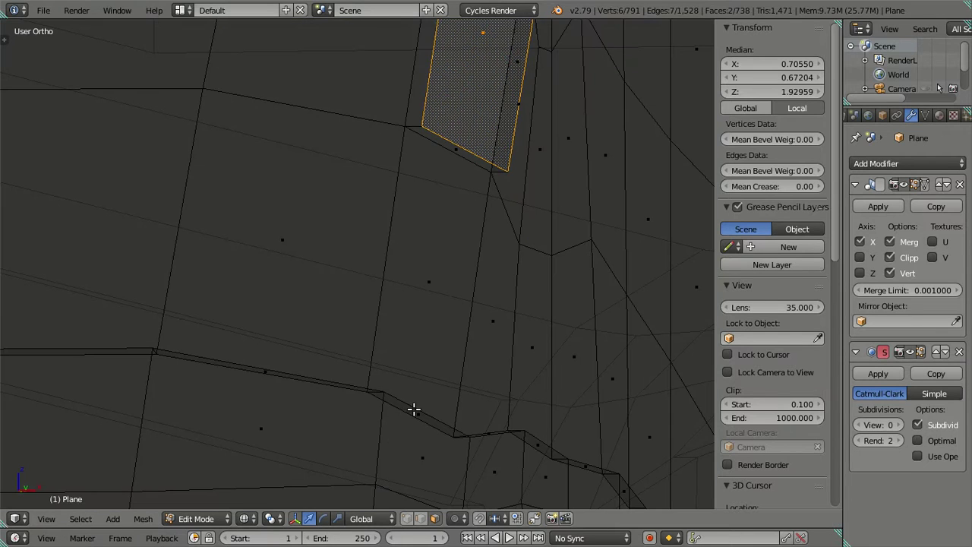
- Select the three thin faces of the corner strip and delete them, leaving an opening
{"action": "right_click", "coordinate": [414, 410]}
{"action": "right_click", "coordinate": [463, 152], "text": "ctrl"}
{"action": "key", "text": "z"}
{"action": "scroll", "coordinate": [512, 151], "scroll_direction": "down", "scroll_amount": 3}
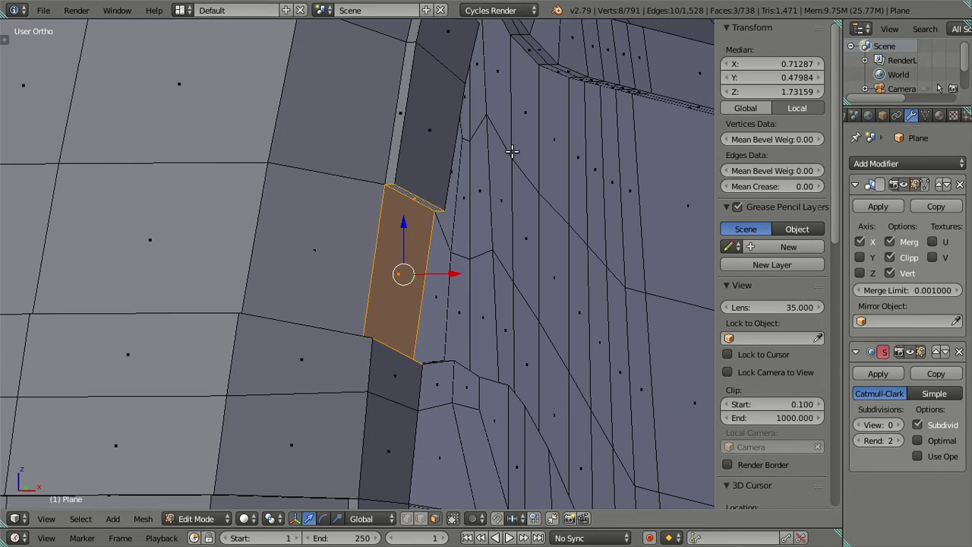
{"action": "key", "text": "x"}
{"action": "left_click", "coordinate": [515, 203]}
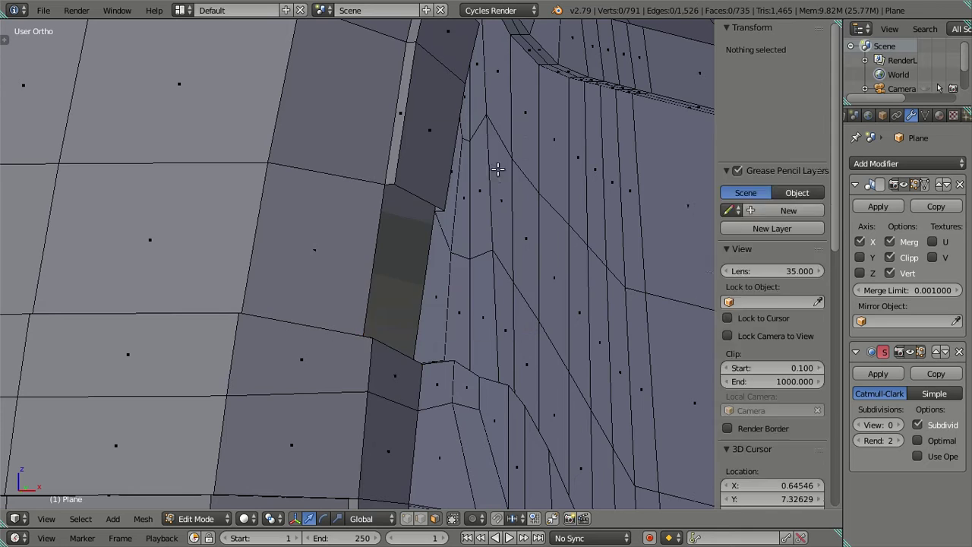
{"action": "middle_click_drag", "start_coordinate": [495, 164], "coordinate": [437, 367]}
{"action": "scroll", "coordinate": [436, 366], "scroll_direction": "up", "scroll_amount": 2}
{"action": "scroll", "coordinate": [436, 326], "scroll_direction": "up", "scroll_amount": 2}
- Delete the leftover face at the top of the opening
{"action": "key", "text": "z"}
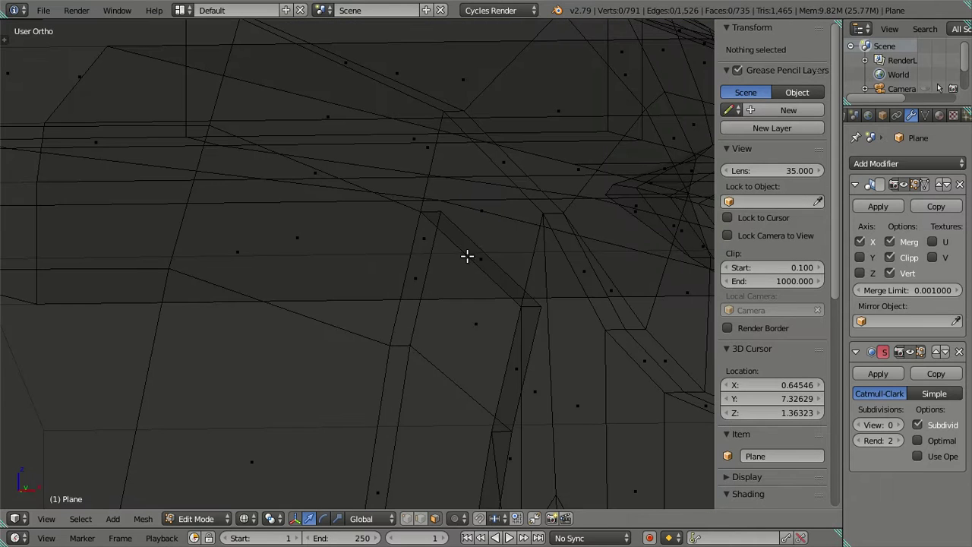
{"action": "right_click", "coordinate": [469, 252]}
{"action": "key", "text": "z"}
{"action": "key", "text": "x"}
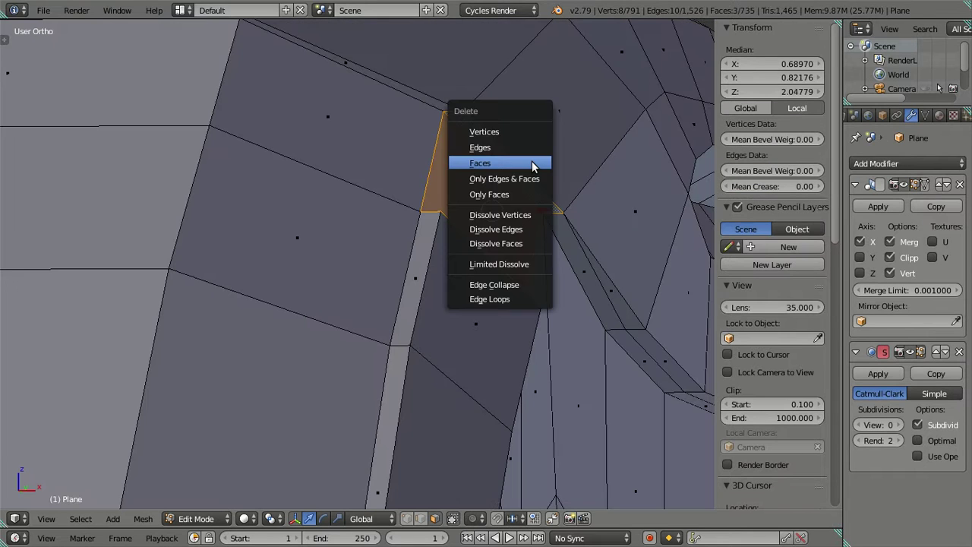
{"action": "left_click", "coordinate": [533, 164]}
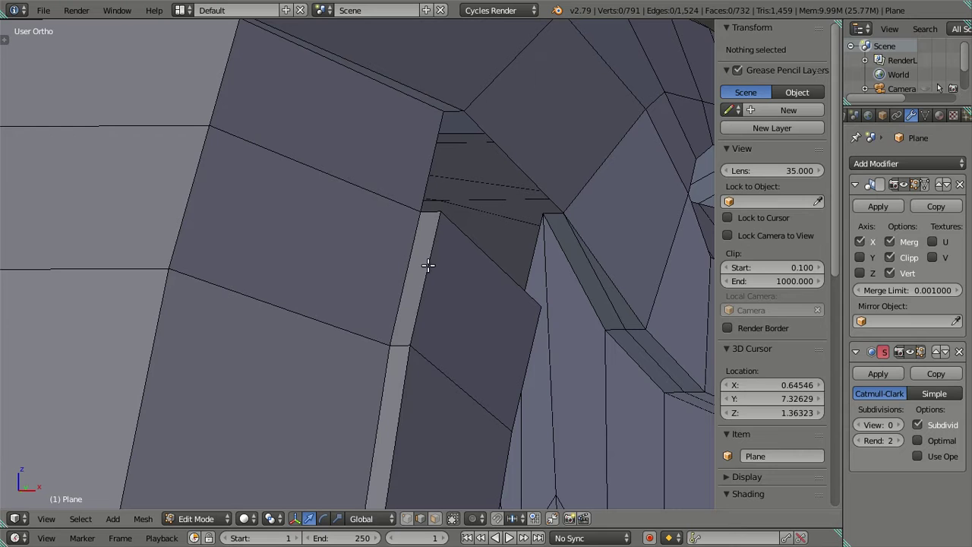
- Fill the first new faces in the gap from a vertex pair and an edge pair
{"action": "right_click", "coordinate": [430, 206]}
{"action": "right_click", "coordinate": [444, 110], "text": "shift"}
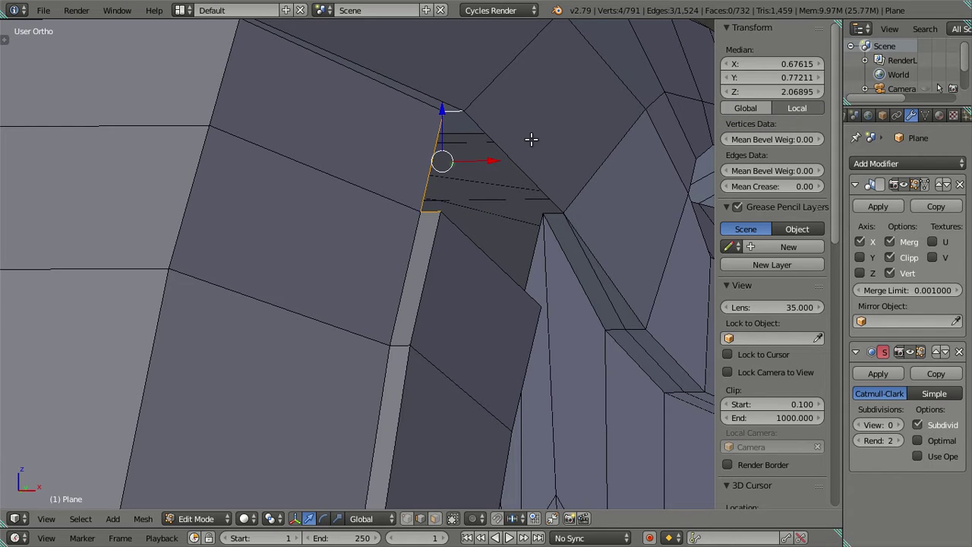
{"action": "key", "text": "f"}
{"action": "key", "text": "z"}
{"action": "right_click", "coordinate": [532, 306]}
{"action": "key", "text": "z"}
{"action": "right_click", "coordinate": [556, 219], "text": "shift"}
{"action": "key", "text": "f"}
- Fill two more faces between the slanted top edge and the opposite vertical edges
{"action": "right_click", "coordinate": [538, 188]}
{"action": "right_click", "coordinate": [546, 265], "text": "shift"}
{"action": "middle_click_drag", "start_coordinate": [546, 265], "coordinate": [471, 145]}
{"action": "key", "text": "f"}
{"action": "scroll", "coordinate": [401, 210], "scroll_direction": "up", "scroll_amount": 3}
{"action": "scroll", "coordinate": [382, 338], "scroll_direction": "up", "scroll_amount": 2}
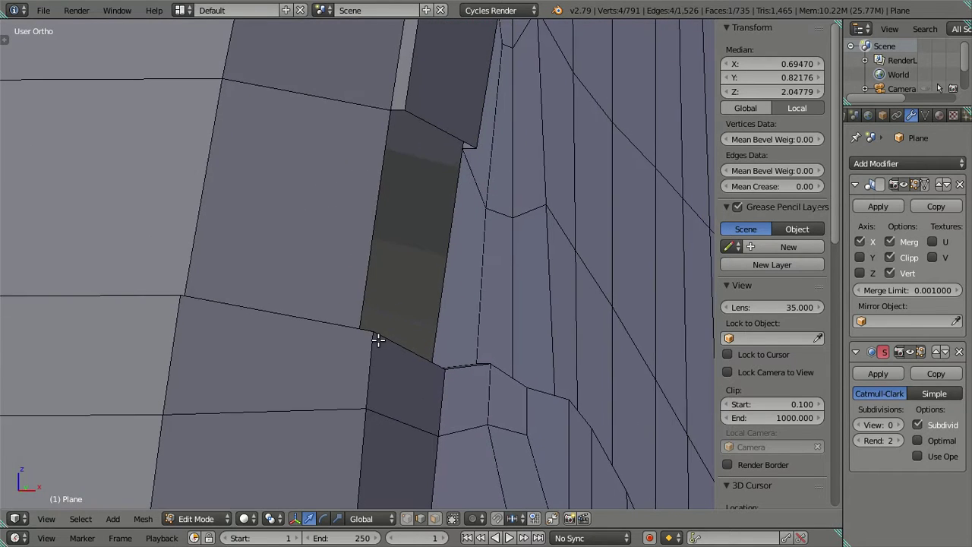
{"action": "key", "text": "z"}
{"action": "right_click", "coordinate": [366, 331]}
{"action": "key", "text": "z"}
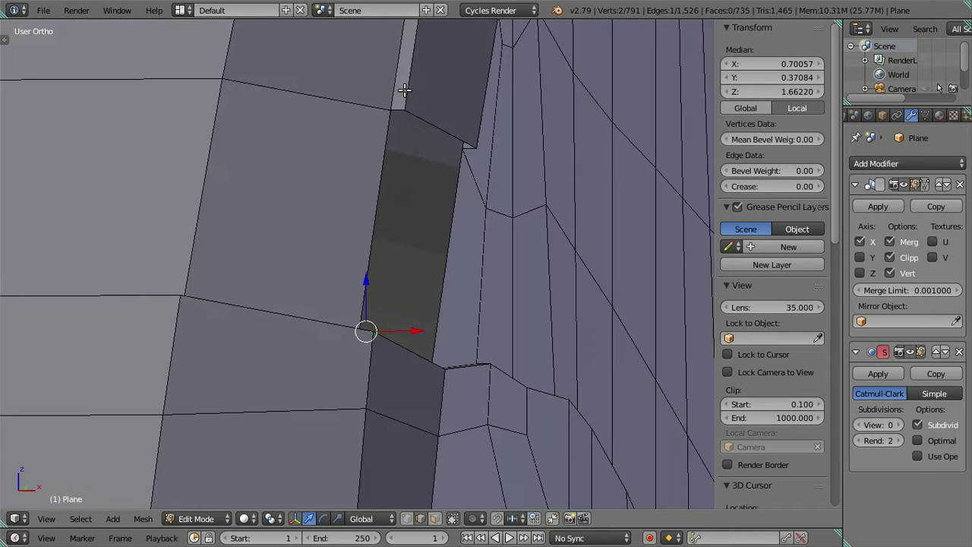
{"action": "right_click", "coordinate": [397, 108], "text": "shift"}
{"action": "key", "text": "f"}
- Fill one more face between two remaining gap edges, then deselect everything
{"action": "scroll", "coordinate": [473, 280], "scroll_direction": "up", "scroll_amount": 4}
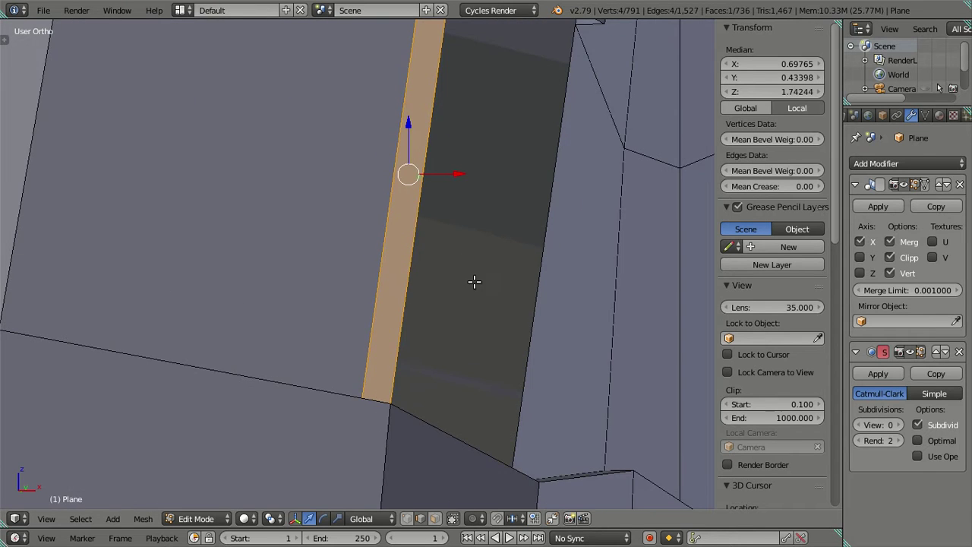
{"action": "middle_click_drag", "start_coordinate": [473, 280], "coordinate": [373, 278], "text": "shift"}
{"action": "key", "text": "z"}
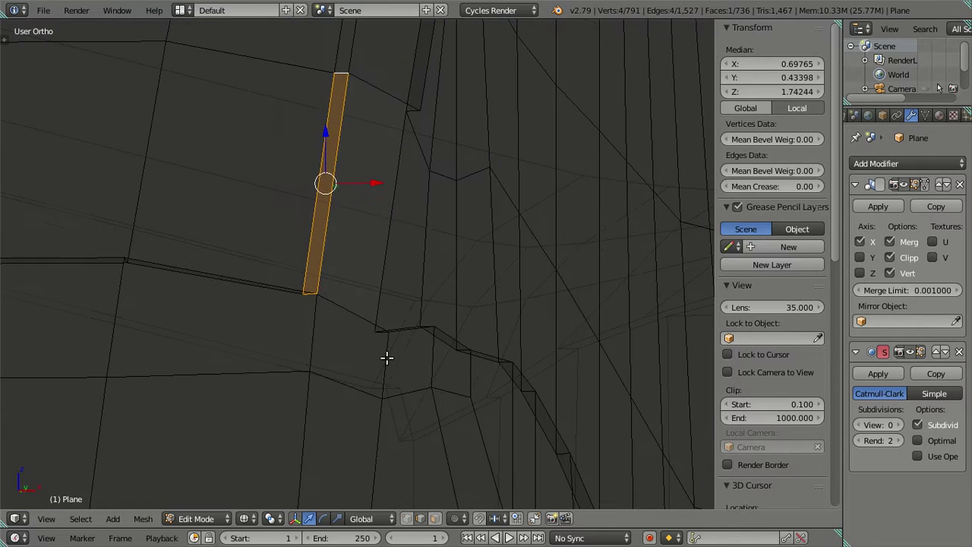
{"action": "key", "text": "z"}
{"action": "key", "text": "z"}
{"action": "right_click", "coordinate": [416, 404]}
{"action": "key", "text": "z"}
{"action": "mouse_move", "coordinate": [458, 337]}
{"action": "middle_mouse_down"}
{"action": "mouse_move", "coordinate": [410, 116]}
{"action": "mouse_move", "coordinate": [363, 238]}
{"action": "mouse_move", "coordinate": [375, 174]}
{"action": "mouse_move", "coordinate": [365, 189]}
{"action": "middle_mouse_up"}
{"action": "right_click", "coordinate": [378, 166], "text": "shift"}
{"action": "key", "text": "f"}
{"action": "key", "text": "a"}
{"action": "key", "text": "z"}
{"action": "key", "text": "z"}
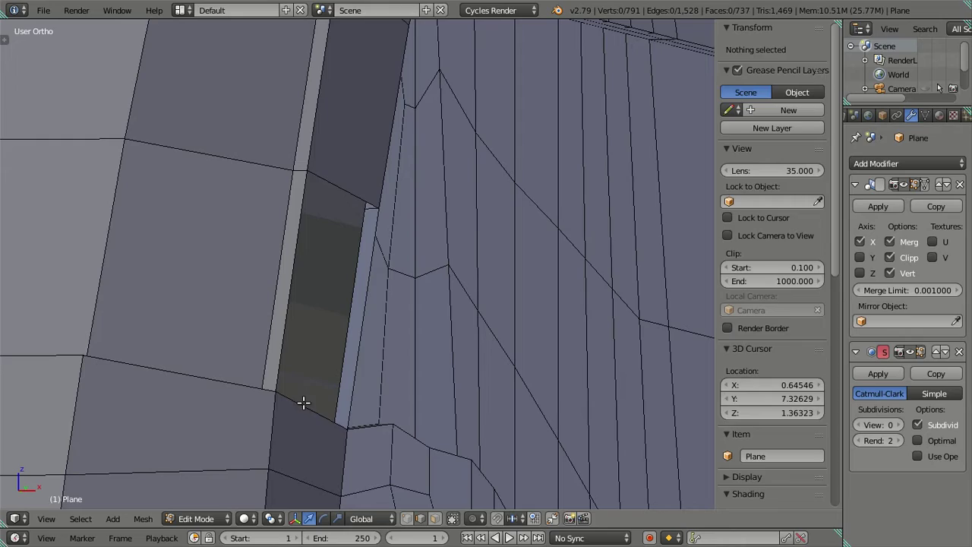
- Fill the last face between the narrow strip's top and bottom edges, then deselect all
{"action": "right_click", "coordinate": [303, 402]}
{"action": "right_click", "coordinate": [353, 180], "text": "shift"}
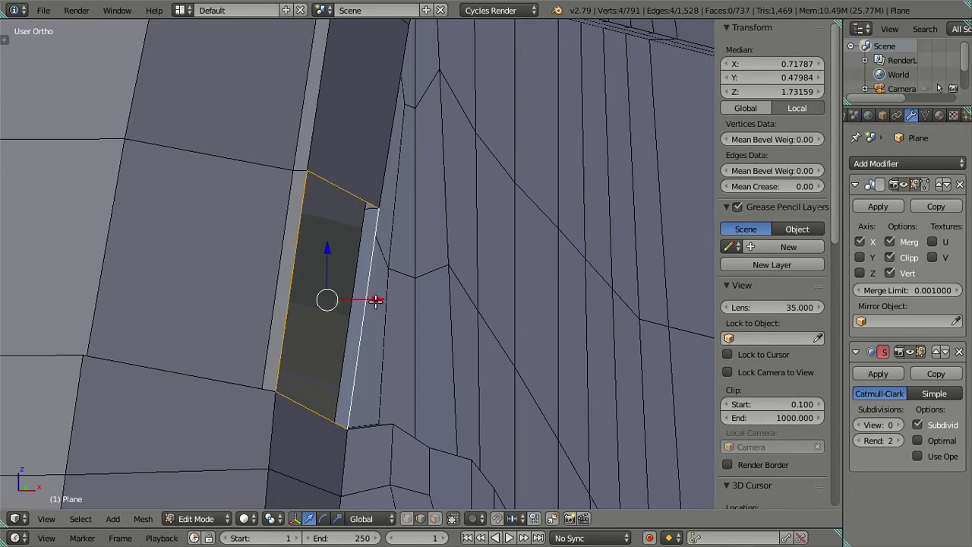
{"action": "scroll", "coordinate": [373, 297], "scroll_direction": "down", "scroll_amount": 4}
{"action": "mouse_move", "coordinate": [397, 271]}
{"action": "middle_mouse_down"}
{"action": "mouse_move", "coordinate": [60, 337]}
{"action": "mouse_move", "coordinate": [221, 294]}
{"action": "mouse_move", "coordinate": [178, 287]}
{"action": "mouse_move", "coordinate": [310, 302]}
{"action": "mouse_move", "coordinate": [351, 337]}
{"action": "mouse_move", "coordinate": [191, 380]}
{"action": "mouse_move", "coordinate": [336, 245]}
{"action": "middle_mouse_up"}
{"action": "scroll", "coordinate": [306, 286], "scroll_direction": "up", "scroll_amount": 4}
{"action": "scroll", "coordinate": [260, 343], "scroll_direction": "up", "scroll_amount": 2}
{"action": "scroll", "coordinate": [259, 343], "scroll_direction": "down", "scroll_amount": 3}
{"action": "mouse_move", "coordinate": [546, 286]}
{"action": "middle_mouse_down"}
{"action": "mouse_move", "coordinate": [411, 294]}
{"action": "mouse_move", "coordinate": [495, 316]}
{"action": "mouse_move", "coordinate": [360, 265]}
{"action": "mouse_move", "coordinate": [86, 300]}
{"action": "middle_mouse_up"}
{"action": "key", "text": "f"}
{"action": "key", "text": "a"}
- Set the Subdivision Surface viewport level to 2 and view the smoothed bus in Object Mode
{"action": "mouse_move", "coordinate": [180, 256]}
{"action": "middle_mouse_down"}
{"action": "mouse_move", "coordinate": [336, 286]}
{"action": "mouse_move", "coordinate": [250, 273]}
{"action": "mouse_move", "coordinate": [354, 404]}
{"action": "middle_mouse_up"}
{"action": "scroll", "coordinate": [354, 404], "scroll_direction": "up", "scroll_amount": 3}
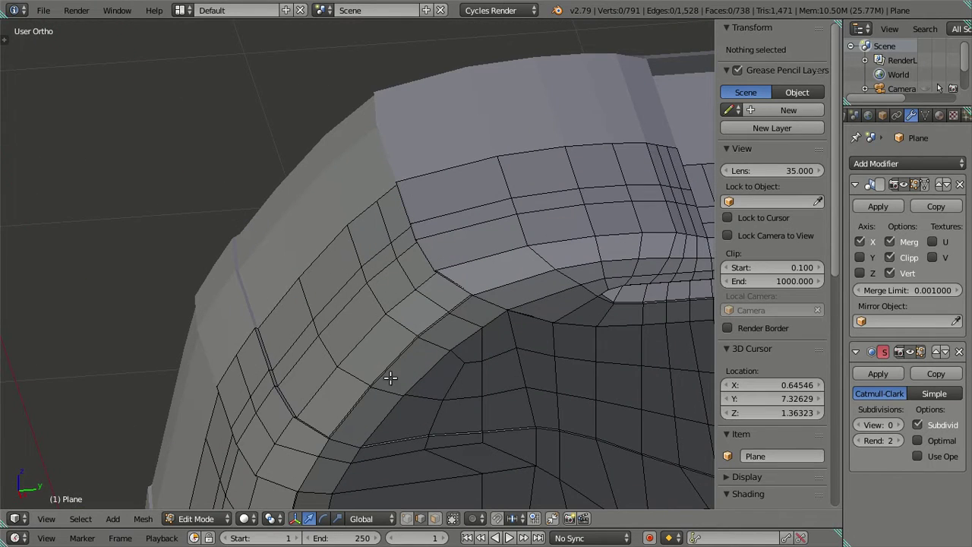
{"action": "left_click", "coordinate": [899, 424]}
{"action": "left_click", "coordinate": [899, 425]}
{"action": "scroll", "coordinate": [352, 327], "scroll_direction": "down", "scroll_amount": 3}
{"action": "key", "text": "Tab"}
{"action": "scroll", "coordinate": [352, 326], "scroll_direction": "down", "scroll_amount": 3}
{"action": "mouse_move", "coordinate": [353, 326]}
{"action": "middle_mouse_down"}
{"action": "mouse_move", "coordinate": [445, 326]}
{"action": "mouse_move", "coordinate": [556, 287]}
{"action": "mouse_move", "coordinate": [463, 231]}
{"action": "mouse_move", "coordinate": [364, 322]}
{"action": "middle_mouse_up"}
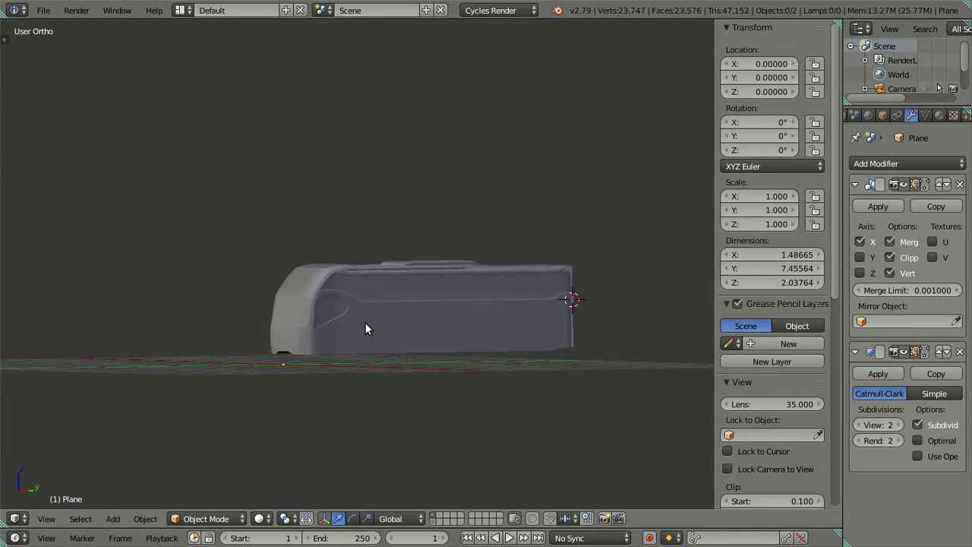
{"action": "scroll", "coordinate": [364, 322], "scroll_direction": "up", "scroll_amount": 2}
- Switch to front view and pan across the references to the red bus photo's right headlight
{"action": "key", "text": "KP_1"}
{"action": "middle_click_drag", "start_coordinate": [279, 375], "coordinate": [418, 318], "text": "shift"}
{"action": "middle_click_drag", "start_coordinate": [300, 256], "coordinate": [449, 222], "text": "shift"}
{"action": "scroll", "coordinate": [449, 222], "scroll_direction": "down", "scroll_amount": 4}
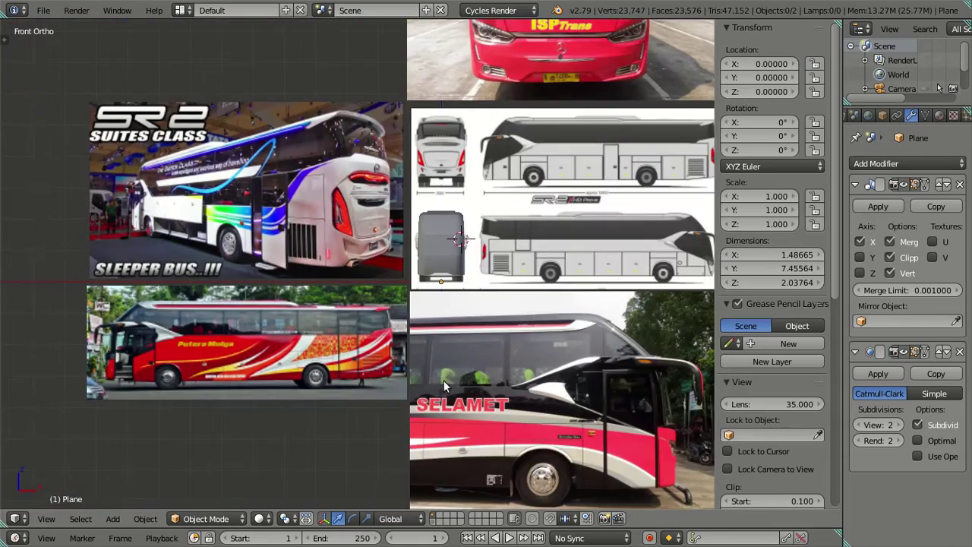
{"action": "middle_click_drag", "start_coordinate": [443, 380], "coordinate": [383, 403], "text": "shift"}
{"action": "middle_click_drag", "start_coordinate": [473, 159], "coordinate": [405, 309], "text": "shift"}
{"action": "scroll", "coordinate": [405, 309], "scroll_direction": "up", "scroll_amount": 3}
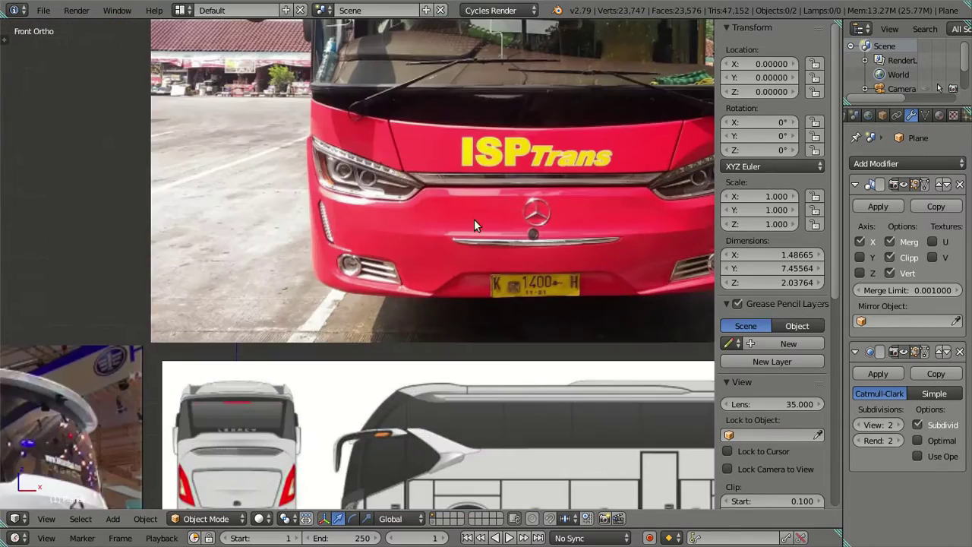
{"action": "middle_click_drag", "start_coordinate": [474, 219], "coordinate": [389, 297], "text": "shift"}
{"action": "scroll", "coordinate": [389, 297], "scroll_direction": "up", "scroll_amount": 3}
{"action": "middle_click_drag", "start_coordinate": [514, 267], "coordinate": [285, 295], "text": "shift"}
{"action": "scroll", "coordinate": [339, 294], "scroll_direction": "down", "scroll_amount": 1}
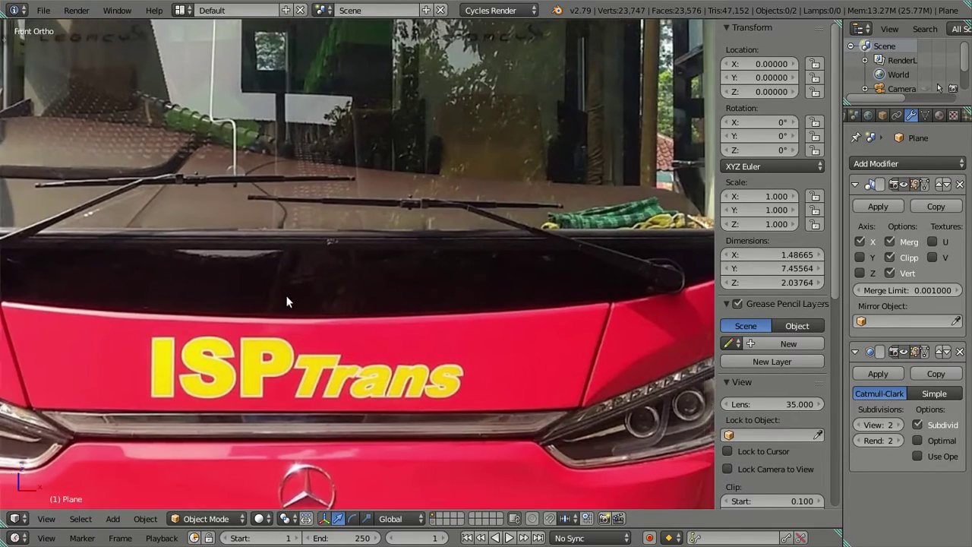
{"action": "scroll", "coordinate": [466, 334], "scroll_direction": "up", "scroll_amount": 1}
{"action": "middle_click_drag", "start_coordinate": [530, 334], "coordinate": [424, 334], "text": "shift"}
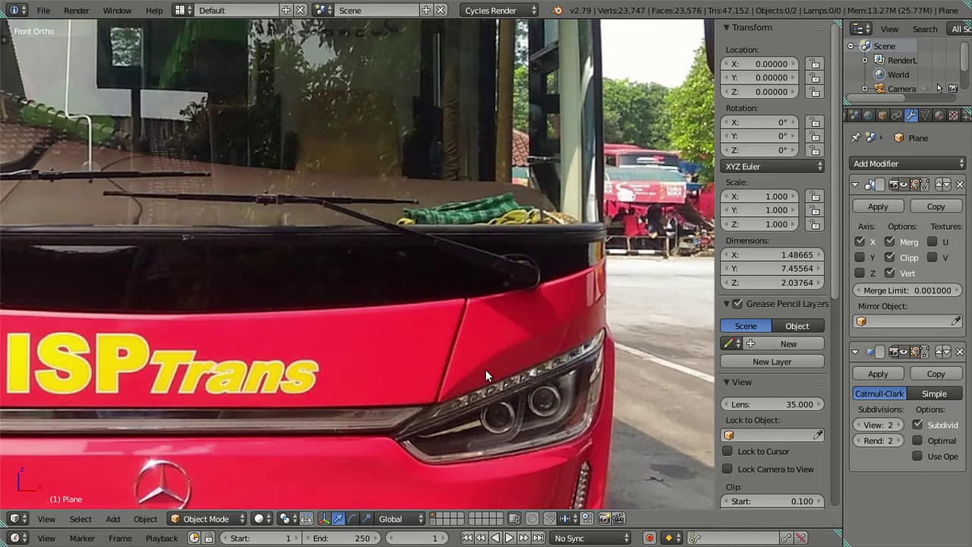
- Zoom back over the 2500-wide front blueprint and enter Edit Mode on the bus mesh
{"action": "scroll", "coordinate": [237, 371], "scroll_direction": "down", "scroll_amount": 1}
{"action": "scroll", "coordinate": [237, 371], "scroll_direction": "down", "scroll_amount": 3}
{"action": "scroll", "coordinate": [251, 366], "scroll_direction": "down", "scroll_amount": 3}
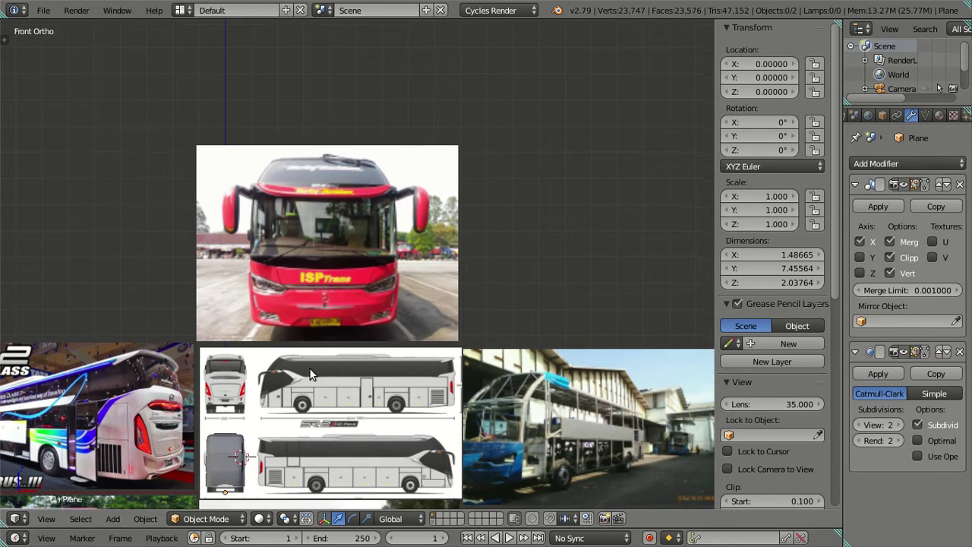
{"action": "scroll", "coordinate": [425, 284], "scroll_direction": "up", "scroll_amount": 3}
{"action": "scroll", "coordinate": [425, 284], "scroll_direction": "up", "scroll_amount": 3}
{"action": "scroll", "coordinate": [425, 284], "scroll_direction": "up", "scroll_amount": 2}
{"action": "key", "text": "Tab"}
- Lower the Subdivision Surface viewport level to 0 and leave Edit Mode
{"action": "scroll", "coordinate": [463, 377], "scroll_direction": "up", "scroll_amount": 3}
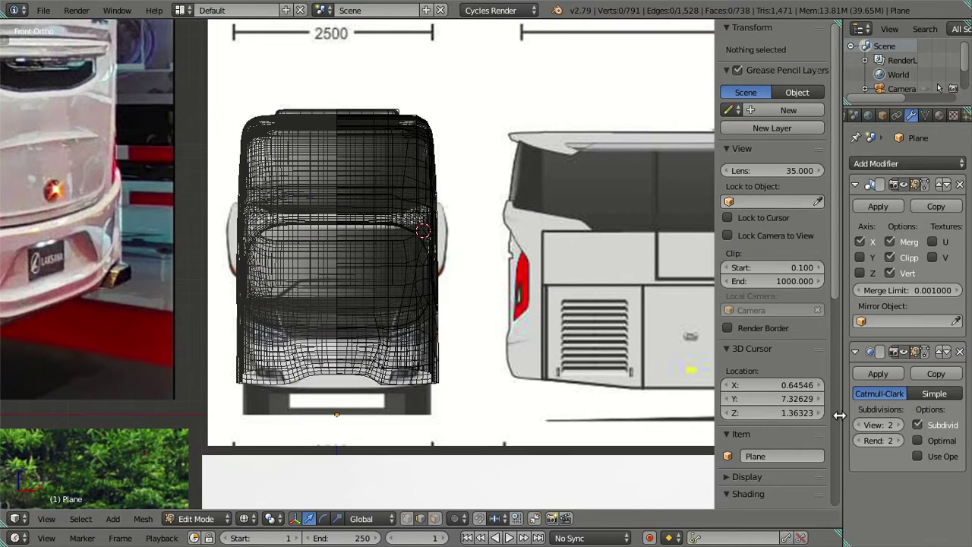
{"action": "left_click", "coordinate": [863, 425]}
{"action": "left_click", "coordinate": [863, 425]}
{"action": "key", "text": "Tab"}
- Frame the bus front at an angle and go back into Edit Mode on the coarse cage
{"action": "scroll", "coordinate": [575, 387], "scroll_direction": "up", "scroll_amount": 2}
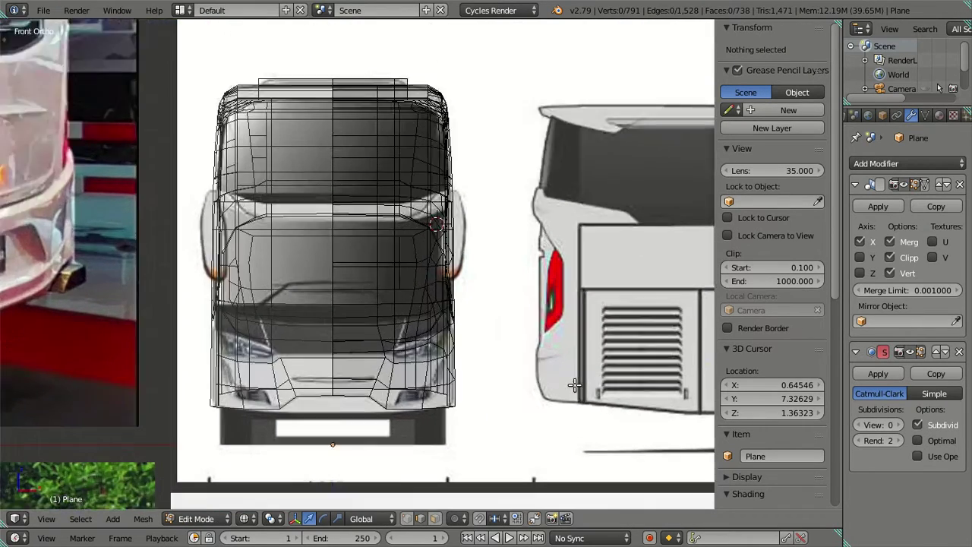
{"action": "scroll", "coordinate": [575, 387], "scroll_direction": "up", "scroll_amount": 3}
{"action": "scroll", "coordinate": [548, 313], "scroll_direction": "up", "scroll_amount": 1}
{"action": "scroll", "coordinate": [514, 352], "scroll_direction": "up", "scroll_amount": 3}
{"action": "scroll", "coordinate": [515, 353], "scroll_direction": "up", "scroll_amount": 2}
{"action": "scroll", "coordinate": [515, 352], "scroll_direction": "down", "scroll_amount": 3}
{"action": "scroll", "coordinate": [515, 352], "scroll_direction": "down", "scroll_amount": 1}
{"action": "scroll", "coordinate": [515, 353], "scroll_direction": "down", "scroll_amount": 3}
{"action": "scroll", "coordinate": [516, 353], "scroll_direction": "down", "scroll_amount": 2}
{"action": "mouse_move", "coordinate": [516, 353]}
{"action": "middle_mouse_down"}
{"action": "mouse_move", "coordinate": [404, 293]}
{"action": "mouse_move", "coordinate": [411, 237]}
{"action": "mouse_move", "coordinate": [381, 251]}
{"action": "mouse_move", "coordinate": [369, 300]}
{"action": "middle_mouse_up"}
{"action": "key", "text": "Tab"}
{"action": "scroll", "coordinate": [390, 247], "scroll_direction": "up", "scroll_amount": 2}
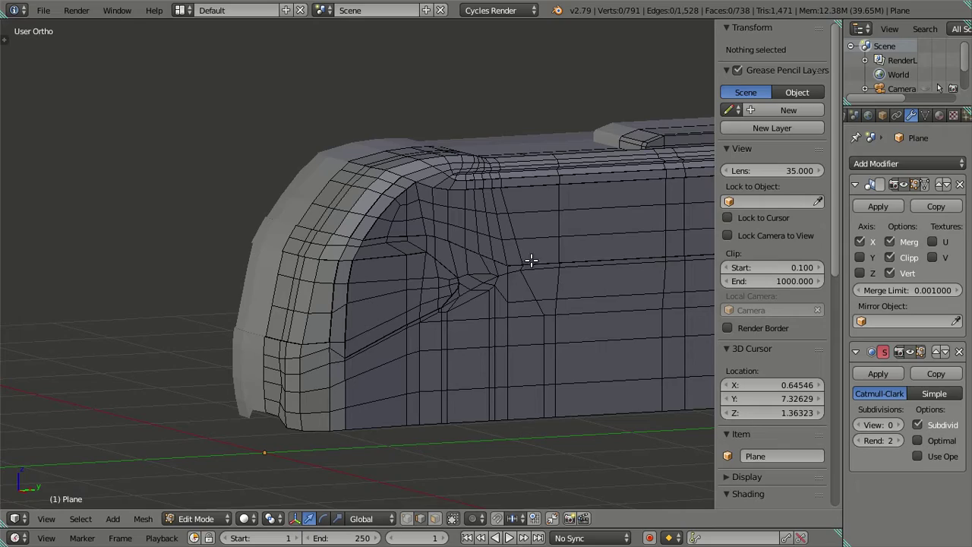
- Switch to face select and try selecting a vertical loop of side faces, then clear it
{"action": "left_click", "coordinate": [434, 517]}
{"action": "mouse_move", "coordinate": [529, 296]}
{"action": "middle_mouse_down"}
{"action": "mouse_move", "coordinate": [449, 318]}
{"action": "mouse_move", "coordinate": [439, 349]}
{"action": "mouse_move", "coordinate": [443, 290]}
{"action": "mouse_move", "coordinate": [448, 308]}
{"action": "mouse_move", "coordinate": [408, 344]}
{"action": "mouse_move", "coordinate": [424, 314]}
{"action": "middle_mouse_up"}
{"action": "right_click", "coordinate": [536, 324], "text": "alt"}
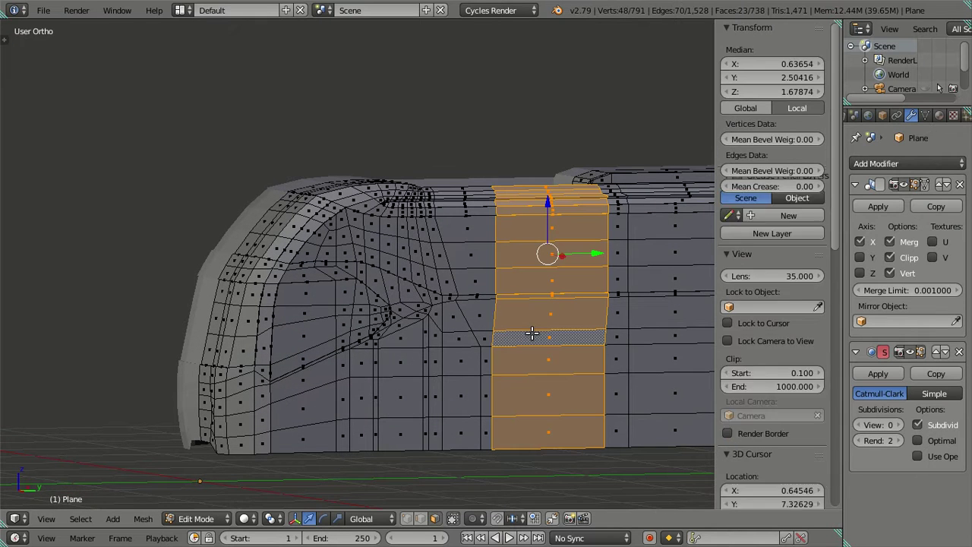
{"action": "key", "text": "a"}
- Select the linked rear section with L, hide it, and view the front part from Numpad 1
{"action": "scroll", "coordinate": [532, 317], "scroll_direction": "down", "scroll_amount": 4}
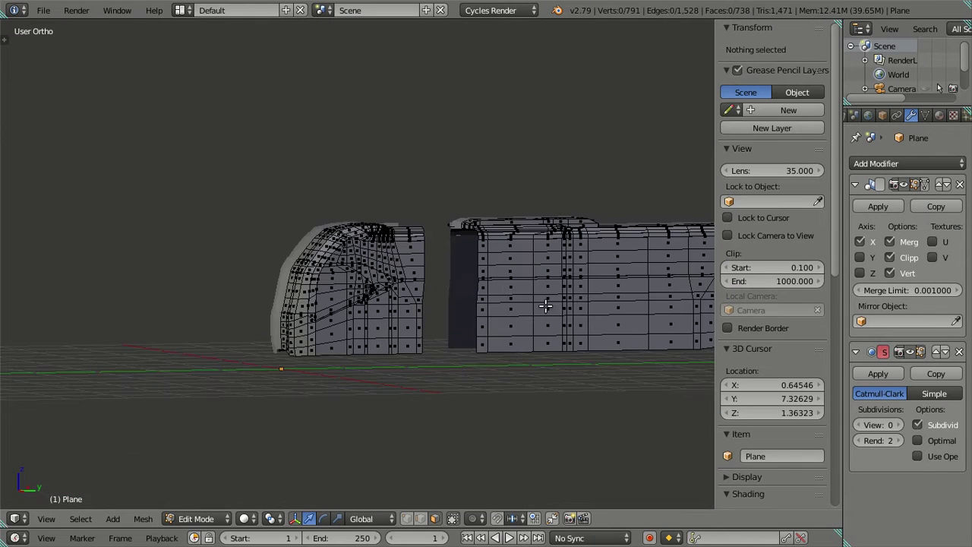
{"action": "middle_click_drag", "start_coordinate": [532, 317], "coordinate": [432, 325]}
{"action": "key", "text": "l"}
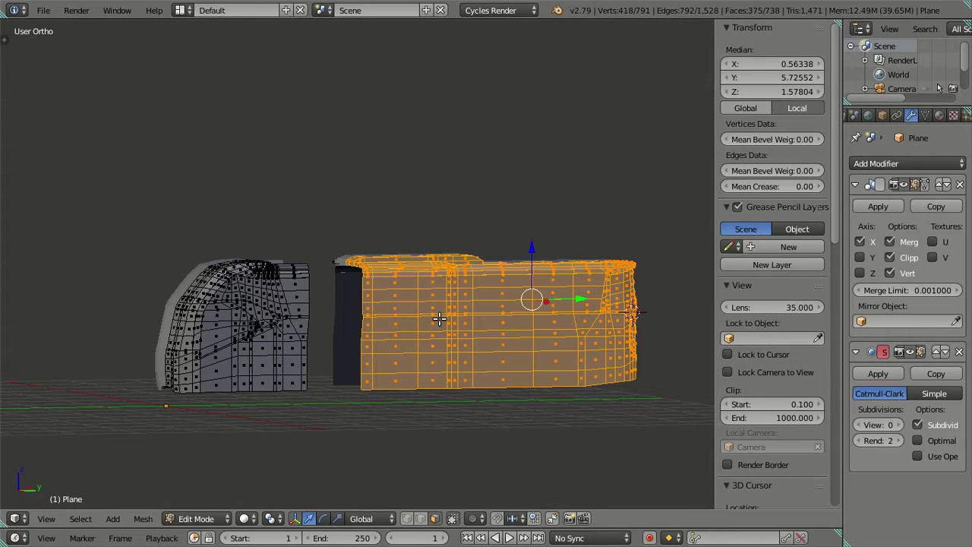
{"action": "key", "text": "h"}
{"action": "mouse_move", "coordinate": [343, 325]}
{"action": "middle_mouse_down"}
{"action": "mouse_move", "coordinate": [434, 332]}
{"action": "mouse_move", "coordinate": [423, 347]}
{"action": "mouse_move", "coordinate": [485, 304]}
{"action": "middle_mouse_up"}
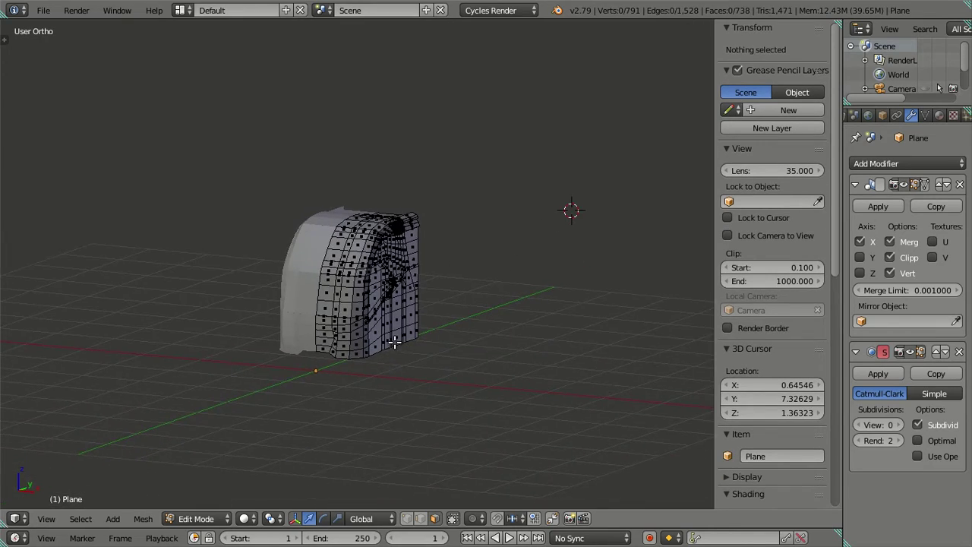
{"action": "key", "text": "KP_1"}
{"action": "scroll", "coordinate": [340, 417], "scroll_direction": "up", "scroll_amount": 3}
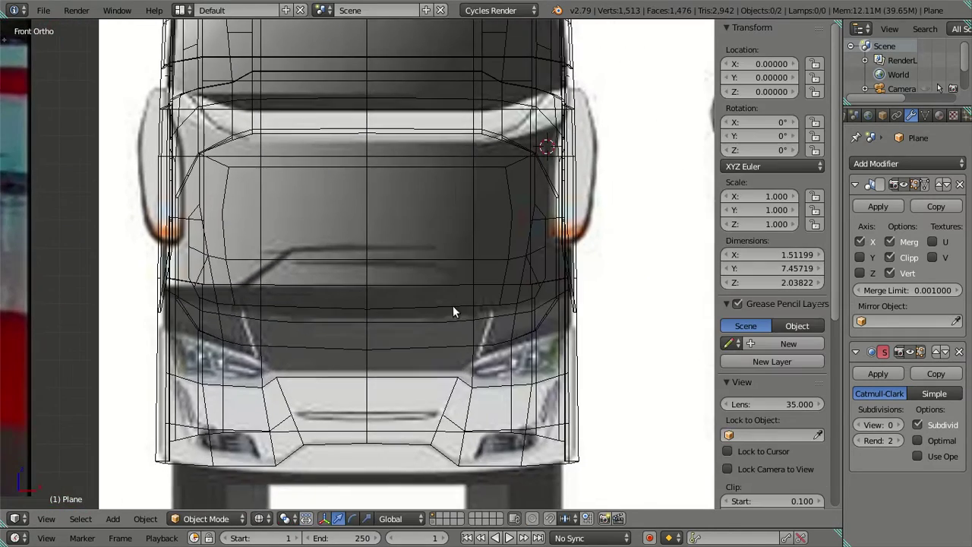
- Enter Edit Mode on the bus mesh and compare solid and see-through shading against the front reference
{"action": "key", "text": "Tab"}
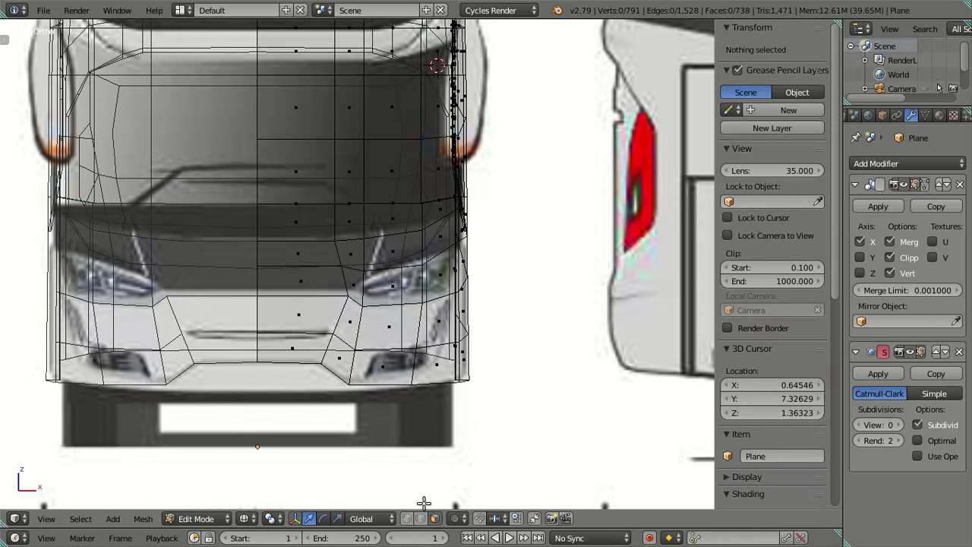
{"action": "scroll", "coordinate": [416, 432], "scroll_direction": "up", "scroll_amount": 3}
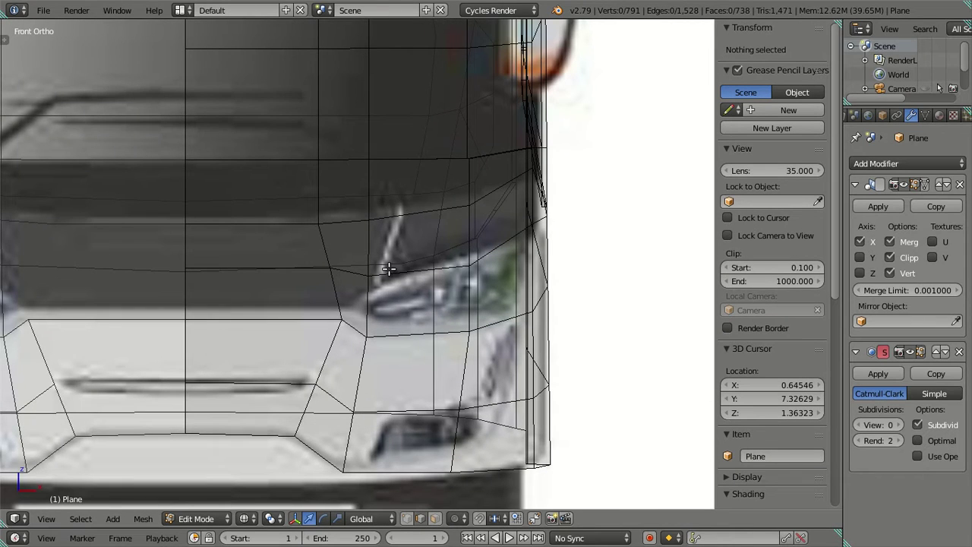
{"action": "key", "text": "z"}
{"action": "key", "text": "z"}
{"action": "key", "text": "z"}
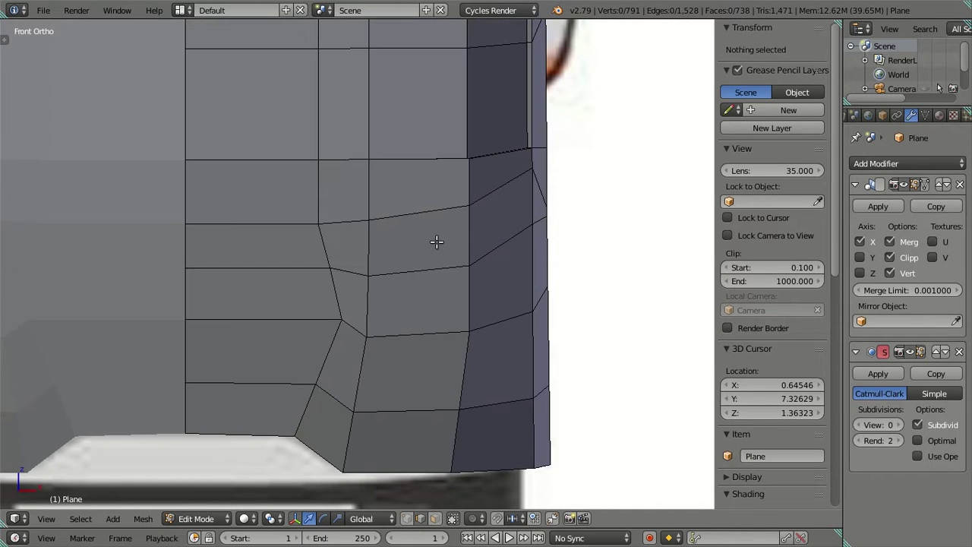
{"action": "key", "text": "z"}
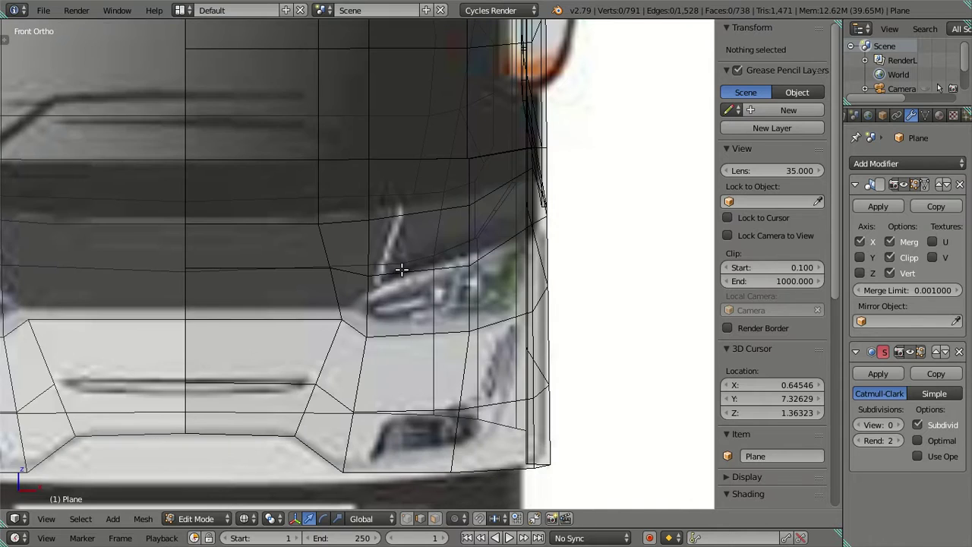
{"action": "key", "text": "z"}
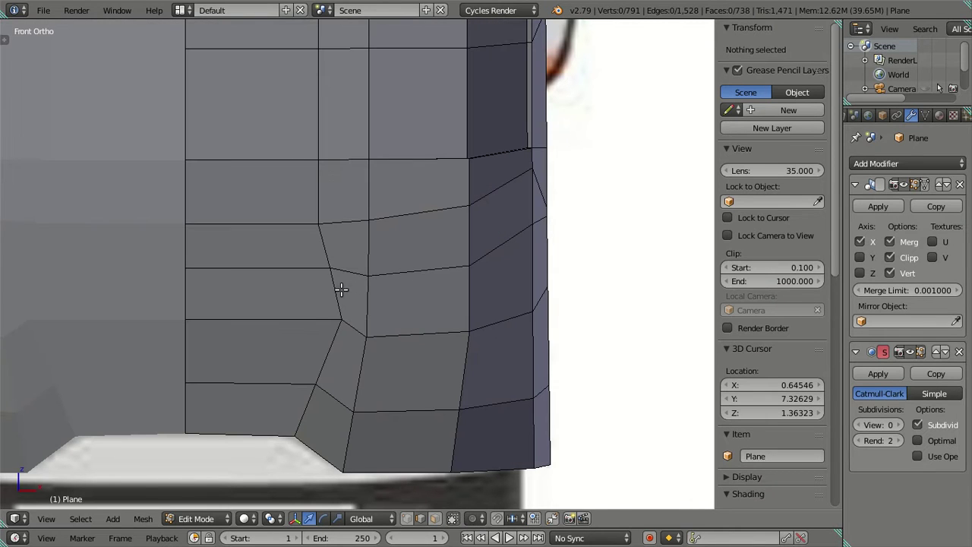
{"action": "key", "text": "z"}
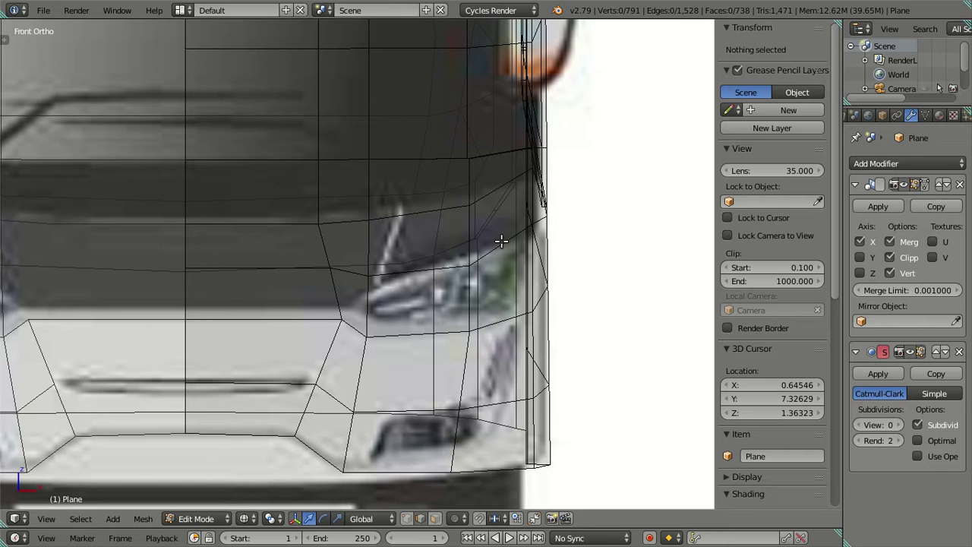
{"action": "key", "text": "z"}
{"action": "key", "text": "z"}
{"action": "scroll", "coordinate": [353, 358], "scroll_direction": "down", "scroll_amount": 2}
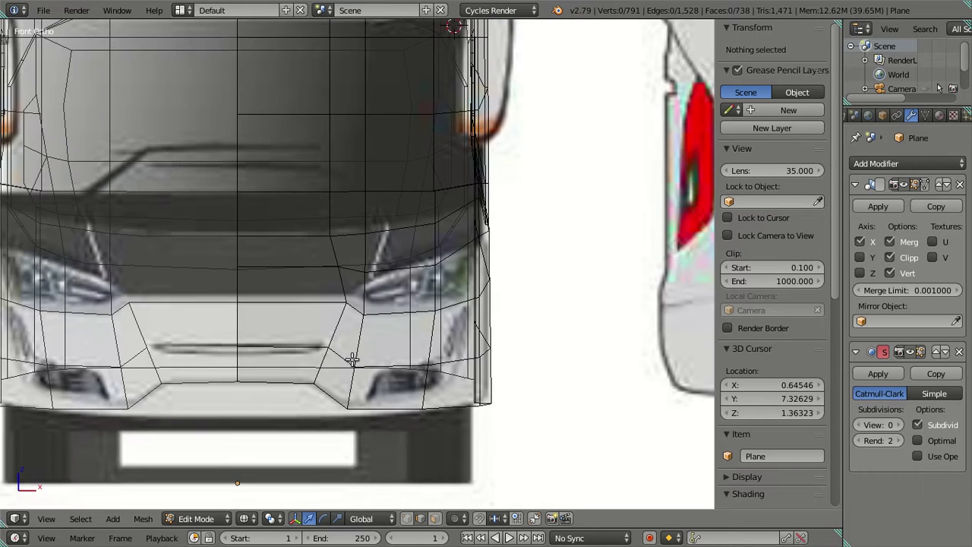
{"action": "scroll", "coordinate": [363, 446], "scroll_direction": "up", "scroll_amount": 1}
{"action": "key", "text": "z"}
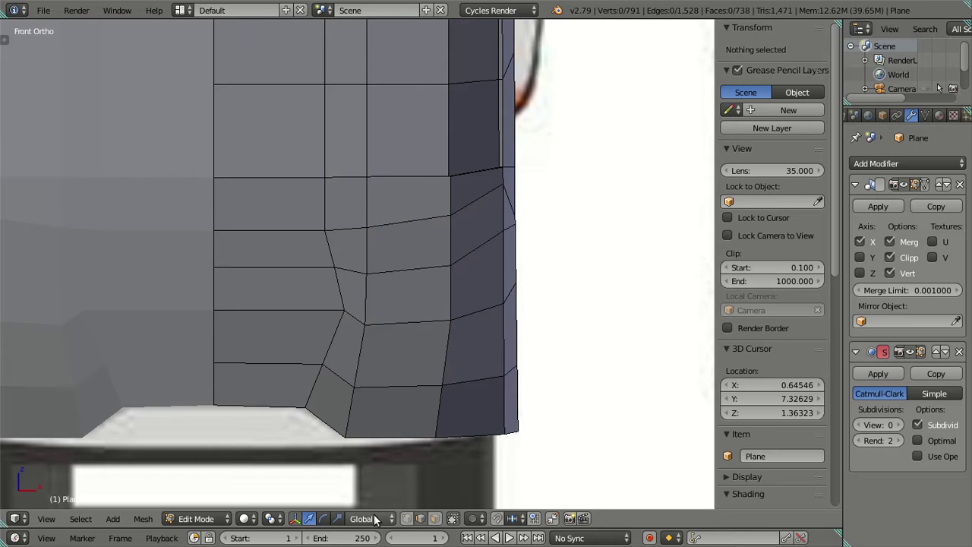
{"action": "key", "text": "z"}
- Raise the two bottom bumper vertices vertically onto the blueprint's bumper line
{"action": "right_click", "coordinate": [347, 436]}
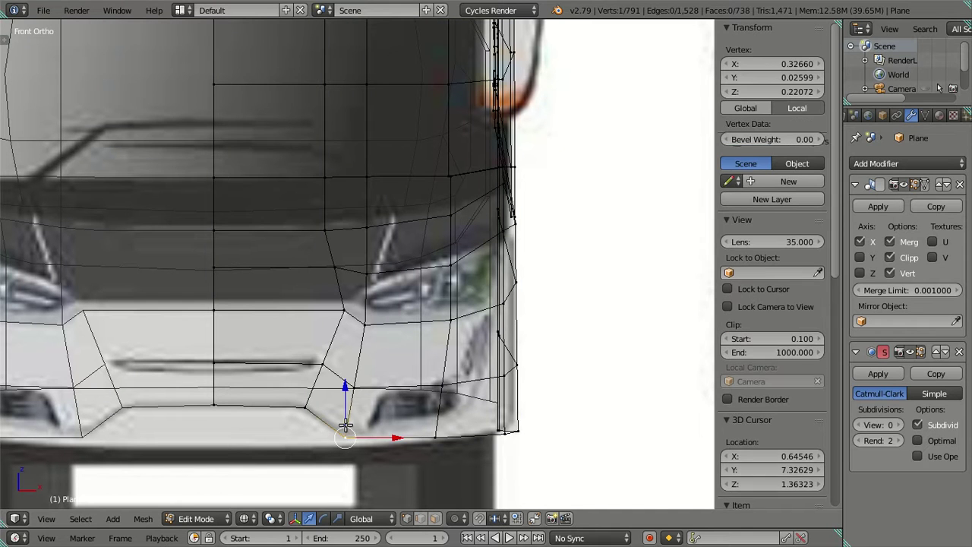
{"action": "key", "text": "g"}
{"action": "key", "text": "z"}
{"action": "left_click", "coordinate": [345, 400]}
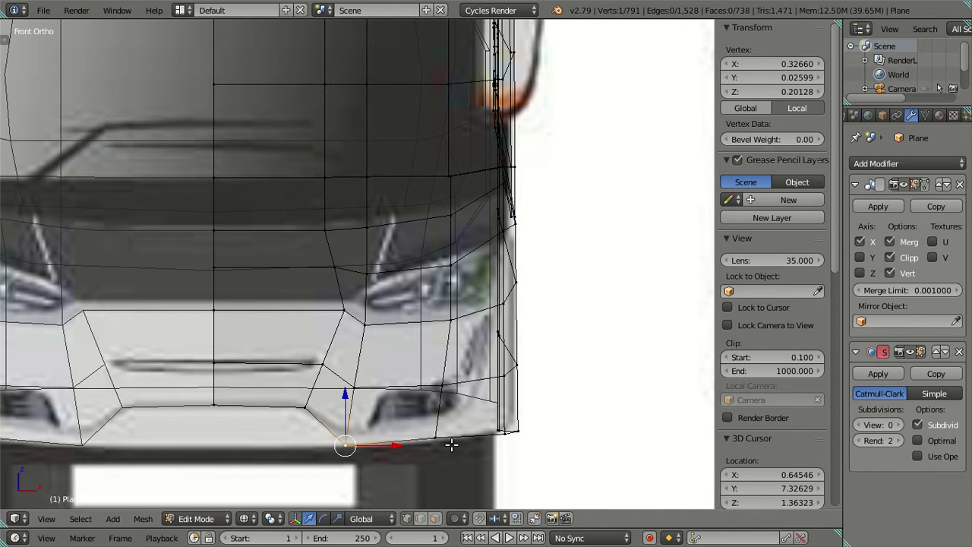
{"action": "right_click", "coordinate": [427, 431]}
{"action": "key", "text": "g"}
{"action": "key", "text": "z"}
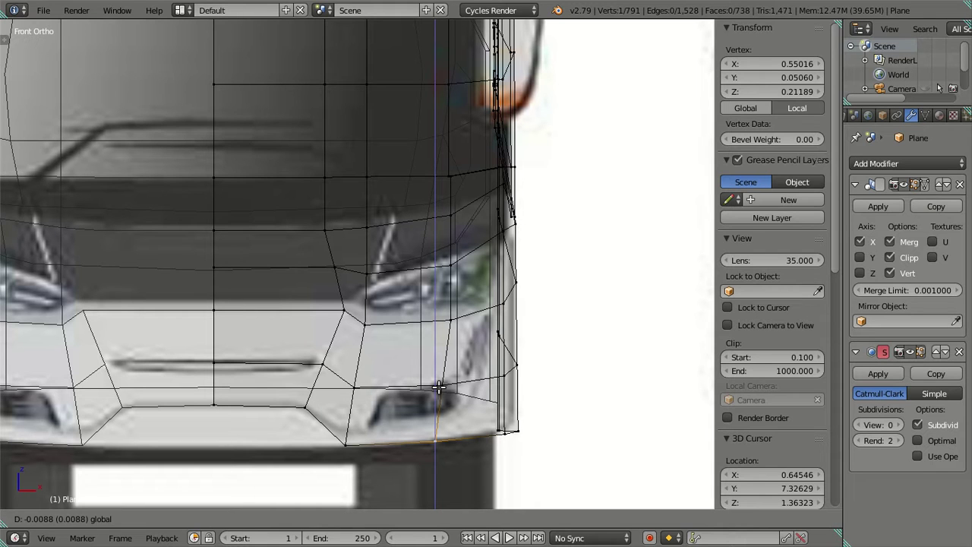
{"action": "left_click", "coordinate": [438, 388]}
- Shift the bumper corner vertex left, and move the grille-line vertex sideways then up
{"action": "key", "text": "a"}
{"action": "right_click", "coordinate": [304, 407]}
{"action": "key", "text": "g"}
{"action": "left_click", "coordinate": [347, 403]}
{"action": "key", "text": "a"}
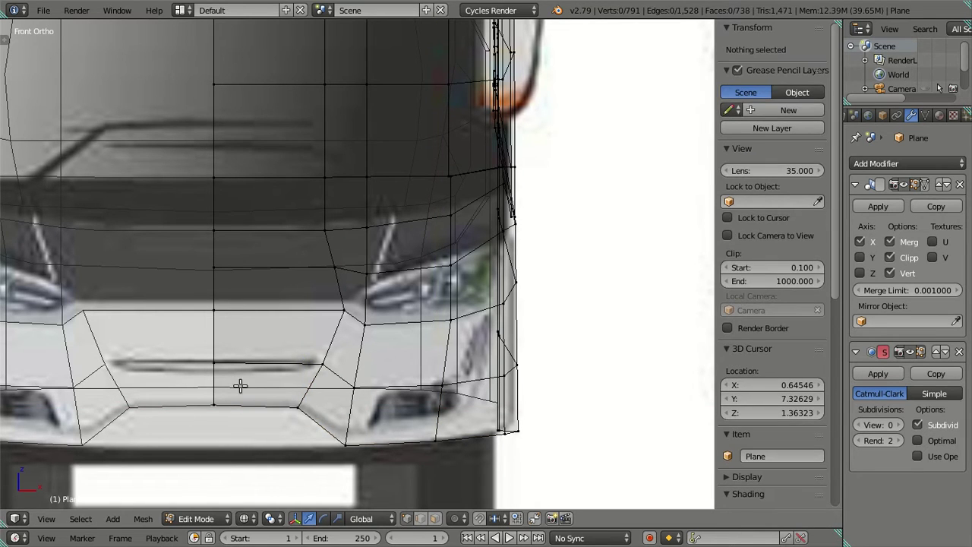
{"action": "right_click", "coordinate": [313, 365]}
{"action": "key", "text": "g"}
{"action": "key", "text": "x"}
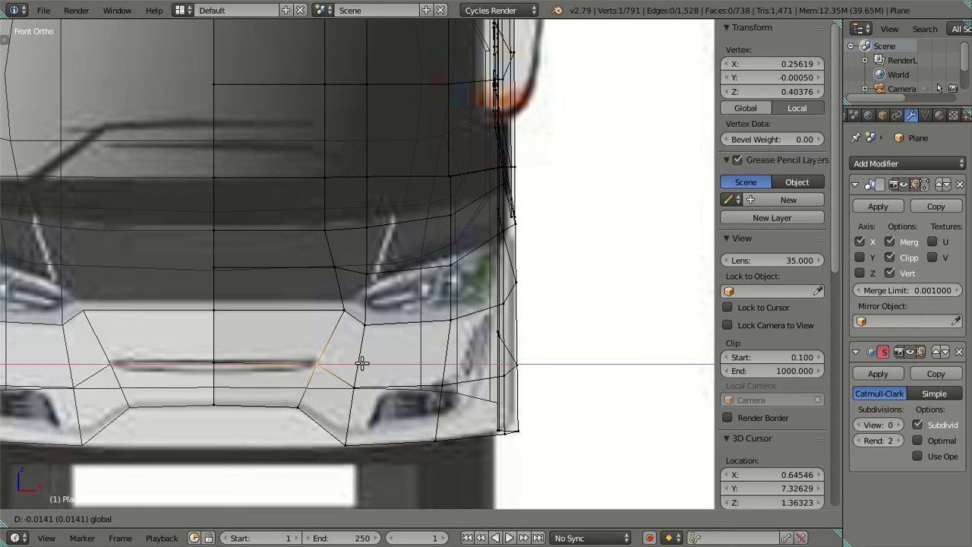
{"action": "left_click", "coordinate": [363, 363]}
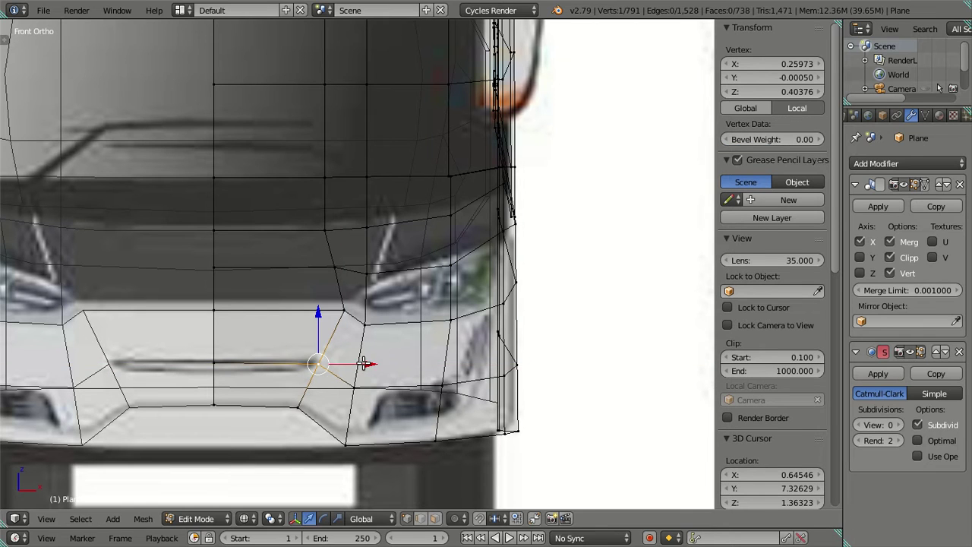
{"action": "key", "text": "g"}
{"action": "key", "text": "z"}
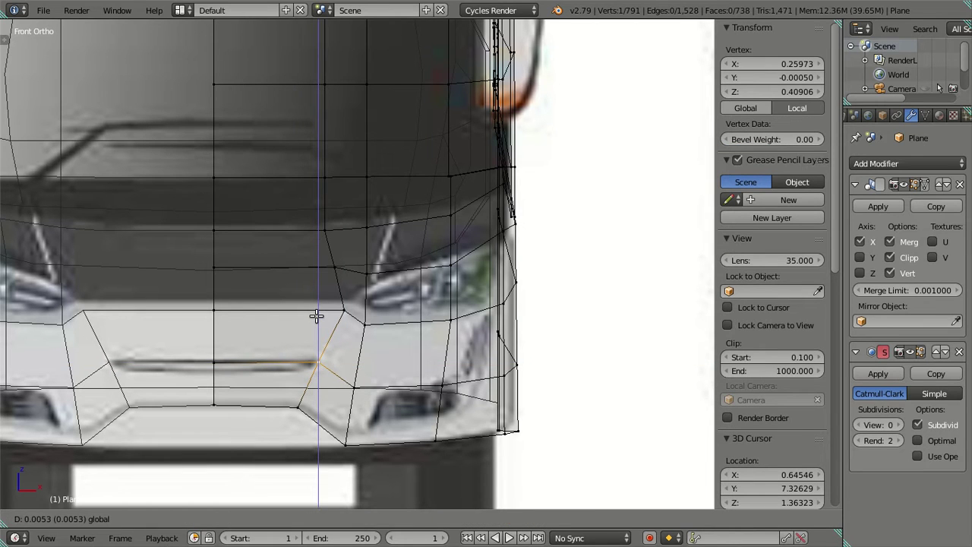
{"action": "left_click", "coordinate": [316, 316]}
- Clear the selection and check the reshaped bumper corner in solid shading
{"action": "key", "text": "a"}
{"action": "scroll", "coordinate": [434, 354], "scroll_direction": "down", "scroll_amount": 1}
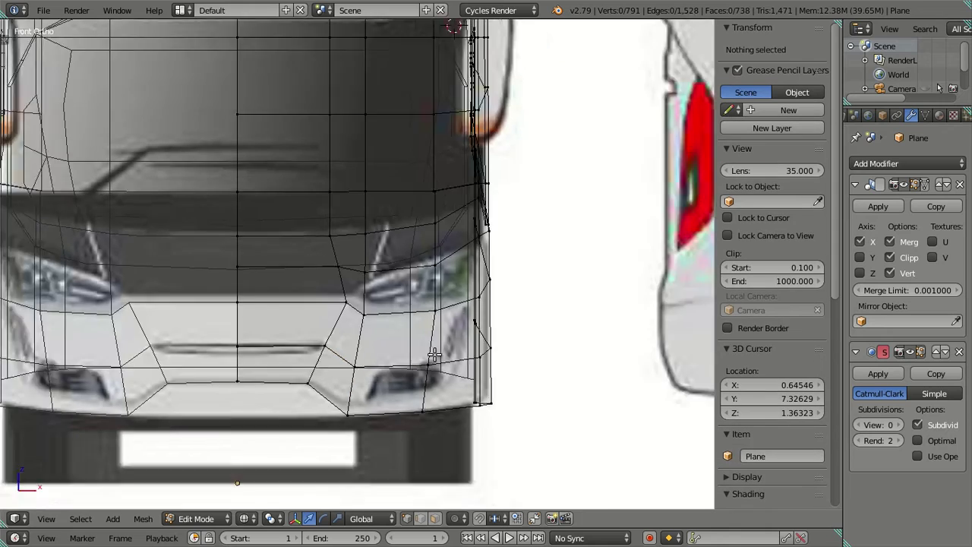
{"action": "key", "text": "z"}
{"action": "scroll", "coordinate": [448, 338], "scroll_direction": "down", "scroll_amount": 1}
{"action": "scroll", "coordinate": [454, 327], "scroll_direction": "up", "scroll_amount": 2}
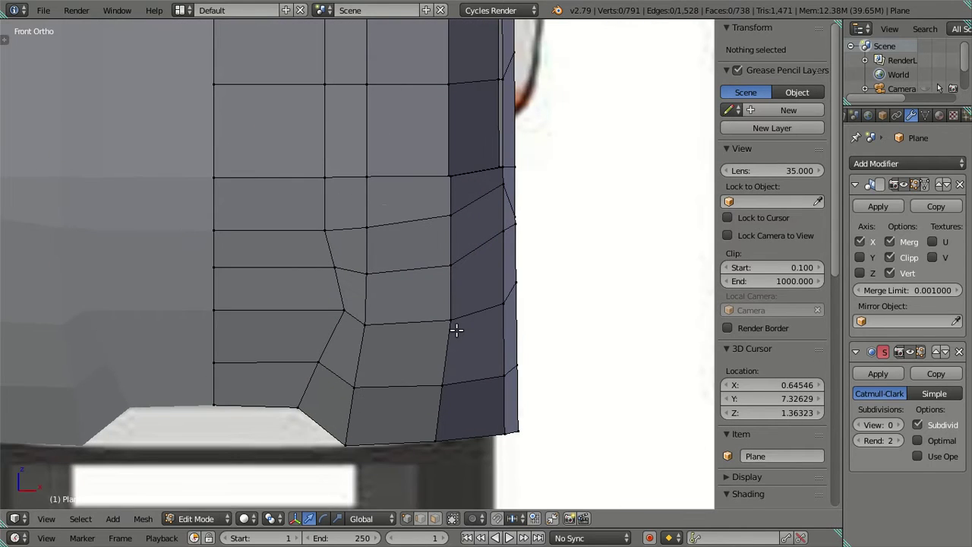
- Scroll the sidebar to Background Images and add a new image slot
{"action": "scroll", "coordinate": [488, 324], "scroll_direction": "down", "scroll_amount": 2}
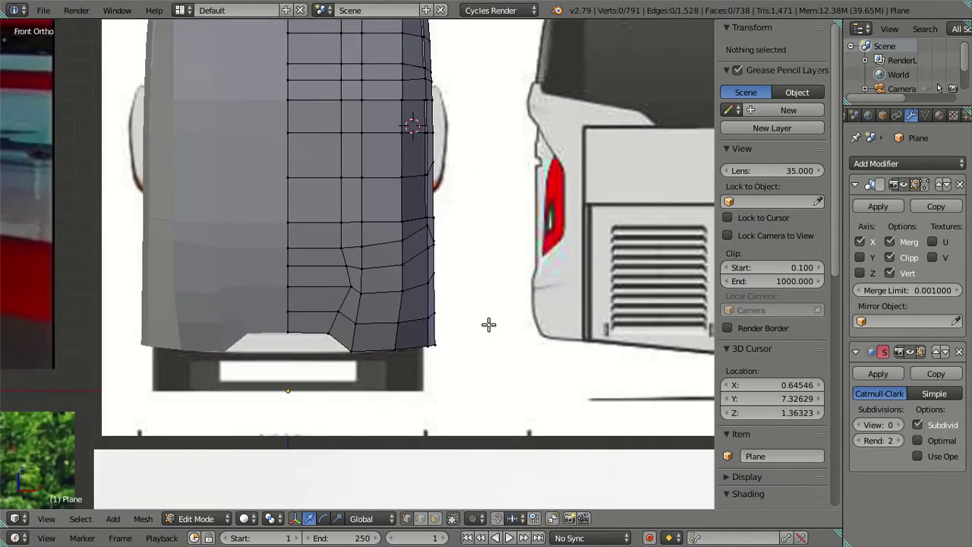
{"action": "scroll", "coordinate": [489, 324], "scroll_direction": "down", "scroll_amount": 1}
{"action": "scroll", "coordinate": [425, 289], "scroll_direction": "down", "scroll_amount": 1}
{"action": "scroll", "coordinate": [425, 289], "scroll_direction": "down", "scroll_amount": 2}
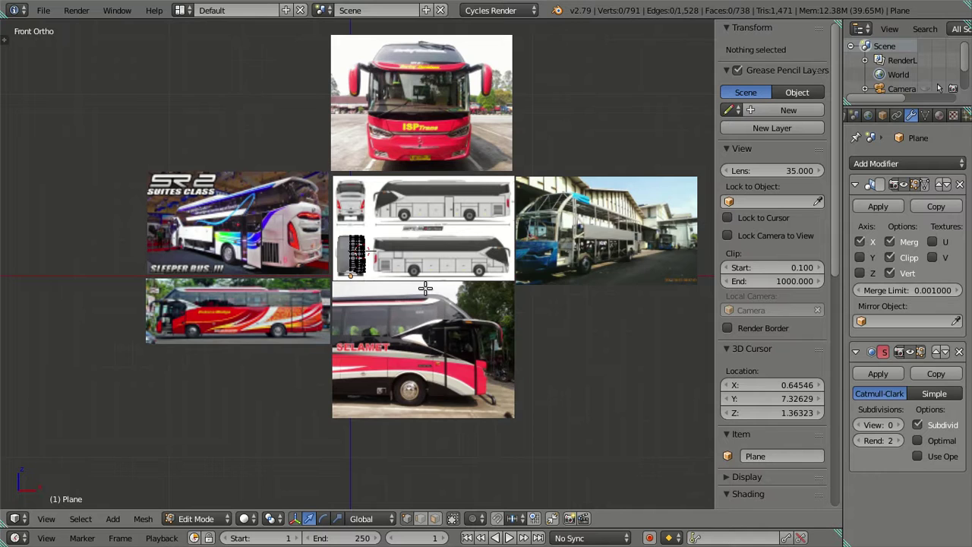
{"action": "scroll", "coordinate": [425, 289], "scroll_direction": "up", "scroll_amount": 1}
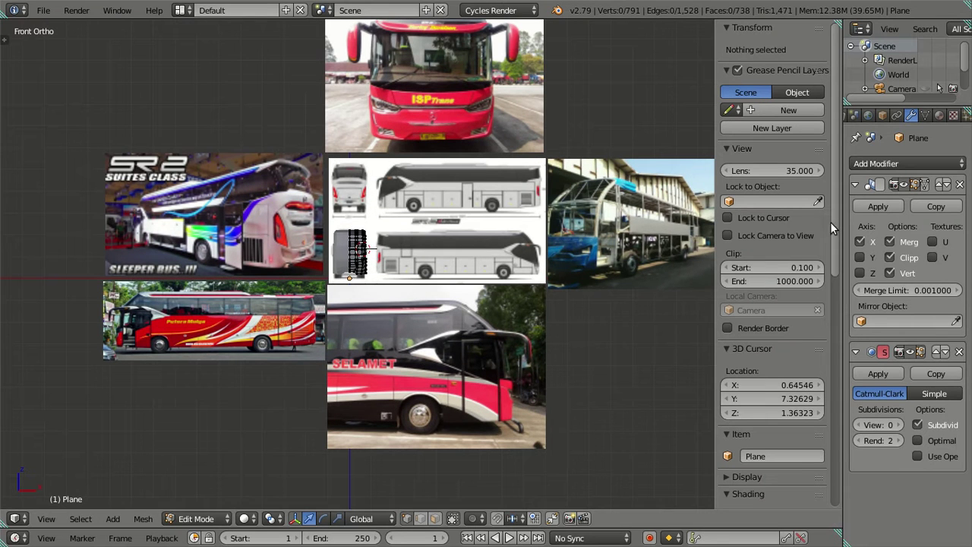
{"action": "left_click_drag", "start_coordinate": [834, 220], "coordinate": [843, 478]}
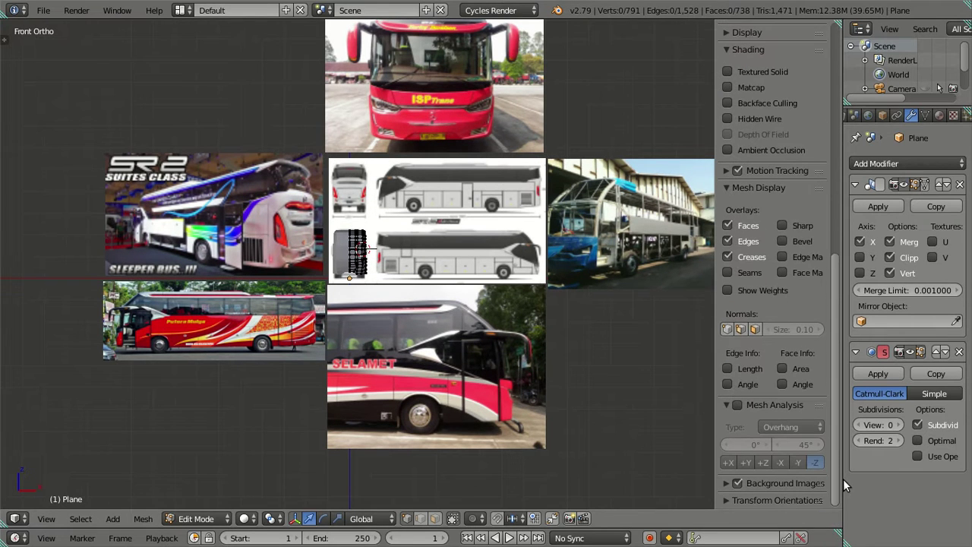
{"action": "scroll", "coordinate": [584, 329], "scroll_direction": "down", "scroll_amount": 3, "text": "ctrl"}
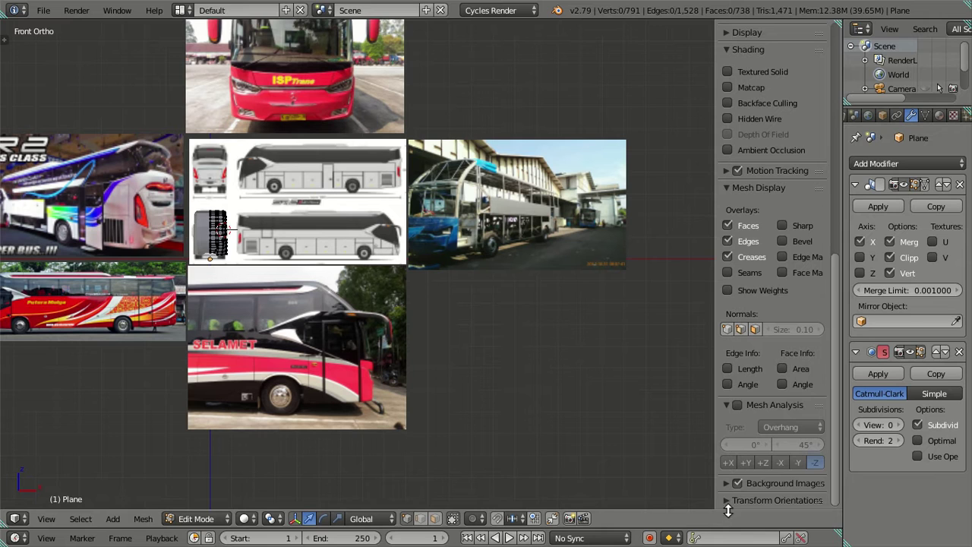
{"action": "scroll", "coordinate": [779, 370], "scroll_direction": "down", "scroll_amount": 5}
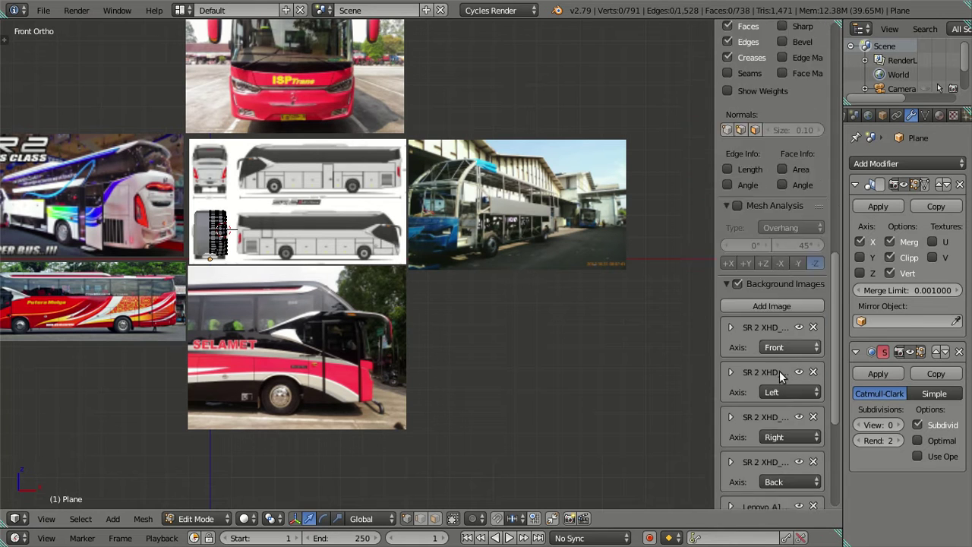
{"action": "scroll", "coordinate": [780, 362], "scroll_direction": "down", "scroll_amount": 6}
{"action": "scroll", "coordinate": [768, 328], "scroll_direction": "up", "scroll_amount": 3}
{"action": "left_click", "coordinate": [755, 161]}
{"action": "scroll", "coordinate": [755, 243], "scroll_direction": "down", "scroll_amount": 5}
- Load the Bus-Sleeper showroom .jpg from the Desktop, using thumbnail view, as the background
{"action": "left_click", "coordinate": [756, 478]}
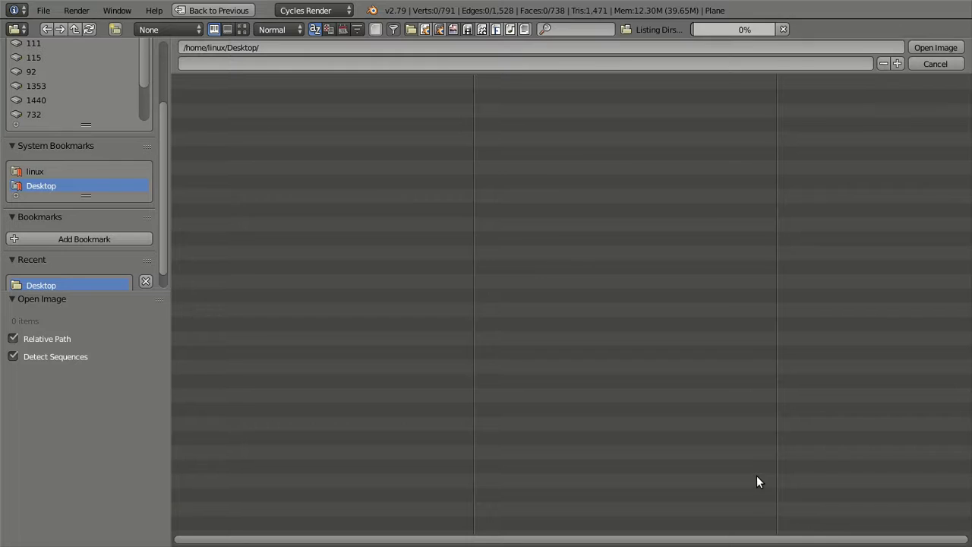
{"action": "left_click", "coordinate": [244, 31]}
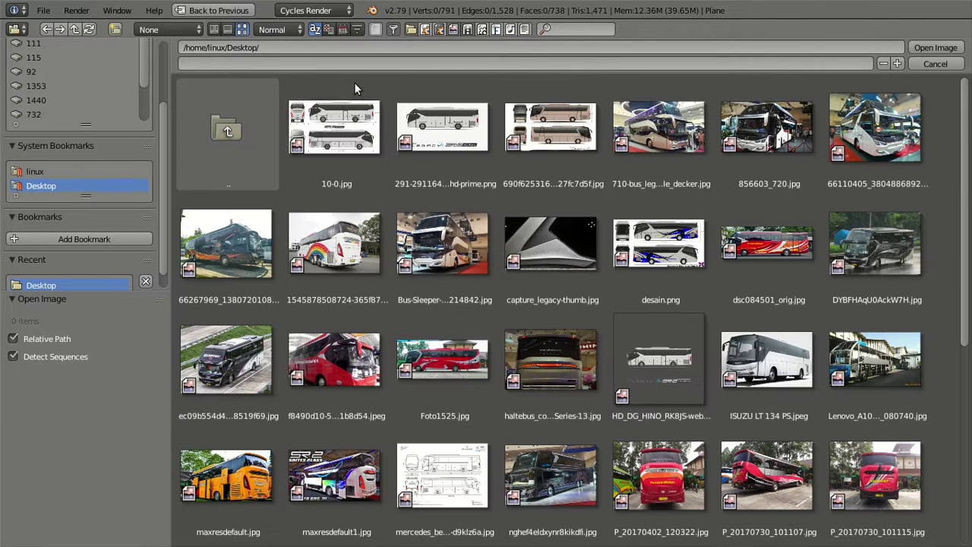
{"action": "left_click", "coordinate": [450, 251]}
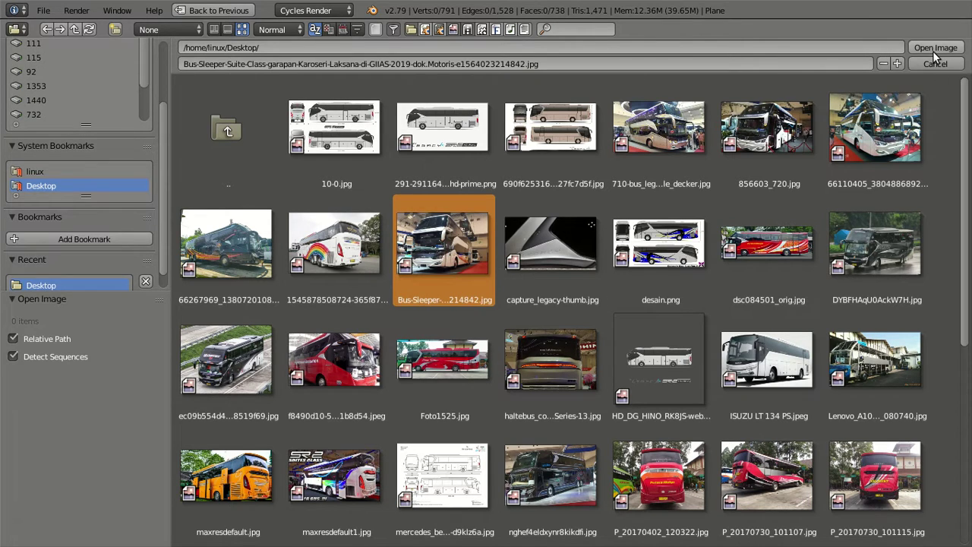
{"action": "left_click", "coordinate": [934, 52]}
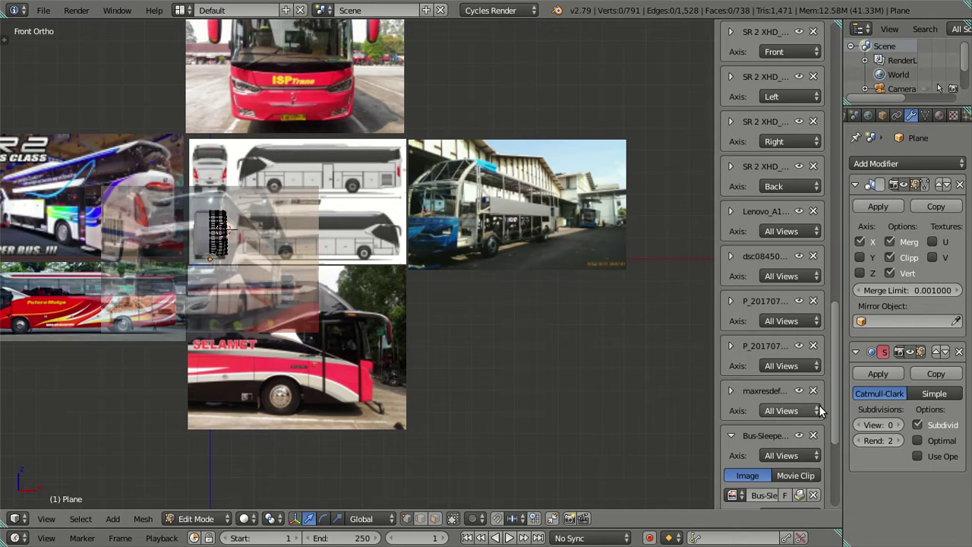
- Set the new background's Opacity to 1.000 and collapse its entry and the Background Images panel
{"action": "scroll", "coordinate": [820, 411], "scroll_direction": "down", "scroll_amount": 5}
{"action": "mouse_move", "coordinate": [797, 432]}
{"action": "left_mouse_down"}
{"action": "mouse_move", "coordinate": [813, 432]}
{"action": "mouse_move", "coordinate": [750, 433]}
{"action": "left_mouse_up"}
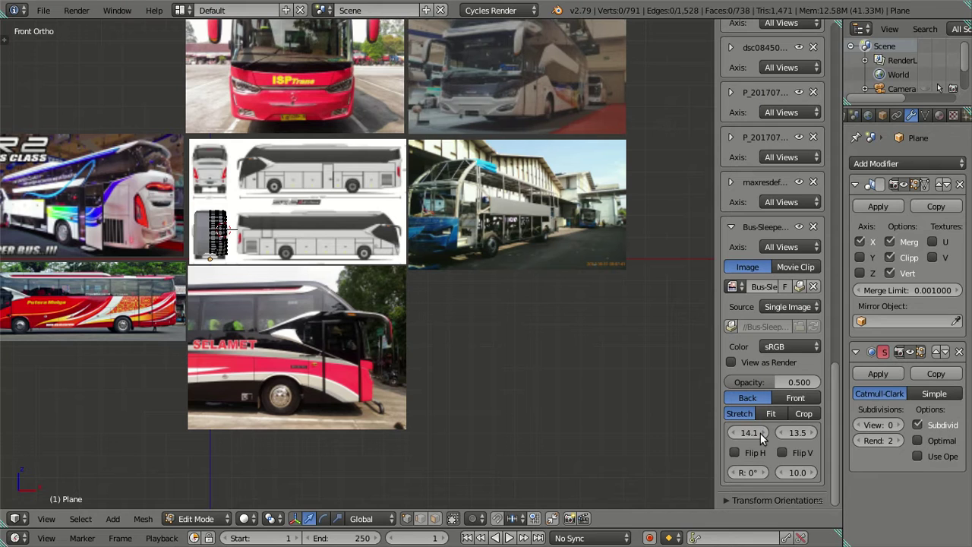
{"action": "left_click_drag", "start_coordinate": [789, 382], "coordinate": [820, 382]}
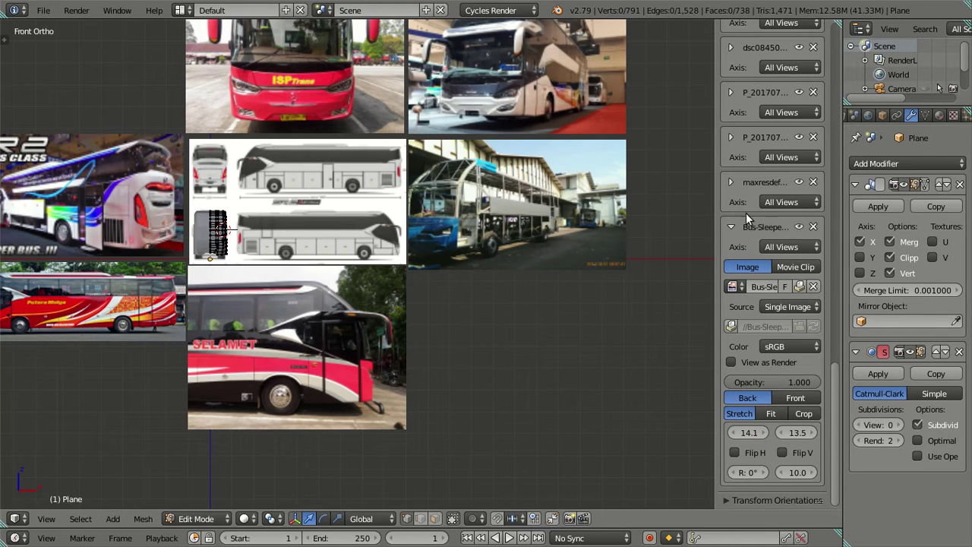
{"action": "left_click", "coordinate": [729, 227]}
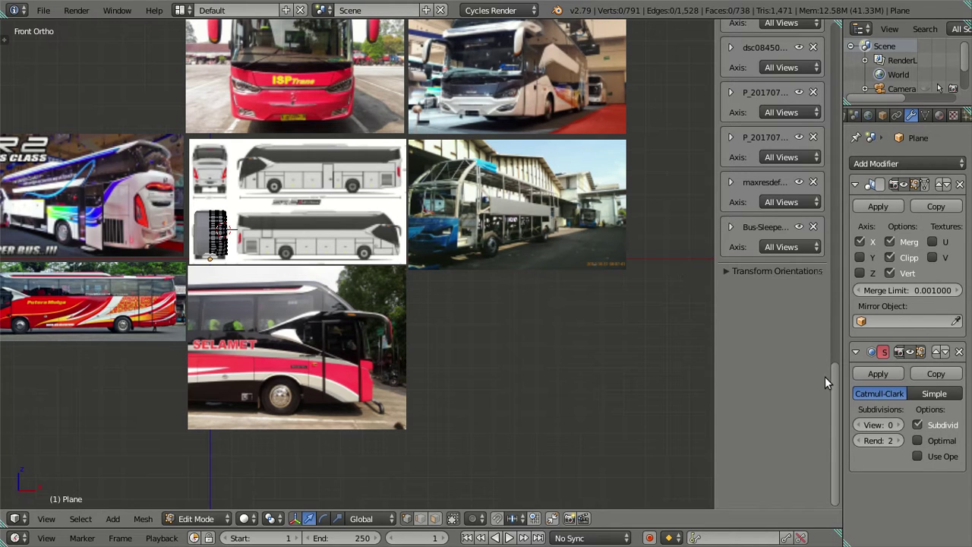
{"action": "left_click_drag", "start_coordinate": [829, 370], "coordinate": [839, 224]}
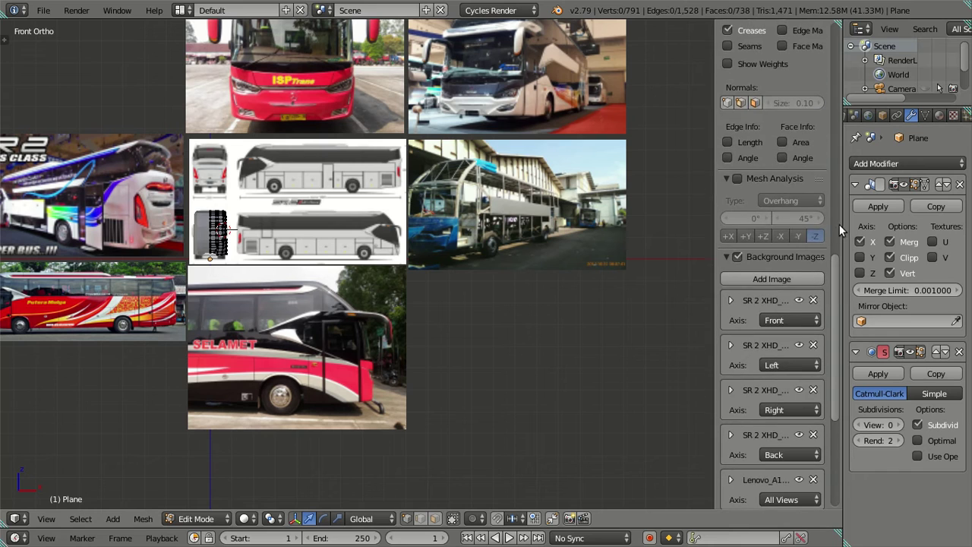
{"action": "left_click", "coordinate": [734, 257]}
- Pan and zoom the viewport toward the bus reference photos
{"action": "left_click_drag", "start_coordinate": [834, 288], "coordinate": [835, 26]}
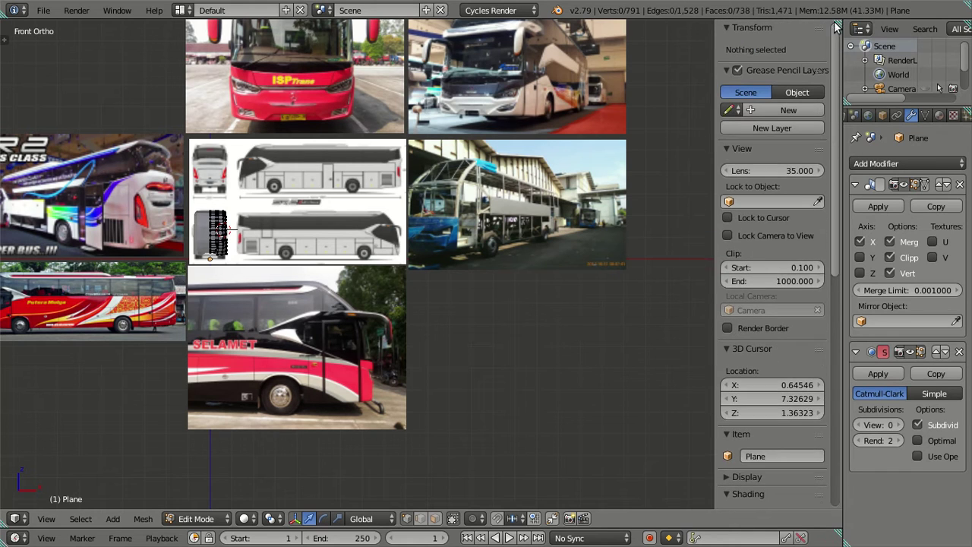
{"action": "mouse_move", "coordinate": [513, 91]}
{"action": "middle_mouse_down", "text": "shift"}
{"action": "mouse_move", "coordinate": [461, 150]}
{"action": "mouse_move", "coordinate": [444, 230]}
{"action": "mouse_move", "coordinate": [385, 329]}
{"action": "middle_mouse_up", "text": "shift"}
{"action": "scroll", "coordinate": [451, 277], "scroll_direction": "up", "scroll_amount": 3}
{"action": "scroll", "coordinate": [395, 315], "scroll_direction": "up", "scroll_amount": 2}
{"action": "scroll", "coordinate": [380, 314], "scroll_direction": "down", "scroll_amount": 2}
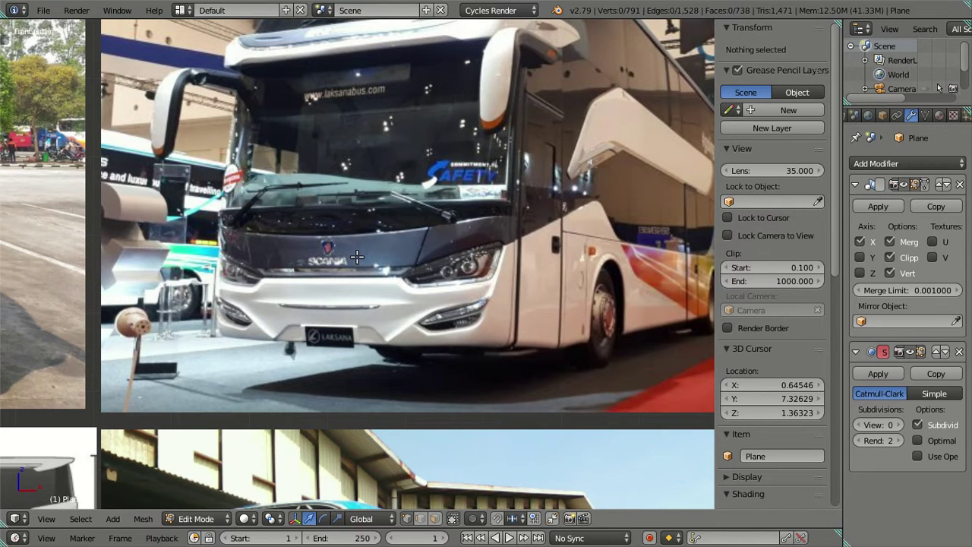
- Centre the blueprint among the references and zoom in, comparing wireframe and solid shading
{"action": "scroll", "coordinate": [379, 241], "scroll_direction": "down", "scroll_amount": 5}
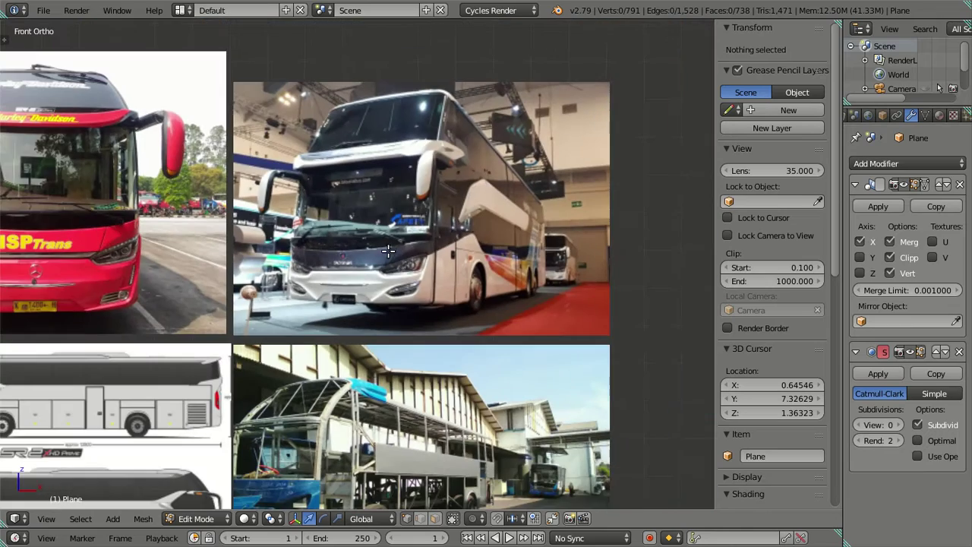
{"action": "middle_click_drag", "start_coordinate": [112, 348], "coordinate": [621, 176], "text": "shift"}
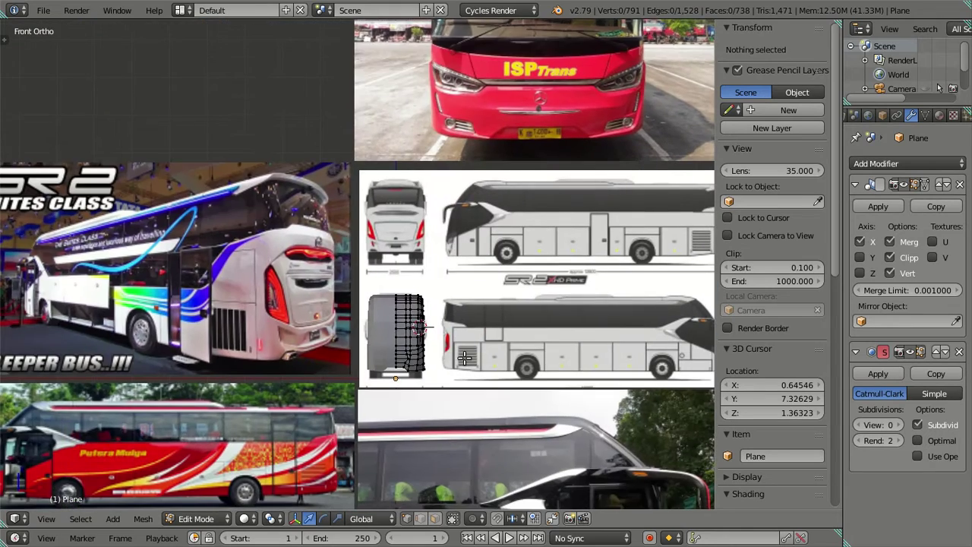
{"action": "scroll", "coordinate": [425, 357], "scroll_direction": "up", "scroll_amount": 3}
{"action": "scroll", "coordinate": [425, 356], "scroll_direction": "up", "scroll_amount": 3}
{"action": "scroll", "coordinate": [425, 334], "scroll_direction": "up", "scroll_amount": 2}
{"action": "scroll", "coordinate": [442, 291], "scroll_direction": "up", "scroll_amount": 3}
{"action": "key", "text": "z"}
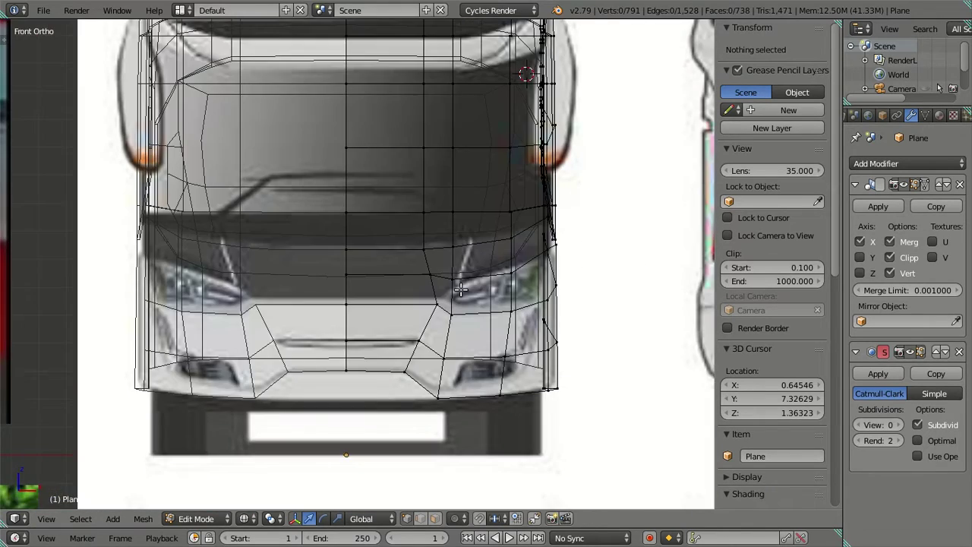
{"action": "key", "text": "z"}
{"action": "scroll", "coordinate": [460, 289], "scroll_direction": "up", "scroll_amount": 2}
{"action": "scroll", "coordinate": [471, 304], "scroll_direction": "up", "scroll_amount": 2}
{"action": "scroll", "coordinate": [493, 327], "scroll_direction": "up", "scroll_amount": 2}
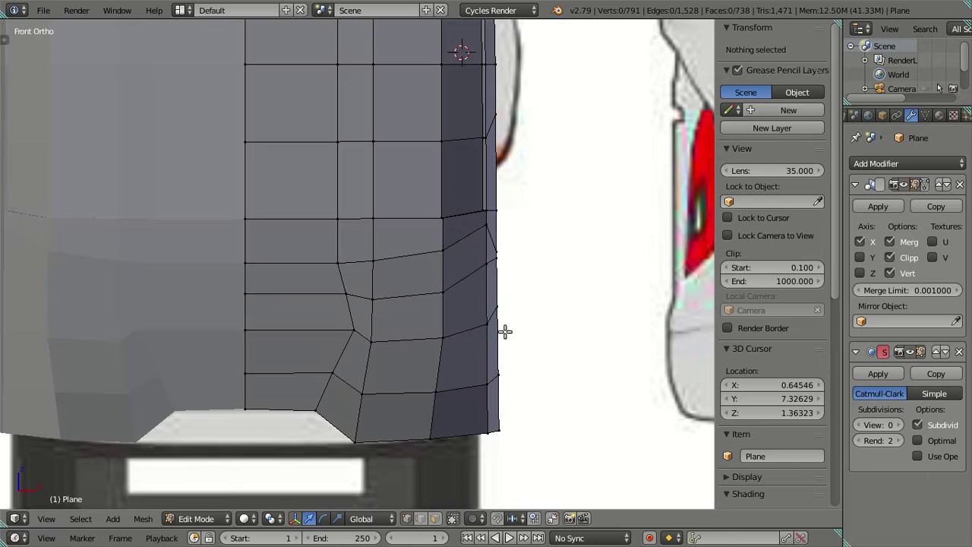
- Select the bumper corner's edge vertices up the mesh's right side and orbit to inspect them
{"action": "right_click", "coordinate": [482, 324]}
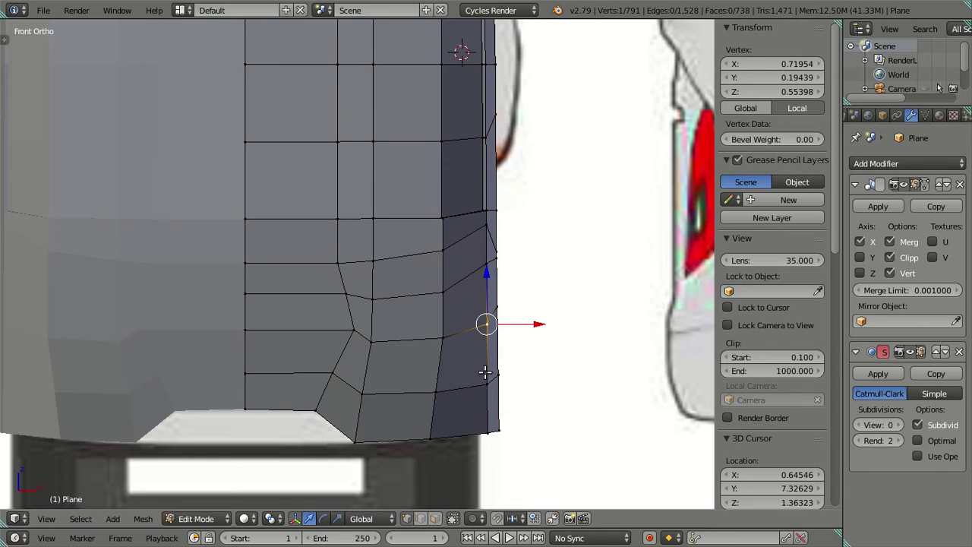
{"action": "right_click", "coordinate": [483, 431]}
{"action": "right_click", "coordinate": [486, 324], "text": "ctrl"}
{"action": "mouse_move", "coordinate": [486, 324]}
{"action": "middle_mouse_down"}
{"action": "mouse_move", "coordinate": [402, 350]}
{"action": "mouse_move", "coordinate": [354, 337]}
{"action": "mouse_move", "coordinate": [343, 319]}
{"action": "mouse_move", "coordinate": [423, 322]}
{"action": "middle_mouse_up"}
- Switch to the right side view in wireframe and centre the bus front
{"action": "key", "text": "KP_3"}
{"action": "key", "text": "z"}
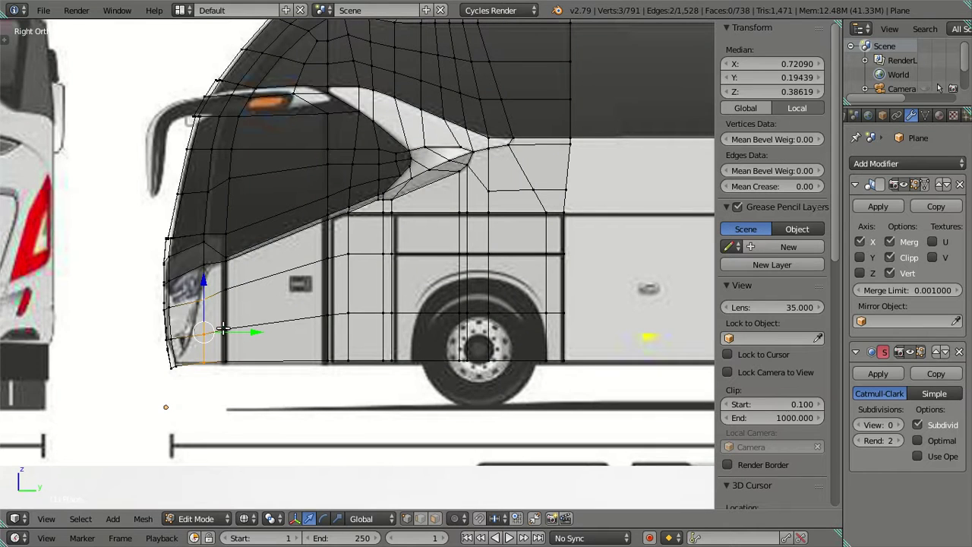
{"action": "middle_click_drag", "start_coordinate": [271, 394], "coordinate": [365, 312], "text": "shift"}
{"action": "scroll", "coordinate": [365, 312], "scroll_direction": "up", "scroll_amount": 4}
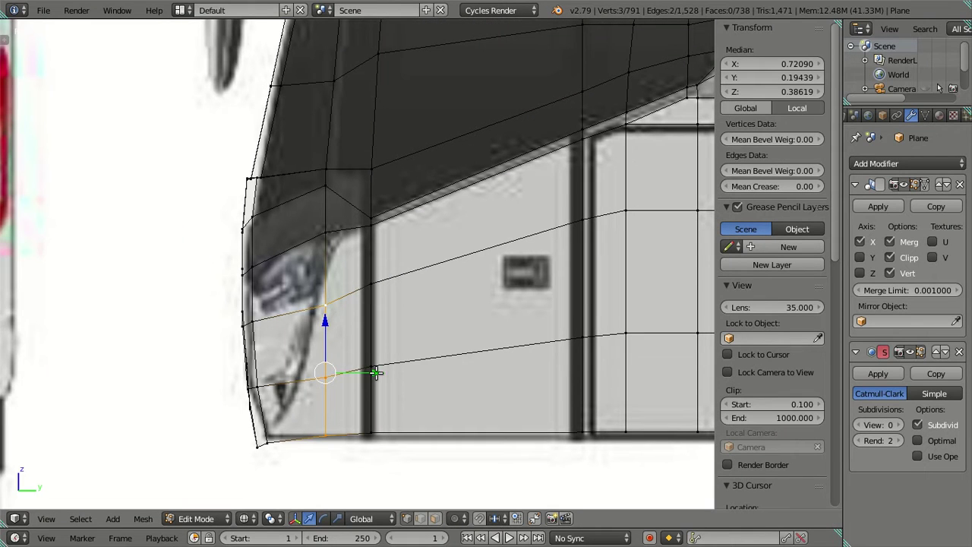
{"action": "left_click_drag", "start_coordinate": [373, 372], "coordinate": [366, 372]}
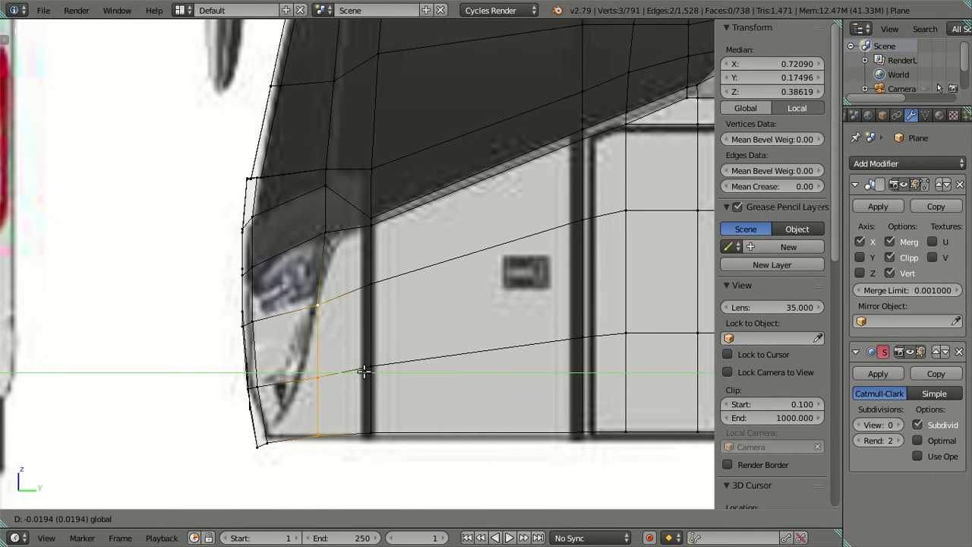
- Raise the headlight-edge vertices to follow the headlight outline
{"action": "right_click", "coordinate": [317, 313]}
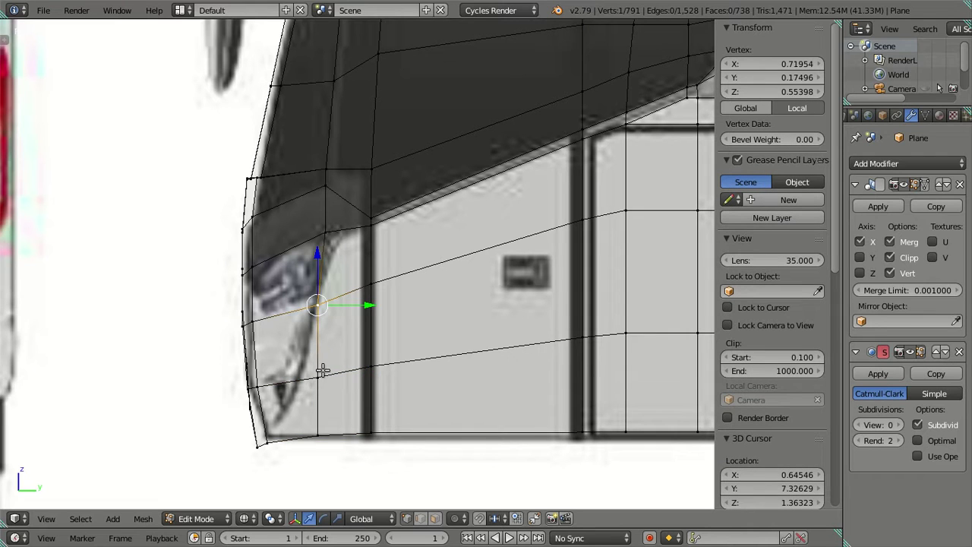
{"action": "right_click", "coordinate": [323, 372]}
{"action": "right_click", "coordinate": [317, 304]}
{"action": "left_click_drag", "start_coordinate": [314, 263], "coordinate": [313, 257]}
{"action": "left_click", "coordinate": [314, 256]}
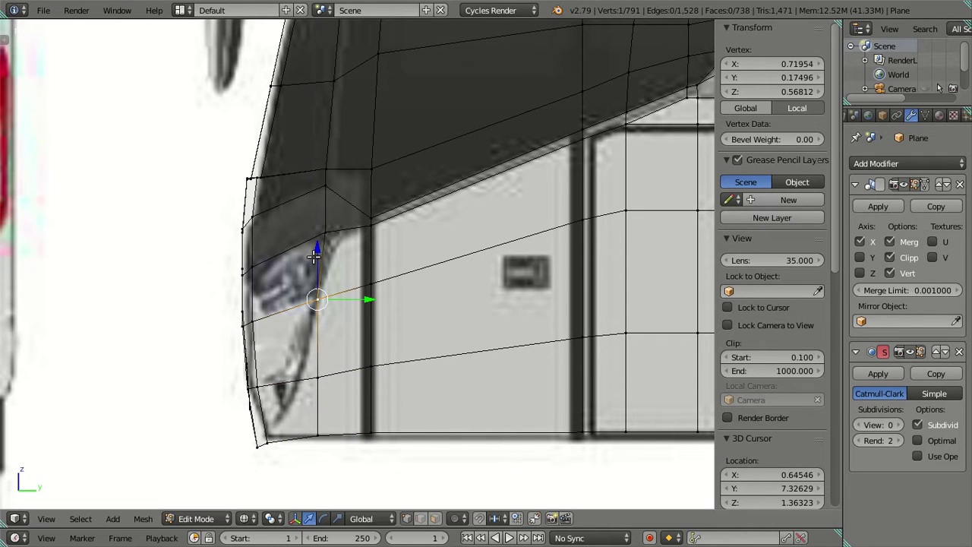
{"action": "right_click", "coordinate": [323, 232]}
{"action": "left_click_drag", "start_coordinate": [323, 182], "coordinate": [325, 186]}
- Deselect all, compare shading modes, and start then cancel a loop cut on the front
{"action": "key", "text": "a"}
{"action": "key", "text": "z"}
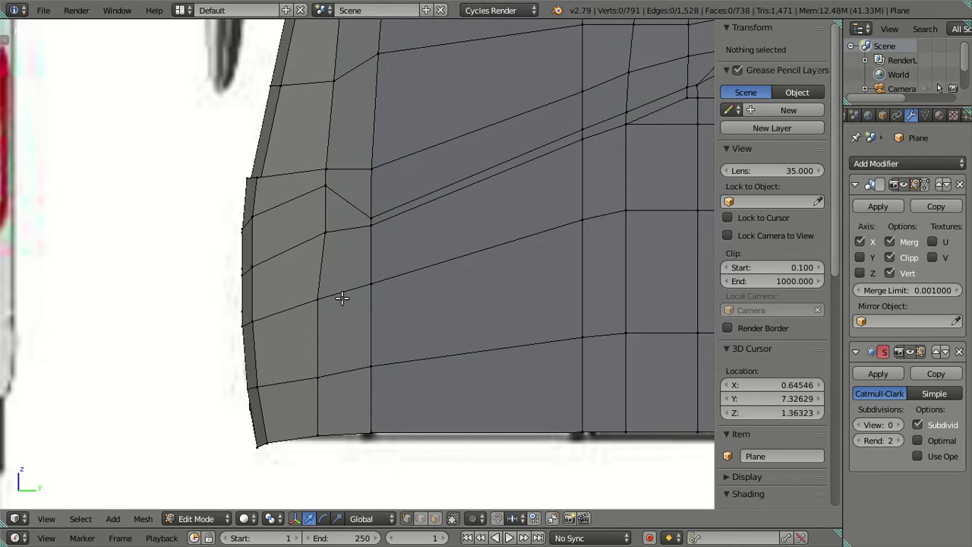
{"action": "key", "text": "z"}
{"action": "key", "text": "z"}
{"action": "key", "text": "z"}
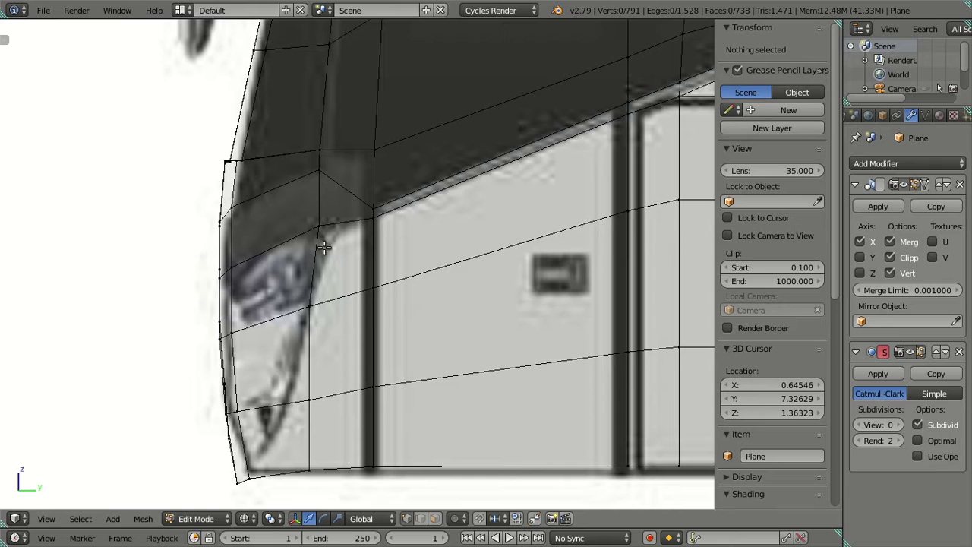
{"action": "key", "text": "ctrl+r"}
{"action": "key", "text": "Escape"}
- Zoom and orbit around the bus front corner, toggling shading to compare with the reference
{"action": "scroll", "coordinate": [324, 247], "scroll_direction": "down", "scroll_amount": 3}
{"action": "scroll", "coordinate": [324, 248], "scroll_direction": "down", "scroll_amount": 2}
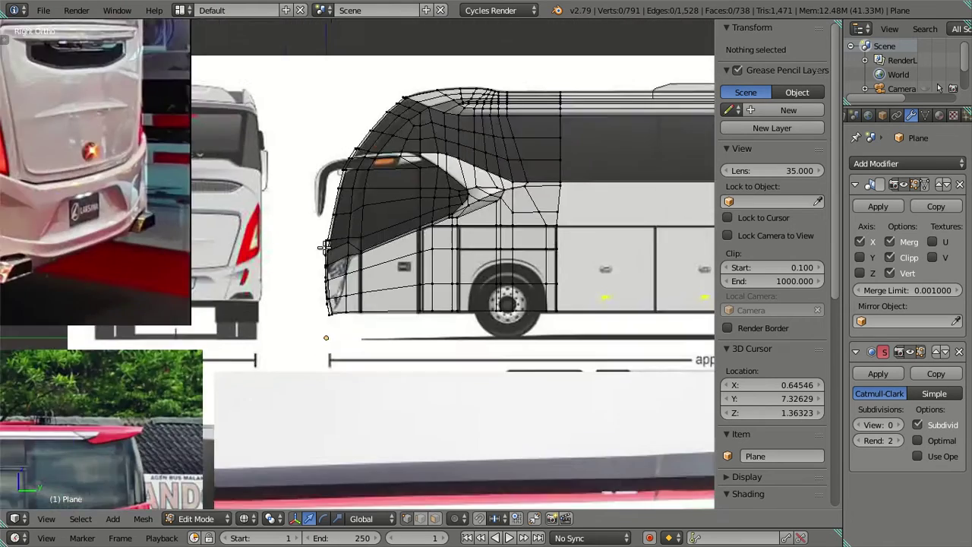
{"action": "scroll", "coordinate": [324, 247], "scroll_direction": "up", "scroll_amount": 2}
{"action": "scroll", "coordinate": [425, 242], "scroll_direction": "up", "scroll_amount": 2}
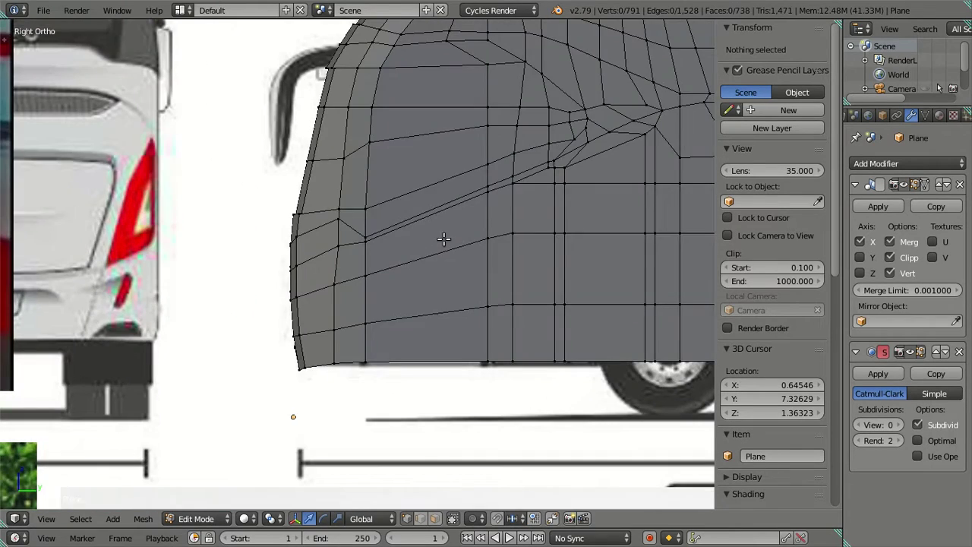
{"action": "scroll", "coordinate": [341, 273], "scroll_direction": "up", "scroll_amount": 3}
{"action": "scroll", "coordinate": [413, 289], "scroll_direction": "down", "scroll_amount": 2}
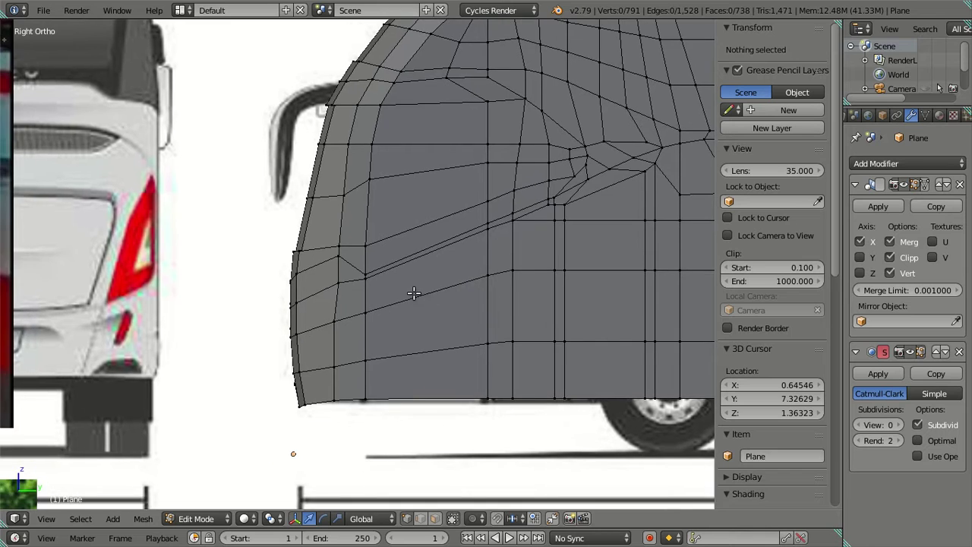
{"action": "scroll", "coordinate": [414, 293], "scroll_direction": "down", "scroll_amount": 1}
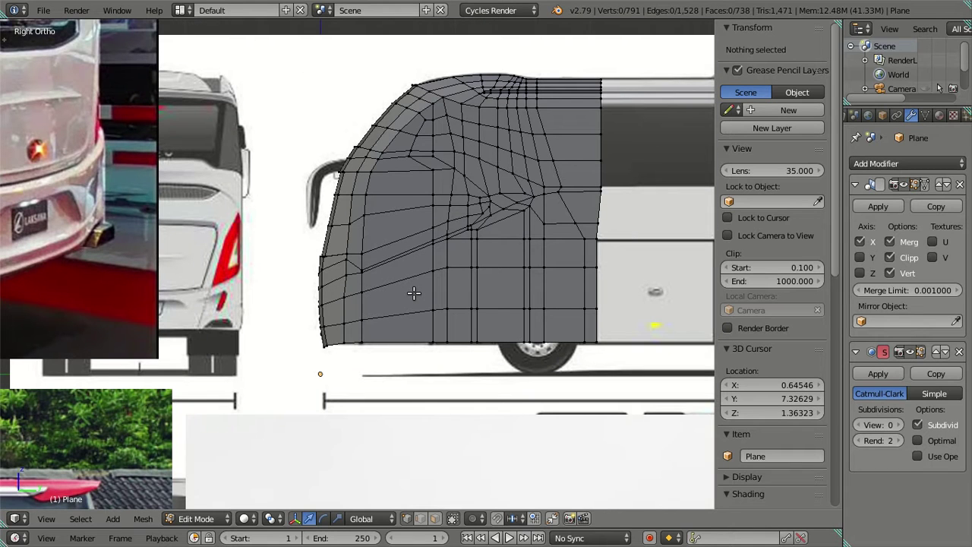
{"action": "scroll", "coordinate": [414, 293], "scroll_direction": "up", "scroll_amount": 1}
{"action": "scroll", "coordinate": [410, 290], "scroll_direction": "up", "scroll_amount": 1}
{"action": "scroll", "coordinate": [401, 299], "scroll_direction": "up", "scroll_amount": 2}
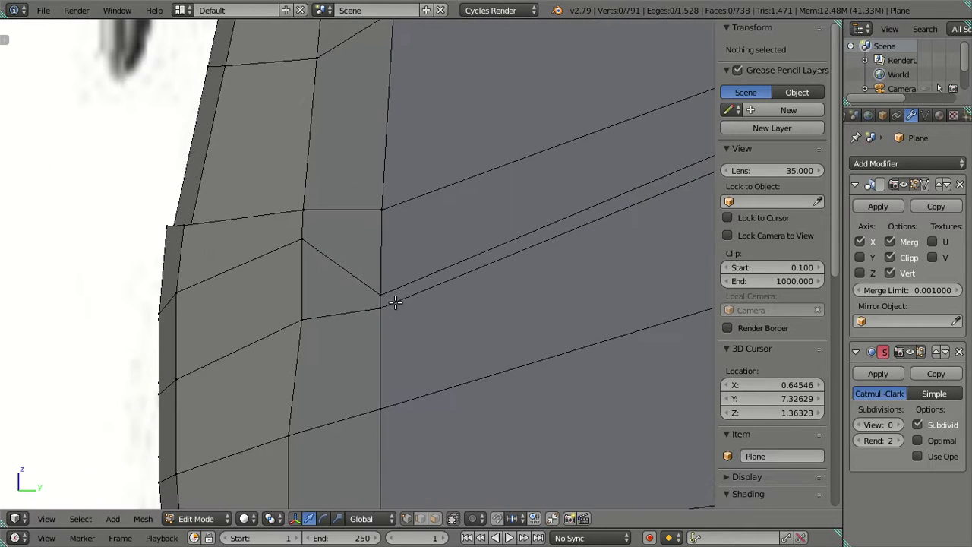
{"action": "scroll", "coordinate": [393, 301], "scroll_direction": "up", "scroll_amount": 1}
{"action": "scroll", "coordinate": [395, 303], "scroll_direction": "down", "scroll_amount": 1}
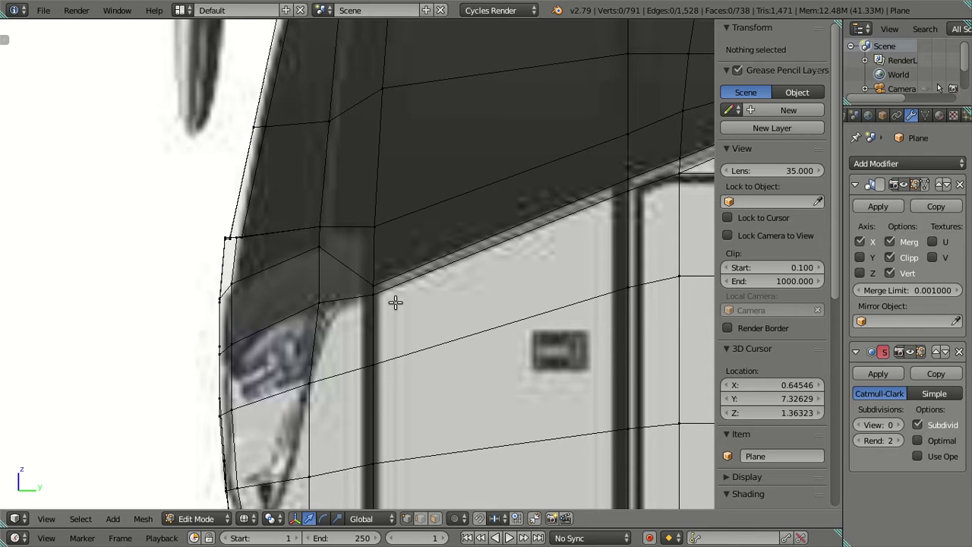
{"action": "key", "text": "z"}
{"action": "key", "text": "z"}
{"action": "key", "text": "z"}
{"action": "mouse_move", "coordinate": [392, 302]}
{"action": "middle_mouse_down"}
{"action": "mouse_move", "coordinate": [363, 308]}
{"action": "mouse_move", "coordinate": [419, 289]}
{"action": "mouse_move", "coordinate": [615, 296]}
{"action": "mouse_move", "coordinate": [438, 284]}
{"action": "mouse_move", "coordinate": [343, 321]}
{"action": "mouse_move", "coordinate": [338, 331]}
{"action": "mouse_move", "coordinate": [410, 323]}
{"action": "middle_mouse_up"}
{"action": "key", "text": "z"}
{"action": "key", "text": "z"}
- Switch to Front Ortho view in wireframe and frame the headlight area
{"action": "key", "text": "KP_1"}
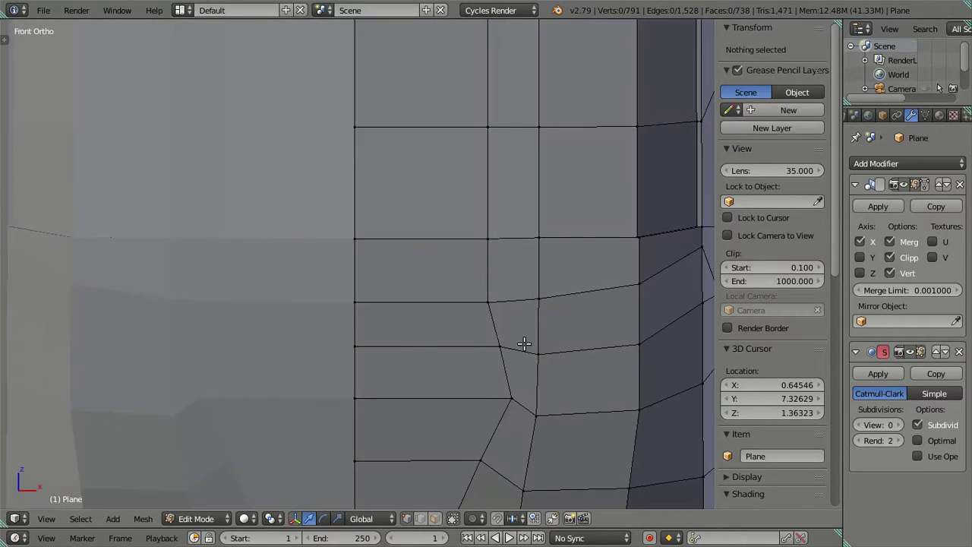
{"action": "key", "text": "z"}
{"action": "scroll", "coordinate": [560, 341], "scroll_direction": "up", "scroll_amount": 2}
{"action": "middle_click_drag", "start_coordinate": [560, 341], "coordinate": [443, 300], "text": "shift"}
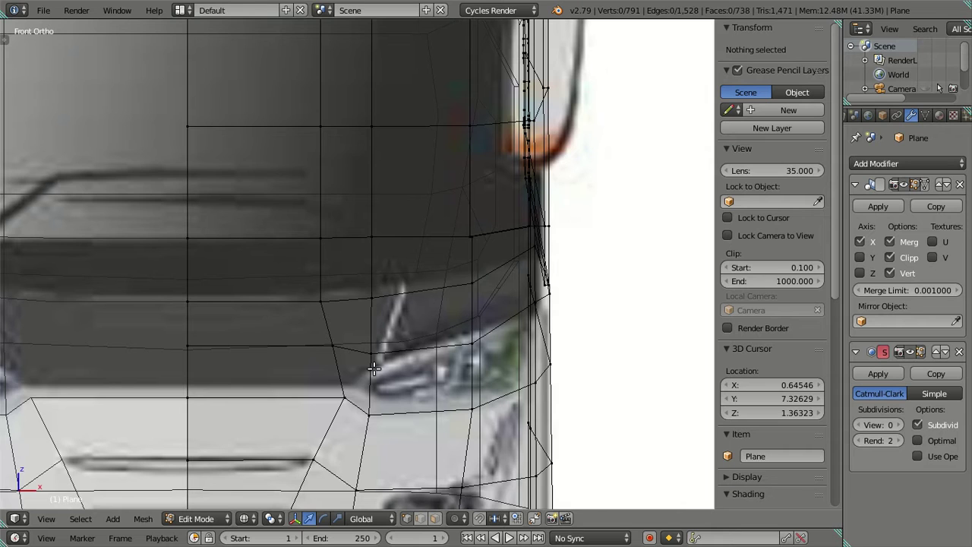
- Lower the vertex under the headlight to match the reference
{"action": "key", "text": "z"}
{"action": "key", "text": "z"}
{"action": "right_click", "coordinate": [471, 409]}
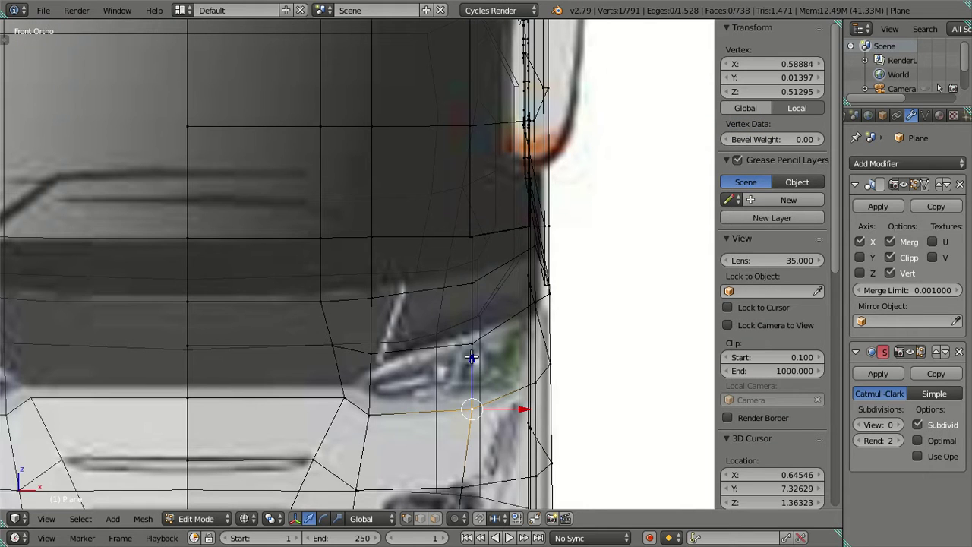
{"action": "key", "text": "g"}
{"action": "key", "text": "z"}
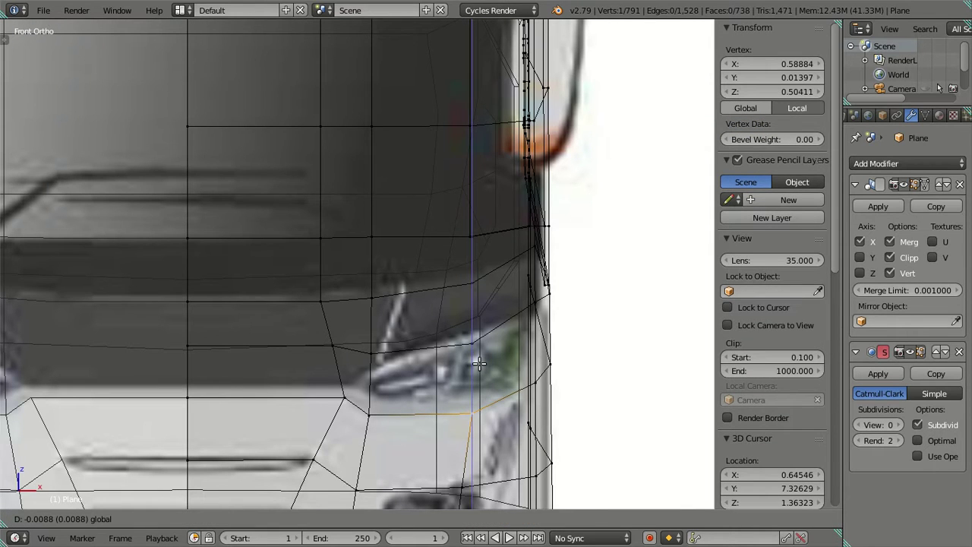
{"action": "left_click", "coordinate": [479, 364]}
{"action": "key", "text": "a"}
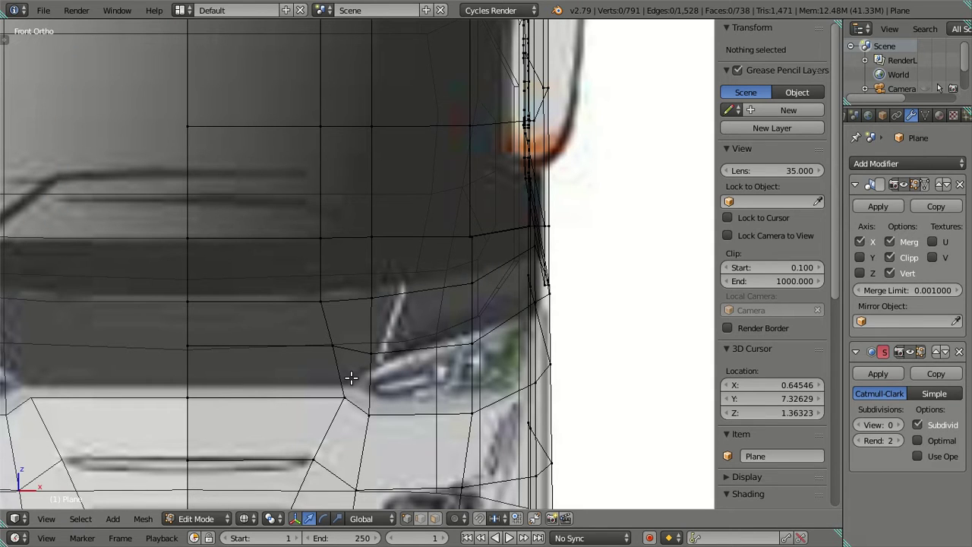
- Place the upper headlight-edge vertex at X 0 on the mirror centre line
{"action": "right_click", "coordinate": [332, 347]}
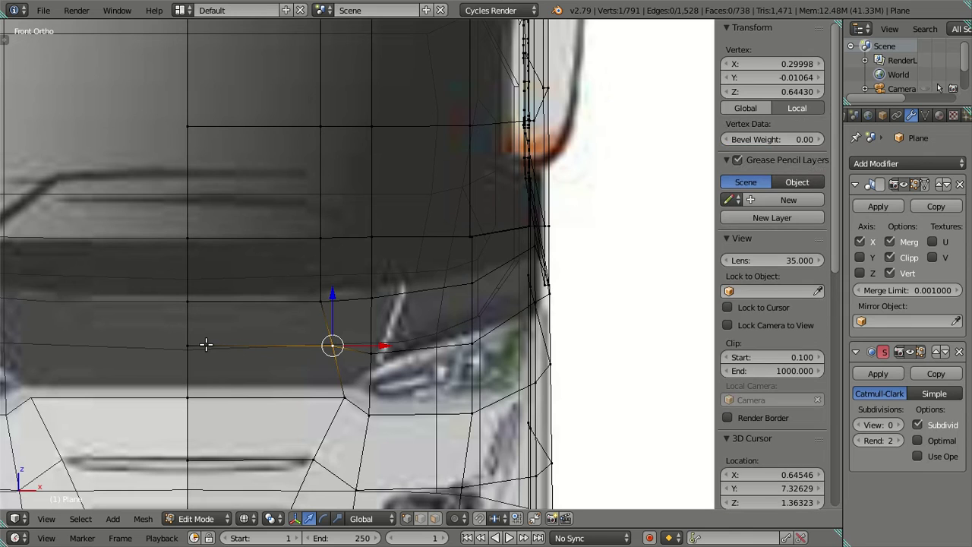
{"action": "key", "text": "g"}
{"action": "key", "text": "x"}
{"action": "key", "text": "0"}
{"action": "key", "text": "Return"}
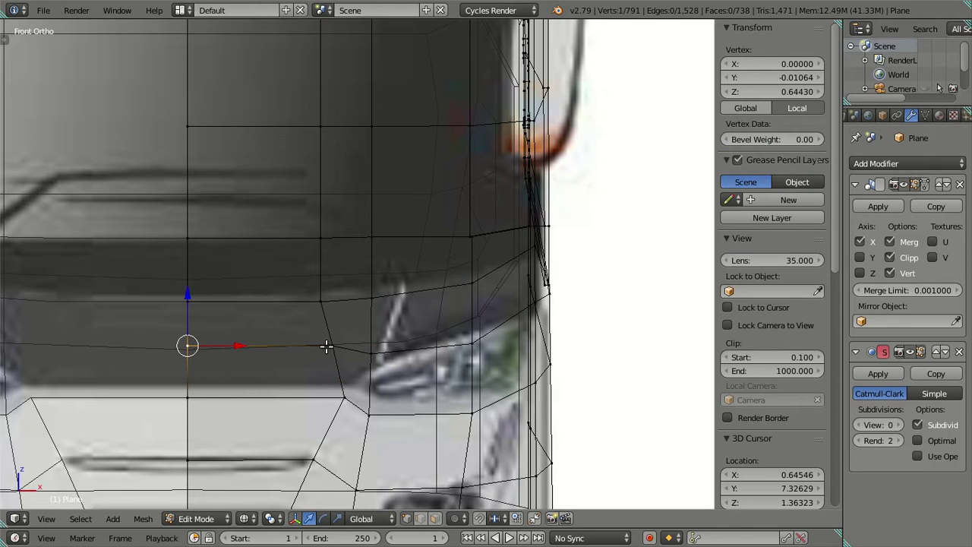
- Lower the inner headlight corner vertex vertically to trace the headlight outline
{"action": "right_click", "coordinate": [370, 352]}
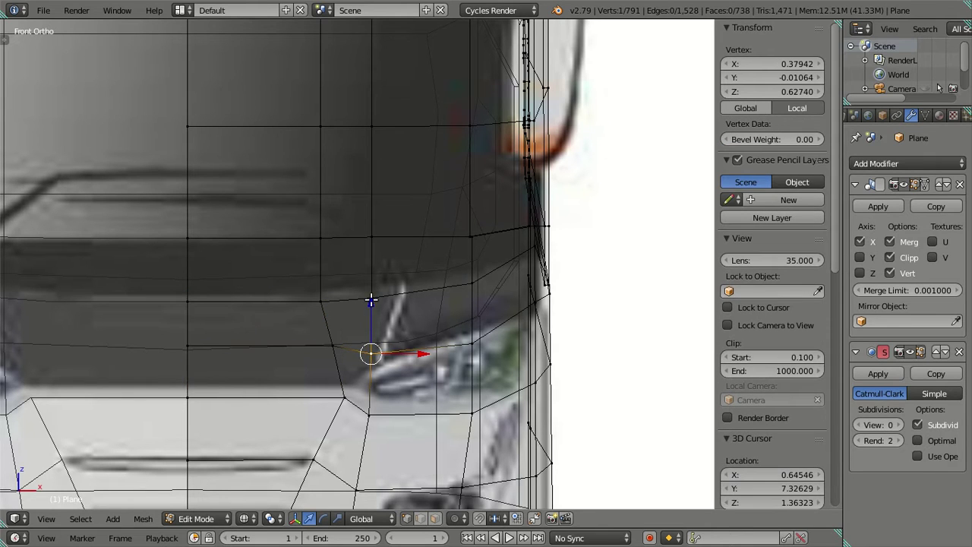
{"action": "key", "text": "g"}
{"action": "key", "text": "z"}
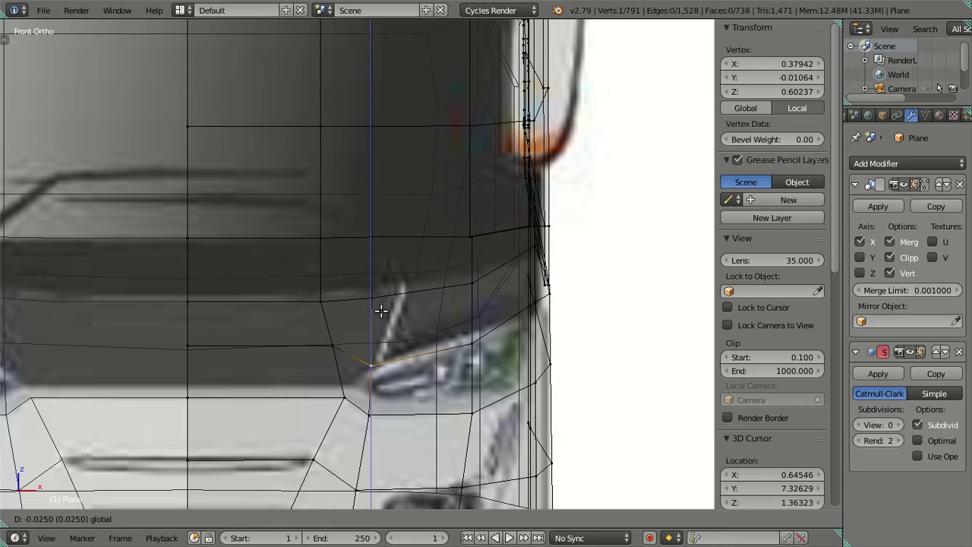
{"action": "left_click", "coordinate": [380, 307]}
{"action": "scroll", "coordinate": [379, 303], "scroll_direction": "down", "scroll_amount": 3}
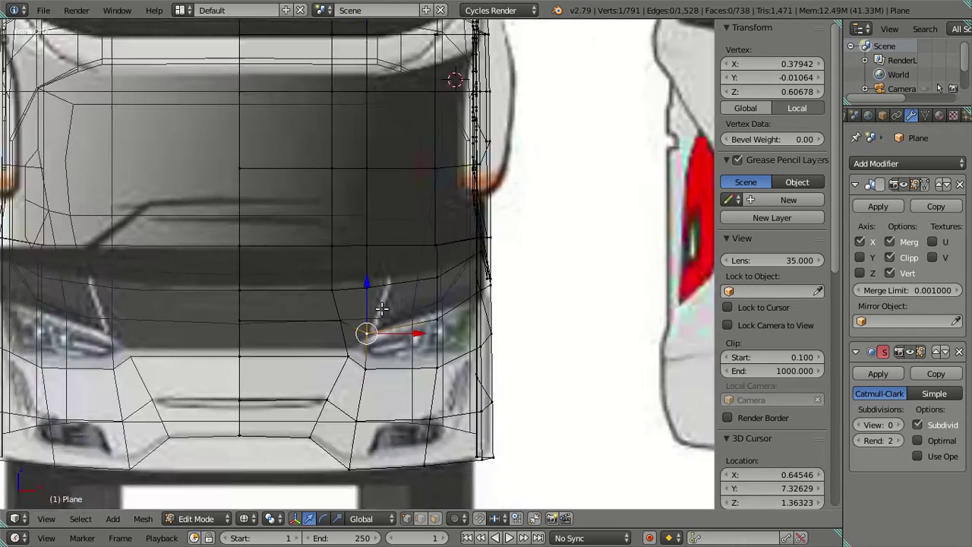
{"action": "scroll", "coordinate": [426, 266], "scroll_direction": "down", "scroll_amount": 4}
{"action": "scroll", "coordinate": [478, 228], "scroll_direction": "down", "scroll_amount": 2}
{"action": "middle_click_drag", "start_coordinate": [484, 225], "coordinate": [318, 129], "text": "shift"}
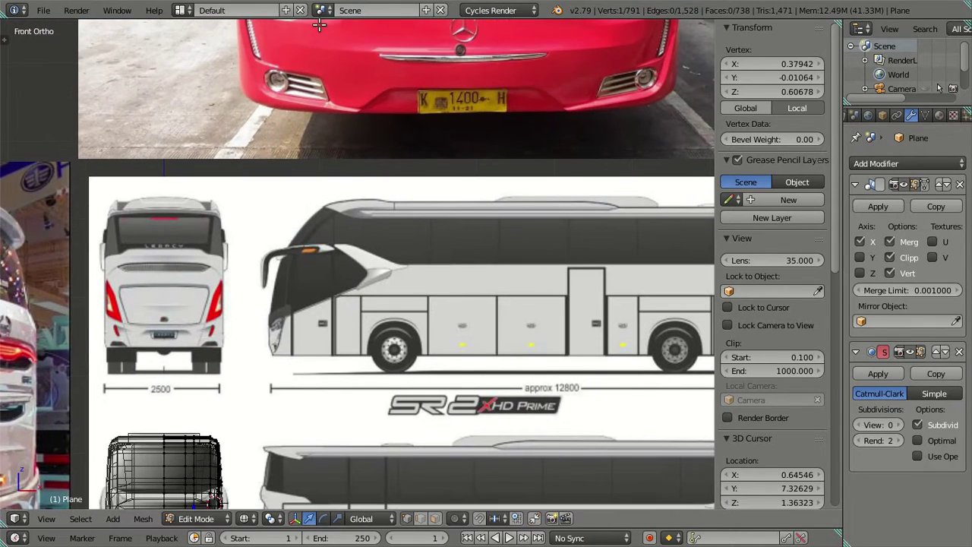
{"action": "scroll", "coordinate": [319, 129], "scroll_direction": "down", "scroll_amount": 2}
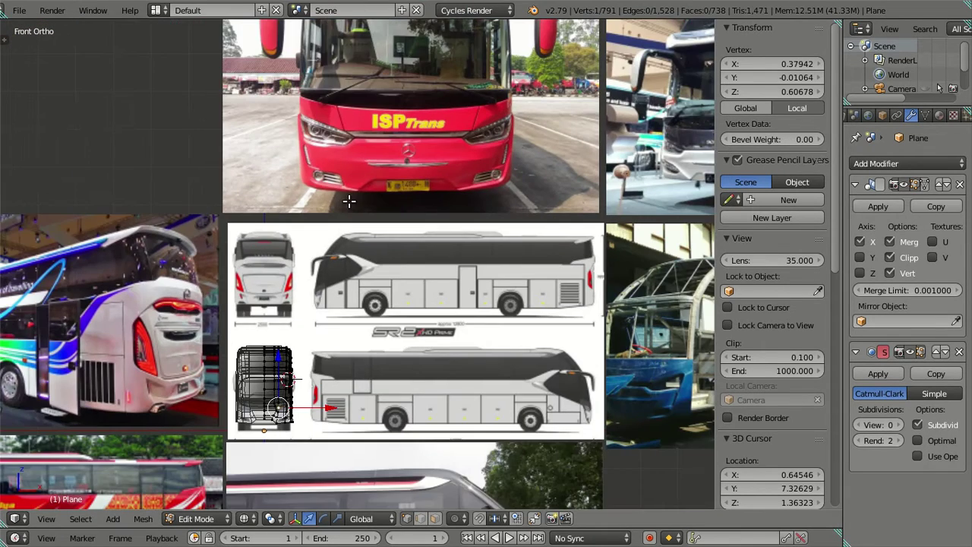
{"action": "scroll", "coordinate": [349, 202], "scroll_direction": "down", "scroll_amount": 2}
{"action": "scroll", "coordinate": [349, 201], "scroll_direction": "down", "scroll_amount": 1}
{"action": "scroll", "coordinate": [173, 297], "scroll_direction": "down", "scroll_amount": 1}
{"action": "scroll", "coordinate": [250, 266], "scroll_direction": "down", "scroll_amount": 1}
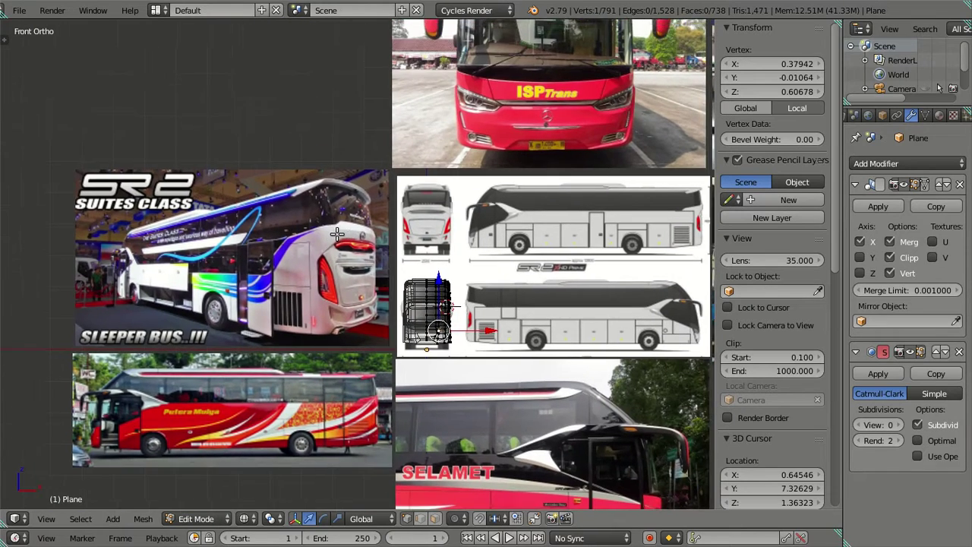
{"action": "scroll", "coordinate": [327, 236], "scroll_direction": "down", "scroll_amount": 2}
{"action": "middle_click_drag", "start_coordinate": [404, 208], "coordinate": [400, 214], "text": "shift"}
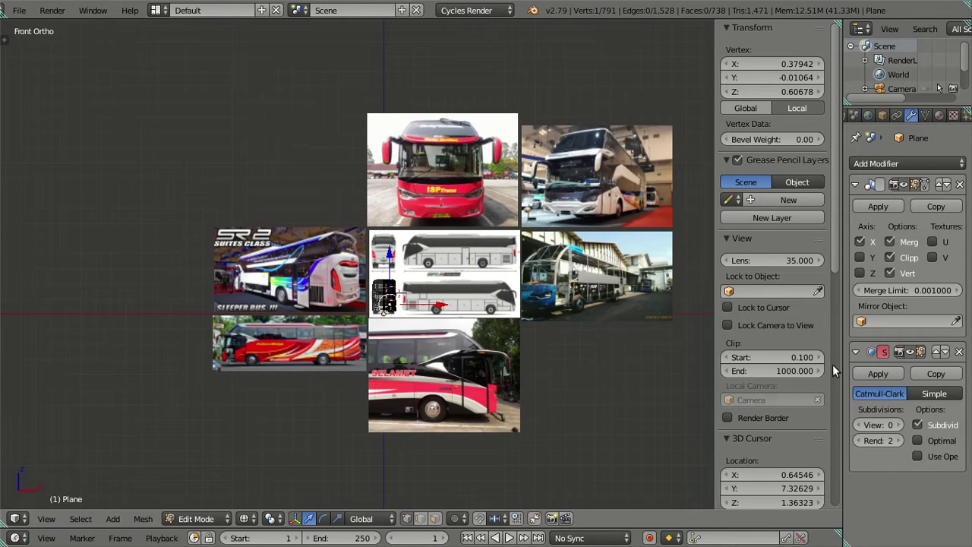
{"action": "left_click_drag", "start_coordinate": [833, 223], "coordinate": [808, 511]}
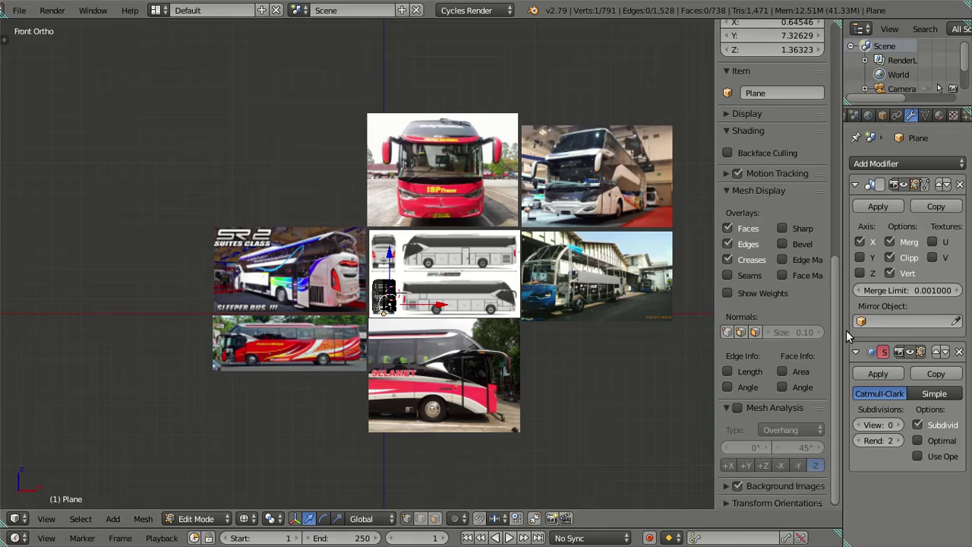
{"action": "scroll", "coordinate": [774, 303], "scroll_direction": "up", "scroll_amount": 5}
{"action": "scroll", "coordinate": [775, 304], "scroll_direction": "up", "scroll_amount": 3}
{"action": "scroll", "coordinate": [532, 281], "scroll_direction": "up", "scroll_amount": 6}
{"action": "scroll", "coordinate": [532, 281], "scroll_direction": "up", "scroll_amount": 2}
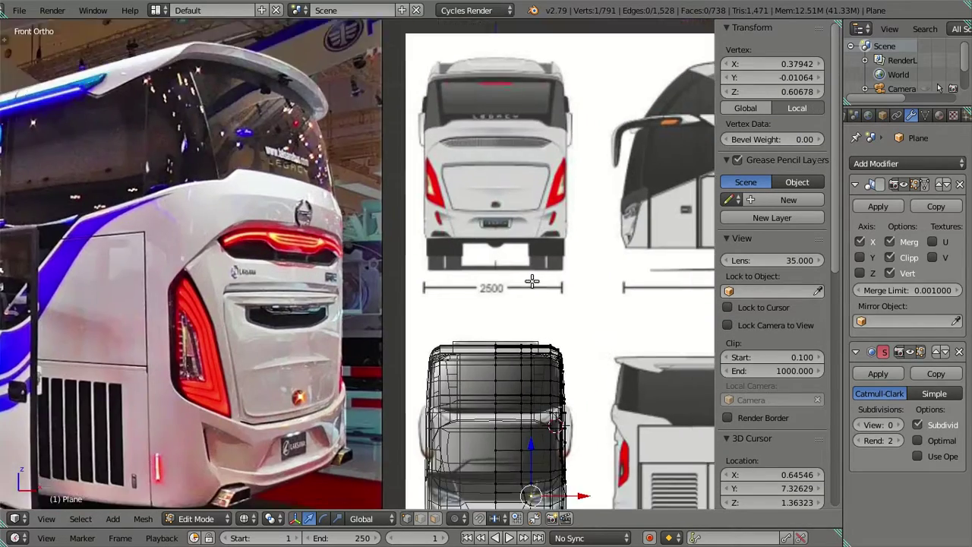
{"action": "scroll", "coordinate": [531, 281], "scroll_direction": "down", "scroll_amount": 2}
{"action": "scroll", "coordinate": [379, 369], "scroll_direction": "up", "scroll_amount": 8}
{"action": "scroll", "coordinate": [379, 369], "scroll_direction": "down", "scroll_amount": 8}
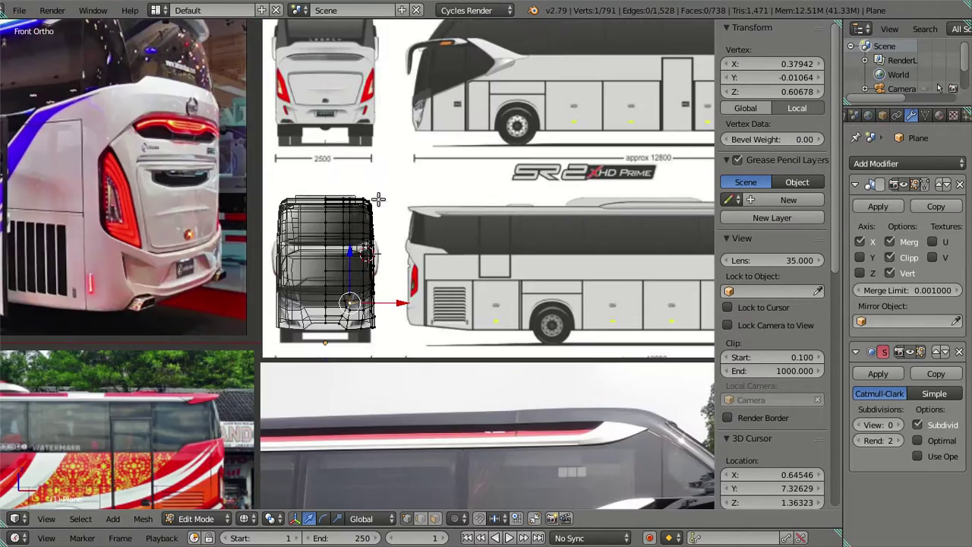
{"action": "middle_click_drag", "start_coordinate": [378, 199], "coordinate": [328, 381], "text": "shift"}
{"action": "middle_click_drag", "start_coordinate": [460, 210], "coordinate": [350, 375], "text": "shift"}
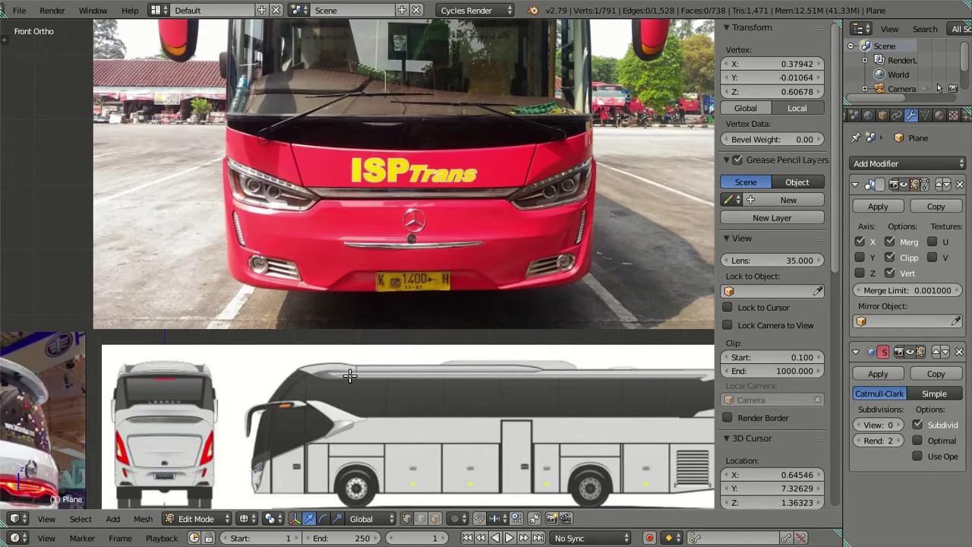
{"action": "scroll", "coordinate": [582, 273], "scroll_direction": "down", "scroll_amount": 2}
{"action": "middle_click_drag", "start_coordinate": [582, 273], "coordinate": [472, 297], "text": "shift"}
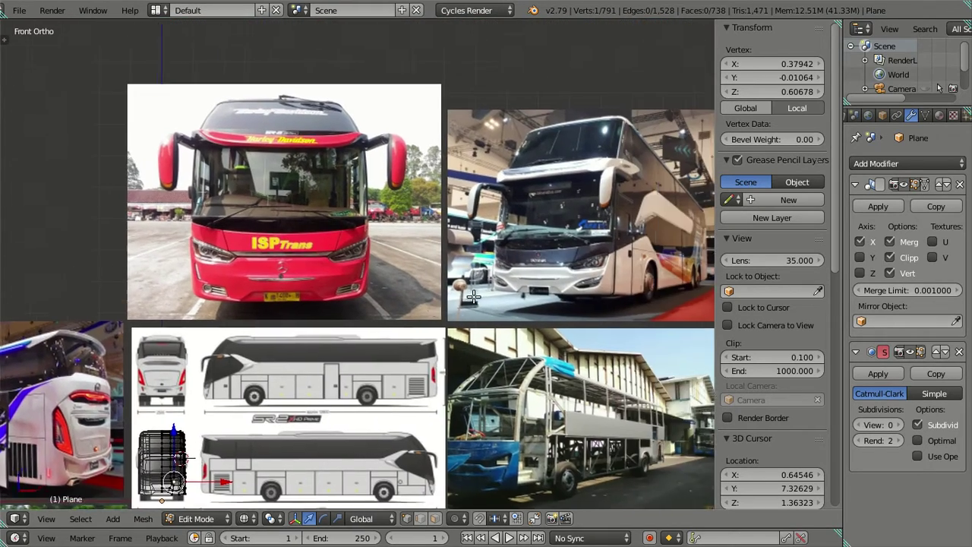
{"action": "scroll", "coordinate": [473, 296], "scroll_direction": "up", "scroll_amount": 2}
{"action": "scroll", "coordinate": [493, 281], "scroll_direction": "up", "scroll_amount": 2}
{"action": "scroll", "coordinate": [517, 262], "scroll_direction": "up", "scroll_amount": 2}
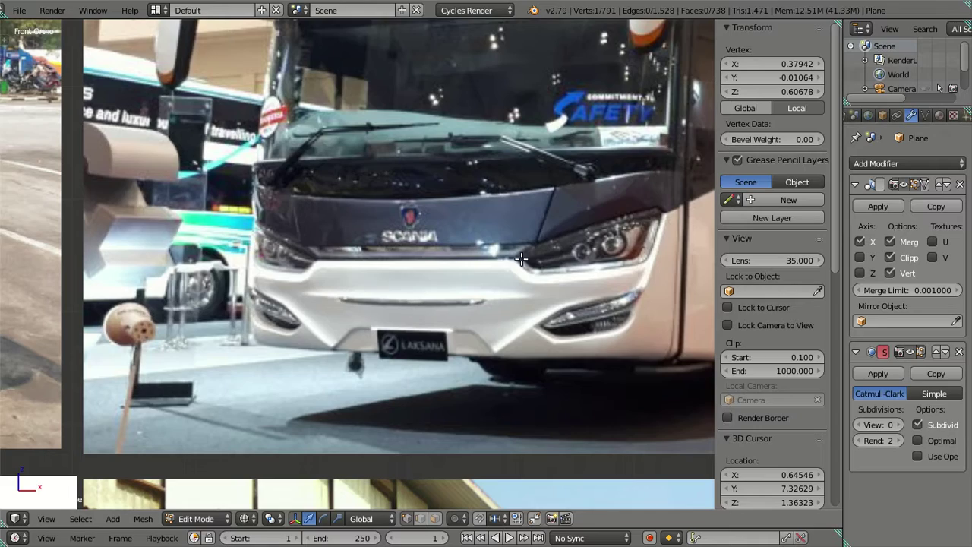
{"action": "scroll", "coordinate": [285, 281], "scroll_direction": "down", "scroll_amount": 5}
{"action": "middle_click_drag", "start_coordinate": [260, 302], "coordinate": [514, 276], "text": "shift"}
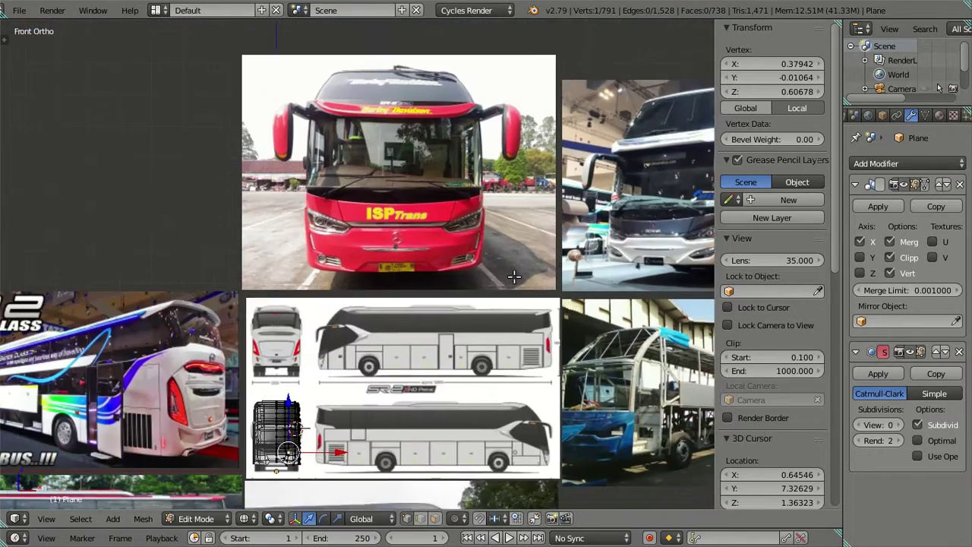
{"action": "scroll", "coordinate": [514, 277], "scroll_direction": "up", "scroll_amount": 3}
{"action": "scroll", "coordinate": [518, 272], "scroll_direction": "down", "scroll_amount": 3}
{"action": "middle_click_drag", "start_coordinate": [319, 334], "coordinate": [387, 155], "text": "shift"}
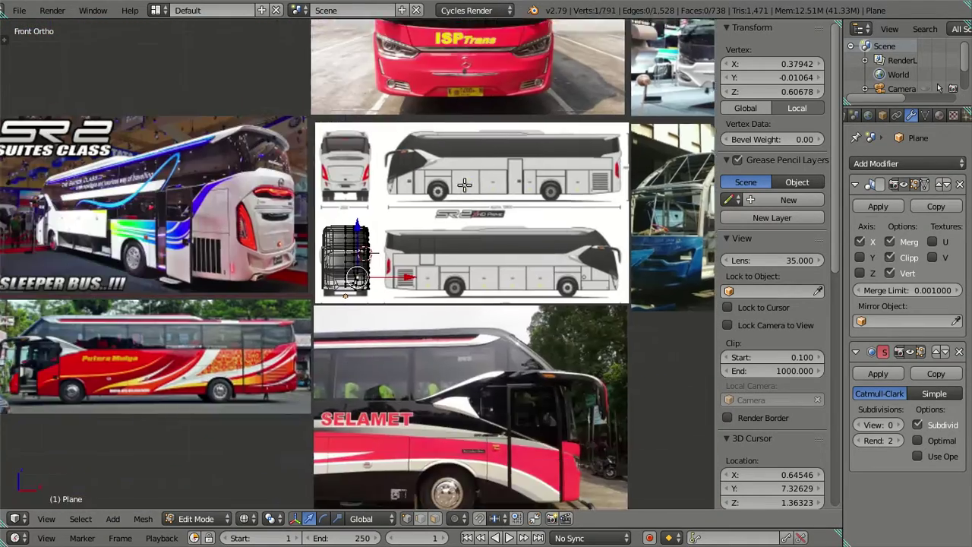
{"action": "scroll", "coordinate": [389, 306], "scroll_direction": "up", "scroll_amount": 3}
{"action": "scroll", "coordinate": [390, 307], "scroll_direction": "up", "scroll_amount": 4}
{"action": "scroll", "coordinate": [390, 307], "scroll_direction": "up", "scroll_amount": 2}
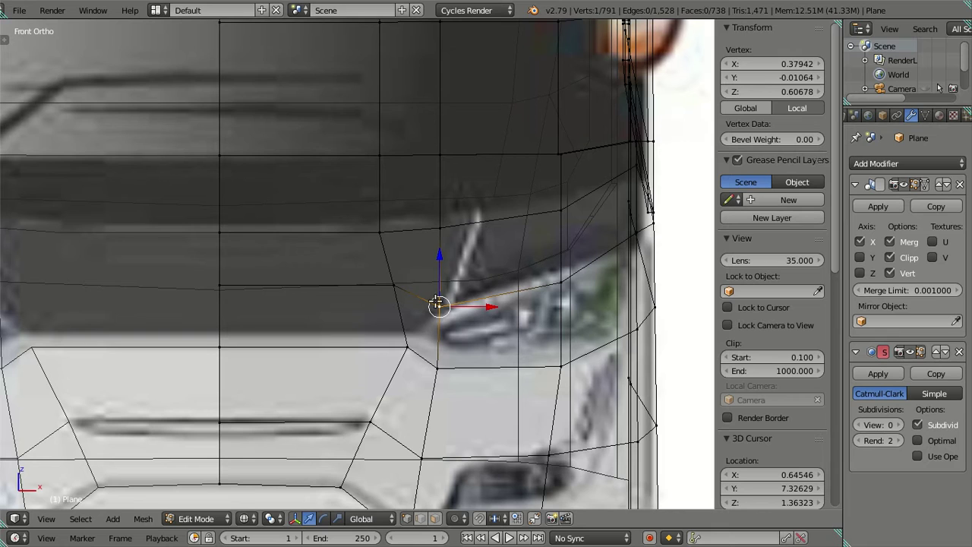
- Move the headlight-corner vertex lower and inward to X 0.36102, Z 0.58960 using the gizmo arrows
{"action": "left_click_drag", "start_coordinate": [440, 257], "coordinate": [441, 265]}
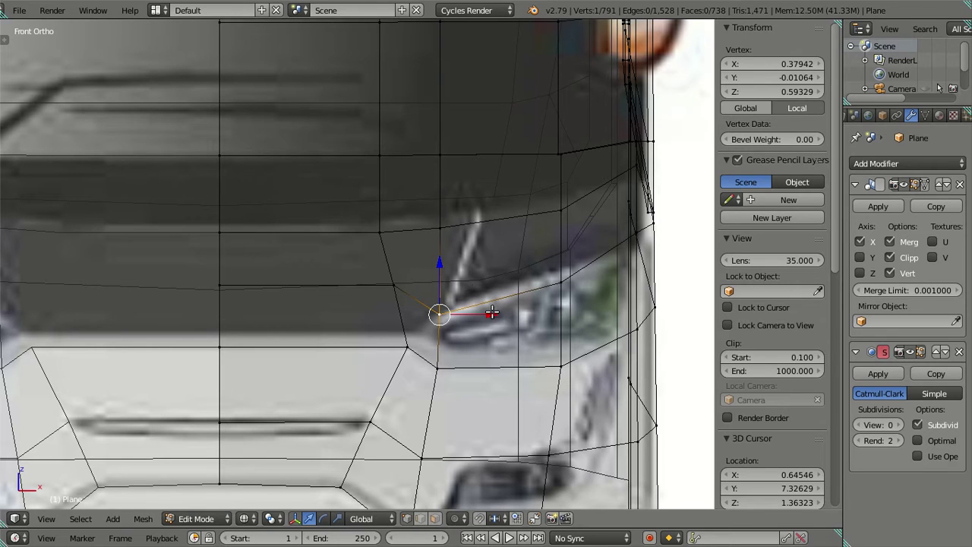
{"action": "left_click_drag", "start_coordinate": [492, 312], "coordinate": [482, 312]}
{"action": "left_click_drag", "start_coordinate": [427, 260], "coordinate": [428, 262]}
{"action": "scroll", "coordinate": [429, 260], "scroll_direction": "down", "scroll_amount": 3}
{"action": "scroll", "coordinate": [430, 260], "scroll_direction": "down", "scroll_amount": 3}
{"action": "mouse_move", "coordinate": [431, 260]}
{"action": "middle_mouse_down", "text": "shift"}
{"action": "mouse_move", "coordinate": [423, 375]}
{"action": "mouse_move", "coordinate": [422, 344]}
{"action": "mouse_move", "coordinate": [439, 323]}
{"action": "middle_mouse_up", "text": "shift"}
{"action": "scroll", "coordinate": [382, 405], "scroll_direction": "up", "scroll_amount": 3}
{"action": "scroll", "coordinate": [340, 426], "scroll_direction": "up", "scroll_amount": 3}
- Pan and zoom across the reference photo collage to the red bus headlight photo
{"action": "middle_click_drag", "start_coordinate": [340, 426], "coordinate": [428, 217], "text": "shift"}
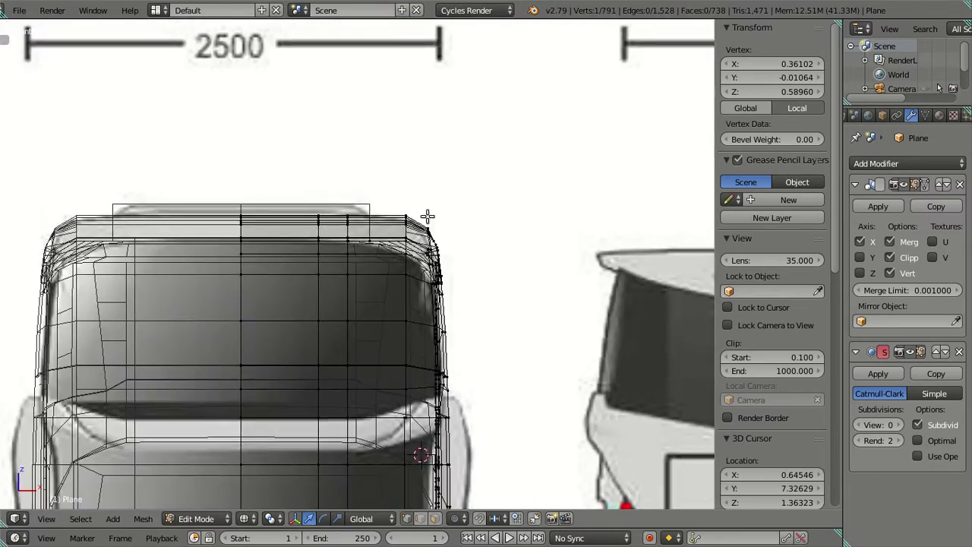
{"action": "scroll", "coordinate": [427, 217], "scroll_direction": "down", "scroll_amount": 5}
{"action": "scroll", "coordinate": [476, 315], "scroll_direction": "up", "scroll_amount": 3}
{"action": "scroll", "coordinate": [380, 362], "scroll_direction": "up", "scroll_amount": 2}
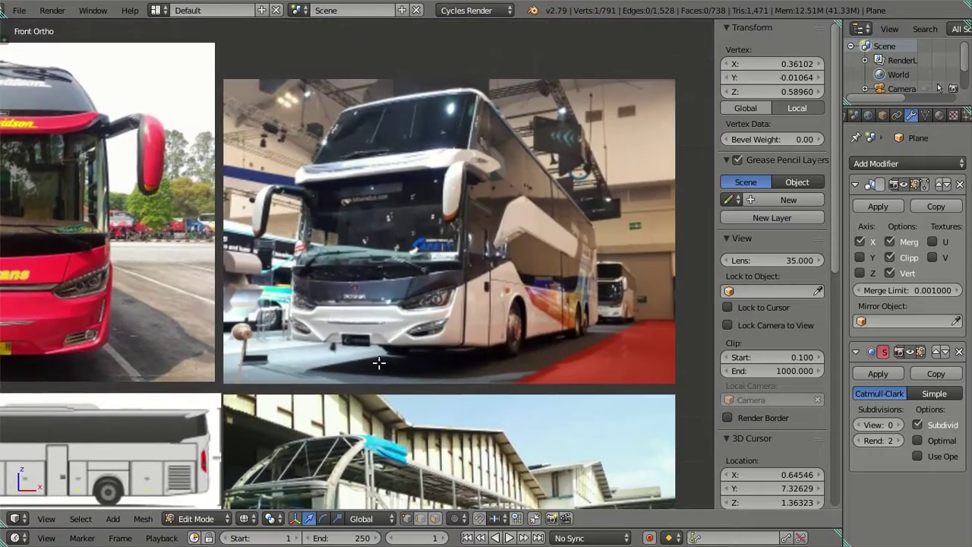
{"action": "scroll", "coordinate": [391, 386], "scroll_direction": "up", "scroll_amount": 3}
{"action": "scroll", "coordinate": [390, 386], "scroll_direction": "down", "scroll_amount": 5}
{"action": "scroll", "coordinate": [190, 300], "scroll_direction": "up", "scroll_amount": 4}
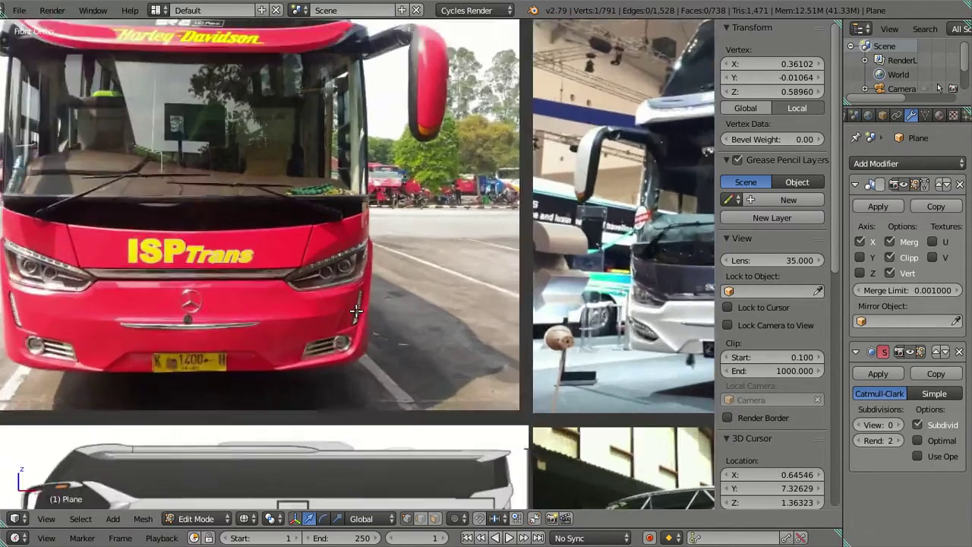
{"action": "scroll", "coordinate": [228, 281], "scroll_direction": "up", "scroll_amount": 2}
{"action": "scroll", "coordinate": [198, 243], "scroll_direction": "up", "scroll_amount": 2}
{"action": "middle_click_drag", "start_coordinate": [199, 277], "coordinate": [328, 253], "text": "shift"}
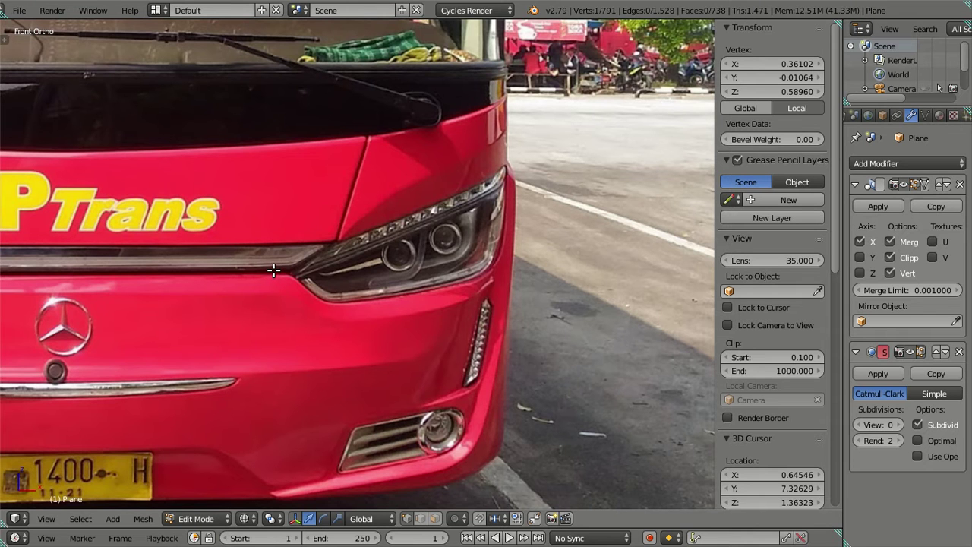
{"action": "scroll", "coordinate": [279, 302], "scroll_direction": "down", "scroll_amount": 1}
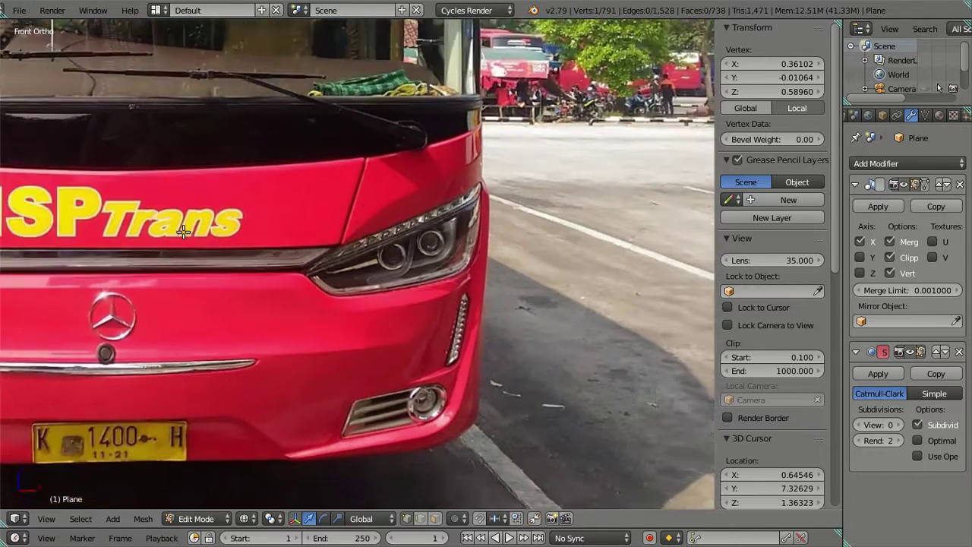
{"action": "scroll", "coordinate": [241, 238], "scroll_direction": "down", "scroll_amount": 3}
{"action": "scroll", "coordinate": [242, 293], "scroll_direction": "down", "scroll_amount": 1}
{"action": "scroll", "coordinate": [245, 288], "scroll_direction": "down", "scroll_amount": 3}
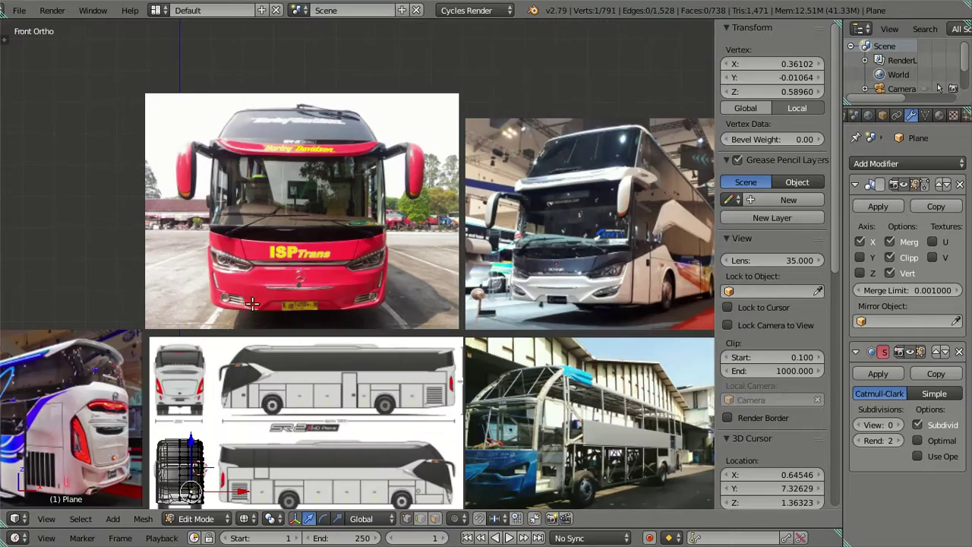
- Examine the red bus front bumper and the SELAMET bus photo up close
{"action": "mouse_move", "coordinate": [228, 323]}
{"action": "middle_mouse_down", "text": "shift"}
{"action": "mouse_move", "coordinate": [314, 167]}
{"action": "mouse_move", "coordinate": [245, 307]}
{"action": "middle_mouse_up", "text": "shift"}
{"action": "scroll", "coordinate": [326, 265], "scroll_direction": "up", "scroll_amount": 6}
{"action": "scroll", "coordinate": [328, 214], "scroll_direction": "up", "scroll_amount": 3}
{"action": "scroll", "coordinate": [328, 214], "scroll_direction": "down", "scroll_amount": 4}
{"action": "scroll", "coordinate": [328, 214], "scroll_direction": "down", "scroll_amount": 4}
{"action": "middle_click_drag", "start_coordinate": [455, 486], "coordinate": [351, 360], "text": "shift"}
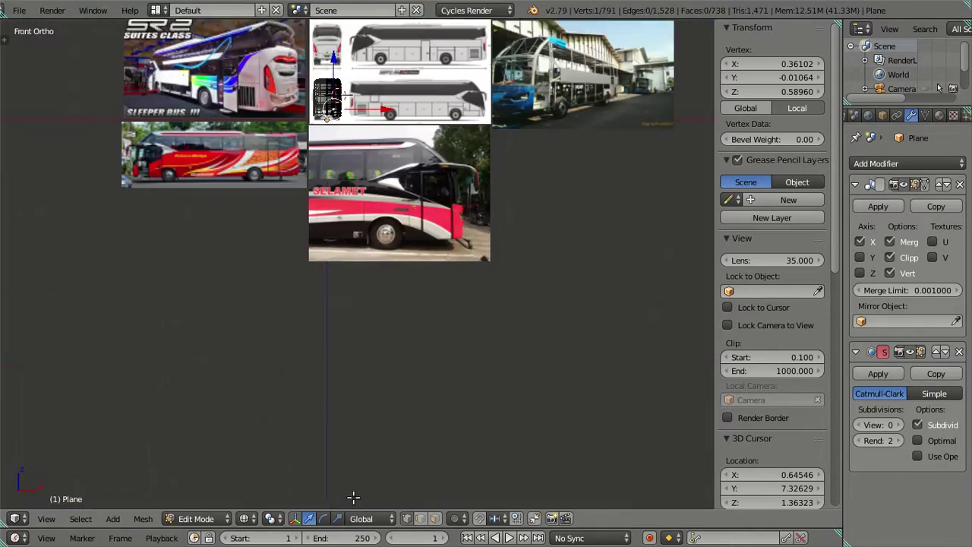
{"action": "middle_click_drag", "start_coordinate": [240, 423], "coordinate": [259, 451], "text": "shift"}
{"action": "scroll", "coordinate": [258, 451], "scroll_direction": "up", "scroll_amount": 4}
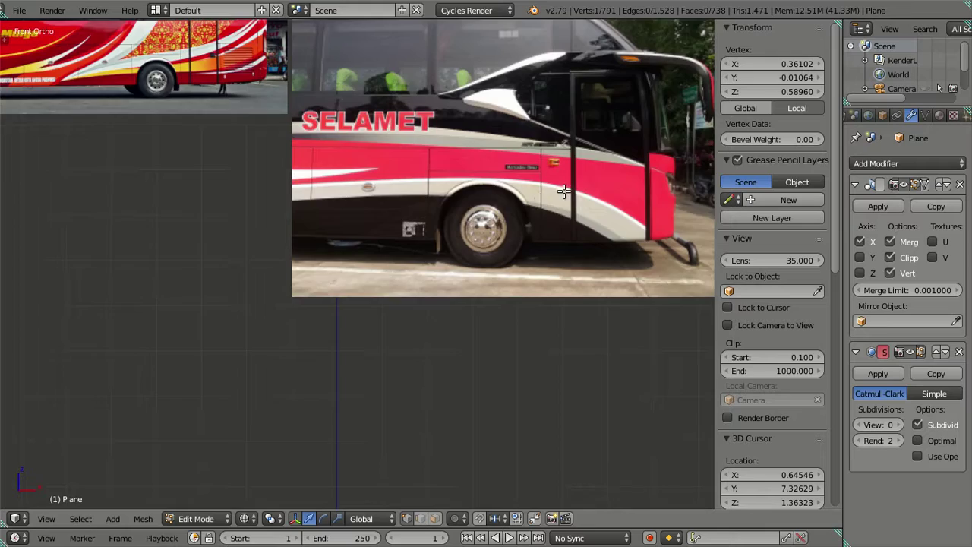
{"action": "scroll", "coordinate": [258, 451], "scroll_direction": "up", "scroll_amount": 3}
{"action": "scroll", "coordinate": [308, 374], "scroll_direction": "up", "scroll_amount": 2}
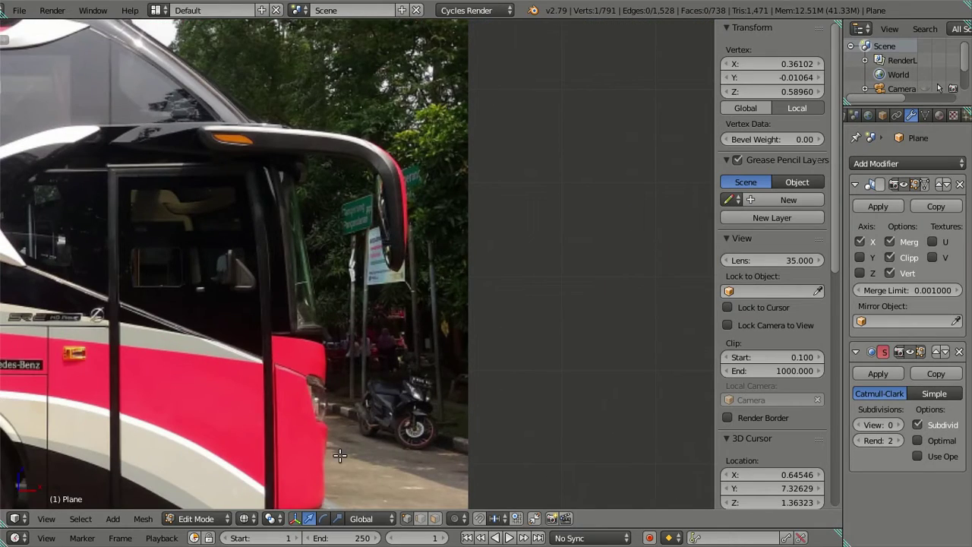
{"action": "scroll", "coordinate": [185, 399], "scroll_direction": "down", "scroll_amount": 4}
{"action": "scroll", "coordinate": [184, 397], "scroll_direction": "down", "scroll_amount": 3}
- Centre and zoom the view on the bus mesh's front over the blueprint
{"action": "middle_click_drag", "start_coordinate": [184, 398], "coordinate": [406, 395], "text": "shift"}
{"action": "scroll", "coordinate": [458, 230], "scroll_direction": "up", "scroll_amount": 3}
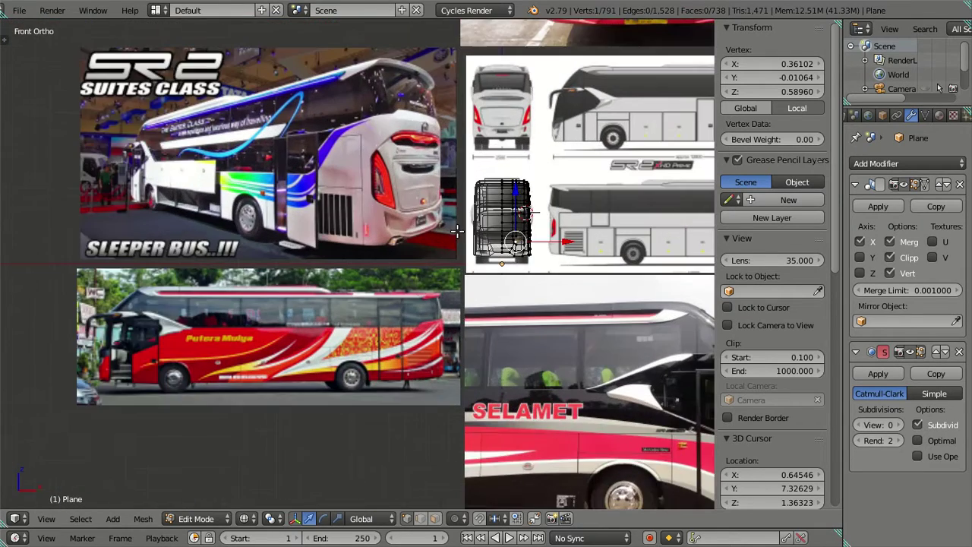
{"action": "middle_click_drag", "start_coordinate": [458, 230], "coordinate": [260, 276], "text": "shift"}
{"action": "scroll", "coordinate": [293, 291], "scroll_direction": "up", "scroll_amount": 5}
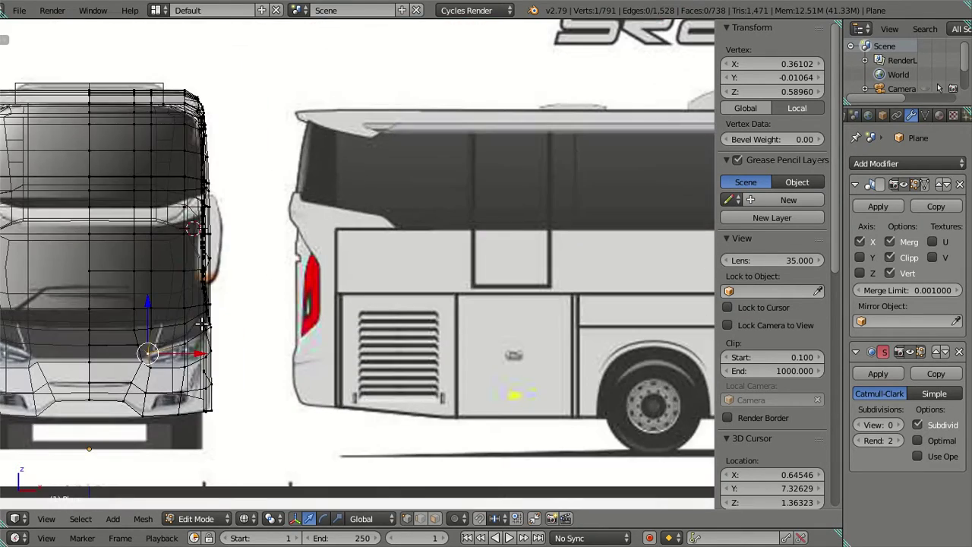
{"action": "scroll", "coordinate": [202, 325], "scroll_direction": "down", "scroll_amount": 1}
{"action": "middle_click_drag", "start_coordinate": [372, 215], "coordinate": [460, 187], "text": "shift"}
{"action": "scroll", "coordinate": [461, 187], "scroll_direction": "up", "scroll_amount": 2}
{"action": "scroll", "coordinate": [486, 187], "scroll_direction": "up", "scroll_amount": 2}
- Lower the headlight's top edge to its outline and slide one vertex right
{"action": "scroll", "coordinate": [369, 310], "scroll_direction": "up", "scroll_amount": 1}
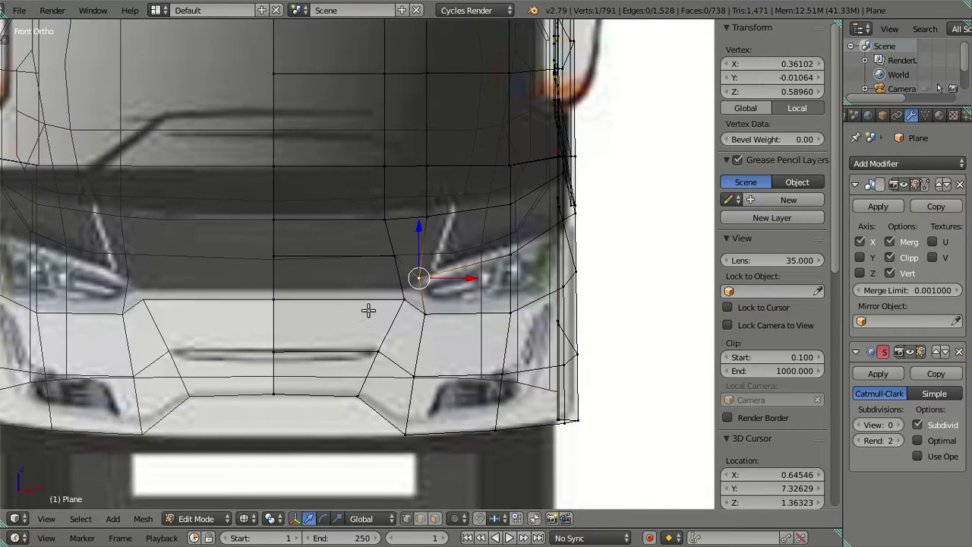
{"action": "scroll", "coordinate": [337, 264], "scroll_direction": "up", "scroll_amount": 2}
{"action": "left_click", "coordinate": [222, 252]}
{"action": "left_click", "coordinate": [406, 250], "text": "shift"}
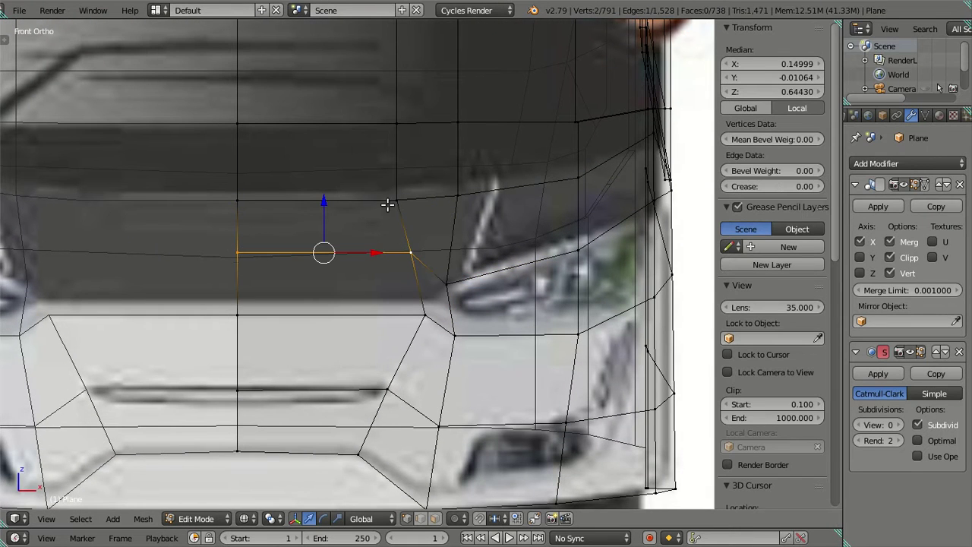
{"action": "left_click_drag", "start_coordinate": [325, 203], "coordinate": [343, 251]}
{"action": "left_click", "coordinate": [409, 295]}
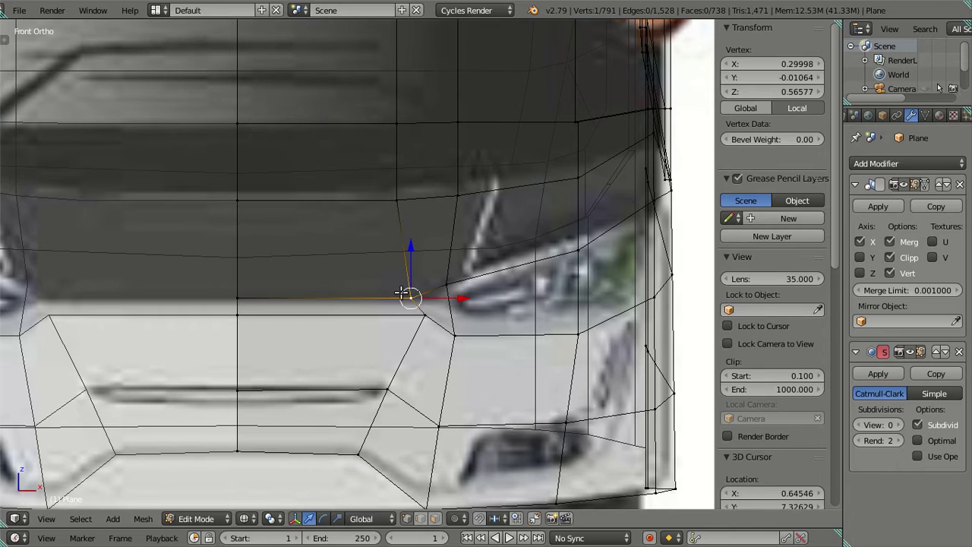
{"action": "left_click_drag", "start_coordinate": [464, 297], "coordinate": [489, 304]}
{"action": "key", "text": "a"}
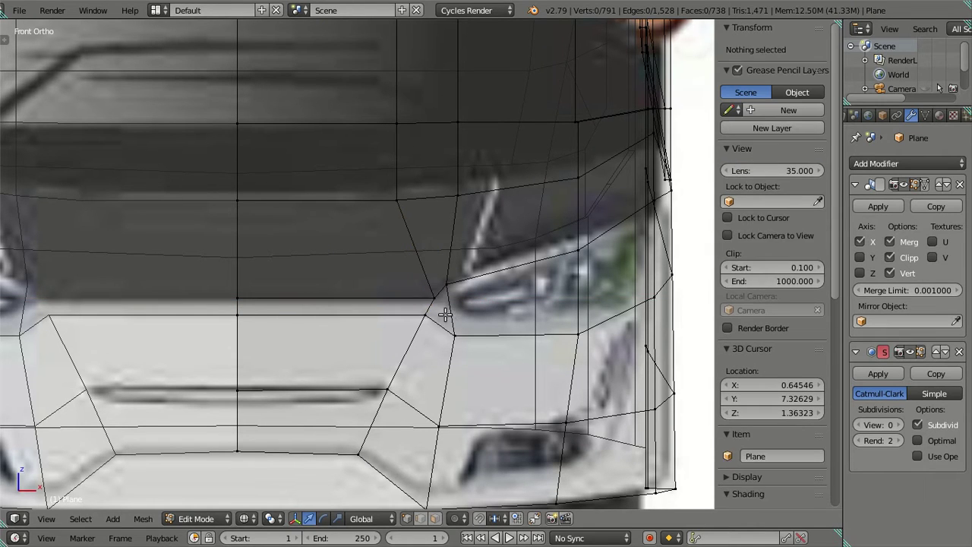
- Shift the headlight's inner-corner vertex along X and raise the vertex above it
{"action": "left_click", "coordinate": [423, 305]}
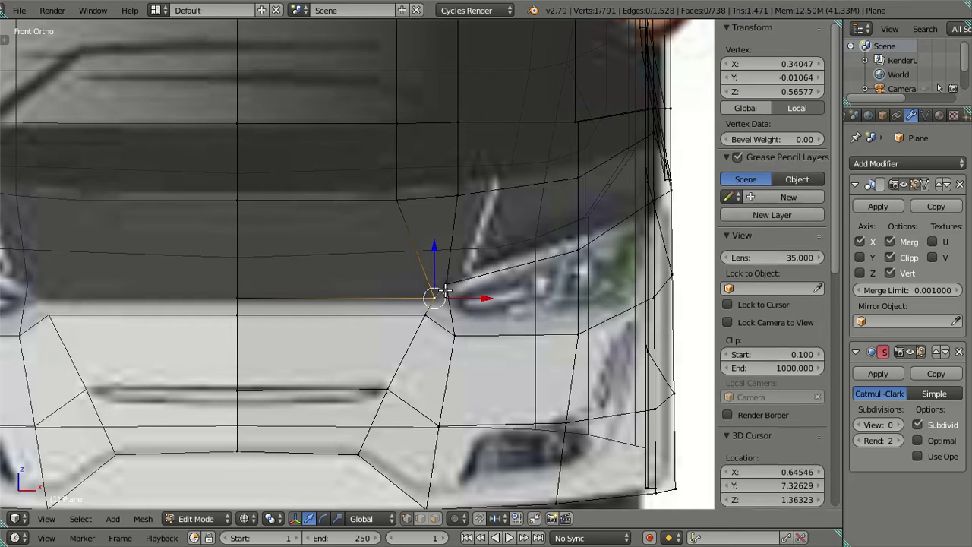
{"action": "key", "text": "g"}
{"action": "key", "text": "x"}
{"action": "left_click", "coordinate": [478, 293]}
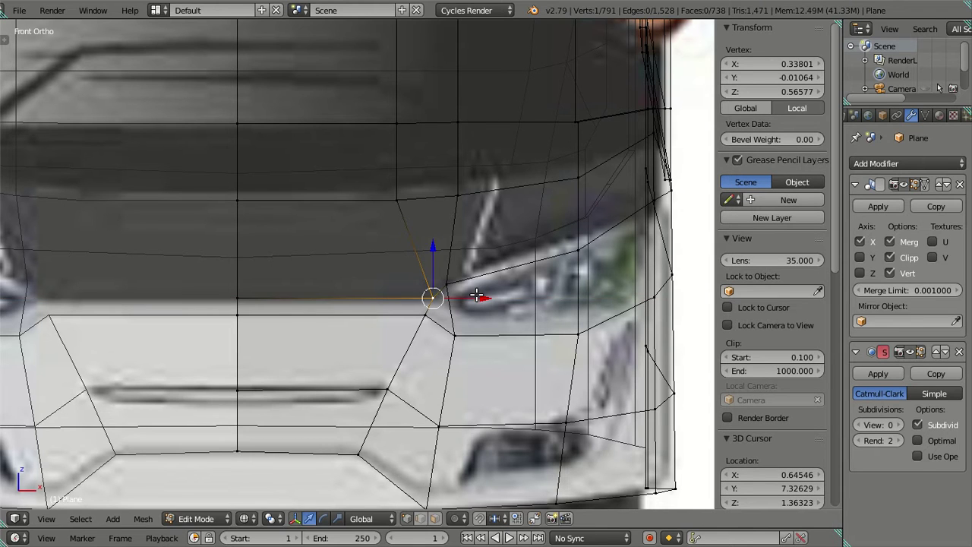
{"action": "key", "text": "a"}
{"action": "middle_click_drag", "start_coordinate": [499, 298], "coordinate": [382, 302], "text": "shift"}
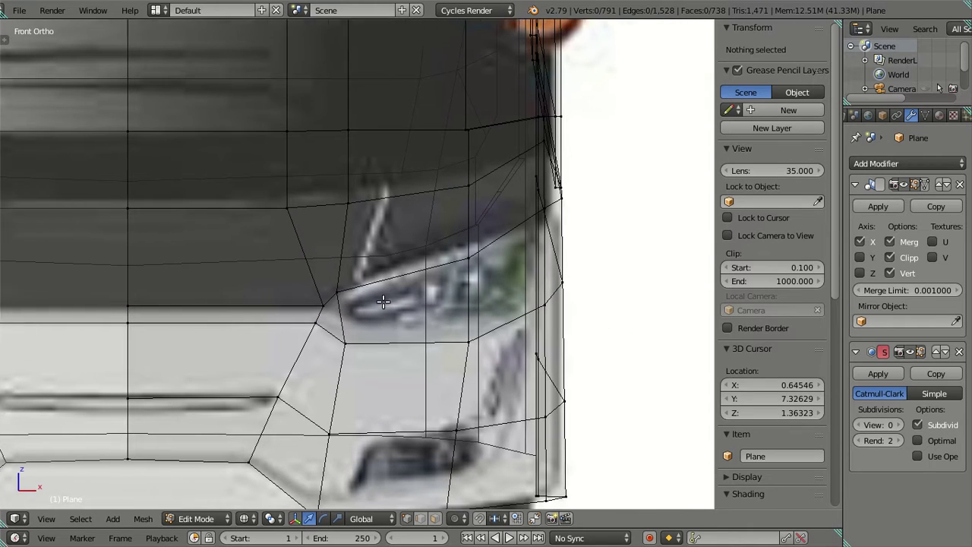
{"action": "right_click", "coordinate": [446, 250]}
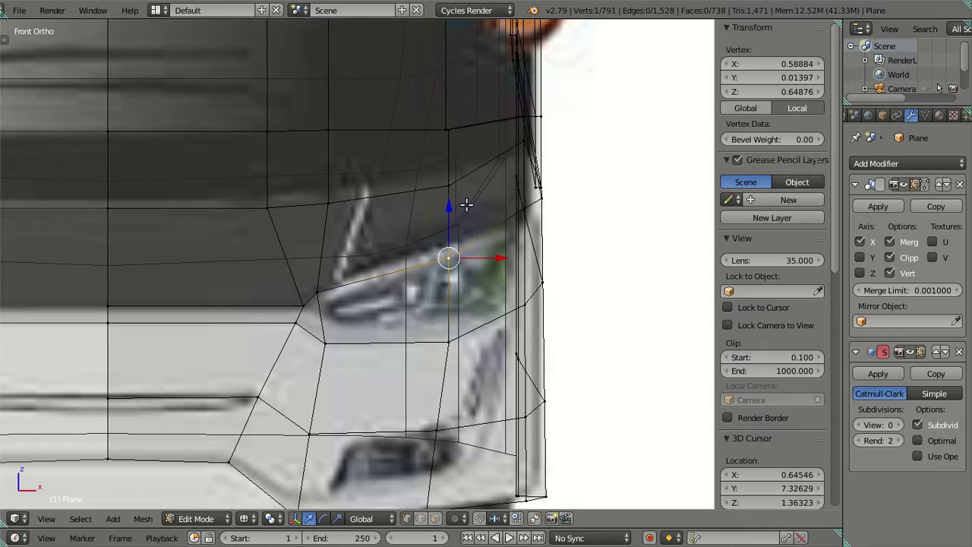
{"action": "left_click_drag", "start_coordinate": [447, 205], "coordinate": [449, 193]}
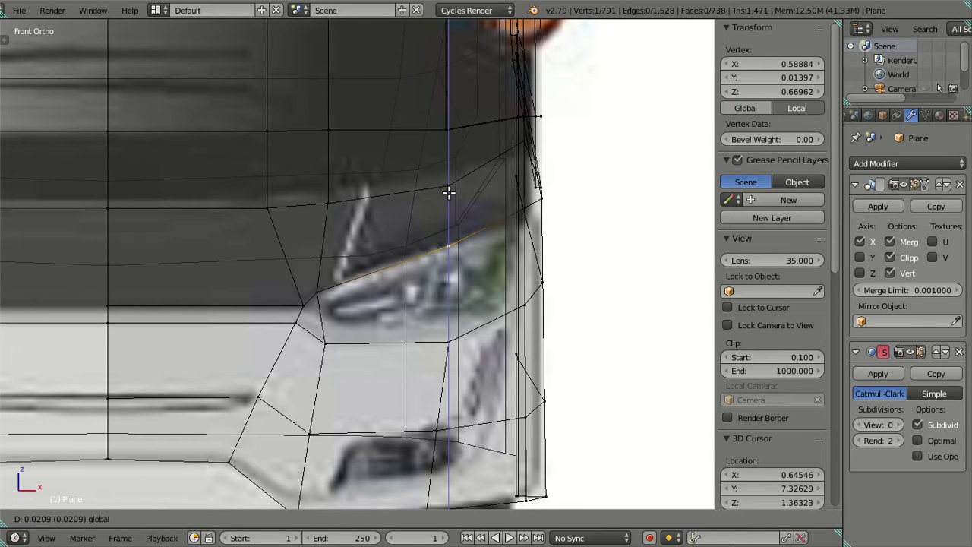
{"action": "left_click_drag", "start_coordinate": [449, 194], "coordinate": [447, 191]}
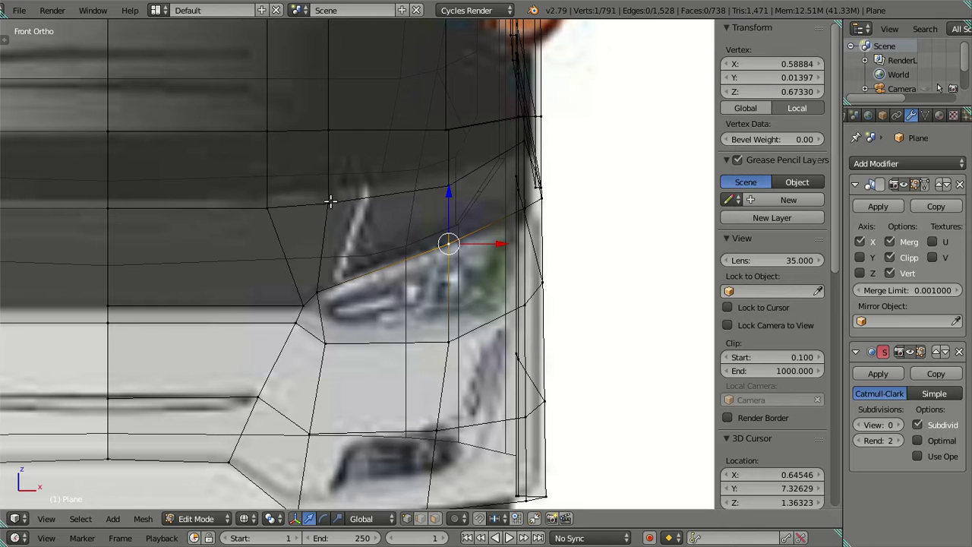
- Adjust the headlight's inner-end vertices along X and Z to match the reference
{"action": "right_click", "coordinate": [319, 293]}
{"action": "key", "text": "g"}
{"action": "key", "text": "x"}
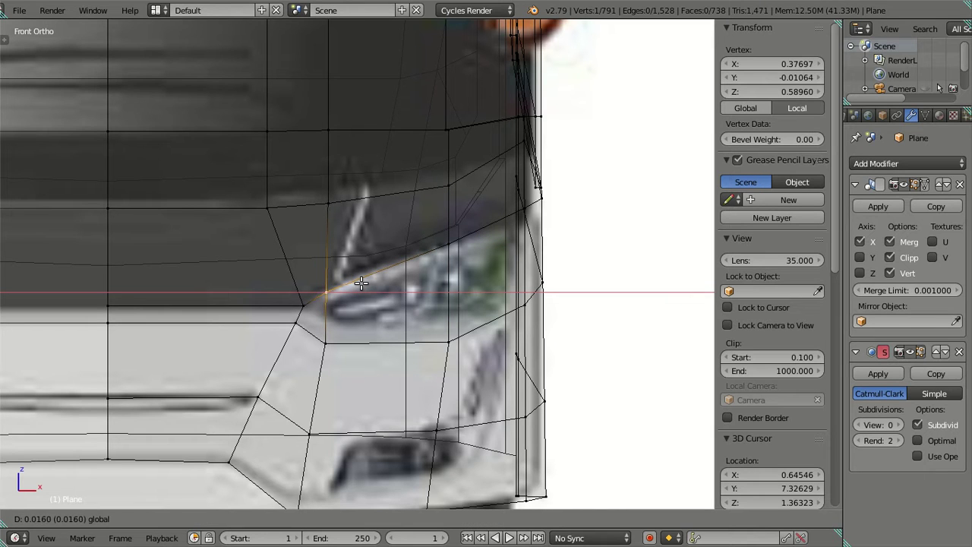
{"action": "left_click", "coordinate": [334, 258]}
{"action": "key", "text": "g"}
{"action": "key", "text": "z"}
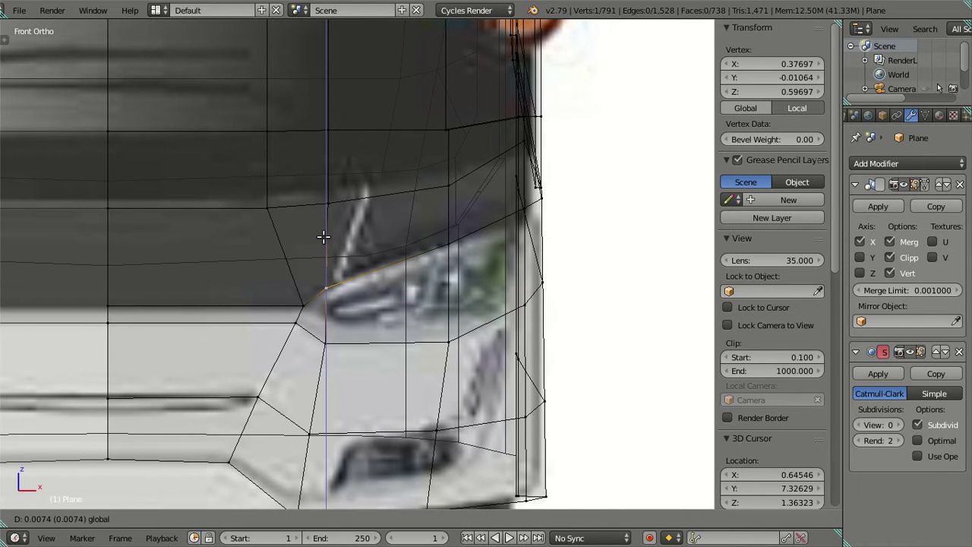
{"action": "left_click", "coordinate": [324, 236]}
{"action": "right_click", "coordinate": [345, 199]}
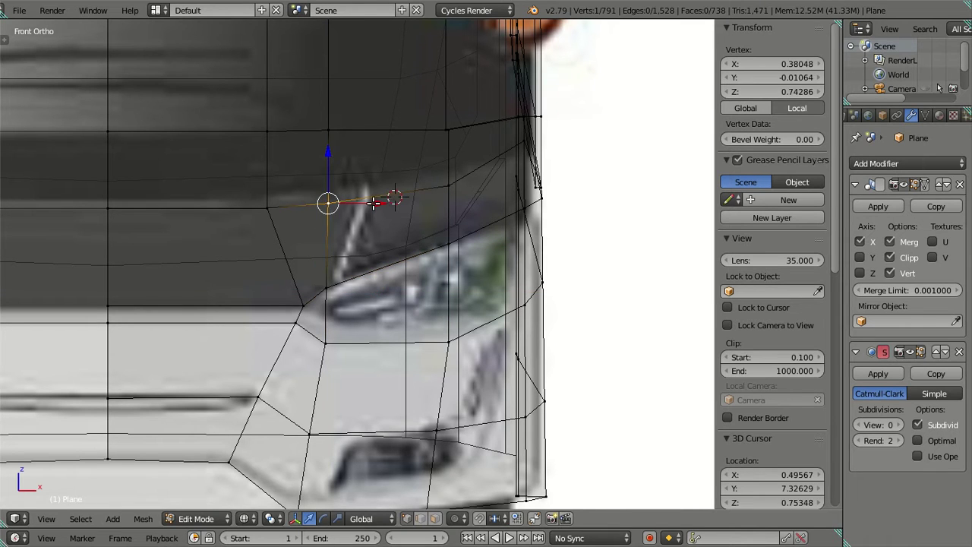
{"action": "key", "text": "g"}
{"action": "key", "text": "x"}
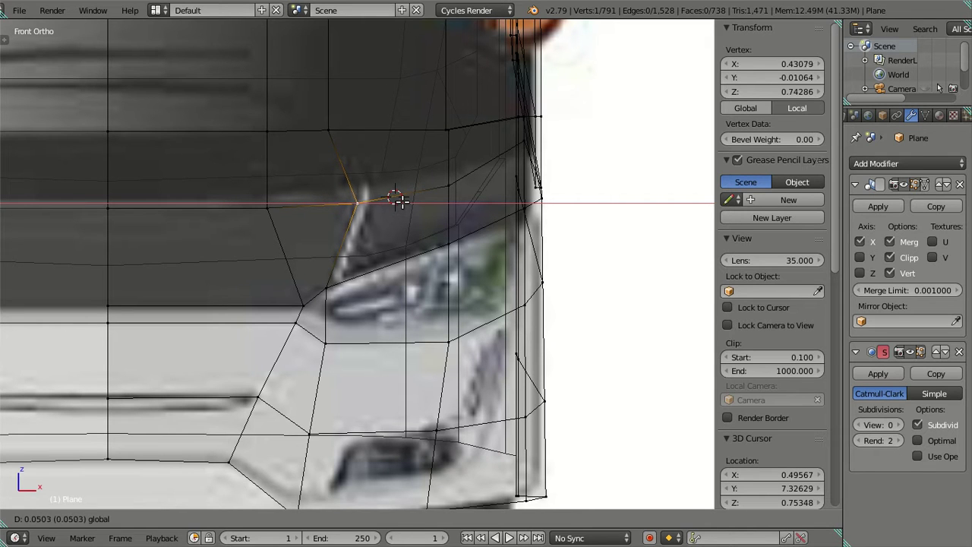
{"action": "left_click", "coordinate": [398, 200]}
{"action": "key", "text": "a"}
- Zoom out over the collage and bring the mesh's lower-right corner into view
{"action": "scroll", "coordinate": [289, 215], "scroll_direction": "down", "scroll_amount": 3}
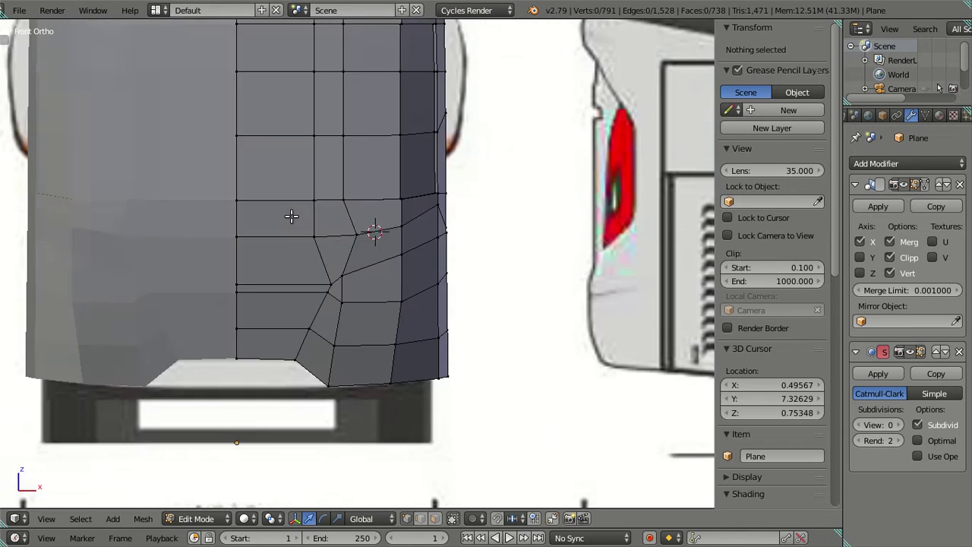
{"action": "scroll", "coordinate": [291, 217], "scroll_direction": "down", "scroll_amount": 2}
{"action": "scroll", "coordinate": [292, 216], "scroll_direction": "down", "scroll_amount": 8}
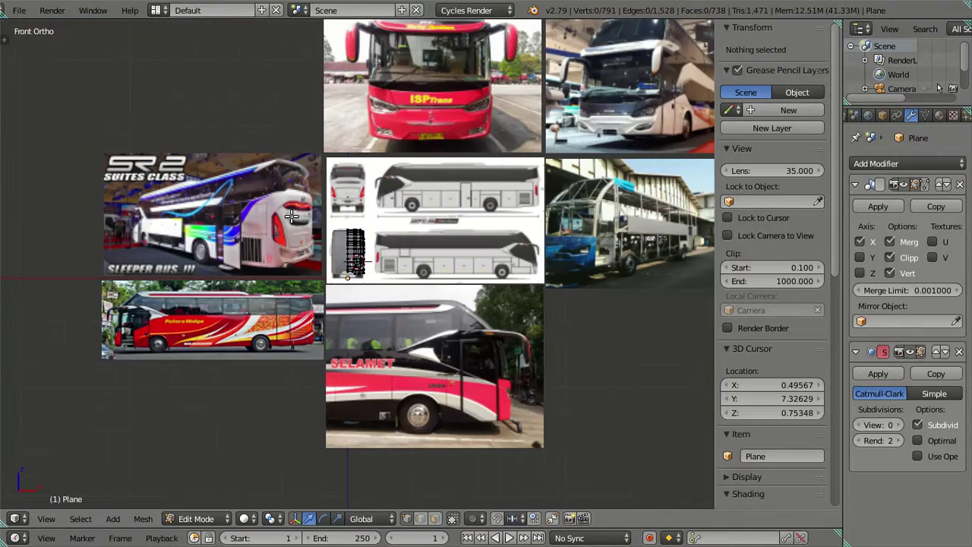
{"action": "scroll", "coordinate": [291, 217], "scroll_direction": "up", "scroll_amount": 5}
{"action": "scroll", "coordinate": [291, 216], "scroll_direction": "up", "scroll_amount": 5}
{"action": "scroll", "coordinate": [292, 216], "scroll_direction": "up", "scroll_amount": 4}
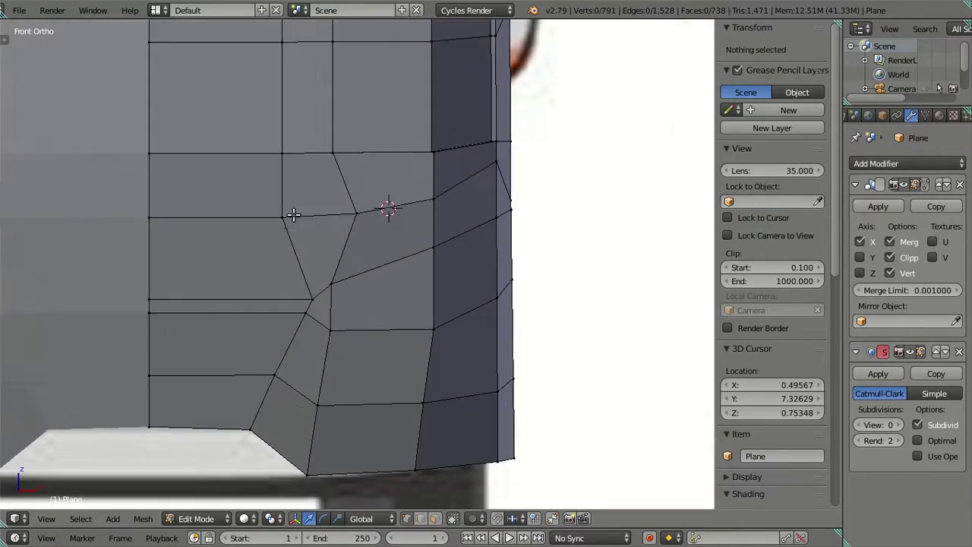
{"action": "scroll", "coordinate": [293, 215], "scroll_direction": "up", "scroll_amount": 2}
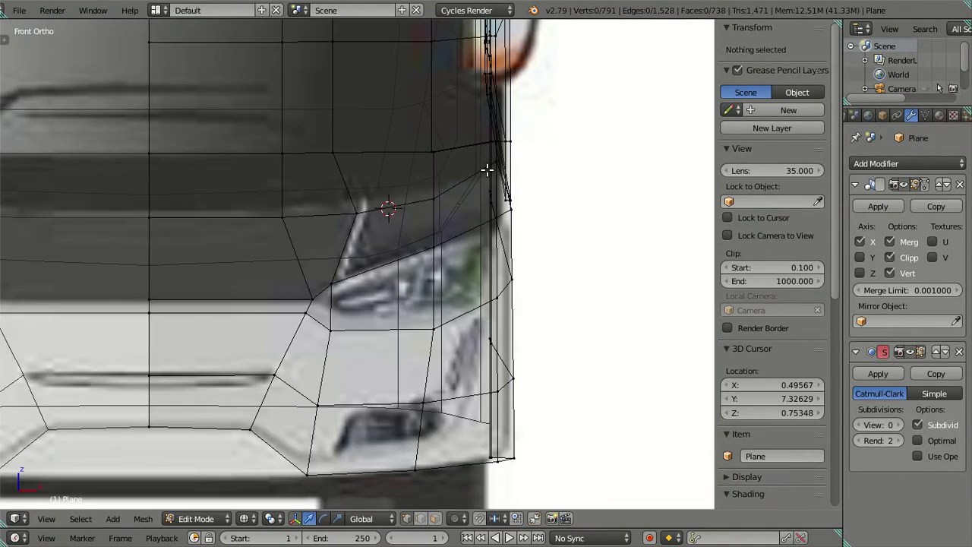
{"action": "scroll", "coordinate": [487, 172], "scroll_direction": "down", "scroll_amount": 4}
{"action": "scroll", "coordinate": [488, 175], "scroll_direction": "down", "scroll_amount": 4}
{"action": "scroll", "coordinate": [494, 177], "scroll_direction": "down", "scroll_amount": 2}
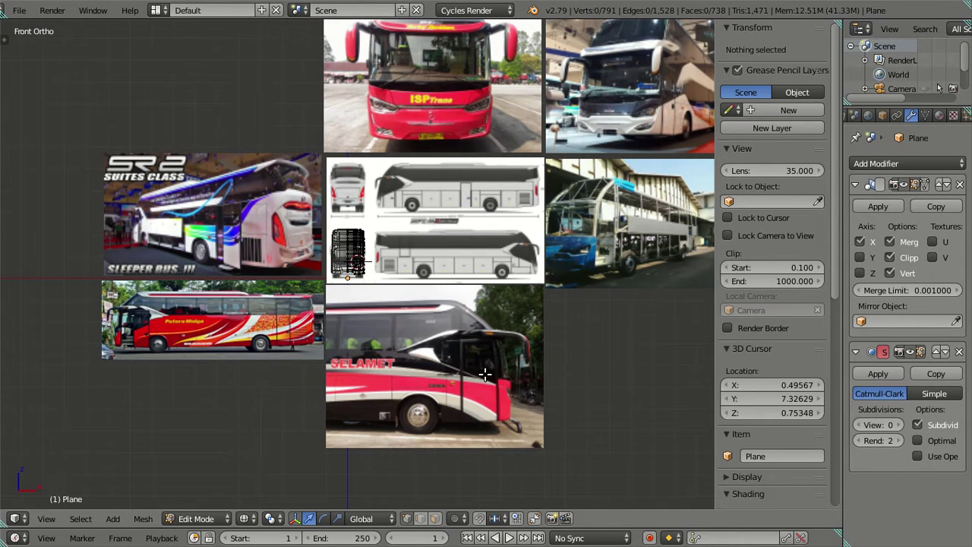
{"action": "scroll", "coordinate": [484, 373], "scroll_direction": "up", "scroll_amount": 3}
{"action": "scroll", "coordinate": [315, 281], "scroll_direction": "up", "scroll_amount": 5}
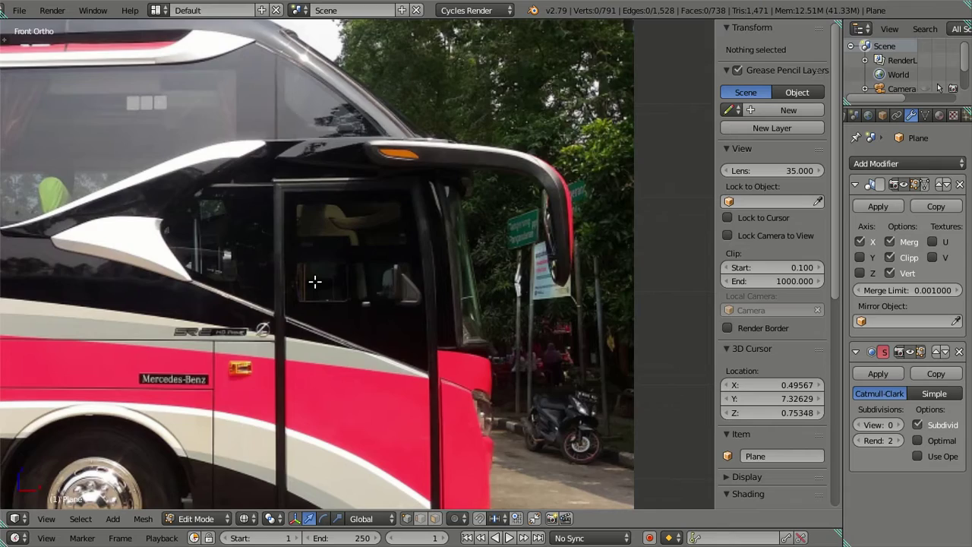
{"action": "scroll", "coordinate": [315, 282], "scroll_direction": "down", "scroll_amount": 5}
{"action": "middle_click_drag", "start_coordinate": [315, 282], "coordinate": [470, 319], "text": "shift"}
{"action": "scroll", "coordinate": [551, 232], "scroll_direction": "up", "scroll_amount": 6}
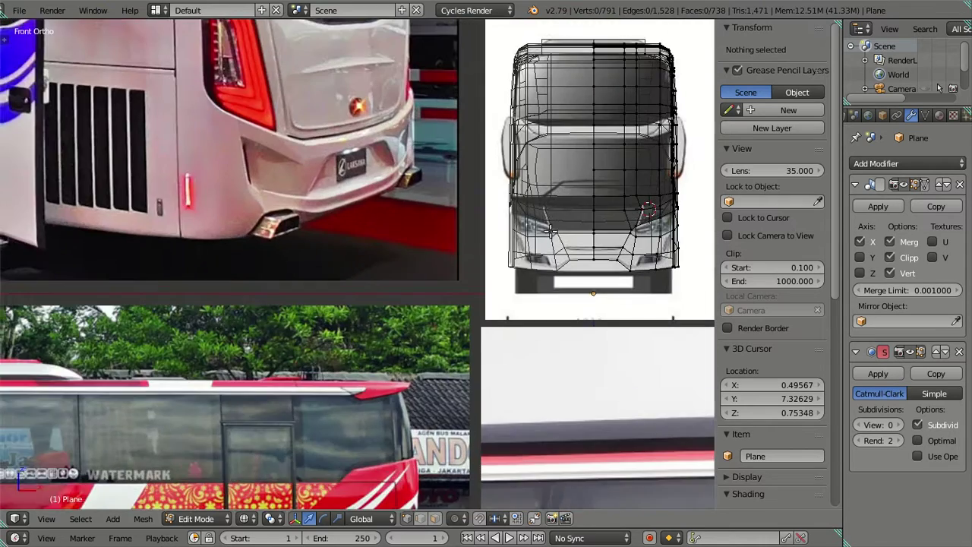
{"action": "middle_click_drag", "start_coordinate": [551, 231], "coordinate": [319, 243], "text": "shift"}
{"action": "scroll", "coordinate": [445, 250], "scroll_direction": "up", "scroll_amount": 3}
{"action": "scroll", "coordinate": [466, 238], "scroll_direction": "up", "scroll_amount": 2}
{"action": "scroll", "coordinate": [398, 245], "scroll_direction": "up", "scroll_amount": 2}
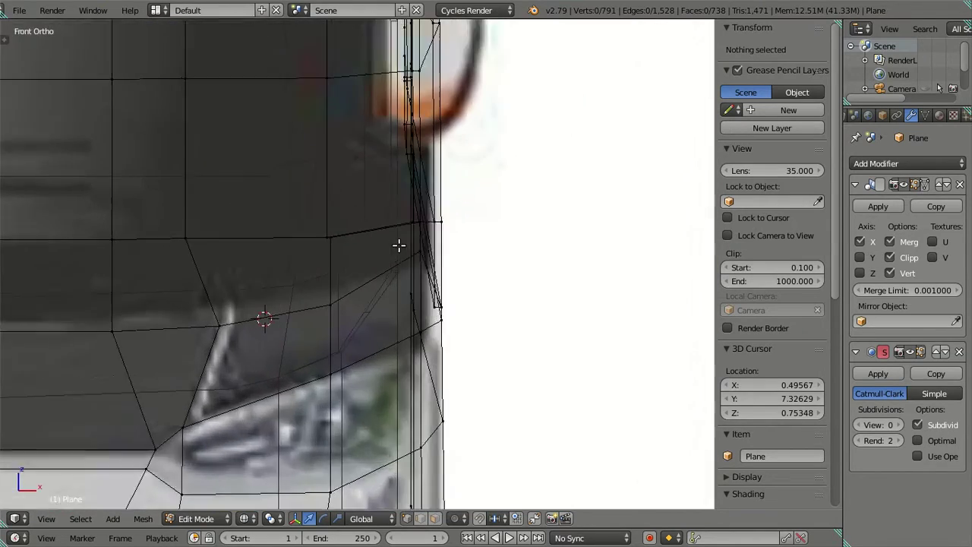
- Select the five-vertex row beneath the headlight and raise it 0.0133
{"action": "key", "text": "z"}
{"action": "scroll", "coordinate": [410, 247], "scroll_direction": "up", "scroll_amount": 1}
{"action": "right_click", "coordinate": [432, 247]}
{"action": "right_click", "coordinate": [326, 311]}
{"action": "right_click", "coordinate": [432, 248], "text": "shift"}
{"action": "scroll", "coordinate": [285, 299], "scroll_direction": "down", "scroll_amount": 3}
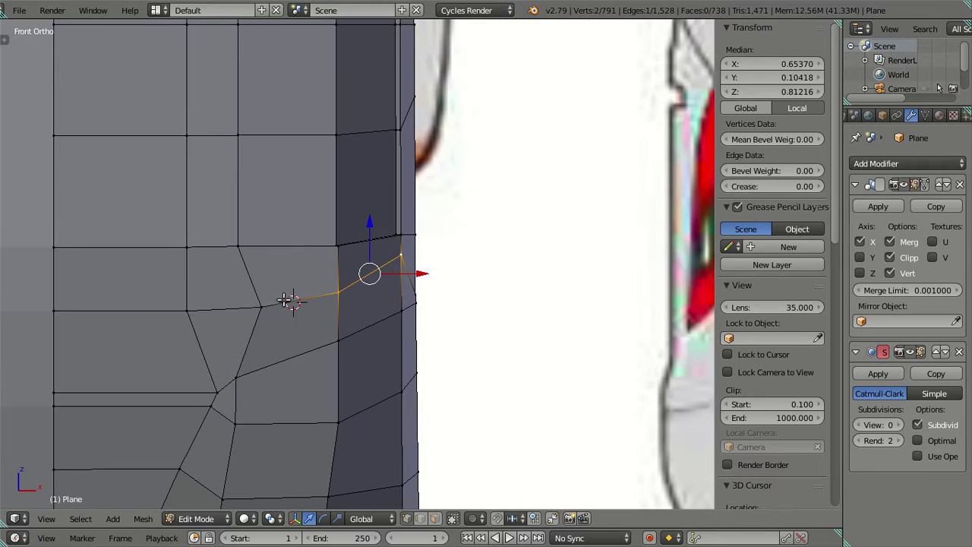
{"action": "middle_click_drag", "start_coordinate": [285, 299], "coordinate": [300, 300], "text": "shift"}
{"action": "right_click", "coordinate": [69, 310], "text": "ctrl"}
{"action": "key", "text": "z"}
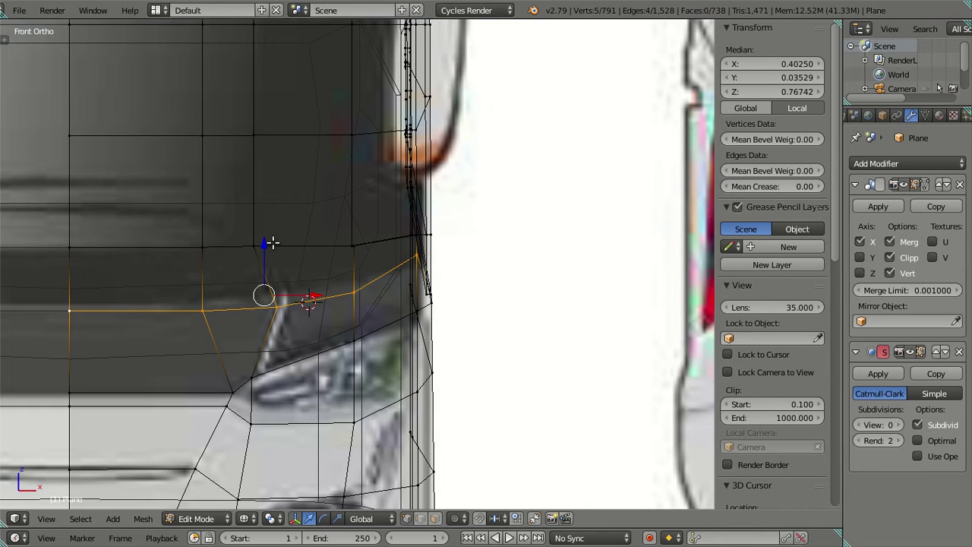
{"action": "left_click_drag", "start_coordinate": [264, 245], "coordinate": [266, 242]}
{"action": "key", "text": "a"}
{"action": "key", "text": "z"}
- Orbit to check the reshaped front, then snap to Right Ortho view
{"action": "scroll", "coordinate": [319, 293], "scroll_direction": "down", "scroll_amount": 3}
{"action": "mouse_move", "coordinate": [399, 312]}
{"action": "middle_mouse_down"}
{"action": "mouse_move", "coordinate": [314, 293]}
{"action": "mouse_move", "coordinate": [267, 347]}
{"action": "mouse_move", "coordinate": [248, 308]}
{"action": "middle_mouse_up"}
{"action": "key", "text": "KP_3"}
- Inspect the lower headlight corner and mesh side, returning to Right Ortho view
{"action": "key", "text": "z"}
{"action": "scroll", "coordinate": [319, 362], "scroll_direction": "up", "scroll_amount": 2}
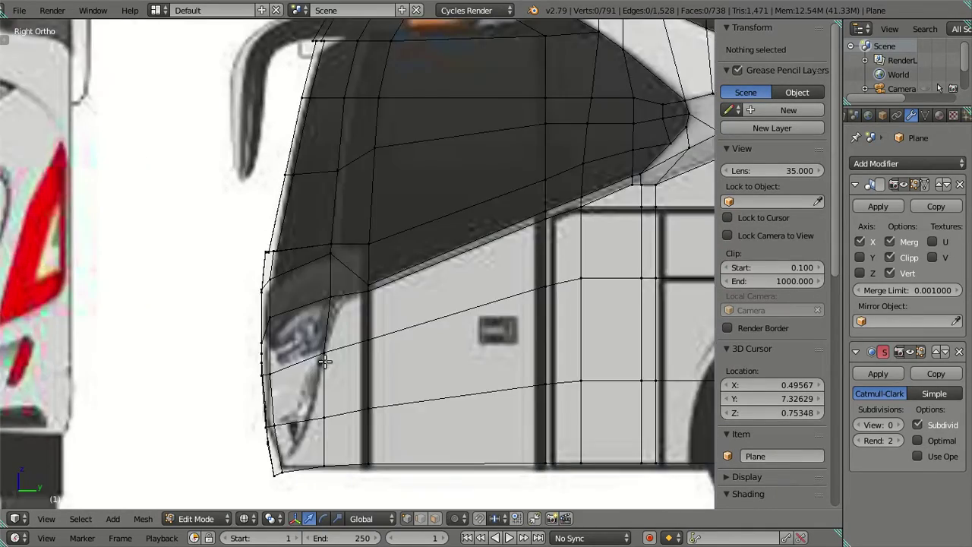
{"action": "scroll", "coordinate": [328, 359], "scroll_direction": "up", "scroll_amount": 2}
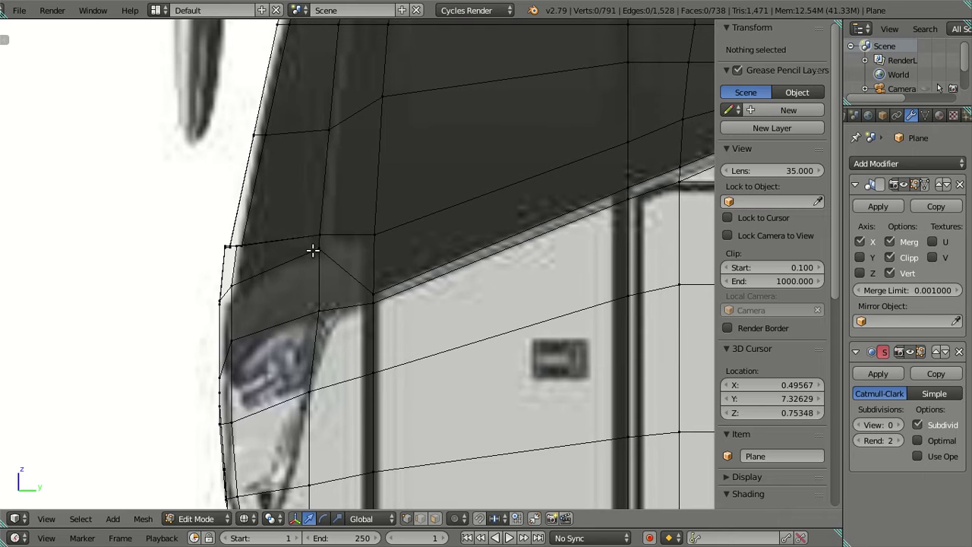
{"action": "middle_click_drag", "start_coordinate": [346, 301], "coordinate": [352, 202], "text": "shift"}
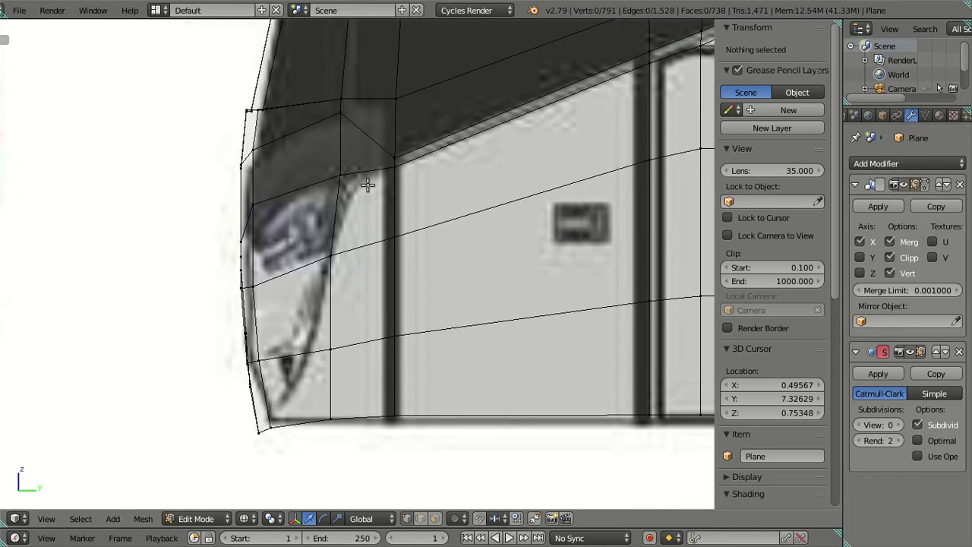
{"action": "scroll", "coordinate": [352, 202], "scroll_direction": "up", "scroll_amount": 2}
{"action": "scroll", "coordinate": [329, 226], "scroll_direction": "down", "scroll_amount": 3}
{"action": "scroll", "coordinate": [345, 262], "scroll_direction": "up", "scroll_amount": 1}
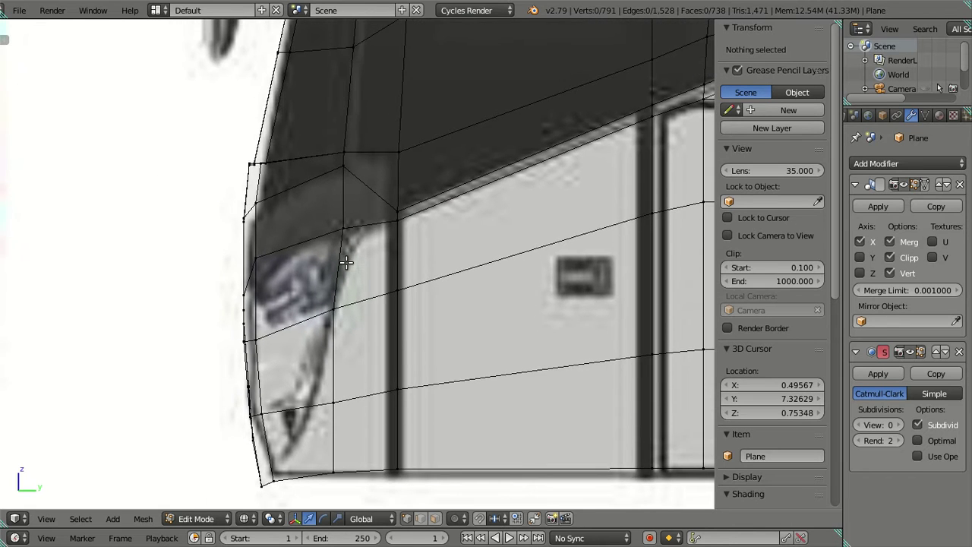
{"action": "key", "text": "z"}
{"action": "mouse_move", "coordinate": [327, 256]}
{"action": "middle_mouse_down"}
{"action": "mouse_move", "coordinate": [458, 254]}
{"action": "mouse_move", "coordinate": [481, 265]}
{"action": "mouse_move", "coordinate": [510, 255]}
{"action": "mouse_move", "coordinate": [504, 245]}
{"action": "mouse_move", "coordinate": [365, 243]}
{"action": "mouse_move", "coordinate": [351, 265]}
{"action": "mouse_move", "coordinate": [365, 277]}
{"action": "mouse_move", "coordinate": [464, 256]}
{"action": "mouse_move", "coordinate": [342, 253]}
{"action": "mouse_move", "coordinate": [315, 266]}
{"action": "mouse_move", "coordinate": [360, 342]}
{"action": "mouse_move", "coordinate": [346, 298]}
{"action": "middle_mouse_up"}
{"action": "key", "text": "KP_3"}
- Add a Ctrl+R loop cut lengthwise at headlight height, adding 15 vertices
{"action": "key", "text": "ctrl+r"}
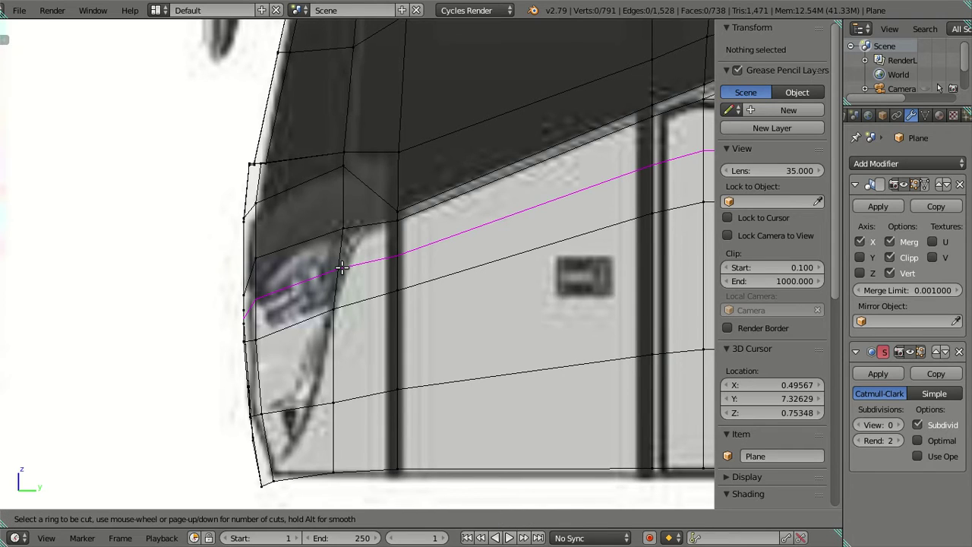
{"action": "left_click", "coordinate": [342, 267]}
{"action": "scroll", "coordinate": [336, 268], "scroll_direction": "up", "scroll_amount": 2}
{"action": "left_click", "coordinate": [321, 275]}
{"action": "scroll", "coordinate": [357, 272], "scroll_direction": "down", "scroll_amount": 3}
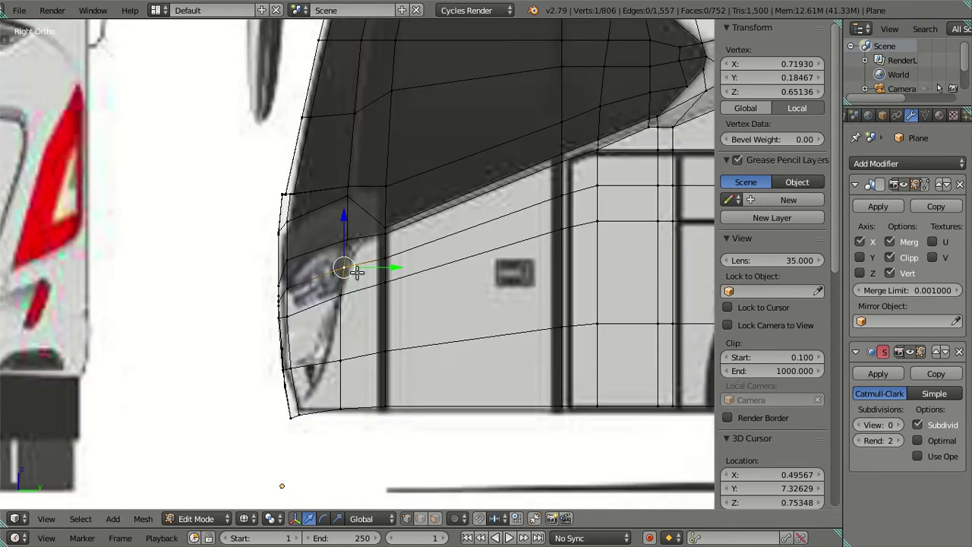
{"action": "scroll", "coordinate": [357, 272], "scroll_direction": "down", "scroll_amount": 9}
{"action": "scroll", "coordinate": [356, 272], "scroll_direction": "down", "scroll_amount": 1}
{"action": "scroll", "coordinate": [356, 272], "scroll_direction": "down", "scroll_amount": 1}
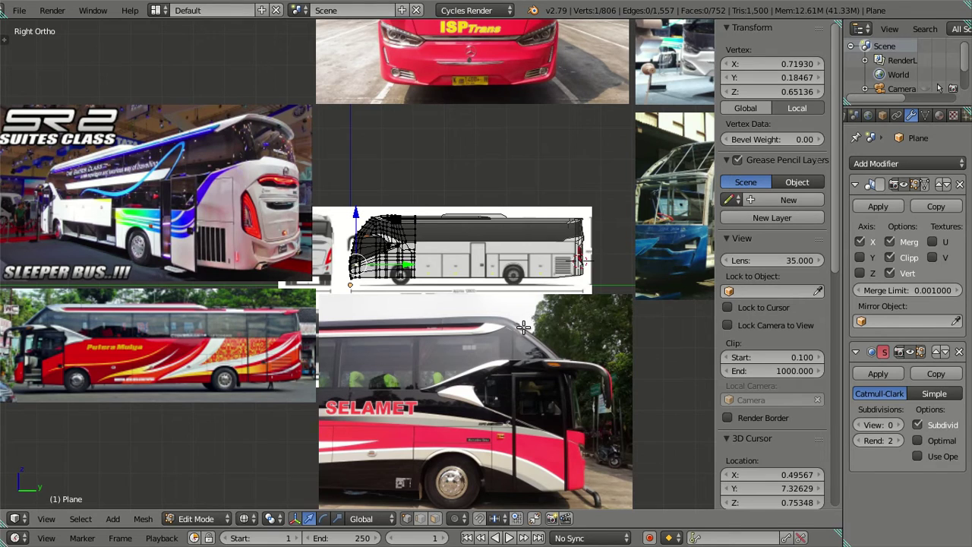
{"action": "middle_click_drag", "start_coordinate": [524, 327], "coordinate": [254, 419], "text": "shift"}
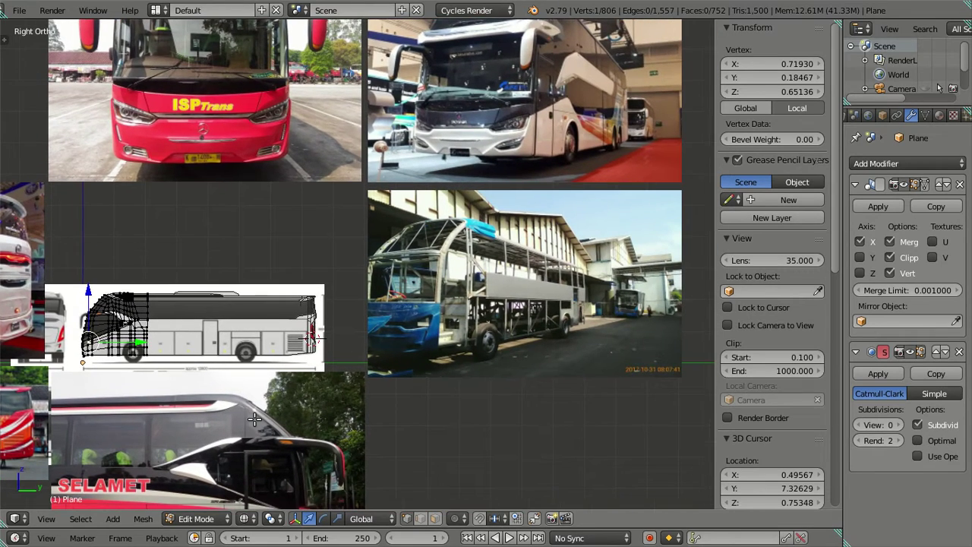
{"action": "scroll", "coordinate": [408, 205], "scroll_direction": "up", "scroll_amount": 3}
{"action": "scroll", "coordinate": [506, 156], "scroll_direction": "up", "scroll_amount": 4}
{"action": "scroll", "coordinate": [439, 263], "scroll_direction": "up", "scroll_amount": 1}
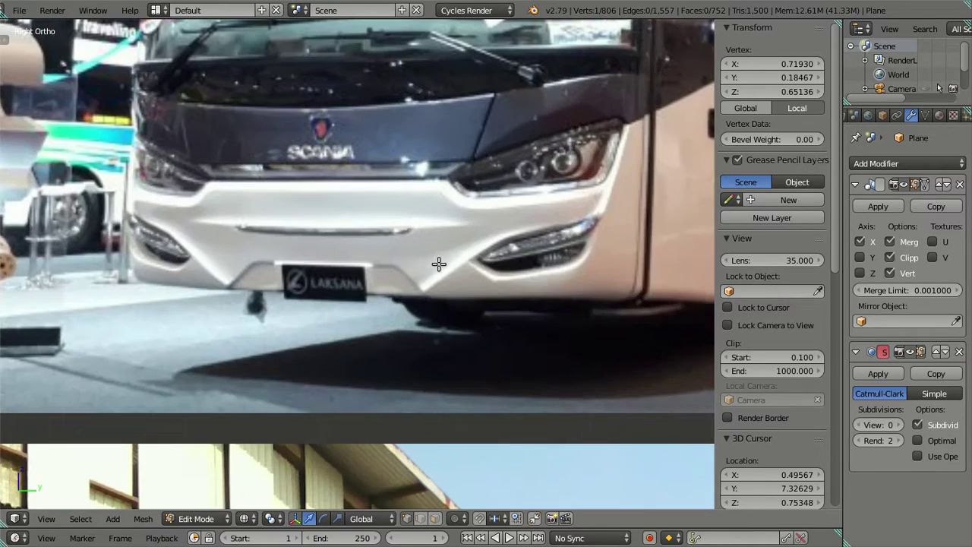
{"action": "scroll", "coordinate": [441, 261], "scroll_direction": "down", "scroll_amount": 2}
{"action": "scroll", "coordinate": [410, 197], "scroll_direction": "down", "scroll_amount": 2}
{"action": "scroll", "coordinate": [373, 128], "scroll_direction": "down", "scroll_amount": 1}
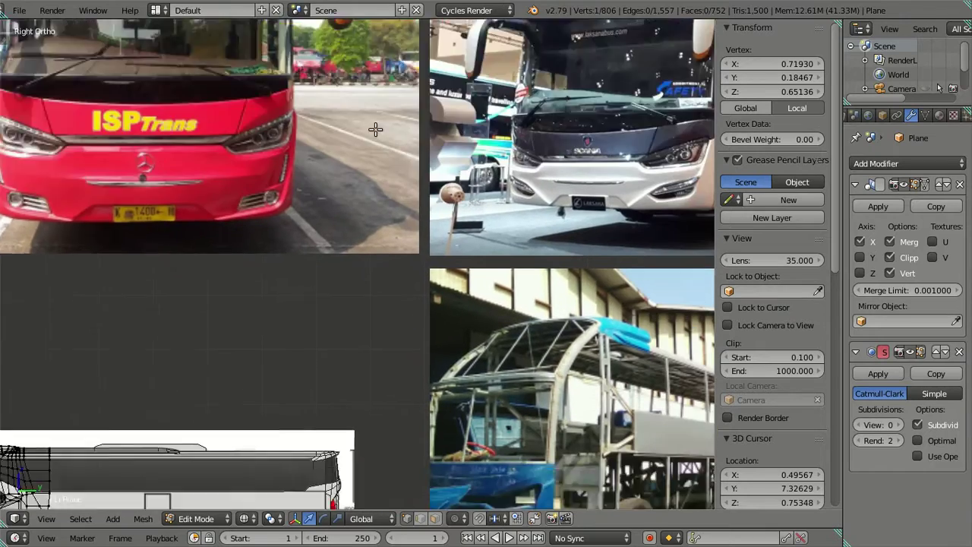
{"action": "scroll", "coordinate": [318, 187], "scroll_direction": "down", "scroll_amount": 1}
{"action": "middle_click_drag", "start_coordinate": [183, 152], "coordinate": [509, 467], "text": "shift"}
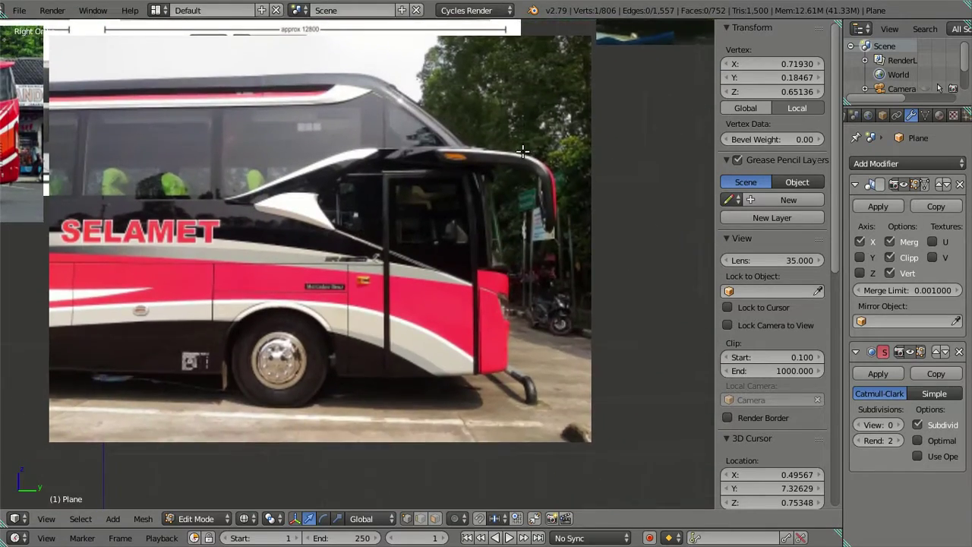
{"action": "scroll", "coordinate": [357, 296], "scroll_direction": "up", "scroll_amount": 4}
{"action": "middle_click_drag", "start_coordinate": [547, 300], "coordinate": [305, 282], "text": "shift"}
{"action": "scroll", "coordinate": [319, 281], "scroll_direction": "up", "scroll_amount": 2}
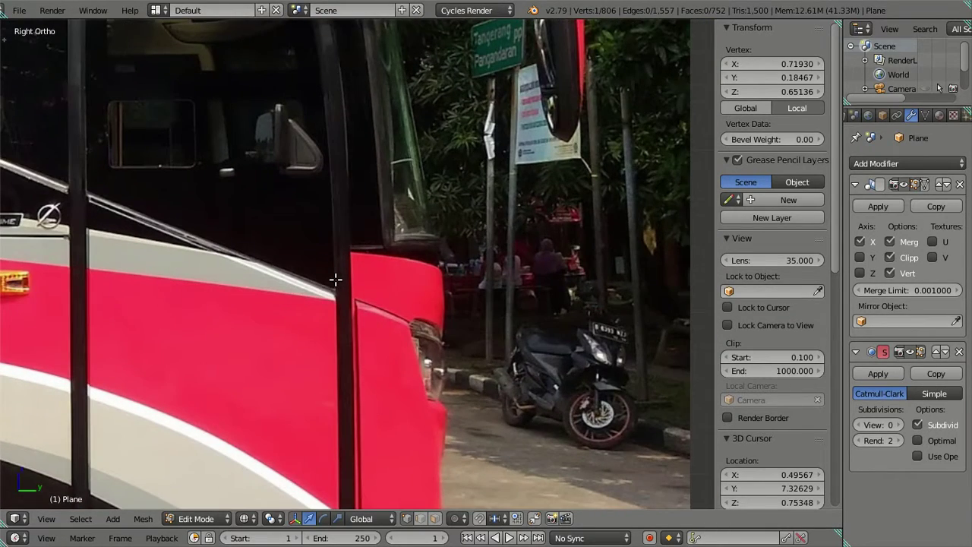
{"action": "scroll", "coordinate": [372, 298], "scroll_direction": "up", "scroll_amount": 1}
{"action": "scroll", "coordinate": [419, 322], "scroll_direction": "up", "scroll_amount": 1}
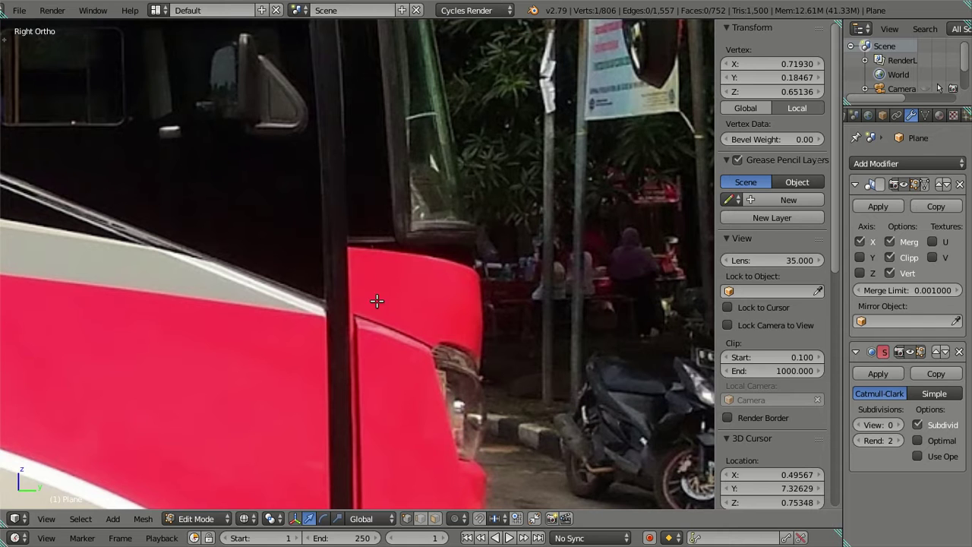
{"action": "scroll", "coordinate": [377, 302], "scroll_direction": "down", "scroll_amount": 2}
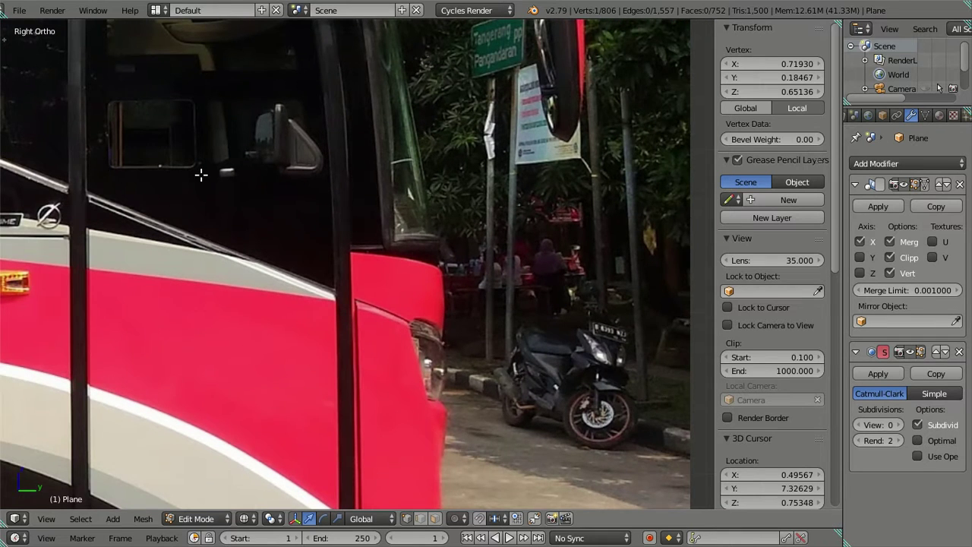
{"action": "scroll", "coordinate": [200, 175], "scroll_direction": "down", "scroll_amount": 2}
{"action": "scroll", "coordinate": [195, 185], "scroll_direction": "down", "scroll_amount": 2}
{"action": "scroll", "coordinate": [196, 184], "scroll_direction": "down", "scroll_amount": 2}
{"action": "scroll", "coordinate": [600, 192], "scroll_direction": "down", "scroll_amount": 1}
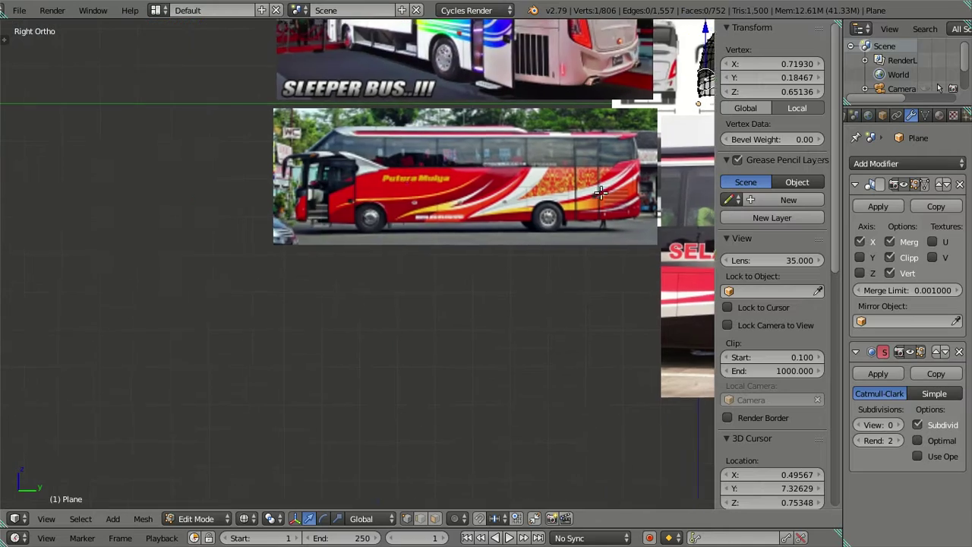
{"action": "scroll", "coordinate": [277, 232], "scroll_direction": "up", "scroll_amount": 1}
{"action": "scroll", "coordinate": [276, 234], "scroll_direction": "up", "scroll_amount": 2}
{"action": "scroll", "coordinate": [275, 235], "scroll_direction": "up", "scroll_amount": 4}
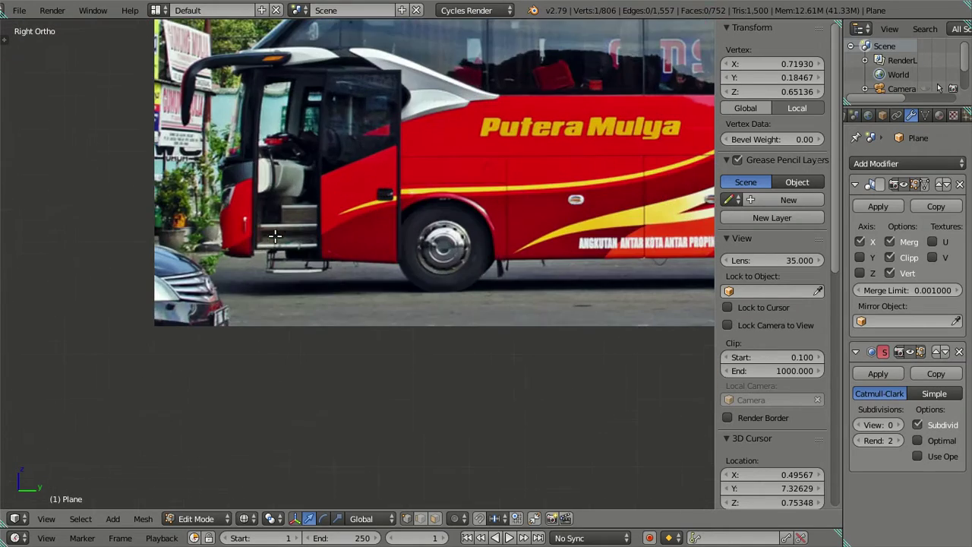
{"action": "scroll", "coordinate": [446, 97], "scroll_direction": "down", "scroll_amount": 2}
{"action": "scroll", "coordinate": [367, 336], "scroll_direction": "down", "scroll_amount": 2}
{"action": "scroll", "coordinate": [255, 282], "scroll_direction": "down", "scroll_amount": 2}
{"action": "scroll", "coordinate": [314, 281], "scroll_direction": "down", "scroll_amount": 1}
{"action": "scroll", "coordinate": [419, 154], "scroll_direction": "up", "scroll_amount": 2}
{"action": "scroll", "coordinate": [420, 154], "scroll_direction": "up", "scroll_amount": 1}
- Raise the selected headlight vertex to a higher position, then deselect it
{"action": "scroll", "coordinate": [419, 154], "scroll_direction": "up", "scroll_amount": 1}
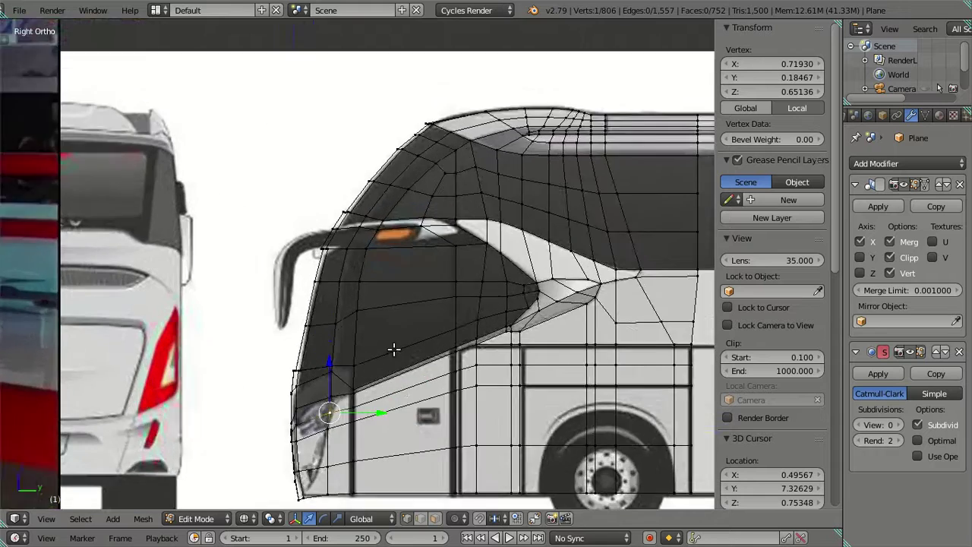
{"action": "scroll", "coordinate": [419, 153], "scroll_direction": "up", "scroll_amount": 2}
{"action": "scroll", "coordinate": [419, 153], "scroll_direction": "up", "scroll_amount": 4}
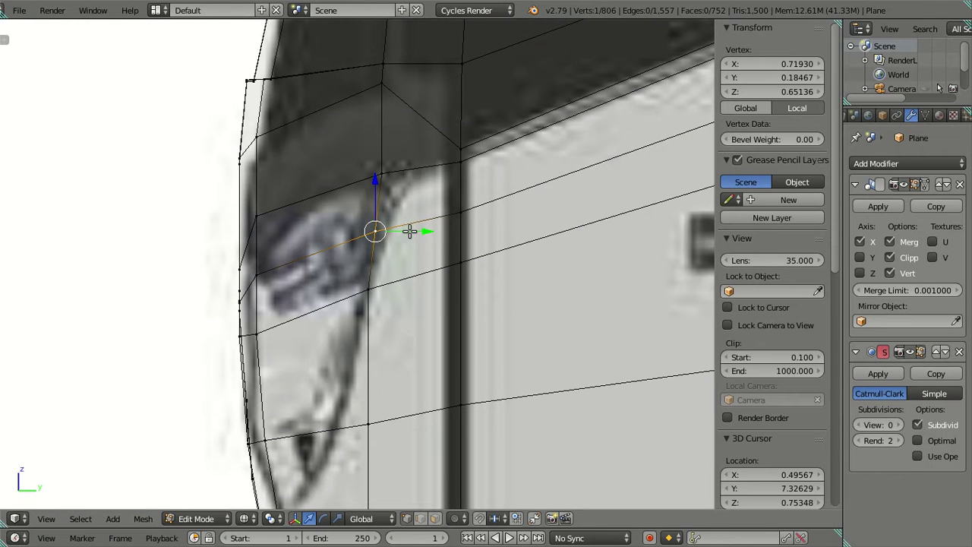
{"action": "key", "text": "g"}
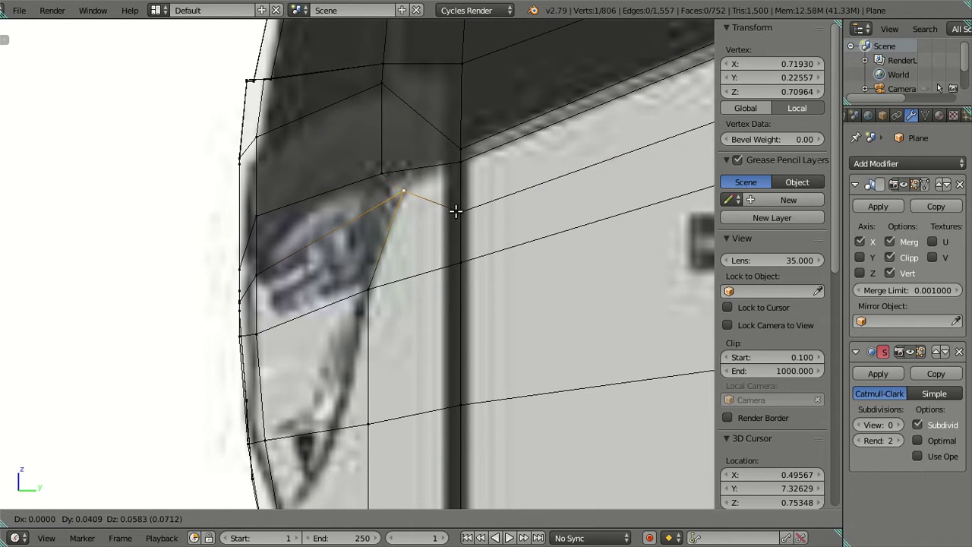
{"action": "left_click", "coordinate": [455, 210]}
{"action": "scroll", "coordinate": [367, 266], "scroll_direction": "down", "scroll_amount": 4}
{"action": "key", "text": "a"}
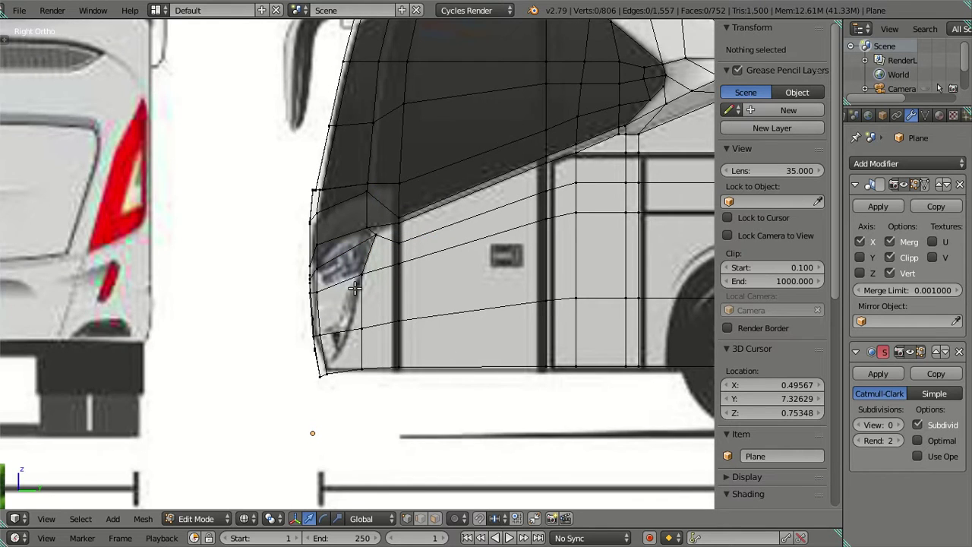
{"action": "scroll", "coordinate": [353, 285], "scroll_direction": "up", "scroll_amount": 2}
{"action": "scroll", "coordinate": [350, 286], "scroll_direction": "up", "scroll_amount": 1}
{"action": "scroll", "coordinate": [298, 261], "scroll_direction": "down", "scroll_amount": 1}
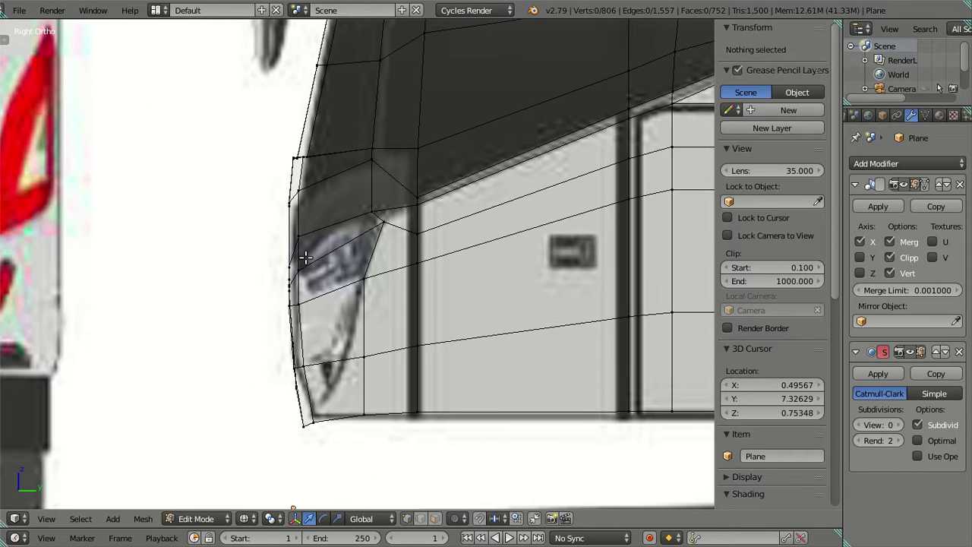
- Inspect the headlight outline and front corner in the straight front view
{"action": "right_click", "coordinate": [305, 237]}
{"action": "key", "text": "KP_1"}
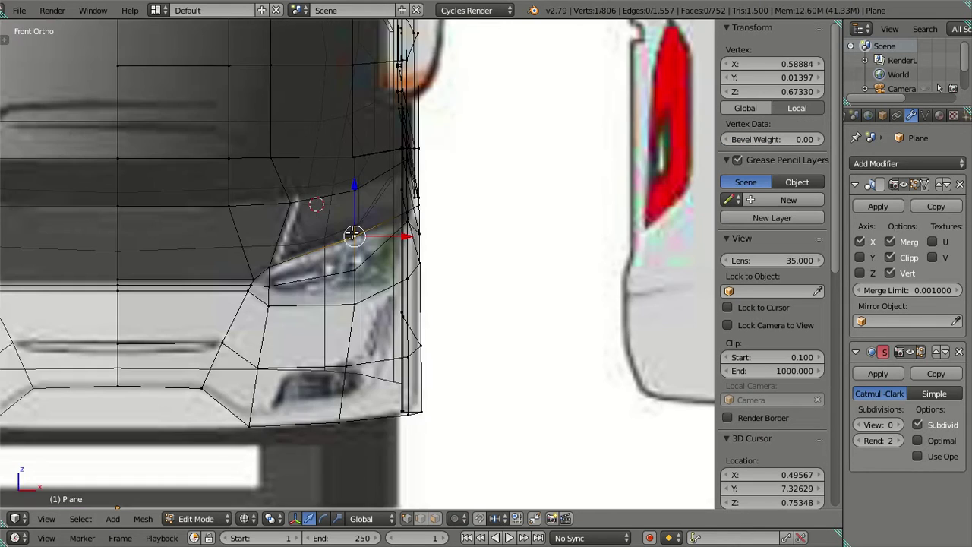
{"action": "scroll", "coordinate": [376, 244], "scroll_direction": "up", "scroll_amount": 3}
{"action": "key", "text": "a"}
{"action": "mouse_move", "coordinate": [377, 244]}
{"action": "middle_mouse_down"}
{"action": "mouse_move", "coordinate": [434, 249]}
{"action": "mouse_move", "coordinate": [340, 213]}
{"action": "mouse_move", "coordinate": [299, 271]}
{"action": "mouse_move", "coordinate": [337, 325]}
{"action": "mouse_move", "coordinate": [427, 281]}
{"action": "mouse_move", "coordinate": [454, 240]}
{"action": "mouse_move", "coordinate": [448, 232]}
{"action": "mouse_move", "coordinate": [373, 319]}
{"action": "middle_mouse_up"}
{"action": "key", "text": "KP_1"}
{"action": "scroll", "coordinate": [454, 224], "scroll_direction": "up", "scroll_amount": 5}
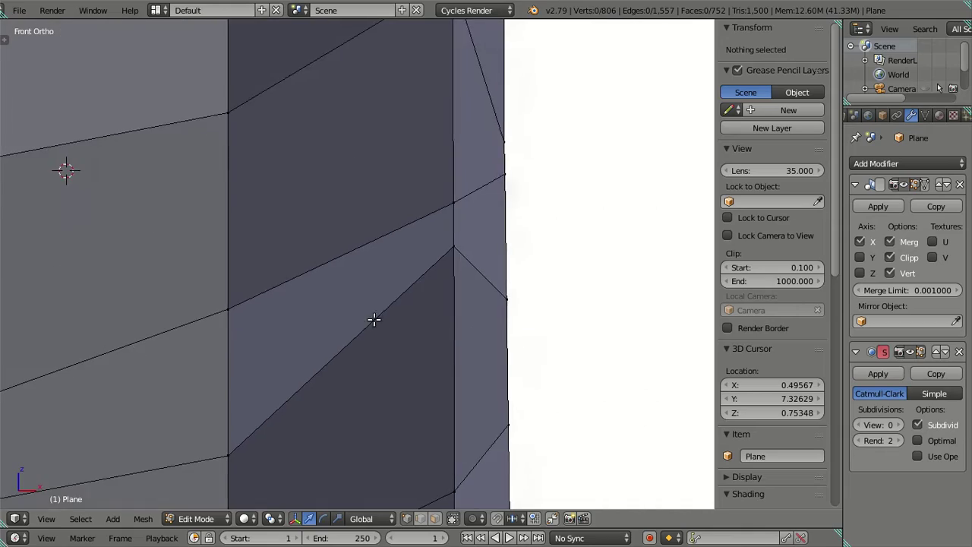
{"action": "scroll", "coordinate": [431, 271], "scroll_direction": "down", "scroll_amount": 3}
- Try pushing the headlight-corner vertex outward along X, then cancel the move
{"action": "right_click", "coordinate": [412, 254]}
{"action": "mouse_move", "coordinate": [413, 254]}
{"action": "middle_mouse_down"}
{"action": "mouse_move", "coordinate": [391, 293]}
{"action": "mouse_move", "coordinate": [223, 321]}
{"action": "mouse_move", "coordinate": [180, 267]}
{"action": "mouse_move", "coordinate": [173, 229]}
{"action": "mouse_move", "coordinate": [159, 302]}
{"action": "mouse_move", "coordinate": [195, 365]}
{"action": "mouse_move", "coordinate": [318, 329]}
{"action": "mouse_move", "coordinate": [388, 267]}
{"action": "mouse_move", "coordinate": [423, 261]}
{"action": "middle_mouse_up"}
{"action": "key", "text": "KP_1"}
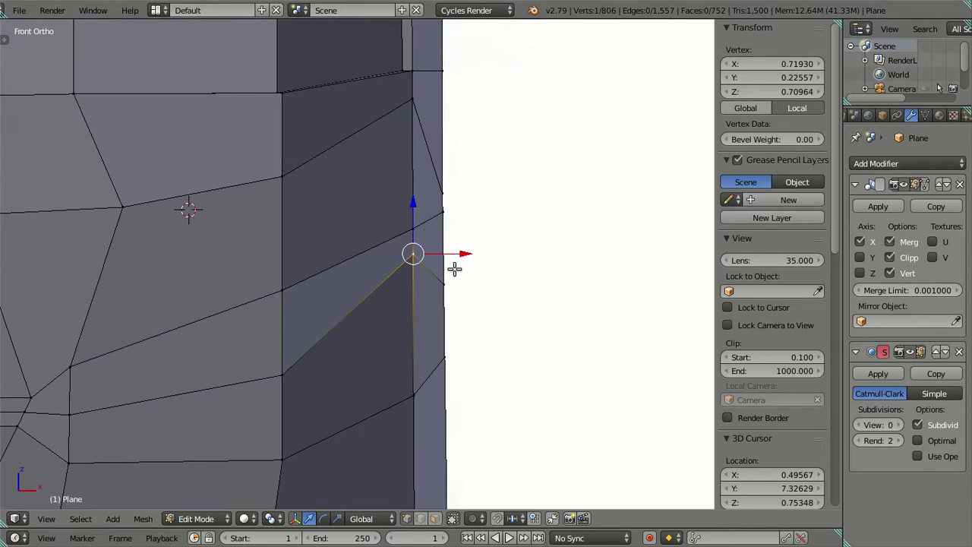
{"action": "left_click_drag", "start_coordinate": [458, 252], "coordinate": [465, 252]}
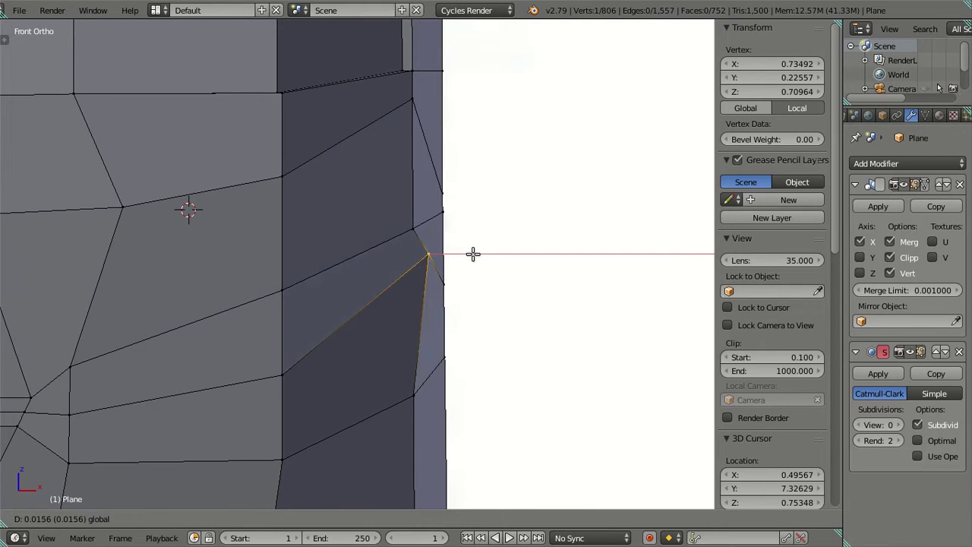
{"action": "right_click", "coordinate": [472, 254]}
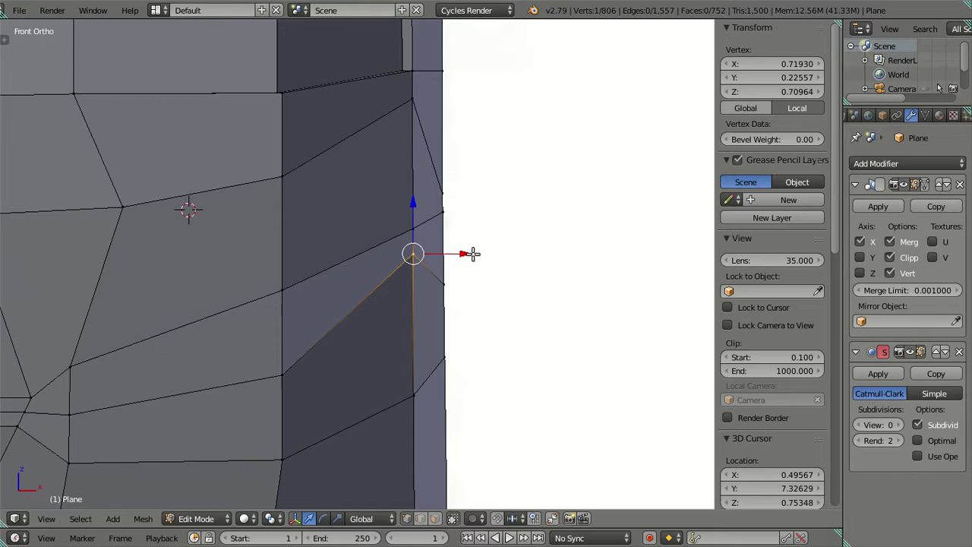
- Slide another lower corner vertex along X onto the front reference
{"action": "key", "text": "z"}
{"action": "right_click", "coordinate": [406, 401]}
{"action": "key", "text": "z"}
{"action": "key", "text": "g"}
{"action": "key", "text": "x"}
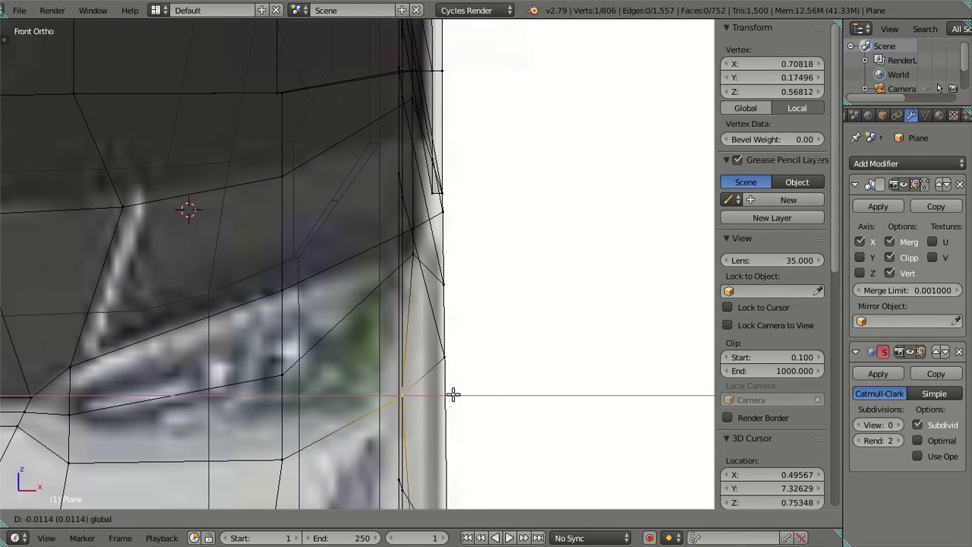
{"action": "left_click", "coordinate": [452, 394]}
{"action": "scroll", "coordinate": [444, 364], "scroll_direction": "down", "scroll_amount": 4}
{"action": "scroll", "coordinate": [443, 357], "scroll_direction": "down", "scroll_amount": 3}
{"action": "scroll", "coordinate": [451, 347], "scroll_direction": "down", "scroll_amount": 2}
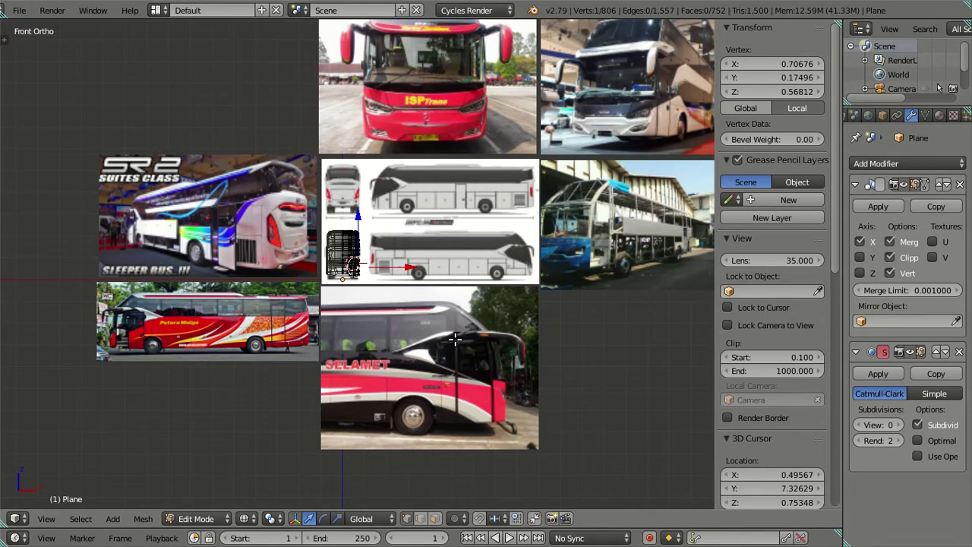
{"action": "scroll", "coordinate": [455, 339], "scroll_direction": "up", "scroll_amount": 2}
{"action": "scroll", "coordinate": [454, 339], "scroll_direction": "up", "scroll_amount": 2}
{"action": "scroll", "coordinate": [455, 340], "scroll_direction": "up", "scroll_amount": 2}
{"action": "scroll", "coordinate": [455, 339], "scroll_direction": "up", "scroll_amount": 2}
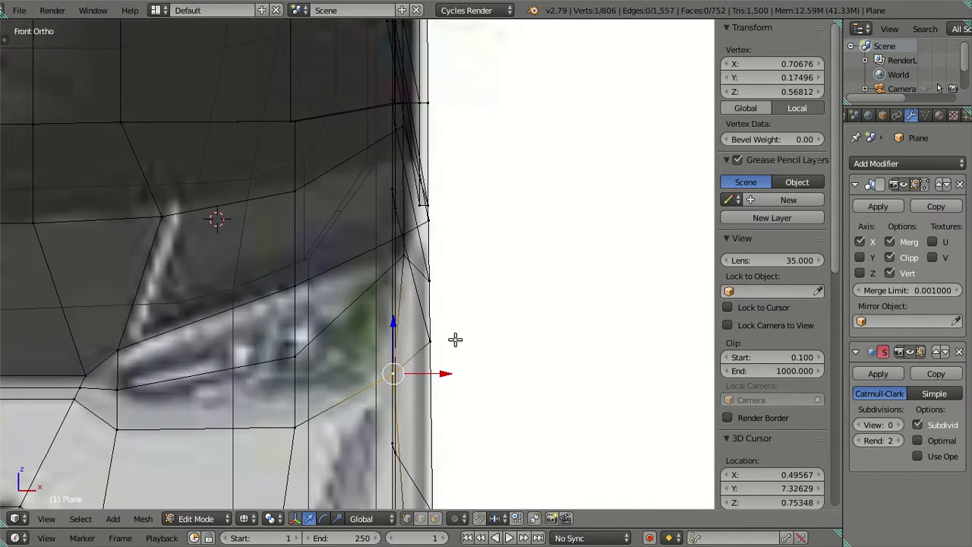
- In the right side view, slide the lower headlight-edge vertex along Y onto the reference
{"action": "key", "text": "z"}
{"action": "key", "text": "KP_3"}
{"action": "mouse_move", "coordinate": [433, 351]}
{"action": "middle_mouse_down"}
{"action": "mouse_move", "coordinate": [375, 314]}
{"action": "mouse_move", "coordinate": [364, 292]}
{"action": "mouse_move", "coordinate": [347, 397]}
{"action": "middle_mouse_up"}
{"action": "key", "text": "z"}
{"action": "key", "text": "KP_3"}
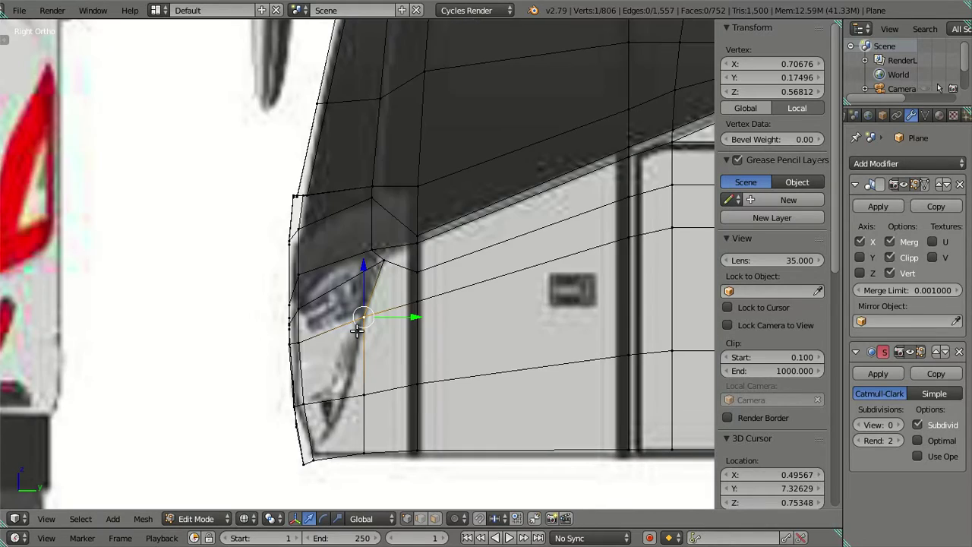
{"action": "right_click", "coordinate": [360, 395]}
{"action": "left_click_drag", "start_coordinate": [401, 394], "coordinate": [386, 394]}
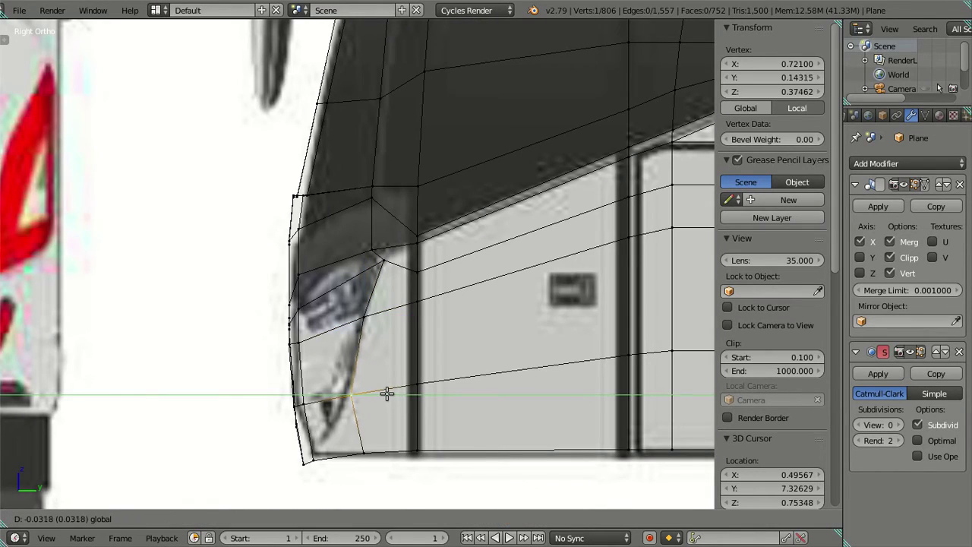
{"action": "mouse_move", "coordinate": [382, 430]}
{"action": "middle_mouse_down"}
{"action": "mouse_move", "coordinate": [305, 390]}
{"action": "mouse_move", "coordinate": [365, 397]}
{"action": "mouse_move", "coordinate": [350, 399]}
{"action": "middle_mouse_up"}
{"action": "key", "text": "a"}
{"action": "key", "text": "z"}
- Offset a lower bumper-corner vertex by exactly 3 along X
{"action": "right_click", "coordinate": [379, 449]}
{"action": "key", "text": "g"}
{"action": "key", "text": "x"}
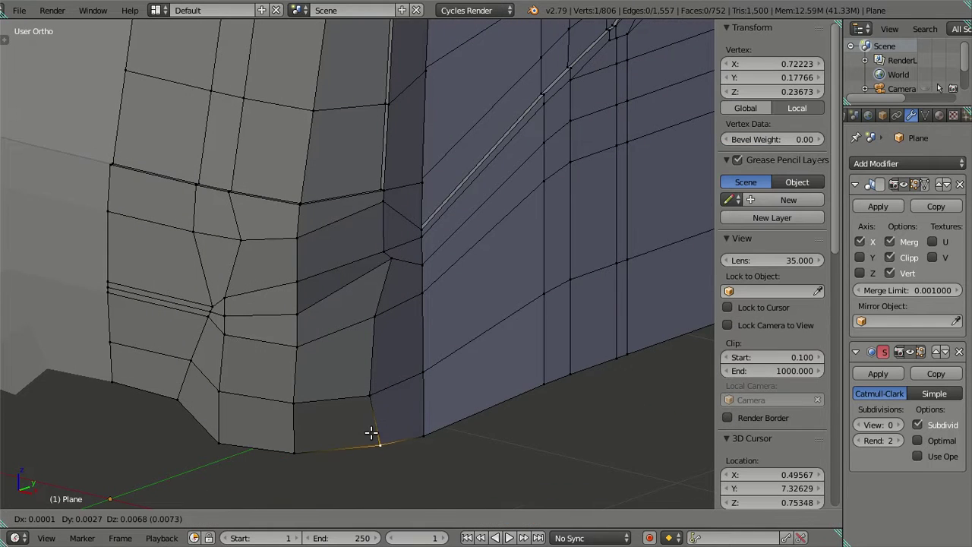
{"action": "key", "text": "3"}
{"action": "key", "text": "Return"}
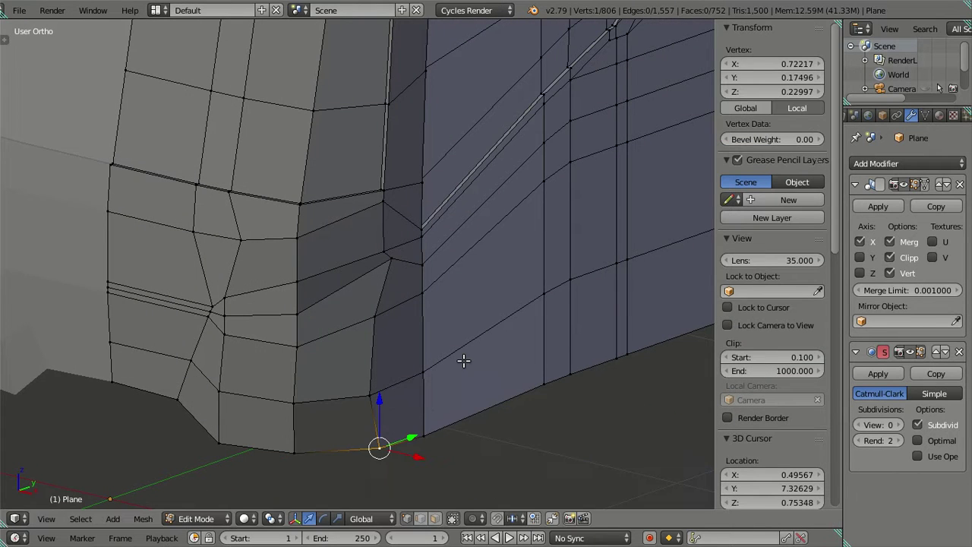
{"action": "key", "text": "a"}
- In side view, move the bottom corner vertex along Y to match the reference
{"action": "right_click", "coordinate": [366, 426]}
{"action": "key", "text": "KP_3"}
{"action": "key", "text": "z"}
{"action": "left_click", "coordinate": [430, 450]}
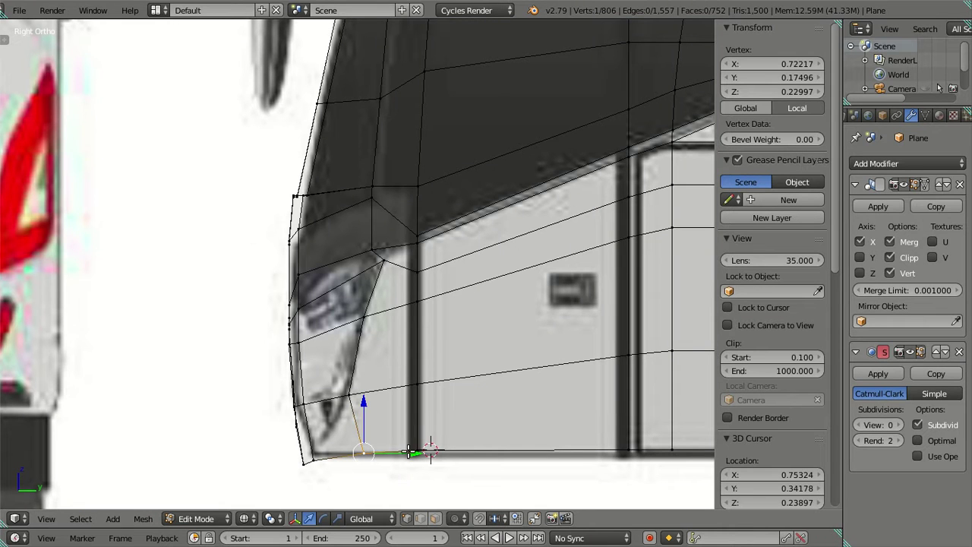
{"action": "left_click_drag", "start_coordinate": [418, 450], "coordinate": [379, 444]}
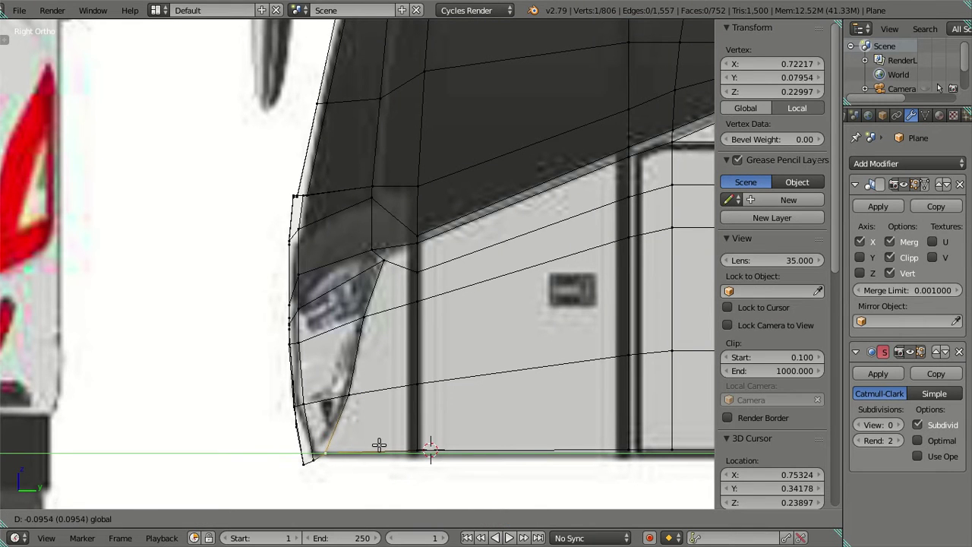
{"action": "left_click", "coordinate": [379, 444]}
{"action": "key", "text": "KP_1"}
{"action": "key", "text": "z"}
{"action": "key", "text": "z"}
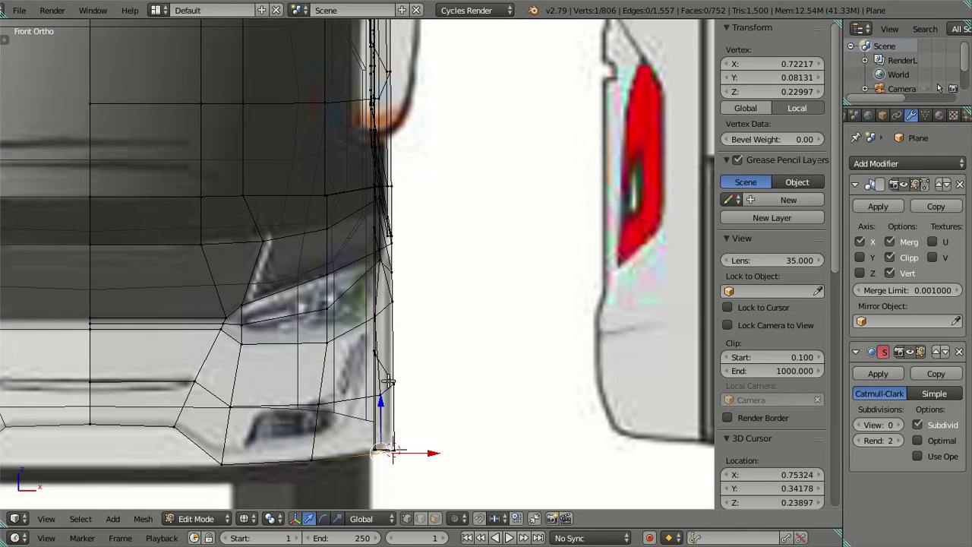
- Shift the bottom-right face along X to line up with the reference
{"action": "key", "text": "z"}
{"action": "left_click", "coordinate": [380, 453], "text": "shift"}
{"action": "left_click", "coordinate": [311, 460], "text": "shift"}
{"action": "left_click", "coordinate": [319, 403], "text": "shift"}
{"action": "key", "text": "z"}
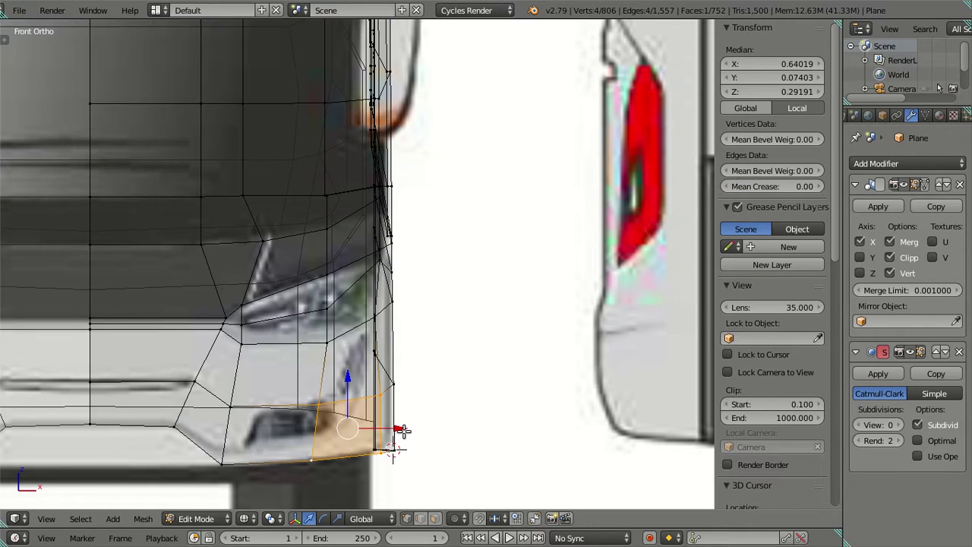
{"action": "key", "text": "g"}
{"action": "key", "text": "x"}
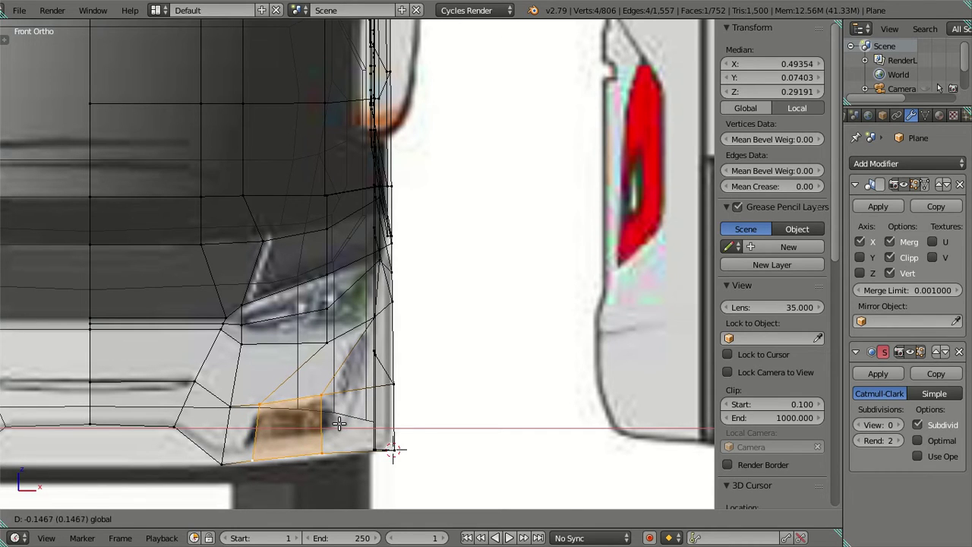
{"action": "left_click", "coordinate": [339, 422]}
- Move three bottom-edge vertices together along X
{"action": "right_click", "coordinate": [262, 458]}
{"action": "right_click", "coordinate": [349, 456], "text": "shift"}
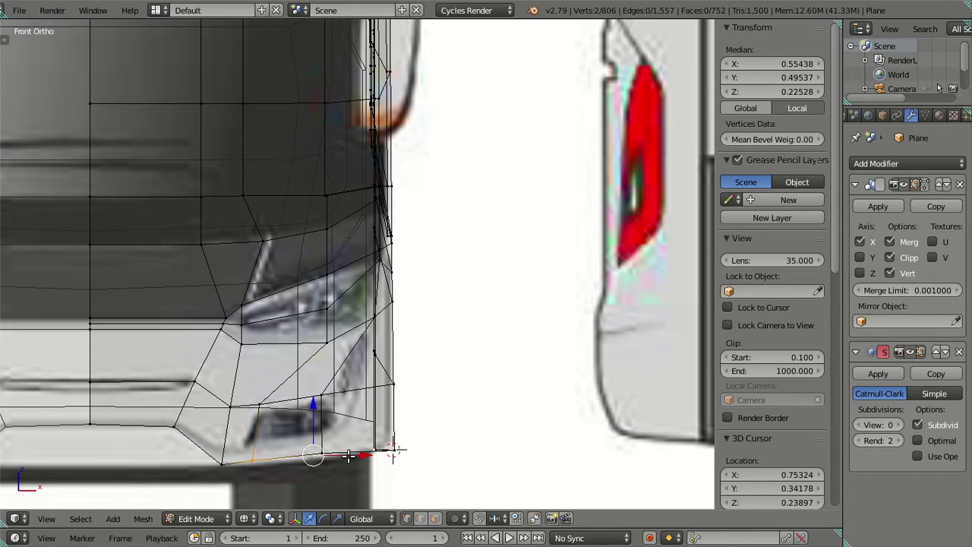
{"action": "right_click", "coordinate": [313, 455], "text": "shift"}
{"action": "key", "text": "g"}
{"action": "key", "text": "x"}
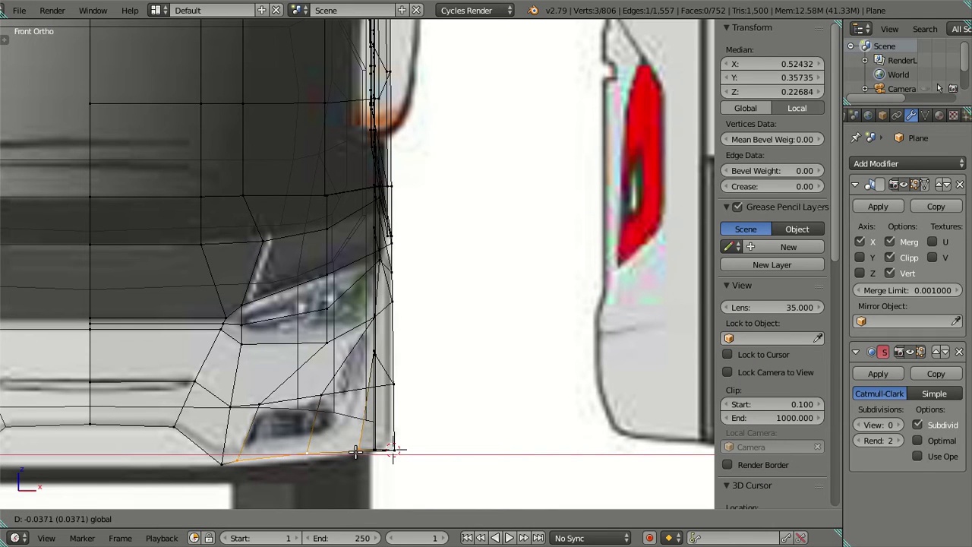
{"action": "left_click", "coordinate": [355, 454]}
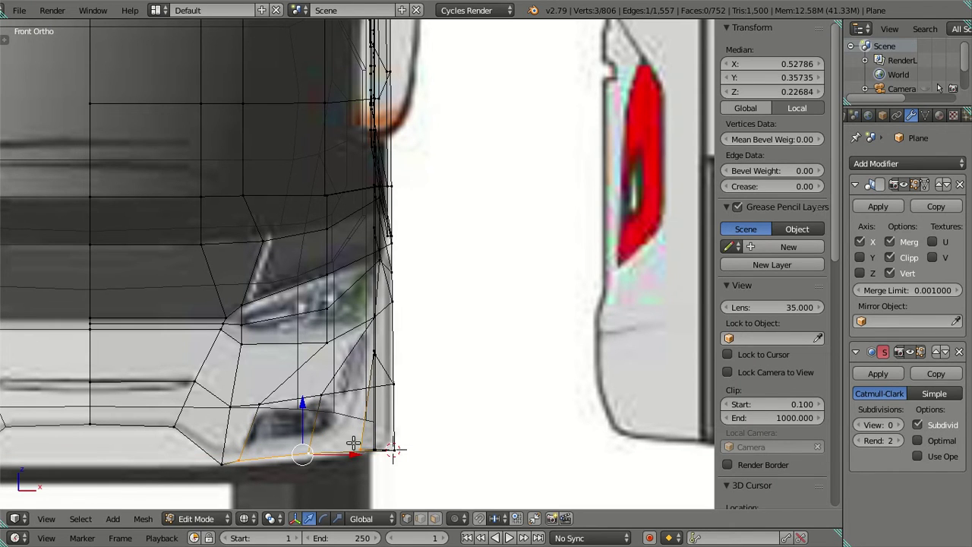
- Move a bottom vertex and a higher corner-edge vertex inward along X to the reference
{"action": "mouse_move", "coordinate": [433, 453]}
{"action": "middle_mouse_down"}
{"action": "mouse_move", "coordinate": [403, 428]}
{"action": "mouse_move", "coordinate": [427, 451]}
{"action": "mouse_move", "coordinate": [407, 451]}
{"action": "middle_mouse_up"}
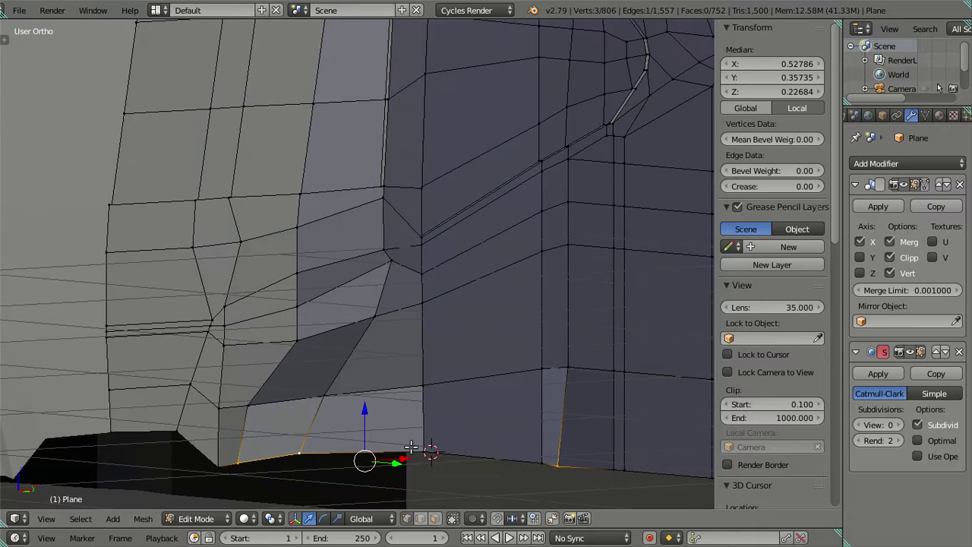
{"action": "right_click", "coordinate": [413, 432]}
{"action": "key", "text": "KP_1"}
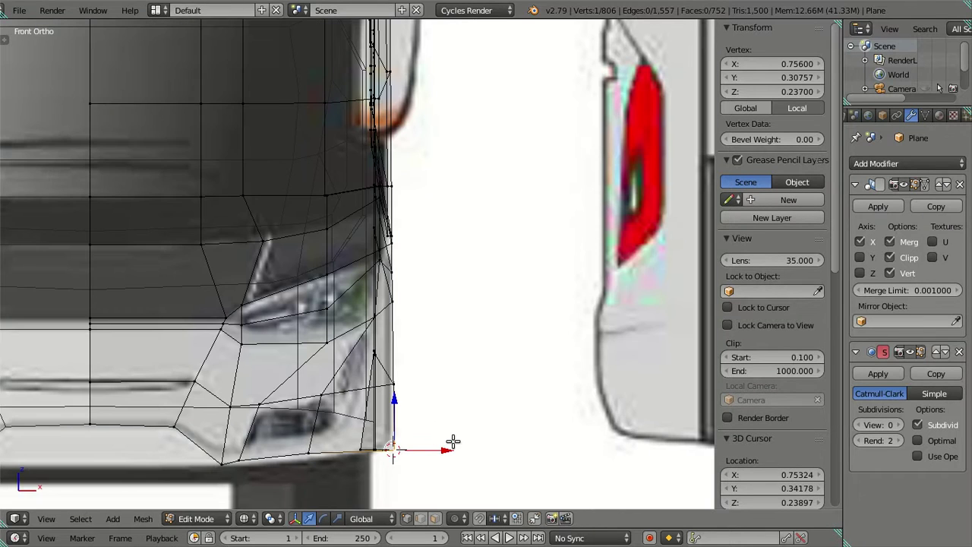
{"action": "left_click_drag", "start_coordinate": [444, 451], "coordinate": [397, 451]}
{"action": "right_click", "coordinate": [389, 382]}
{"action": "left_click_drag", "start_coordinate": [431, 383], "coordinate": [407, 378]}
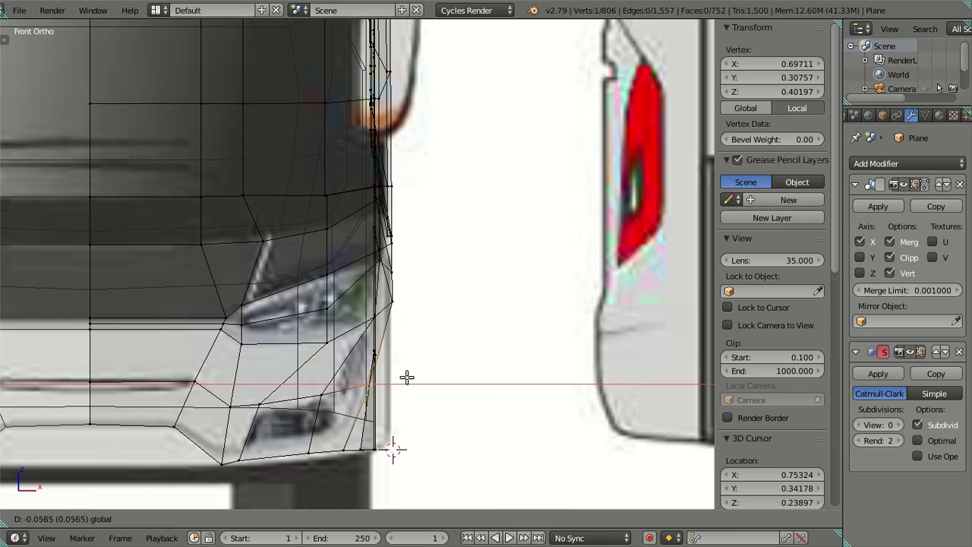
{"action": "left_click", "coordinate": [406, 378]}
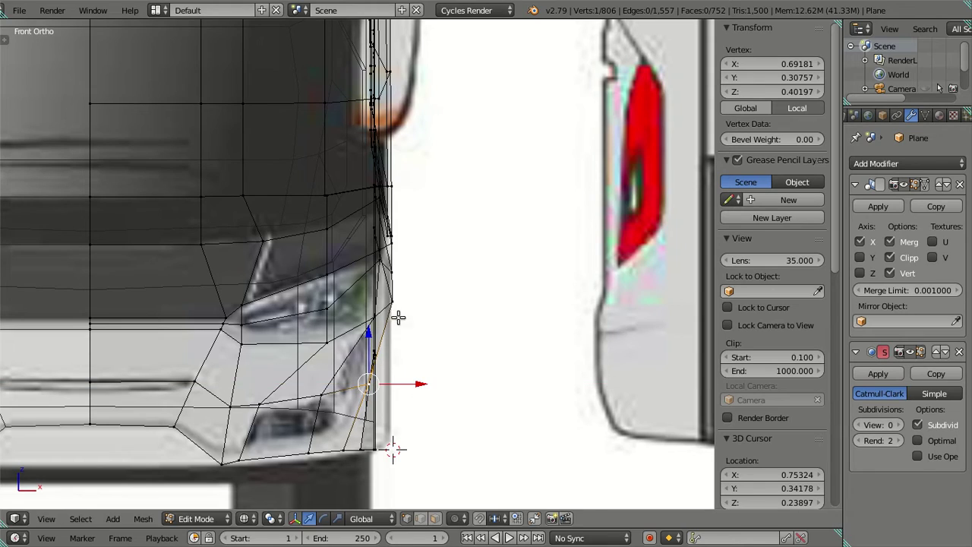
- Check the corner from side and angled views, undoing the last change
{"action": "mouse_move", "coordinate": [479, 360]}
{"action": "middle_mouse_down"}
{"action": "mouse_move", "coordinate": [378, 347]}
{"action": "mouse_move", "coordinate": [326, 402]}
{"action": "mouse_move", "coordinate": [347, 434]}
{"action": "mouse_move", "coordinate": [481, 377]}
{"action": "mouse_move", "coordinate": [281, 341]}
{"action": "middle_mouse_up"}
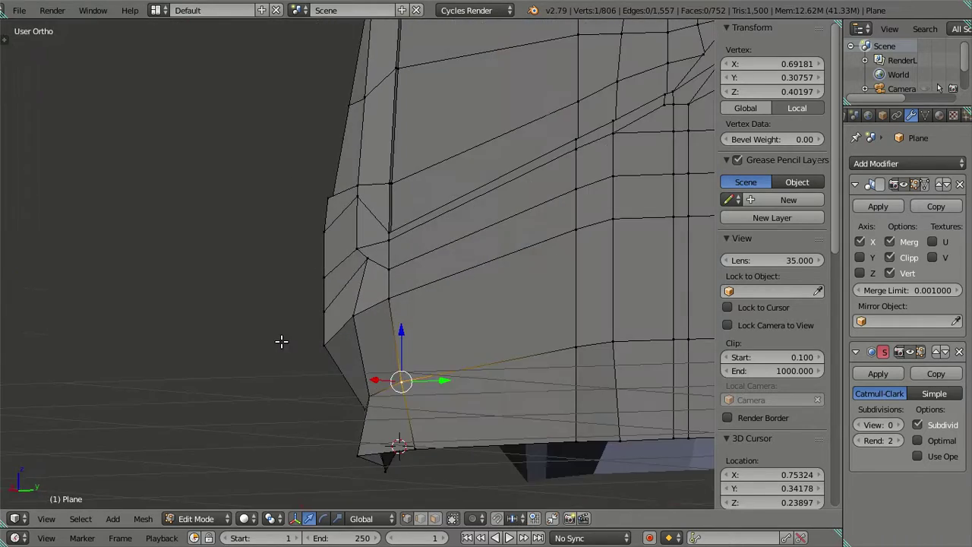
{"action": "key", "text": "KP_3"}
{"action": "key", "text": "z"}
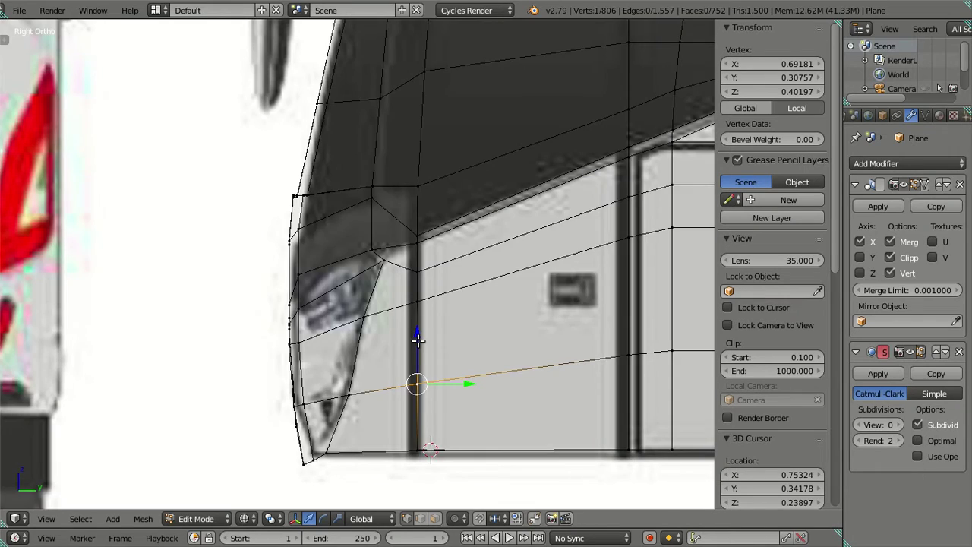
{"action": "key", "text": "z"}
{"action": "mouse_move", "coordinate": [422, 354]}
{"action": "middle_mouse_down"}
{"action": "mouse_move", "coordinate": [456, 334]}
{"action": "mouse_move", "coordinate": [452, 344]}
{"action": "mouse_move", "coordinate": [556, 399]}
{"action": "mouse_move", "coordinate": [560, 393]}
{"action": "middle_mouse_up"}
{"action": "key", "text": "ctrl+z"}
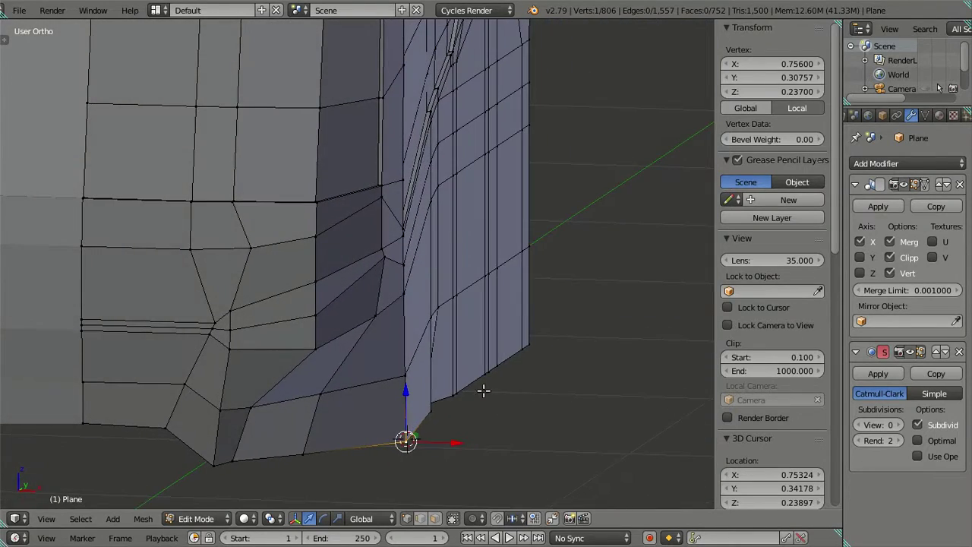
{"action": "key", "text": "KP_1"}
{"action": "key", "text": "z"}
- Reposition the vertex below the headlight and the bottom-edge corner vertex along X
{"action": "right_click", "coordinate": [320, 394]}
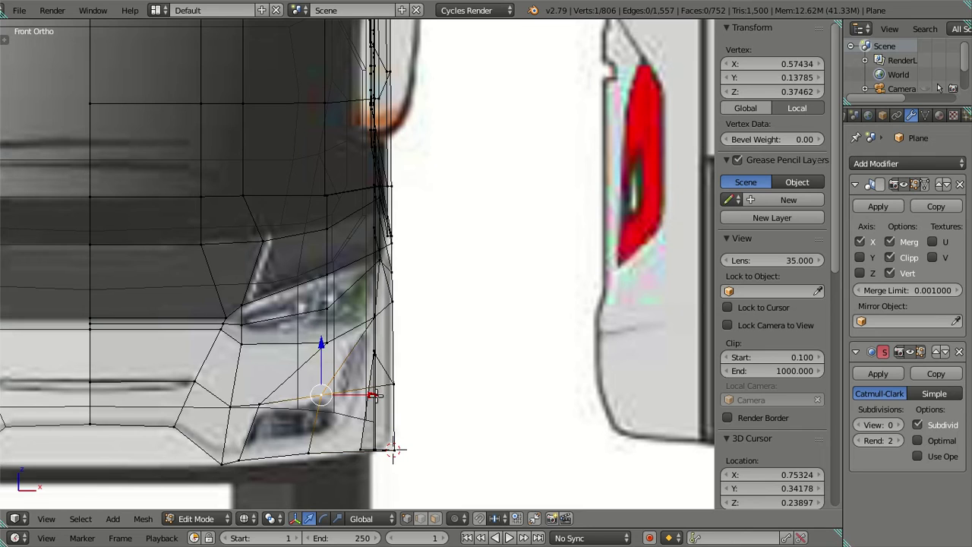
{"action": "key", "text": "g"}
{"action": "key", "text": "x"}
{"action": "left_click", "coordinate": [419, 393]}
{"action": "right_click", "coordinate": [308, 453]}
{"action": "key", "text": "g"}
{"action": "key", "text": "x"}
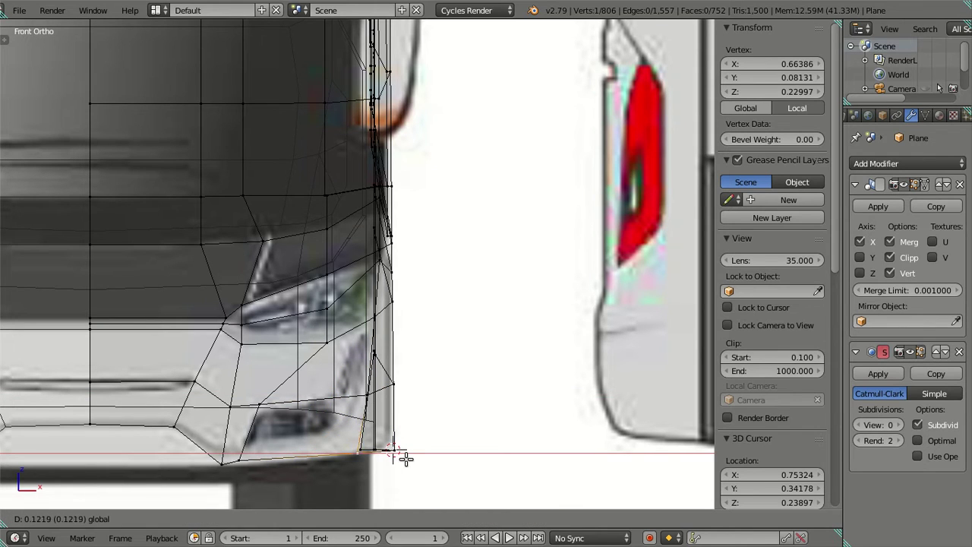
{"action": "left_click", "coordinate": [376, 454]}
- Select a two-vertex edge on the corner and start moving it along X
{"action": "right_click", "coordinate": [265, 405]}
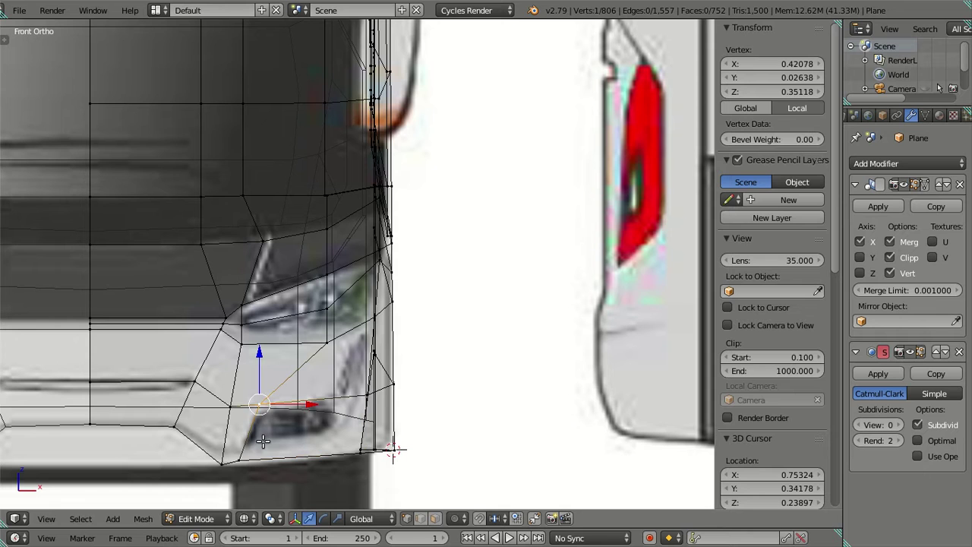
{"action": "right_click", "coordinate": [257, 446], "text": "shift"}
{"action": "key", "text": "g"}
{"action": "key", "text": "x"}
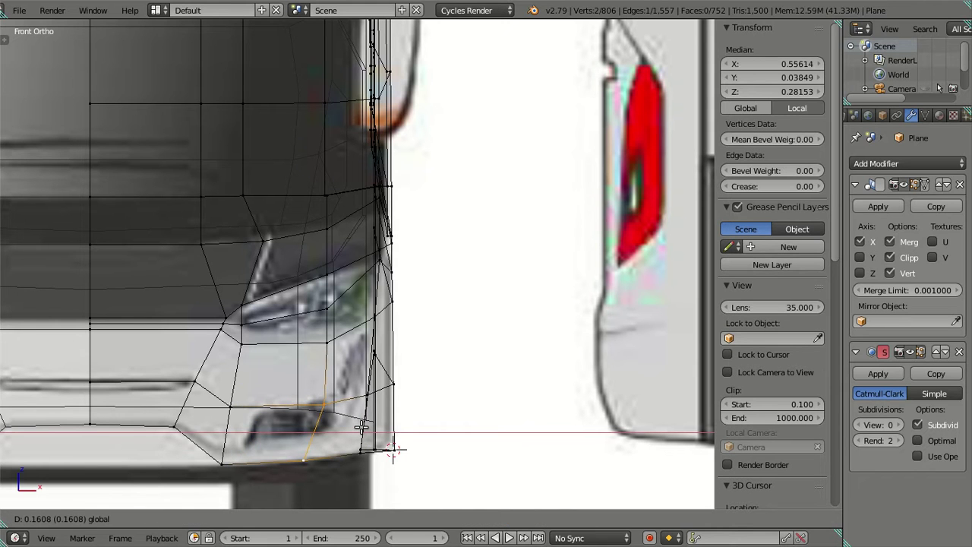
{"action": "left_click", "coordinate": [361, 428]}
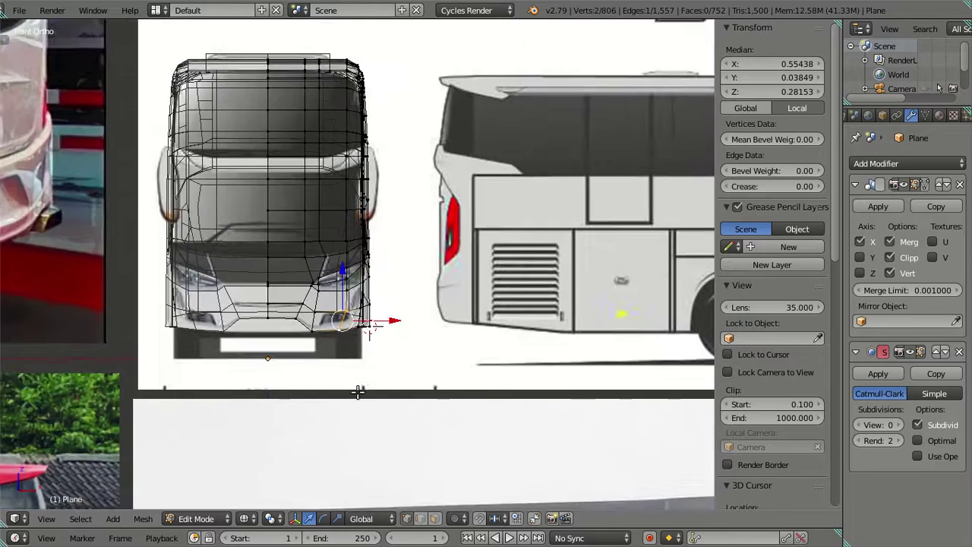
{"action": "scroll", "coordinate": [388, 332], "scroll_direction": "down", "scroll_amount": 8}
{"action": "middle_click_drag", "start_coordinate": [512, 228], "coordinate": [232, 403], "text": "shift"}
{"action": "scroll", "coordinate": [232, 403], "scroll_direction": "up", "scroll_amount": 1}
{"action": "scroll", "coordinate": [251, 404], "scroll_direction": "up", "scroll_amount": 2}
{"action": "scroll", "coordinate": [303, 403], "scroll_direction": "up", "scroll_amount": 3}
{"action": "scroll", "coordinate": [302, 403], "scroll_direction": "up", "scroll_amount": 4}
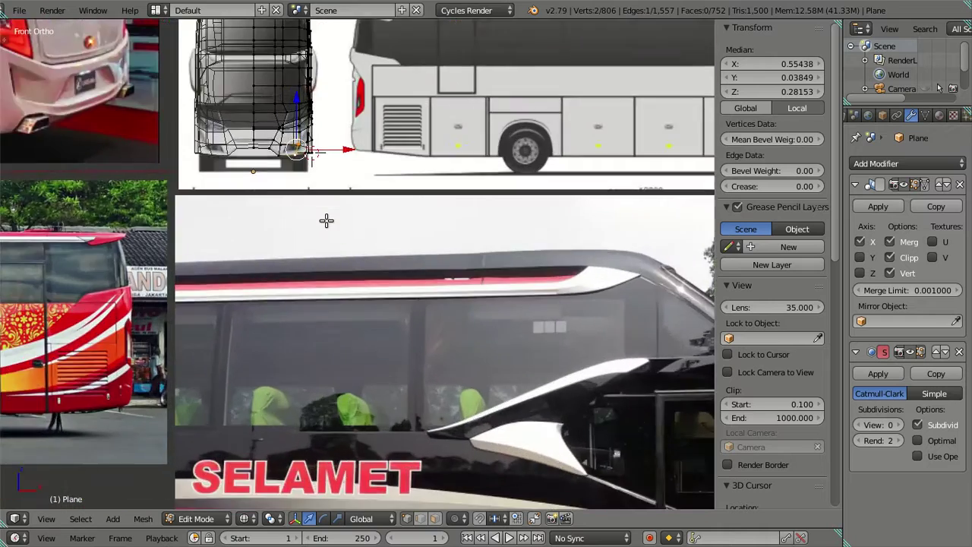
{"action": "scroll", "coordinate": [326, 220], "scroll_direction": "up", "scroll_amount": 4}
{"action": "scroll", "coordinate": [484, 384], "scroll_direction": "up", "scroll_amount": 3}
{"action": "scroll", "coordinate": [475, 336], "scroll_direction": "up", "scroll_amount": 3}
- Raise the front corner's bottom edge vertically, checking it against the reference photo
{"action": "scroll", "coordinate": [390, 357], "scroll_direction": "up", "scroll_amount": 3}
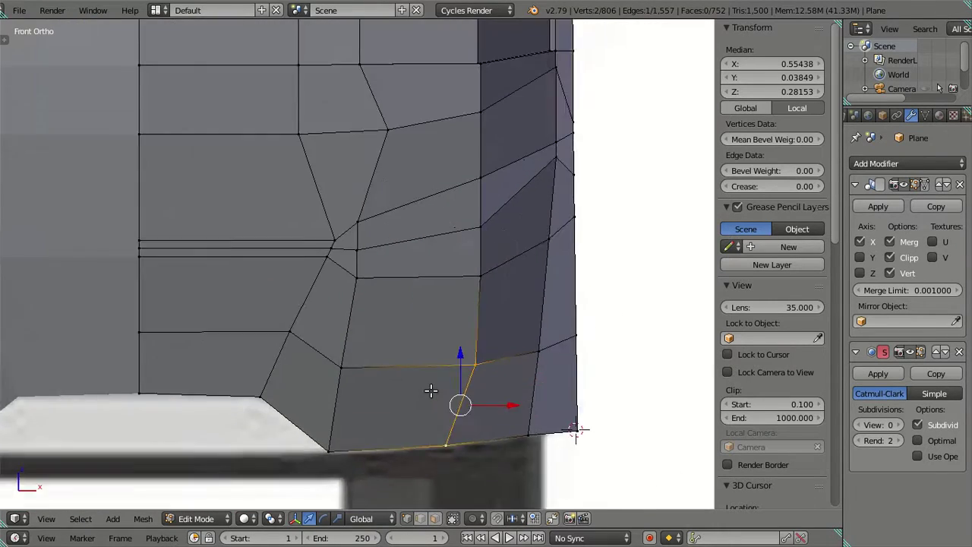
{"action": "scroll", "coordinate": [431, 391], "scroll_direction": "up", "scroll_amount": 1}
{"action": "key", "text": "z"}
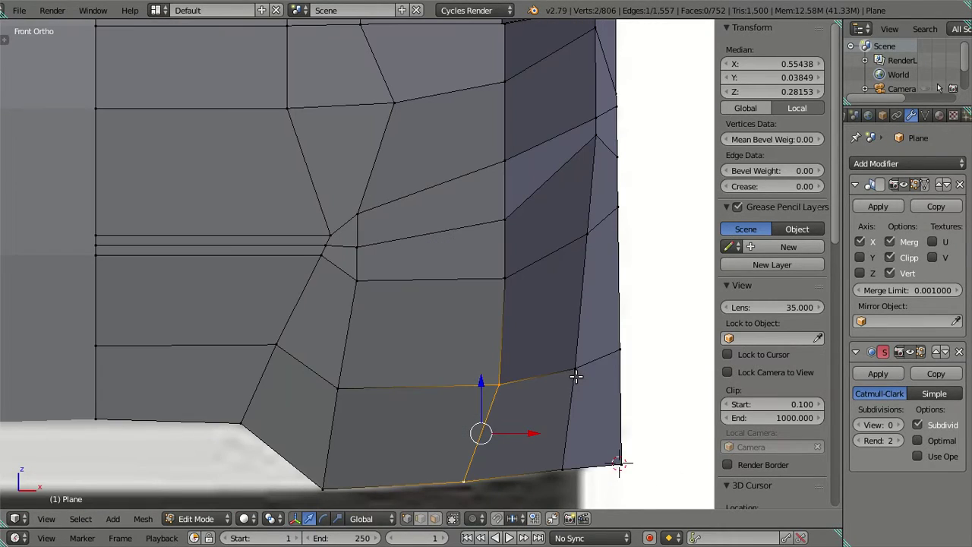
{"action": "right_click", "coordinate": [575, 374]}
{"action": "right_click", "coordinate": [560, 470]}
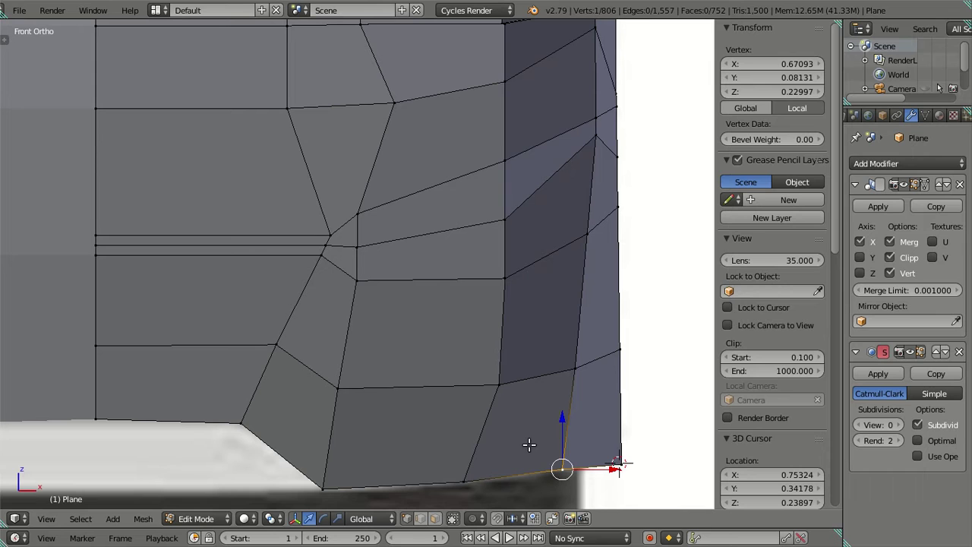
{"action": "key", "text": "z"}
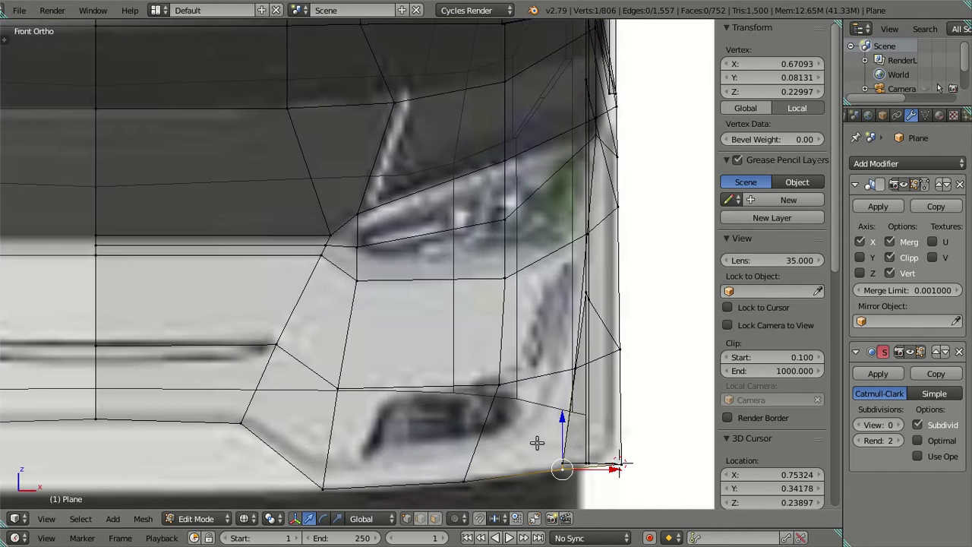
{"action": "right_click", "coordinate": [470, 465]}
{"action": "right_click", "coordinate": [558, 470], "text": "shift"}
{"action": "key", "text": "z"}
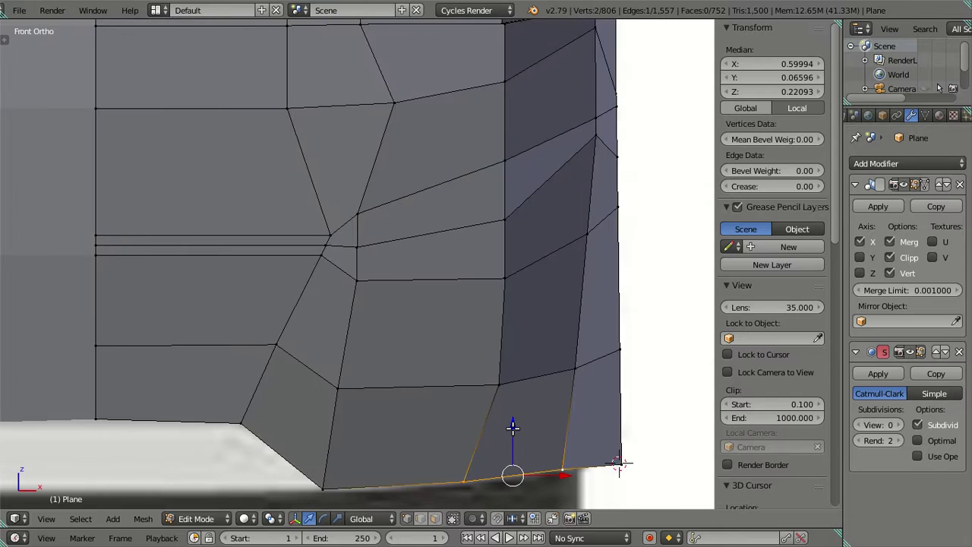
{"action": "key", "text": "g"}
{"action": "key", "text": "z"}
{"action": "left_click", "coordinate": [506, 359]}
- Raise the edge above the bumper higher along Z to match the photo's bumper line
{"action": "right_click", "coordinate": [498, 385]}
{"action": "key", "text": "z"}
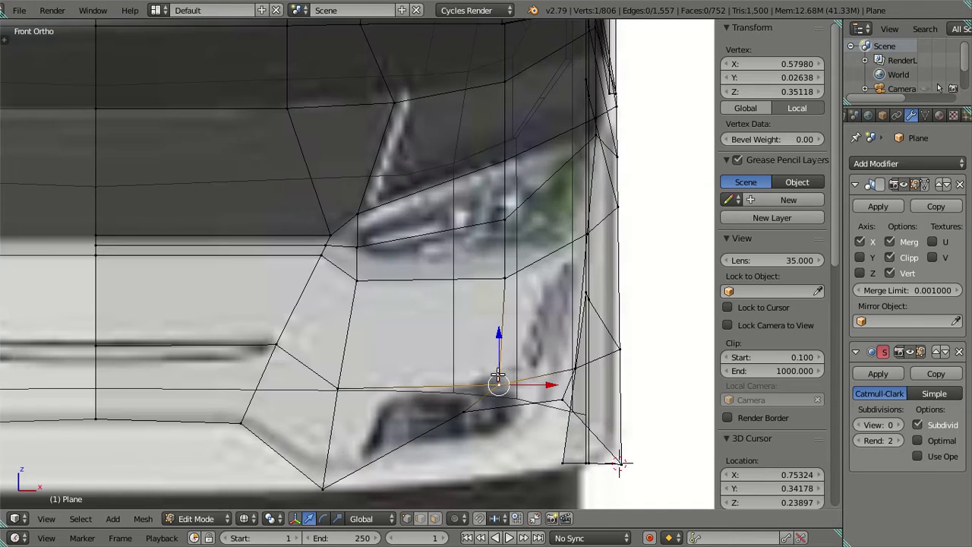
{"action": "key", "text": "z"}
{"action": "right_click", "coordinate": [569, 370], "text": "shift"}
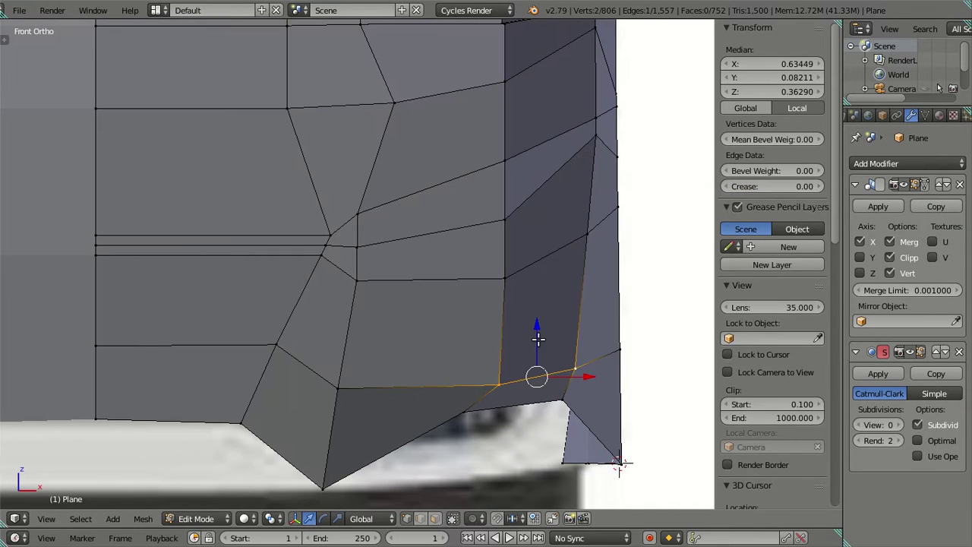
{"action": "key", "text": "g"}
{"action": "key", "text": "z"}
{"action": "left_click", "coordinate": [534, 291]}
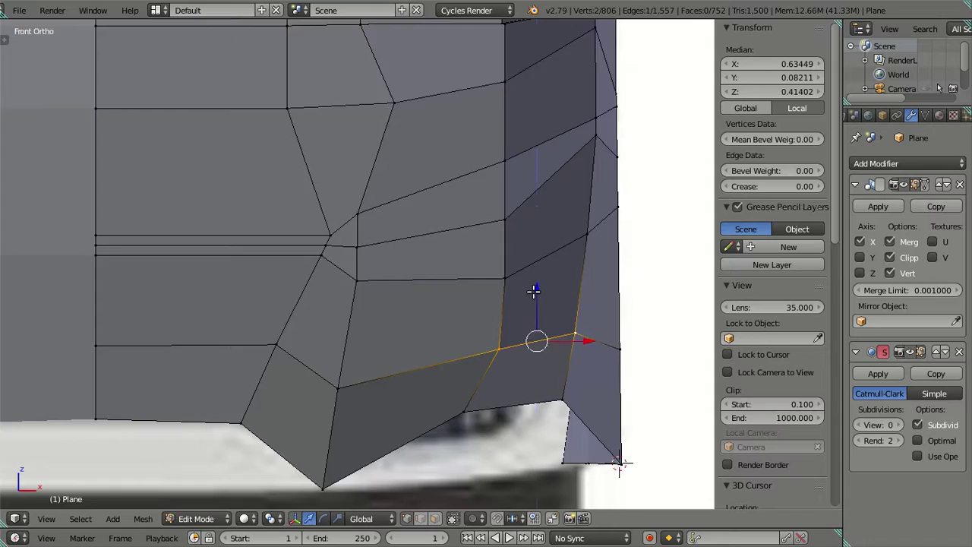
{"action": "key", "text": "z"}
{"action": "key", "text": "a"}
{"action": "key", "text": "z"}
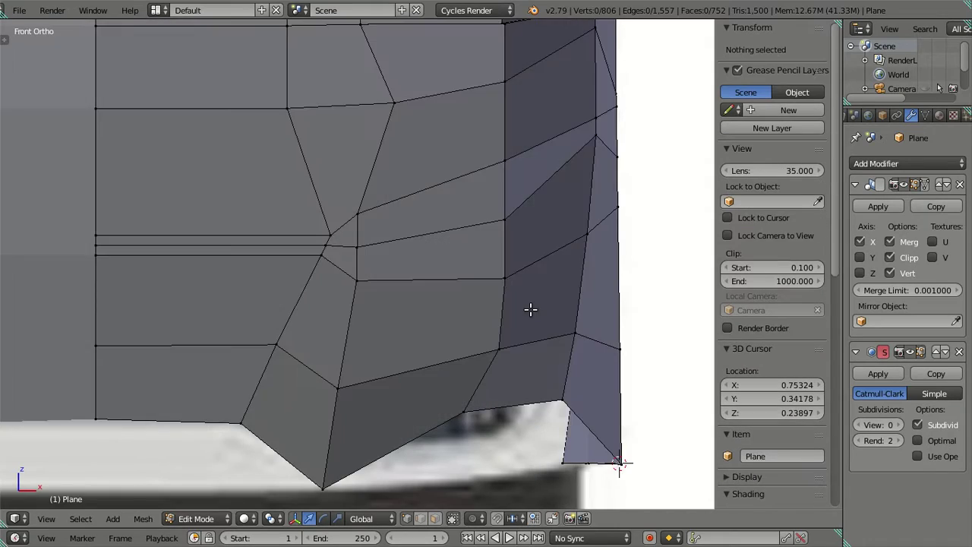
- Move a bumper-corner vertex down to the bumper corner, inspecting it from several angles
{"action": "scroll", "coordinate": [530, 311], "scroll_direction": "down", "scroll_amount": 2}
{"action": "right_click", "coordinate": [459, 323]}
{"action": "mouse_move", "coordinate": [455, 325]}
{"action": "middle_mouse_down"}
{"action": "mouse_move", "coordinate": [346, 347]}
{"action": "mouse_move", "coordinate": [347, 373]}
{"action": "mouse_move", "coordinate": [341, 347]}
{"action": "mouse_move", "coordinate": [462, 341]}
{"action": "mouse_move", "coordinate": [458, 418]}
{"action": "middle_mouse_up"}
{"action": "scroll", "coordinate": [415, 395], "scroll_direction": "up", "scroll_amount": 3}
{"action": "mouse_move", "coordinate": [416, 392]}
{"action": "middle_mouse_down"}
{"action": "mouse_move", "coordinate": [448, 387]}
{"action": "mouse_move", "coordinate": [469, 362]}
{"action": "mouse_move", "coordinate": [511, 386]}
{"action": "mouse_move", "coordinate": [499, 369]}
{"action": "mouse_move", "coordinate": [495, 451]}
{"action": "middle_mouse_up"}
{"action": "key", "text": "g"}
{"action": "left_click", "coordinate": [494, 456]}
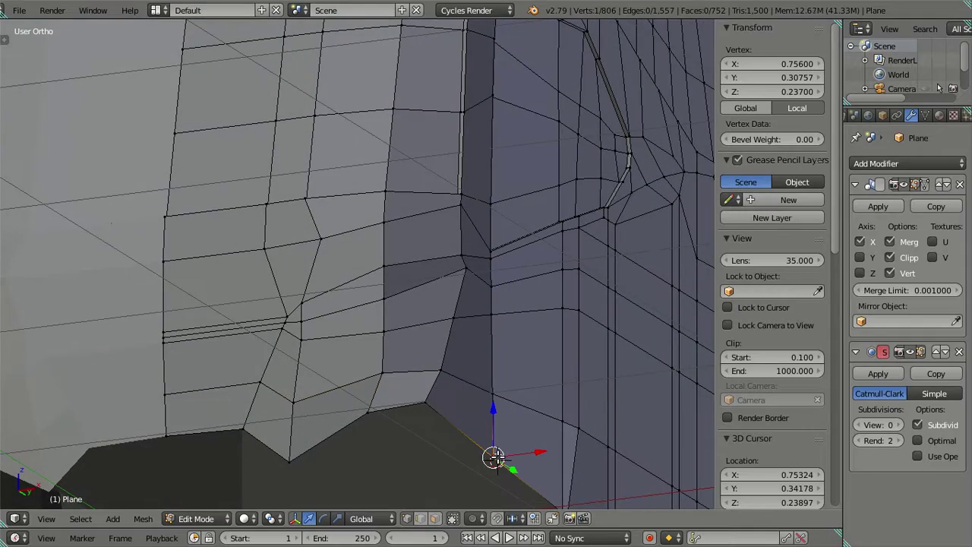
- Try filling a face between two corner vertices, then undo the unwanted face
{"action": "right_click", "coordinate": [290, 460], "text": "shift"}
{"action": "key", "text": "f"}
{"action": "key", "text": "a"}
{"action": "mouse_move", "coordinate": [300, 456]}
{"action": "middle_mouse_down"}
{"action": "mouse_move", "coordinate": [419, 370]}
{"action": "mouse_move", "coordinate": [402, 426]}
{"action": "middle_mouse_up"}
{"action": "key", "text": "ctrl+z"}
{"action": "key", "text": "ctrl+z"}
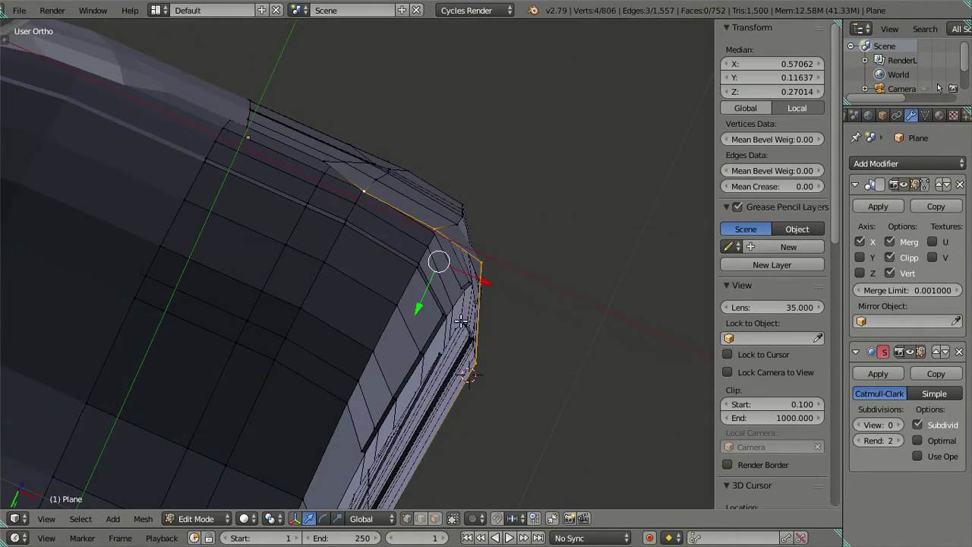
{"action": "scroll", "coordinate": [398, 432], "scroll_direction": "up", "scroll_amount": 3}
{"action": "scroll", "coordinate": [400, 432], "scroll_direction": "down", "scroll_amount": 2}
- Select a corner edge and return to the front view with the reference photo
{"action": "right_click", "coordinate": [387, 428]}
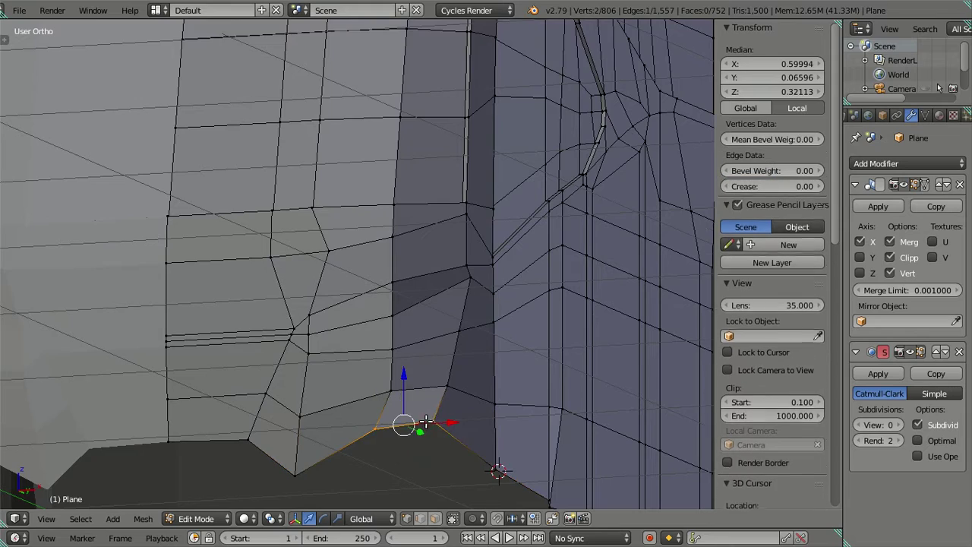
{"action": "middle_click_drag", "start_coordinate": [387, 427], "coordinate": [431, 406]}
{"action": "key", "text": "KP_1"}
{"action": "scroll", "coordinate": [437, 409], "scroll_direction": "up", "scroll_amount": 2}
{"action": "scroll", "coordinate": [448, 412], "scroll_direction": "up", "scroll_amount": 3}
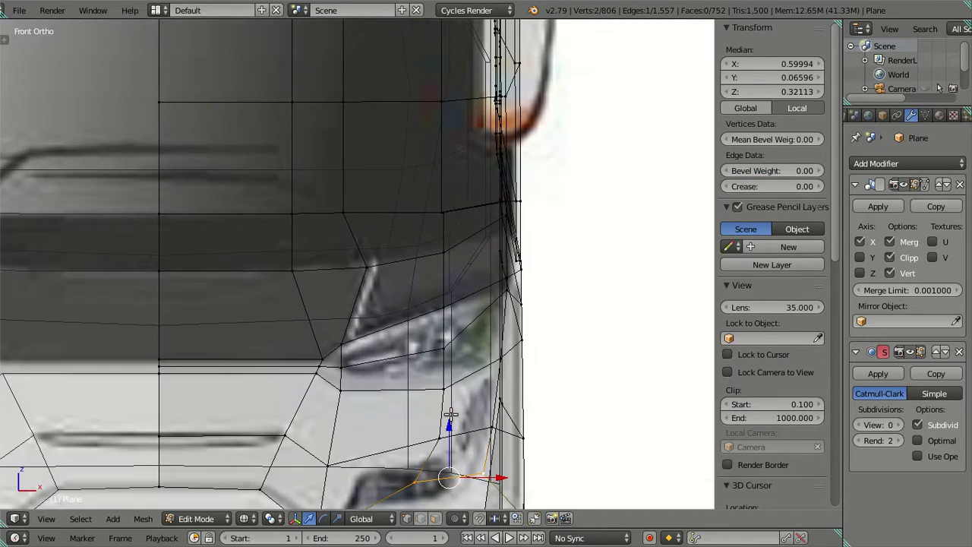
{"action": "scroll", "coordinate": [448, 416], "scroll_direction": "down", "scroll_amount": 2}
{"action": "scroll", "coordinate": [447, 395], "scroll_direction": "down", "scroll_amount": 3}
- Lower the two bumper-corner vertices slightly along Z to 0.29316
{"action": "scroll", "coordinate": [445, 365], "scroll_direction": "down", "scroll_amount": 2}
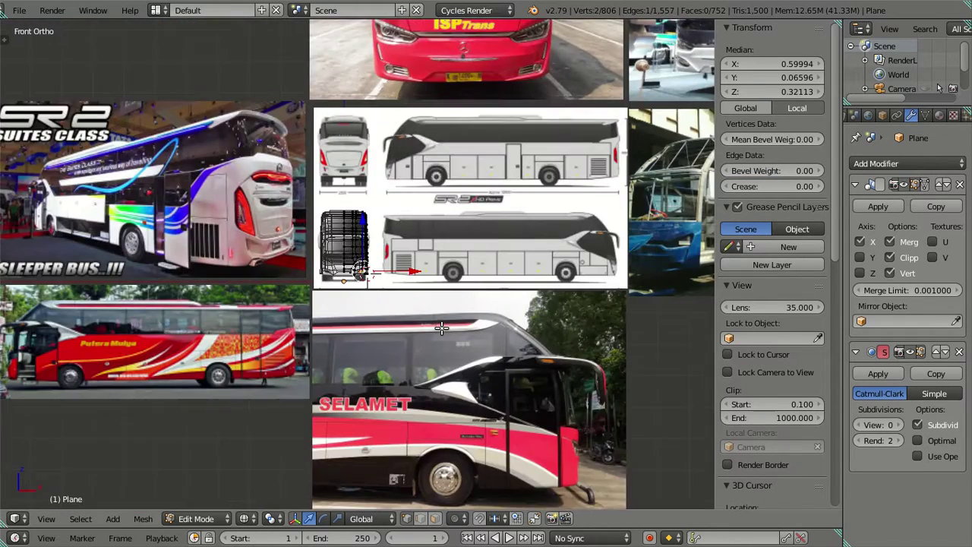
{"action": "scroll", "coordinate": [441, 328], "scroll_direction": "down", "scroll_amount": 1}
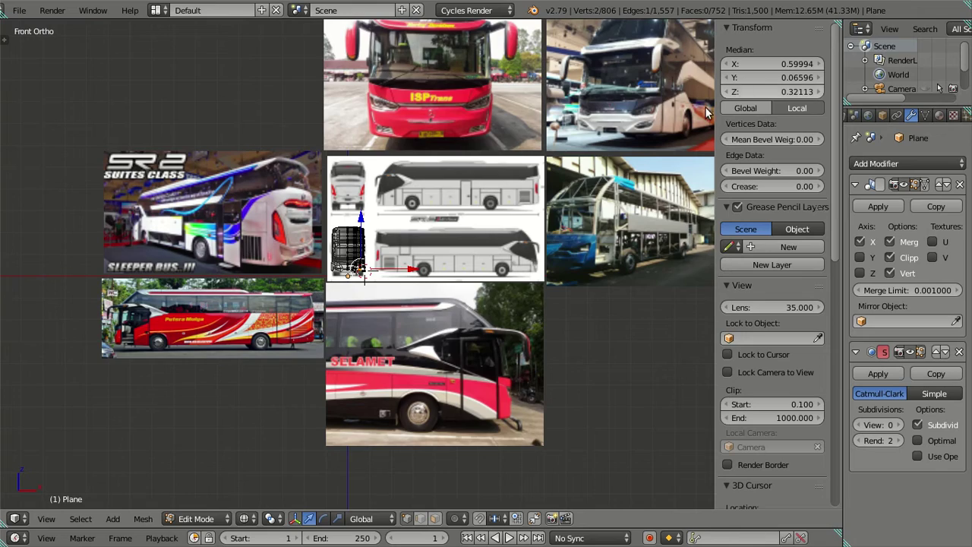
{"action": "scroll", "coordinate": [430, 268], "scroll_direction": "up", "scroll_amount": 4}
{"action": "scroll", "coordinate": [438, 298], "scroll_direction": "down", "scroll_amount": 4}
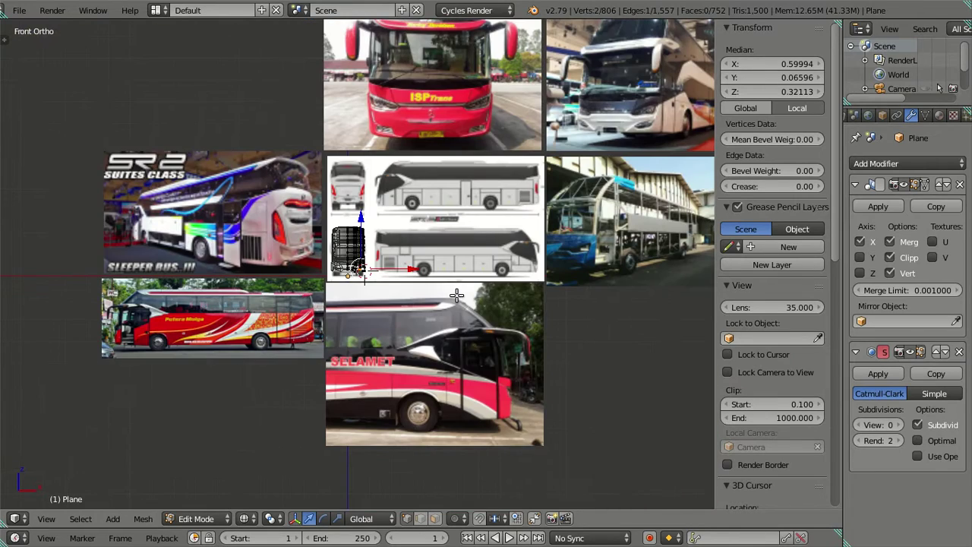
{"action": "scroll", "coordinate": [456, 294], "scroll_direction": "up", "scroll_amount": 4}
{"action": "scroll", "coordinate": [448, 319], "scroll_direction": "up", "scroll_amount": 1}
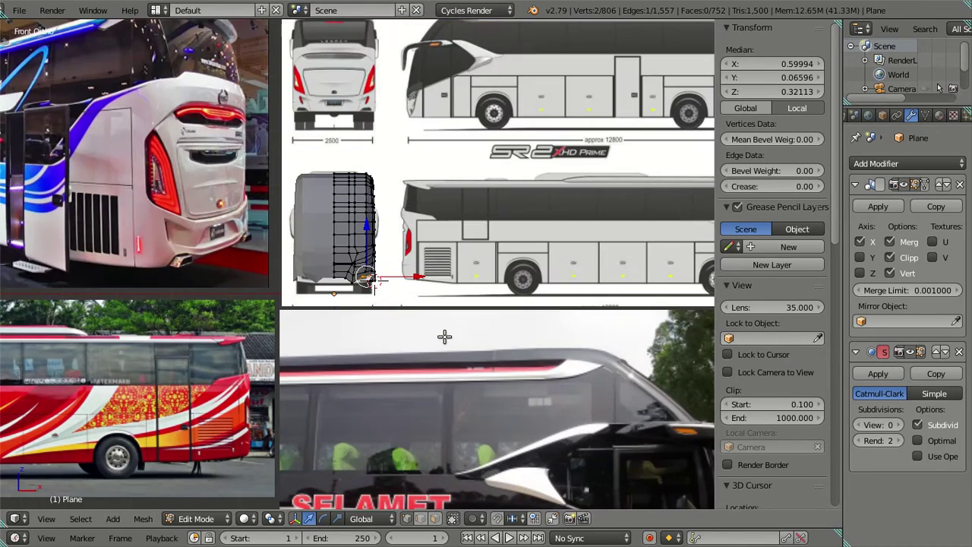
{"action": "scroll", "coordinate": [387, 296], "scroll_direction": "up", "scroll_amount": 6}
{"action": "scroll", "coordinate": [386, 299], "scroll_direction": "up", "scroll_amount": 3}
{"action": "scroll", "coordinate": [400, 332], "scroll_direction": "up", "scroll_amount": 2}
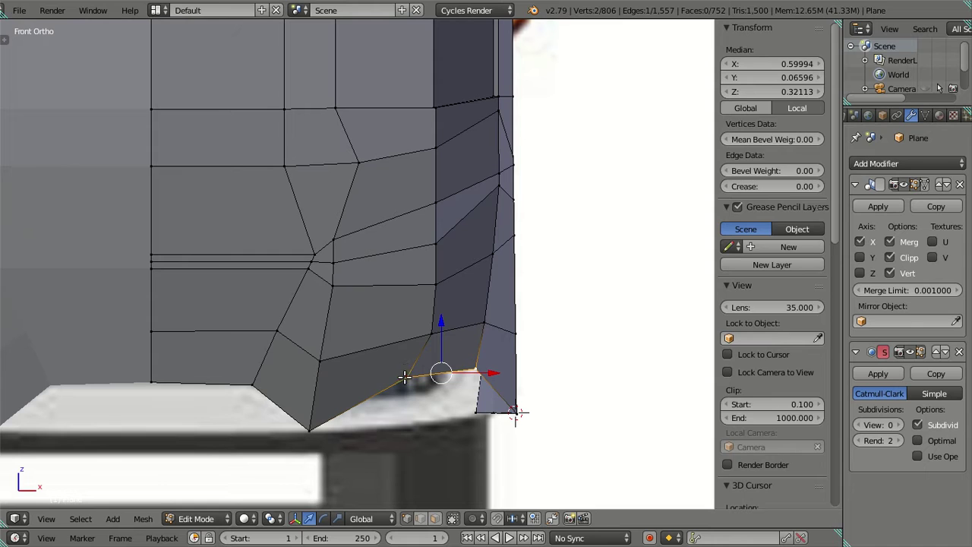
{"action": "right_click", "coordinate": [404, 376]}
{"action": "right_click", "coordinate": [475, 370], "text": "shift"}
{"action": "key", "text": "g"}
{"action": "key", "text": "z"}
{"action": "left_click", "coordinate": [433, 346]}
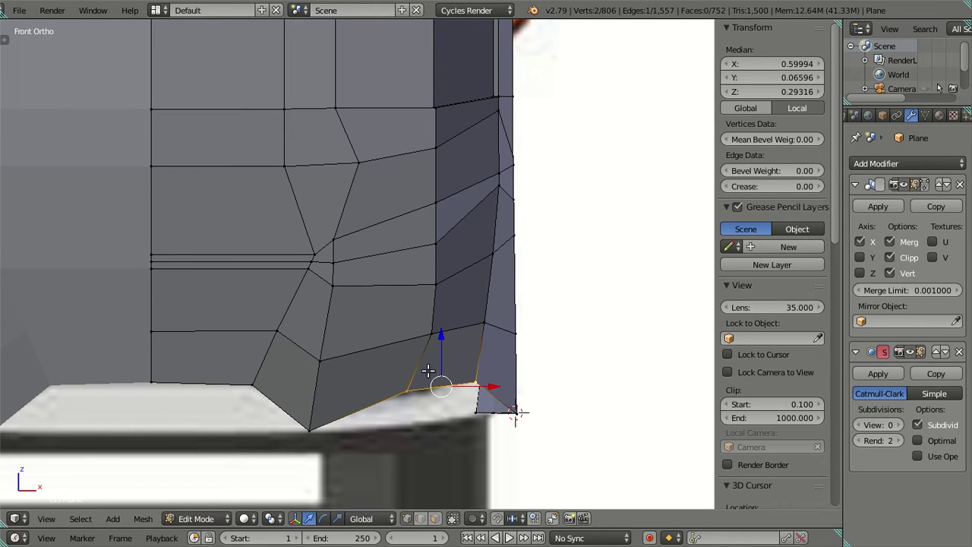
- Shift the left corner vertex along X to 0.45828 to match the front blueprint
{"action": "right_click", "coordinate": [396, 389]}
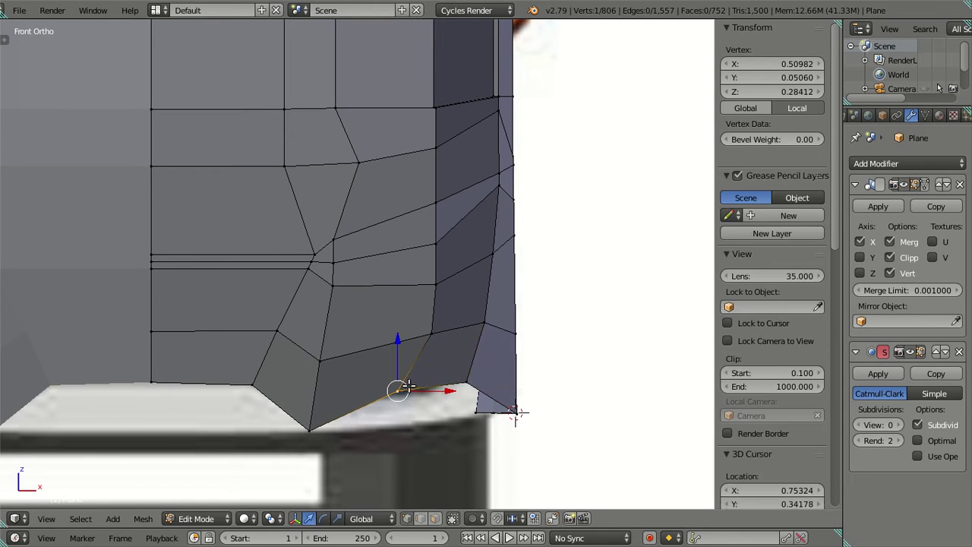
{"action": "key", "text": "g"}
{"action": "key", "text": "x"}
{"action": "left_click", "coordinate": [425, 390]}
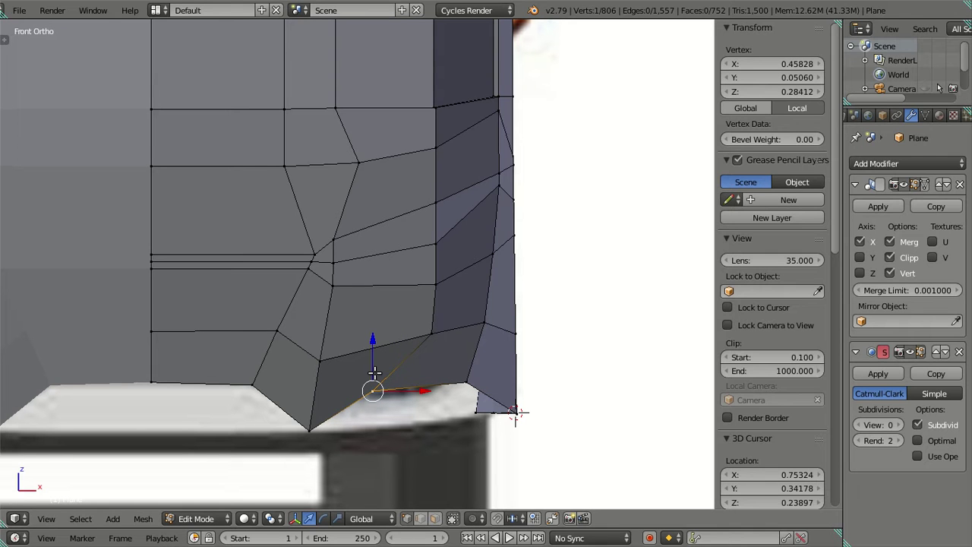
{"action": "key", "text": "a"}
{"action": "scroll", "coordinate": [366, 367], "scroll_direction": "down", "scroll_amount": 3}
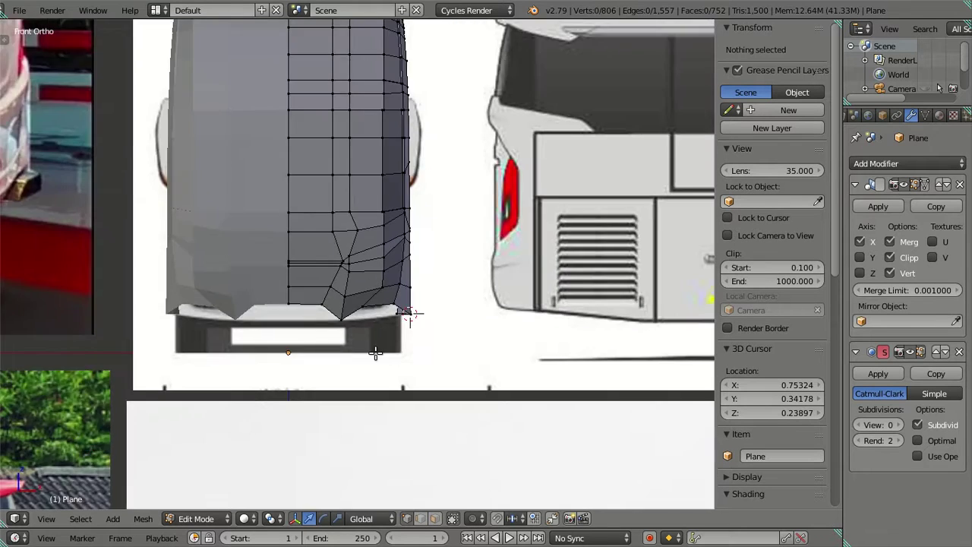
{"action": "scroll", "coordinate": [395, 349], "scroll_direction": "down", "scroll_amount": 8}
{"action": "scroll", "coordinate": [419, 332], "scroll_direction": "down", "scroll_amount": 2}
{"action": "scroll", "coordinate": [419, 332], "scroll_direction": "up", "scroll_amount": 1}
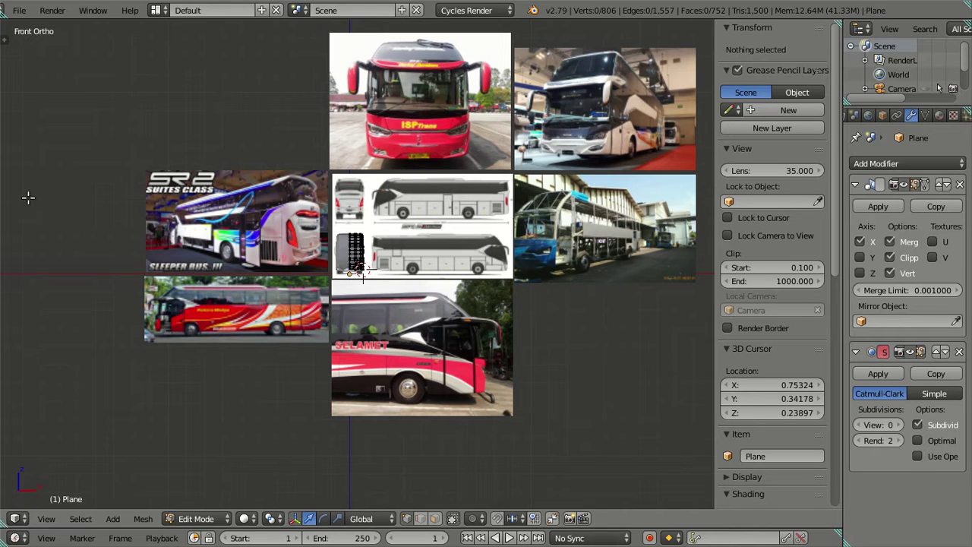
- Minimize Blender and open the 66110405 bus front photo from the desktop in Image Viewer
{"action": "left_click", "coordinate": [93, 10]}
{"action": "left_click", "coordinate": [95, 26]}
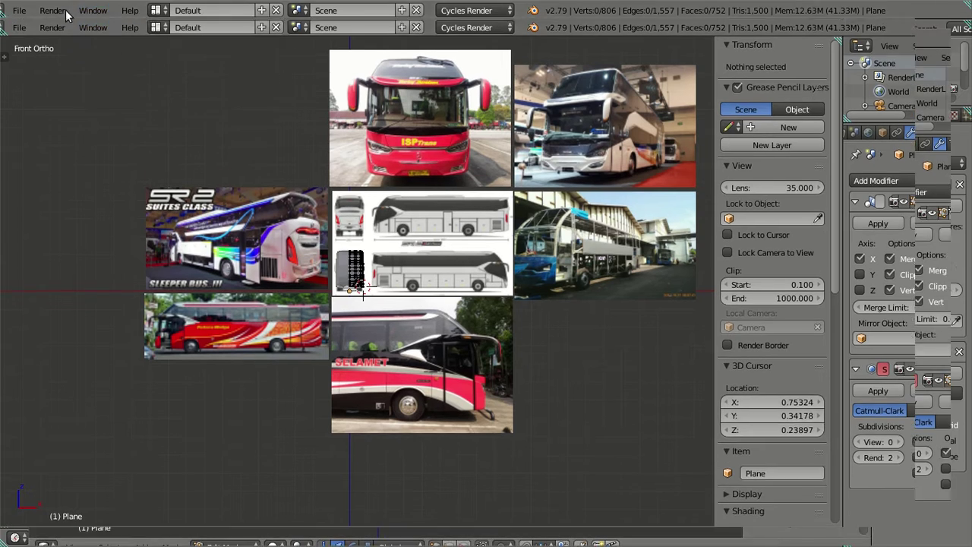
{"action": "left_click", "coordinate": [30, 8]}
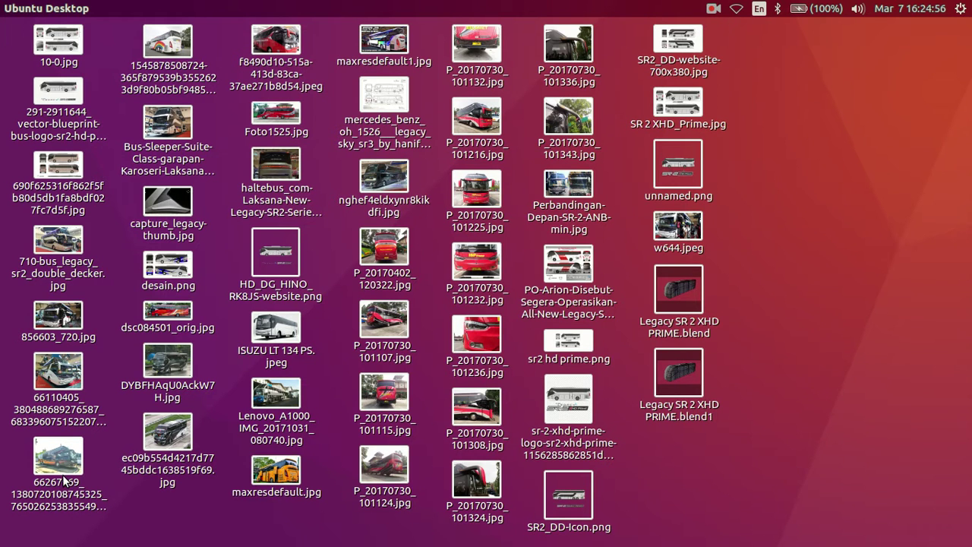
{"action": "left_click", "coordinate": [68, 369]}
{"action": "double_click", "coordinate": [68, 369]}
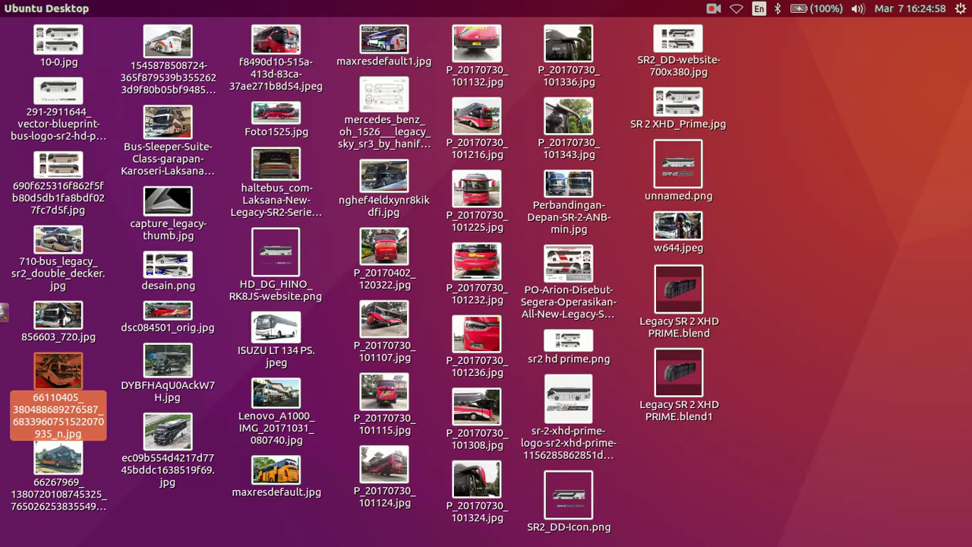
- Zoom and pan the photo onto the headlights, Laksana badge and foglight recess
{"action": "scroll", "coordinate": [529, 422], "scroll_direction": "up", "scroll_amount": 2}
{"action": "scroll", "coordinate": [516, 419], "scroll_direction": "up", "scroll_amount": 2}
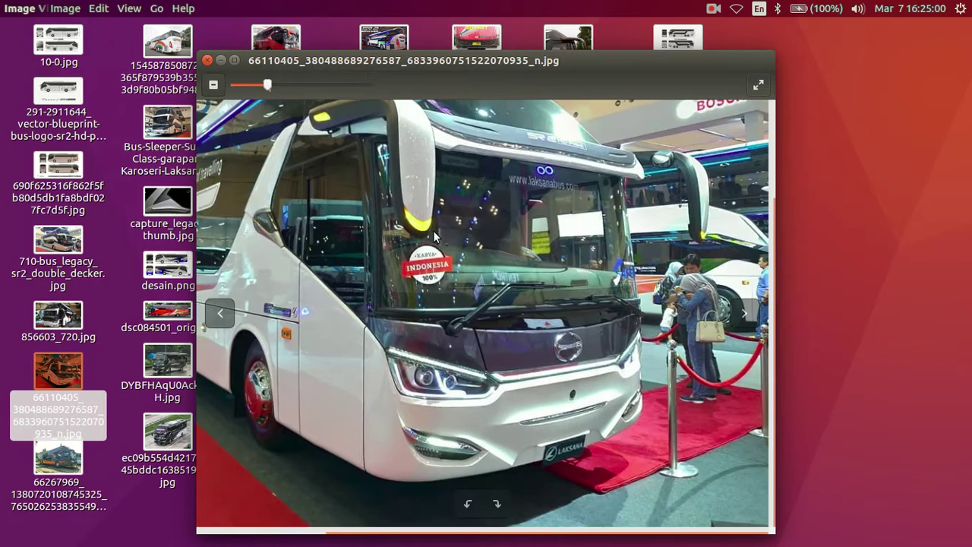
{"action": "scroll", "coordinate": [445, 413], "scroll_direction": "up", "scroll_amount": 1}
{"action": "scroll", "coordinate": [463, 418], "scroll_direction": "up", "scroll_amount": 1}
{"action": "scroll", "coordinate": [460, 395], "scroll_direction": "up", "scroll_amount": 1}
{"action": "scroll", "coordinate": [456, 348], "scroll_direction": "up", "scroll_amount": 1}
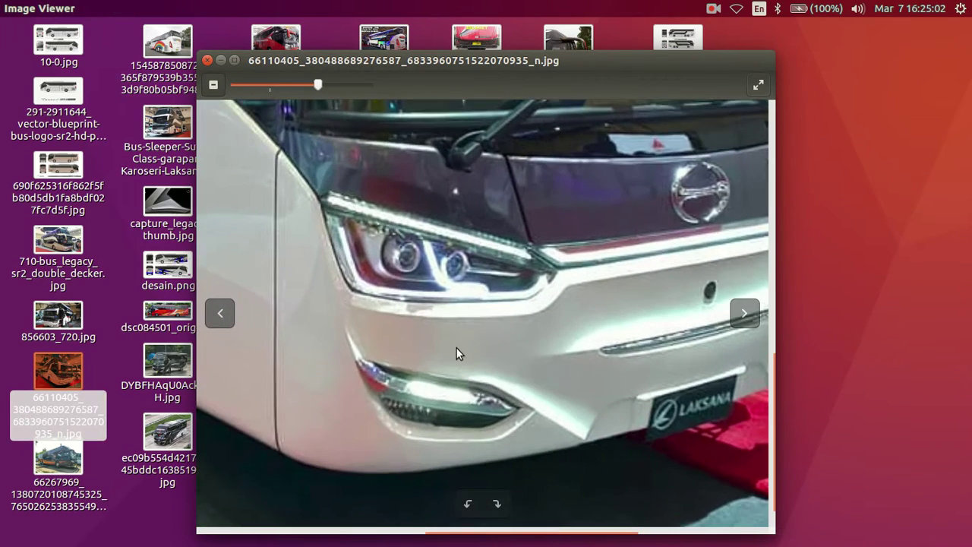
{"action": "scroll", "coordinate": [462, 362], "scroll_direction": "up", "scroll_amount": 1}
{"action": "scroll", "coordinate": [461, 365], "scroll_direction": "up", "scroll_amount": 1}
{"action": "scroll", "coordinate": [462, 363], "scroll_direction": "down", "scroll_amount": 1}
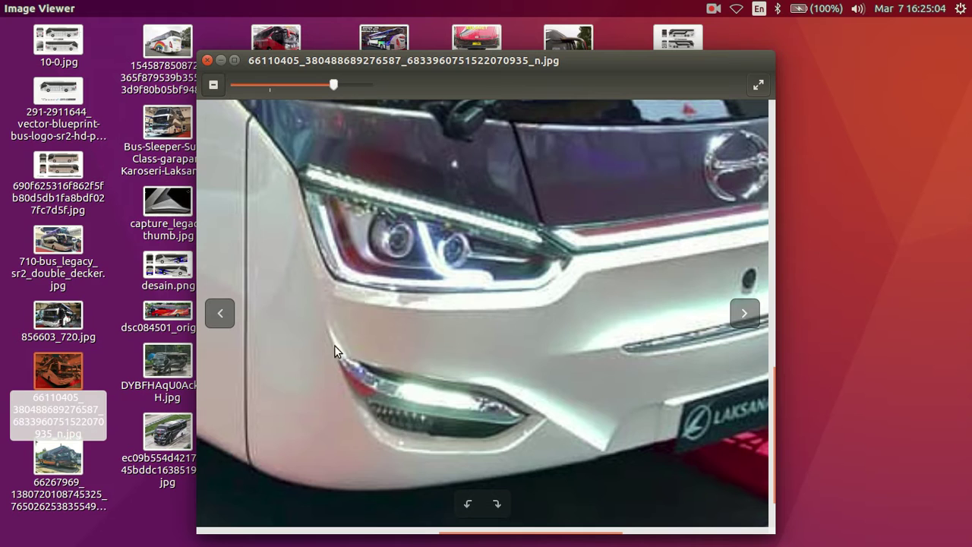
{"action": "scroll", "coordinate": [316, 211], "scroll_direction": "down", "scroll_amount": 1}
{"action": "left_click_drag", "start_coordinate": [317, 211], "coordinate": [362, 193]}
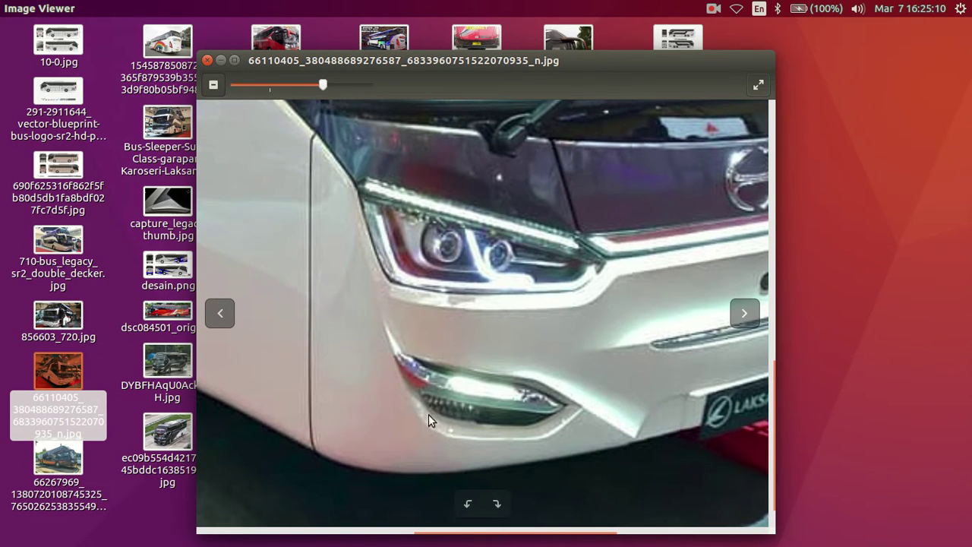
{"action": "left_click", "coordinate": [107, 361]}
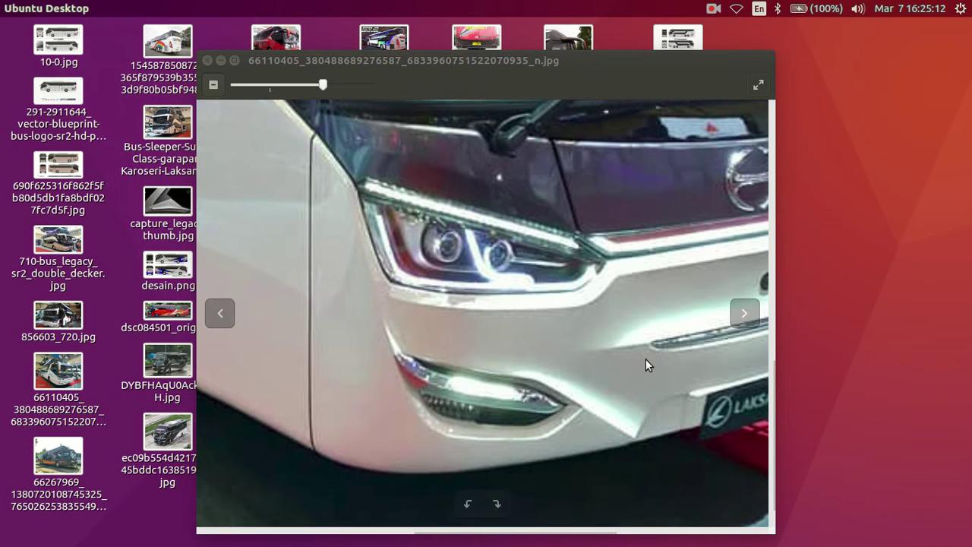
{"action": "mouse_move", "coordinate": [618, 411]}
{"action": "left_mouse_down"}
{"action": "mouse_move", "coordinate": [378, 388]}
{"action": "mouse_move", "coordinate": [477, 379]}
{"action": "mouse_move", "coordinate": [596, 385]}
{"action": "mouse_move", "coordinate": [519, 393]}
{"action": "left_mouse_up"}
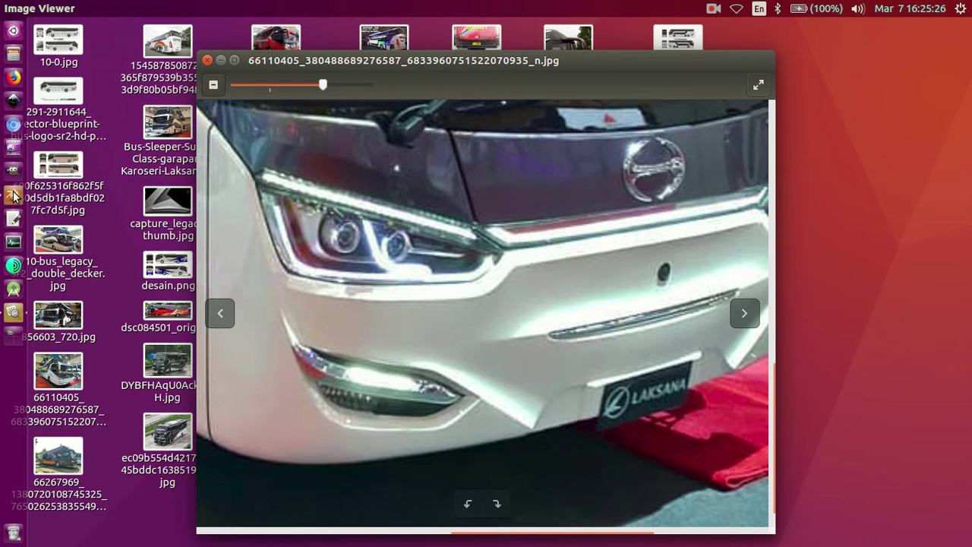
{"action": "left_click", "coordinate": [14, 196]}
- In right side view, move the windscreen-corner vertex vertically to match the side reference
{"action": "middle_click_drag", "start_coordinate": [440, 319], "coordinate": [441, 311]}
{"action": "scroll", "coordinate": [373, 310], "scroll_direction": "up", "scroll_amount": 2}
{"action": "scroll", "coordinate": [372, 292], "scroll_direction": "up", "scroll_amount": 4}
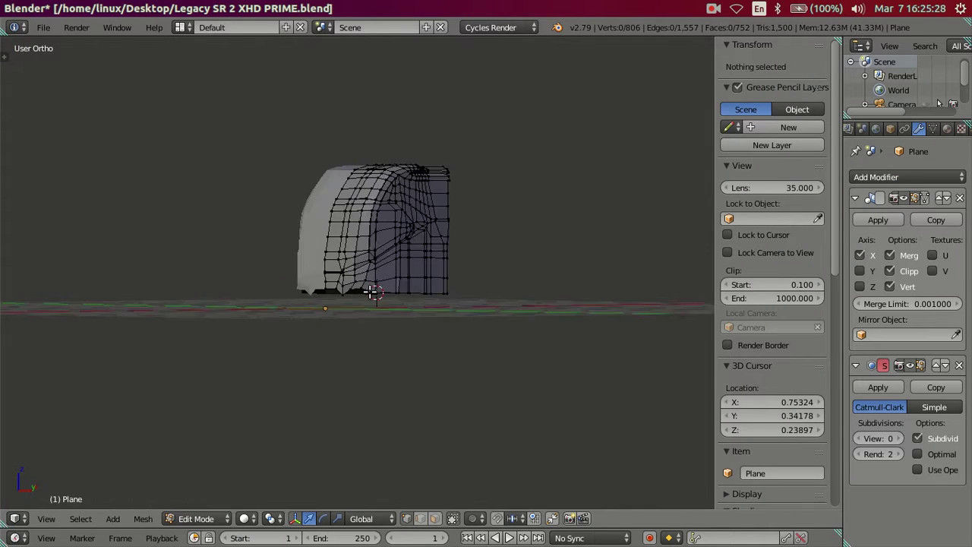
{"action": "scroll", "coordinate": [373, 293], "scroll_direction": "up", "scroll_amount": 3}
{"action": "scroll", "coordinate": [410, 304], "scroll_direction": "up", "scroll_amount": 2}
{"action": "scroll", "coordinate": [408, 301], "scroll_direction": "down", "scroll_amount": 3}
{"action": "scroll", "coordinate": [493, 319], "scroll_direction": "down", "scroll_amount": 2}
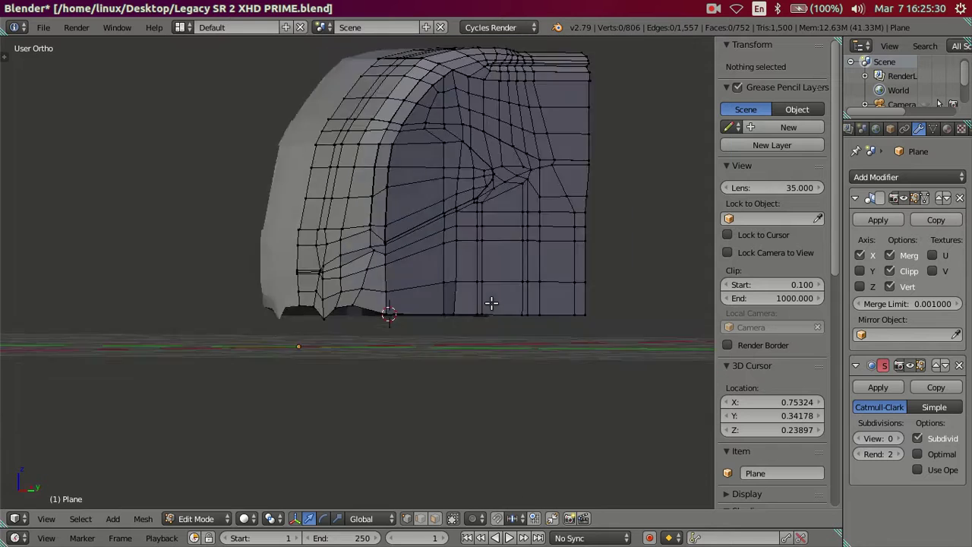
{"action": "key", "text": "KP_3"}
{"action": "scroll", "coordinate": [456, 256], "scroll_direction": "up", "scroll_amount": 3}
{"action": "scroll", "coordinate": [311, 255], "scroll_direction": "up", "scroll_amount": 2}
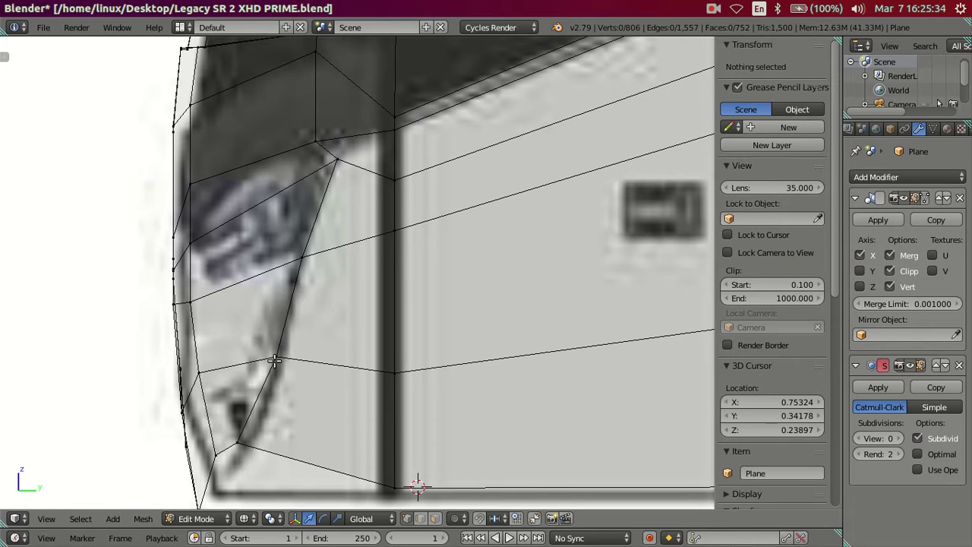
{"action": "scroll", "coordinate": [320, 238], "scroll_direction": "down", "scroll_amount": 1}
{"action": "scroll", "coordinate": [362, 215], "scroll_direction": "up", "scroll_amount": 1}
{"action": "scroll", "coordinate": [386, 330], "scroll_direction": "up", "scroll_amount": 2, "text": "shift"}
{"action": "right_click", "coordinate": [406, 251]}
{"action": "key", "text": "g"}
{"action": "key", "text": "z"}
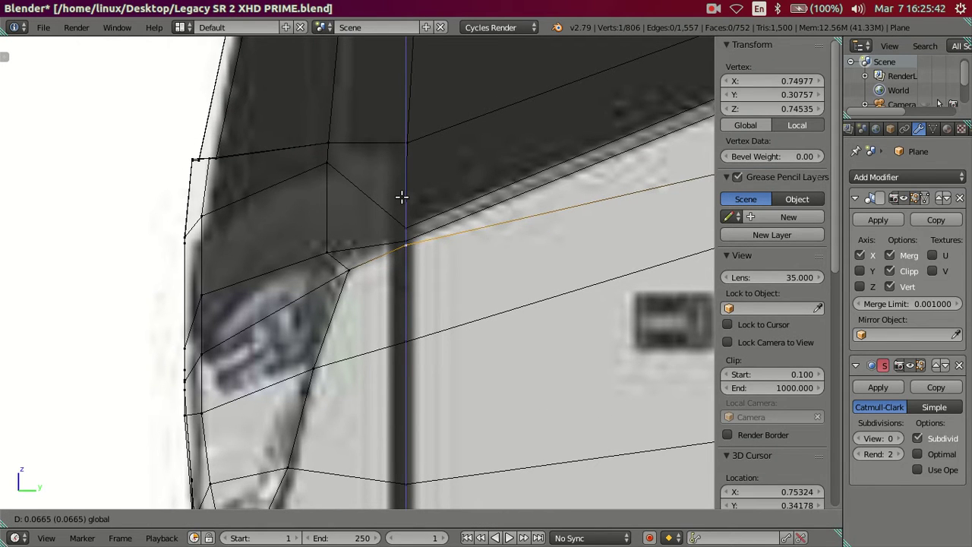
{"action": "left_click", "coordinate": [402, 201]}
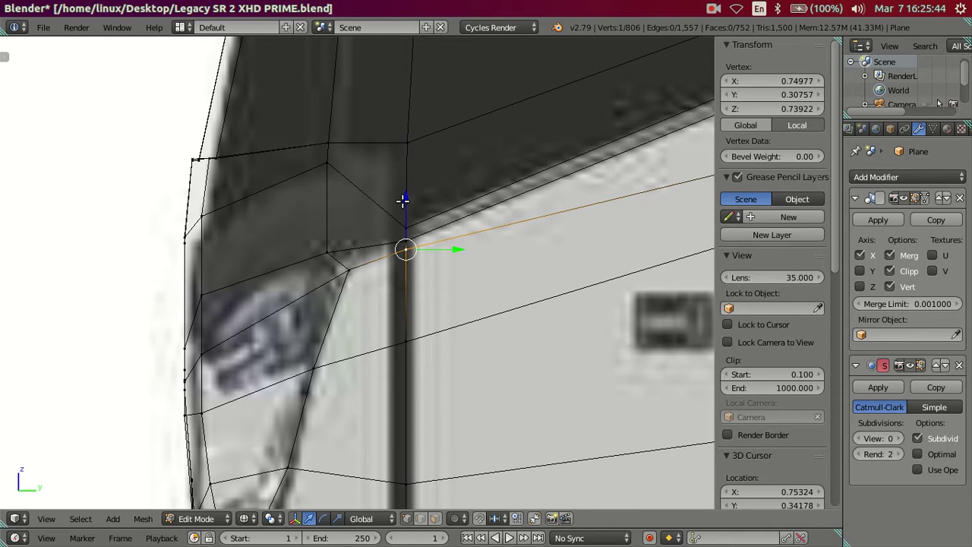
{"action": "key", "text": "a"}
{"action": "key", "text": "z"}
- In front view, nudge the front-corner vertex along X to 0.71580
{"action": "mouse_move", "coordinate": [385, 260]}
{"action": "middle_mouse_down"}
{"action": "mouse_move", "coordinate": [445, 303]}
{"action": "mouse_move", "coordinate": [559, 266]}
{"action": "mouse_move", "coordinate": [569, 260]}
{"action": "mouse_move", "coordinate": [557, 232]}
{"action": "mouse_move", "coordinate": [460, 250]}
{"action": "mouse_move", "coordinate": [408, 272]}
{"action": "mouse_move", "coordinate": [311, 249]}
{"action": "mouse_move", "coordinate": [507, 294]}
{"action": "middle_mouse_up"}
{"action": "key", "text": "KP_1"}
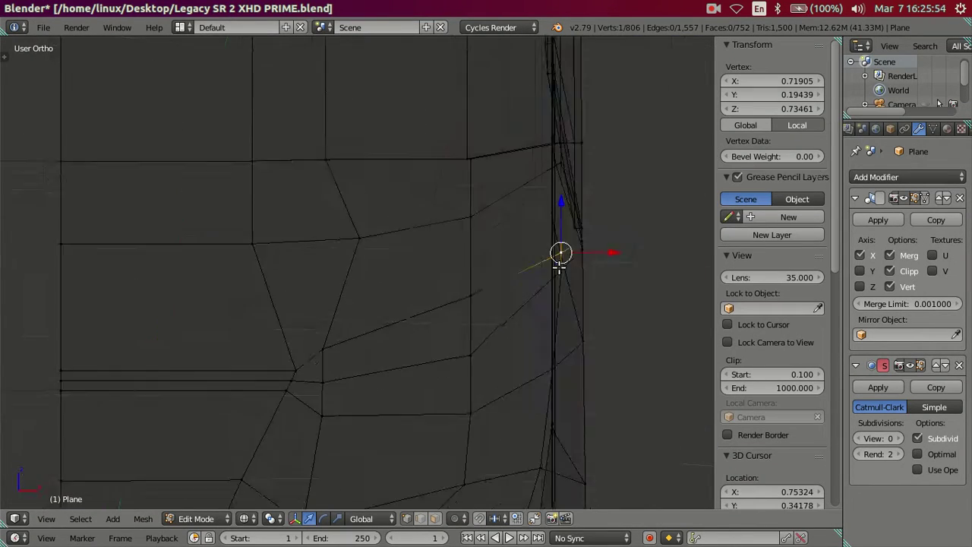
{"action": "key", "text": "z"}
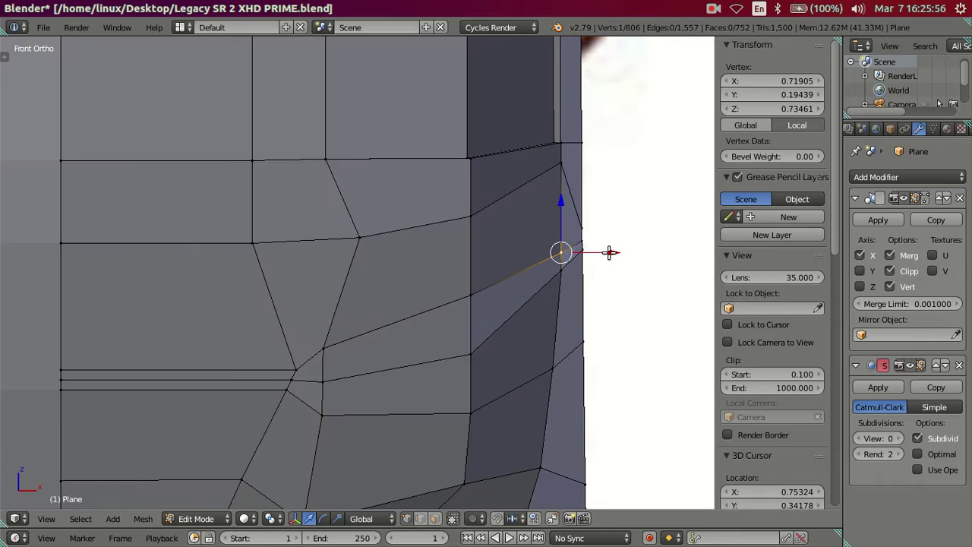
{"action": "left_click_drag", "start_coordinate": [609, 253], "coordinate": [603, 249]}
{"action": "left_click", "coordinate": [603, 250]}
{"action": "mouse_move", "coordinate": [602, 250]}
{"action": "middle_mouse_down"}
{"action": "mouse_move", "coordinate": [578, 147]}
{"action": "mouse_move", "coordinate": [352, 330]}
{"action": "mouse_move", "coordinate": [529, 354]}
{"action": "middle_mouse_up"}
{"action": "scroll", "coordinate": [577, 146], "scroll_direction": "up", "scroll_amount": 2}
{"action": "key", "text": "g"}
{"action": "key", "text": "x"}
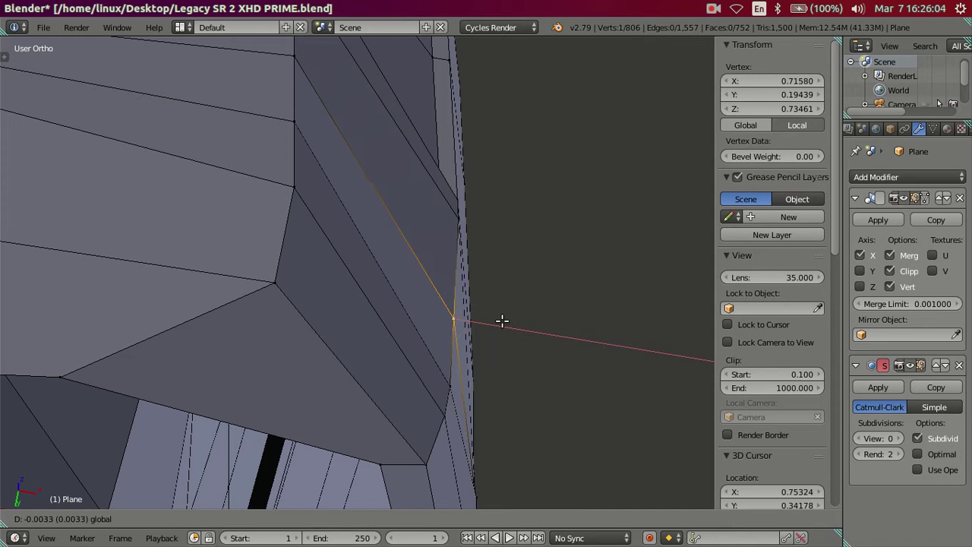
{"action": "left_click", "coordinate": [504, 324]}
{"action": "key", "text": "a"}
- Return to Object Mode and view the whole bus from the right side
{"action": "mouse_move", "coordinate": [504, 323]}
{"action": "middle_mouse_down"}
{"action": "mouse_move", "coordinate": [384, 335]}
{"action": "mouse_move", "coordinate": [305, 362]}
{"action": "mouse_move", "coordinate": [325, 455]}
{"action": "middle_mouse_up"}
{"action": "key", "text": "Tab"}
{"action": "scroll", "coordinate": [384, 467], "scroll_direction": "up", "scroll_amount": 3}
{"action": "mouse_move", "coordinate": [383, 467]}
{"action": "middle_mouse_down"}
{"action": "mouse_move", "coordinate": [347, 429]}
{"action": "mouse_move", "coordinate": [376, 357]}
{"action": "middle_mouse_up"}
{"action": "scroll", "coordinate": [376, 357], "scroll_direction": "down", "scroll_amount": 2}
{"action": "key", "text": "KP_3"}
- Switch the mesh to wireframe and bring the bus front photo back up for comparison
{"action": "key", "text": "z"}
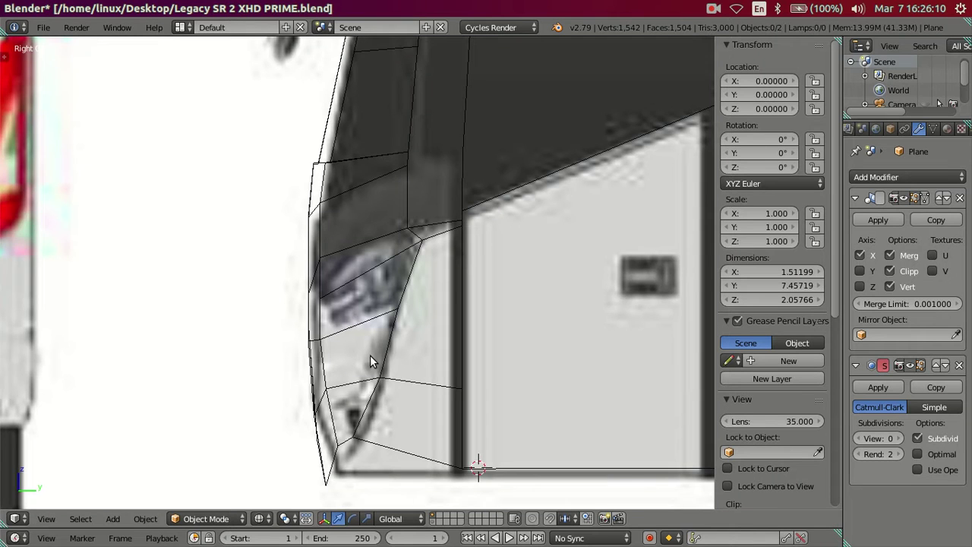
{"action": "scroll", "coordinate": [369, 354], "scroll_direction": "up", "scroll_amount": 1}
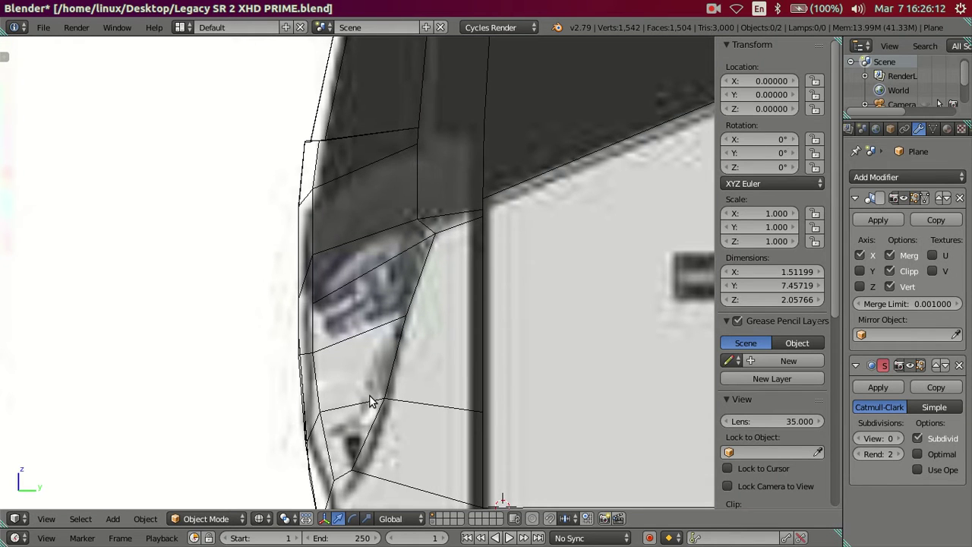
{"action": "scroll", "coordinate": [334, 368], "scroll_direction": "down", "scroll_amount": 3}
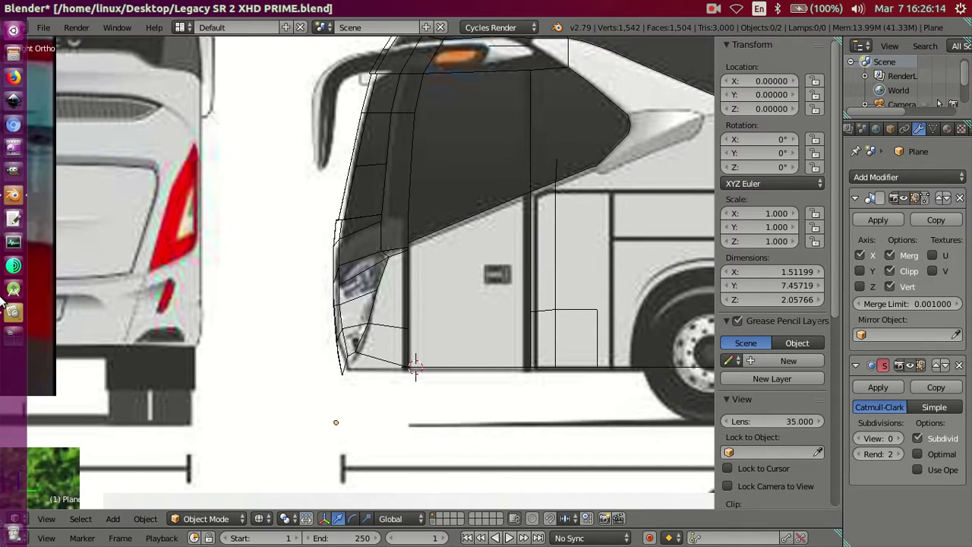
{"action": "left_click", "coordinate": [13, 313]}
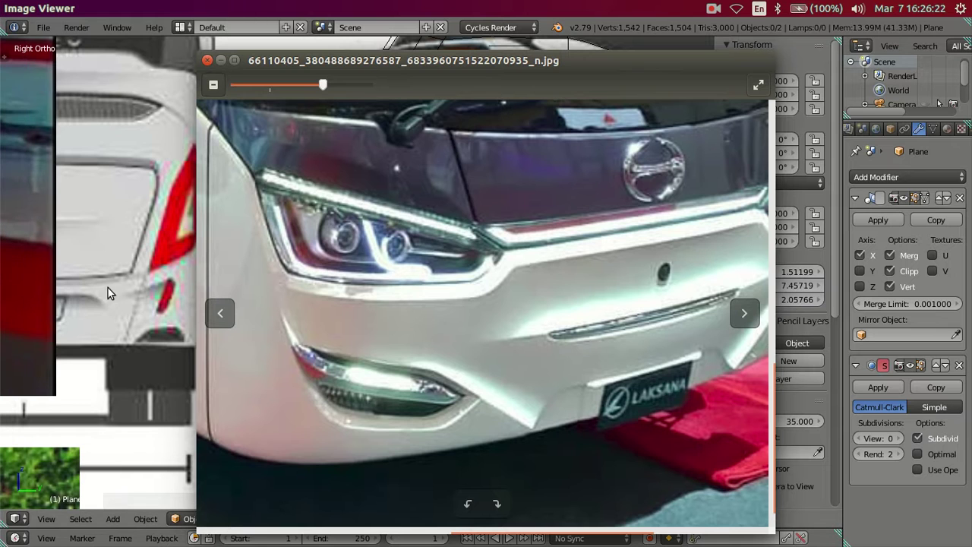
- Back in Blender, zoom the front view onto the lower bumper corner and enter Edit Mode
{"action": "mouse_move", "coordinate": [117, 271]}
{"action": "middle_mouse_down"}
{"action": "mouse_move", "coordinate": [227, 284]}
{"action": "mouse_move", "coordinate": [296, 277]}
{"action": "middle_mouse_up"}
{"action": "key", "text": "KP_1"}
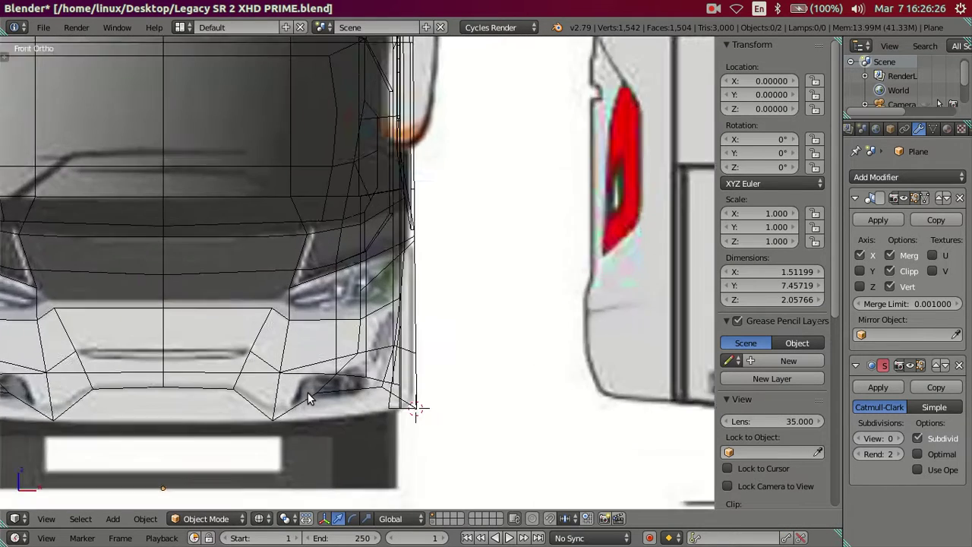
{"action": "scroll", "coordinate": [327, 380], "scroll_direction": "up", "scroll_amount": 2}
{"action": "scroll", "coordinate": [349, 331], "scroll_direction": "up", "scroll_amount": 1}
{"action": "scroll", "coordinate": [336, 383], "scroll_direction": "up", "scroll_amount": 2}
{"action": "scroll", "coordinate": [366, 349], "scroll_direction": "up", "scroll_amount": 2}
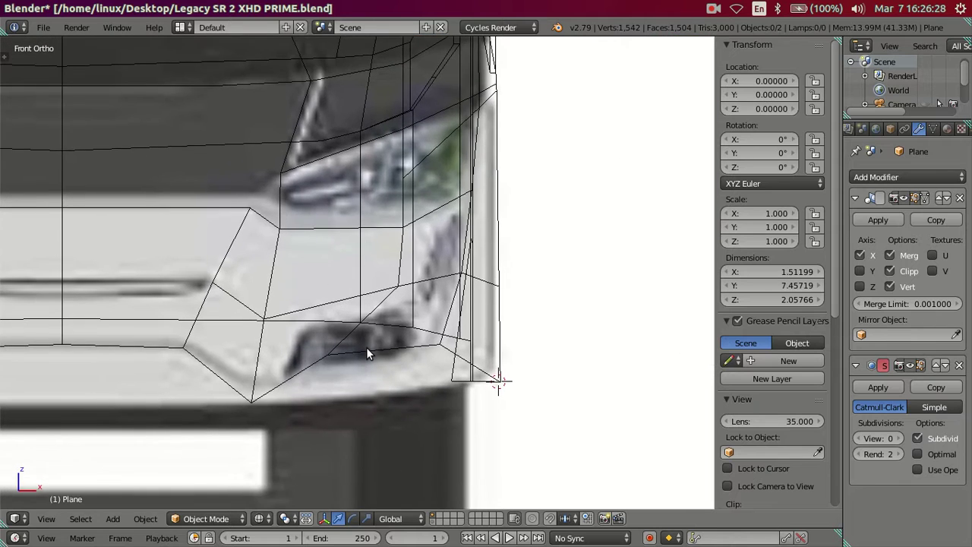
{"action": "key", "text": "z"}
{"action": "key", "text": "z"}
{"action": "key", "text": "z"}
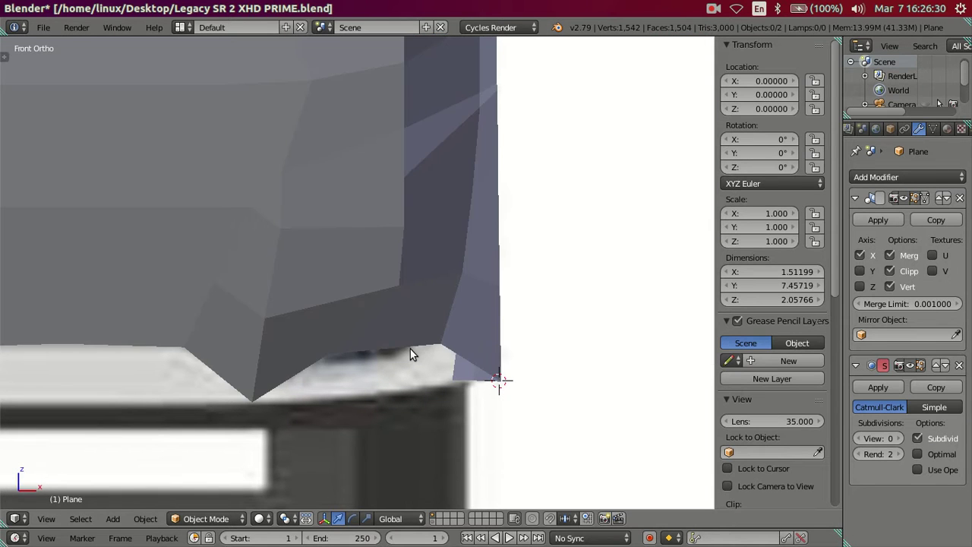
{"action": "key", "text": "Tab"}
{"action": "key", "text": "z"}
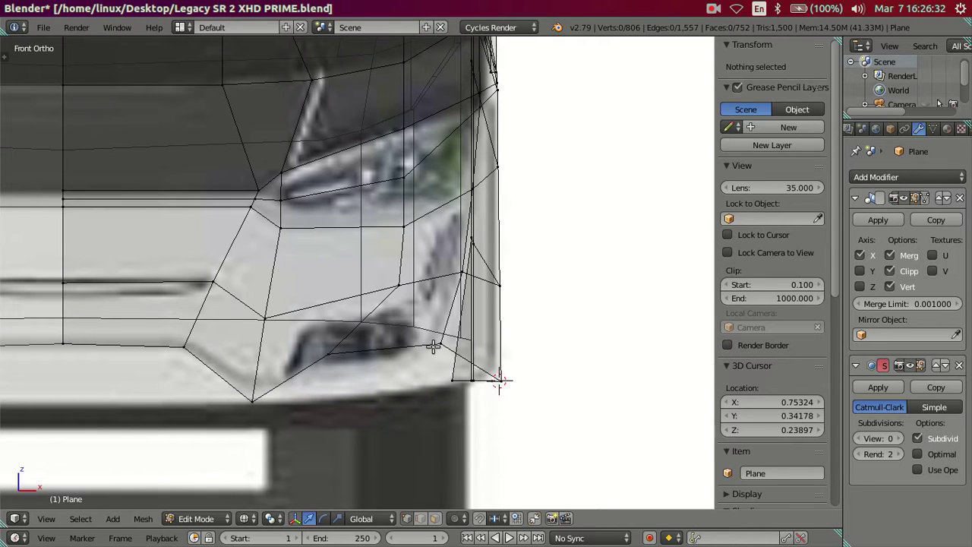
- Raise the two bumper edges beside the foglight recess slightly
{"action": "right_click", "coordinate": [433, 346]}
{"action": "right_click", "coordinate": [340, 354]}
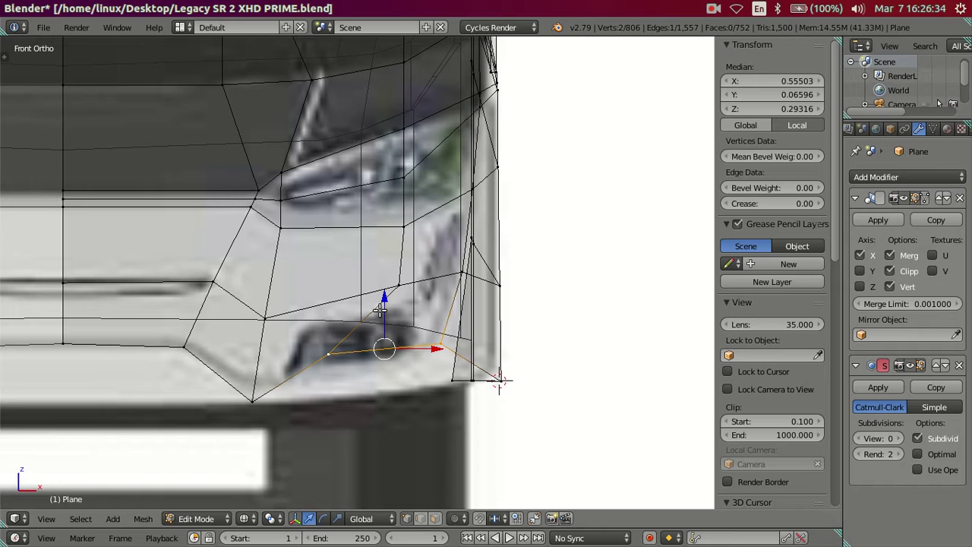
{"action": "left_click_drag", "start_coordinate": [379, 310], "coordinate": [385, 275]}
{"action": "left_click", "coordinate": [385, 276]}
{"action": "key", "text": "a"}
{"action": "key", "text": "z"}
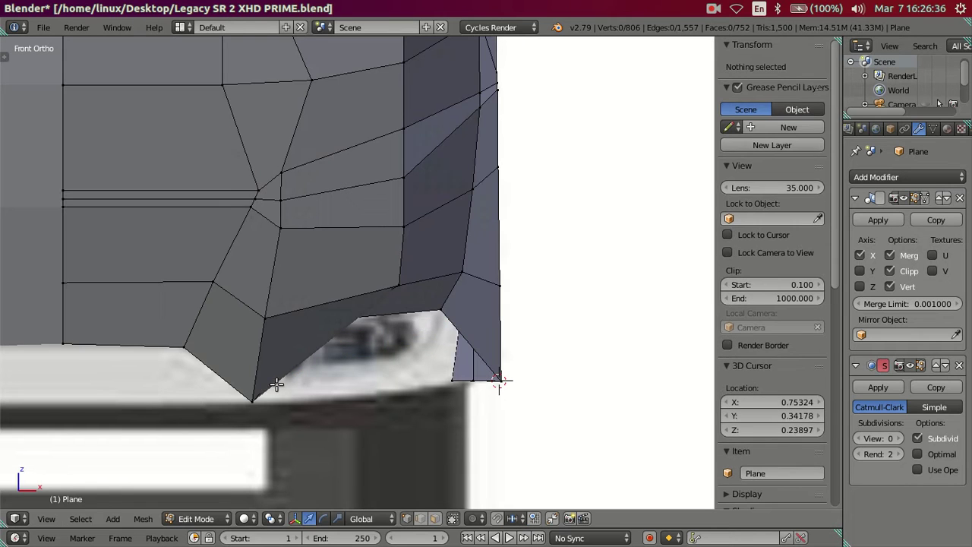
- Raise the bumper-point vertices vertically, then place the bus front photo beside Blender
{"action": "right_click", "coordinate": [252, 400]}
{"action": "key", "text": "g"}
{"action": "key", "text": "z"}
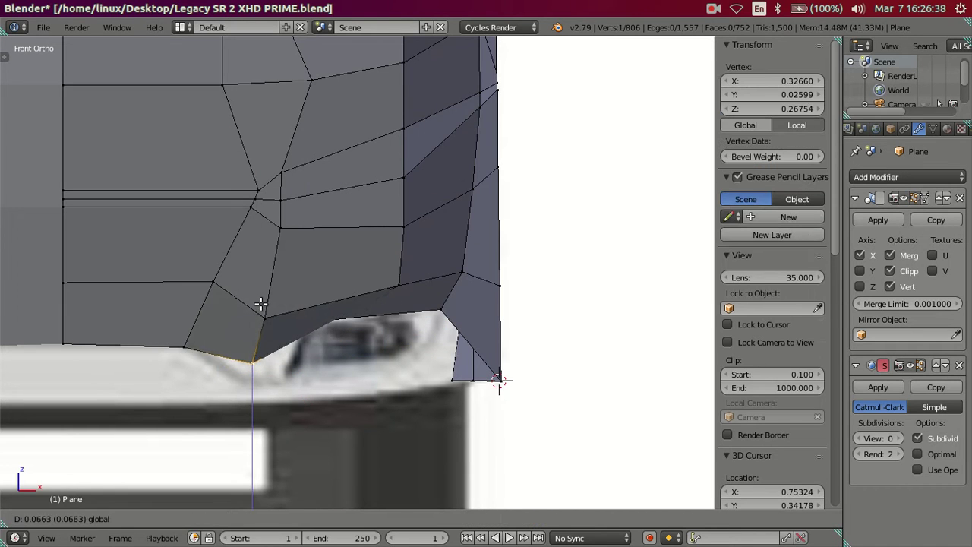
{"action": "left_click", "coordinate": [261, 306]}
{"action": "key", "text": "z"}
{"action": "right_click", "coordinate": [262, 311], "text": "shift"}
{"action": "key", "text": "g"}
{"action": "key", "text": "z"}
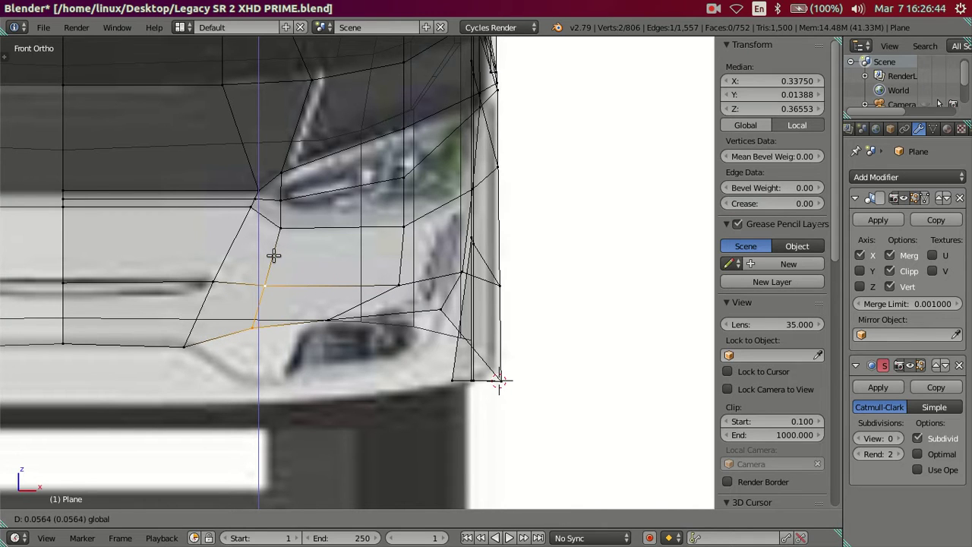
{"action": "left_click", "coordinate": [273, 256]}
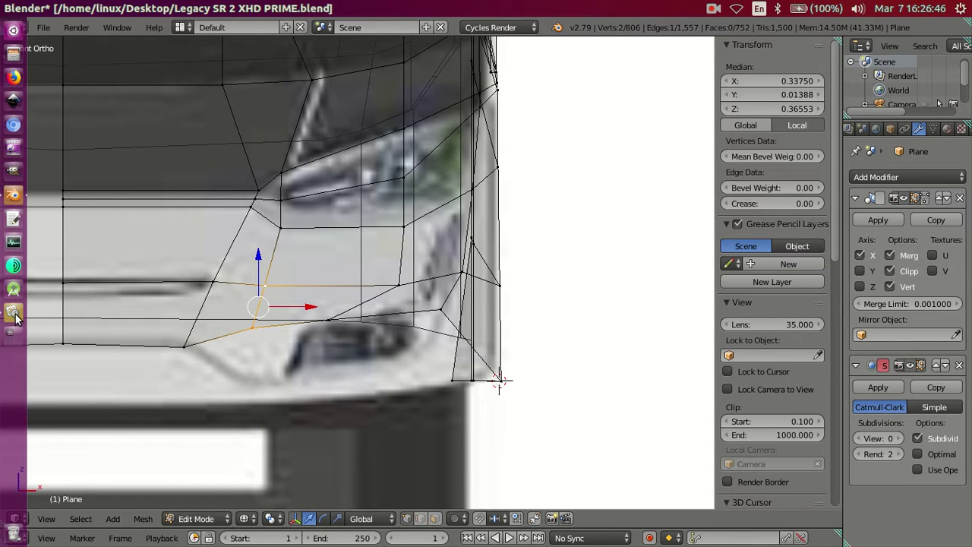
{"action": "left_click", "coordinate": [15, 314]}
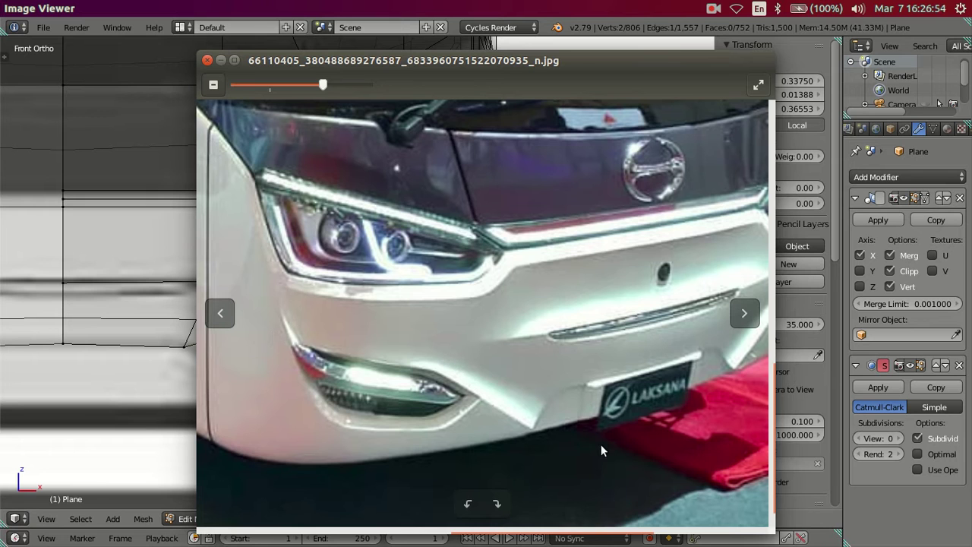
{"action": "left_click_drag", "start_coordinate": [367, 59], "coordinate": [650, 38]}
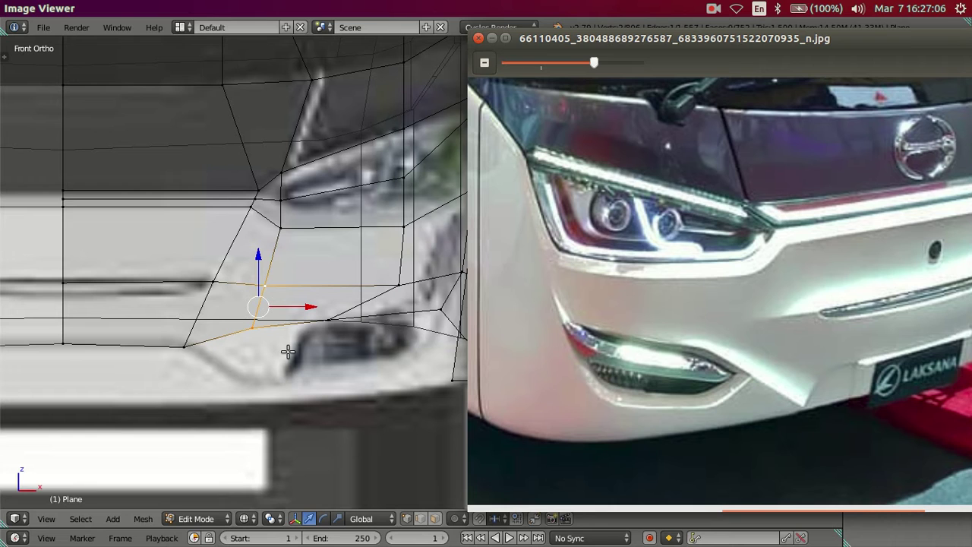
- Adjust the vertices beside and above the foglight recess, raising one and shifting another left
{"action": "right_click", "coordinate": [259, 328]}
{"action": "key", "text": "g"}
{"action": "key", "text": "z"}
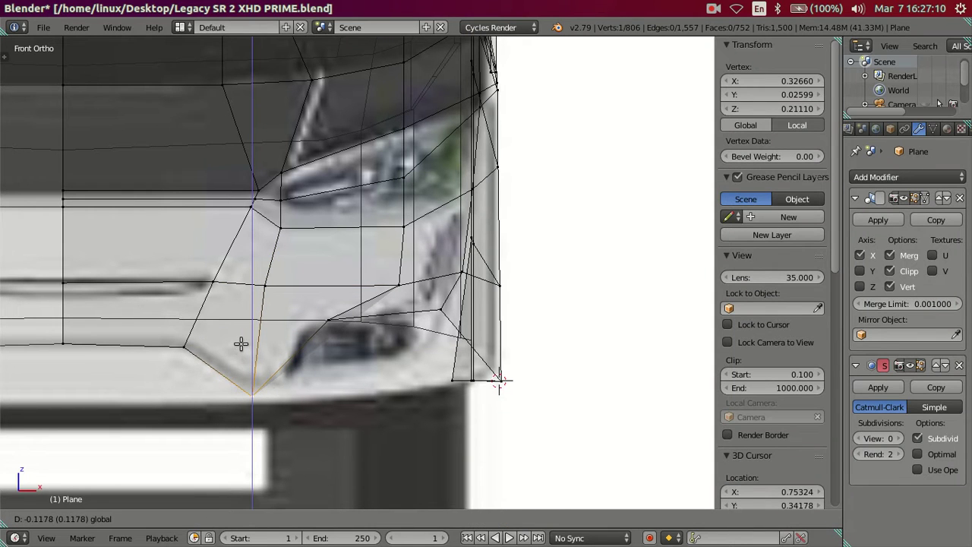
{"action": "left_click", "coordinate": [273, 329]}
{"action": "right_click", "coordinate": [328, 321]}
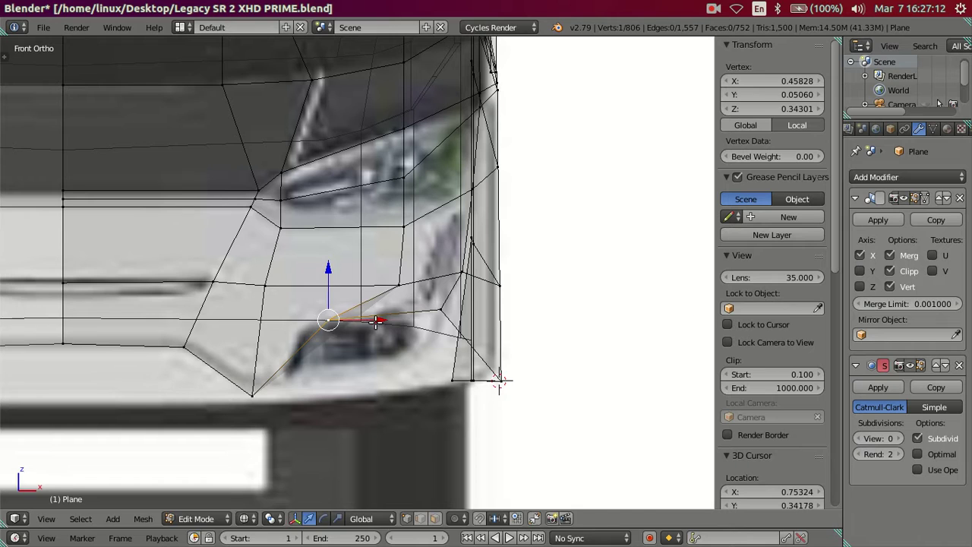
{"action": "left_click_drag", "start_coordinate": [375, 321], "coordinate": [404, 328]}
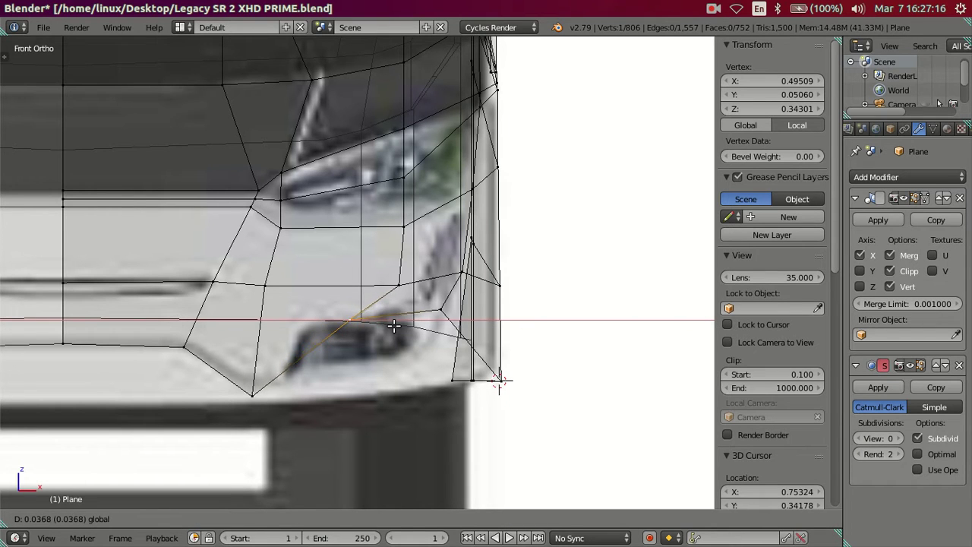
{"action": "right_click", "coordinate": [393, 325]}
{"action": "key", "text": "z"}
{"action": "right_click", "coordinate": [394, 284]}
{"action": "key", "text": "z"}
{"action": "left_click_drag", "start_coordinate": [445, 281], "coordinate": [408, 276]}
- Move the recess's inner-tip vertex along X, trying and cancelling a loop cut across the bumper
{"action": "right_click", "coordinate": [451, 307]}
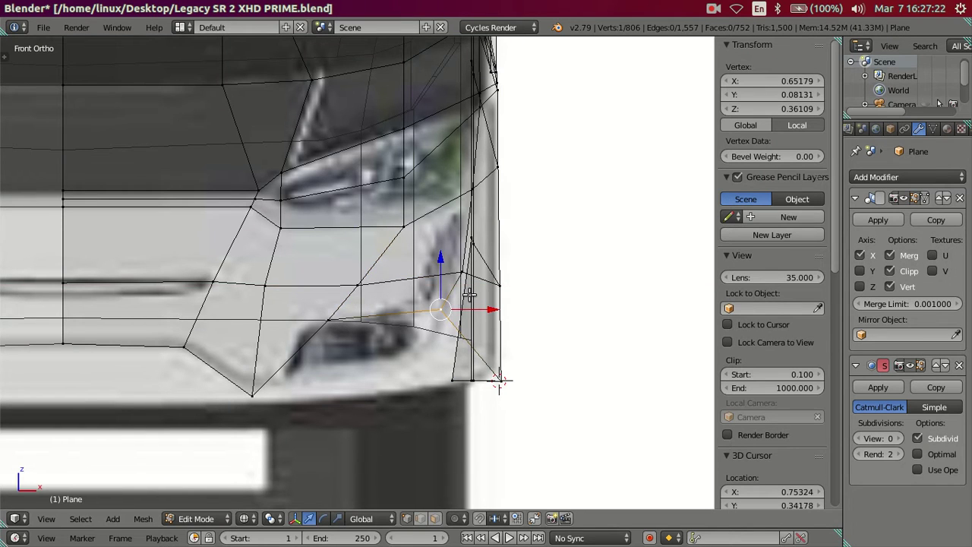
{"action": "key", "text": "z"}
{"action": "right_click", "coordinate": [461, 272], "text": "shift"}
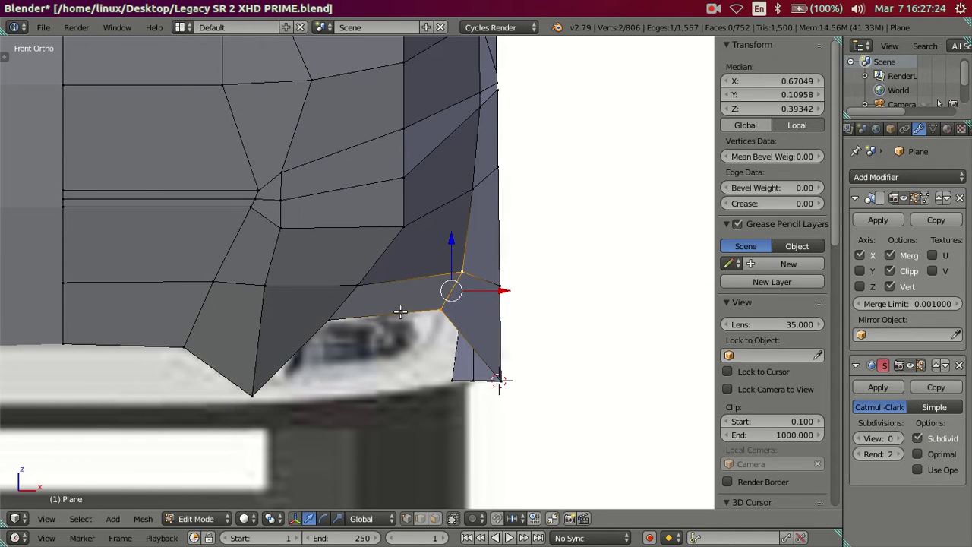
{"action": "right_click", "coordinate": [332, 320]}
{"action": "key", "text": "g"}
{"action": "key", "text": "x"}
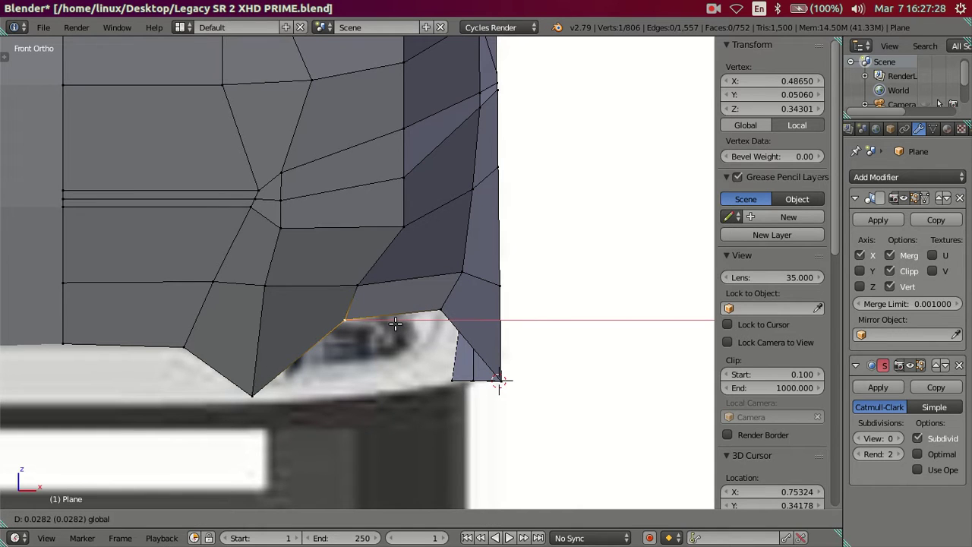
{"action": "left_click", "coordinate": [396, 323]}
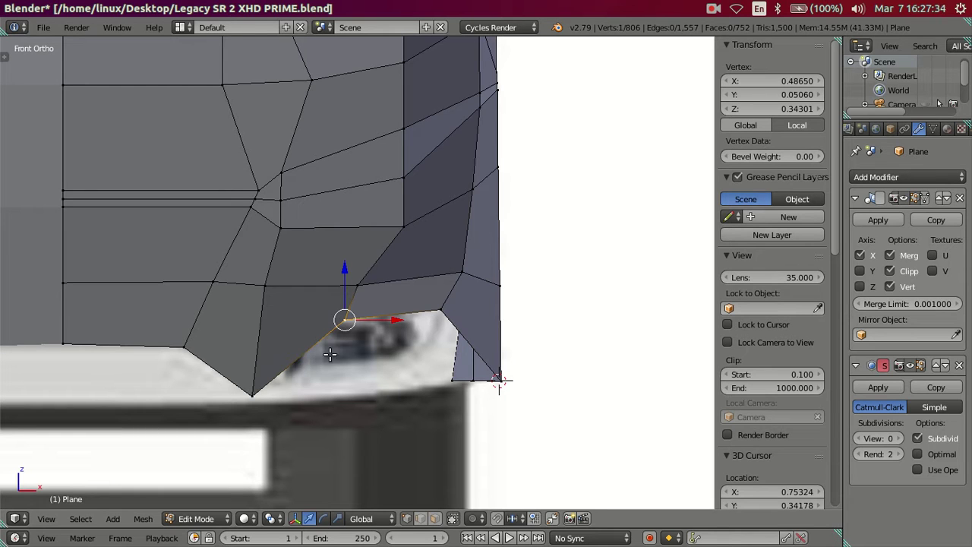
{"action": "key", "text": "ctrl+r"}
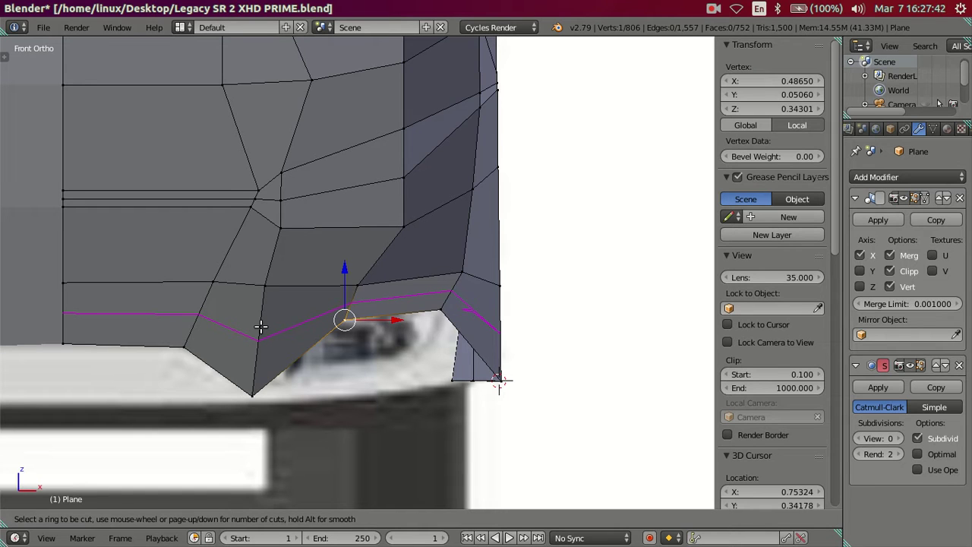
{"action": "key", "text": "Escape"}
- Raise the bumper's bottom-edge vertices and slide the lowest recess vertices along X
{"action": "left_click", "coordinate": [245, 395]}
{"action": "left_click", "coordinate": [74, 351], "text": "ctrl"}
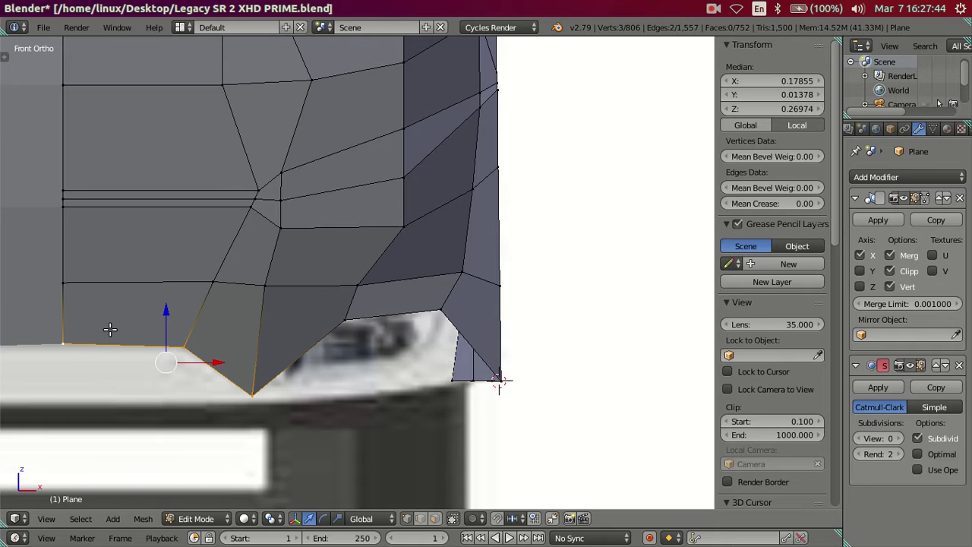
{"action": "key", "text": "z"}
{"action": "left_click_drag", "start_coordinate": [166, 320], "coordinate": [179, 263]}
{"action": "right_click", "coordinate": [201, 297]}
{"action": "left_click_drag", "start_coordinate": [228, 295], "coordinate": [252, 291]}
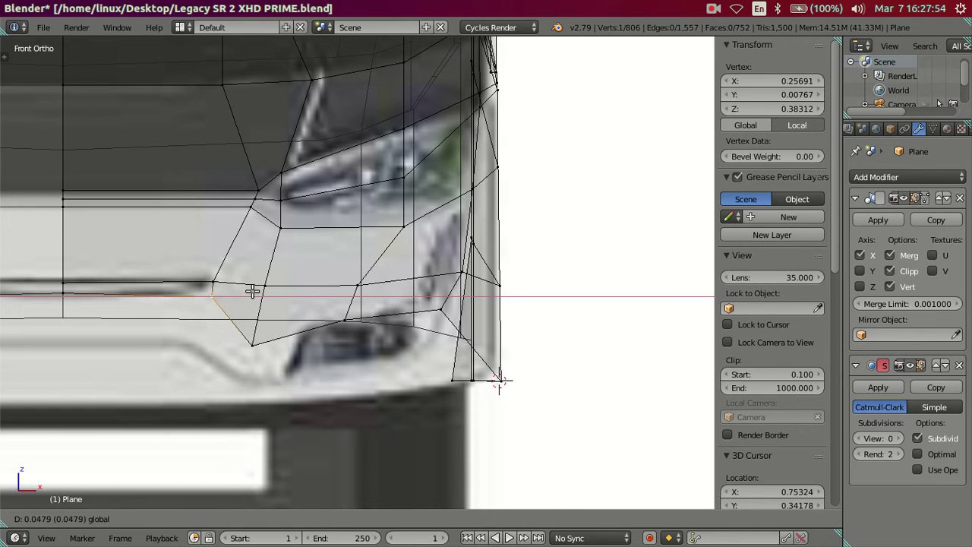
{"action": "left_click", "coordinate": [251, 291]}
{"action": "right_click", "coordinate": [253, 344]}
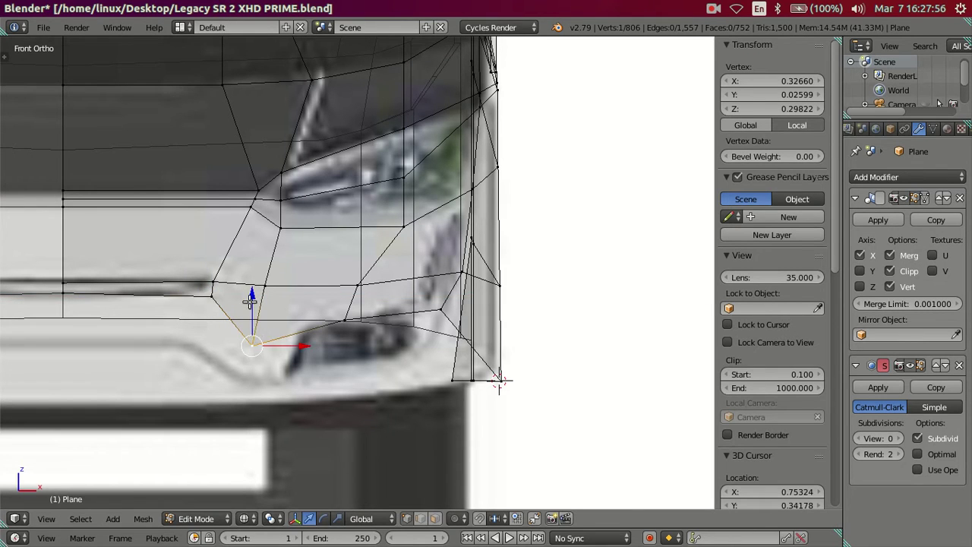
{"action": "key", "text": "g"}
{"action": "key", "text": "Escape"}
{"action": "key", "text": "g"}
{"action": "key", "text": "x"}
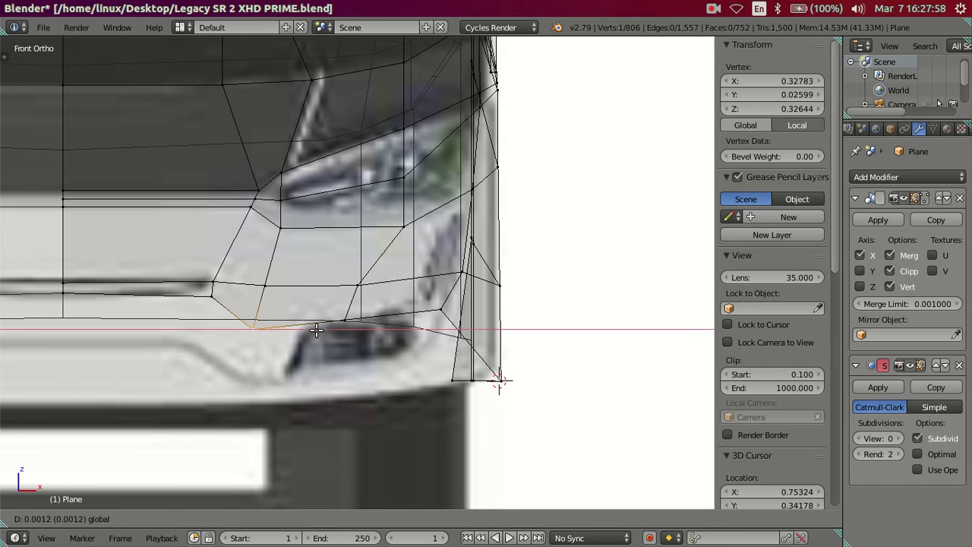
{"action": "left_click", "coordinate": [352, 325]}
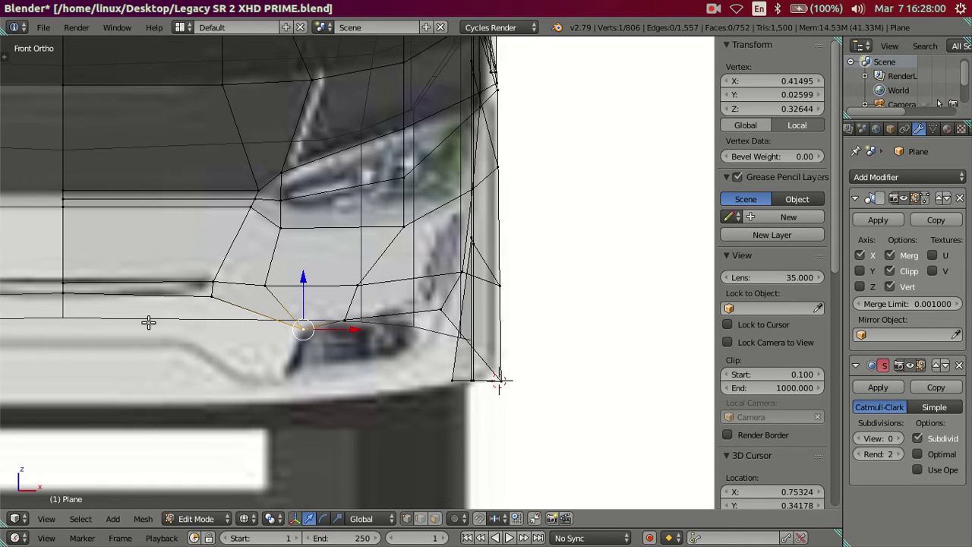
- Extrude the lower bumper edge and drop it down to follow the front reference
{"action": "right_click", "coordinate": [64, 294], "text": "ctrl"}
{"action": "key", "text": "z"}
{"action": "key", "text": "e"}
{"action": "key", "text": "Escape"}
{"action": "key", "text": "z"}
{"action": "mouse_move", "coordinate": [226, 300]}
{"action": "middle_mouse_down"}
{"action": "mouse_move", "coordinate": [139, 271]}
{"action": "mouse_move", "coordinate": [74, 296]}
{"action": "middle_mouse_up"}
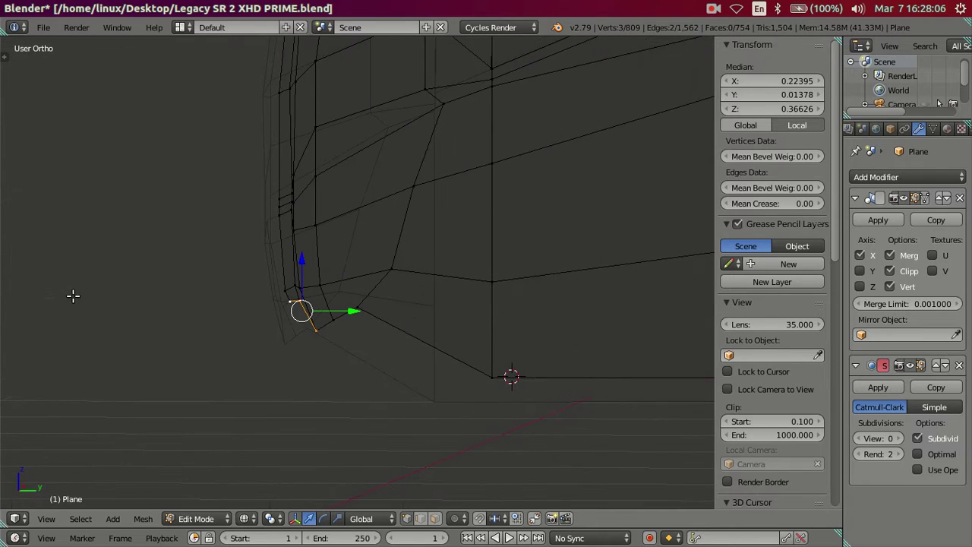
{"action": "middle_click_drag", "start_coordinate": [226, 321], "coordinate": [248, 314]}
{"action": "left_click_drag", "start_coordinate": [289, 275], "coordinate": [288, 288]}
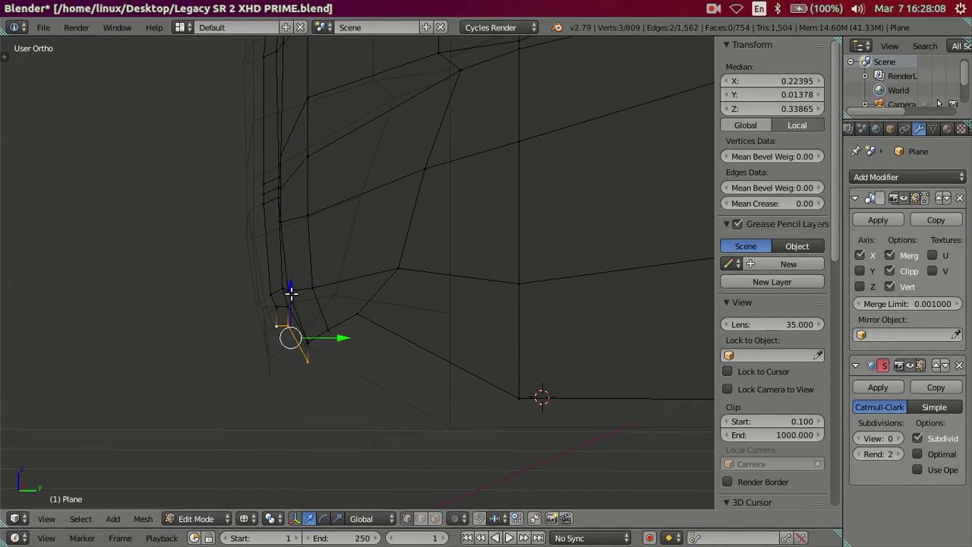
{"action": "key", "text": "KP_1"}
{"action": "left_click_drag", "start_coordinate": [161, 282], "coordinate": [167, 315]}
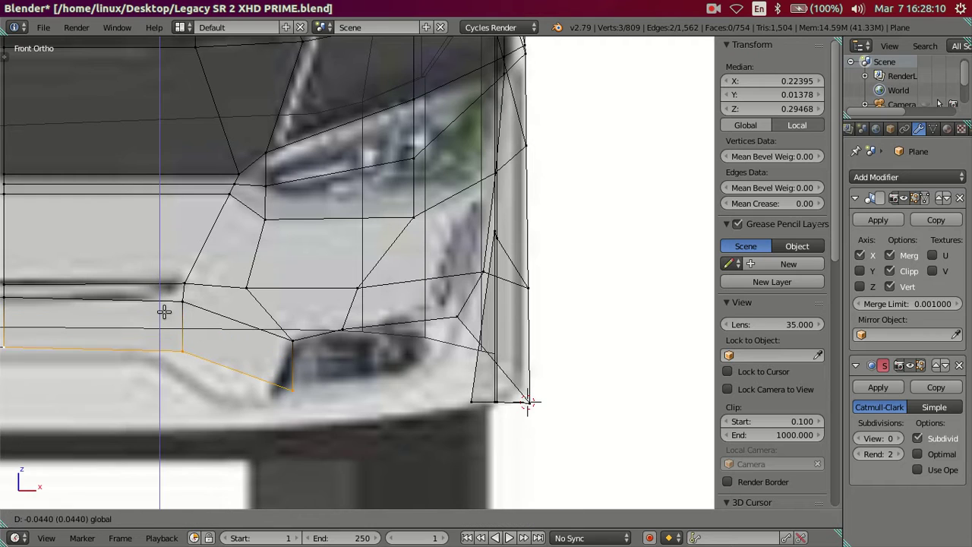
{"action": "left_click", "coordinate": [168, 315]}
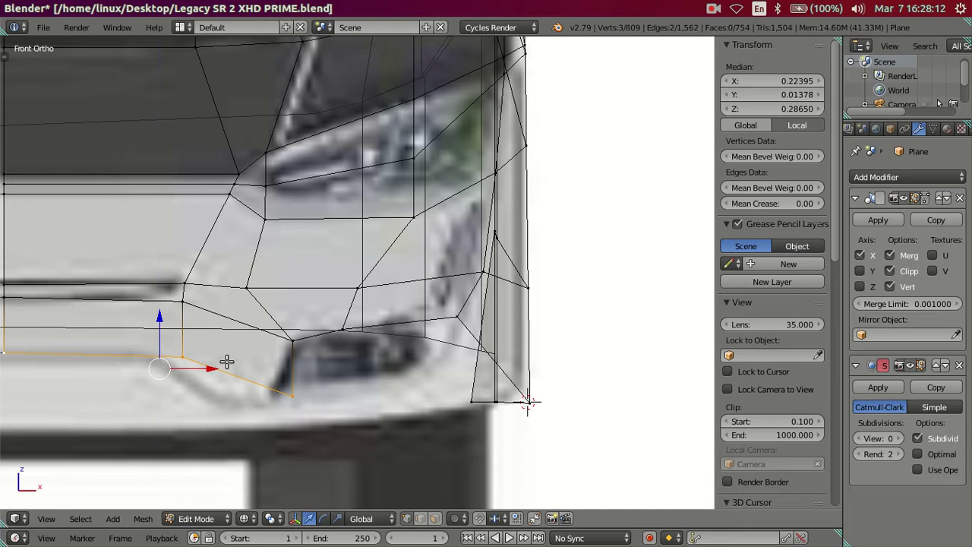
- Shift the new bottom edge and its corner vertex left so the bumper dips to a point
{"action": "right_click", "coordinate": [187, 358]}
{"action": "right_click", "coordinate": [278, 385], "text": "shift"}
{"action": "mouse_move", "coordinate": [281, 376]}
{"action": "left_mouse_down"}
{"action": "mouse_move", "coordinate": [251, 375]}
{"action": "mouse_move", "coordinate": [289, 392]}
{"action": "left_mouse_up"}
{"action": "right_click", "coordinate": [261, 393]}
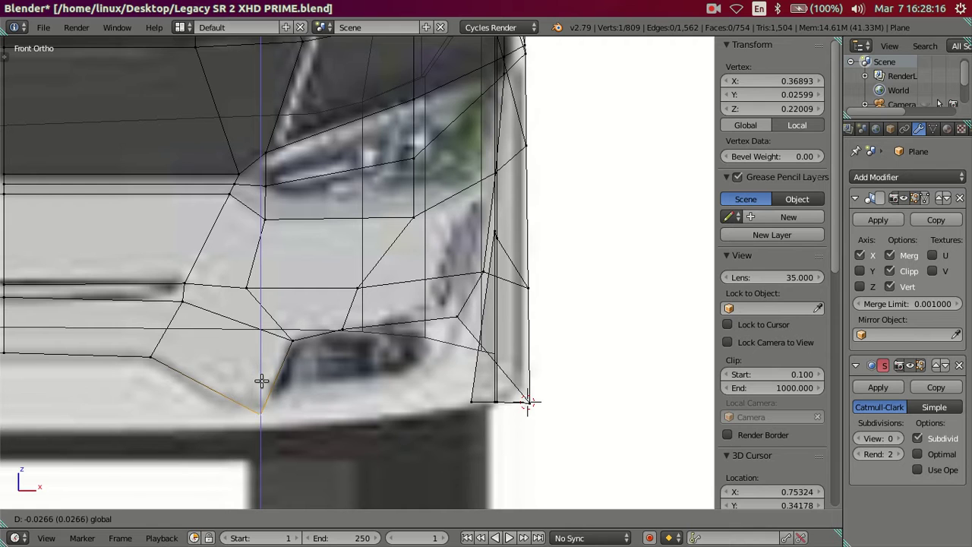
{"action": "left_click_drag", "start_coordinate": [282, 425], "coordinate": [264, 425]}
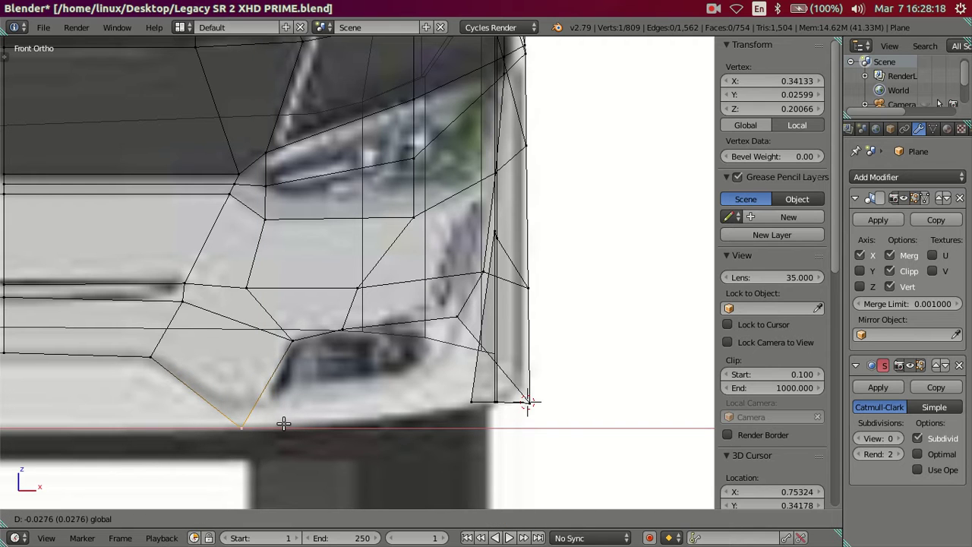
{"action": "mouse_move", "coordinate": [302, 349]}
{"action": "middle_mouse_down"}
{"action": "mouse_move", "coordinate": [263, 359]}
{"action": "mouse_move", "coordinate": [280, 369]}
{"action": "mouse_move", "coordinate": [258, 326]}
{"action": "middle_mouse_up"}
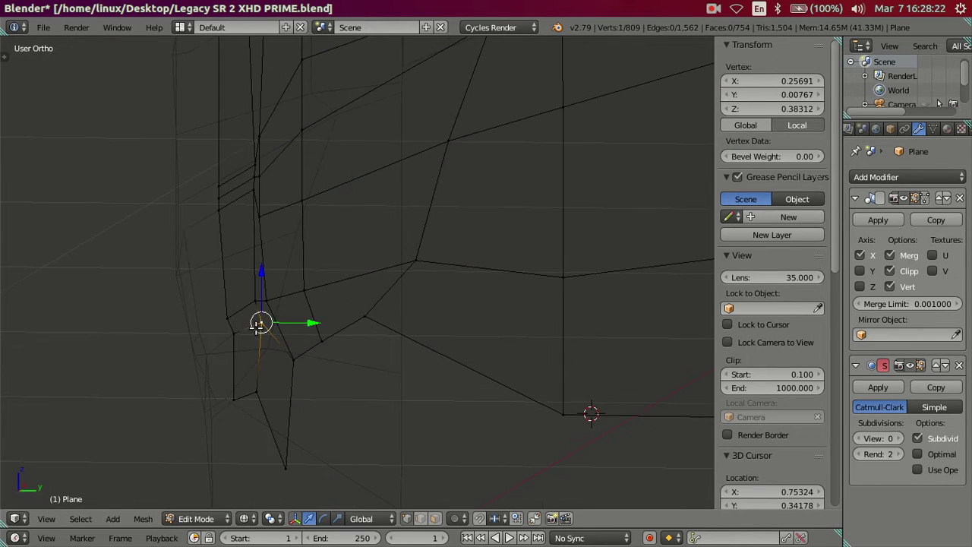
- Push the new corner face's vertices back along Y to match the side reference profile
{"action": "right_click", "coordinate": [227, 331], "text": "shift"}
{"action": "right_click", "coordinate": [243, 395], "text": "shift"}
{"action": "right_click", "coordinate": [256, 393], "text": "shift"}
{"action": "key", "text": "KP_1"}
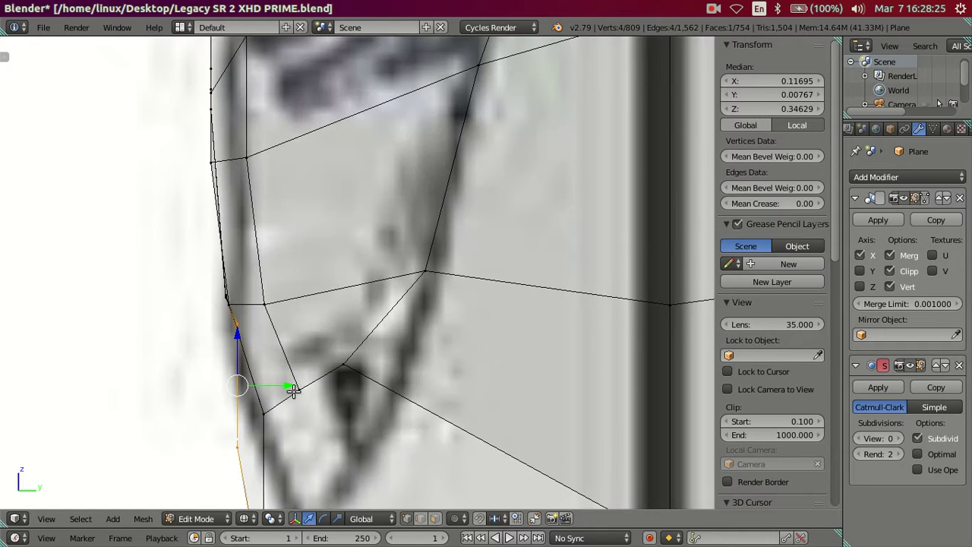
{"action": "left_click_drag", "start_coordinate": [293, 389], "coordinate": [277, 380]}
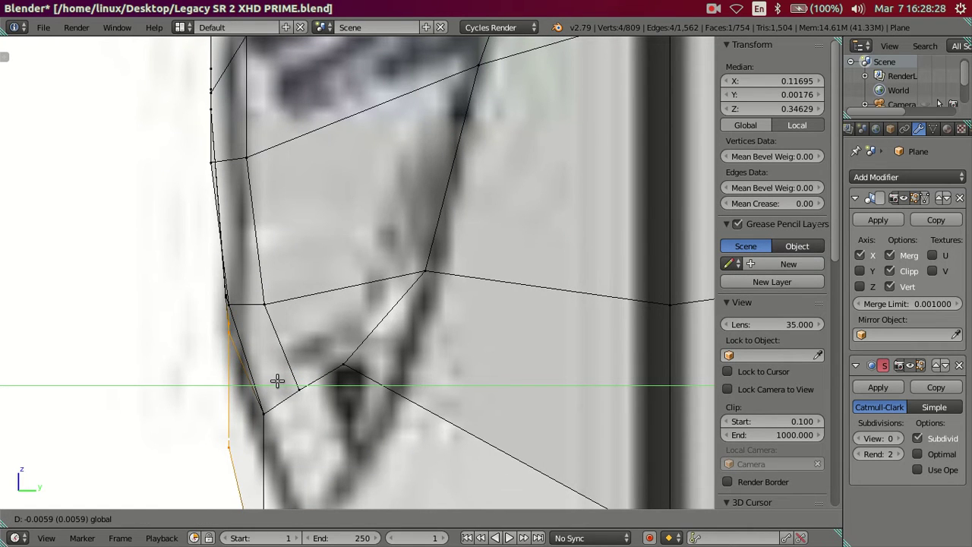
{"action": "scroll", "coordinate": [275, 391], "scroll_direction": "down", "scroll_amount": 2}
{"action": "mouse_move", "coordinate": [273, 398]}
{"action": "middle_mouse_down", "text": "shift"}
{"action": "mouse_move", "coordinate": [271, 339]}
{"action": "mouse_move", "coordinate": [308, 351]}
{"action": "middle_mouse_up", "text": "shift"}
- Move three vertices on the corner's side along Y in side view to follow the profile
{"action": "right_click", "coordinate": [265, 336]}
{"action": "right_click", "coordinate": [176, 294], "text": "shift"}
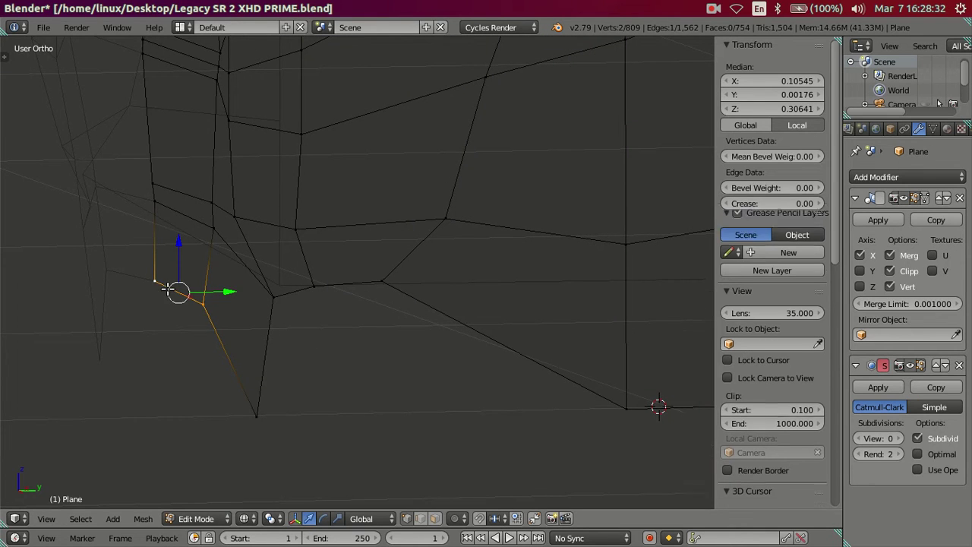
{"action": "right_click", "coordinate": [258, 414], "text": "shift"}
{"action": "key", "text": "KP_3"}
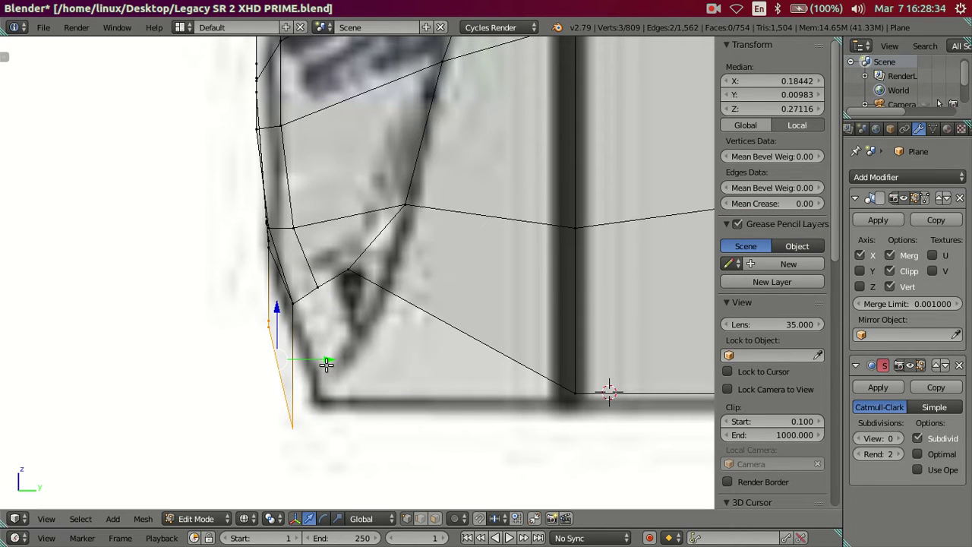
{"action": "left_click_drag", "start_coordinate": [326, 364], "coordinate": [340, 353]}
{"action": "left_click", "coordinate": [340, 353]}
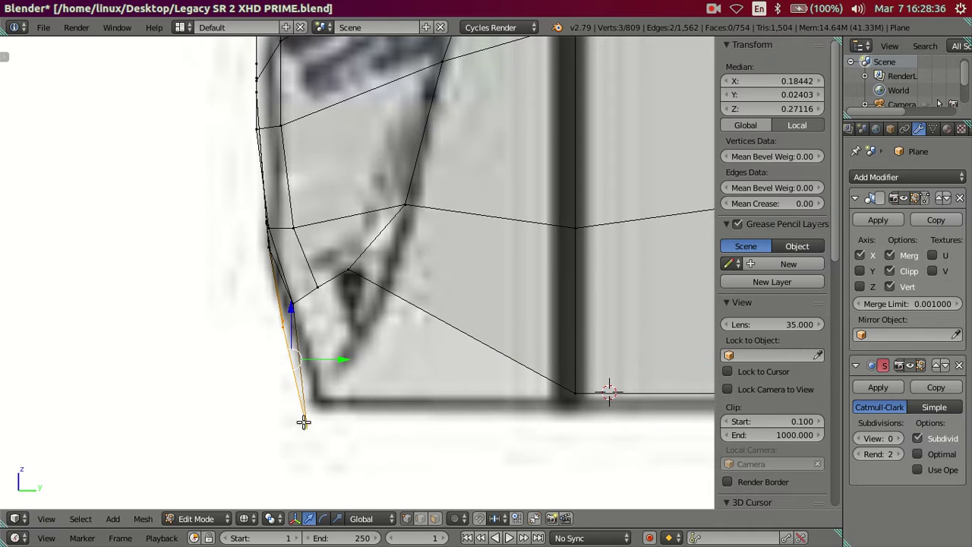
- Slide the bottom corner vertex along Y so the side edge slopes down to it
{"action": "right_click", "coordinate": [306, 425]}
{"action": "key", "text": "g"}
{"action": "key", "text": "y"}
{"action": "left_click", "coordinate": [355, 429]}
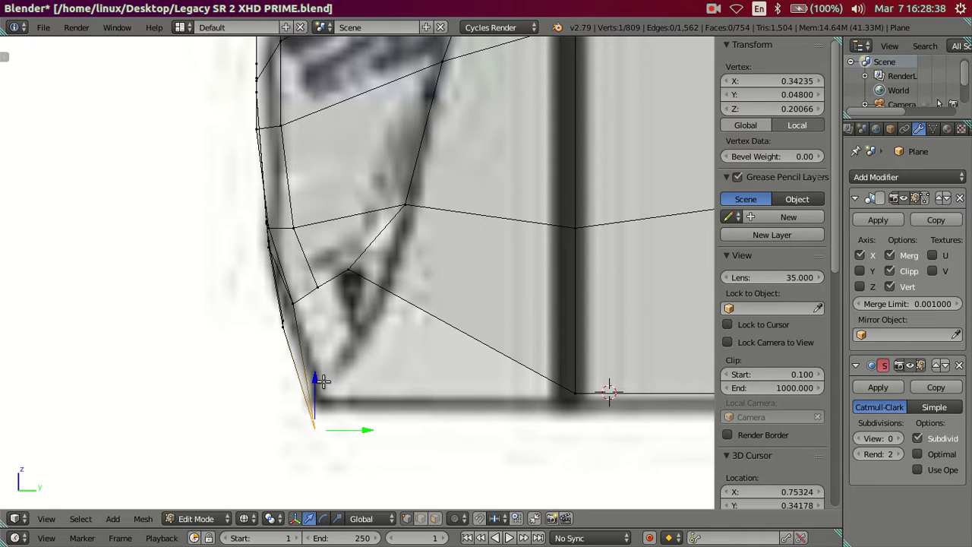
{"action": "key", "text": "a"}
{"action": "mouse_move", "coordinate": [277, 351]}
{"action": "middle_mouse_down"}
{"action": "mouse_move", "coordinate": [502, 336]}
{"action": "mouse_move", "coordinate": [412, 353]}
{"action": "mouse_move", "coordinate": [288, 326]}
{"action": "middle_mouse_up"}
{"action": "left_click", "coordinate": [3, 281]}
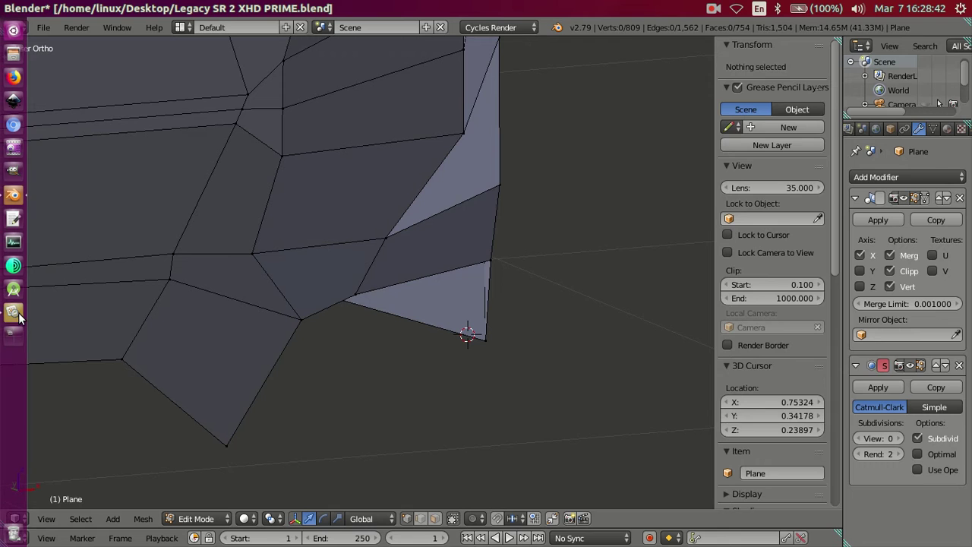
{"action": "scroll", "coordinate": [823, 331], "scroll_direction": "up", "scroll_amount": 1}
{"action": "scroll", "coordinate": [823, 331], "scroll_direction": "up", "scroll_amount": 2}
{"action": "mouse_move", "coordinate": [718, 290]}
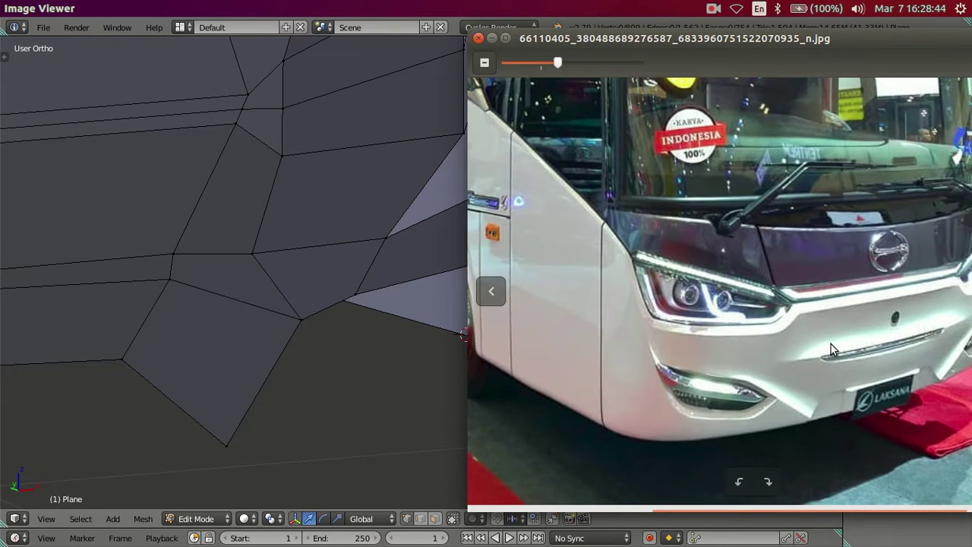
{"action": "scroll", "coordinate": [830, 349], "scroll_direction": "up", "scroll_amount": 1}
{"action": "scroll", "coordinate": [794, 360], "scroll_direction": "up", "scroll_amount": 1}
{"action": "mouse_move", "coordinate": [795, 360]}
{"action": "left_mouse_down"}
{"action": "mouse_move", "coordinate": [678, 323]}
{"action": "mouse_move", "coordinate": [814, 308]}
{"action": "left_mouse_up"}
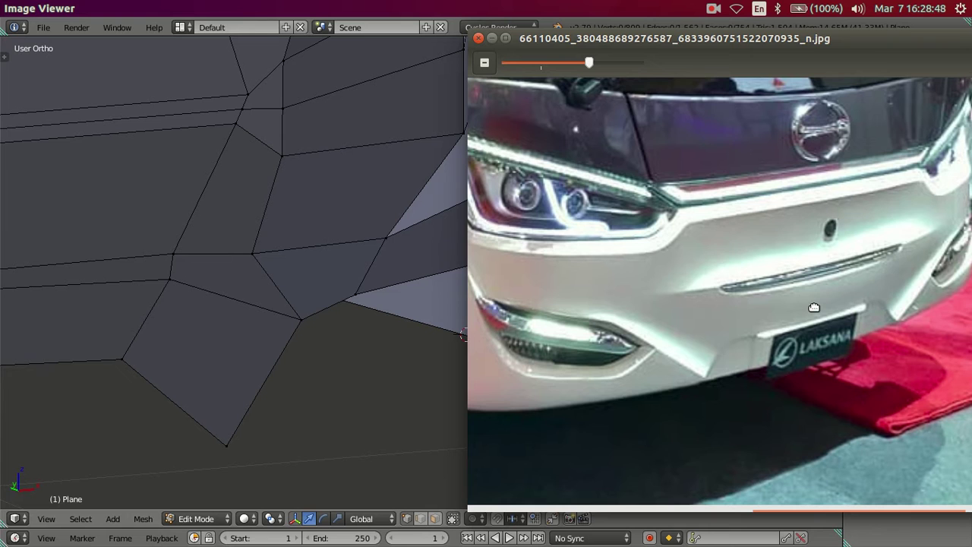
{"action": "left_click", "coordinate": [191, 340]}
{"action": "mouse_move", "coordinate": [190, 339]}
{"action": "middle_mouse_down"}
{"action": "mouse_move", "coordinate": [183, 308]}
{"action": "mouse_move", "coordinate": [183, 317]}
{"action": "mouse_move", "coordinate": [14, 309]}
{"action": "middle_mouse_up"}
{"action": "left_click", "coordinate": [275, 321]}
- Move the selected edge vertices to a new depth along Y in side view
{"action": "left_click", "coordinate": [278, 321], "text": "shift"}
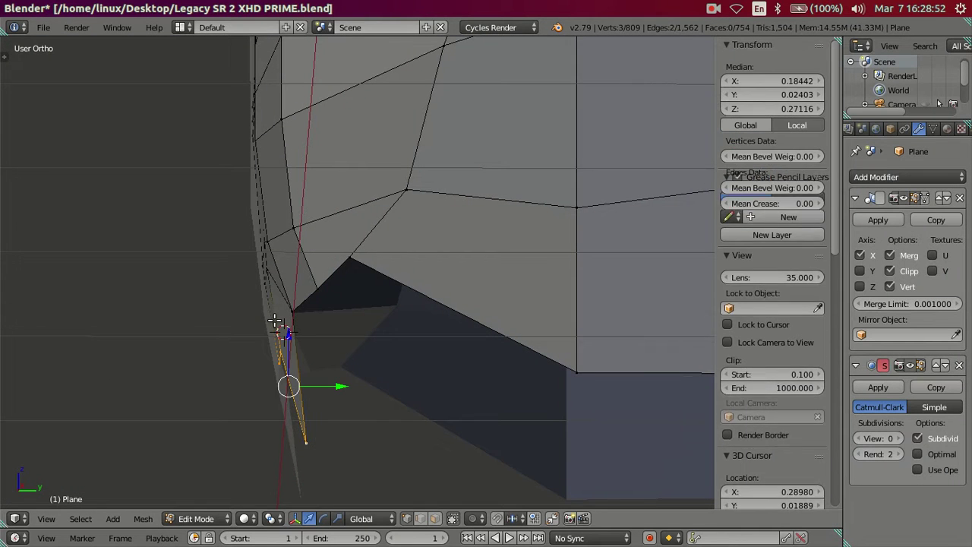
{"action": "left_click", "coordinate": [289, 329], "text": "shift"}
{"action": "key", "text": "KP_3"}
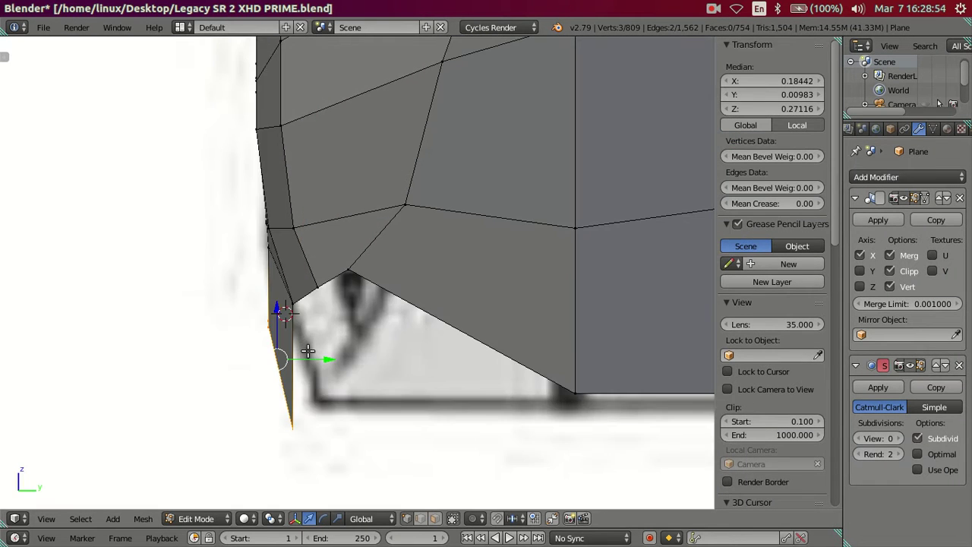
{"action": "key", "text": "g"}
{"action": "key", "text": "y"}
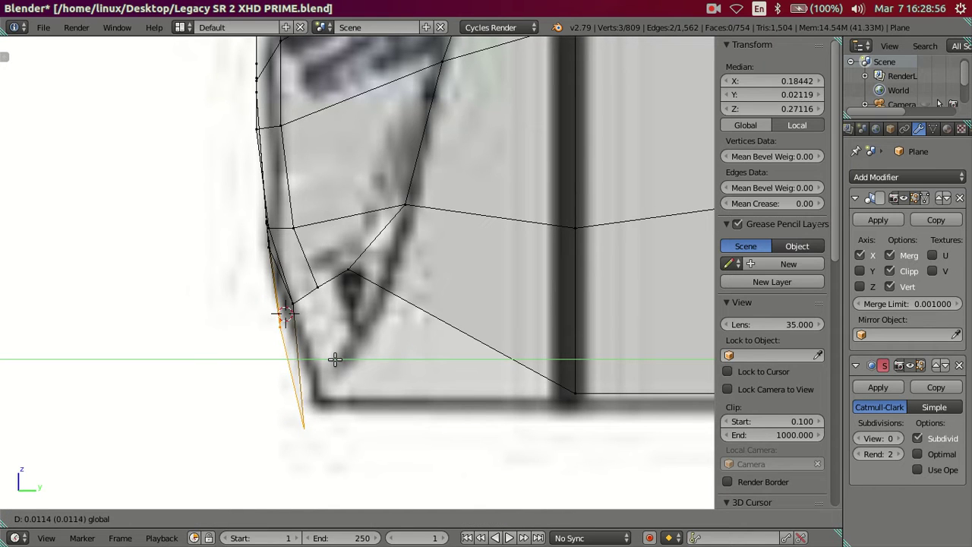
{"action": "left_click", "coordinate": [335, 355]}
- Lower the foglight recess's inner corner vertex to Z 0.28384, checking it against the reference photo
{"action": "right_click", "coordinate": [302, 303]}
{"action": "left_click_drag", "start_coordinate": [342, 301], "coordinate": [339, 301]}
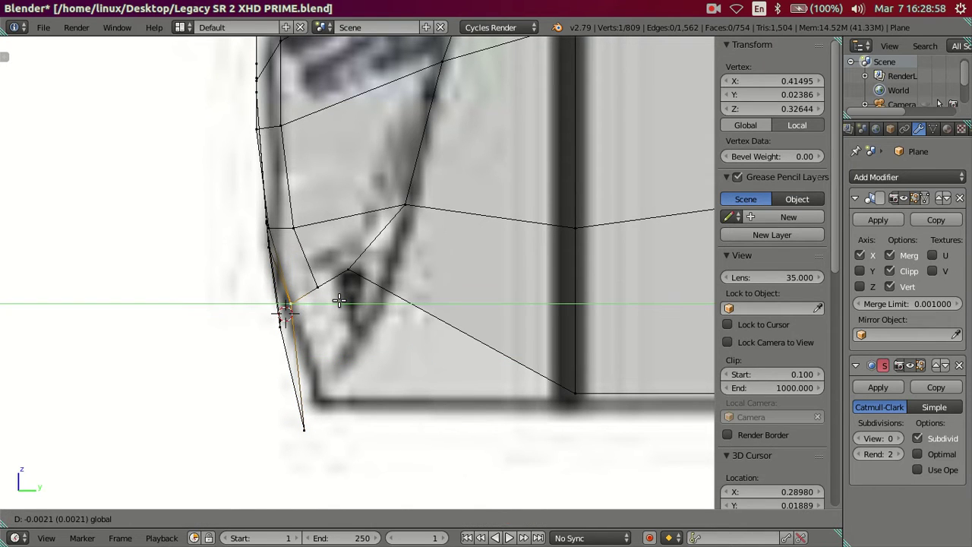
{"action": "right_click", "coordinate": [339, 300]}
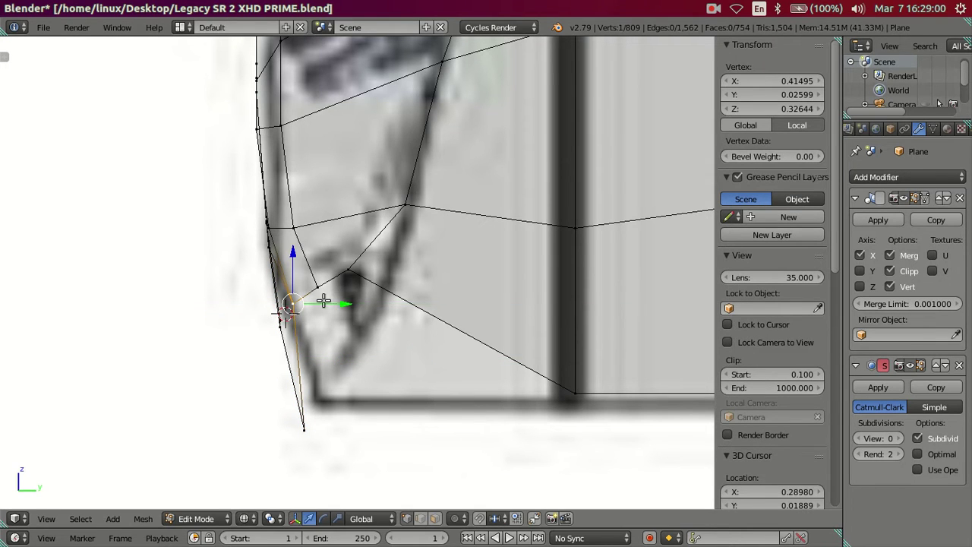
{"action": "key", "text": "KP_1"}
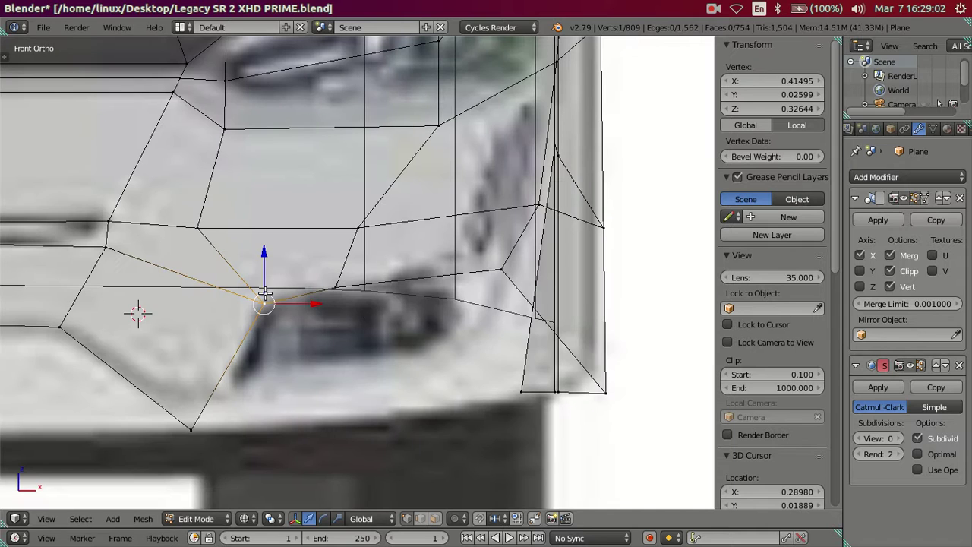
{"action": "left_click_drag", "start_coordinate": [263, 253], "coordinate": [275, 297]}
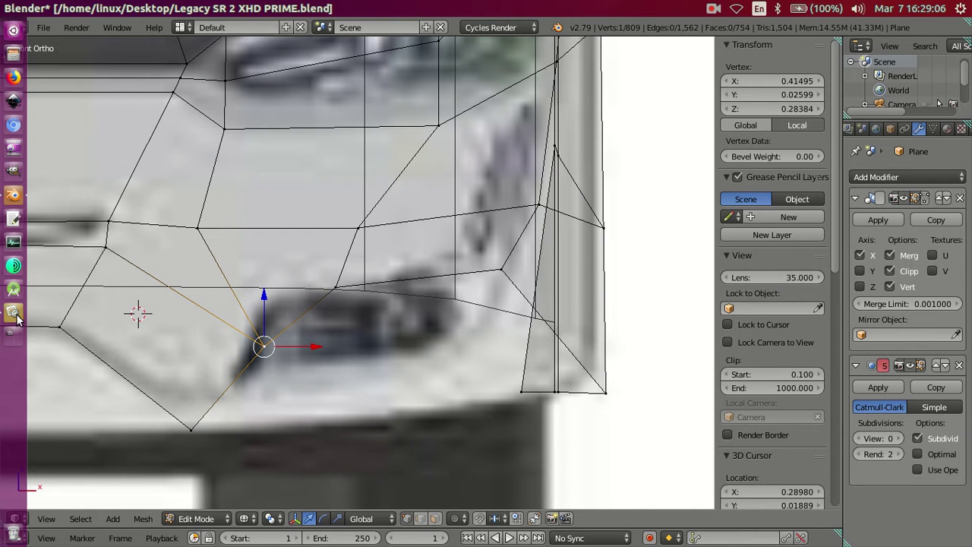
{"action": "left_click", "coordinate": [14, 315]}
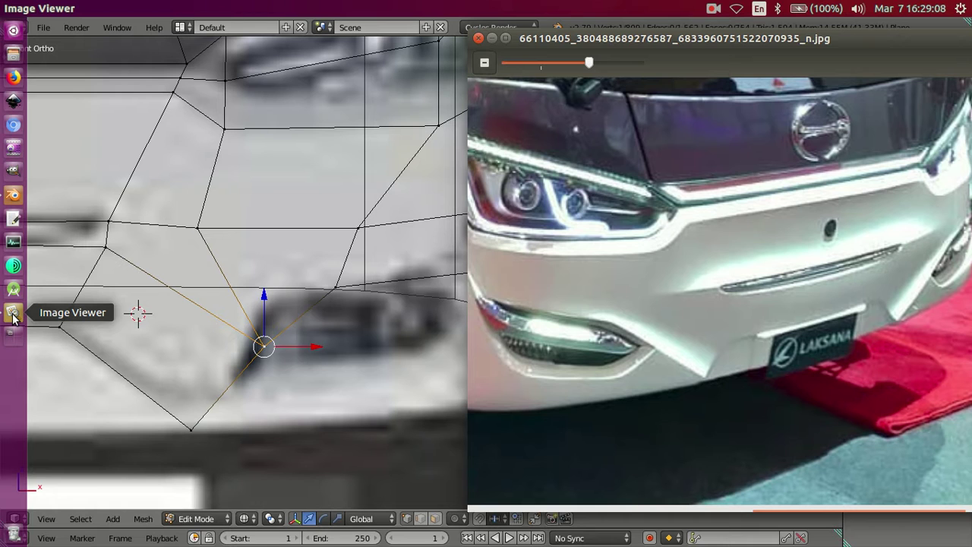
{"action": "left_click", "coordinate": [337, 432]}
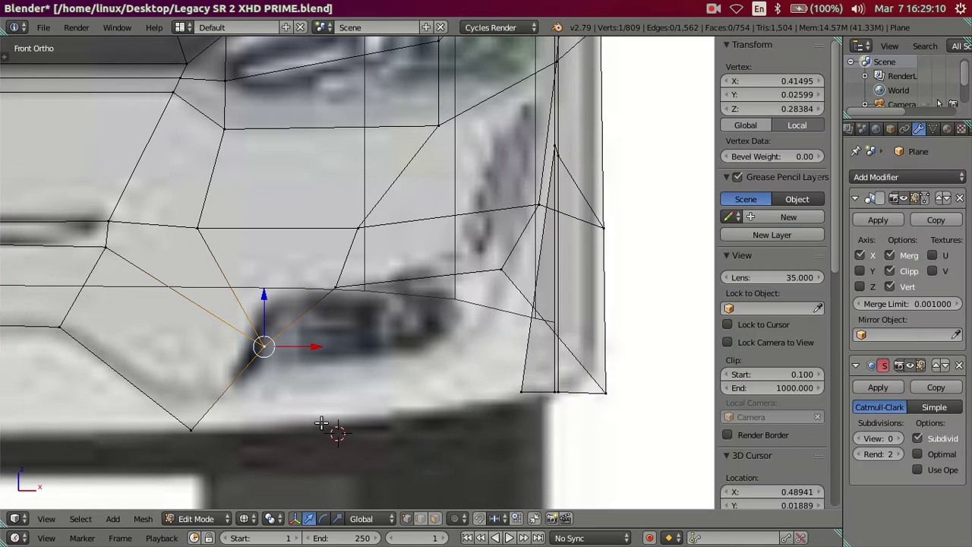
- Extrude the bottom bumper edge sideways along X into a new face beneath the recess
{"action": "key", "text": "z"}
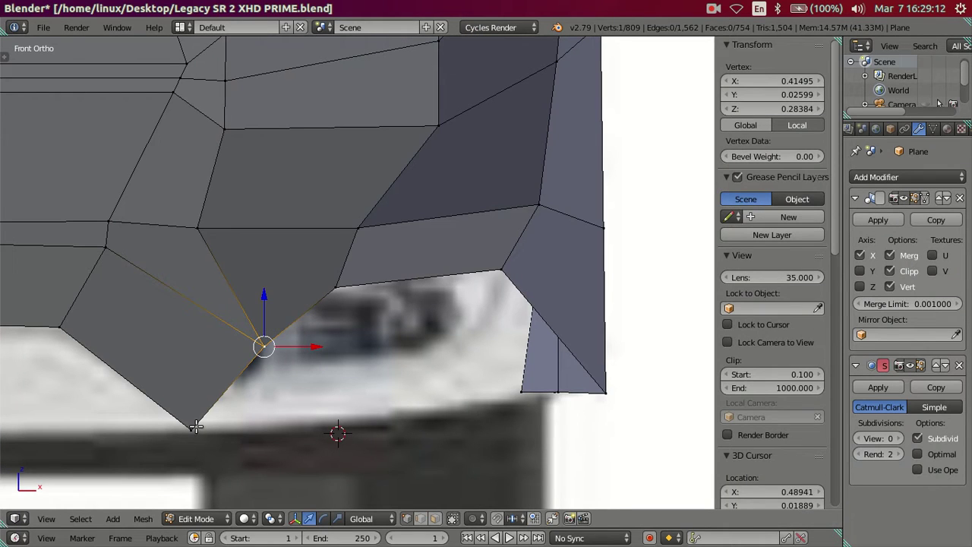
{"action": "right_click", "coordinate": [191, 429], "text": "shift"}
{"action": "left_click", "coordinate": [398, 407]}
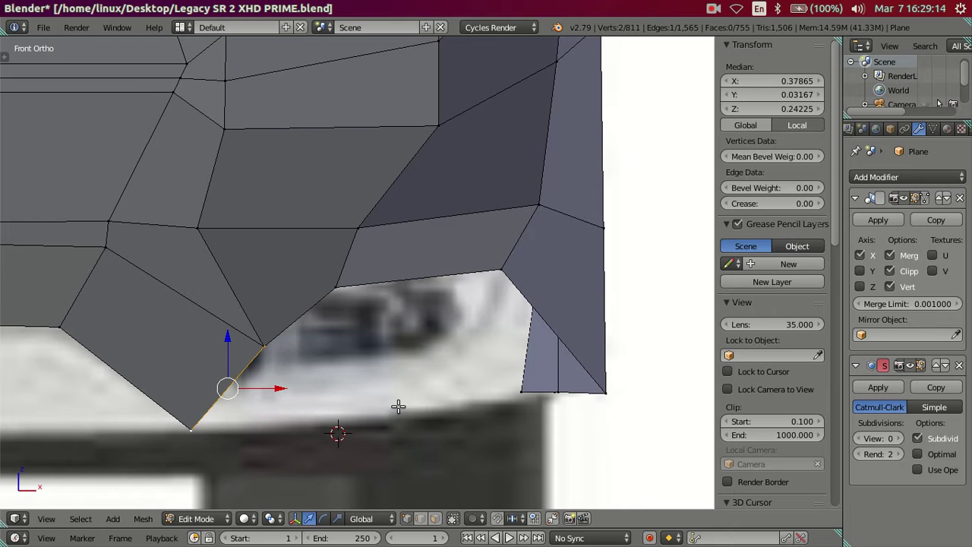
{"action": "key", "text": "e"}
{"action": "key", "text": "x"}
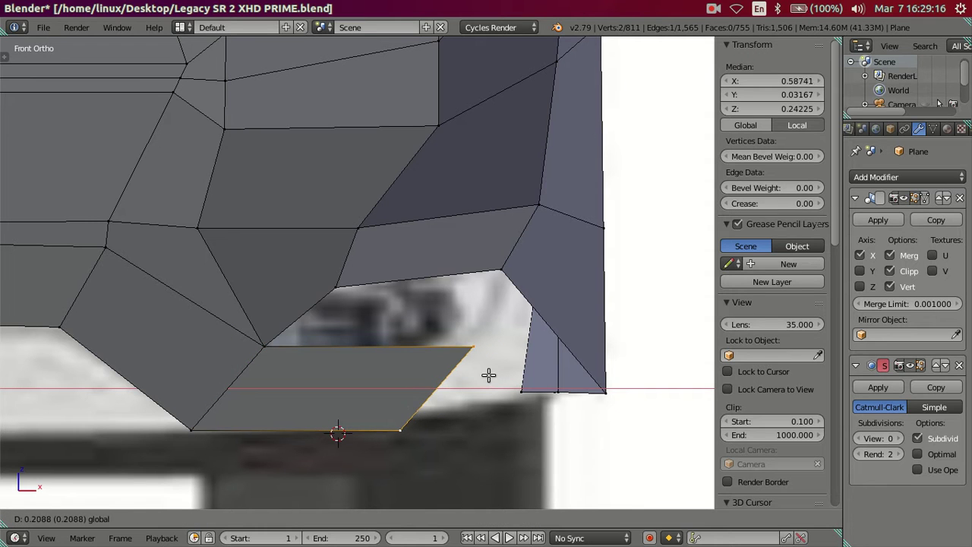
{"action": "left_click", "coordinate": [484, 373]}
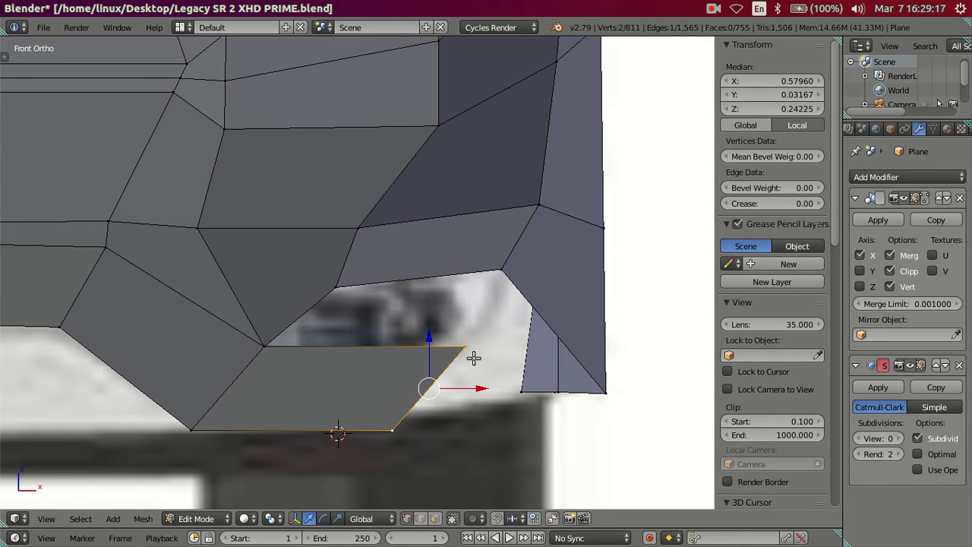
- Slide the new face's outer edge back along Y to match the side profile
{"action": "right_click", "coordinate": [410, 426]}
{"action": "middle_click_drag", "start_coordinate": [512, 431], "coordinate": [347, 440]}
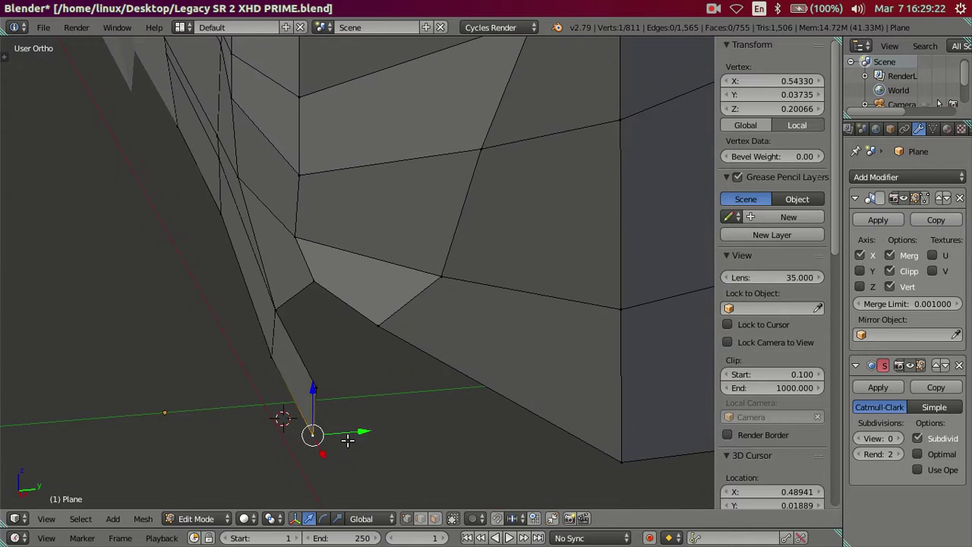
{"action": "right_click", "coordinate": [323, 395], "text": "shift"}
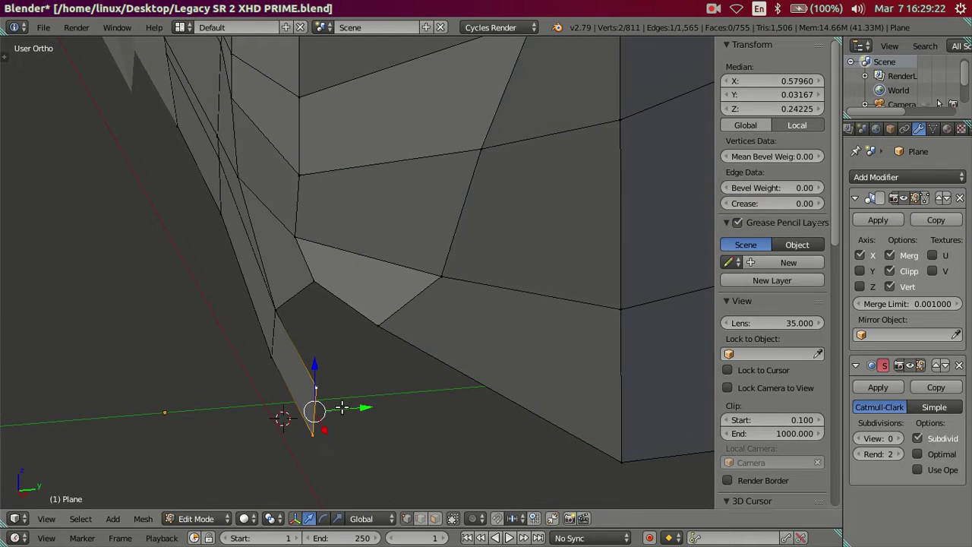
{"action": "key", "text": "KP_3"}
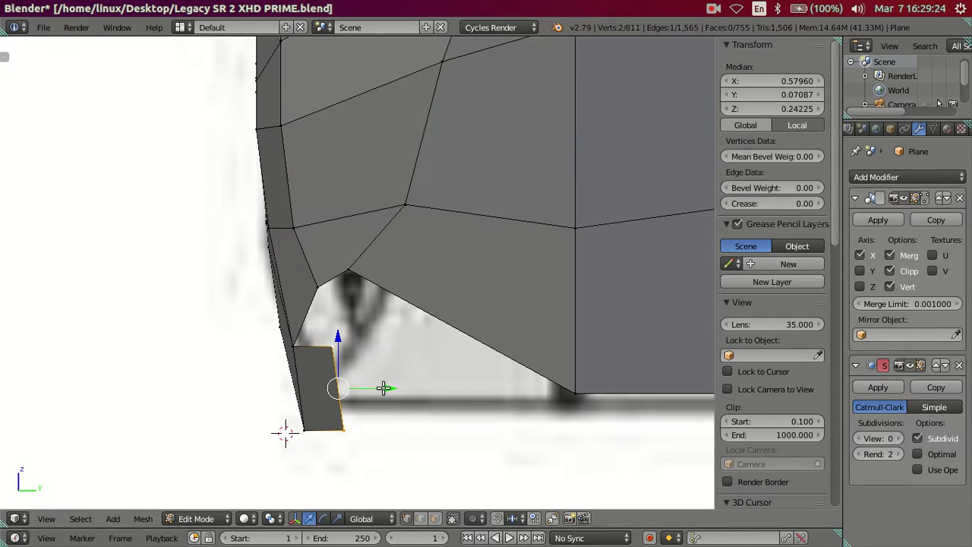
{"action": "left_click_drag", "start_coordinate": [383, 388], "coordinate": [395, 390]}
{"action": "left_click", "coordinate": [396, 390]}
{"action": "mouse_move", "coordinate": [396, 390]}
{"action": "middle_mouse_down"}
{"action": "mouse_move", "coordinate": [378, 347]}
{"action": "mouse_move", "coordinate": [449, 278]}
{"action": "mouse_move", "coordinate": [481, 291]}
{"action": "mouse_move", "coordinate": [503, 365]}
{"action": "mouse_move", "coordinate": [462, 384]}
{"action": "mouse_move", "coordinate": [433, 360]}
{"action": "middle_mouse_up"}
{"action": "mouse_move", "coordinate": [451, 241]}
{"action": "middle_mouse_down"}
{"action": "mouse_move", "coordinate": [456, 301]}
{"action": "mouse_move", "coordinate": [475, 352]}
{"action": "mouse_move", "coordinate": [493, 271]}
{"action": "mouse_move", "coordinate": [511, 271]}
{"action": "mouse_move", "coordinate": [512, 282]}
{"action": "mouse_move", "coordinate": [505, 248]}
{"action": "mouse_move", "coordinate": [441, 285]}
{"action": "middle_mouse_up"}
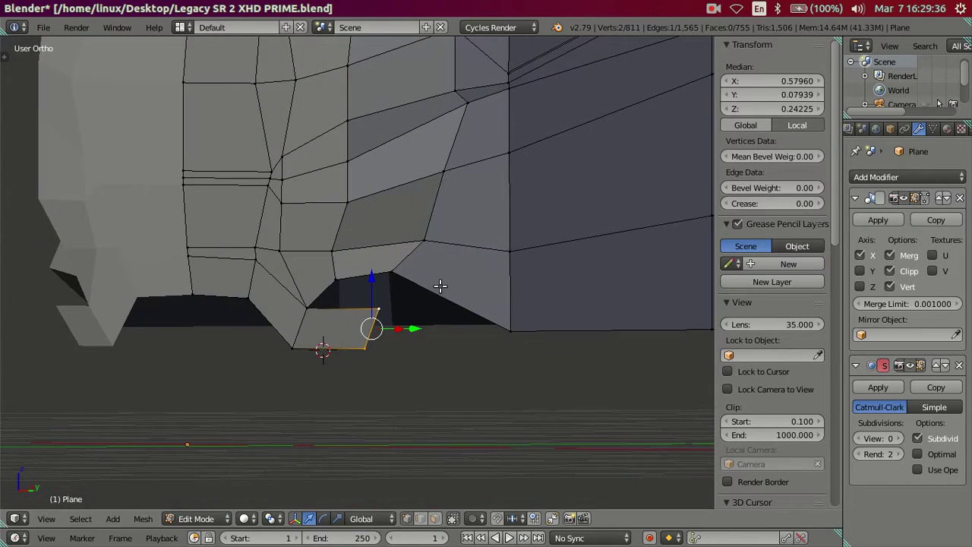
- Fill a triangular face across the gap at the bumper corner
{"action": "right_click", "coordinate": [391, 279], "text": "shift"}
{"action": "right_click", "coordinate": [514, 330], "text": "shift"}
{"action": "key", "text": "f"}
{"action": "key", "text": "a"}
{"action": "mouse_move", "coordinate": [514, 331]}
{"action": "middle_mouse_down"}
{"action": "mouse_move", "coordinate": [401, 341]}
{"action": "mouse_move", "coordinate": [461, 379]}
{"action": "mouse_move", "coordinate": [481, 354]}
{"action": "mouse_move", "coordinate": [479, 297]}
{"action": "mouse_move", "coordinate": [438, 277]}
{"action": "mouse_move", "coordinate": [403, 326]}
{"action": "middle_mouse_up"}
- Shift the bottom corner vertex outward along X to 0.60790, widening the face under the recess
{"action": "right_click", "coordinate": [403, 326]}
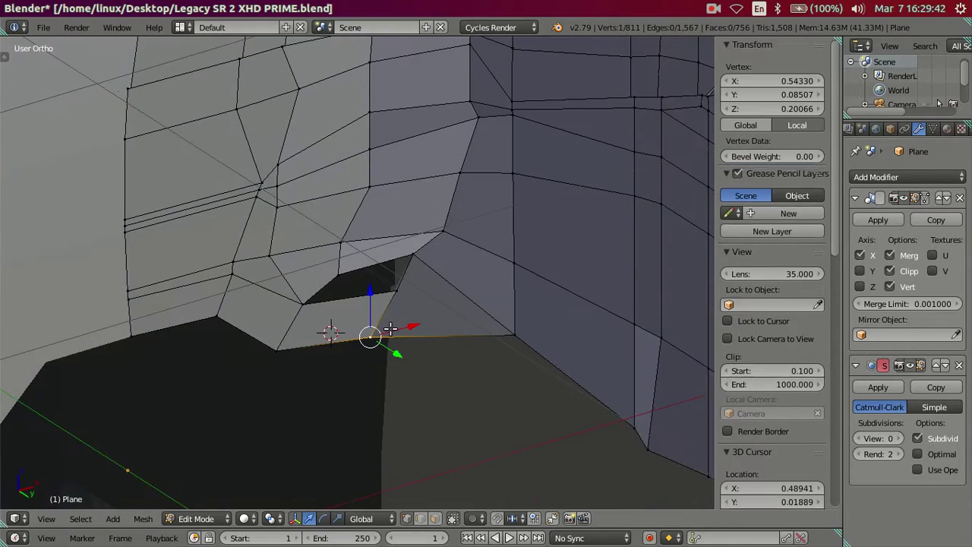
{"action": "key", "text": "g"}
{"action": "key", "text": "x"}
{"action": "left_click", "coordinate": [445, 326]}
{"action": "mouse_move", "coordinate": [445, 326]}
{"action": "middle_mouse_down"}
{"action": "mouse_move", "coordinate": [410, 334]}
{"action": "mouse_move", "coordinate": [442, 351]}
{"action": "middle_mouse_up"}
{"action": "key", "text": "KP_1"}
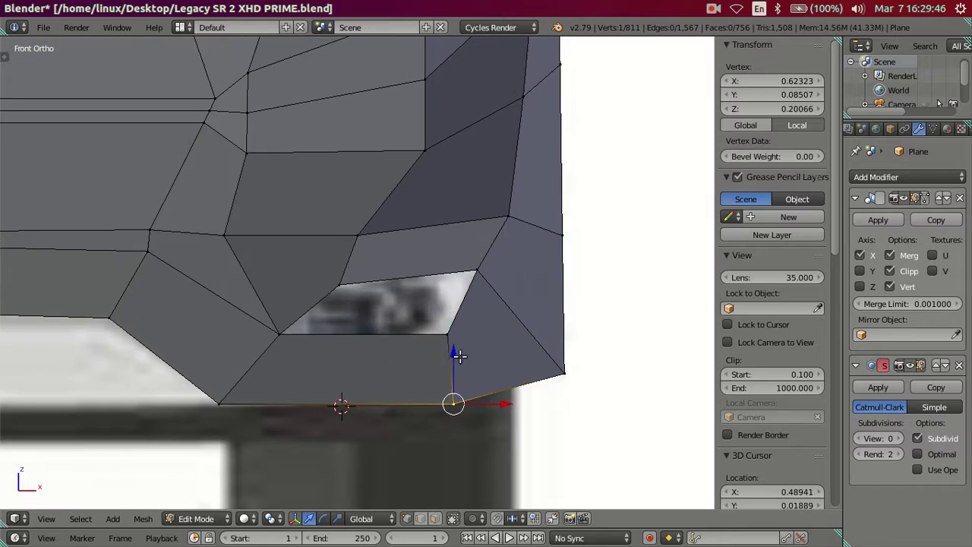
{"action": "scroll", "coordinate": [486, 402], "scroll_direction": "up", "scroll_amount": 2}
{"action": "key", "text": "g"}
{"action": "key", "text": "x"}
{"action": "left_click", "coordinate": [484, 405]}
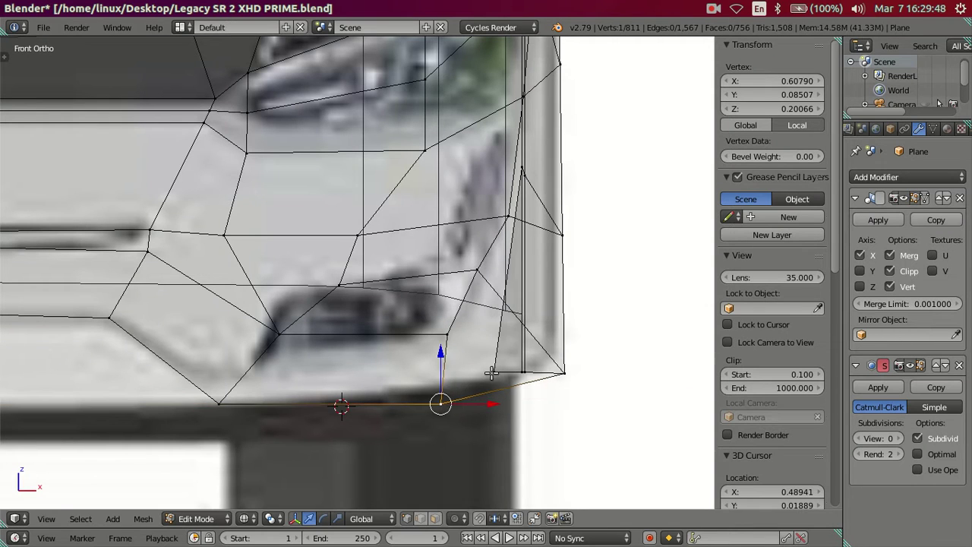
{"action": "key", "text": "a"}
{"action": "key", "text": "z"}
- Try moving the recess's upper-right vertex along X, cancel, and select both upper recess vertices
{"action": "right_click", "coordinate": [481, 271]}
{"action": "key", "text": "g"}
{"action": "key", "text": "x"}
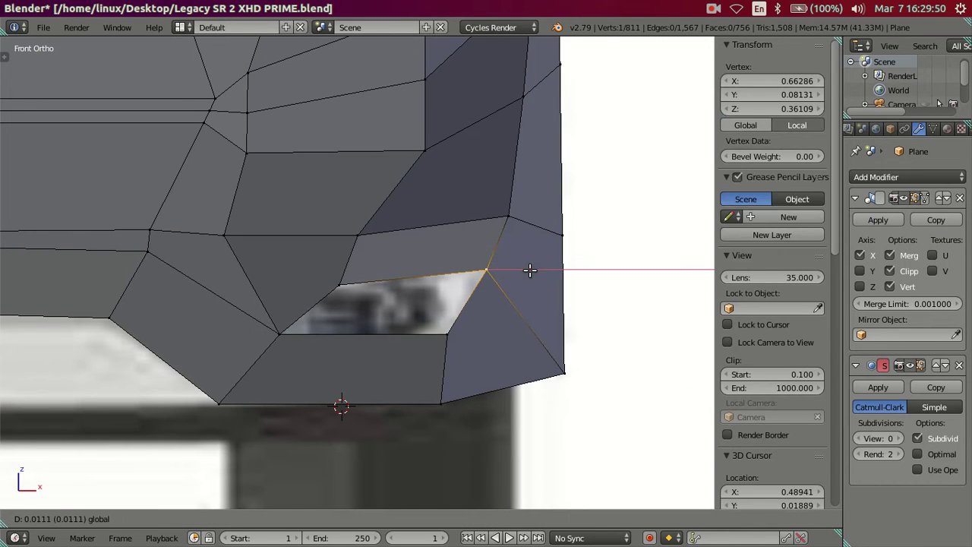
{"action": "right_click", "coordinate": [529, 270]}
{"action": "key", "text": "g"}
{"action": "right_click", "coordinate": [514, 271]}
{"action": "key", "text": "a"}
{"action": "right_click", "coordinate": [338, 283]}
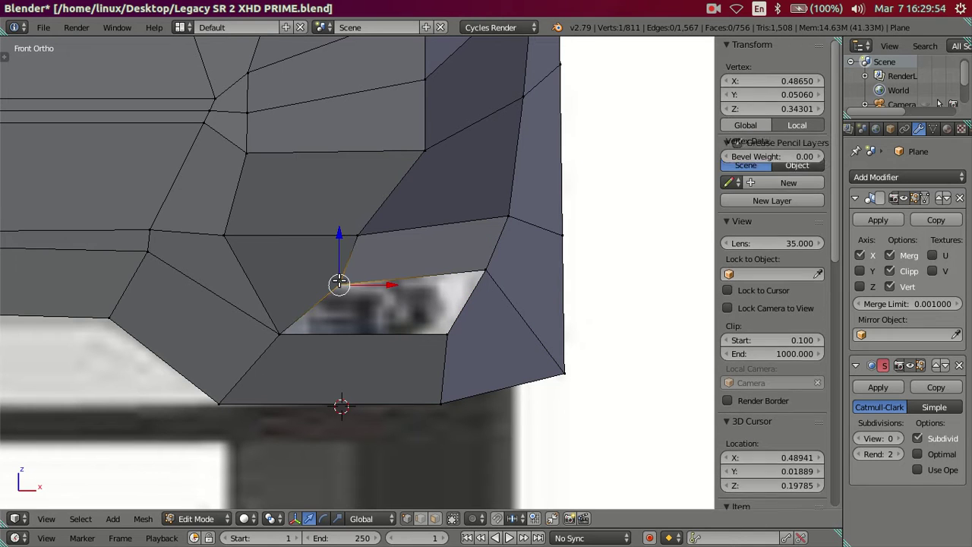
{"action": "right_click", "coordinate": [486, 278]}
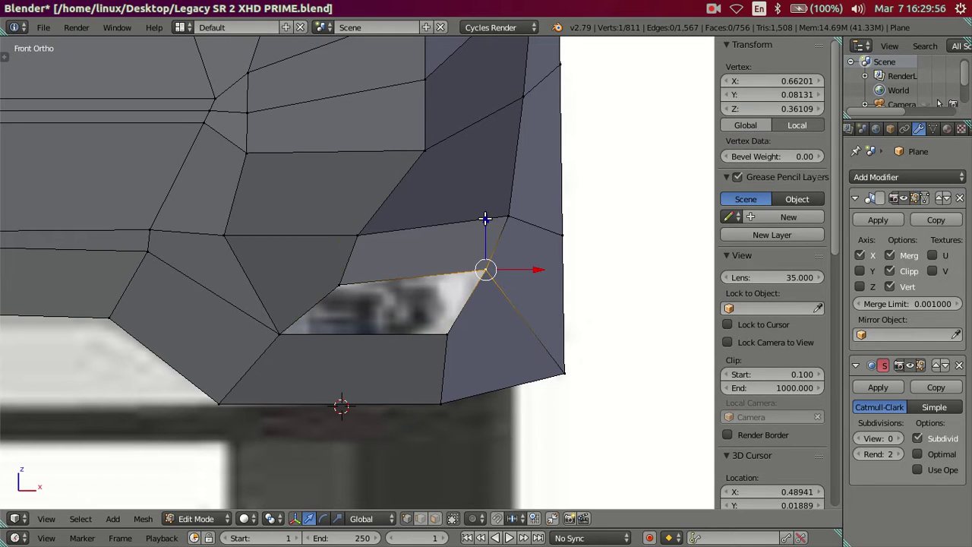
- Select the recess's inner and upper-left vertices and compare them with the reference photo
{"action": "right_click", "coordinate": [281, 331]}
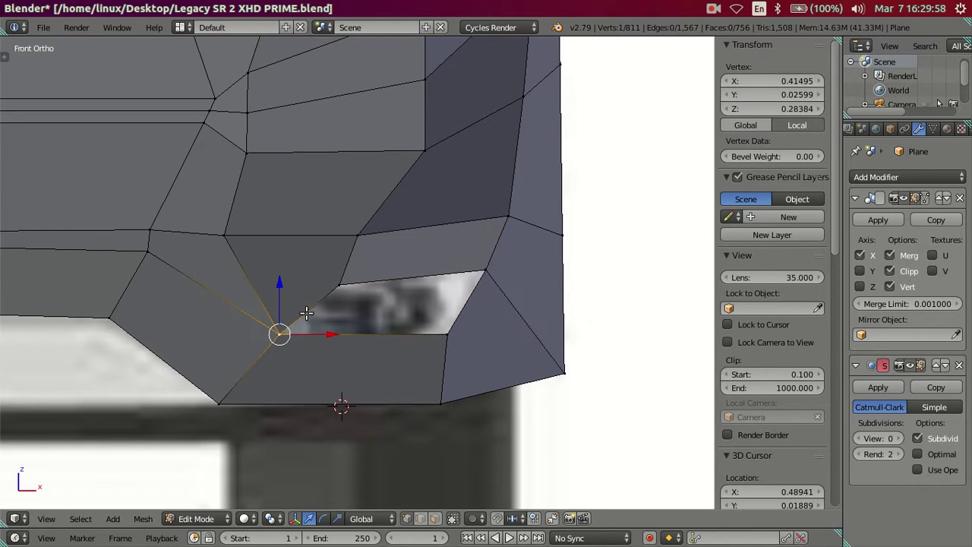
{"action": "right_click", "coordinate": [338, 284], "text": "shift"}
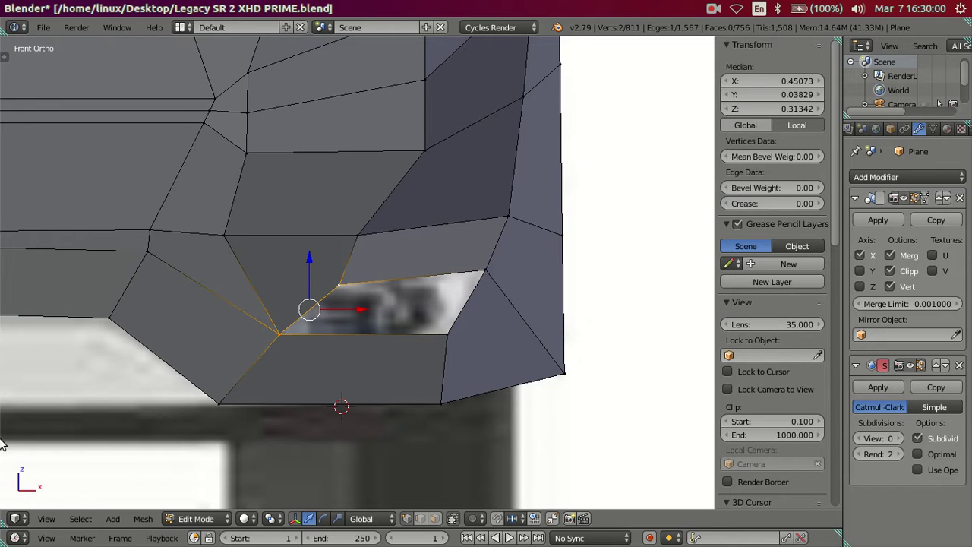
{"action": "left_click", "coordinate": [13, 312]}
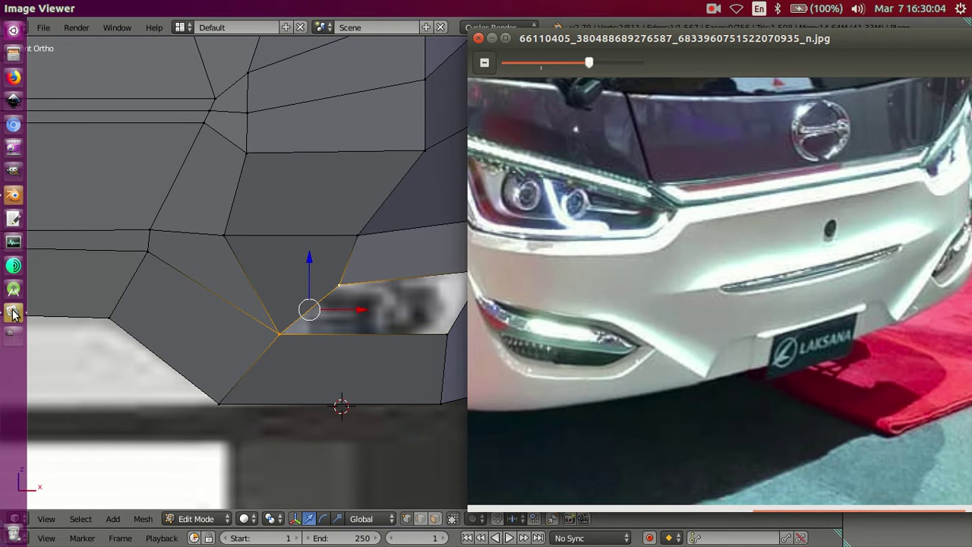
{"action": "left_click", "coordinate": [152, 308]}
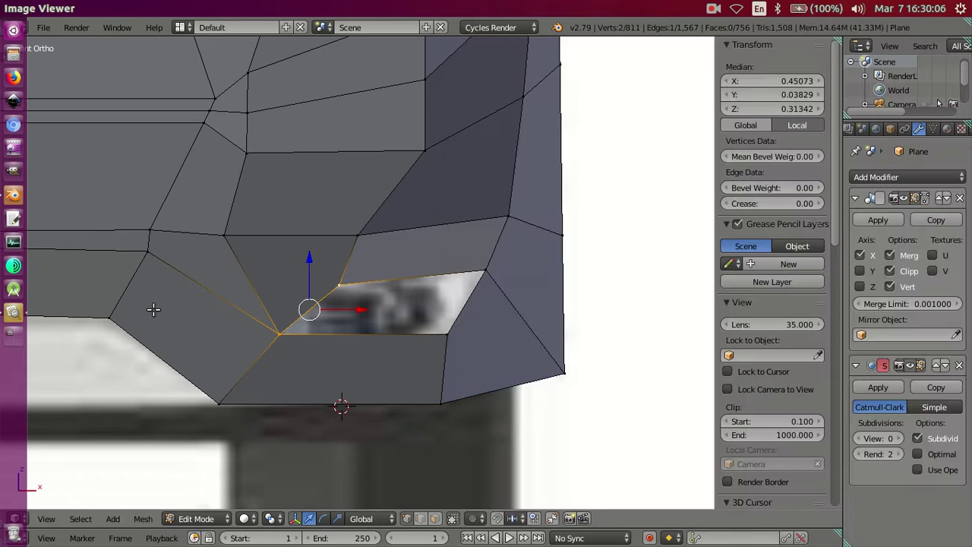
{"action": "middle_click_drag", "start_coordinate": [376, 314], "coordinate": [272, 275], "text": "shift"}
{"action": "scroll", "coordinate": [273, 274], "scroll_direction": "up", "scroll_amount": 1}
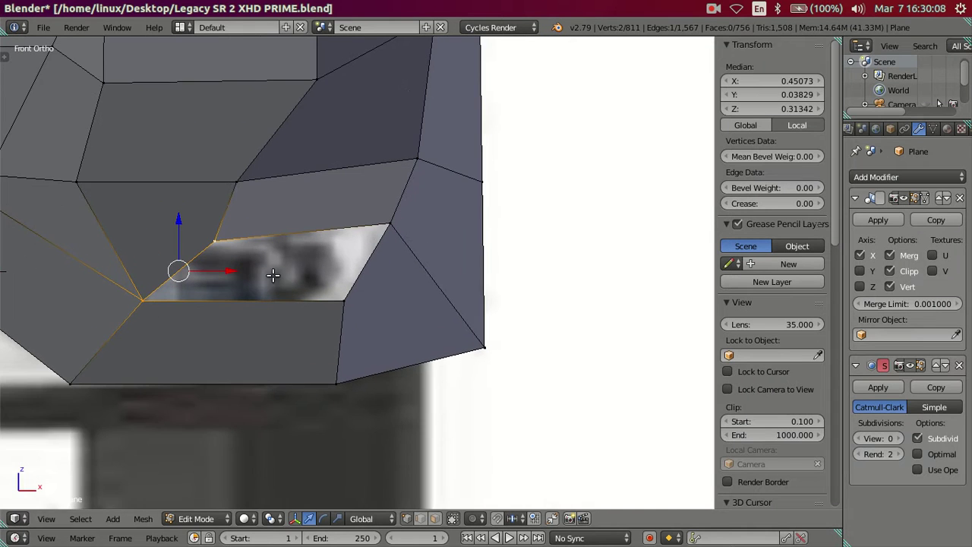
{"action": "left_click", "coordinate": [13, 312]}
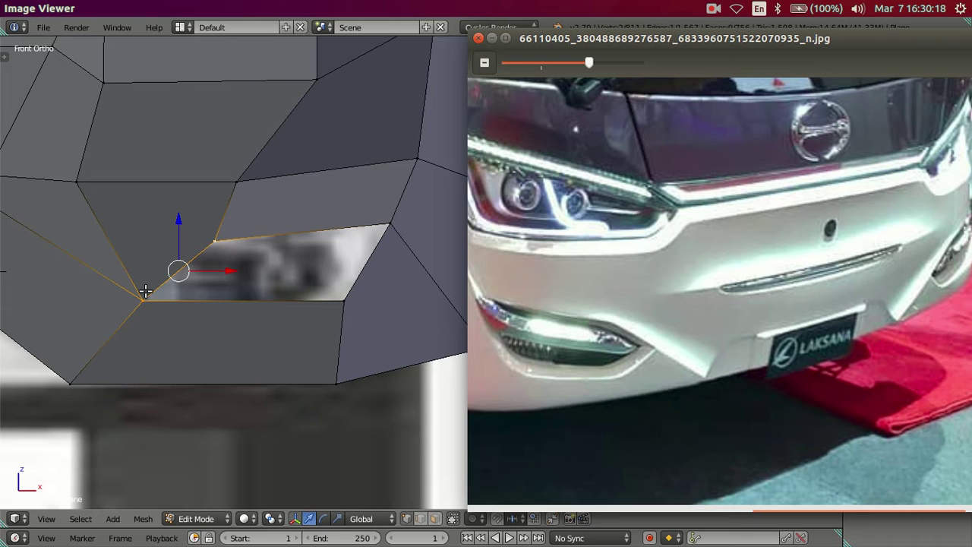
{"action": "left_click", "coordinate": [147, 291]}
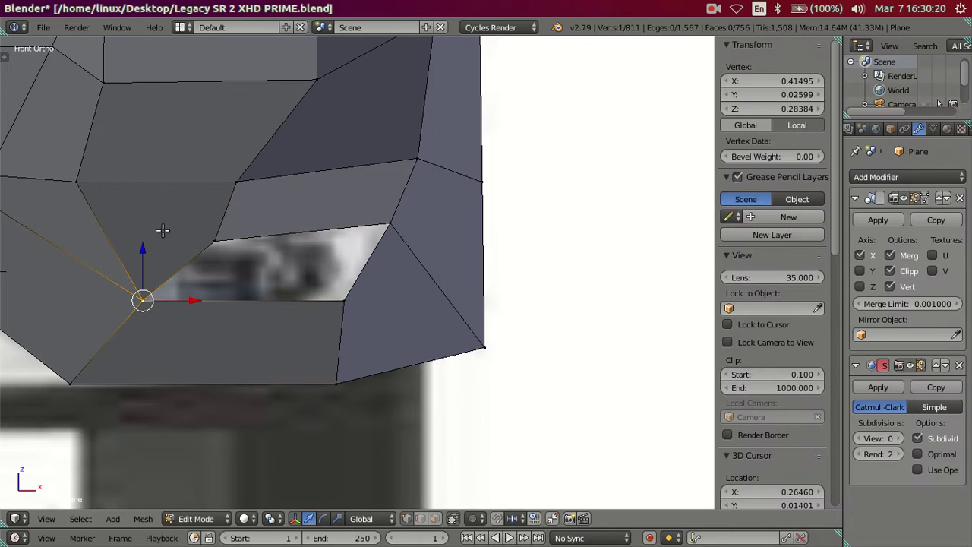
- Lower the inner corner to Z 0.26537 and lower-right to Z 0.27318, raising vertices above
{"action": "mouse_move", "coordinate": [144, 247]}
{"action": "left_mouse_down"}
{"action": "mouse_move", "coordinate": [141, 266]}
{"action": "mouse_move", "coordinate": [143, 256]}
{"action": "left_mouse_up"}
{"action": "right_click", "coordinate": [390, 224]}
{"action": "left_click_drag", "start_coordinate": [390, 204], "coordinate": [390, 192]}
{"action": "right_click", "coordinate": [417, 158]}
{"action": "left_click_drag", "start_coordinate": [420, 106], "coordinate": [419, 90]}
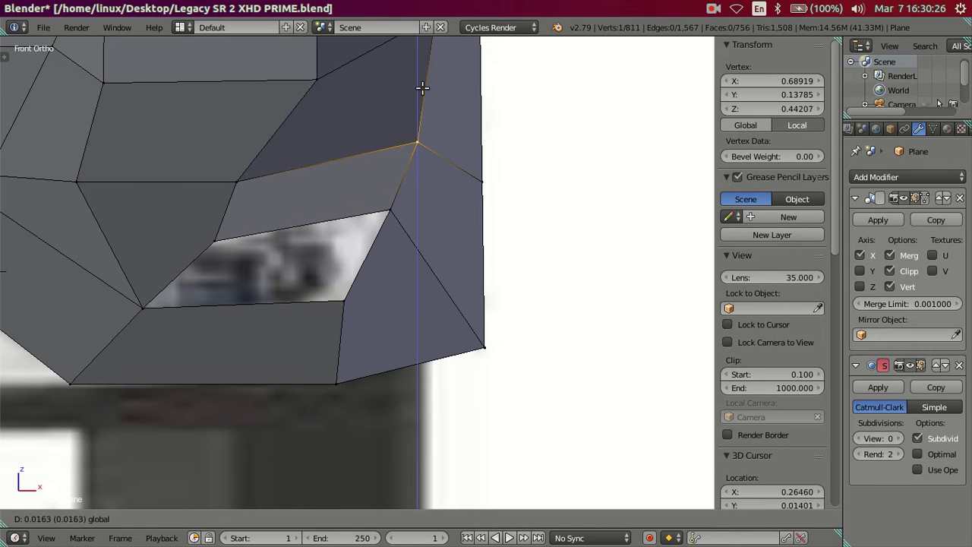
{"action": "right_click", "coordinate": [339, 298]}
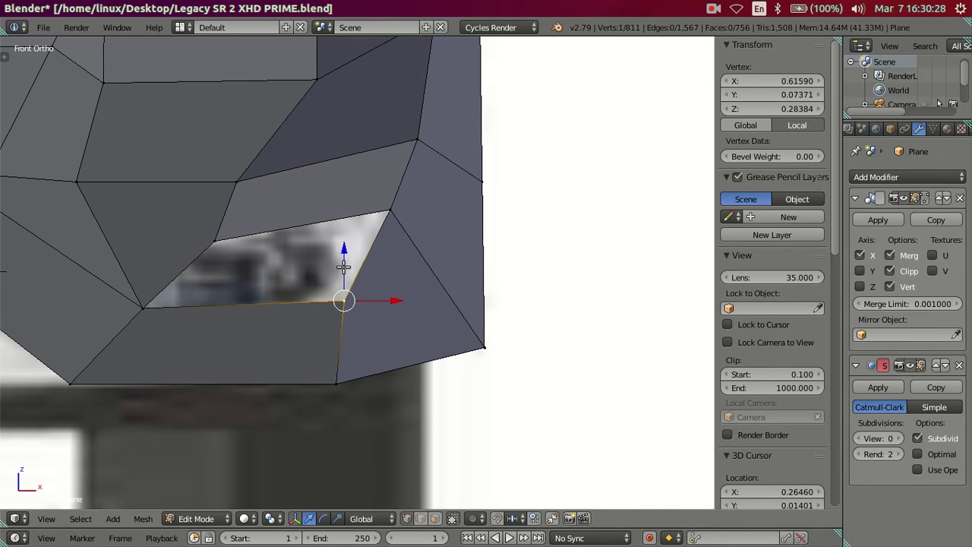
{"action": "left_click_drag", "start_coordinate": [343, 266], "coordinate": [343, 273]}
{"action": "scroll", "coordinate": [343, 265], "scroll_direction": "down", "scroll_amount": 1}
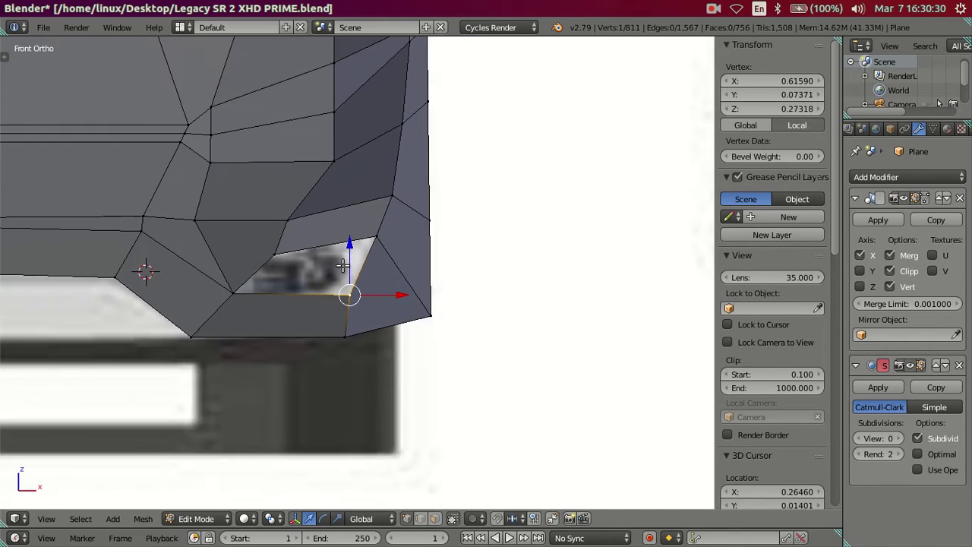
- Slide two bumper side vertices in depth along Y to follow the reference
{"action": "key", "text": "a"}
{"action": "mouse_move", "coordinate": [336, 267]}
{"action": "middle_mouse_down"}
{"action": "mouse_move", "coordinate": [225, 299]}
{"action": "mouse_move", "coordinate": [260, 289]}
{"action": "mouse_move", "coordinate": [152, 275]}
{"action": "mouse_move", "coordinate": [337, 276]}
{"action": "middle_mouse_up"}
{"action": "right_click", "coordinate": [351, 221]}
{"action": "left_click_drag", "start_coordinate": [402, 220], "coordinate": [424, 220]}
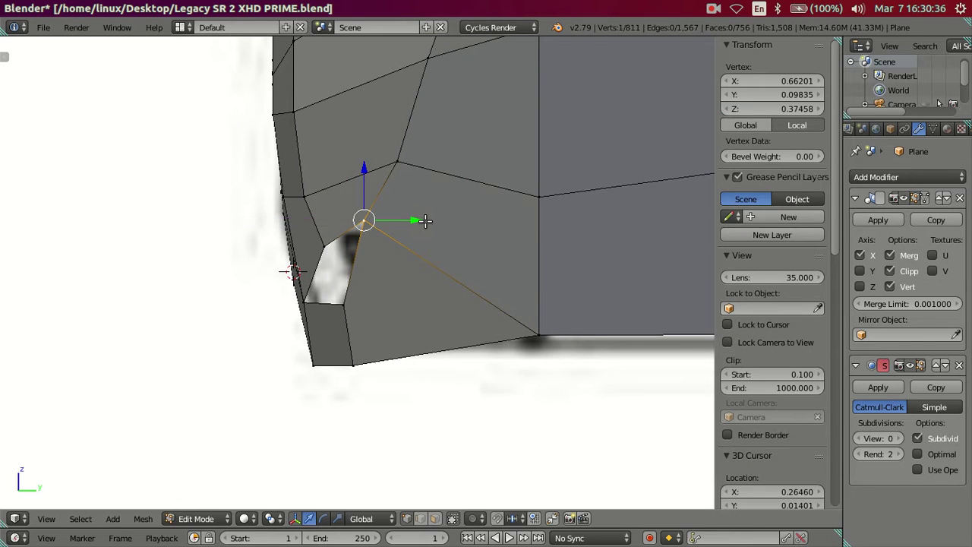
{"action": "middle_click_drag", "start_coordinate": [424, 221], "coordinate": [397, 270], "text": "shift"}
{"action": "left_click_drag", "start_coordinate": [397, 271], "coordinate": [405, 269]}
{"action": "right_click", "coordinate": [303, 296]}
{"action": "key", "text": "g"}
{"action": "key", "text": "y"}
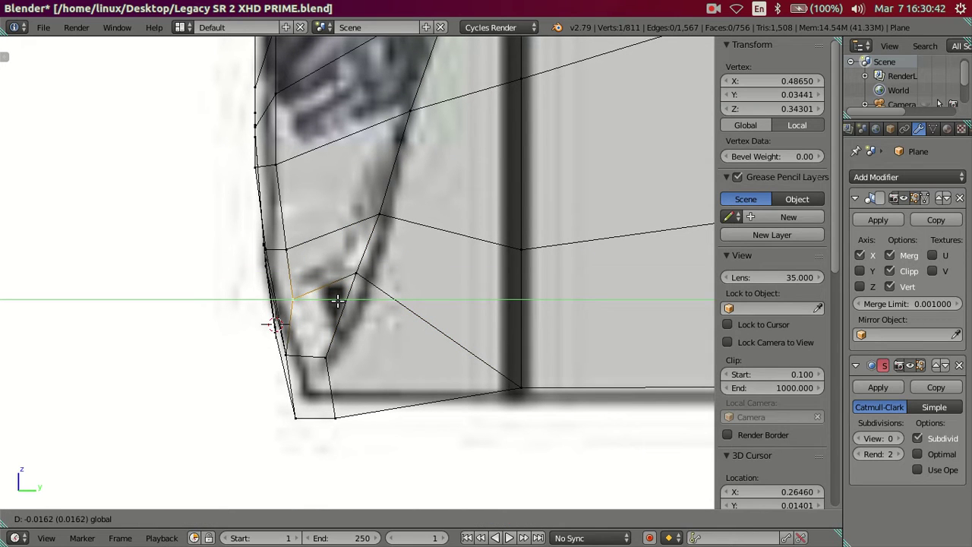
{"action": "left_click", "coordinate": [337, 302]}
{"action": "key", "text": "a"}
{"action": "key", "text": "z"}
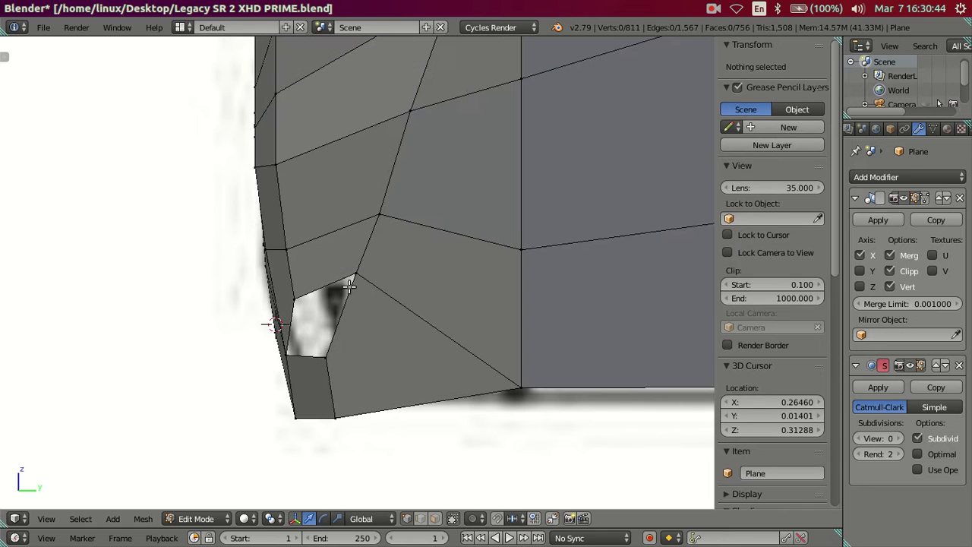
- Shift the vertex above the foglight recess along X to reshape the faces over the notch
{"action": "right_click", "coordinate": [383, 218]}
{"action": "key", "text": "g"}
{"action": "key", "text": "x"}
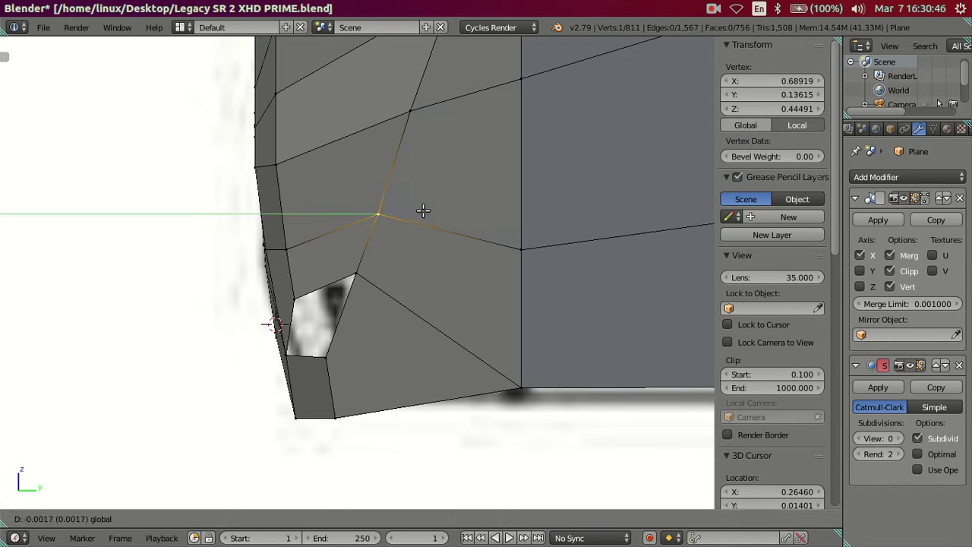
{"action": "left_click", "coordinate": [423, 211]}
{"action": "key", "text": "a"}
{"action": "key", "text": "z"}
{"action": "middle_click_drag", "start_coordinate": [422, 211], "coordinate": [473, 297]}
{"action": "key", "text": "z"}
{"action": "mouse_move", "coordinate": [299, 260]}
{"action": "middle_mouse_down"}
{"action": "mouse_move", "coordinate": [401, 261]}
{"action": "mouse_move", "coordinate": [402, 228]}
{"action": "mouse_move", "coordinate": [163, 224]}
{"action": "mouse_move", "coordinate": [136, 261]}
{"action": "mouse_move", "coordinate": [274, 262]}
{"action": "mouse_move", "coordinate": [295, 235]}
{"action": "middle_mouse_up"}
- In front wireframe view, move a vertex inside the foglight area along X to match the reference
{"action": "key", "text": "KP_1"}
{"action": "key", "text": "z"}
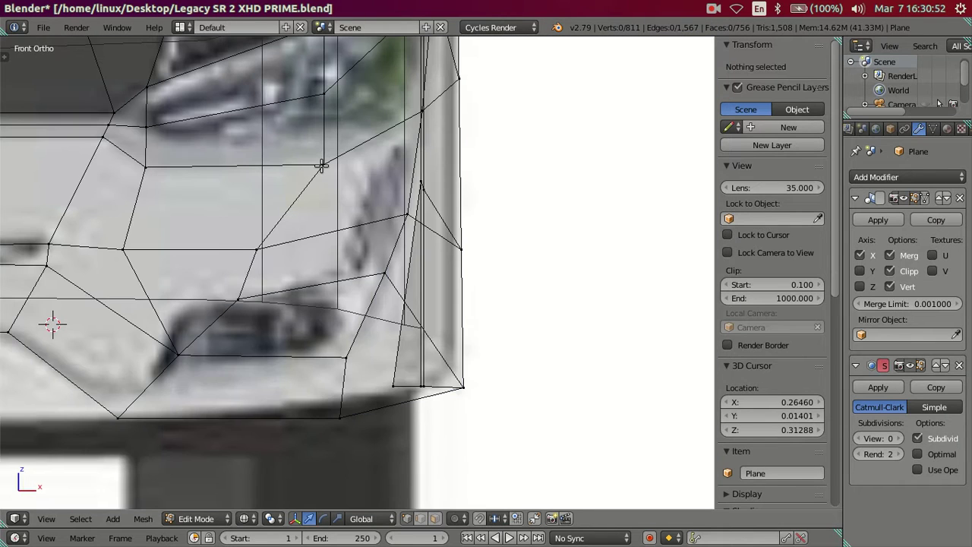
{"action": "middle_click_drag", "start_coordinate": [322, 167], "coordinate": [375, 241], "text": "shift"}
{"action": "right_click", "coordinate": [298, 318]}
{"action": "key", "text": "g"}
{"action": "key", "text": "x"}
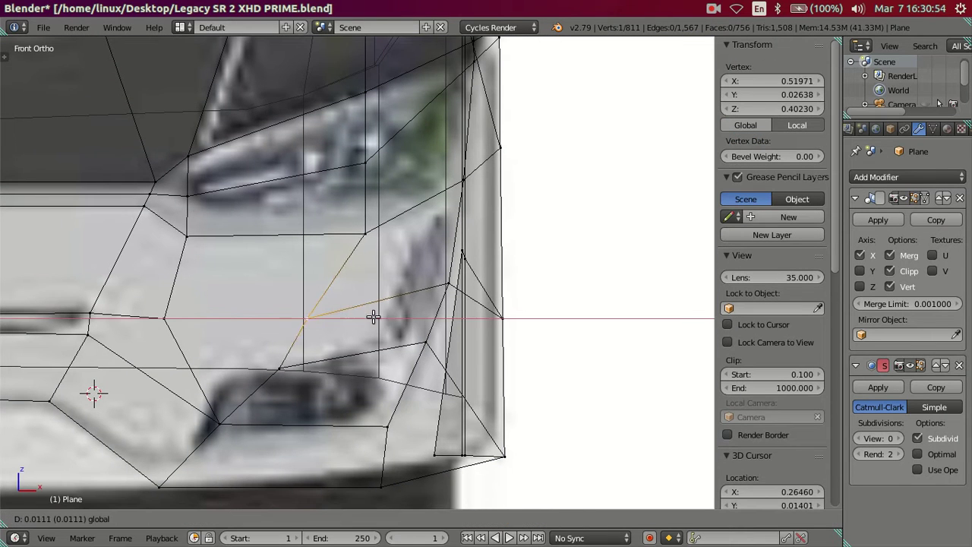
{"action": "left_click", "coordinate": [392, 315]}
{"action": "key", "text": "a"}
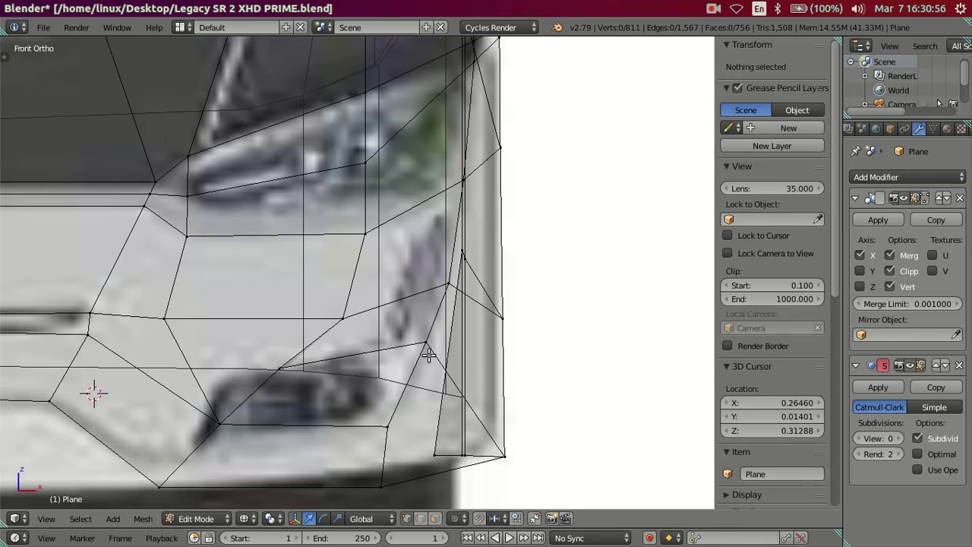
{"action": "key", "text": "z"}
{"action": "mouse_move", "coordinate": [291, 353]}
{"action": "middle_mouse_down"}
{"action": "mouse_move", "coordinate": [304, 392]}
{"action": "mouse_move", "coordinate": [344, 230]}
{"action": "mouse_move", "coordinate": [304, 213]}
{"action": "mouse_move", "coordinate": [304, 202]}
{"action": "mouse_move", "coordinate": [271, 250]}
{"action": "mouse_move", "coordinate": [199, 315]}
{"action": "mouse_move", "coordinate": [158, 419]}
{"action": "mouse_move", "coordinate": [218, 412]}
{"action": "mouse_move", "coordinate": [39, 423]}
{"action": "mouse_move", "coordinate": [11, 415]}
{"action": "middle_mouse_up"}
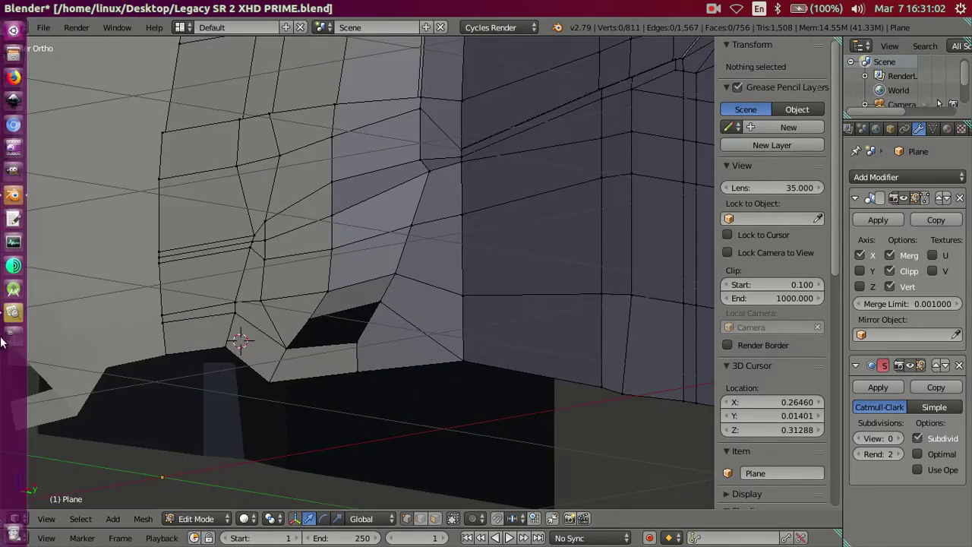
- Check the bus front photo, then shift a bumper side-edge vertex in depth along Y
{"action": "left_click", "coordinate": [13, 316]}
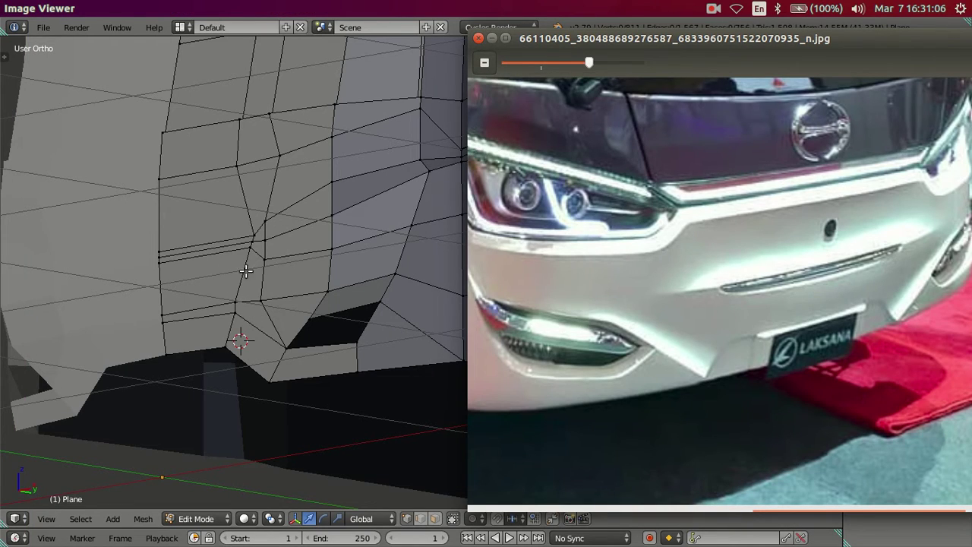
{"action": "left_click", "coordinate": [245, 271]}
{"action": "mouse_move", "coordinate": [245, 271]}
{"action": "middle_mouse_down"}
{"action": "mouse_move", "coordinate": [273, 330]}
{"action": "mouse_move", "coordinate": [346, 325]}
{"action": "mouse_move", "coordinate": [447, 297]}
{"action": "mouse_move", "coordinate": [451, 248]}
{"action": "mouse_move", "coordinate": [495, 239]}
{"action": "mouse_move", "coordinate": [475, 288]}
{"action": "mouse_move", "coordinate": [488, 314]}
{"action": "mouse_move", "coordinate": [523, 245]}
{"action": "mouse_move", "coordinate": [347, 299]}
{"action": "middle_mouse_up"}
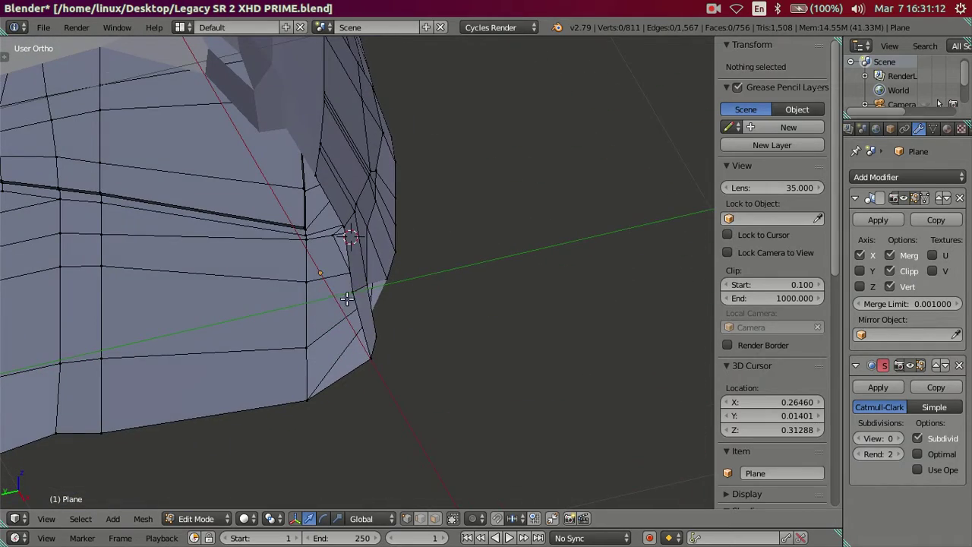
{"action": "right_click", "coordinate": [348, 298]}
{"action": "key", "text": "g"}
{"action": "key", "text": "y"}
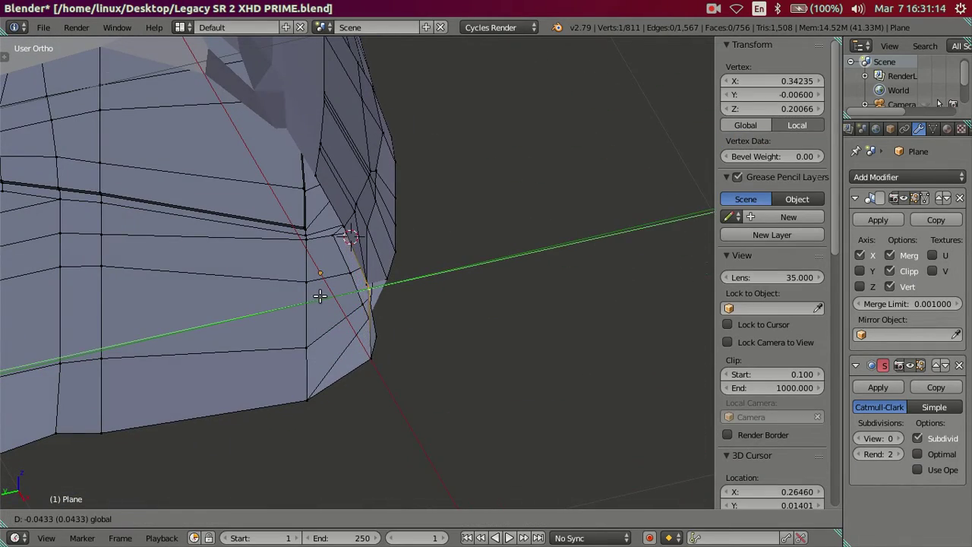
{"action": "left_click", "coordinate": [321, 297]}
- In side orthographic view, shift the recess's outer corner vertex along Y
{"action": "mouse_move", "coordinate": [470, 293]}
{"action": "middle_mouse_down"}
{"action": "mouse_move", "coordinate": [206, 367]}
{"action": "mouse_move", "coordinate": [258, 346]}
{"action": "middle_mouse_up"}
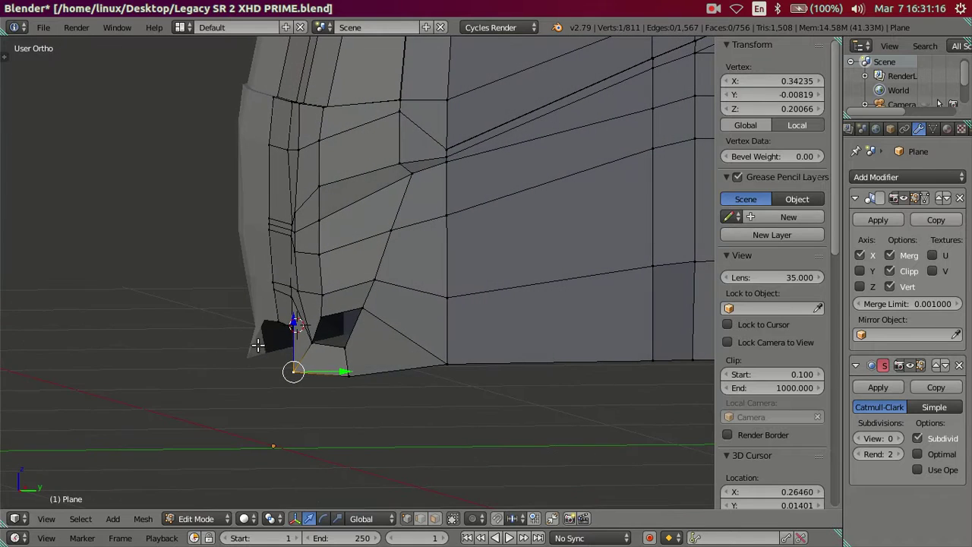
{"action": "key", "text": "KP_3"}
{"action": "right_click", "coordinate": [304, 380]}
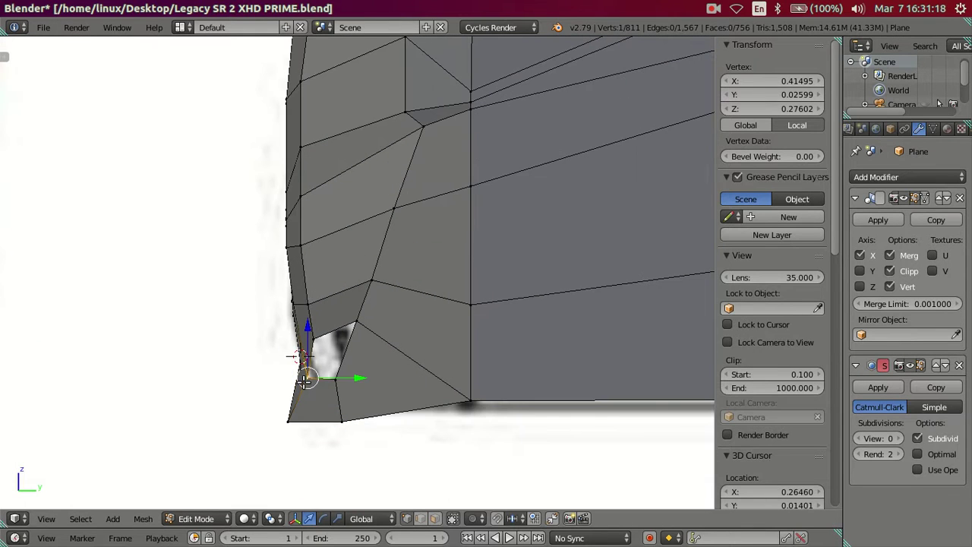
{"action": "key", "text": "g"}
{"action": "key", "text": "y"}
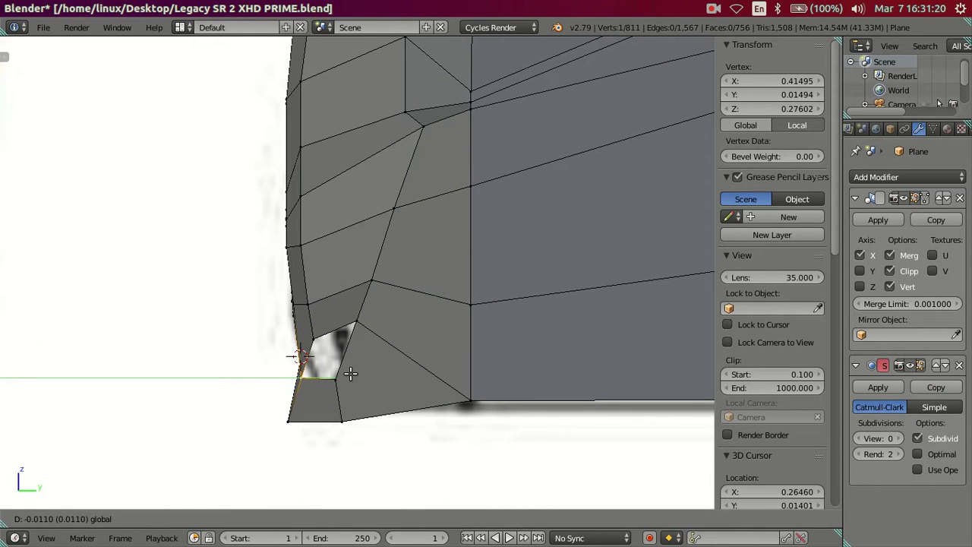
{"action": "left_click", "coordinate": [347, 364]}
- Shift another recess-edge vertex along Y, then check the recess shape in object mode
{"action": "right_click", "coordinate": [359, 344]}
{"action": "key", "text": "g"}
{"action": "key", "text": "Escape"}
{"action": "key", "text": "g"}
{"action": "key", "text": "y"}
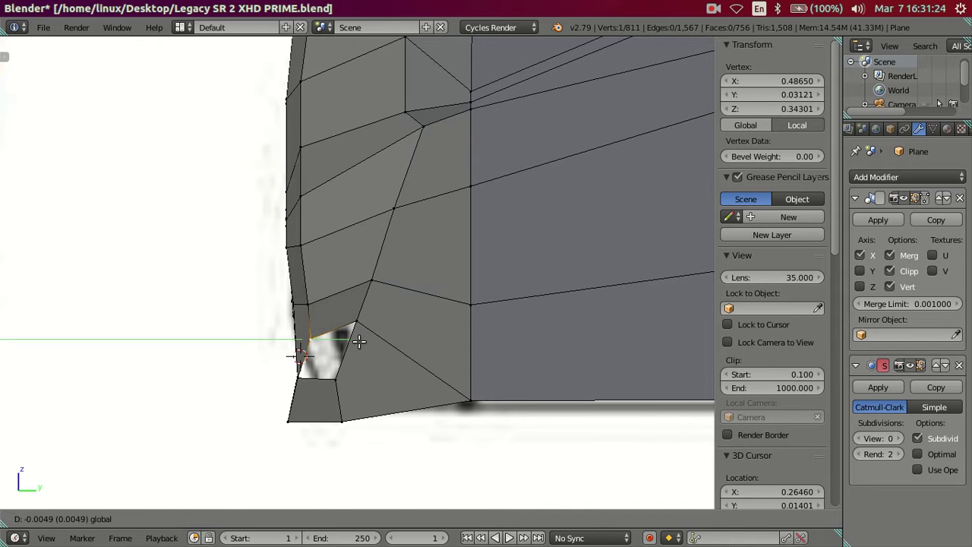
{"action": "left_click", "coordinate": [356, 342]}
{"action": "key", "text": "Tab"}
{"action": "mouse_move", "coordinate": [356, 341]}
{"action": "middle_mouse_down"}
{"action": "mouse_move", "coordinate": [369, 299]}
{"action": "mouse_move", "coordinate": [434, 297]}
{"action": "mouse_move", "coordinate": [342, 315]}
{"action": "mouse_move", "coordinate": [313, 232]}
{"action": "mouse_move", "coordinate": [242, 250]}
{"action": "mouse_move", "coordinate": [346, 255]}
{"action": "mouse_move", "coordinate": [414, 295]}
{"action": "mouse_move", "coordinate": [380, 294]}
{"action": "mouse_move", "coordinate": [380, 238]}
{"action": "mouse_move", "coordinate": [369, 297]}
{"action": "mouse_move", "coordinate": [390, 321]}
{"action": "mouse_move", "coordinate": [395, 302]}
{"action": "mouse_move", "coordinate": [369, 280]}
{"action": "mouse_move", "coordinate": [326, 282]}
{"action": "mouse_move", "coordinate": [336, 291]}
{"action": "mouse_move", "coordinate": [365, 282]}
{"action": "mouse_move", "coordinate": [357, 304]}
{"action": "mouse_move", "coordinate": [426, 325]}
{"action": "mouse_move", "coordinate": [458, 265]}
{"action": "mouse_move", "coordinate": [487, 257]}
{"action": "mouse_move", "coordinate": [304, 330]}
{"action": "mouse_move", "coordinate": [327, 393]}
{"action": "mouse_move", "coordinate": [375, 393]}
{"action": "mouse_move", "coordinate": [443, 316]}
{"action": "mouse_move", "coordinate": [455, 327]}
{"action": "mouse_move", "coordinate": [438, 283]}
{"action": "mouse_move", "coordinate": [332, 294]}
{"action": "mouse_move", "coordinate": [343, 286]}
{"action": "mouse_move", "coordinate": [373, 302]}
{"action": "middle_mouse_up"}
{"action": "key", "text": "Tab"}
{"action": "key", "text": "KP_1"}
{"action": "scroll", "coordinate": [358, 282], "scroll_direction": "up", "scroll_amount": 2}
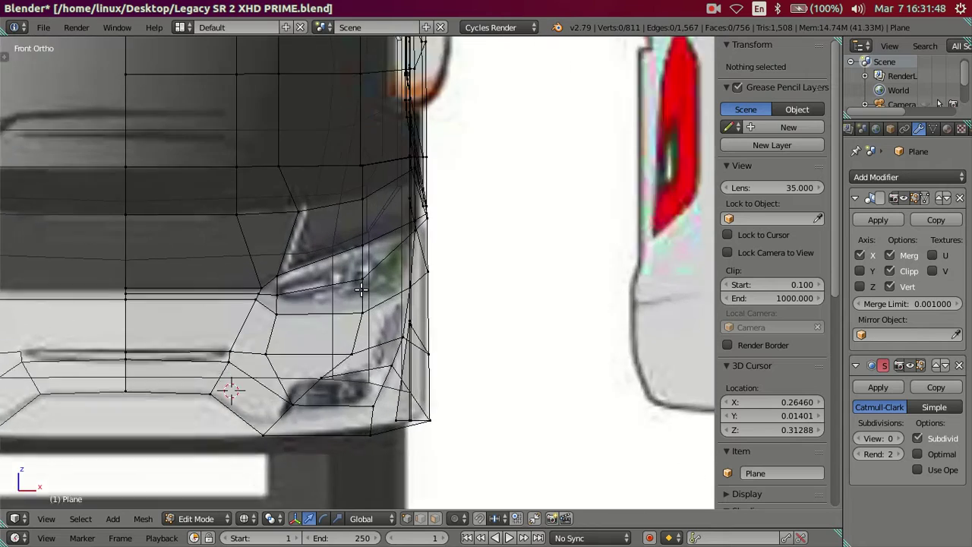
{"action": "scroll", "coordinate": [361, 290], "scroll_direction": "up", "scroll_amount": 2}
{"action": "scroll", "coordinate": [360, 289], "scroll_direction": "down", "scroll_amount": 3}
{"action": "scroll", "coordinate": [341, 319], "scroll_direction": "down", "scroll_amount": 3}
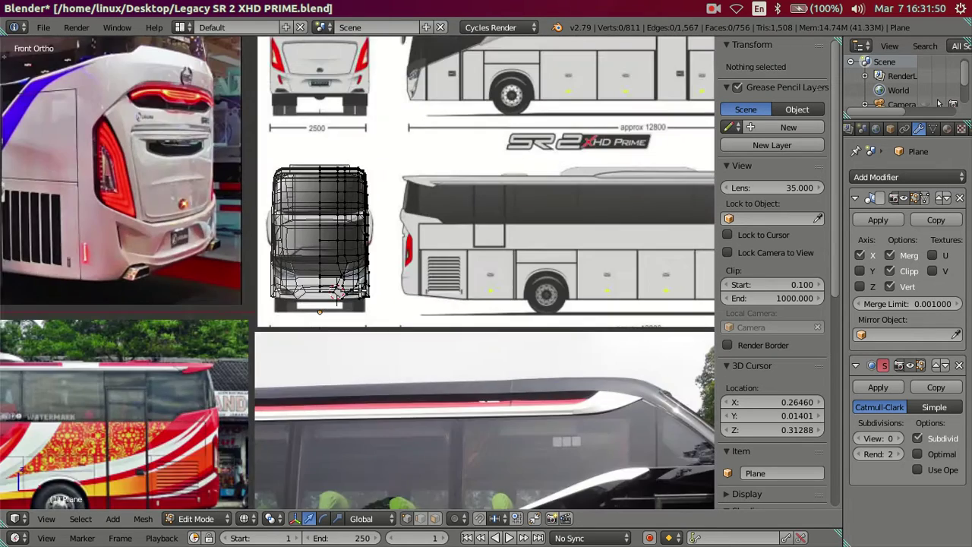
{"action": "scroll", "coordinate": [303, 388], "scroll_direction": "up", "scroll_amount": 2}
{"action": "scroll", "coordinate": [341, 342], "scroll_direction": "down", "scroll_amount": 1}
{"action": "scroll", "coordinate": [416, 290], "scroll_direction": "up", "scroll_amount": 2}
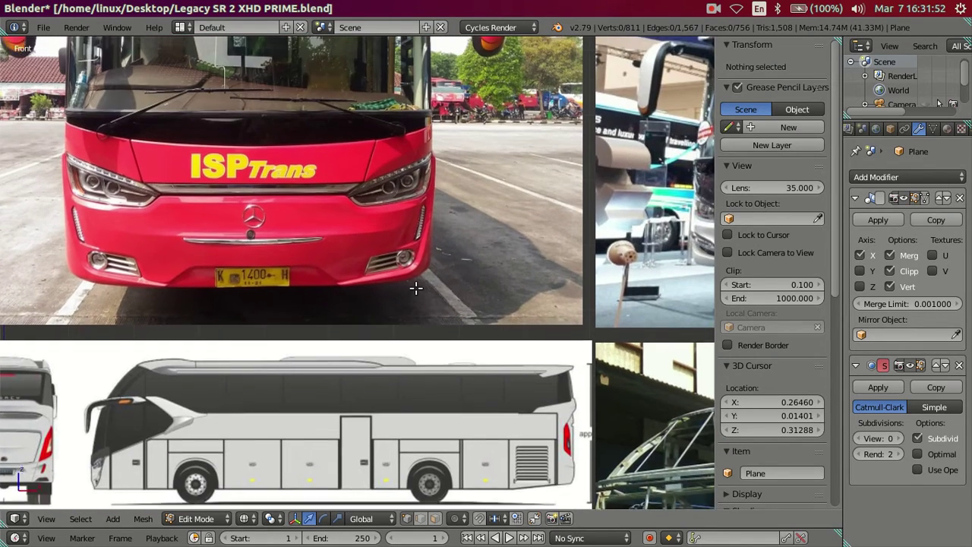
{"action": "scroll", "coordinate": [417, 289], "scroll_direction": "up", "scroll_amount": 2}
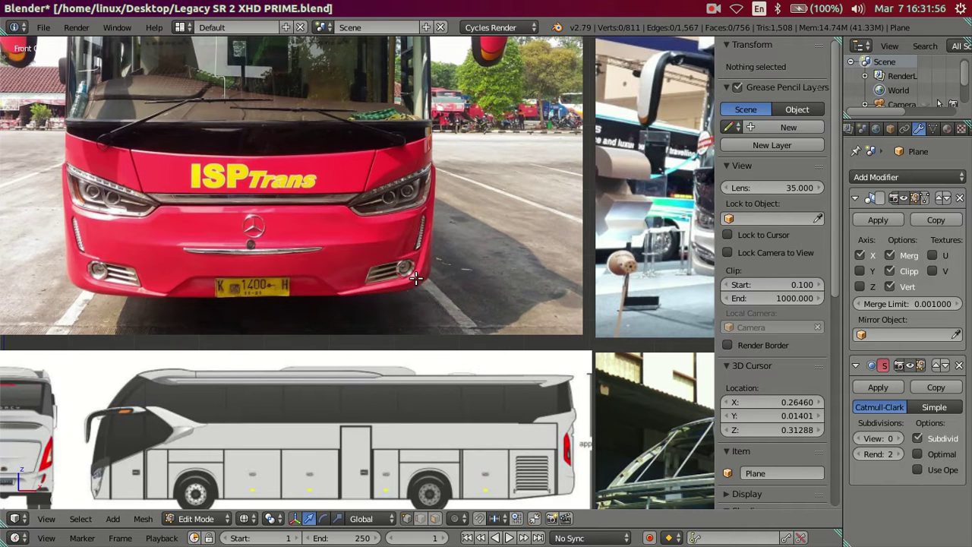
{"action": "scroll", "coordinate": [416, 278], "scroll_direction": "down", "scroll_amount": 1}
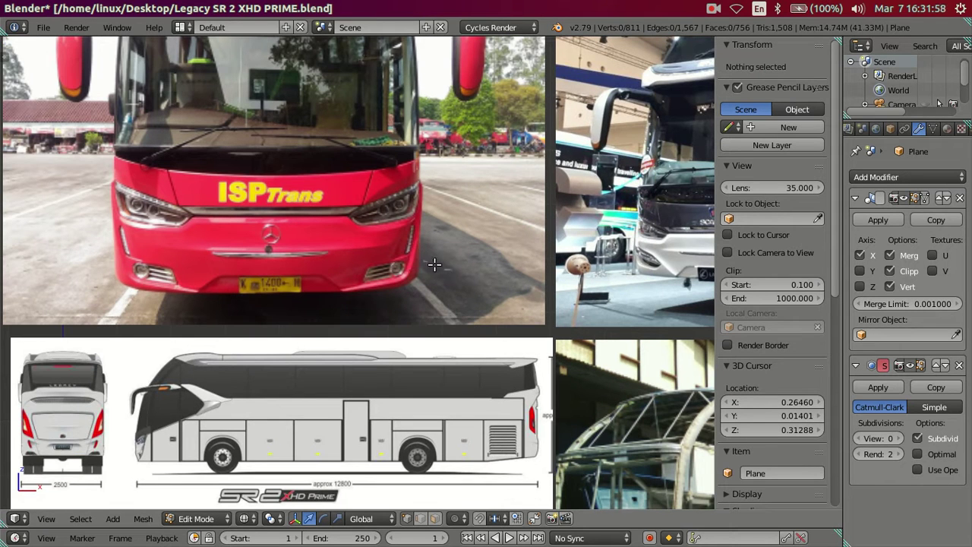
{"action": "middle_click_drag", "start_coordinate": [516, 254], "coordinate": [366, 315], "text": "shift"}
{"action": "scroll", "coordinate": [366, 315], "scroll_direction": "up", "scroll_amount": 2}
{"action": "scroll", "coordinate": [367, 315], "scroll_direction": "up", "scroll_amount": 2}
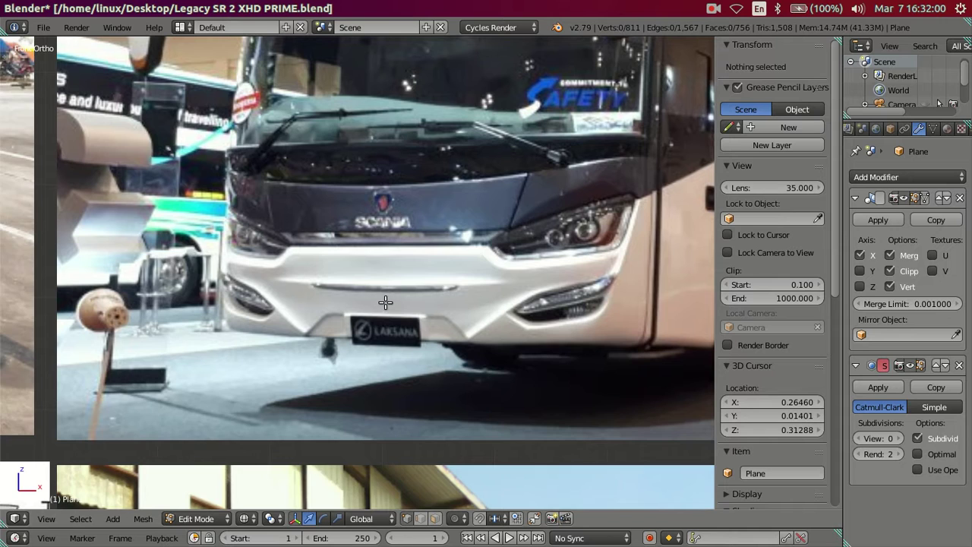
{"action": "scroll", "coordinate": [367, 315], "scroll_direction": "up", "scroll_amount": 1}
{"action": "scroll", "coordinate": [367, 315], "scroll_direction": "down", "scroll_amount": 1}
{"action": "scroll", "coordinate": [365, 310], "scroll_direction": "down", "scroll_amount": 1}
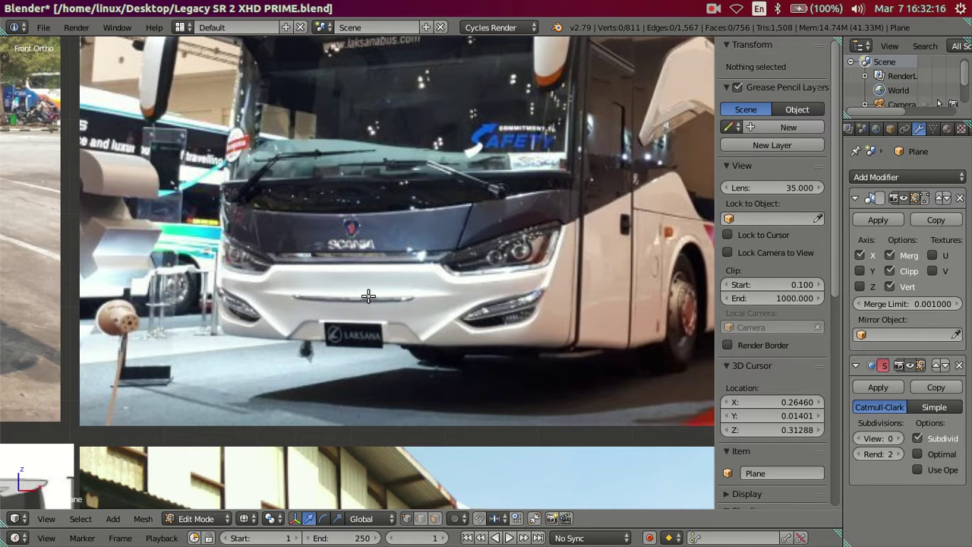
{"action": "scroll", "coordinate": [237, 315], "scroll_direction": "down", "scroll_amount": 5}
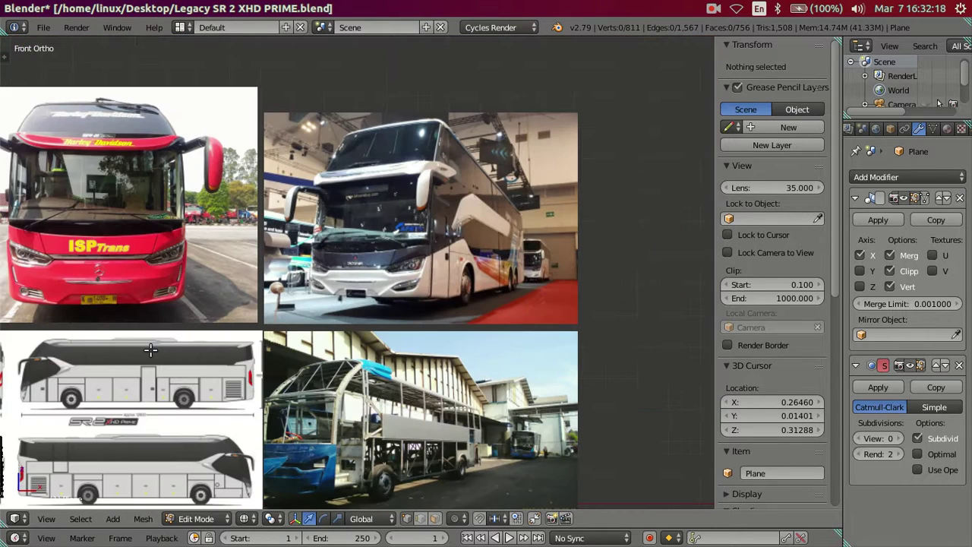
{"action": "scroll", "coordinate": [155, 348], "scroll_direction": "up", "scroll_amount": 2}
{"action": "scroll", "coordinate": [321, 304], "scroll_direction": "up", "scroll_amount": 2}
{"action": "scroll", "coordinate": [304, 266], "scroll_direction": "up", "scroll_amount": 2}
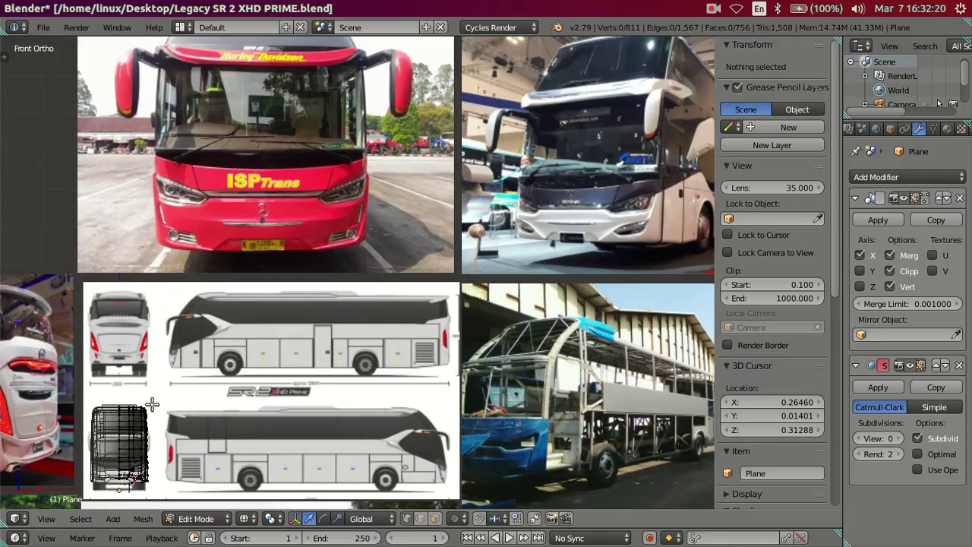
{"action": "scroll", "coordinate": [285, 232], "scroll_direction": "up", "scroll_amount": 2}
{"action": "scroll", "coordinate": [286, 231], "scroll_direction": "up", "scroll_amount": 2}
{"action": "scroll", "coordinate": [365, 292], "scroll_direction": "up", "scroll_amount": 2}
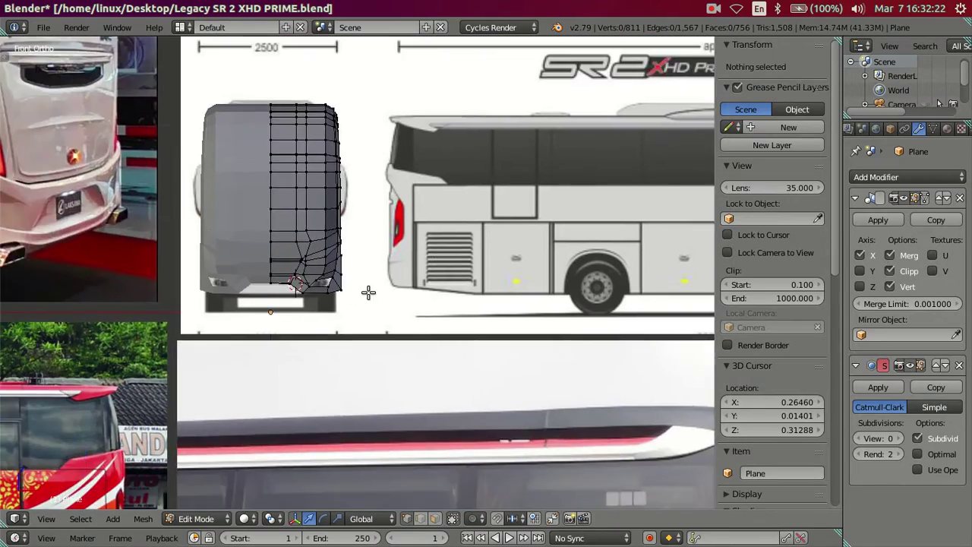
{"action": "scroll", "coordinate": [362, 297], "scroll_direction": "up", "scroll_amount": 2}
{"action": "scroll", "coordinate": [372, 319], "scroll_direction": "up", "scroll_amount": 2}
{"action": "mouse_move", "coordinate": [360, 317]}
{"action": "middle_mouse_down"}
{"action": "mouse_move", "coordinate": [327, 262]}
{"action": "mouse_move", "coordinate": [299, 281]}
{"action": "mouse_move", "coordinate": [341, 314]}
{"action": "mouse_move", "coordinate": [197, 315]}
{"action": "middle_mouse_up"}
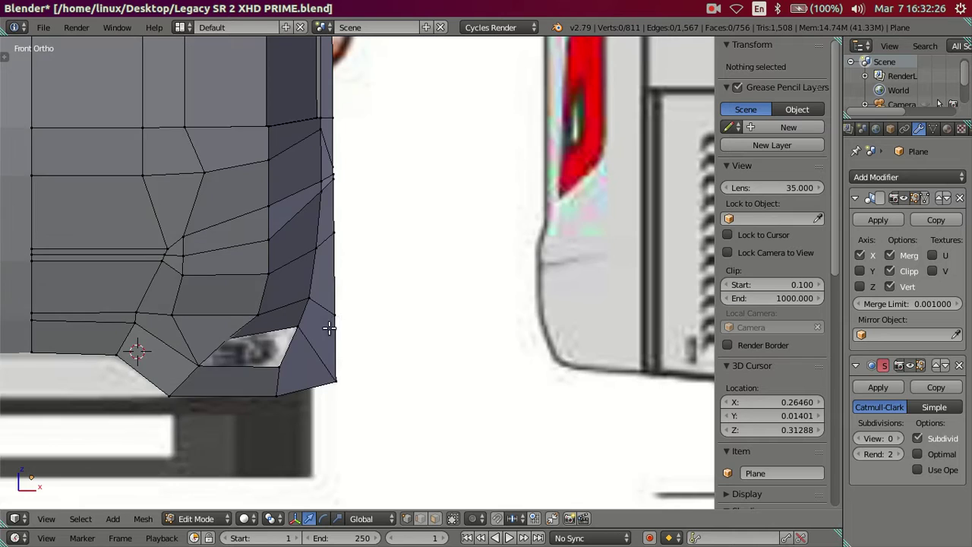
- Extrude a new vertex from the bumper centre line and lower it along Z to the bumper bottom
{"action": "key", "text": "z"}
{"action": "scroll", "coordinate": [398, 306], "scroll_direction": "up", "scroll_amount": 2}
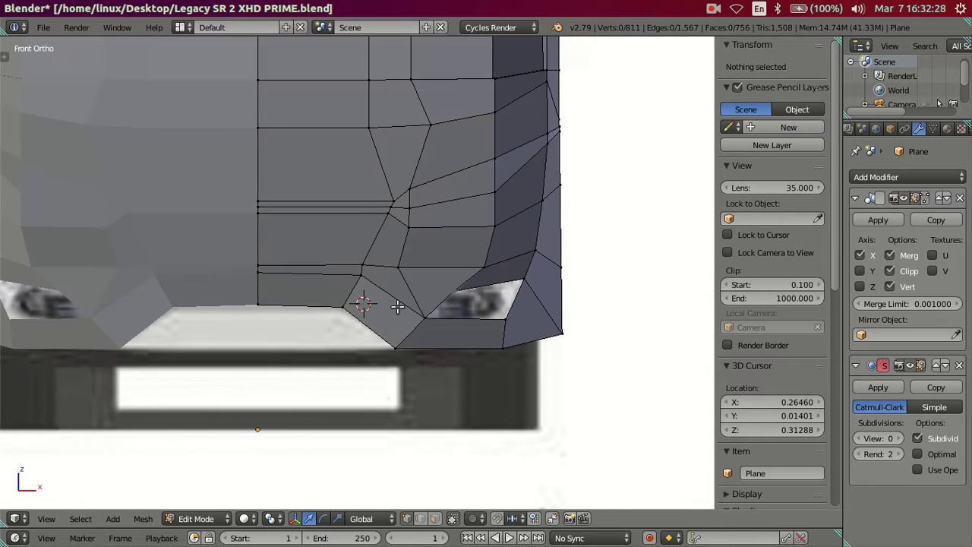
{"action": "right_click", "coordinate": [391, 348]}
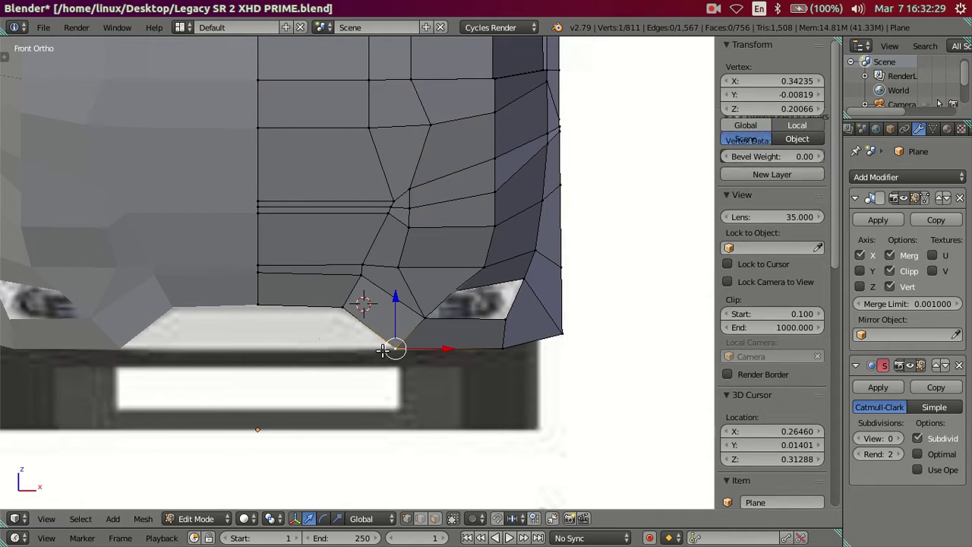
{"action": "right_click", "coordinate": [262, 309], "text": "ctrl"}
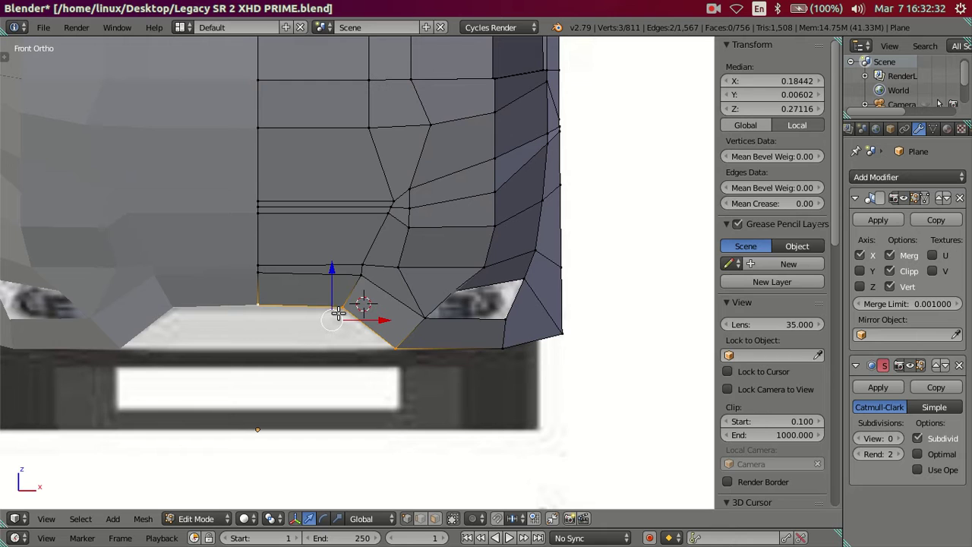
{"action": "right_click", "coordinate": [254, 310]}
{"action": "key", "text": "e"}
{"action": "right_click", "coordinate": [258, 304]}
{"action": "key", "text": "g"}
{"action": "key", "text": "z"}
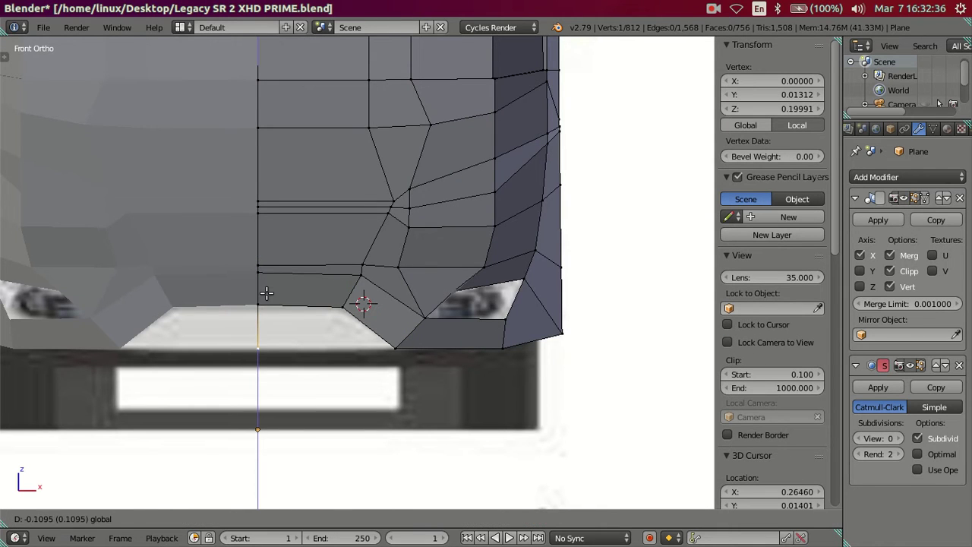
{"action": "left_click", "coordinate": [265, 293]}
{"action": "right_click", "coordinate": [392, 350], "text": "ctrl"}
{"action": "key", "text": "a"}
- Select the first bumper faces beside the foglight recess
{"action": "mouse_move", "coordinate": [392, 350]}
{"action": "middle_mouse_down"}
{"action": "mouse_move", "coordinate": [354, 294]}
{"action": "mouse_move", "coordinate": [243, 278]}
{"action": "mouse_move", "coordinate": [239, 260]}
{"action": "mouse_move", "coordinate": [250, 280]}
{"action": "mouse_move", "coordinate": [405, 341]}
{"action": "mouse_move", "coordinate": [461, 336]}
{"action": "mouse_move", "coordinate": [460, 284]}
{"action": "mouse_move", "coordinate": [260, 267]}
{"action": "mouse_move", "coordinate": [250, 281]}
{"action": "mouse_move", "coordinate": [254, 334]}
{"action": "mouse_move", "coordinate": [281, 354]}
{"action": "mouse_move", "coordinate": [278, 382]}
{"action": "mouse_move", "coordinate": [369, 341]}
{"action": "mouse_move", "coordinate": [359, 340]}
{"action": "mouse_move", "coordinate": [363, 316]}
{"action": "mouse_move", "coordinate": [392, 330]}
{"action": "mouse_move", "coordinate": [387, 321]}
{"action": "mouse_move", "coordinate": [332, 313]}
{"action": "mouse_move", "coordinate": [445, 473]}
{"action": "middle_mouse_up"}
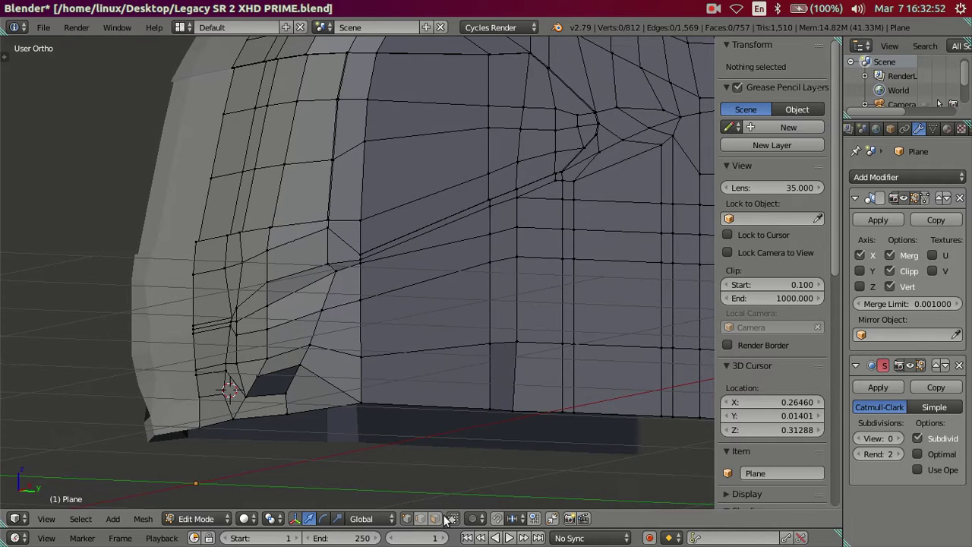
{"action": "right_click", "coordinate": [343, 295]}
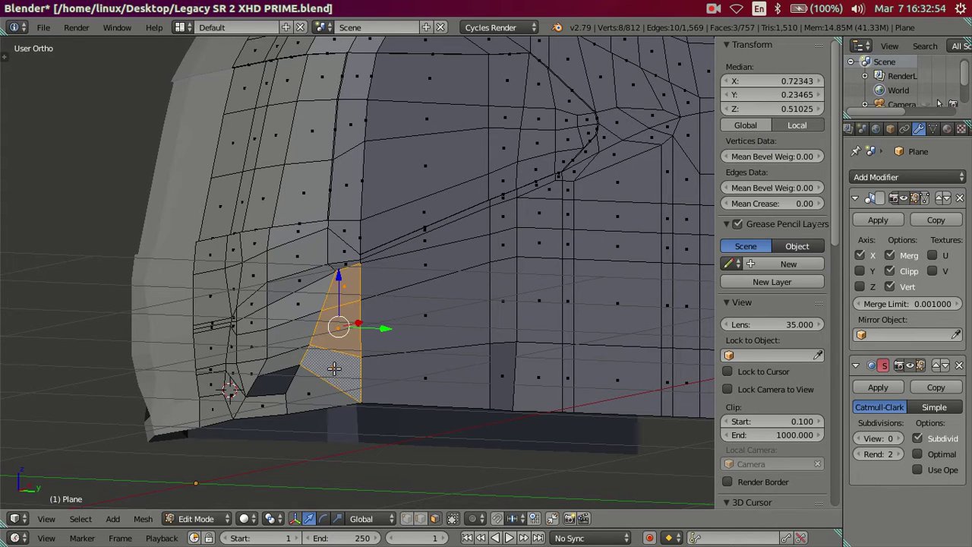
{"action": "right_click", "coordinate": [217, 385], "text": "shift"}
{"action": "mouse_move", "coordinate": [217, 385]}
{"action": "middle_mouse_down"}
{"action": "mouse_move", "coordinate": [288, 364]}
{"action": "mouse_move", "coordinate": [366, 375]}
{"action": "mouse_move", "coordinate": [340, 382]}
{"action": "mouse_move", "coordinate": [349, 372]}
{"action": "middle_mouse_up"}
{"action": "key", "text": "KP_1"}
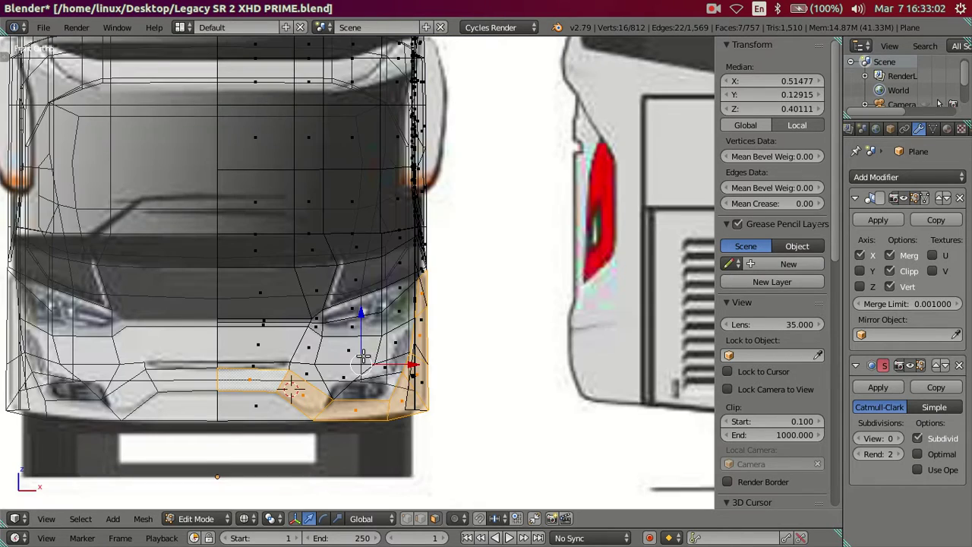
- Add the remaining bumper faces around the foglight opening, toggling wireframe to reach them
{"action": "right_click", "coordinate": [314, 377], "text": "shift"}
{"action": "key", "text": "z"}
{"action": "right_click", "coordinate": [393, 349], "text": "shift"}
{"action": "key", "text": "z"}
{"action": "key", "text": "z"}
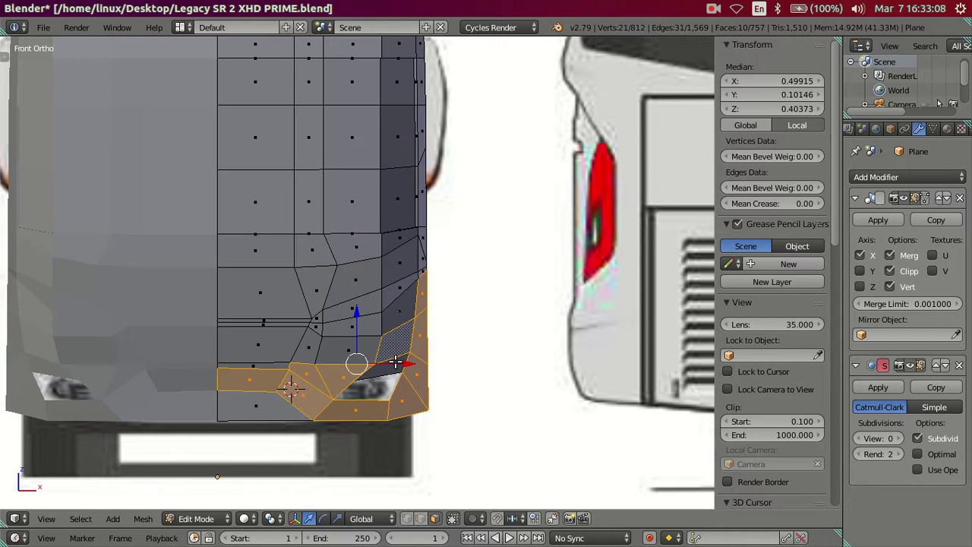
{"action": "right_click", "coordinate": [275, 348], "text": "shift"}
{"action": "key", "text": "z"}
{"action": "scroll", "coordinate": [282, 343], "scroll_direction": "up", "scroll_amount": 2}
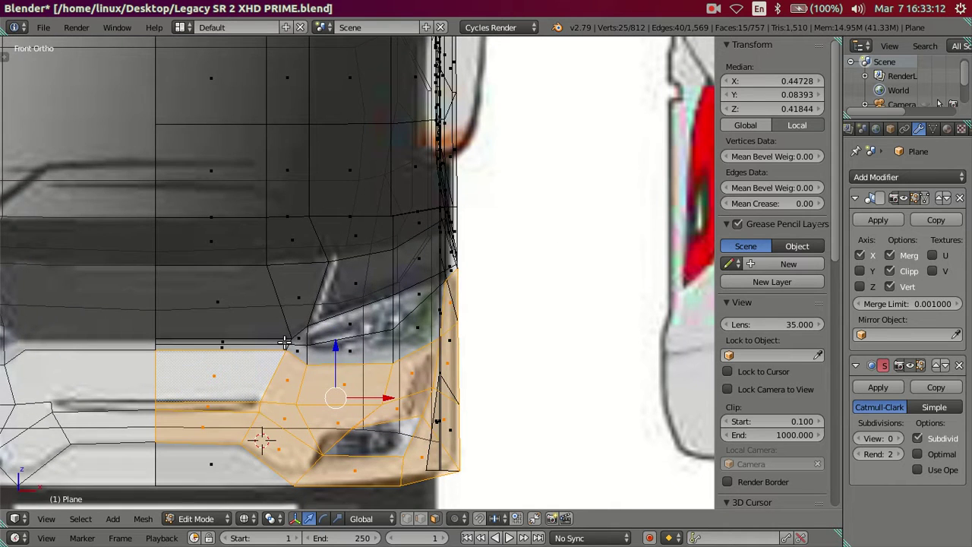
{"action": "key", "text": "z"}
{"action": "right_click", "coordinate": [274, 347], "text": "shift"}
{"action": "key", "text": "z"}
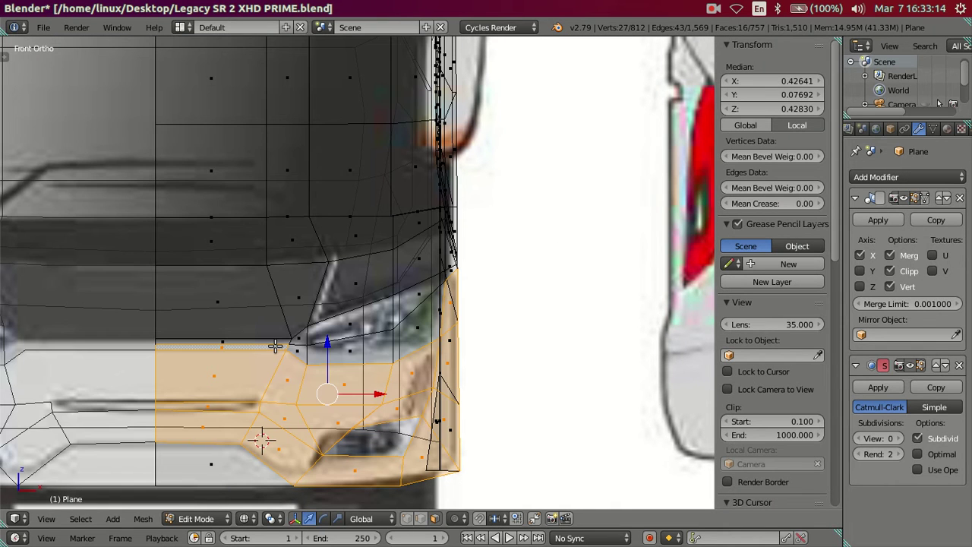
{"action": "middle_click_drag", "start_coordinate": [579, 373], "coordinate": [482, 332]}
- Extrude the selected foglight-ring faces 0.1 along their normals and inspect the new depth
{"action": "key", "text": "z"}
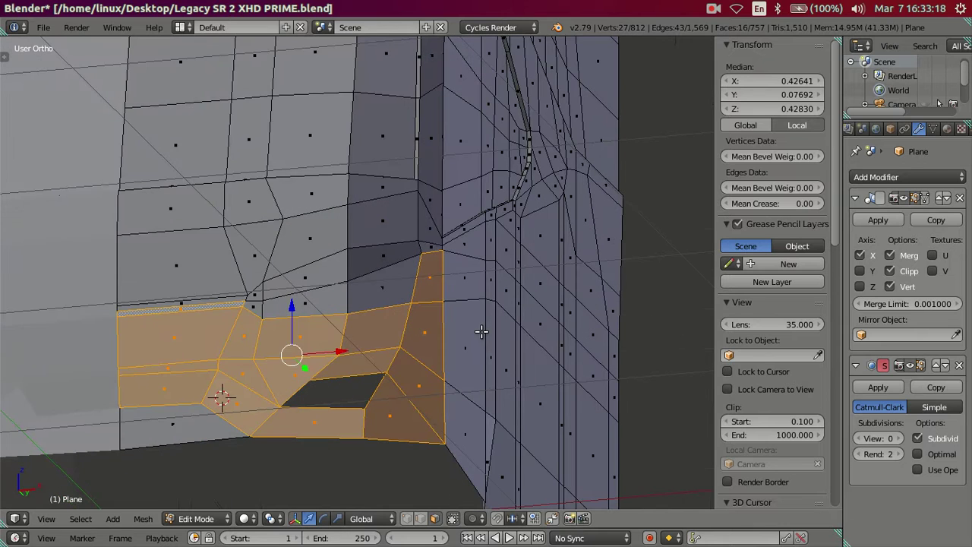
{"action": "key", "text": "e"}
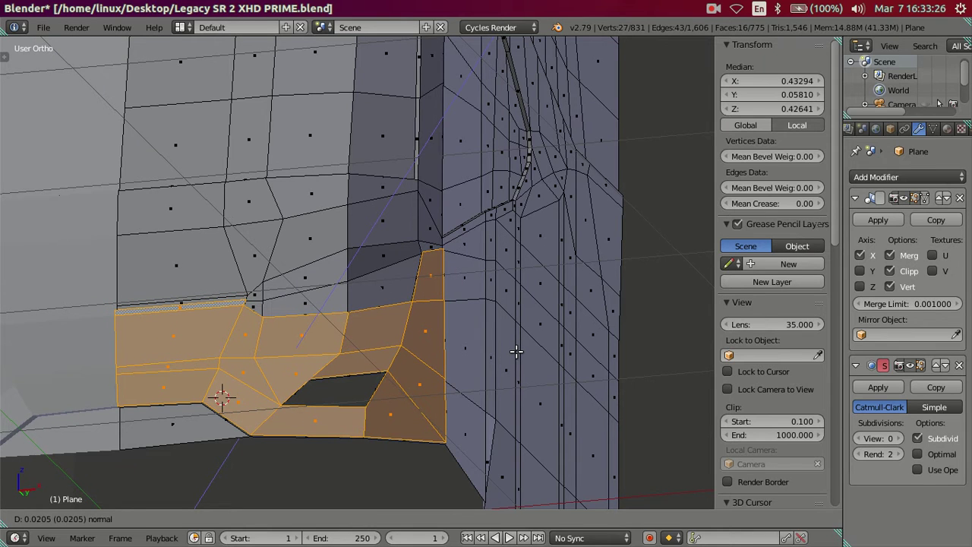
{"action": "key", "text": "BackSpace"}
{"action": "type", "text": ".1"}
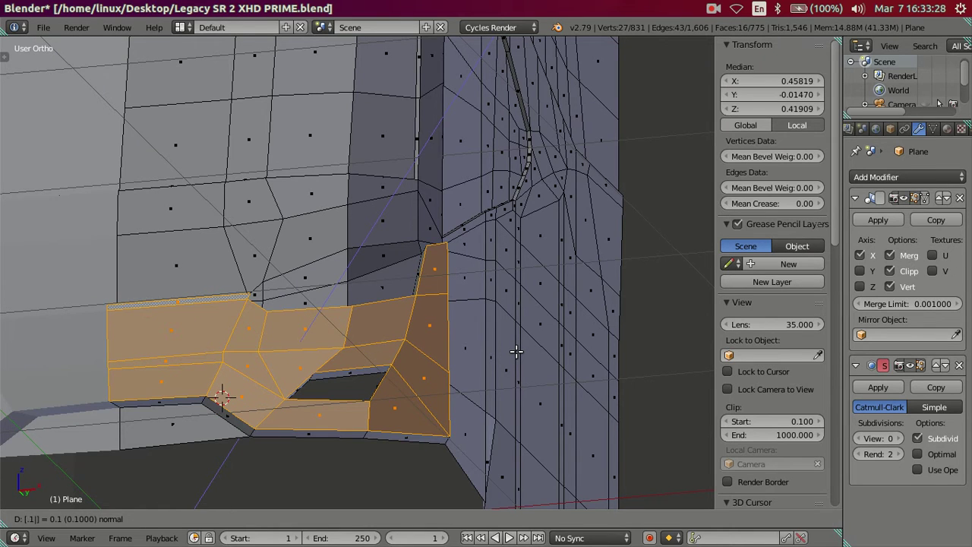
{"action": "key", "text": "Return"}
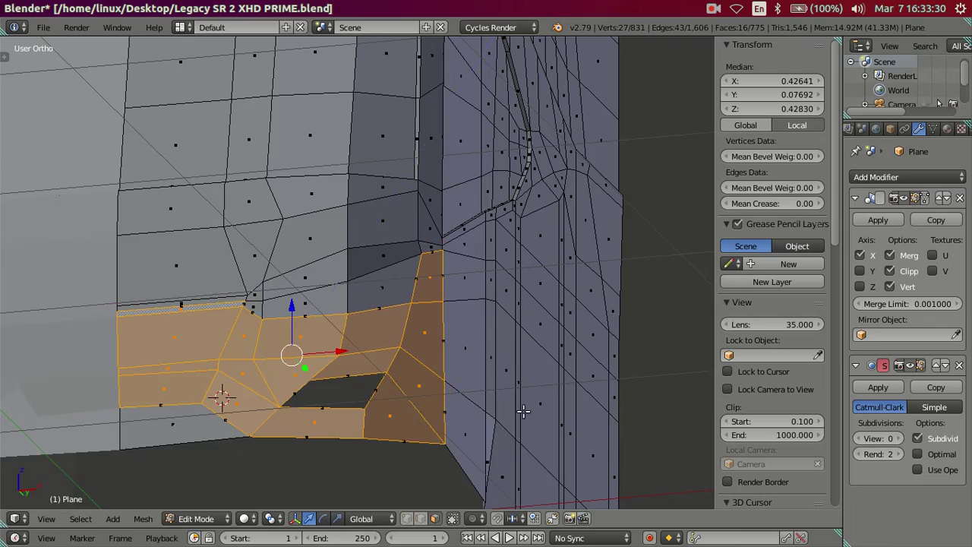
{"action": "middle_click_drag", "start_coordinate": [522, 354], "coordinate": [488, 291]}
{"action": "scroll", "coordinate": [356, 336], "scroll_direction": "up", "scroll_amount": 2}
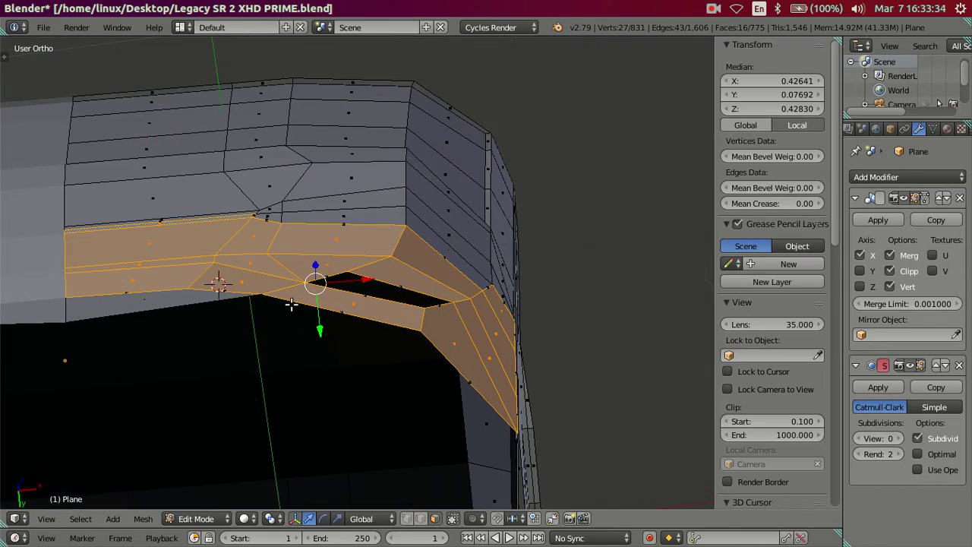
{"action": "mouse_move", "coordinate": [374, 343]}
{"action": "middle_mouse_down"}
{"action": "mouse_move", "coordinate": [350, 346]}
{"action": "mouse_move", "coordinate": [354, 291]}
{"action": "mouse_move", "coordinate": [358, 311]}
{"action": "mouse_move", "coordinate": [387, 279]}
{"action": "mouse_move", "coordinate": [418, 292]}
{"action": "middle_mouse_up"}
{"action": "mouse_move", "coordinate": [343, 272]}
{"action": "middle_mouse_down"}
{"action": "mouse_move", "coordinate": [369, 238]}
{"action": "mouse_move", "coordinate": [494, 385]}
{"action": "mouse_move", "coordinate": [488, 448]}
{"action": "mouse_move", "coordinate": [498, 414]}
{"action": "mouse_move", "coordinate": [362, 460]}
{"action": "mouse_move", "coordinate": [311, 460]}
{"action": "mouse_move", "coordinate": [362, 391]}
{"action": "mouse_move", "coordinate": [342, 394]}
{"action": "middle_mouse_up"}
- Move the four corner-column side faces 0.01 along X
{"action": "left_click", "coordinate": [410, 420]}
{"action": "left_click", "coordinate": [452, 392], "text": "shift"}
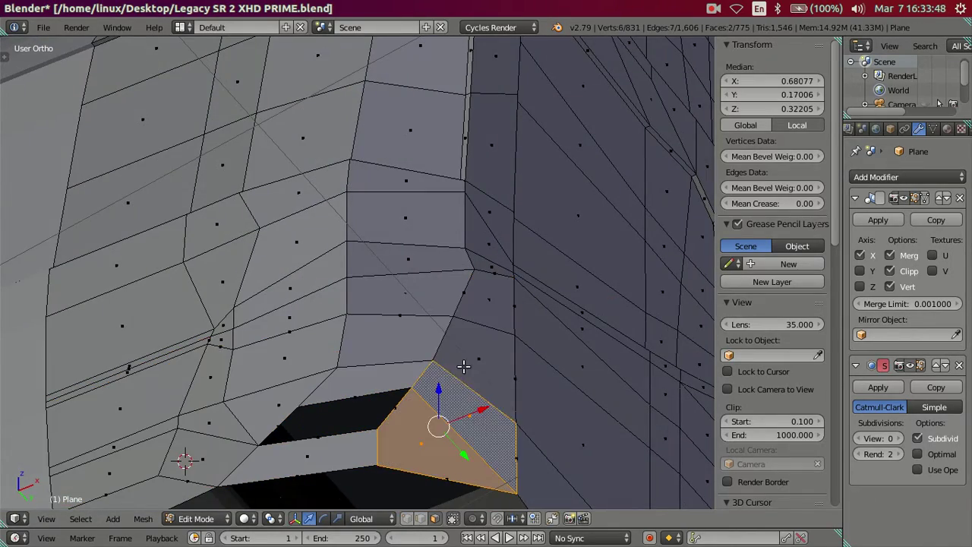
{"action": "left_click", "coordinate": [464, 370], "text": "shift"}
{"action": "left_click", "coordinate": [476, 327], "text": "shift"}
{"action": "mouse_move", "coordinate": [476, 330]}
{"action": "middle_mouse_down"}
{"action": "mouse_move", "coordinate": [498, 357]}
{"action": "mouse_move", "coordinate": [527, 369]}
{"action": "middle_mouse_up"}
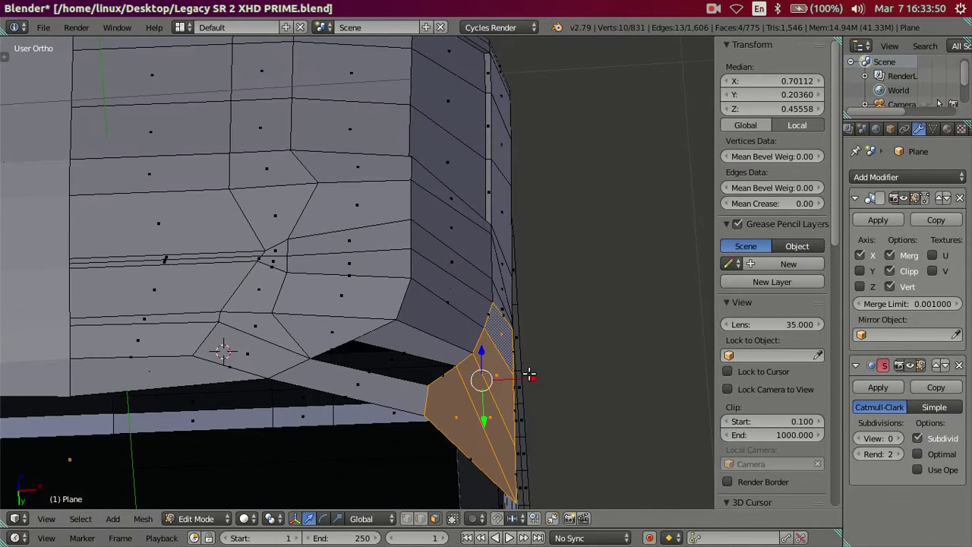
{"action": "left_click_drag", "start_coordinate": [528, 372], "coordinate": [535, 374]}
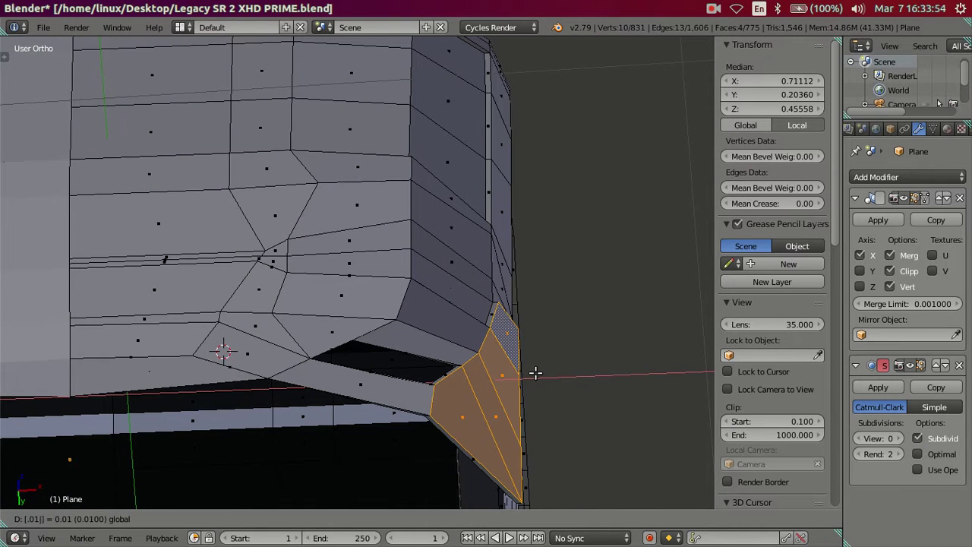
{"action": "left_click", "coordinate": [534, 373]}
- Select the eight faces around the diamond-shaped face beside the foglight recess
{"action": "mouse_move", "coordinate": [364, 358]}
{"action": "middle_mouse_down", "text": "shift"}
{"action": "mouse_move", "coordinate": [375, 360]}
{"action": "mouse_move", "coordinate": [321, 332]}
{"action": "mouse_move", "coordinate": [227, 375]}
{"action": "middle_mouse_up", "text": "shift"}
{"action": "middle_click_drag", "start_coordinate": [237, 410], "coordinate": [342, 399], "text": "shift"}
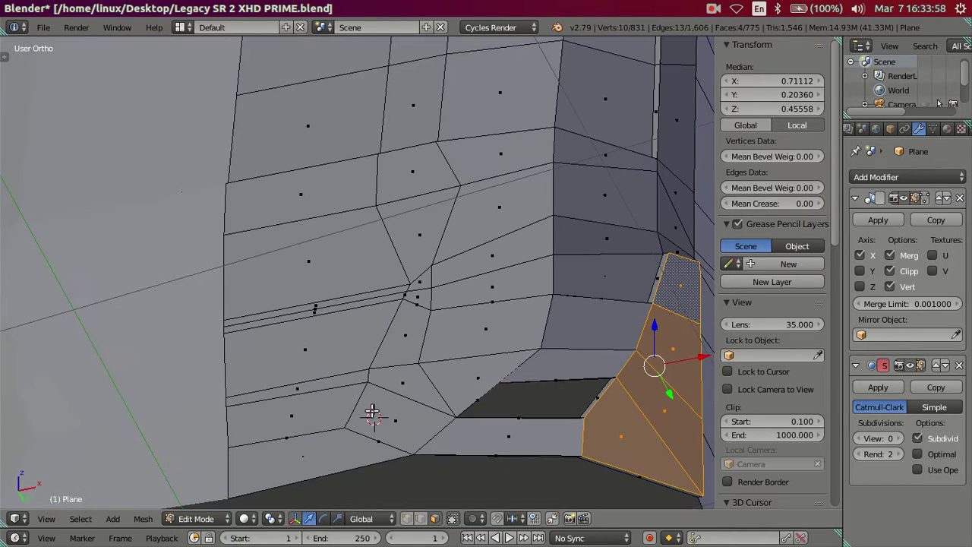
{"action": "right_click", "coordinate": [372, 413]}
{"action": "right_click", "coordinate": [327, 389], "text": "shift"}
{"action": "right_click", "coordinate": [410, 387], "text": "shift"}
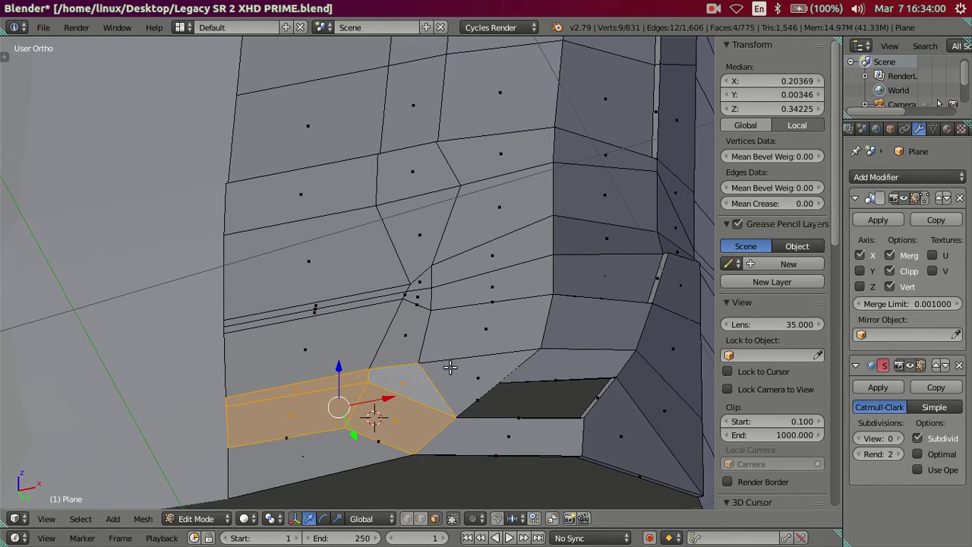
{"action": "right_click", "coordinate": [463, 391], "text": "shift"}
{"action": "right_click", "coordinate": [440, 334], "text": "shift"}
{"action": "right_click", "coordinate": [410, 338], "text": "shift"}
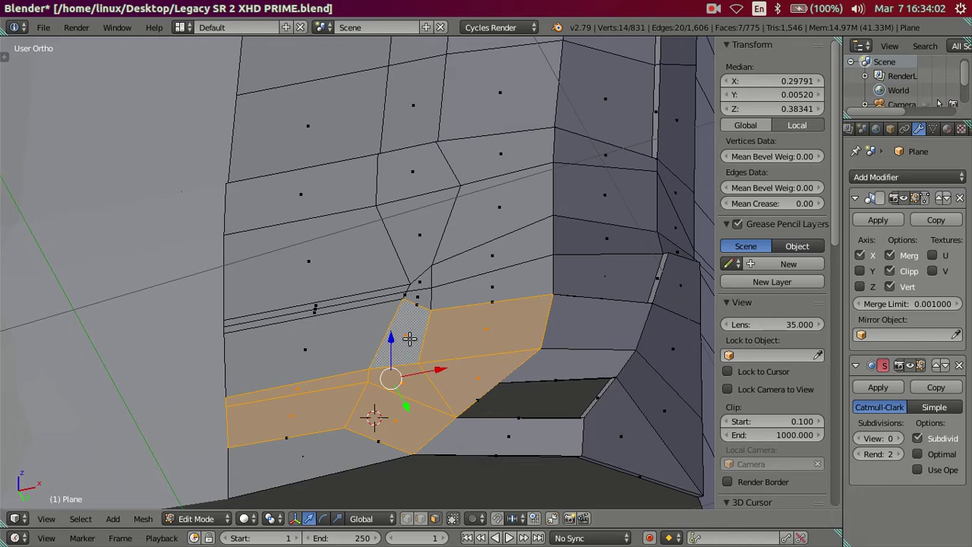
{"action": "right_click", "coordinate": [350, 343], "text": "shift"}
{"action": "right_click", "coordinate": [368, 300], "text": "shift"}
- Move the selected recess faces -0.01 along Y, then deselect everything
{"action": "mouse_move", "coordinate": [450, 295]}
{"action": "middle_mouse_down"}
{"action": "mouse_move", "coordinate": [460, 332]}
{"action": "mouse_move", "coordinate": [506, 360]}
{"action": "mouse_move", "coordinate": [517, 351]}
{"action": "mouse_move", "coordinate": [486, 398]}
{"action": "mouse_move", "coordinate": [341, 407]}
{"action": "middle_mouse_up"}
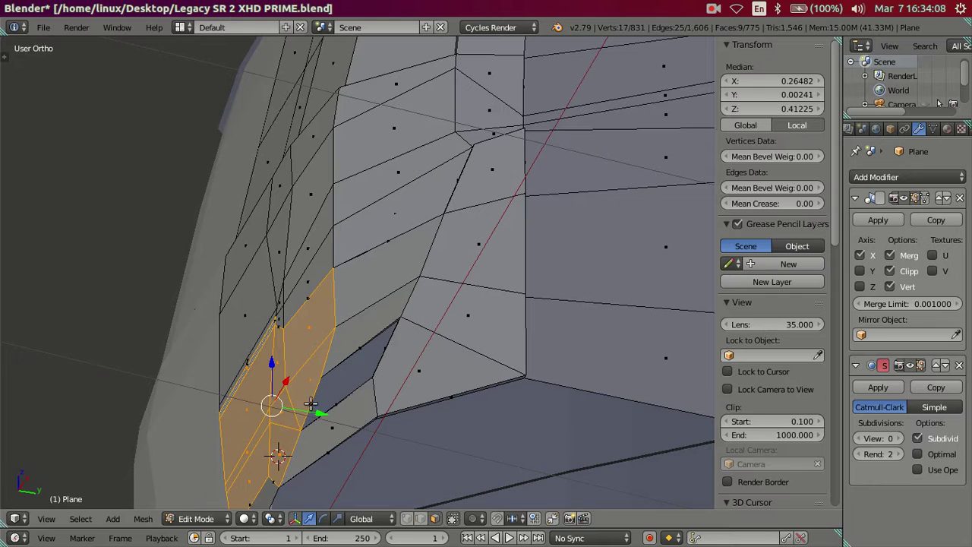
{"action": "left_click_drag", "start_coordinate": [310, 405], "coordinate": [309, 401]}
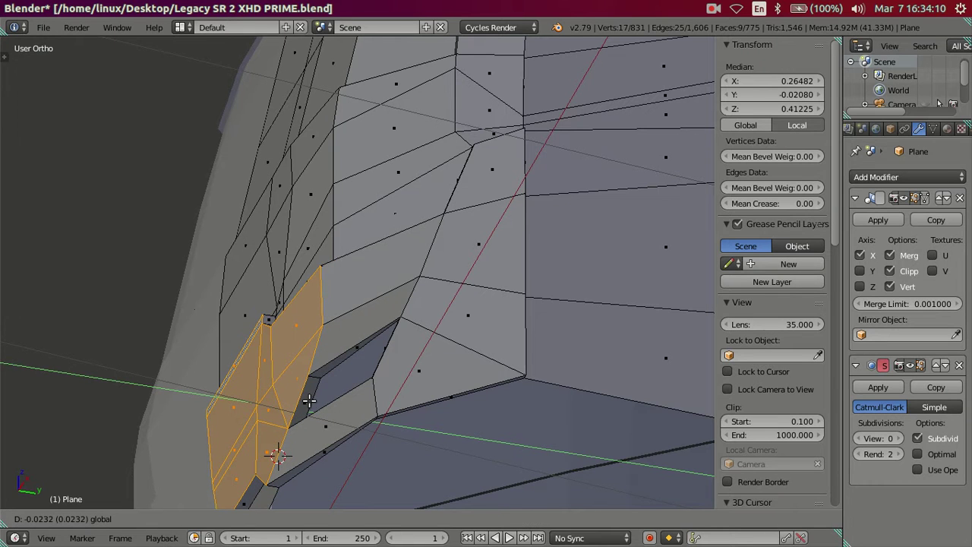
{"action": "key", "text": "minus"}
{"action": "type", "text": "0.01"}
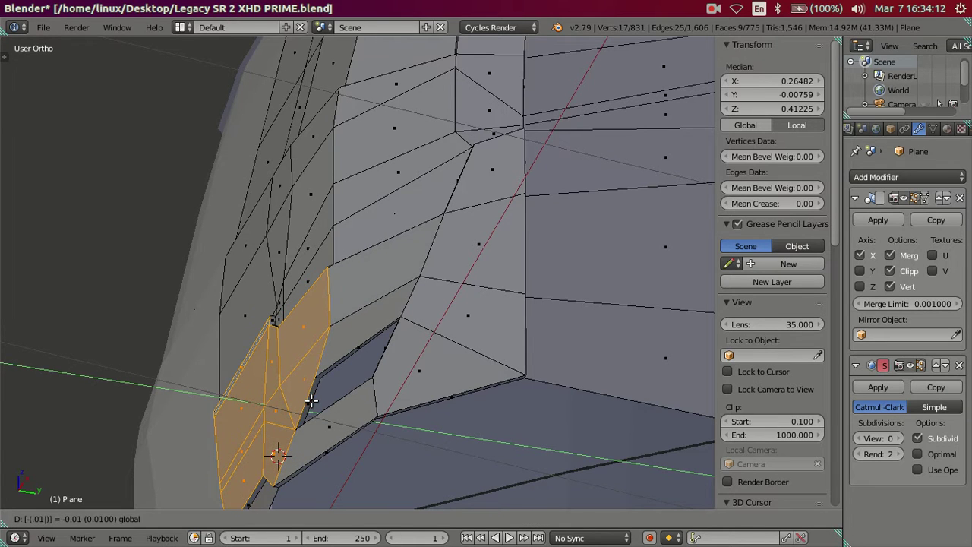
{"action": "key", "text": "Return"}
{"action": "mouse_move", "coordinate": [311, 401]}
{"action": "middle_mouse_down"}
{"action": "mouse_move", "coordinate": [354, 306]}
{"action": "mouse_move", "coordinate": [456, 461]}
{"action": "mouse_move", "coordinate": [344, 374]}
{"action": "mouse_move", "coordinate": [423, 440]}
{"action": "mouse_move", "coordinate": [447, 426]}
{"action": "mouse_move", "coordinate": [380, 373]}
{"action": "middle_mouse_up"}
{"action": "key", "text": "a"}
{"action": "scroll", "coordinate": [417, 485], "scroll_direction": "up", "scroll_amount": 4}
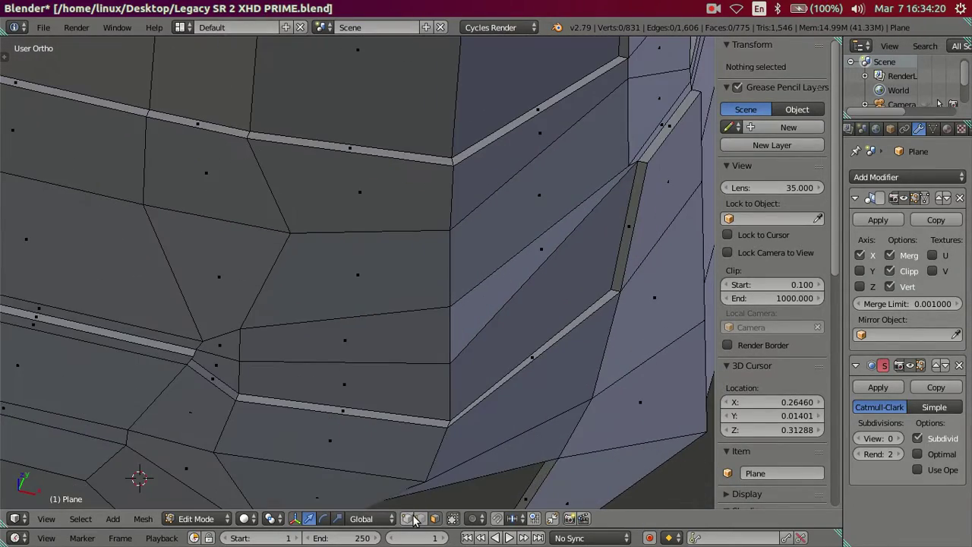
- Slide the lower bumper-corner edge 0.005 along X
{"action": "right_click", "coordinate": [438, 454]}
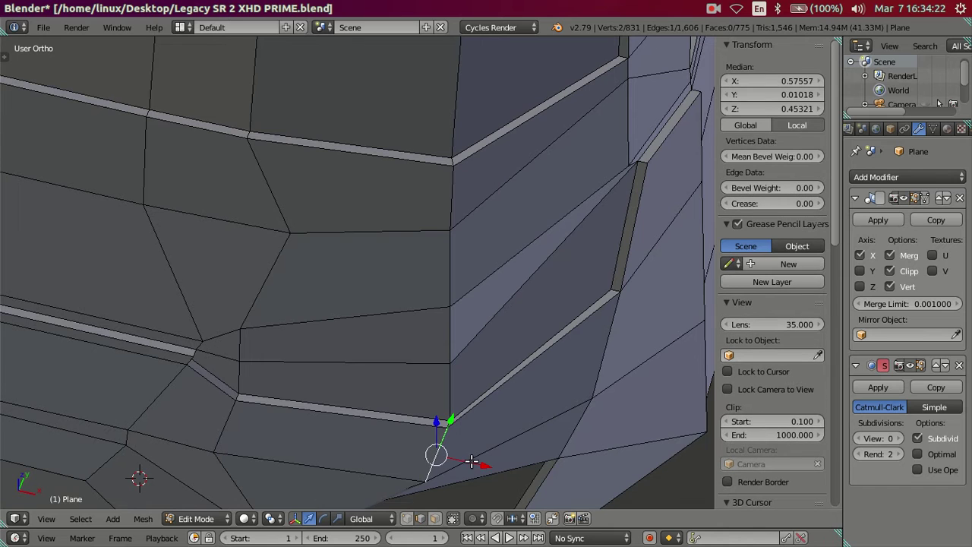
{"action": "key", "text": "g"}
{"action": "key", "text": "x"}
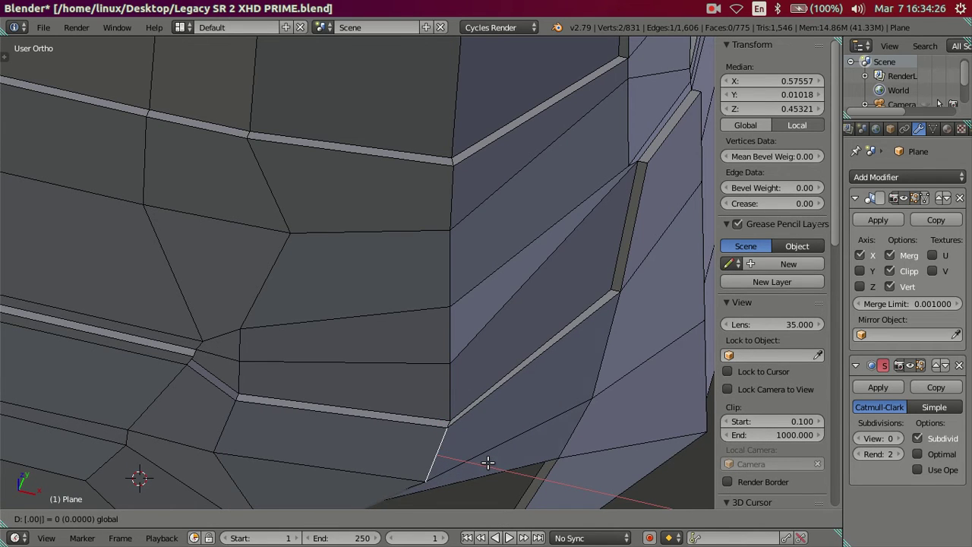
{"action": "type", "text": "5"}
{"action": "key", "text": "Return"}
{"action": "key", "text": "a"}
- Inspect other edges around the recess corner, then return to the front reference view
{"action": "mouse_move", "coordinate": [454, 410]}
{"action": "middle_mouse_down"}
{"action": "mouse_move", "coordinate": [433, 354]}
{"action": "mouse_move", "coordinate": [440, 248]}
{"action": "mouse_move", "coordinate": [473, 332]}
{"action": "mouse_move", "coordinate": [488, 289]}
{"action": "mouse_move", "coordinate": [506, 321]}
{"action": "mouse_move", "coordinate": [528, 330]}
{"action": "mouse_move", "coordinate": [455, 494]}
{"action": "mouse_move", "coordinate": [438, 426]}
{"action": "mouse_move", "coordinate": [441, 360]}
{"action": "mouse_move", "coordinate": [571, 354]}
{"action": "middle_mouse_up"}
{"action": "right_click", "coordinate": [570, 354]}
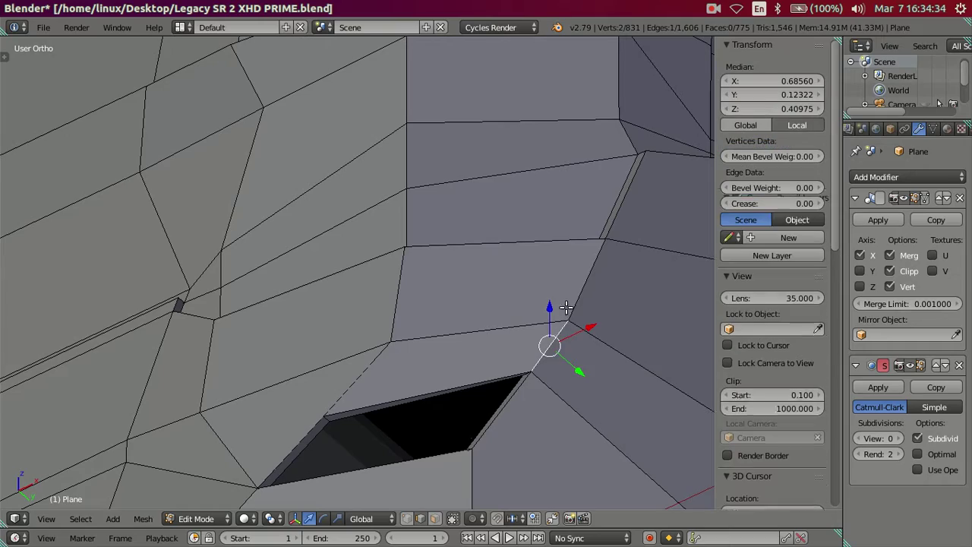
{"action": "mouse_move", "coordinate": [558, 302]}
{"action": "middle_mouse_down"}
{"action": "mouse_move", "coordinate": [575, 393]}
{"action": "mouse_move", "coordinate": [445, 369]}
{"action": "mouse_move", "coordinate": [498, 348]}
{"action": "mouse_move", "coordinate": [330, 390]}
{"action": "mouse_move", "coordinate": [354, 382]}
{"action": "mouse_move", "coordinate": [466, 388]}
{"action": "mouse_move", "coordinate": [458, 353]}
{"action": "mouse_move", "coordinate": [471, 390]}
{"action": "middle_mouse_up"}
{"action": "key", "text": "a"}
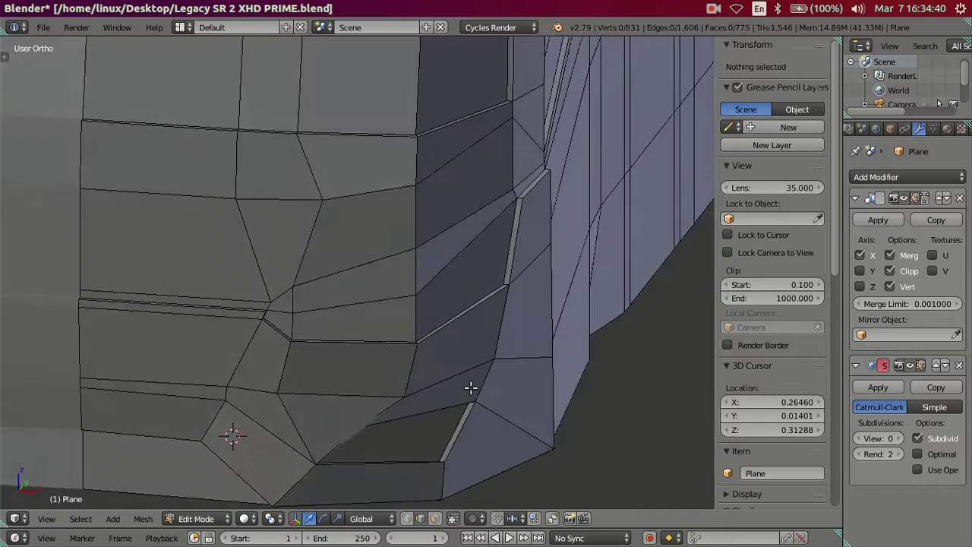
{"action": "mouse_move", "coordinate": [387, 358]}
{"action": "middle_mouse_down"}
{"action": "mouse_move", "coordinate": [227, 365]}
{"action": "mouse_move", "coordinate": [364, 347]}
{"action": "mouse_move", "coordinate": [375, 372]}
{"action": "middle_mouse_up"}
{"action": "scroll", "coordinate": [227, 365], "scroll_direction": "up", "scroll_amount": 2}
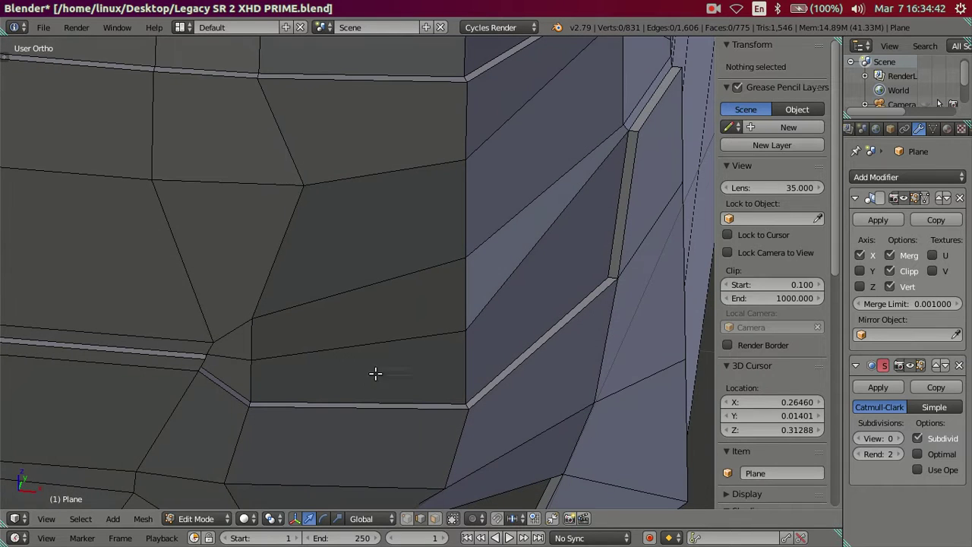
{"action": "right_click", "coordinate": [363, 388]}
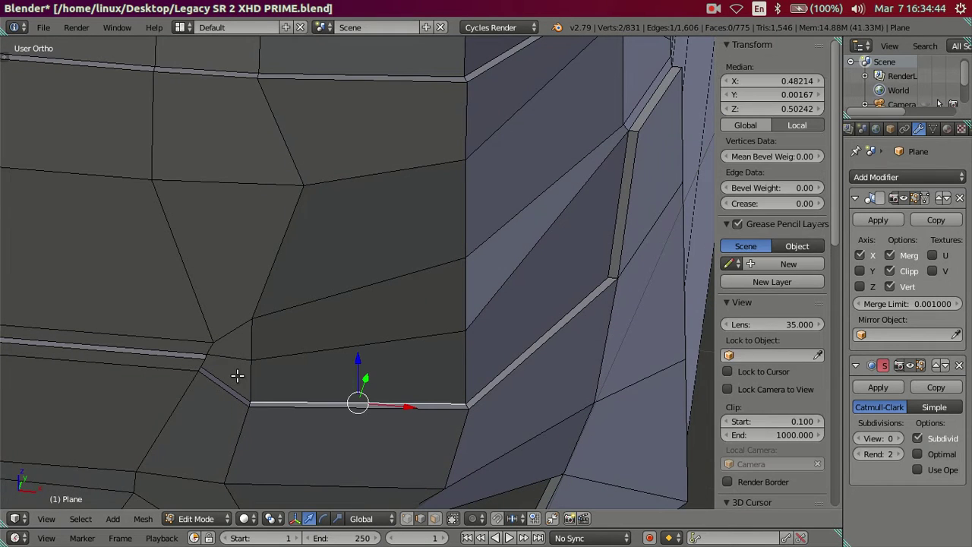
{"action": "mouse_move", "coordinate": [235, 365]}
{"action": "middle_mouse_down"}
{"action": "mouse_move", "coordinate": [216, 334]}
{"action": "mouse_move", "coordinate": [189, 321]}
{"action": "mouse_move", "coordinate": [252, 325]}
{"action": "middle_mouse_up"}
{"action": "key", "text": "KP_1"}
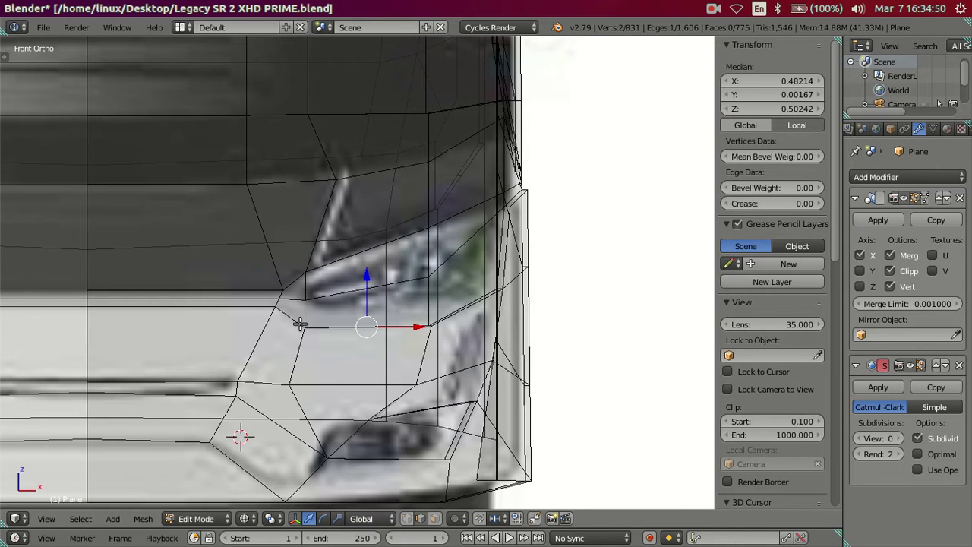
{"action": "scroll", "coordinate": [300, 324], "scroll_direction": "up", "scroll_amount": 1}
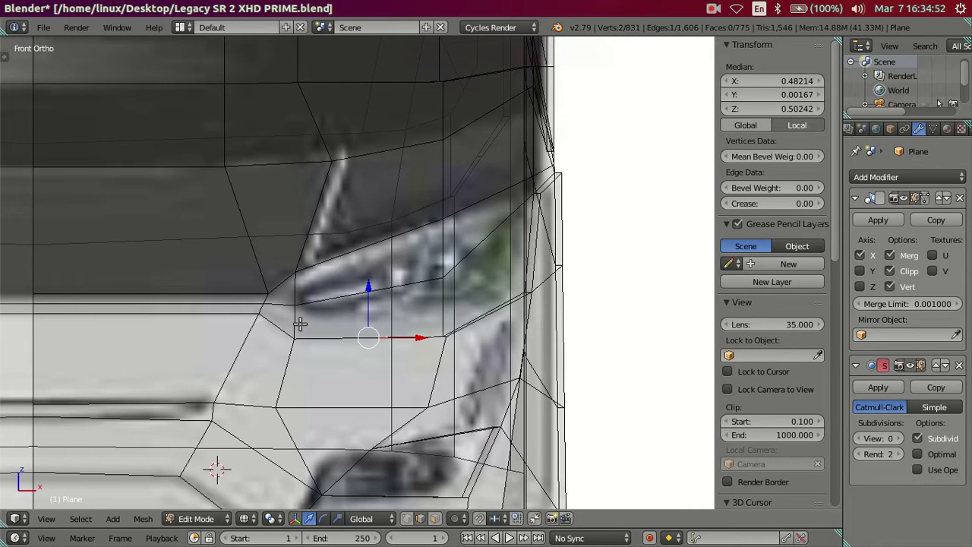
{"action": "scroll", "coordinate": [300, 325], "scroll_direction": "down", "scroll_amount": 3}
{"action": "scroll", "coordinate": [299, 325], "scroll_direction": "down", "scroll_amount": 5}
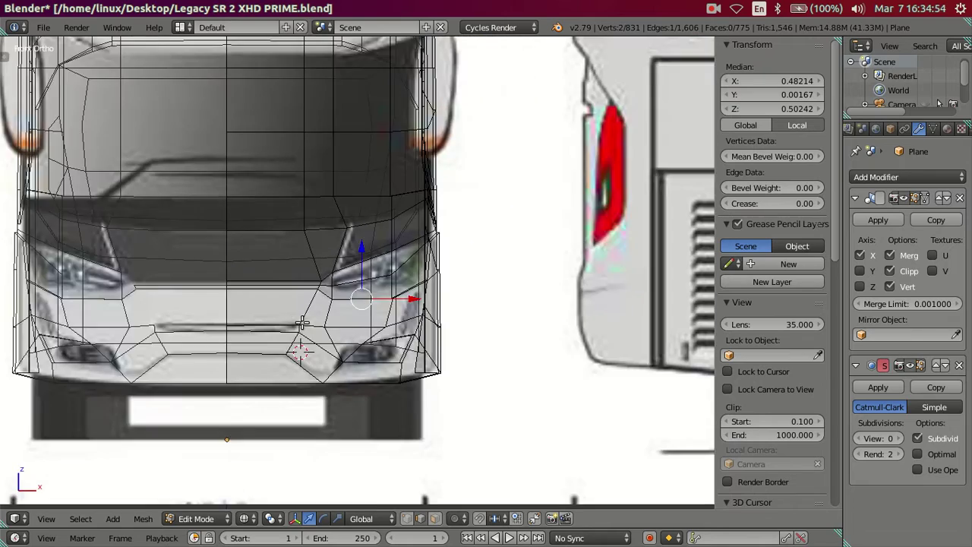
{"action": "scroll", "coordinate": [300, 324], "scroll_direction": "down", "scroll_amount": 3}
{"action": "scroll", "coordinate": [311, 315], "scroll_direction": "down", "scroll_amount": 4}
{"action": "scroll", "coordinate": [323, 310], "scroll_direction": "down", "scroll_amount": 4}
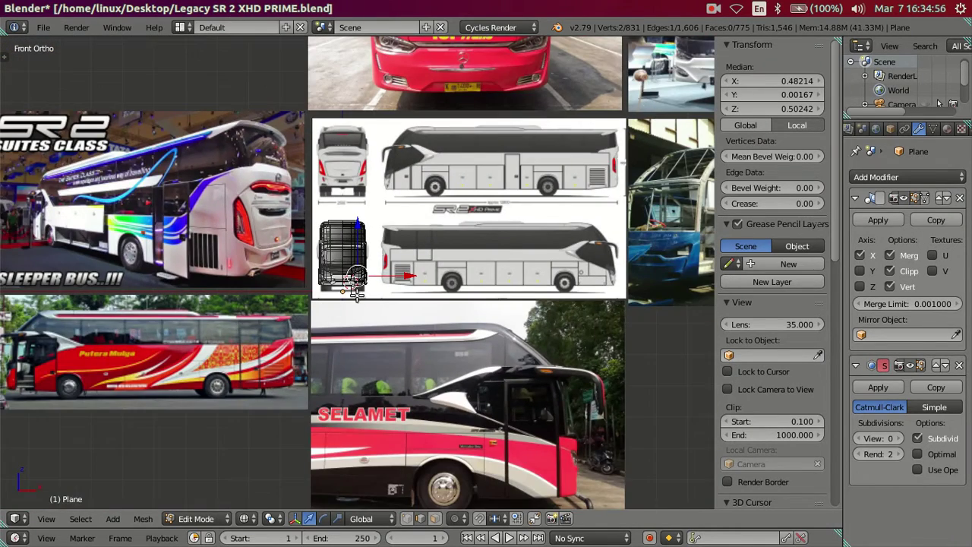
{"action": "middle_click_drag", "start_coordinate": [356, 292], "coordinate": [273, 478], "text": "shift"}
{"action": "scroll", "coordinate": [478, 230], "scroll_direction": "up", "scroll_amount": 3}
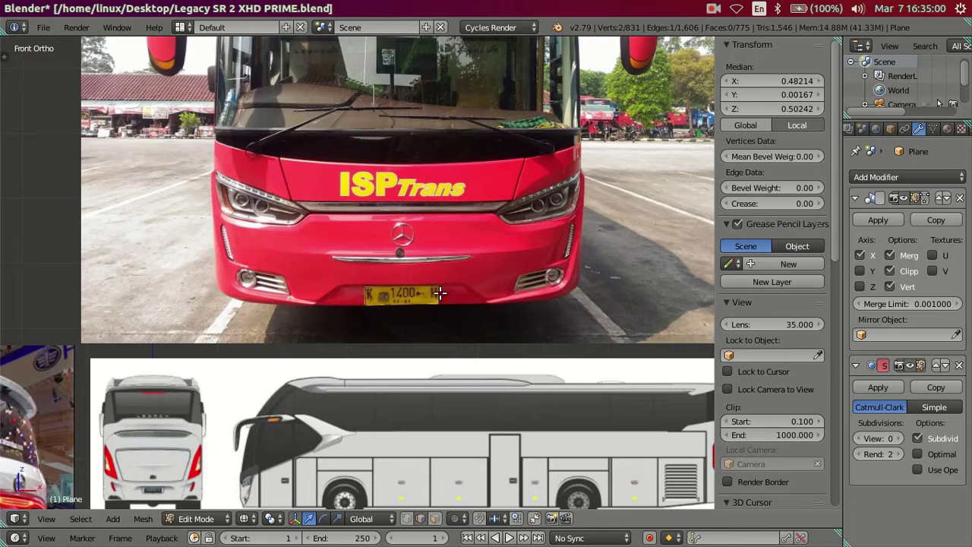
{"action": "scroll", "coordinate": [439, 293], "scroll_direction": "down", "scroll_amount": 3}
{"action": "scroll", "coordinate": [419, 326], "scroll_direction": "down", "scroll_amount": 3, "text": "shift"}
{"action": "scroll", "coordinate": [425, 266], "scroll_direction": "down", "scroll_amount": 3, "text": "shift"}
{"action": "scroll", "coordinate": [405, 302], "scroll_direction": "up", "scroll_amount": 4}
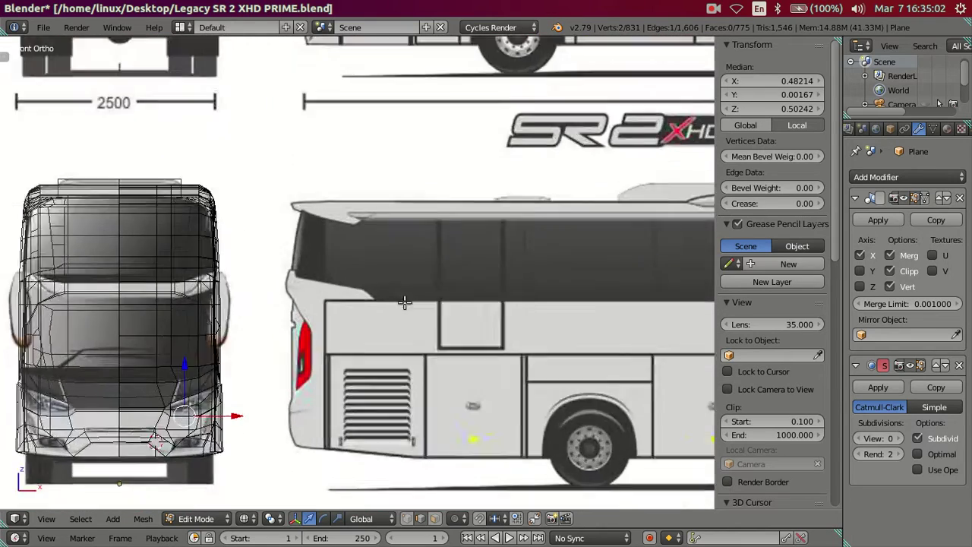
{"action": "scroll", "coordinate": [405, 302], "scroll_direction": "up", "scroll_amount": 2}
{"action": "scroll", "coordinate": [342, 265], "scroll_direction": "down", "scroll_amount": 3, "text": "shift"}
{"action": "scroll", "coordinate": [303, 227], "scroll_direction": "up", "scroll_amount": 2}
{"action": "scroll", "coordinate": [288, 205], "scroll_direction": "up", "scroll_amount": 2}
{"action": "key", "text": "z"}
{"action": "mouse_move", "coordinate": [277, 198]}
{"action": "middle_mouse_down", "text": "shift"}
{"action": "mouse_move", "coordinate": [330, 260]}
{"action": "mouse_move", "coordinate": [251, 256]}
{"action": "mouse_move", "coordinate": [365, 284]}
{"action": "mouse_move", "coordinate": [323, 295]}
{"action": "mouse_move", "coordinate": [393, 459]}
{"action": "middle_mouse_up", "text": "shift"}
{"action": "scroll", "coordinate": [327, 260], "scroll_direction": "up", "scroll_amount": 4}
{"action": "key", "text": "z"}
{"action": "key", "text": "z"}
{"action": "scroll", "coordinate": [357, 287], "scroll_direction": "up", "scroll_amount": 3}
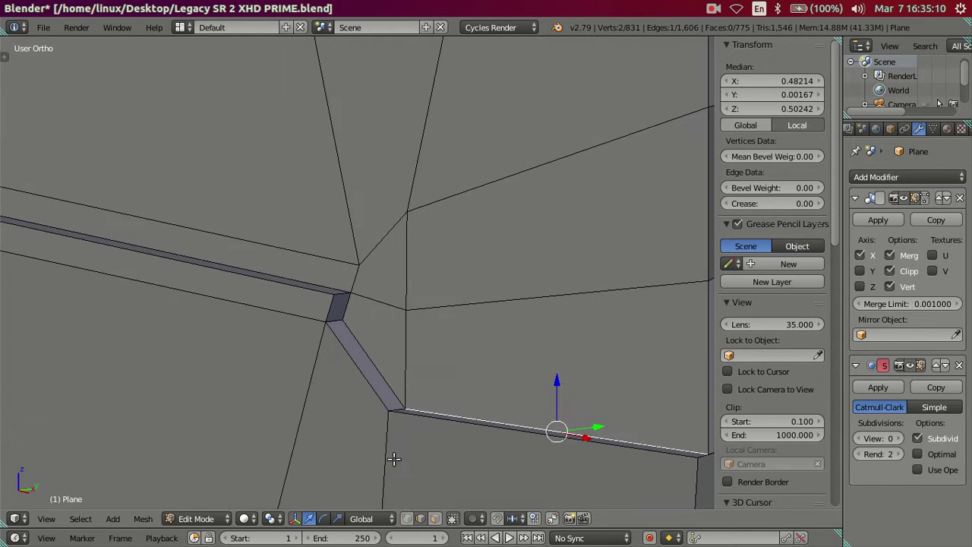
- Delete the faces of the thin trim strip at the bumper corner
{"action": "left_click", "coordinate": [435, 518]}
{"action": "right_click", "coordinate": [318, 306], "text": "alt"}
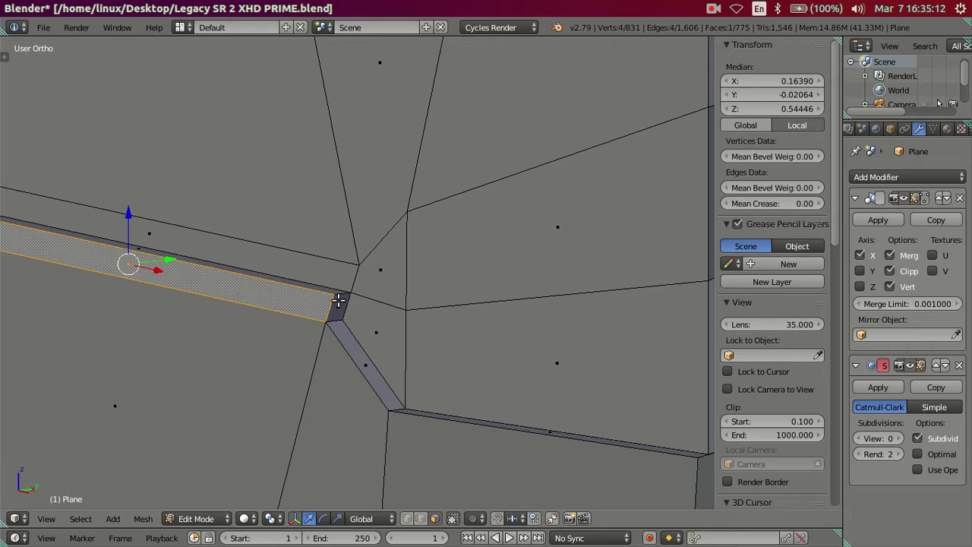
{"action": "key", "text": "x"}
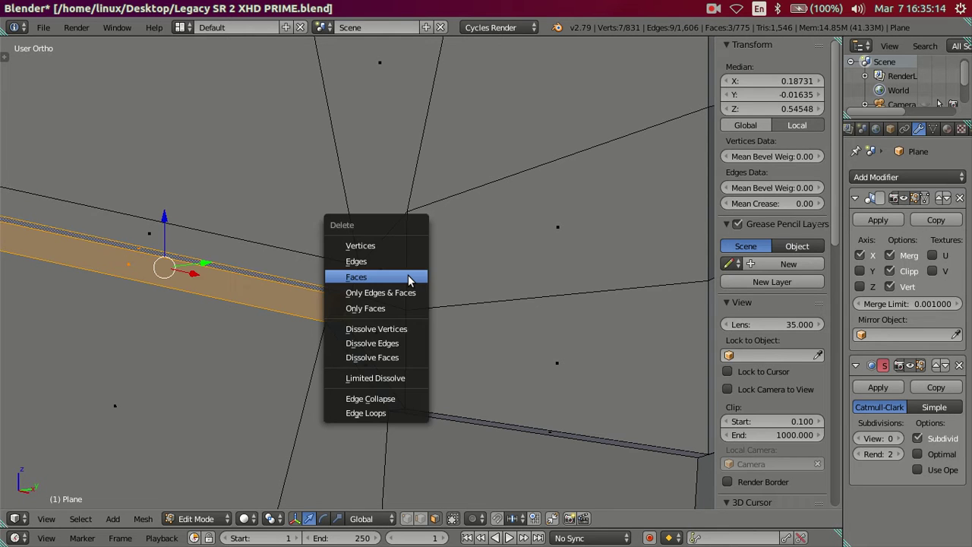
{"action": "left_click", "coordinate": [409, 276]}
{"action": "scroll", "coordinate": [364, 271], "scroll_direction": "up", "scroll_amount": 2}
{"action": "scroll", "coordinate": [417, 271], "scroll_direction": "up", "scroll_amount": 1}
{"action": "scroll", "coordinate": [355, 316], "scroll_direction": "up", "scroll_amount": 1}
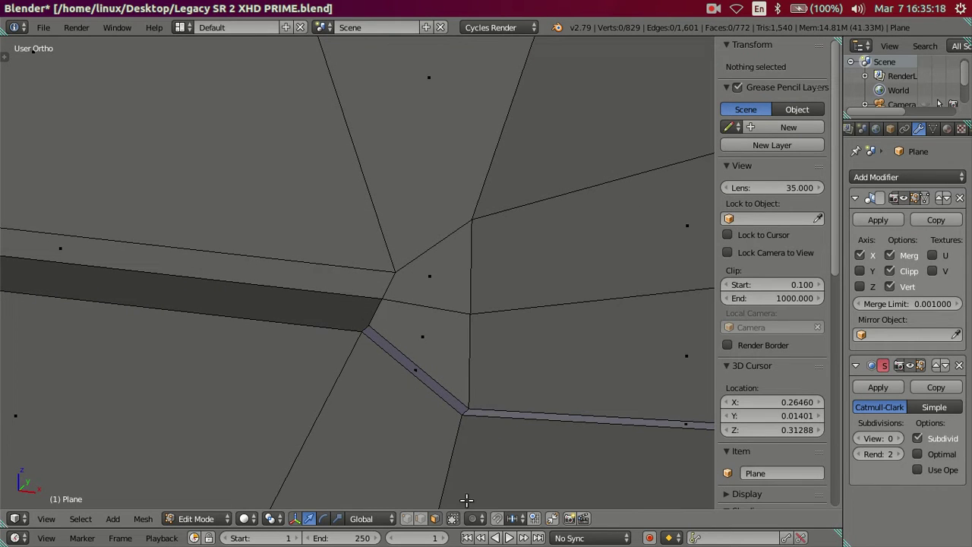
{"action": "mouse_move", "coordinate": [351, 316]}
{"action": "middle_mouse_down"}
{"action": "mouse_move", "coordinate": [341, 342]}
{"action": "mouse_move", "coordinate": [338, 326]}
{"action": "mouse_move", "coordinate": [314, 332]}
{"action": "mouse_move", "coordinate": [265, 306]}
{"action": "mouse_move", "coordinate": [282, 269]}
{"action": "mouse_move", "coordinate": [293, 301]}
{"action": "mouse_move", "coordinate": [342, 320]}
{"action": "mouse_move", "coordinate": [365, 320]}
{"action": "mouse_move", "coordinate": [347, 290]}
{"action": "mouse_move", "coordinate": [412, 302]}
{"action": "mouse_move", "coordinate": [358, 306]}
{"action": "mouse_move", "coordinate": [423, 328]}
{"action": "mouse_move", "coordinate": [369, 288]}
{"action": "mouse_move", "coordinate": [296, 288]}
{"action": "mouse_move", "coordinate": [291, 320]}
{"action": "middle_mouse_up"}
- Add a new vertex at the strip's far end, connected to the strip's corner vertex
{"action": "right_click", "coordinate": [354, 301], "text": "alt"}
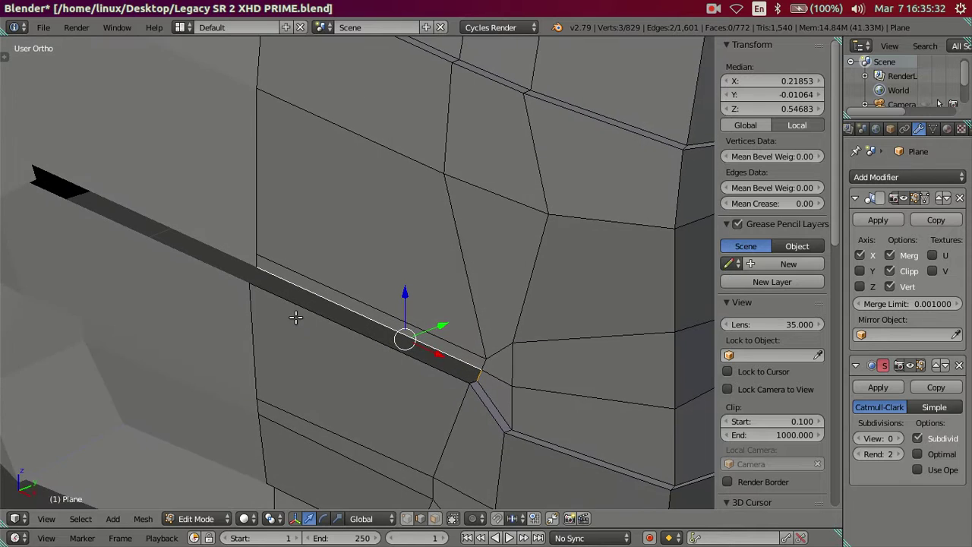
{"action": "scroll", "coordinate": [285, 316], "scroll_direction": "up", "scroll_amount": 2}
{"action": "middle_click_drag", "start_coordinate": [522, 440], "coordinate": [486, 376], "text": "shift"}
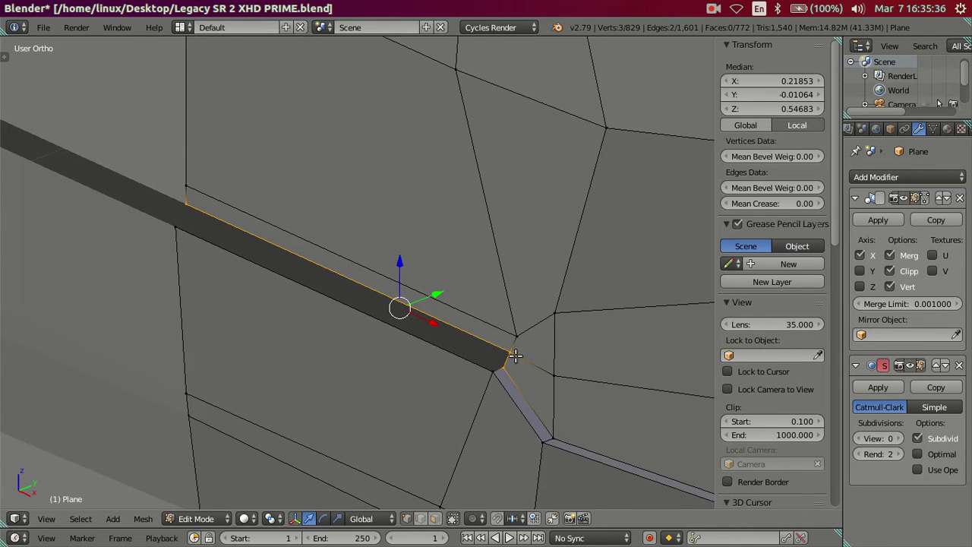
{"action": "right_click", "coordinate": [504, 373]}
{"action": "key", "text": "e"}
{"action": "right_click", "coordinate": [555, 361]}
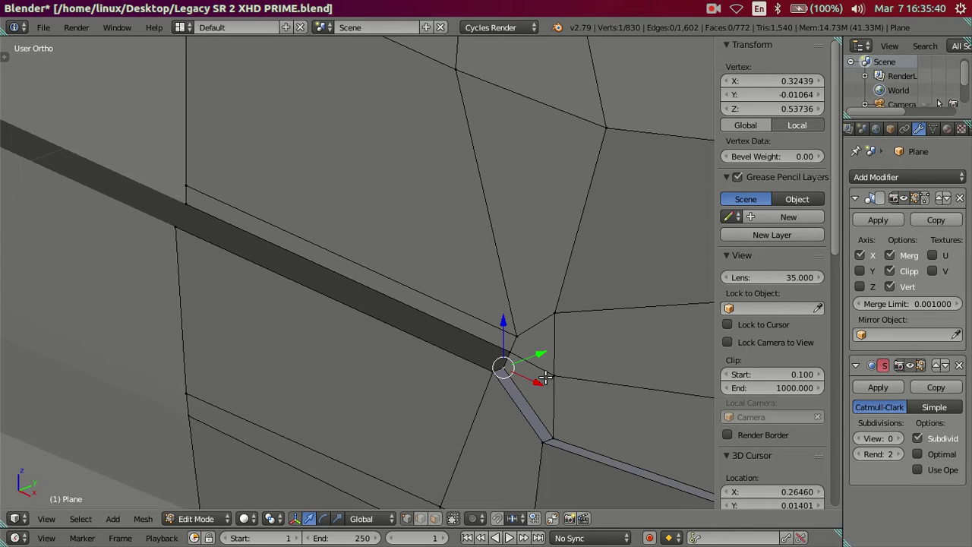
{"action": "right_click", "coordinate": [545, 376], "text": "alt"}
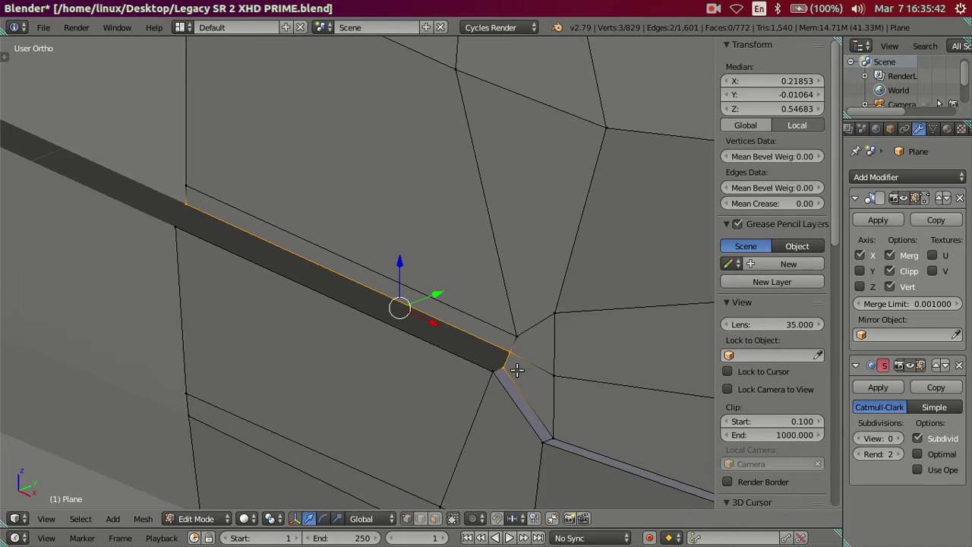
{"action": "right_click", "coordinate": [510, 368]}
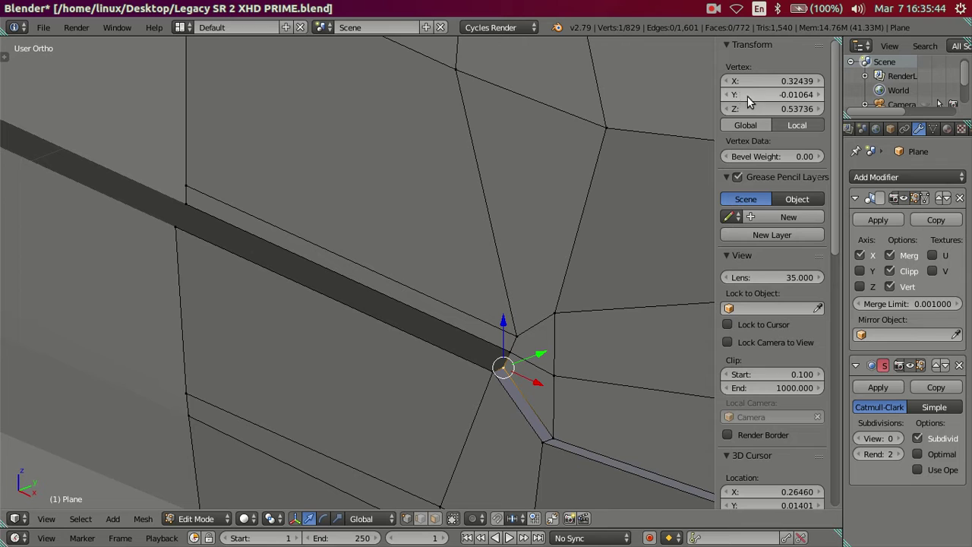
{"action": "right_click", "coordinate": [190, 230], "text": "ctrl"}
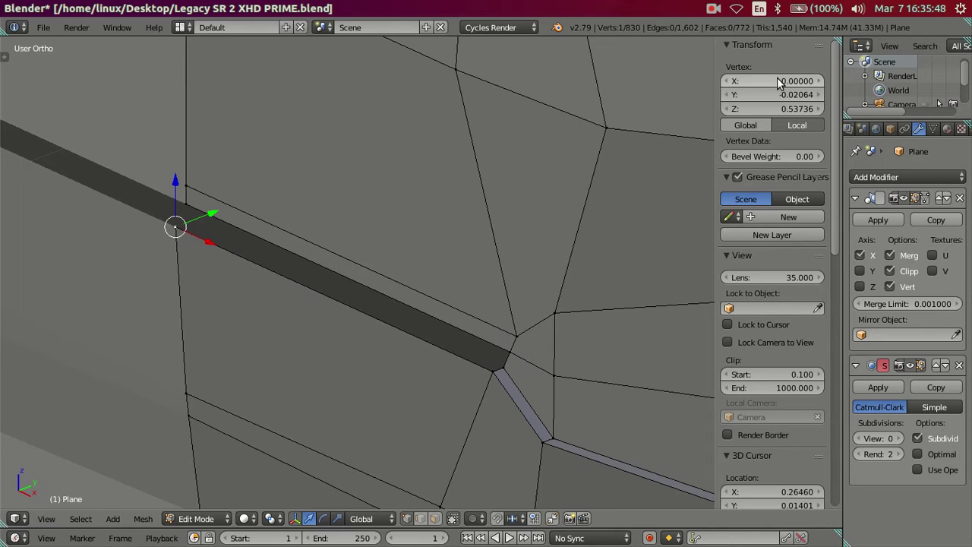
- Set the new vertex's Y to -0.01064 and fill the gap in the strip with a face
{"action": "left_click", "coordinate": [820, 95]}
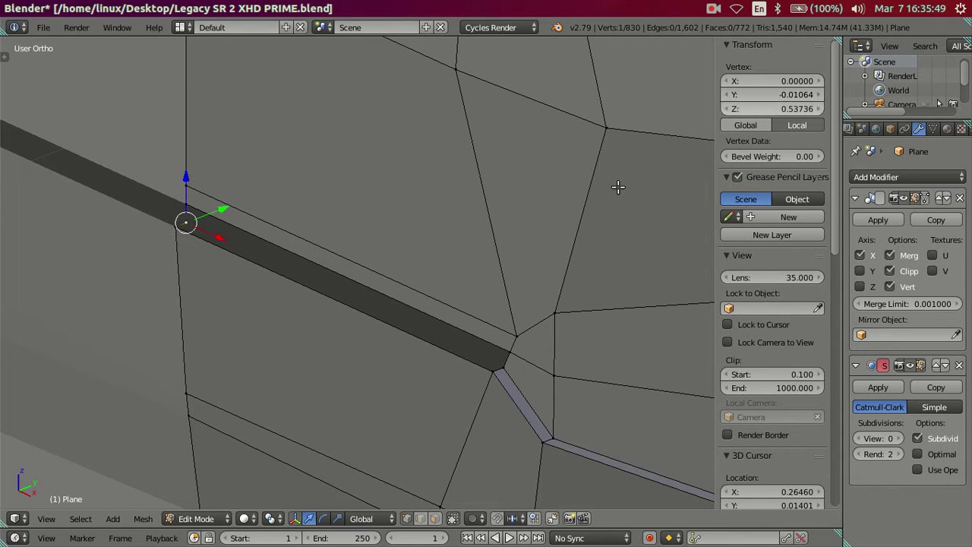
{"action": "right_click", "coordinate": [505, 370], "text": "ctrl"}
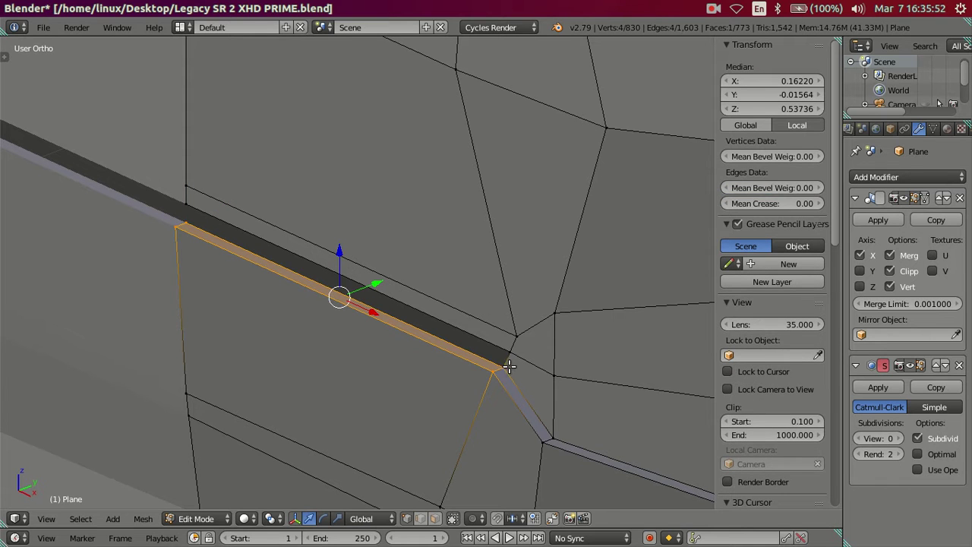
{"action": "right_click", "coordinate": [494, 365]}
{"action": "left_click", "coordinate": [188, 203], "text": "alt"}
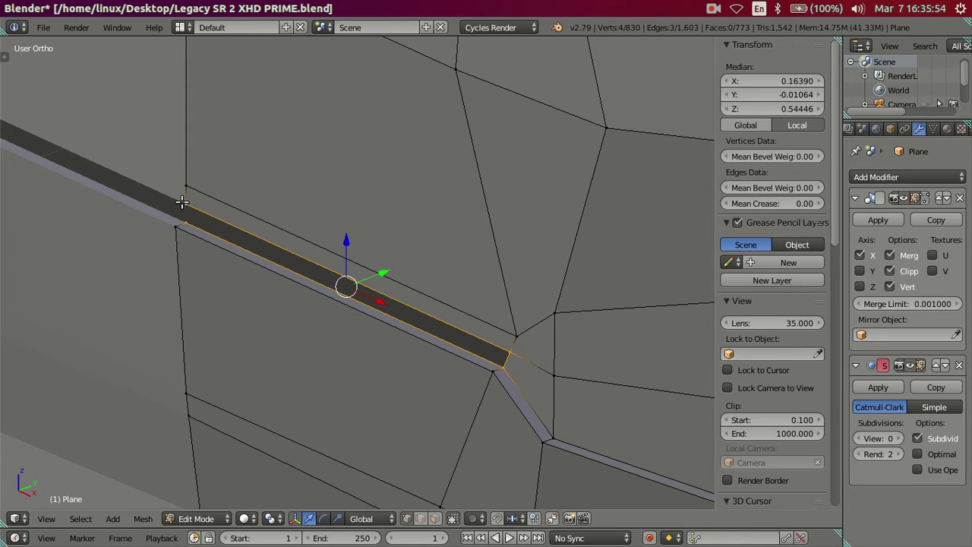
{"action": "key", "text": "ctrl+z"}
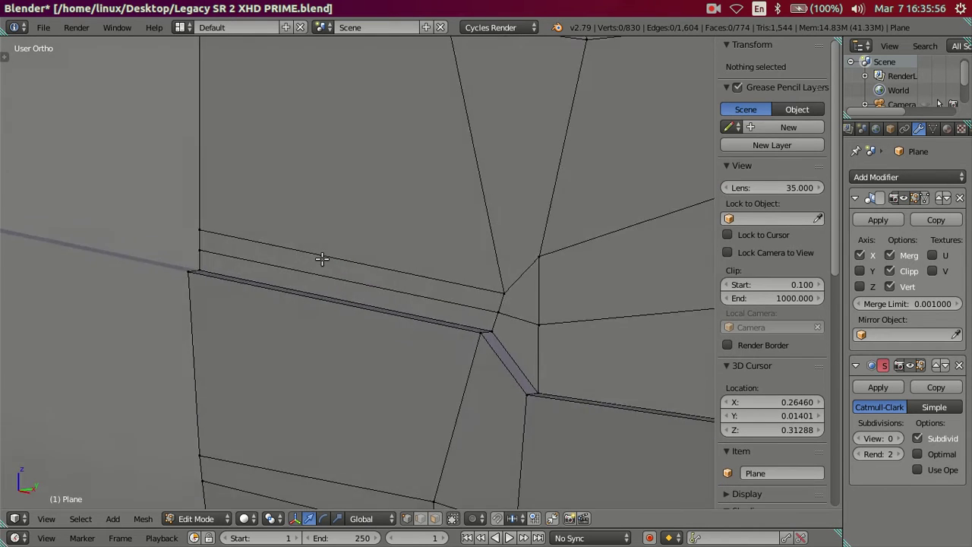
{"action": "middle_click_drag", "start_coordinate": [329, 287], "coordinate": [387, 263]}
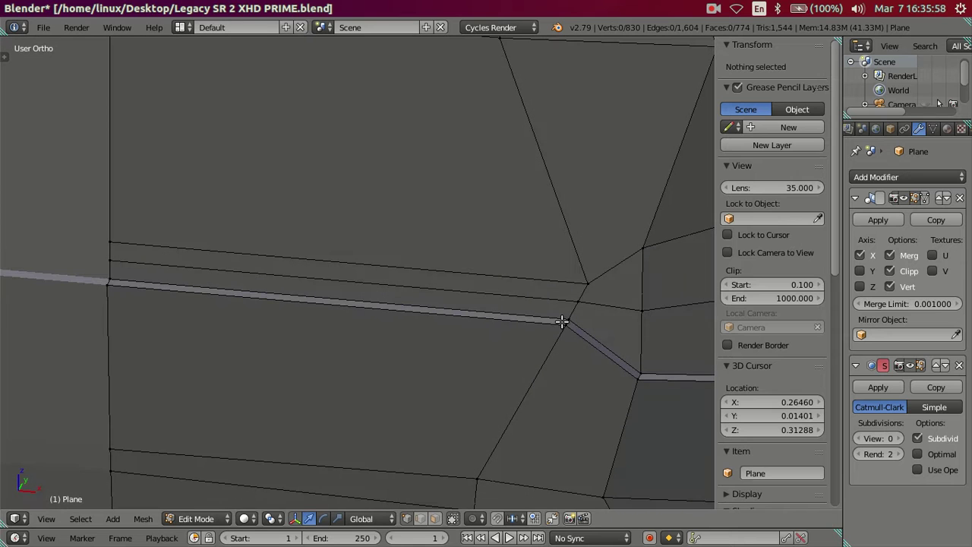
{"action": "right_click", "coordinate": [564, 320]}
{"action": "right_click", "coordinate": [564, 320], "text": "alt"}
- In front view, slide the strip's corner vertices along X to median 0.32468, matching the photo
{"action": "key", "text": "KP_1"}
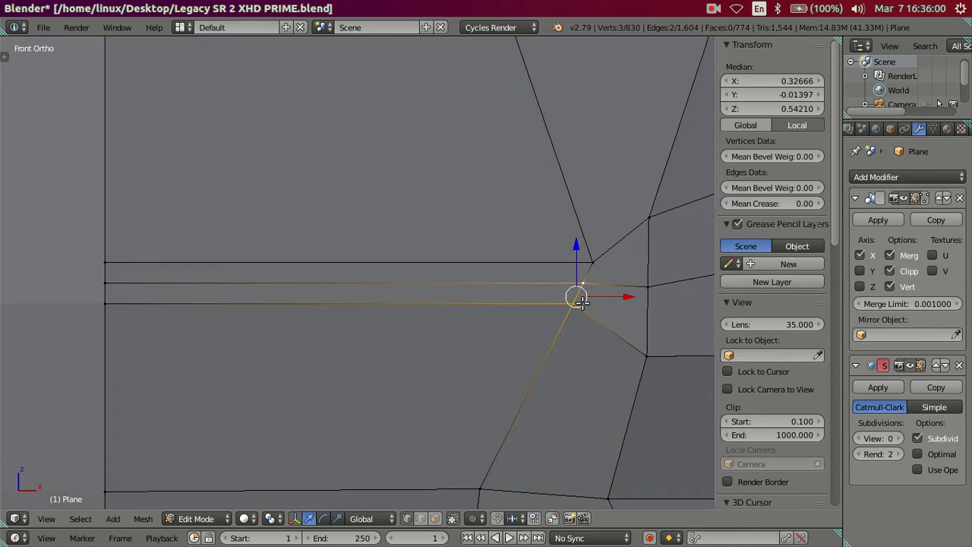
{"action": "scroll", "coordinate": [604, 320], "scroll_direction": "down", "scroll_amount": 2}
{"action": "left_click_drag", "start_coordinate": [557, 289], "coordinate": [554, 288]}
{"action": "scroll", "coordinate": [553, 288], "scroll_direction": "up", "scroll_amount": 2}
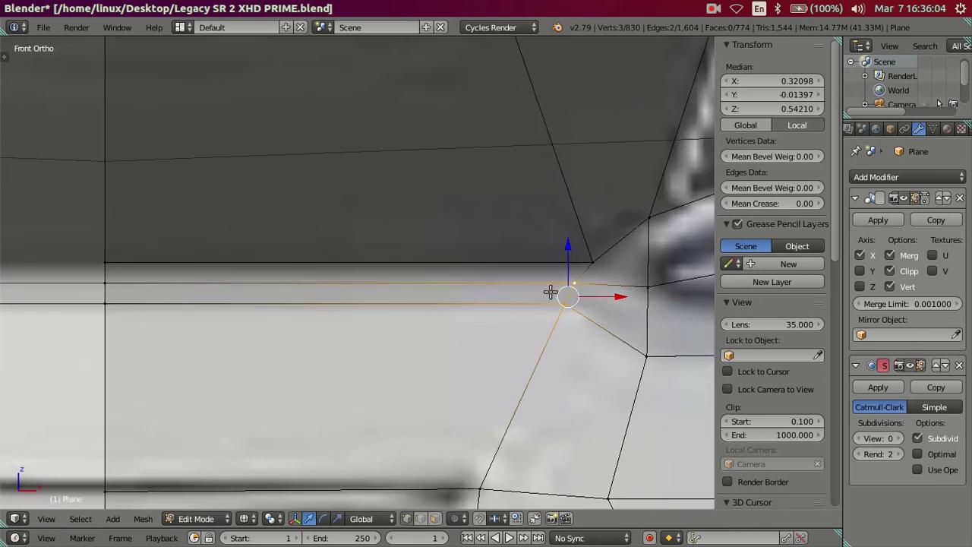
{"action": "right_click", "coordinate": [604, 284]}
{"action": "left_click_drag", "start_coordinate": [653, 282], "coordinate": [657, 281]}
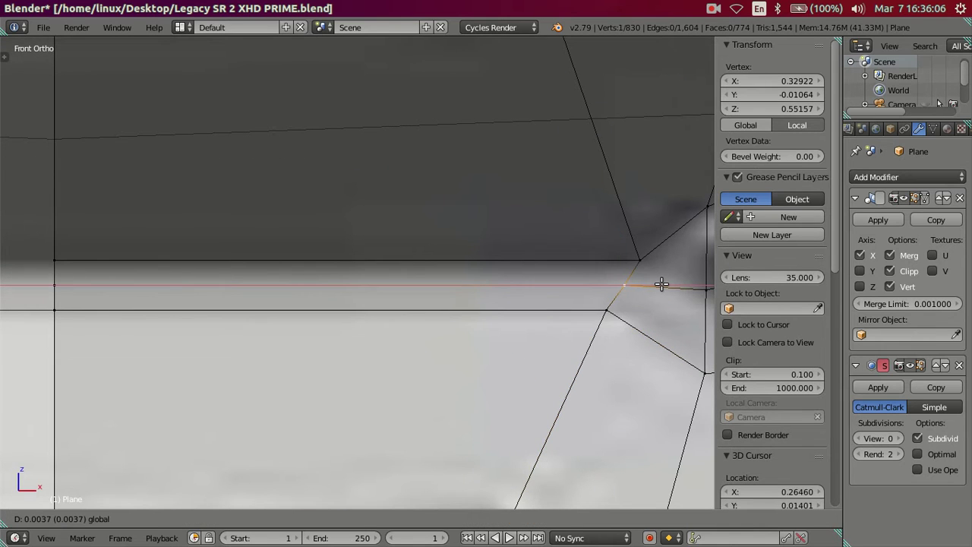
{"action": "right_click", "coordinate": [607, 309], "text": "shift"}
{"action": "left_click_drag", "start_coordinate": [638, 298], "coordinate": [659, 295]}
{"action": "right_click", "coordinate": [607, 311], "text": "shift"}
{"action": "left_click", "coordinate": [663, 295]}
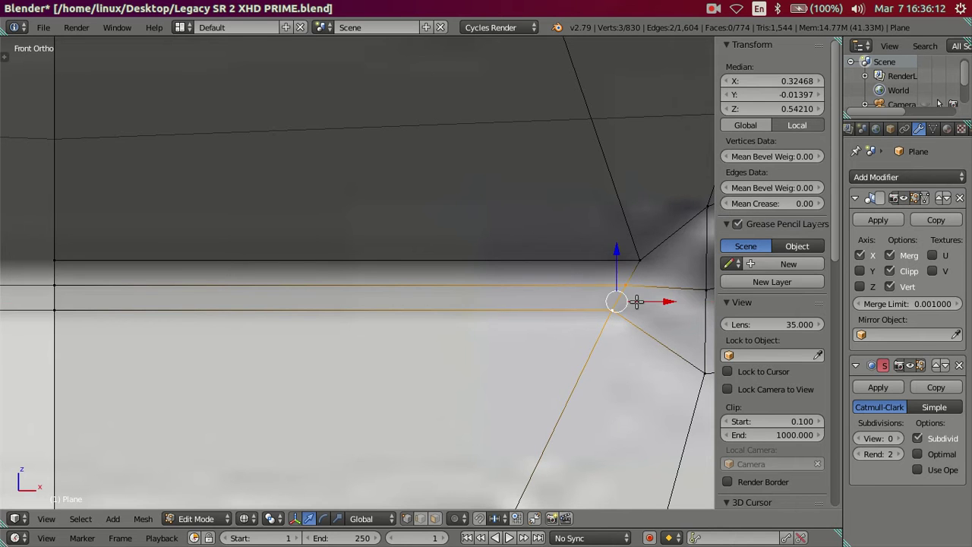
{"action": "scroll", "coordinate": [605, 302], "scroll_direction": "down", "scroll_amount": 3}
- Select the groove's lower edge path and lower it slightly along Z to match the front reference
{"action": "key", "text": "a"}
{"action": "middle_click_drag", "start_coordinate": [537, 295], "coordinate": [352, 271], "text": "shift"}
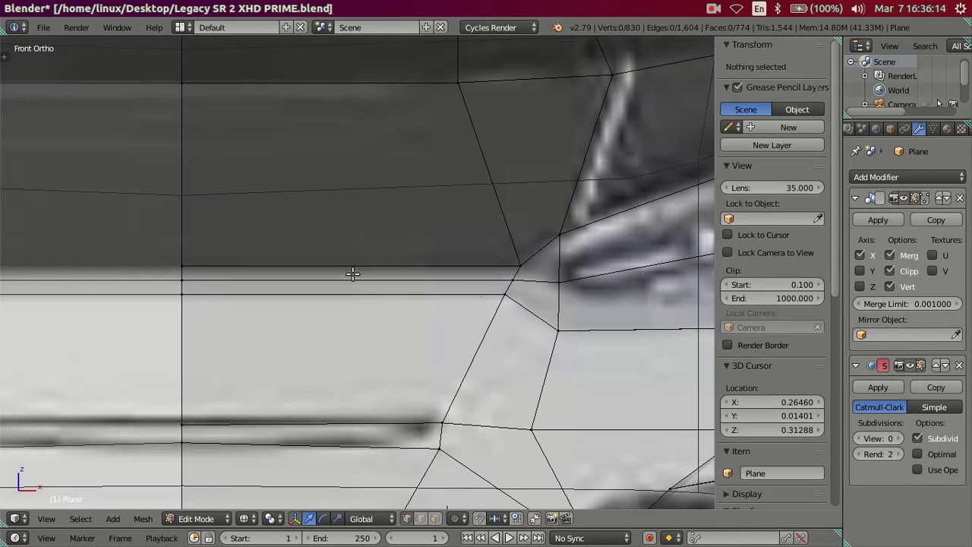
{"action": "scroll", "coordinate": [303, 273], "scroll_direction": "down", "scroll_amount": 3}
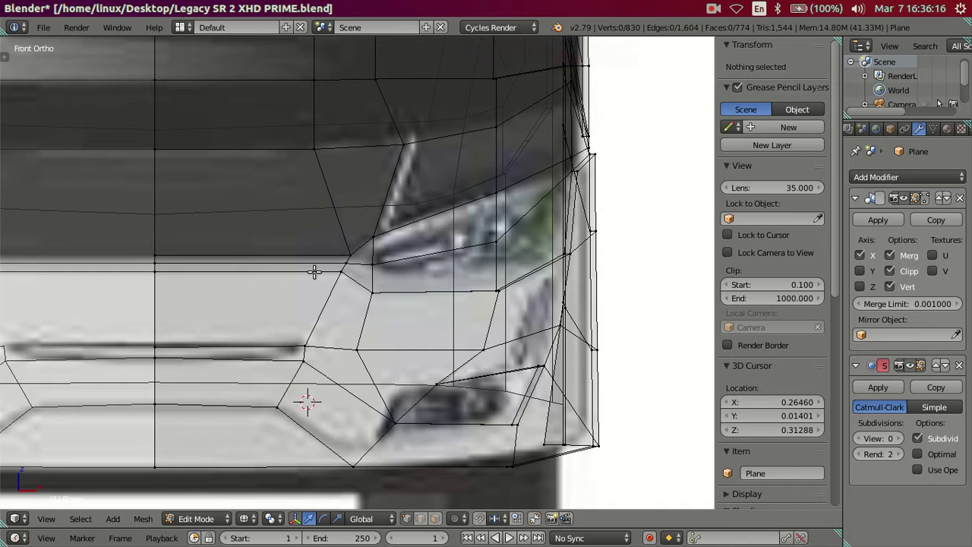
{"action": "middle_click_drag", "start_coordinate": [319, 293], "coordinate": [263, 321]}
{"action": "key", "text": "z"}
{"action": "right_click", "coordinate": [183, 227]}
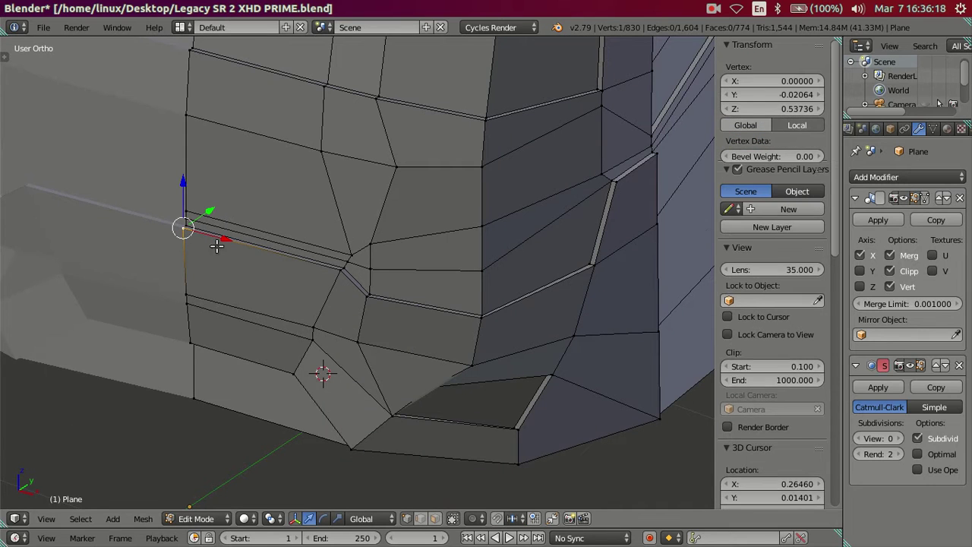
{"action": "right_click", "coordinate": [479, 317], "text": "ctrl"}
{"action": "key", "text": "KP_1"}
{"action": "key", "text": "z"}
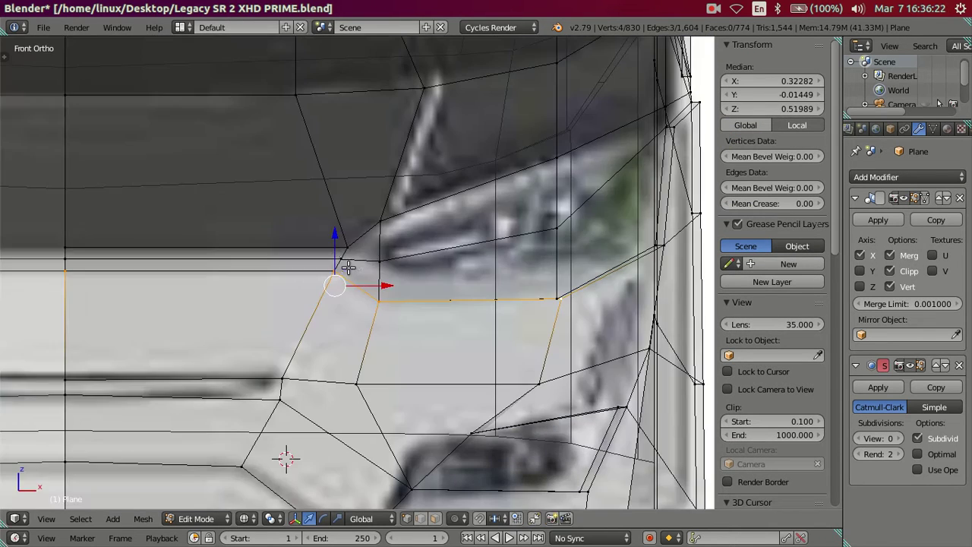
{"action": "left_click_drag", "start_coordinate": [337, 236], "coordinate": [338, 249]}
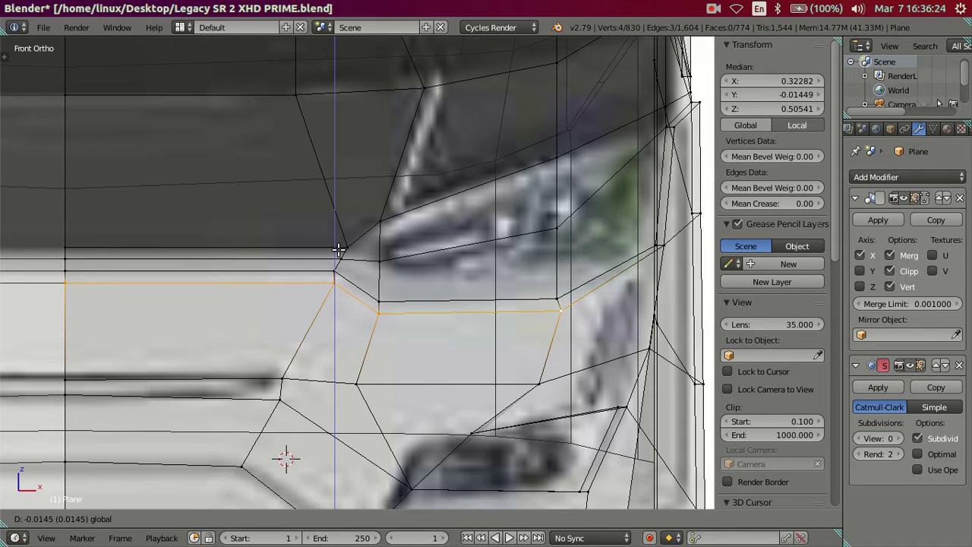
{"action": "left_click", "coordinate": [339, 249]}
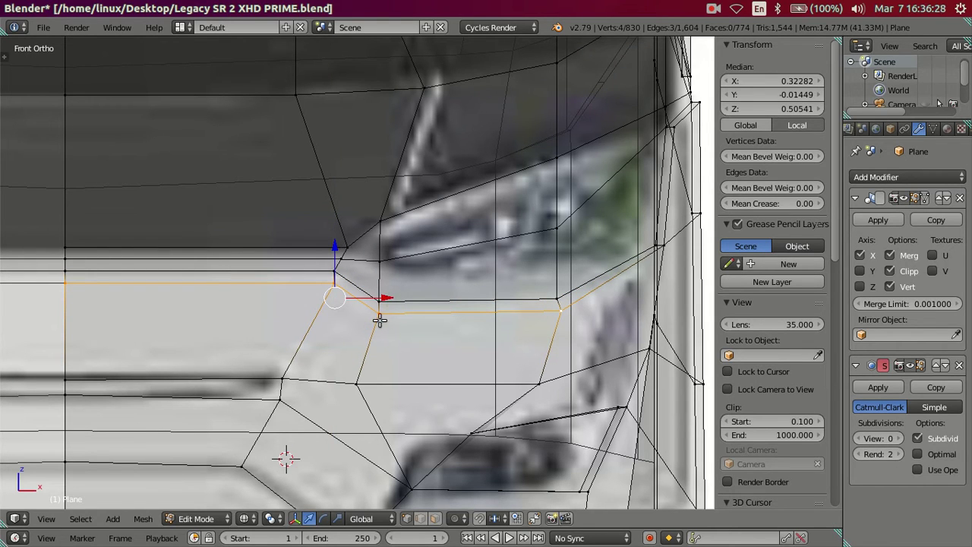
- Nudge the short bend edge slightly left along X, then check the shape in Object Mode
{"action": "right_click", "coordinate": [332, 289]}
{"action": "right_click", "coordinate": [334, 287]}
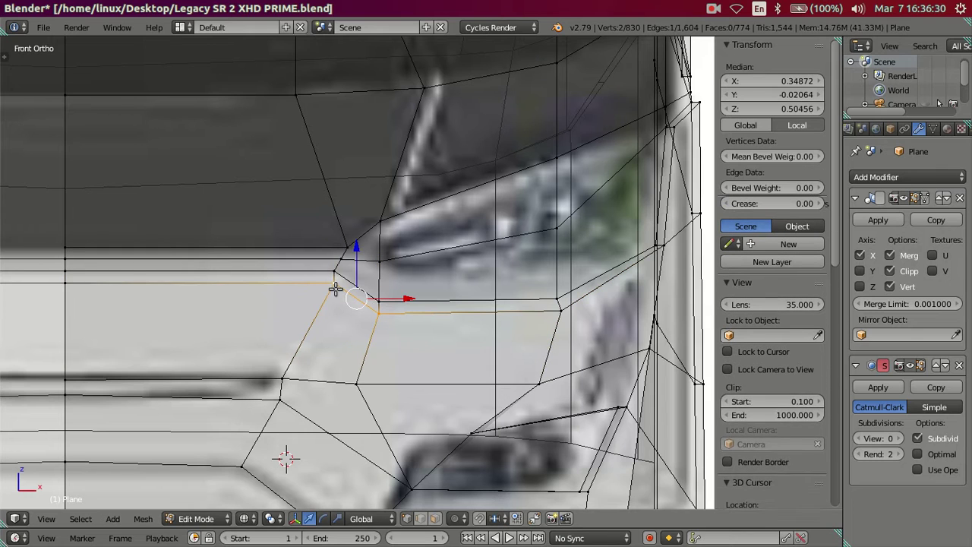
{"action": "left_click_drag", "start_coordinate": [401, 294], "coordinate": [396, 293]}
{"action": "left_click", "coordinate": [395, 293]}
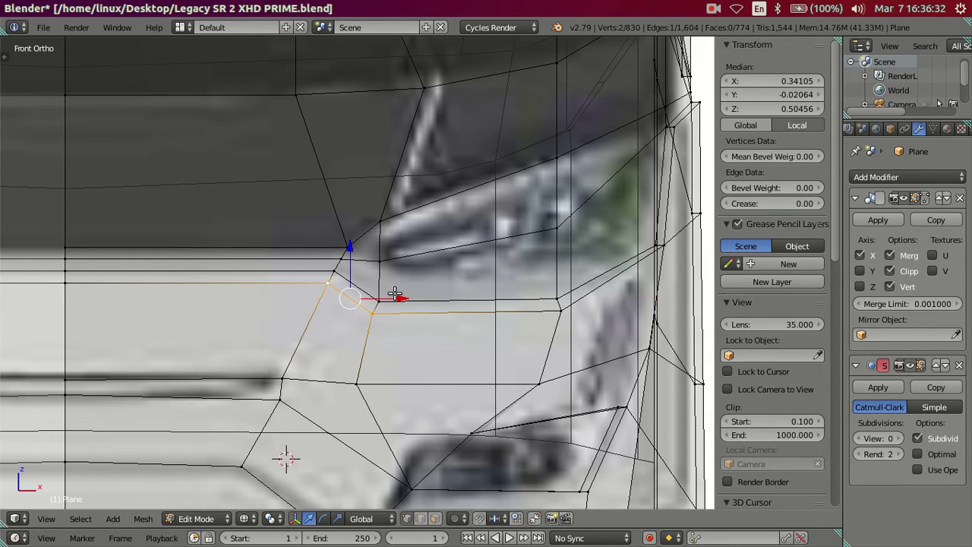
{"action": "key", "text": "a"}
{"action": "mouse_move", "coordinate": [390, 288]}
{"action": "middle_mouse_down"}
{"action": "mouse_move", "coordinate": [283, 308]}
{"action": "mouse_move", "coordinate": [320, 302]}
{"action": "mouse_move", "coordinate": [481, 352]}
{"action": "mouse_move", "coordinate": [488, 322]}
{"action": "middle_mouse_up"}
{"action": "key", "text": "Tab"}
- Compare the model with the front reference in wireframe, then return to Edit Mode
{"action": "key", "text": "KP_1"}
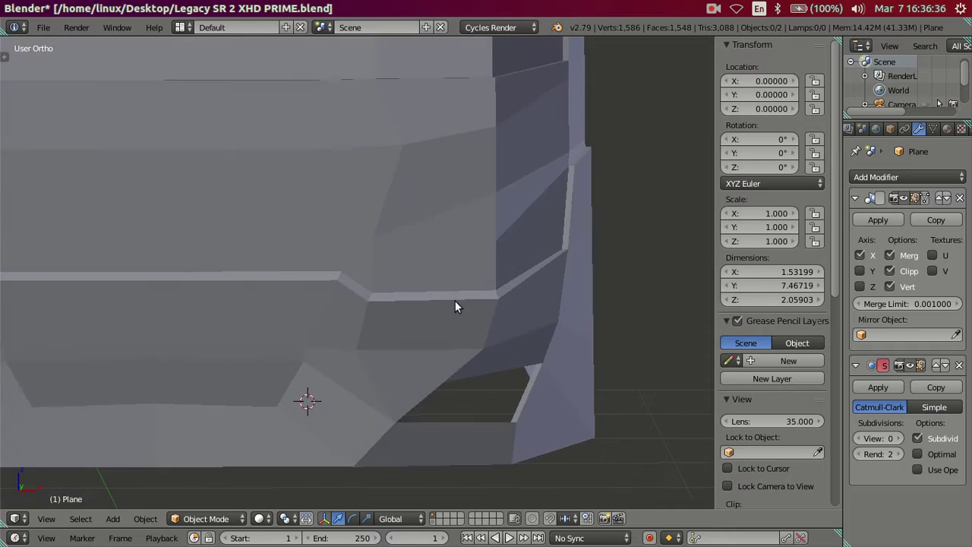
{"action": "key", "text": "z"}
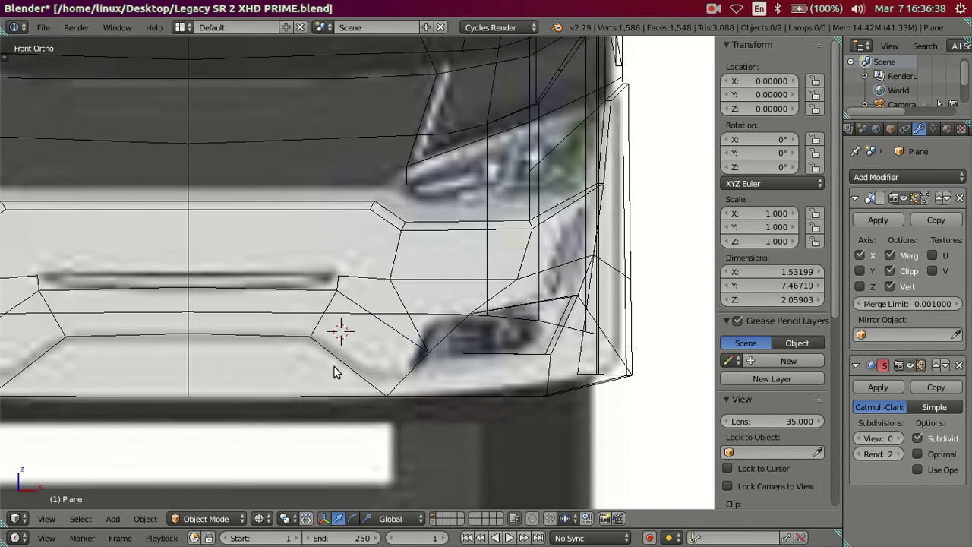
{"action": "key", "text": "z"}
{"action": "mouse_move", "coordinate": [334, 367]}
{"action": "middle_mouse_down"}
{"action": "mouse_move", "coordinate": [392, 301]}
{"action": "mouse_move", "coordinate": [412, 258]}
{"action": "middle_mouse_up"}
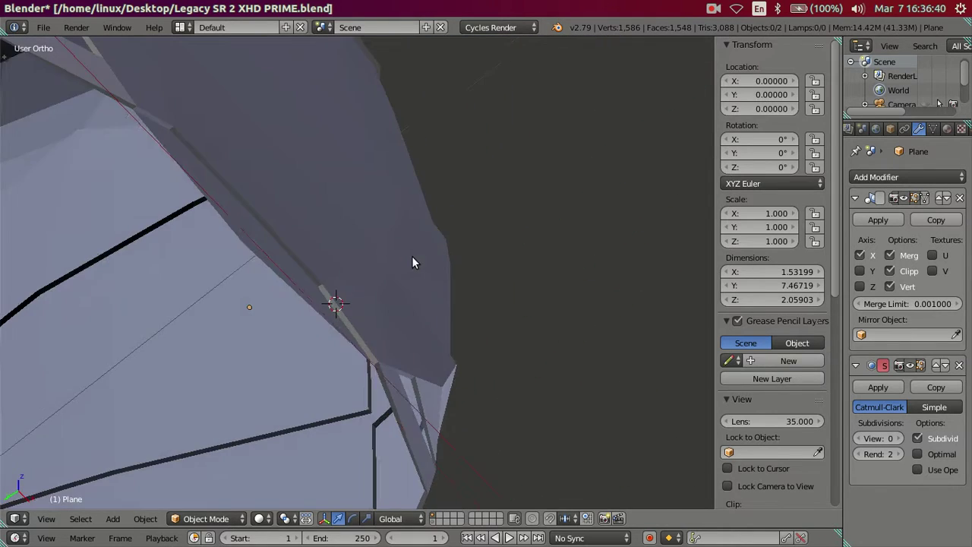
{"action": "key", "text": "Tab"}
- Set a lower bumper-corner vertex's Y to 0.01312 to match the centre-line vertex
{"action": "middle_click_drag", "start_coordinate": [372, 339], "coordinate": [231, 356]}
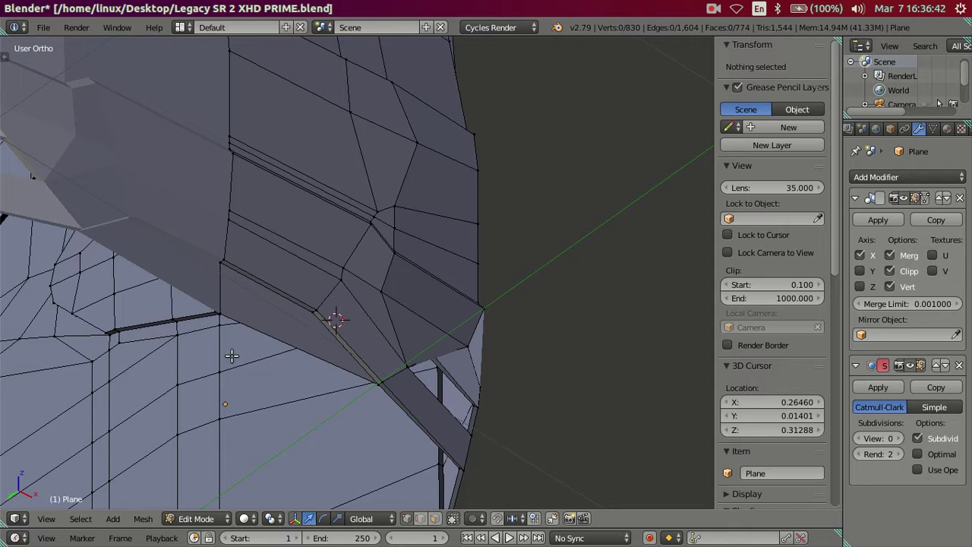
{"action": "right_click", "coordinate": [227, 312]}
{"action": "mouse_move", "coordinate": [226, 312]}
{"action": "middle_mouse_down"}
{"action": "mouse_move", "coordinate": [321, 378]}
{"action": "mouse_move", "coordinate": [334, 356]}
{"action": "middle_mouse_up"}
{"action": "left_click", "coordinate": [777, 96]}
{"action": "right_click", "coordinate": [365, 401]}
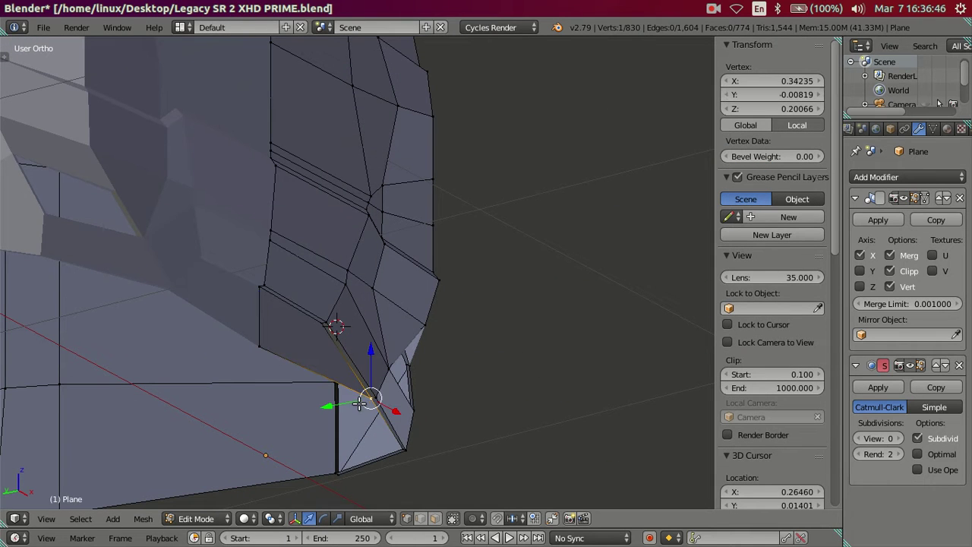
{"action": "key", "text": "a"}
{"action": "mouse_move", "coordinate": [558, 306]}
{"action": "middle_mouse_down"}
{"action": "mouse_move", "coordinate": [267, 378]}
{"action": "mouse_move", "coordinate": [405, 390]}
{"action": "mouse_move", "coordinate": [411, 375]}
{"action": "mouse_move", "coordinate": [379, 373]}
{"action": "mouse_move", "coordinate": [393, 347]}
{"action": "mouse_move", "coordinate": [353, 357]}
{"action": "middle_mouse_up"}
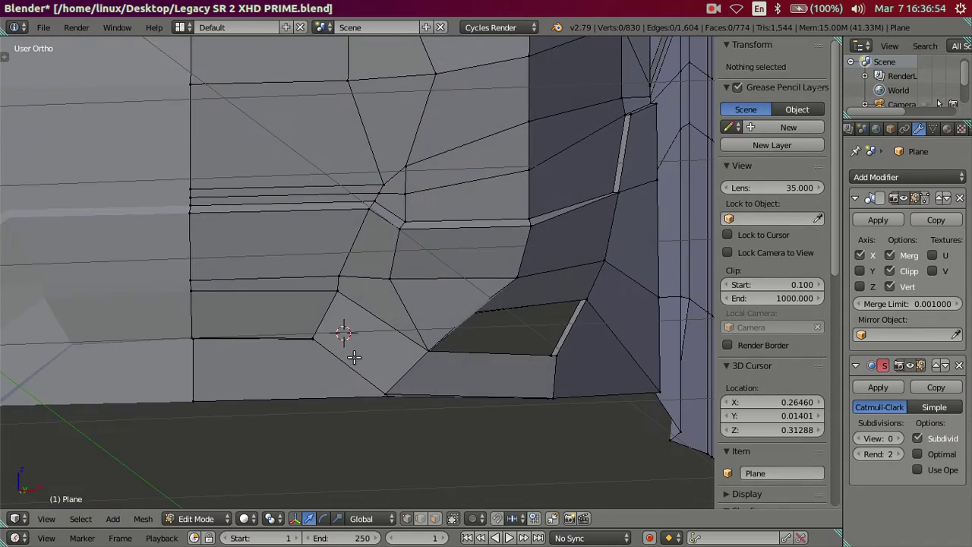
- Try a loop cut across the bumper corner, then cancel it
{"action": "key", "text": "ctrl+r"}
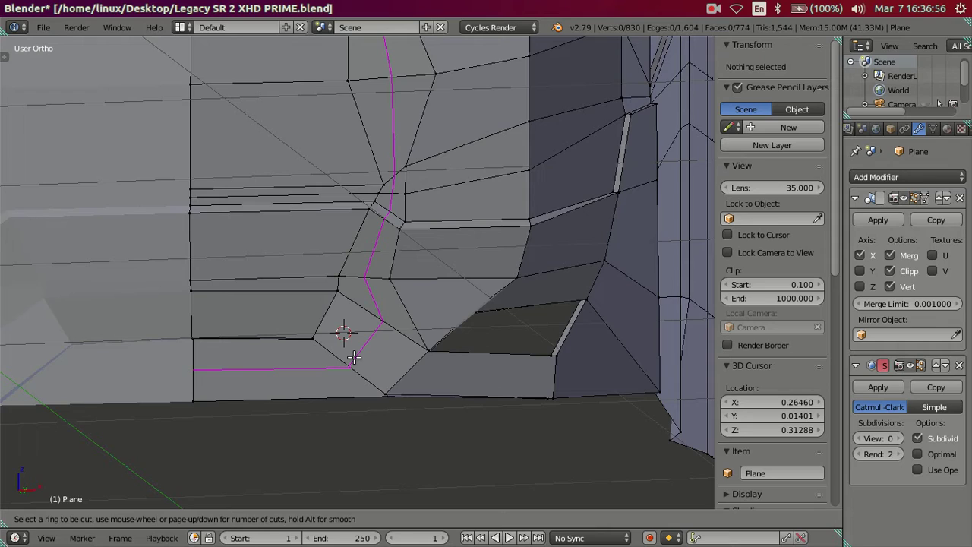
{"action": "left_click", "coordinate": [419, 331]}
{"action": "right_click", "coordinate": [421, 325]}
{"action": "mouse_move", "coordinate": [423, 319]}
{"action": "middle_mouse_down"}
{"action": "mouse_move", "coordinate": [494, 336]}
{"action": "mouse_move", "coordinate": [436, 334]}
{"action": "mouse_move", "coordinate": [462, 369]}
{"action": "mouse_move", "coordinate": [501, 372]}
{"action": "mouse_move", "coordinate": [534, 360]}
{"action": "mouse_move", "coordinate": [424, 336]}
{"action": "mouse_move", "coordinate": [456, 372]}
{"action": "mouse_move", "coordinate": [507, 375]}
{"action": "mouse_move", "coordinate": [520, 355]}
{"action": "mouse_move", "coordinate": [537, 365]}
{"action": "mouse_move", "coordinate": [555, 423]}
{"action": "mouse_move", "coordinate": [528, 394]}
{"action": "mouse_move", "coordinate": [529, 358]}
{"action": "mouse_move", "coordinate": [513, 371]}
{"action": "mouse_move", "coordinate": [521, 339]}
{"action": "mouse_move", "coordinate": [531, 379]}
{"action": "mouse_move", "coordinate": [312, 331]}
{"action": "mouse_move", "coordinate": [468, 326]}
{"action": "mouse_move", "coordinate": [469, 293]}
{"action": "mouse_move", "coordinate": [577, 326]}
{"action": "mouse_move", "coordinate": [589, 299]}
{"action": "middle_mouse_up"}
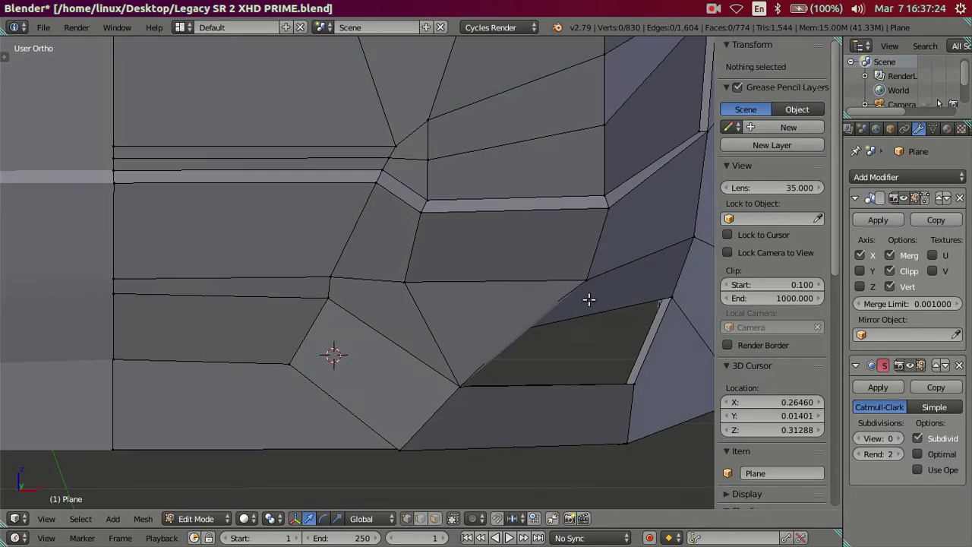
- Slide the foglight recess corner vertex along X over the front reference
{"action": "right_click", "coordinate": [587, 280]}
{"action": "key", "text": "KP_1"}
{"action": "key", "text": "z"}
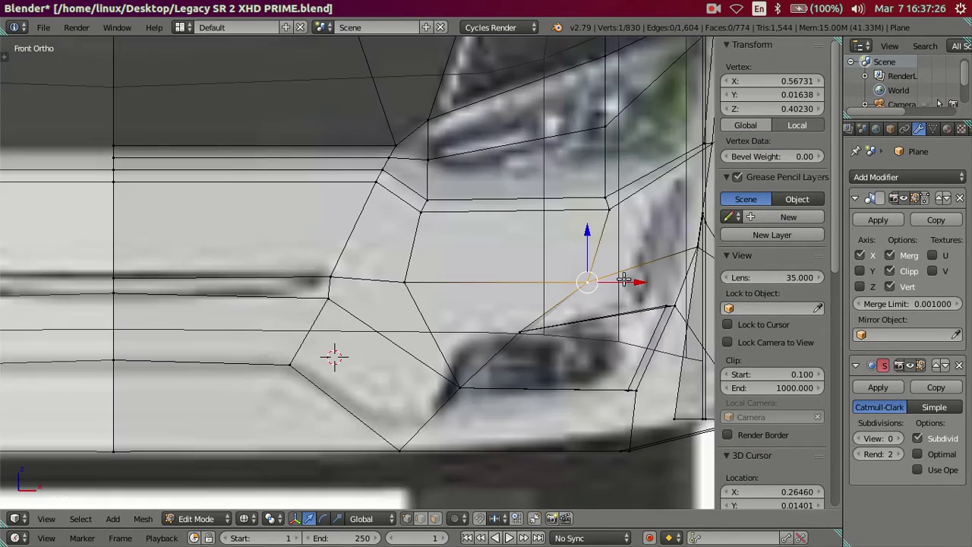
{"action": "key", "text": "g"}
{"action": "key", "text": "x"}
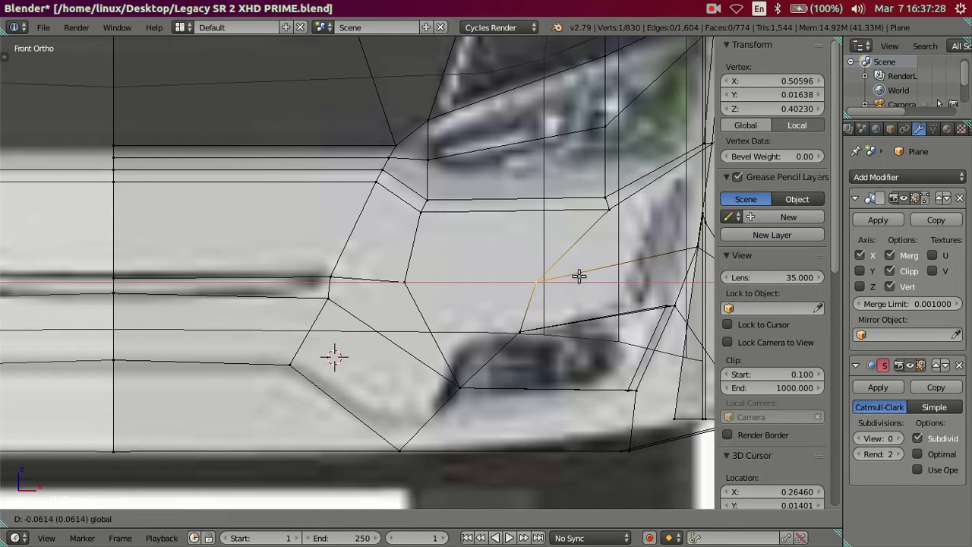
{"action": "left_click", "coordinate": [581, 278]}
- Slide the neighbouring left vertex along X, leaving the pair at X 0.50596 and 0.38334
{"action": "right_click", "coordinate": [403, 282]}
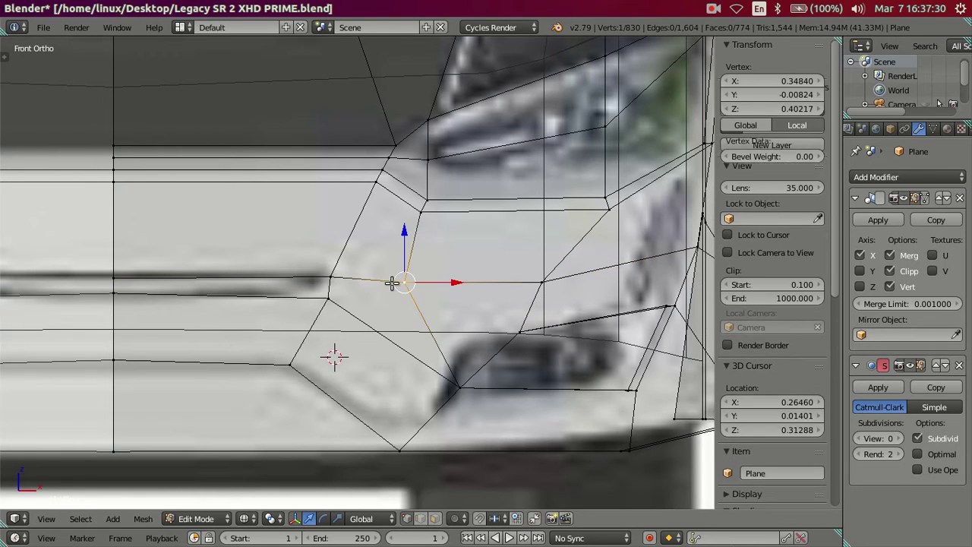
{"action": "key", "text": "g"}
{"action": "key", "text": "x"}
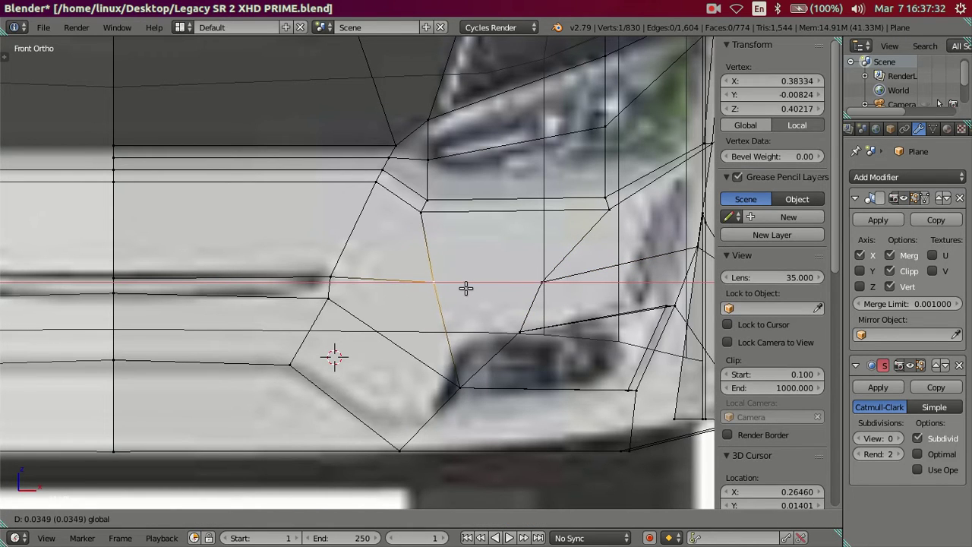
{"action": "left_click", "coordinate": [463, 287]}
{"action": "key", "text": "a"}
{"action": "key", "text": "z"}
{"action": "mouse_move", "coordinate": [463, 287]}
{"action": "middle_mouse_down"}
{"action": "mouse_move", "coordinate": [508, 282]}
{"action": "mouse_move", "coordinate": [403, 310]}
{"action": "mouse_move", "coordinate": [364, 340]}
{"action": "middle_mouse_up"}
{"action": "scroll", "coordinate": [368, 330], "scroll_direction": "down", "scroll_amount": 2}
{"action": "scroll", "coordinate": [380, 311], "scroll_direction": "down", "scroll_amount": 2}
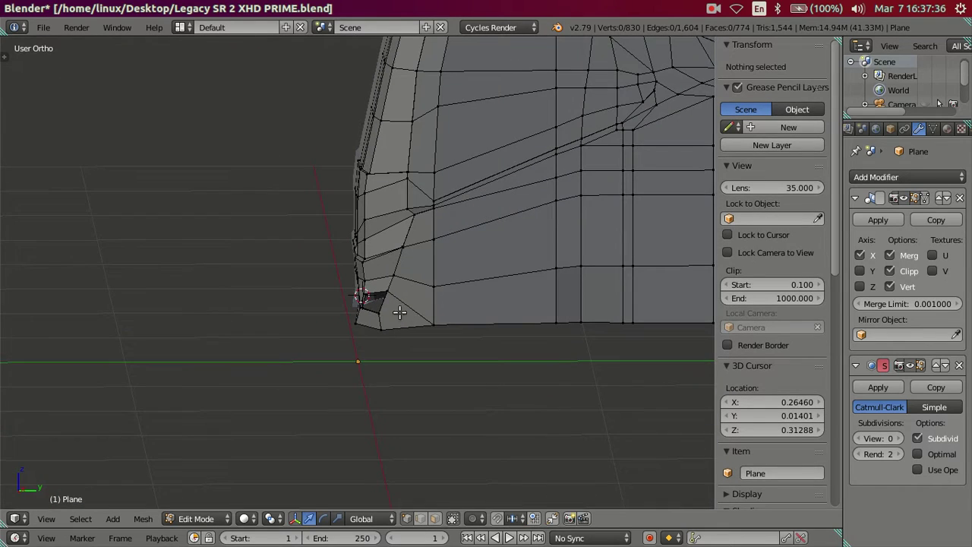
{"action": "left_click", "coordinate": [13, 314]}
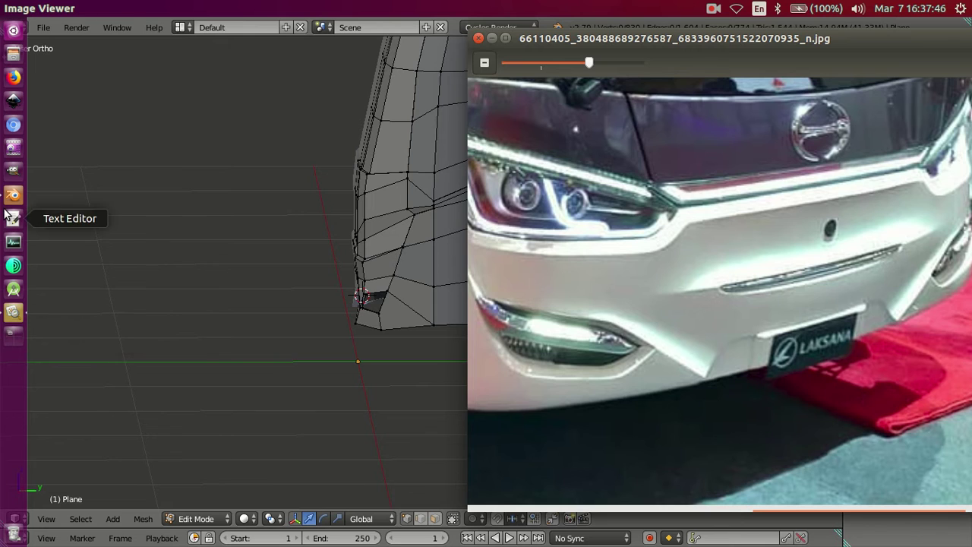
{"action": "left_click", "coordinate": [13, 194]}
{"action": "mouse_move", "coordinate": [277, 250]}
{"action": "middle_mouse_down"}
{"action": "mouse_move", "coordinate": [336, 261]}
{"action": "mouse_move", "coordinate": [408, 252]}
{"action": "middle_mouse_up"}
- Raise the edge above the recess slightly and slide its right vertex along X
{"action": "key", "text": "KP_1"}
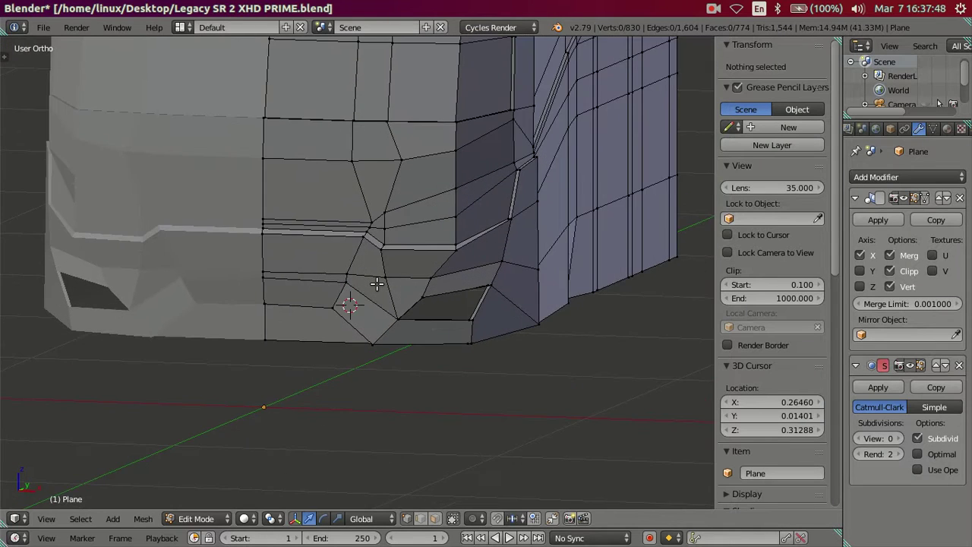
{"action": "scroll", "coordinate": [422, 326], "scroll_direction": "up", "scroll_amount": 2}
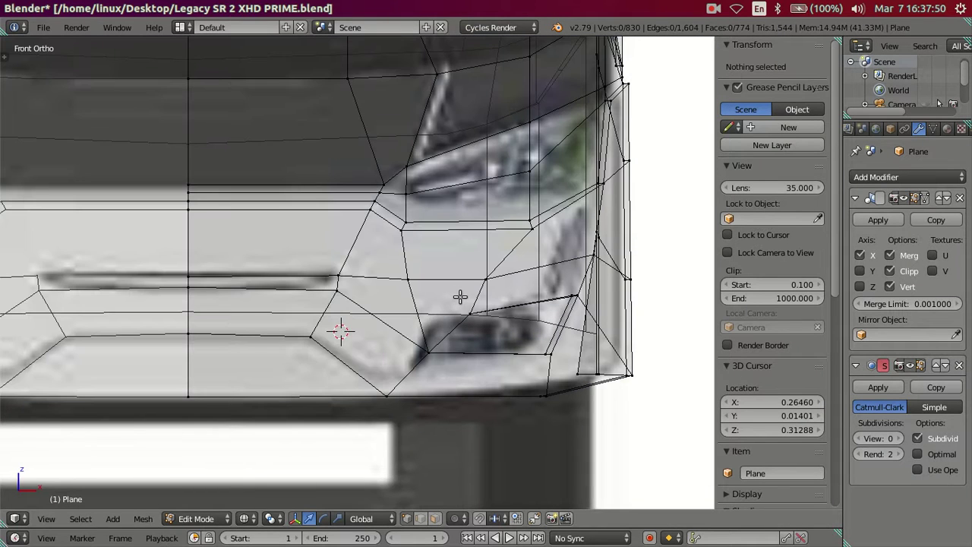
{"action": "key", "text": "z"}
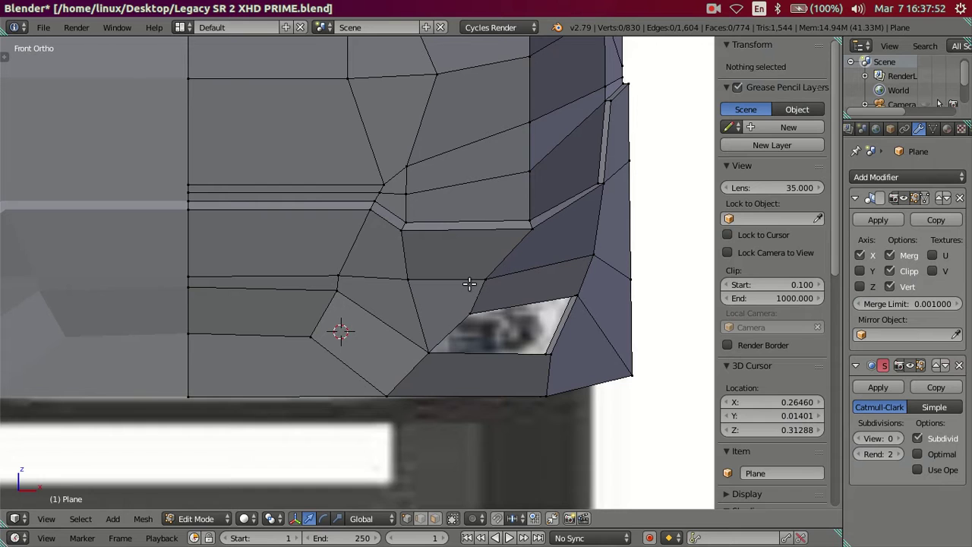
{"action": "right_click", "coordinate": [484, 281]}
{"action": "right_click", "coordinate": [408, 280], "text": "shift"}
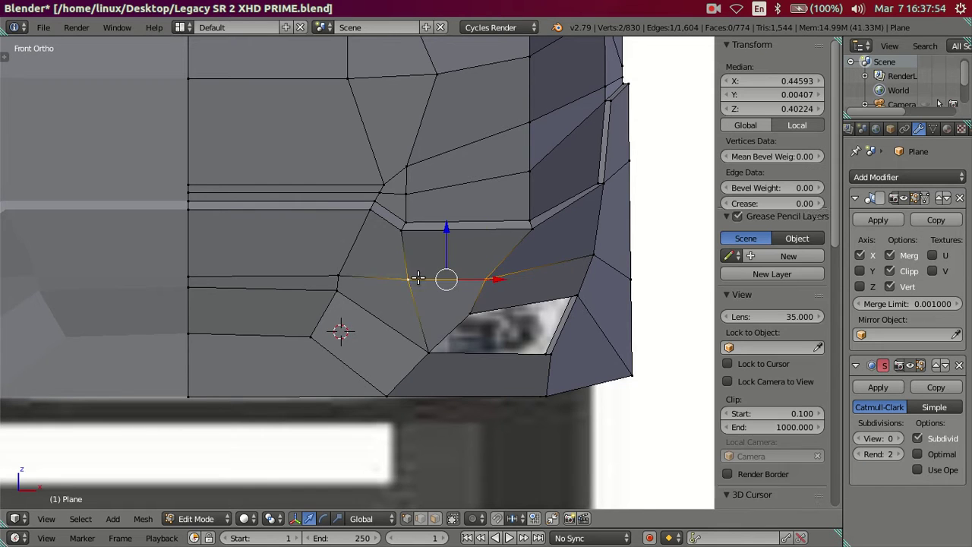
{"action": "key", "text": "z"}
{"action": "left_click_drag", "start_coordinate": [446, 228], "coordinate": [449, 227]}
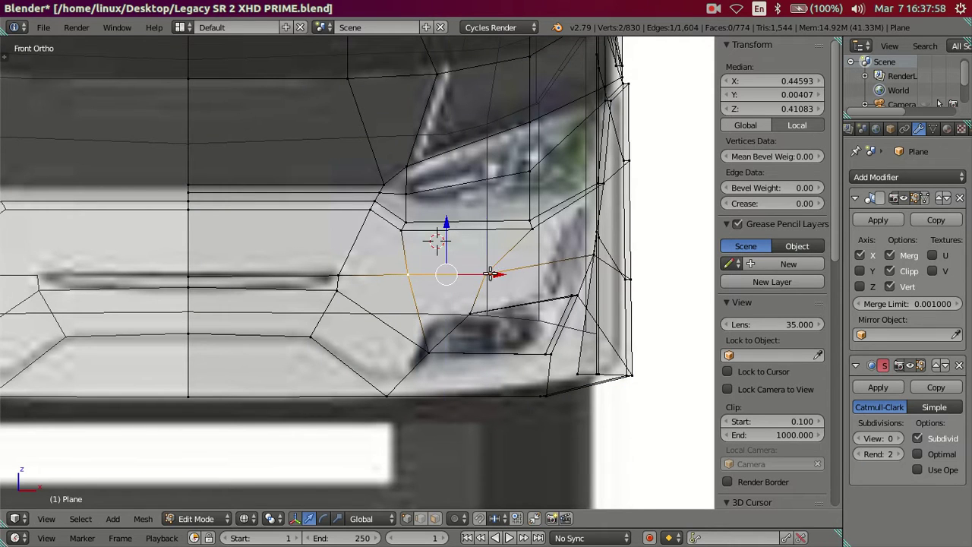
{"action": "right_click", "coordinate": [490, 274]}
{"action": "mouse_move", "coordinate": [505, 275]}
{"action": "left_mouse_down"}
{"action": "mouse_move", "coordinate": [531, 274]}
{"action": "mouse_move", "coordinate": [503, 272]}
{"action": "left_mouse_up"}
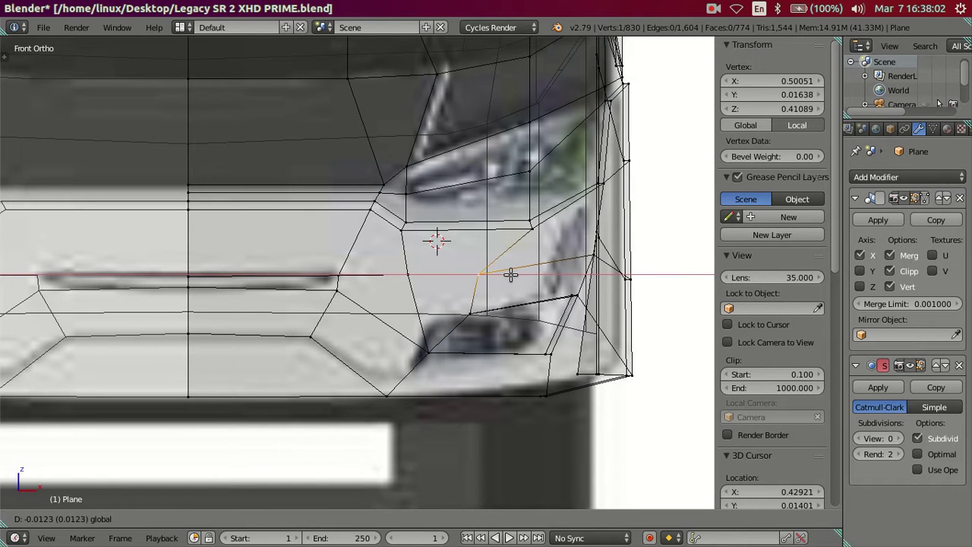
{"action": "left_click", "coordinate": [512, 275]}
- Move the recess corner vertex along X to follow the front reference
{"action": "key", "text": "a"}
{"action": "middle_click_drag", "start_coordinate": [512, 275], "coordinate": [542, 282]}
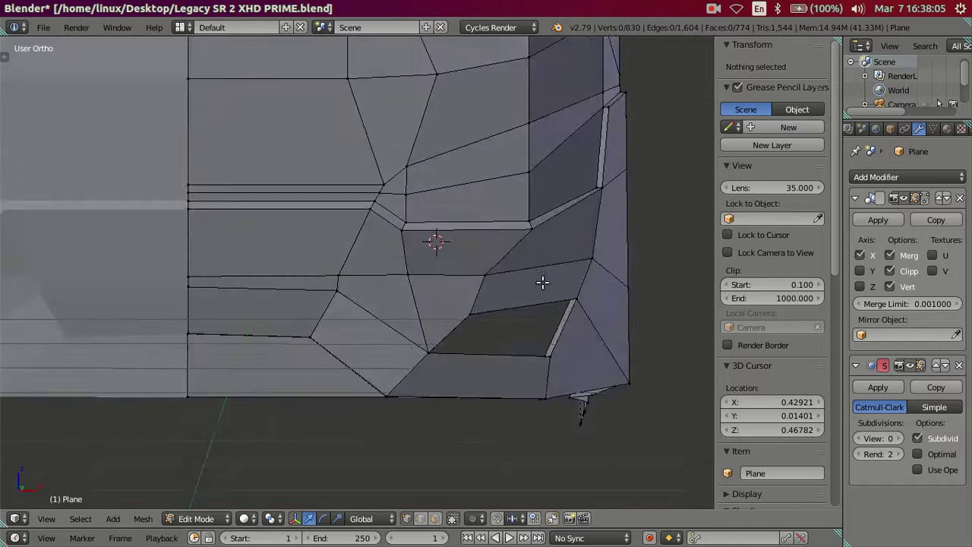
{"action": "key", "text": "KP_1"}
{"action": "right_click", "coordinate": [478, 267]}
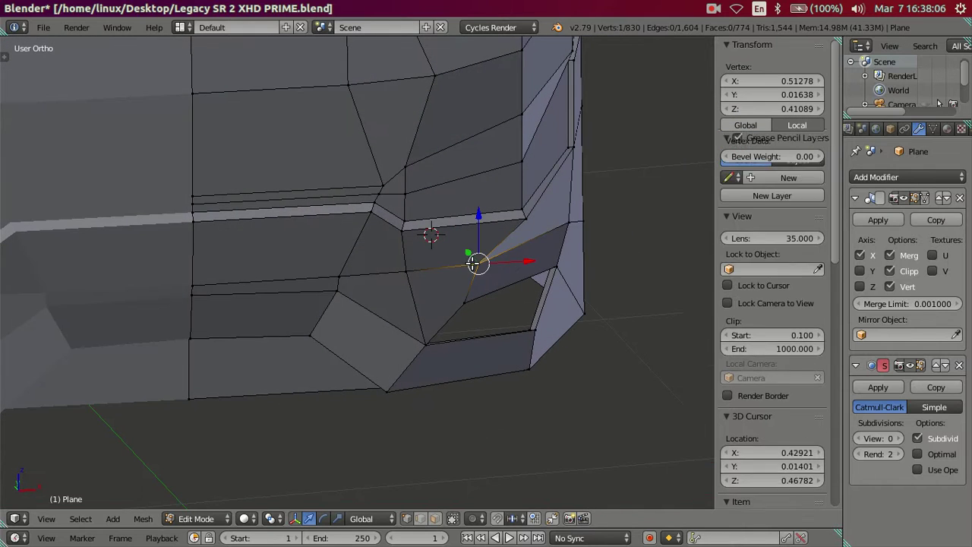
{"action": "key", "text": "g"}
{"action": "key", "text": "x"}
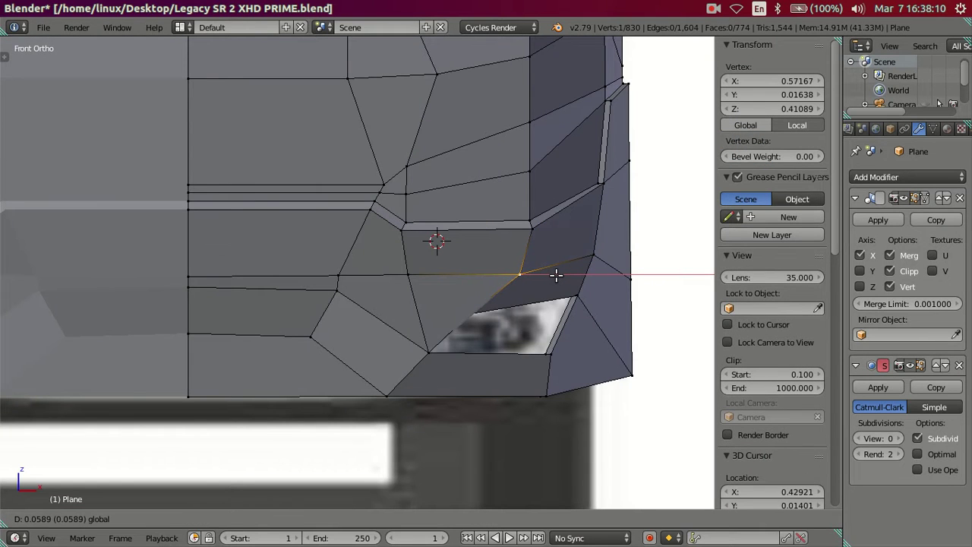
{"action": "left_click", "coordinate": [556, 275]}
- Lower that vertex along Z in the side view to match the reference
{"action": "middle_click_drag", "start_coordinate": [556, 274], "coordinate": [413, 312]}
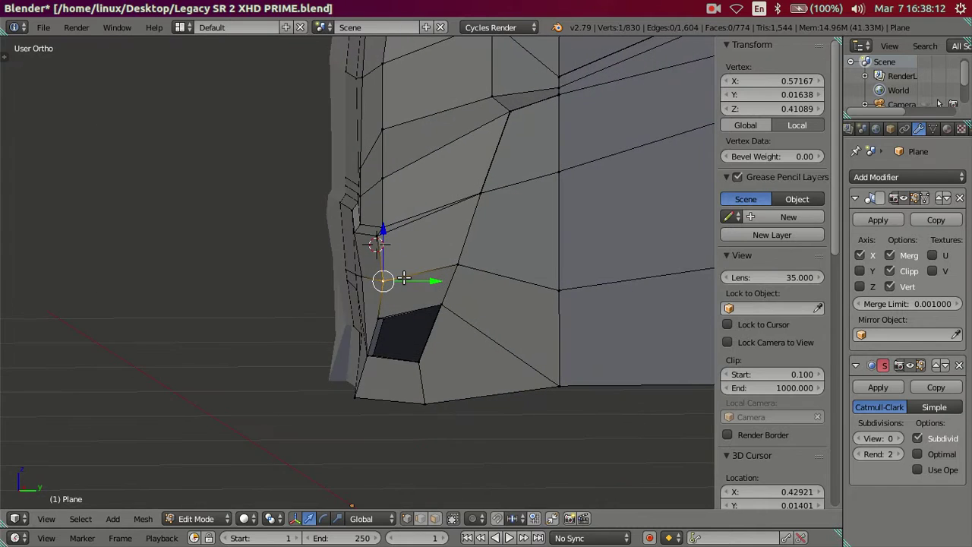
{"action": "key", "text": "KP_3"}
{"action": "scroll", "coordinate": [413, 313], "scroll_direction": "up", "scroll_amount": 3}
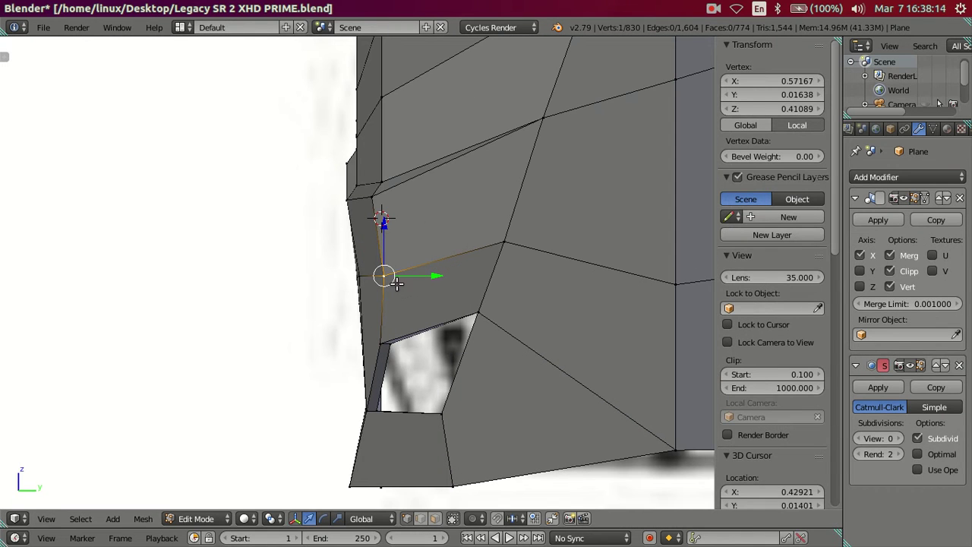
{"action": "key", "text": "g"}
{"action": "key", "text": "z"}
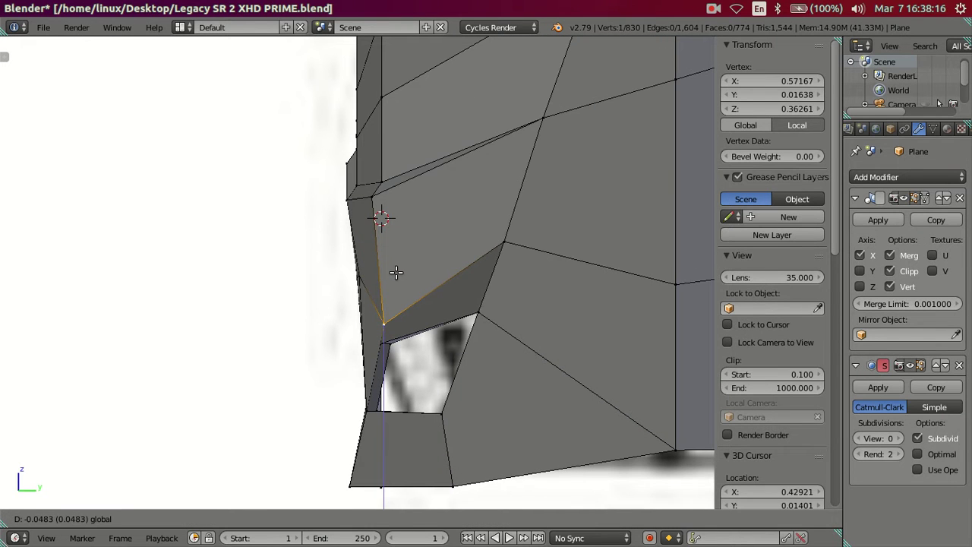
{"action": "left_click", "coordinate": [400, 273]}
{"action": "middle_click_drag", "start_coordinate": [388, 277], "coordinate": [568, 289]}
- Undo a stray vertex change and move the corner vertex right to match the front photo
{"action": "right_click", "coordinate": [433, 284]}
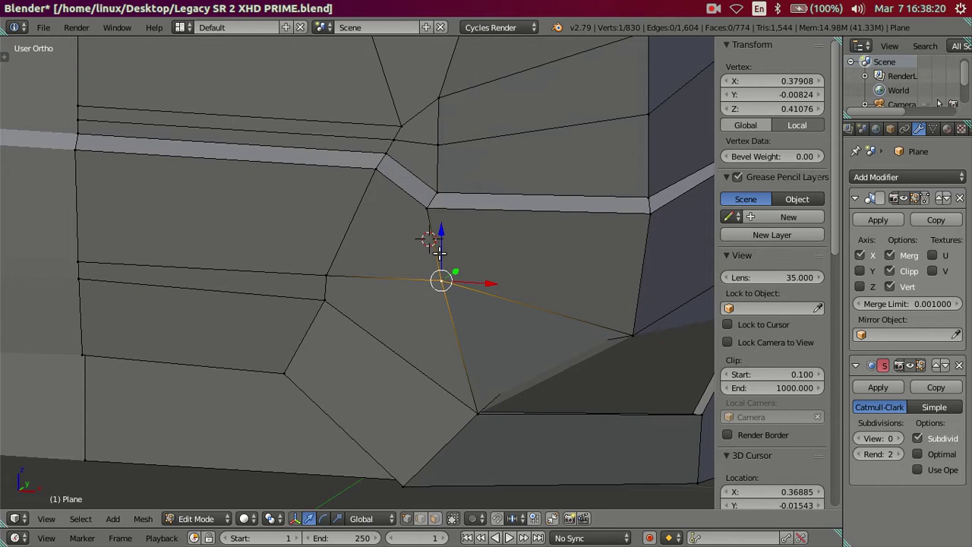
{"action": "key", "text": "g"}
{"action": "right_click", "coordinate": [458, 284]}
{"action": "key", "text": "ctrl+z"}
{"action": "key", "text": "ctrl+z"}
{"action": "key", "text": "ctrl+z"}
{"action": "key", "text": "KP_1"}
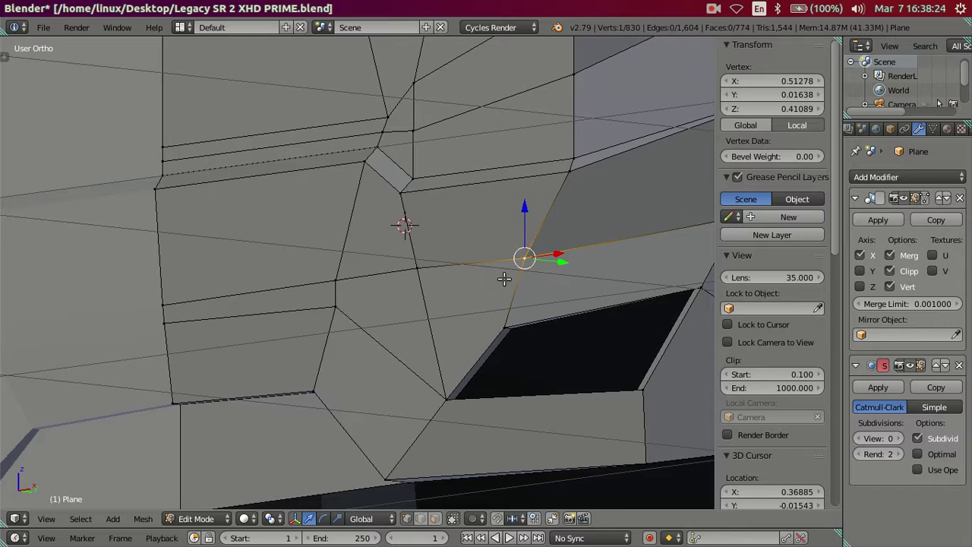
{"action": "left_click_drag", "start_coordinate": [636, 276], "coordinate": [693, 276]}
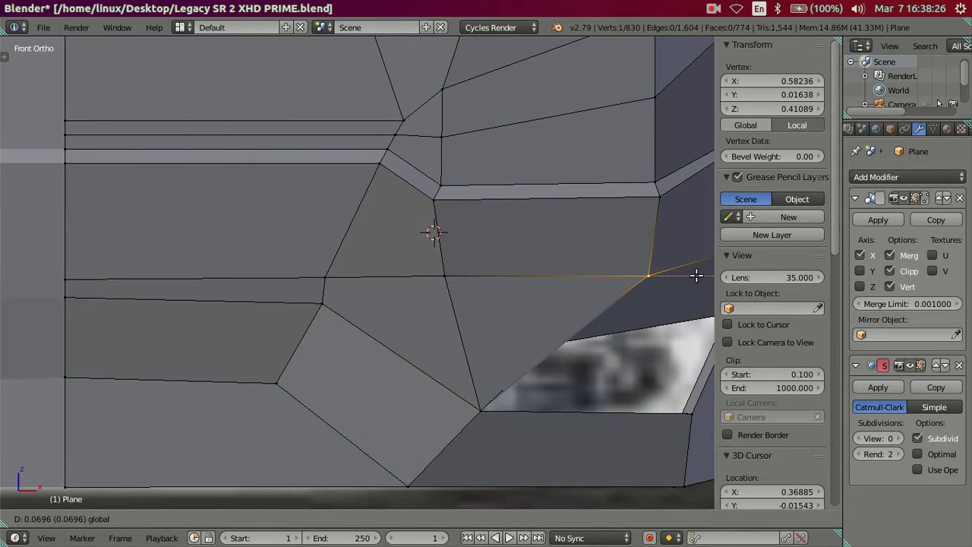
{"action": "left_click", "coordinate": [695, 275]}
{"action": "key", "text": "KP_3"}
{"action": "key", "text": "a"}
{"action": "key", "text": "z"}
{"action": "key", "text": "z"}
{"action": "mouse_move", "coordinate": [416, 286]}
{"action": "middle_mouse_down"}
{"action": "mouse_move", "coordinate": [479, 322]}
{"action": "mouse_move", "coordinate": [512, 321]}
{"action": "mouse_move", "coordinate": [380, 333]}
{"action": "mouse_move", "coordinate": [408, 253]}
{"action": "mouse_move", "coordinate": [393, 239]}
{"action": "mouse_move", "coordinate": [381, 290]}
{"action": "mouse_move", "coordinate": [373, 260]}
{"action": "mouse_move", "coordinate": [391, 303]}
{"action": "mouse_move", "coordinate": [362, 304]}
{"action": "mouse_move", "coordinate": [317, 362]}
{"action": "mouse_move", "coordinate": [316, 337]}
{"action": "mouse_move", "coordinate": [314, 402]}
{"action": "mouse_move", "coordinate": [304, 352]}
{"action": "mouse_move", "coordinate": [373, 397]}
{"action": "mouse_move", "coordinate": [374, 414]}
{"action": "mouse_move", "coordinate": [360, 412]}
{"action": "mouse_move", "coordinate": [377, 386]}
{"action": "mouse_move", "coordinate": [384, 337]}
{"action": "middle_mouse_up"}
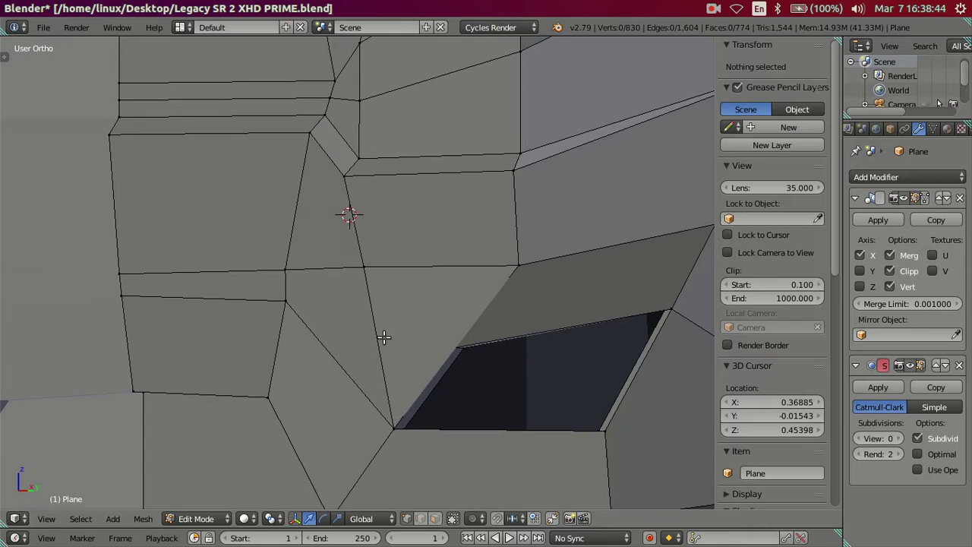
- Add an edge loop across the bumper above the foglight recess
{"action": "right_click", "coordinate": [364, 281]}
{"action": "key", "text": "ctrl+r"}
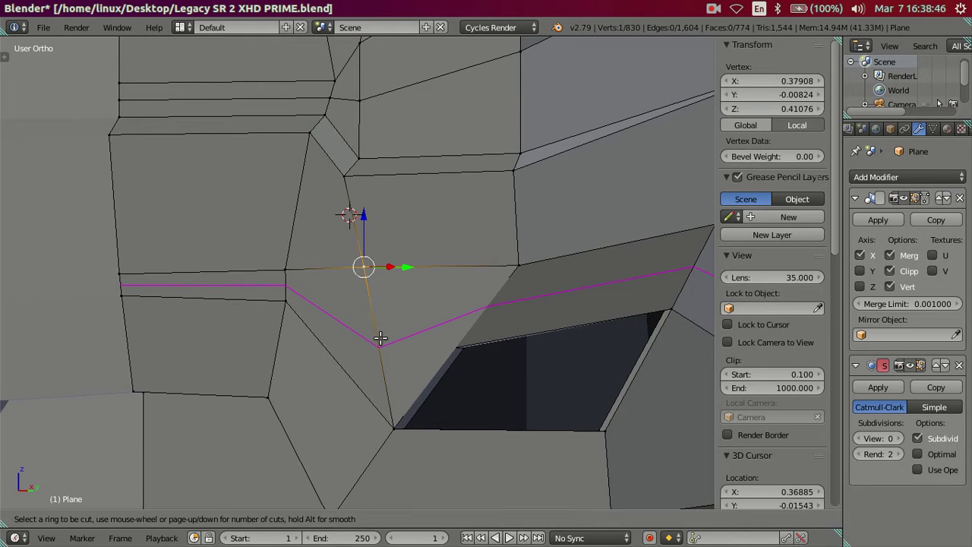
{"action": "left_click", "coordinate": [381, 336]}
{"action": "right_click", "coordinate": [379, 342]}
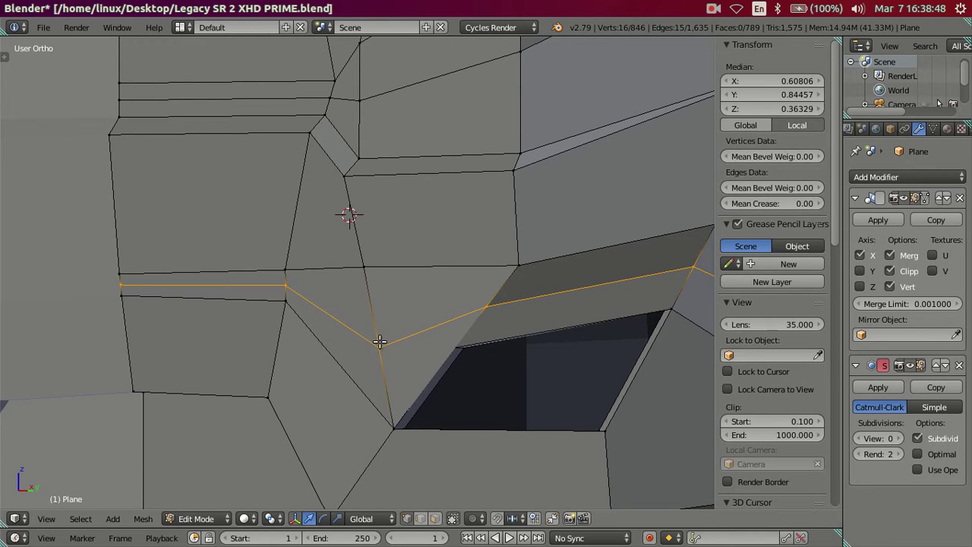
{"action": "scroll", "coordinate": [376, 335], "scroll_direction": "down", "scroll_amount": 6}
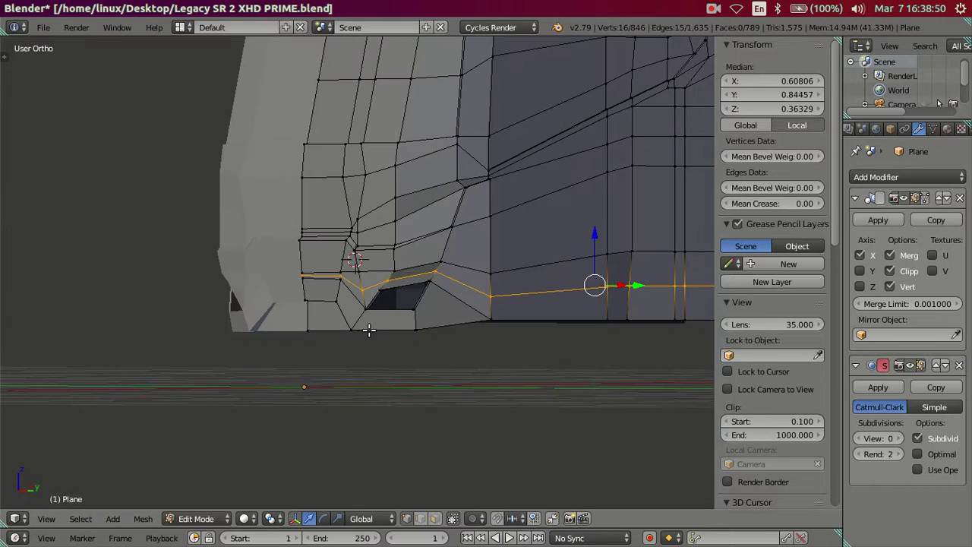
{"action": "scroll", "coordinate": [368, 328], "scroll_direction": "up", "scroll_amount": 3}
{"action": "scroll", "coordinate": [369, 328], "scroll_direction": "up", "scroll_amount": 3}
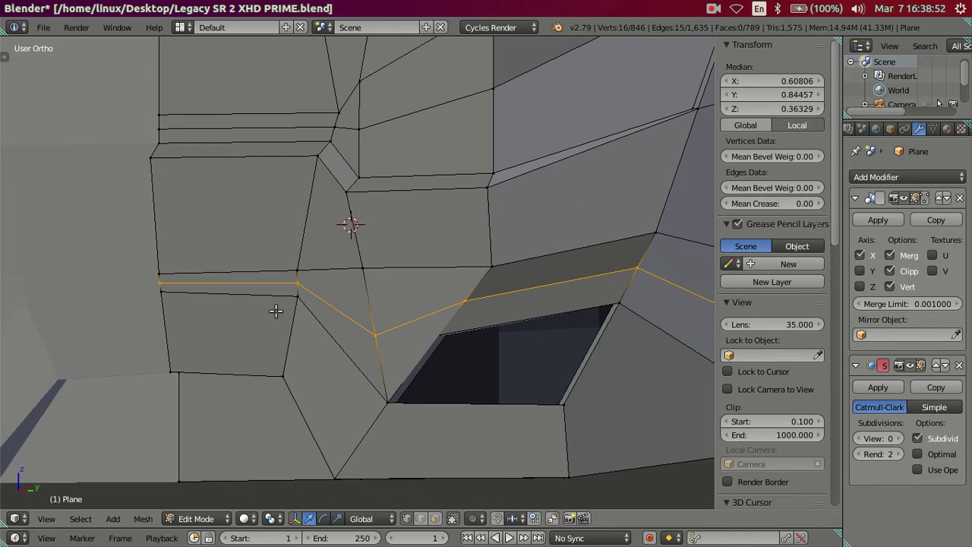
{"action": "scroll", "coordinate": [276, 310], "scroll_direction": "up", "scroll_amount": 3}
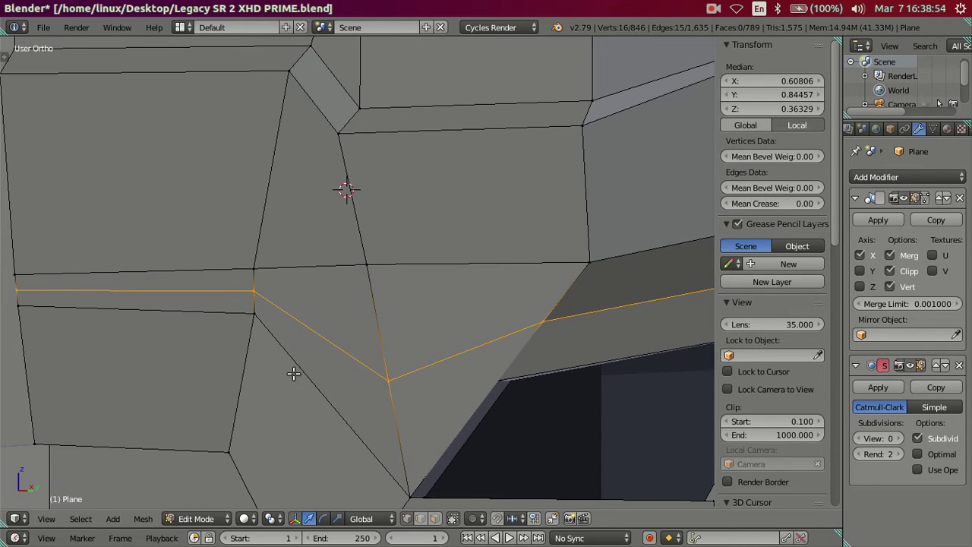
- Collapse the short edge at the loop's end and merge the two left vertices
{"action": "right_click", "coordinate": [254, 292]}
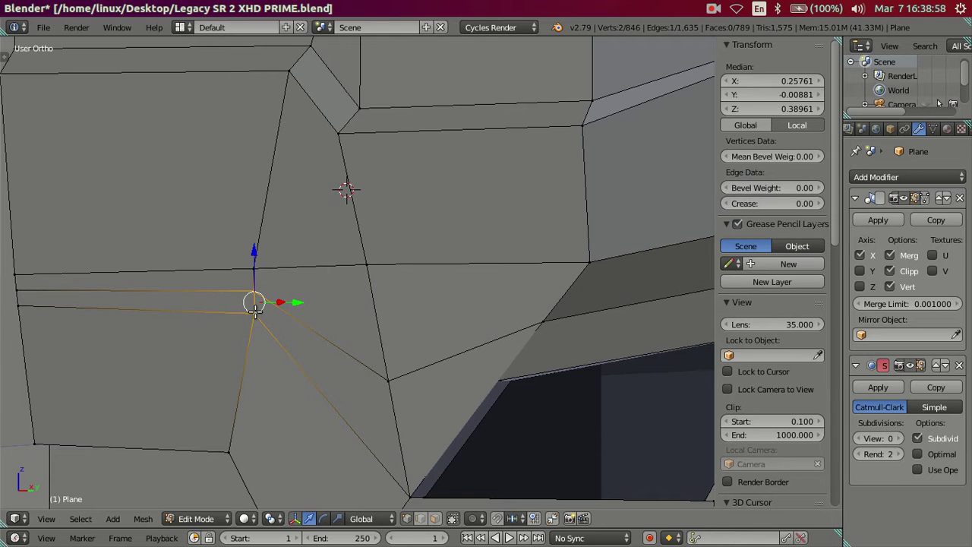
{"action": "key", "text": "alt+m"}
{"action": "left_click", "coordinate": [256, 330]}
{"action": "right_click", "coordinate": [17, 290]}
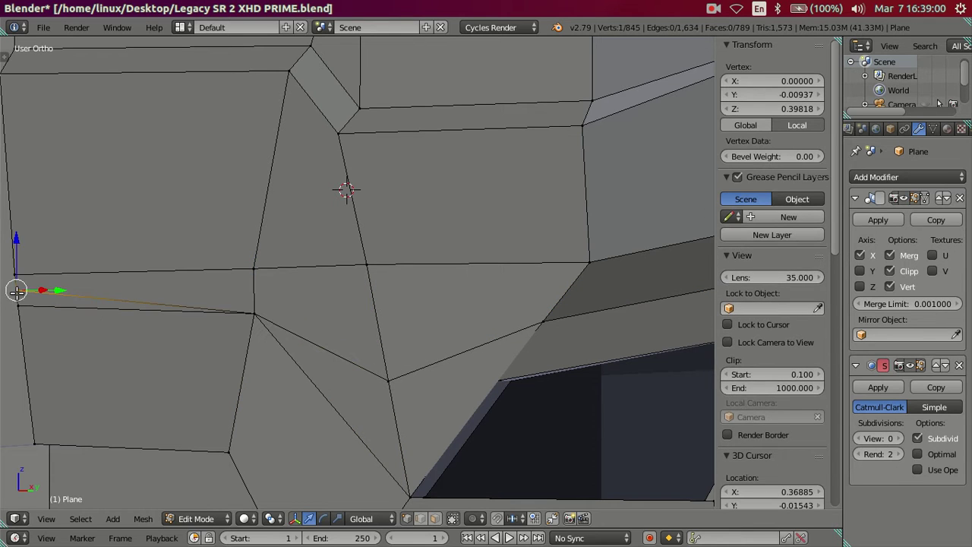
{"action": "right_click", "coordinate": [20, 302], "text": "shift"}
{"action": "key", "text": "alt+m"}
{"action": "left_click", "coordinate": [23, 307]}
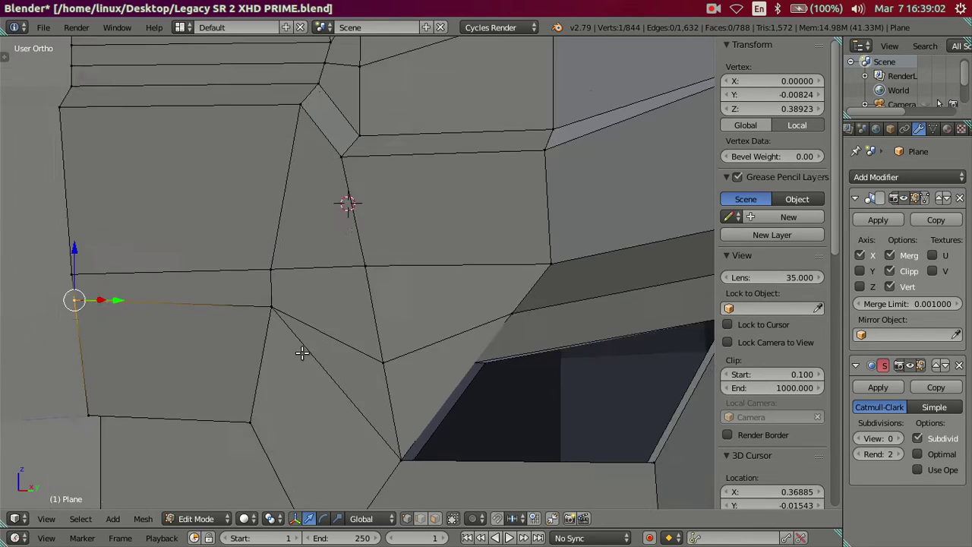
{"action": "key", "text": "a"}
- Merge the recess-corner vertex with its nearby vertex into one
{"action": "middle_click_drag", "start_coordinate": [299, 351], "coordinate": [336, 321]}
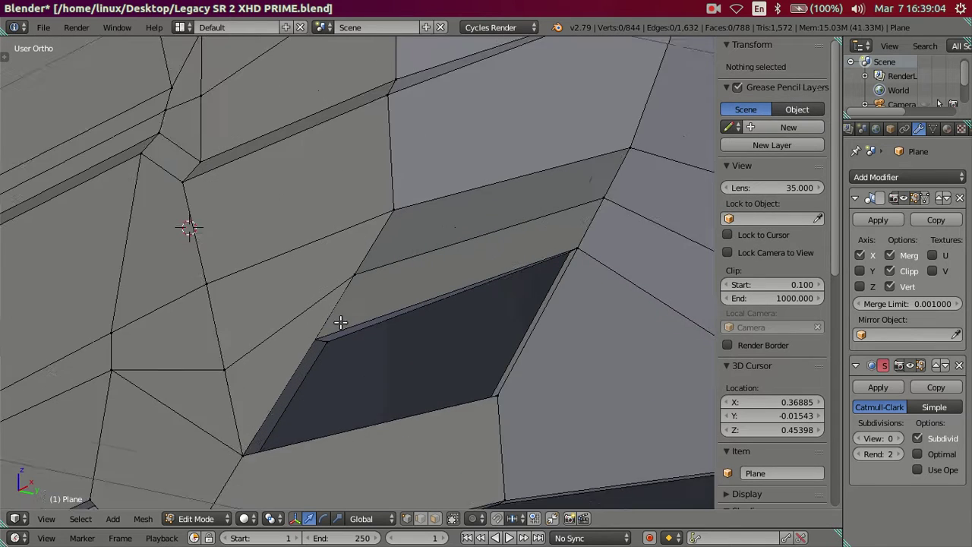
{"action": "scroll", "coordinate": [336, 321], "scroll_direction": "up", "scroll_amount": 2}
{"action": "right_click", "coordinate": [354, 274]}
{"action": "right_click", "coordinate": [306, 354], "text": "shift"}
{"action": "key", "text": "alt+m"}
{"action": "left_click", "coordinate": [296, 351]}
{"action": "key", "text": "a"}
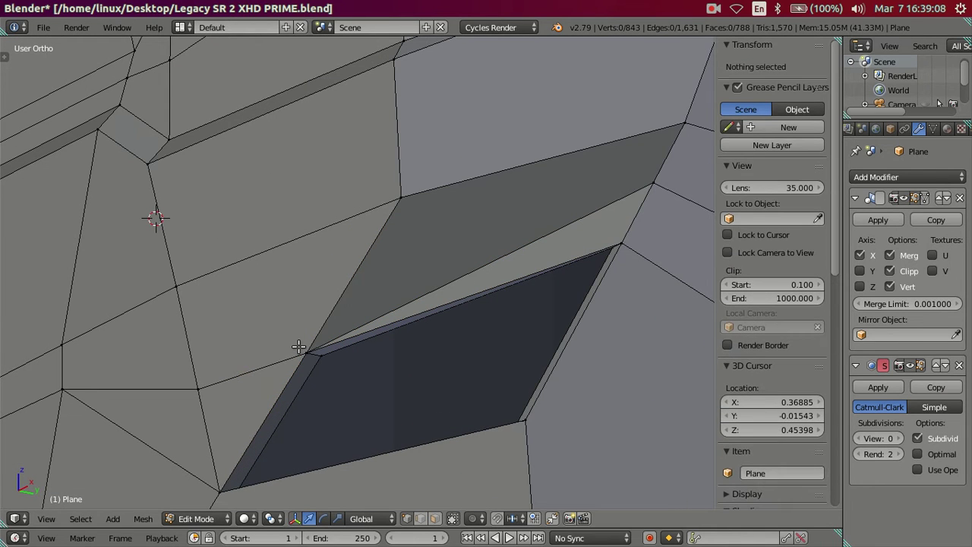
- Dissolve the unneeded edge above the recess and view the corner against the front reference
{"action": "right_click", "coordinate": [554, 222]}
{"action": "key", "text": "x"}
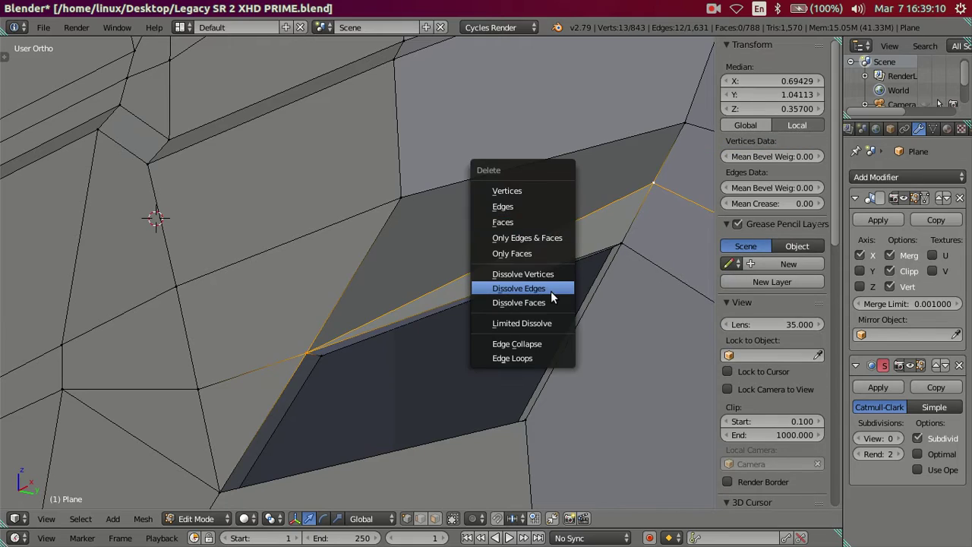
{"action": "left_click", "coordinate": [555, 289]}
{"action": "key", "text": "a"}
{"action": "middle_click_drag", "start_coordinate": [123, 327], "coordinate": [344, 372]}
{"action": "key", "text": "KP_1"}
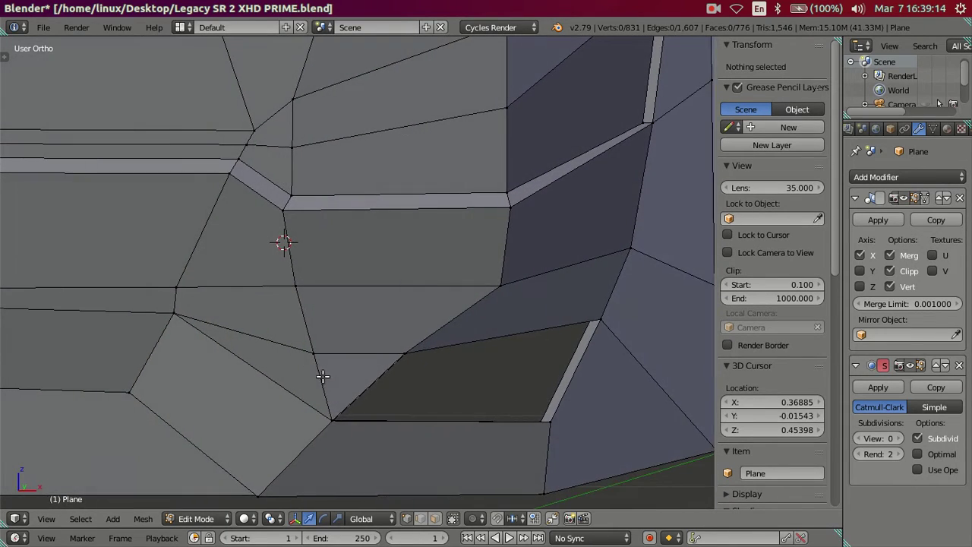
{"action": "key", "text": "ctrl+r"}
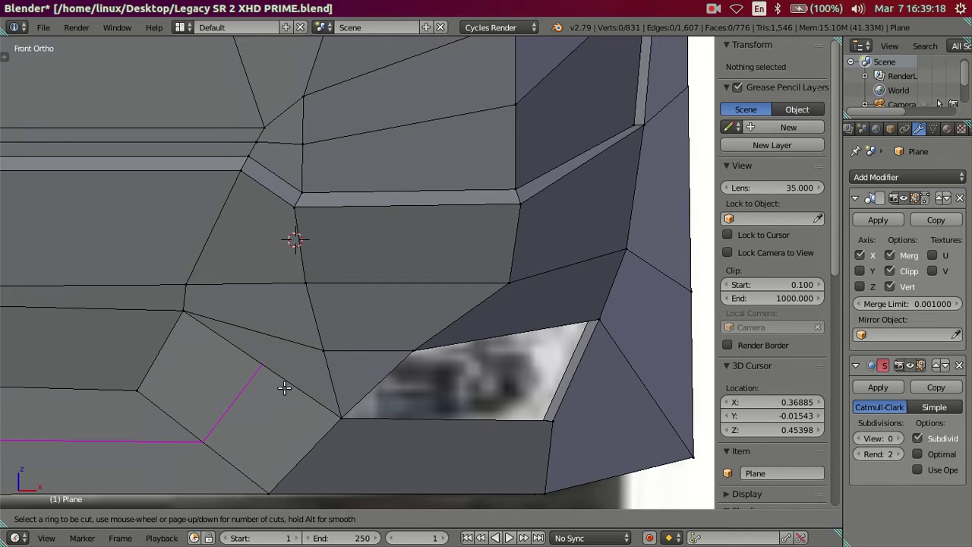
- Add two new edge loops at the bumper corner, then dissolve the extra loop
{"action": "scroll", "coordinate": [284, 388], "scroll_direction": "up", "scroll_amount": 1}
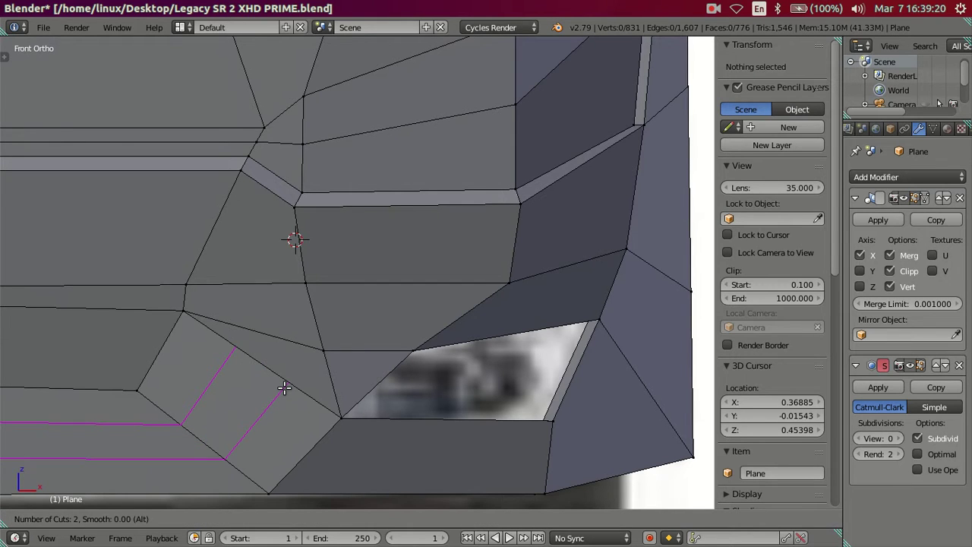
{"action": "left_click", "coordinate": [284, 388]}
{"action": "middle_click_drag", "start_coordinate": [282, 387], "coordinate": [207, 349]}
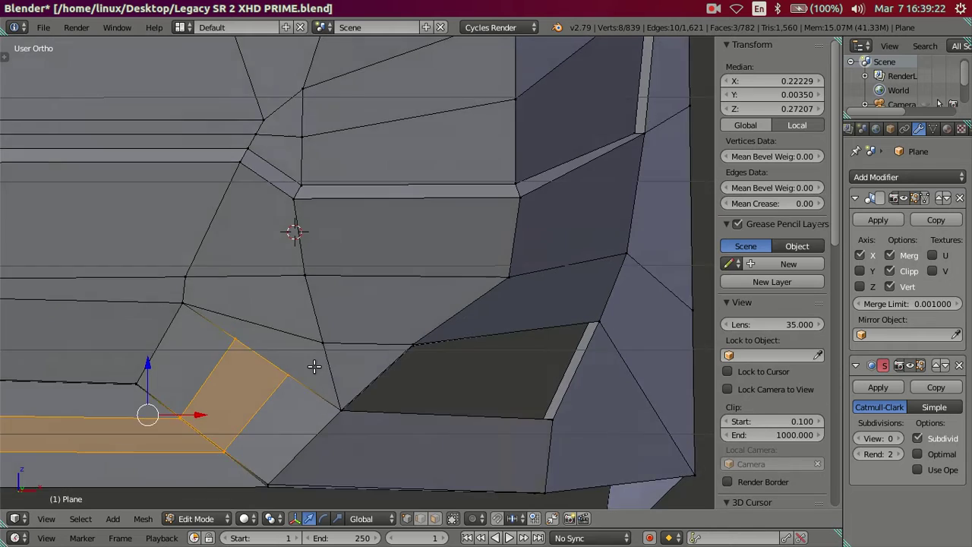
{"action": "key", "text": "a"}
{"action": "right_click", "coordinate": [300, 342], "text": "alt"}
{"action": "key", "text": "x"}
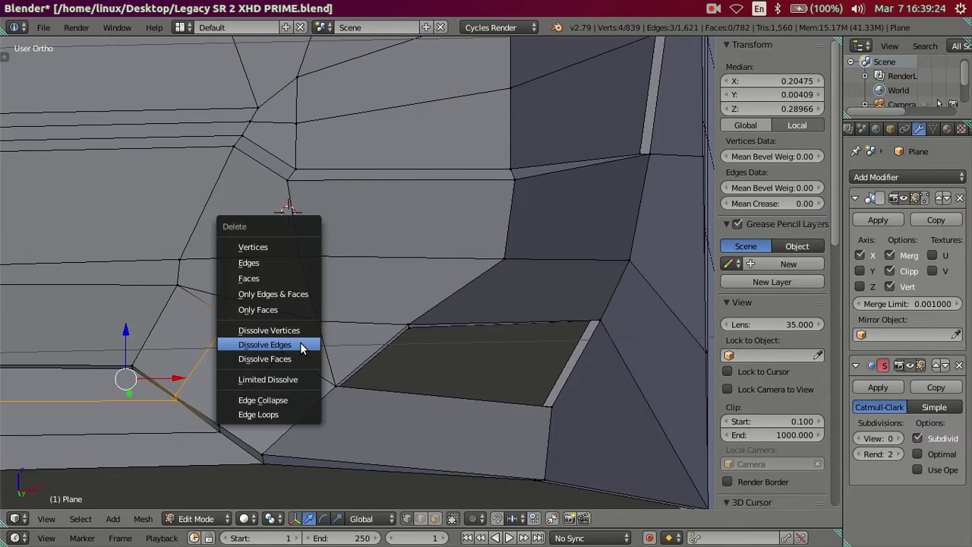
{"action": "left_click", "coordinate": [300, 341]}
- Knife-cut a new edge to the vertex and dissolve the redundant downward edge
{"action": "scroll", "coordinate": [300, 342], "scroll_direction": "up", "scroll_amount": 2}
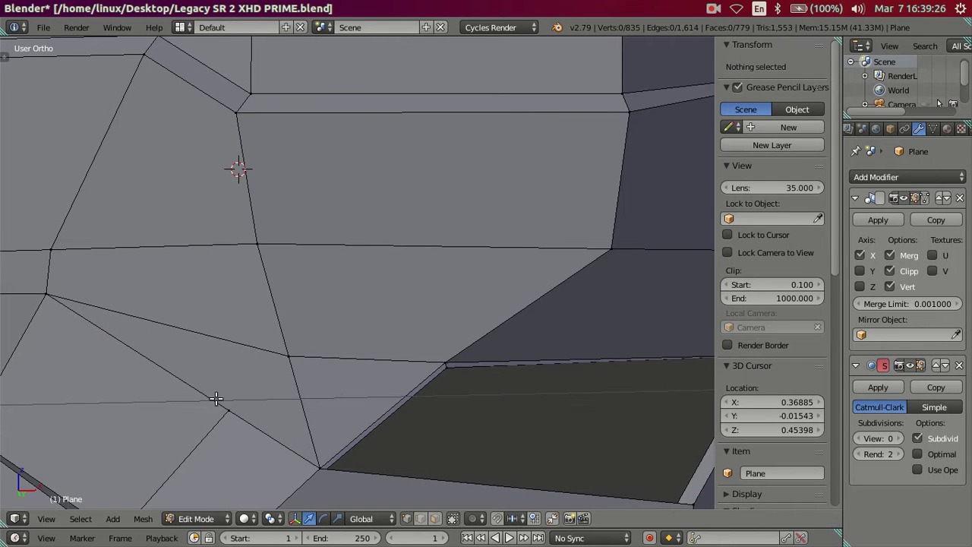
{"action": "key", "text": "k"}
{"action": "left_click", "coordinate": [238, 406]}
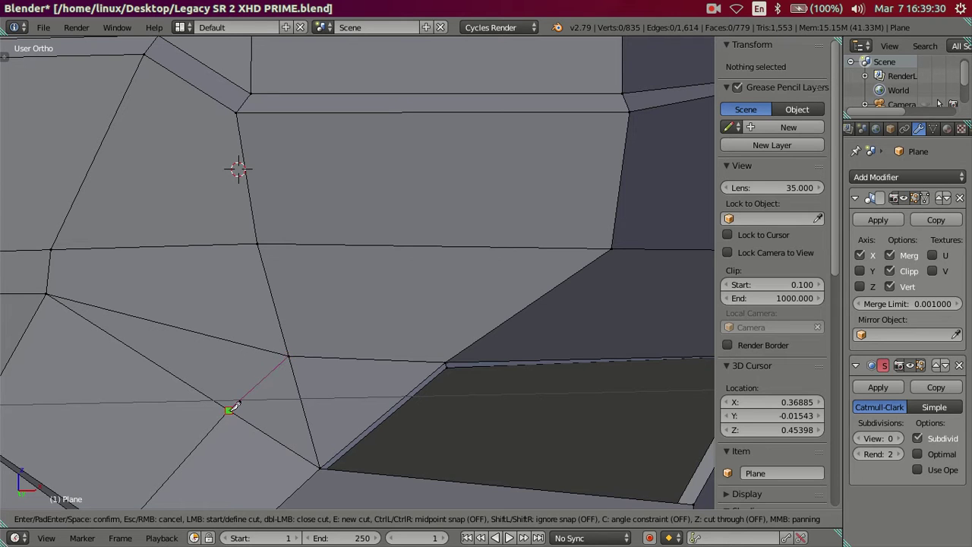
{"action": "key", "text": "Return"}
{"action": "key", "text": "a"}
{"action": "right_click", "coordinate": [302, 402]}
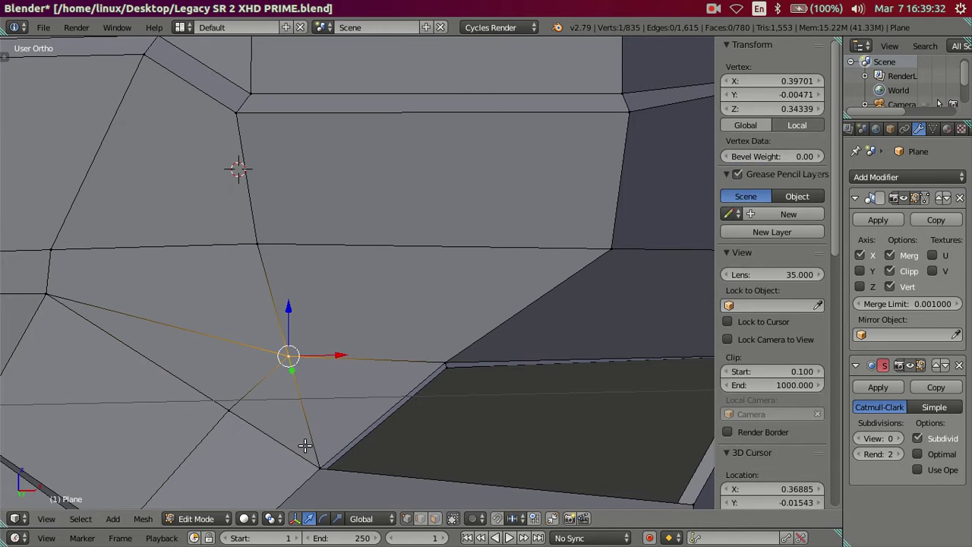
{"action": "right_click", "coordinate": [303, 445], "text": "shift"}
{"action": "key", "text": "x"}
{"action": "left_click", "coordinate": [476, 371]}
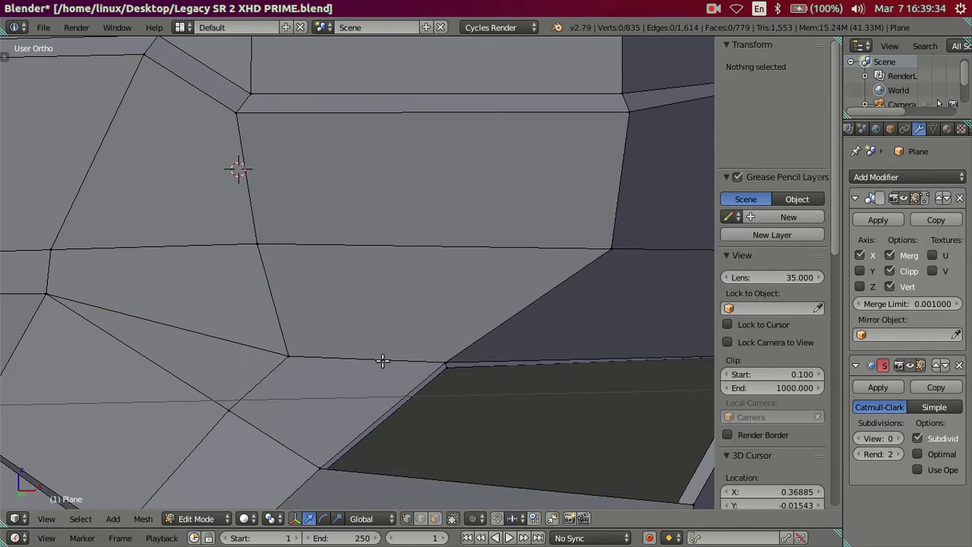
- Add an edge loop along the bumper lip and knife-cut to the bumper vertex
{"action": "mouse_move", "coordinate": [382, 360]}
{"action": "middle_mouse_down"}
{"action": "mouse_move", "coordinate": [315, 395]}
{"action": "mouse_move", "coordinate": [336, 382]}
{"action": "mouse_move", "coordinate": [393, 388]}
{"action": "mouse_move", "coordinate": [369, 349]}
{"action": "mouse_move", "coordinate": [296, 371]}
{"action": "mouse_move", "coordinate": [284, 391]}
{"action": "mouse_move", "coordinate": [423, 350]}
{"action": "mouse_move", "coordinate": [243, 317]}
{"action": "middle_mouse_up"}
{"action": "key", "text": "ctrl+r"}
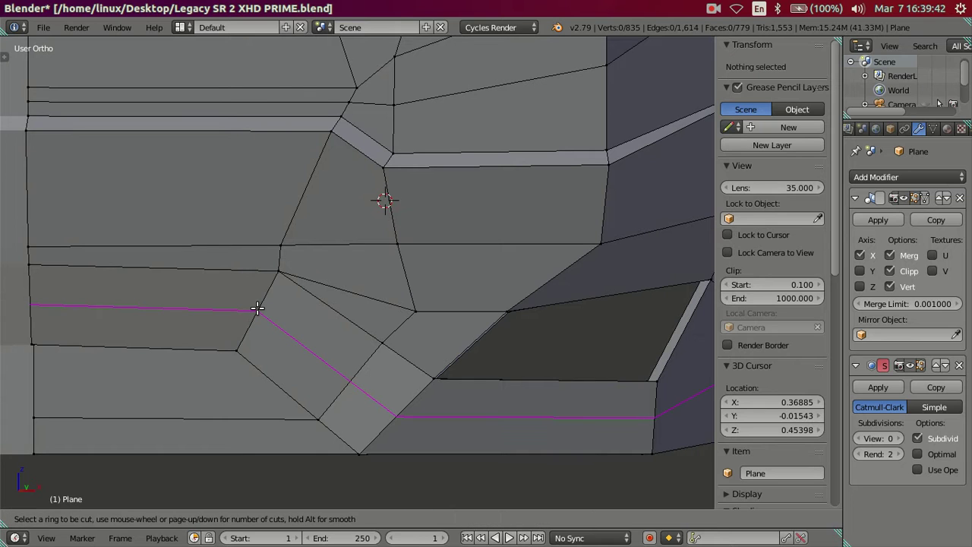
{"action": "left_click", "coordinate": [258, 308]}
{"action": "scroll", "coordinate": [297, 334], "scroll_direction": "up", "scroll_amount": 2}
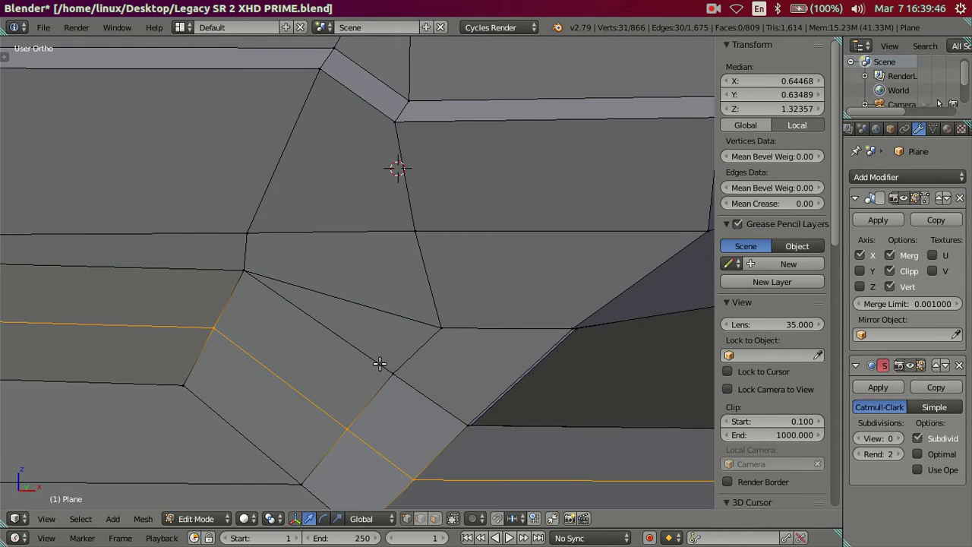
{"action": "key", "text": "k"}
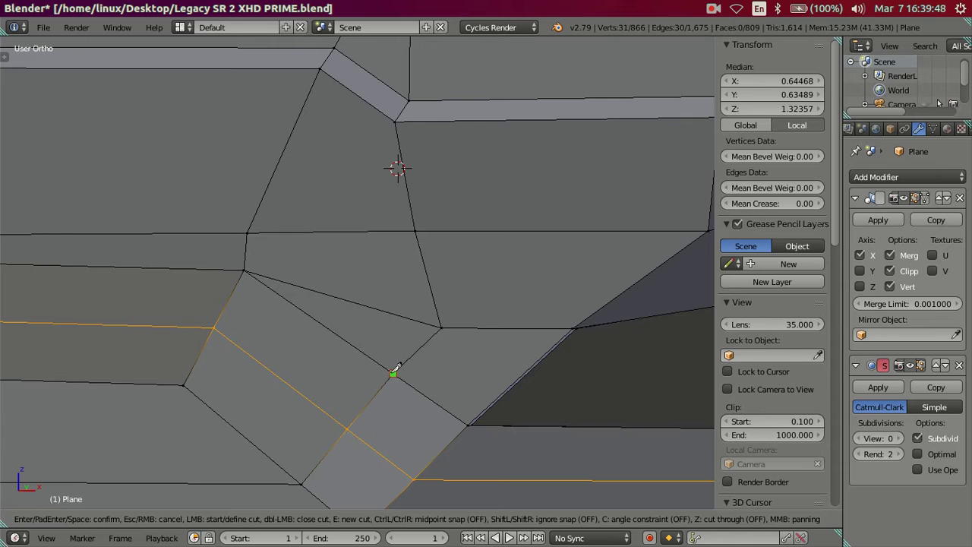
{"action": "left_click", "coordinate": [215, 325]}
{"action": "key", "text": "Return"}
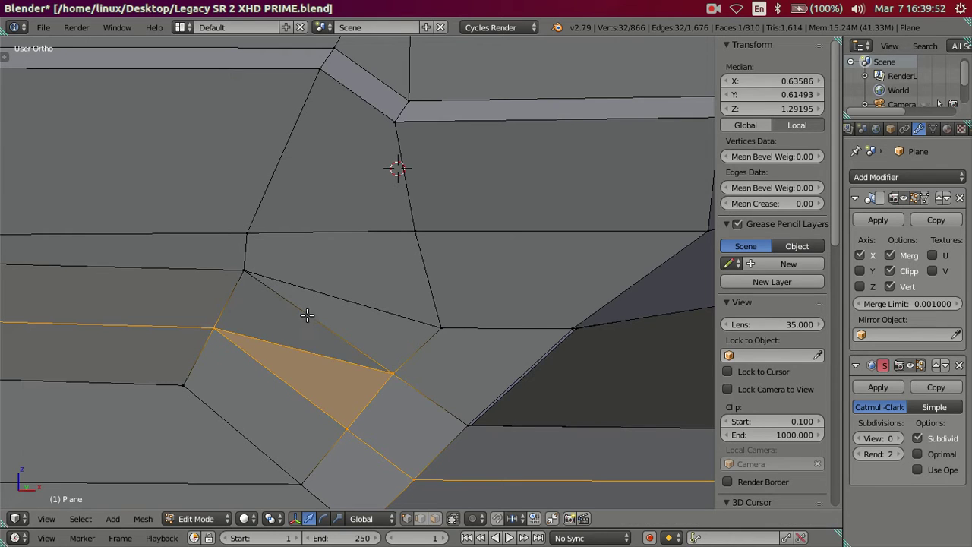
- Dissolve the unwanted edge and leftover edge loop, then deselect and return to front view
{"action": "right_click", "coordinate": [233, 261]}
{"action": "right_click", "coordinate": [389, 364], "text": "shift"}
{"action": "key", "text": "x"}
{"action": "left_click", "coordinate": [469, 369]}
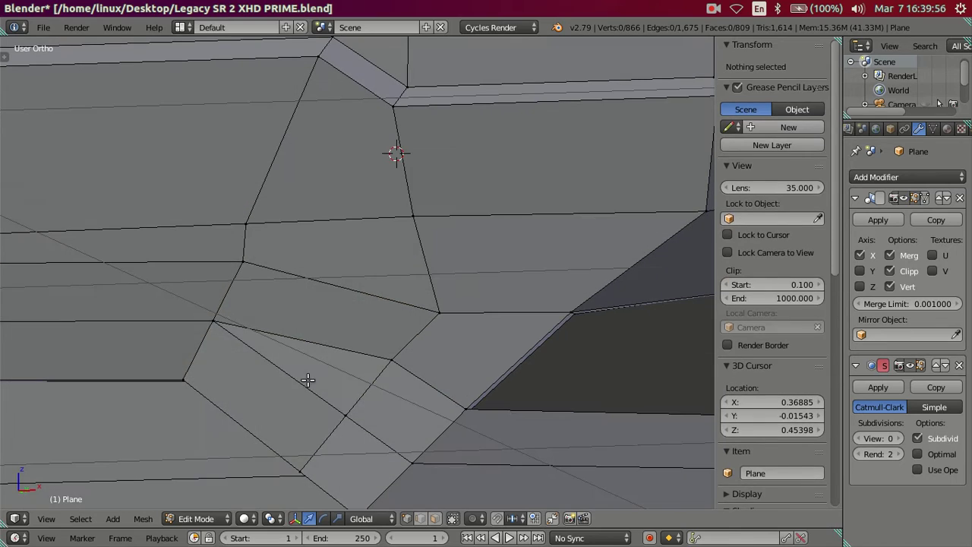
{"action": "right_click", "coordinate": [357, 364], "text": "alt"}
{"action": "key", "text": "x"}
{"action": "left_click", "coordinate": [390, 425]}
{"action": "mouse_move", "coordinate": [390, 426]}
{"action": "middle_mouse_down"}
{"action": "mouse_move", "coordinate": [374, 374]}
{"action": "mouse_move", "coordinate": [321, 341]}
{"action": "mouse_move", "coordinate": [273, 326]}
{"action": "mouse_move", "coordinate": [255, 332]}
{"action": "middle_mouse_up"}
{"action": "key", "text": "a"}
{"action": "key", "text": "KP_1"}
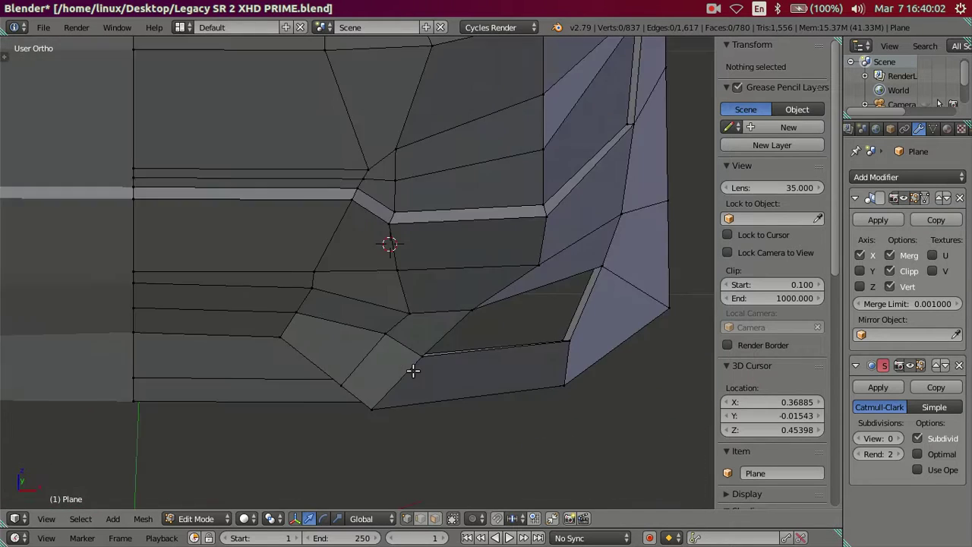
- Switch to wireframe to compare against the reference photo and zoom into the foglight recess
{"action": "key", "text": "z"}
{"action": "key", "text": "z"}
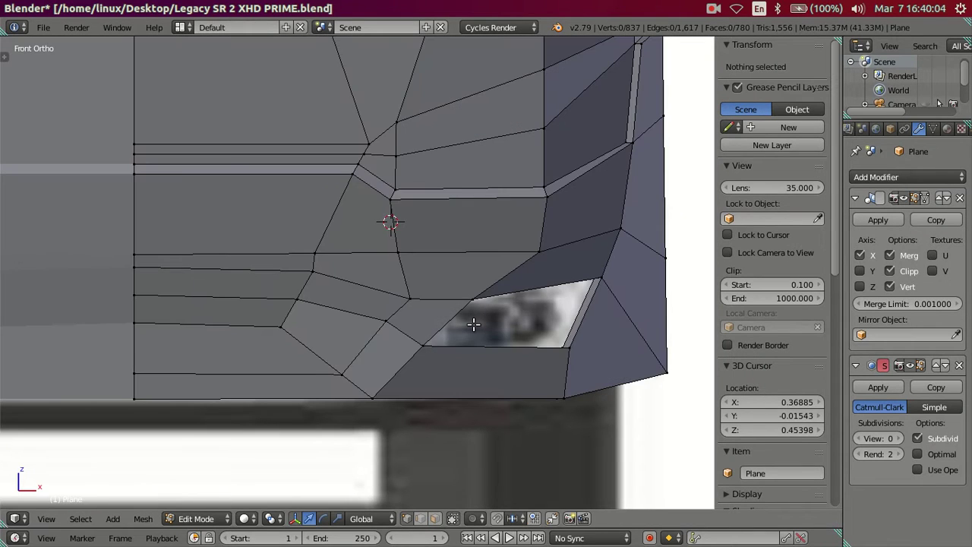
{"action": "key", "text": "z"}
{"action": "scroll", "coordinate": [383, 330], "scroll_direction": "down", "scroll_amount": 4}
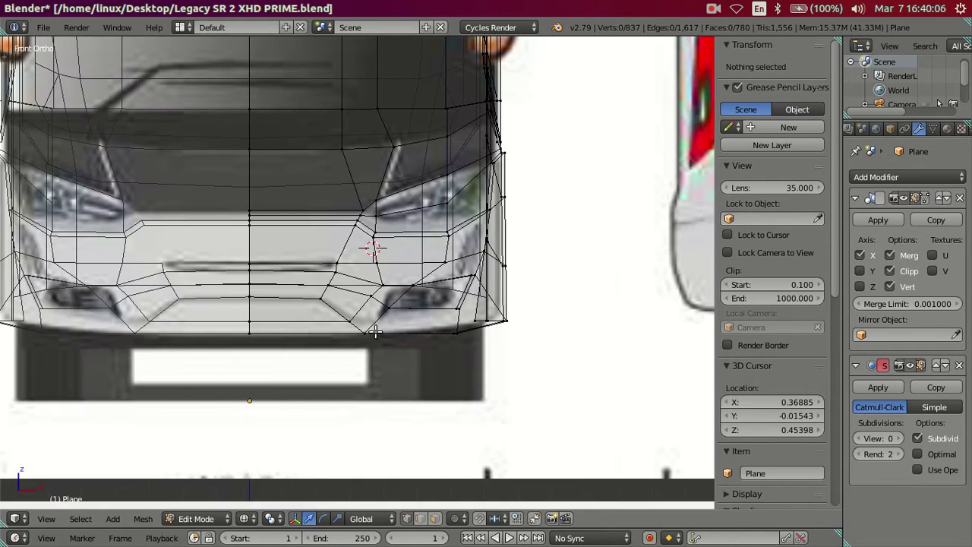
{"action": "key", "text": "z"}
{"action": "scroll", "coordinate": [372, 330], "scroll_direction": "up", "scroll_amount": 3}
{"action": "scroll", "coordinate": [321, 288], "scroll_direction": "up", "scroll_amount": 2}
{"action": "scroll", "coordinate": [298, 301], "scroll_direction": "up", "scroll_amount": 2}
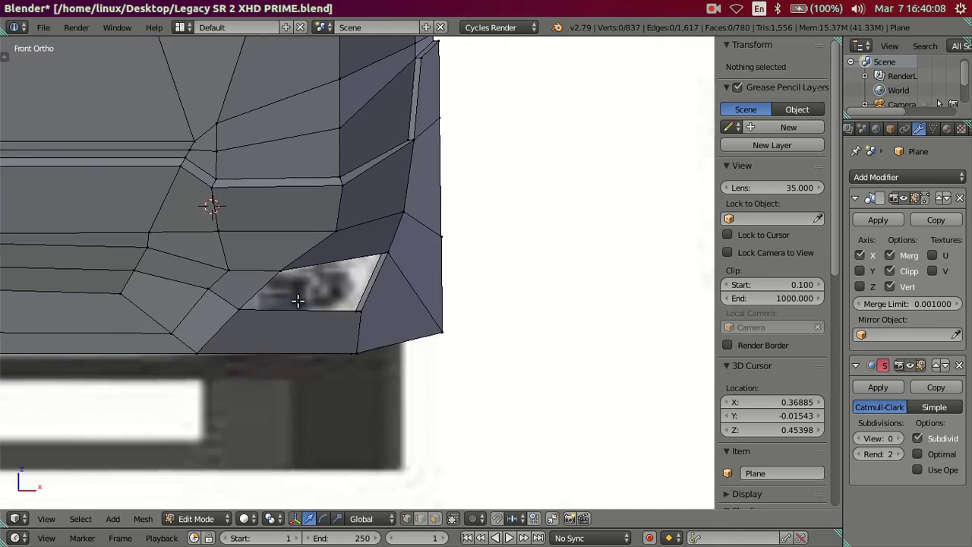
{"action": "mouse_move", "coordinate": [297, 282]}
{"action": "middle_mouse_down"}
{"action": "mouse_move", "coordinate": [406, 217]}
{"action": "mouse_move", "coordinate": [343, 246]}
{"action": "mouse_move", "coordinate": [134, 265]}
{"action": "mouse_move", "coordinate": [184, 152]}
{"action": "mouse_move", "coordinate": [213, 243]}
{"action": "mouse_move", "coordinate": [243, 284]}
{"action": "mouse_move", "coordinate": [228, 332]}
{"action": "mouse_move", "coordinate": [297, 372]}
{"action": "mouse_move", "coordinate": [302, 350]}
{"action": "middle_mouse_up"}
- Slide the foglight recess face back along Y to match the side-view reference
{"action": "right_click", "coordinate": [283, 301]}
{"action": "right_click", "coordinate": [281, 301], "text": "shift"}
{"action": "right_click", "coordinate": [292, 287], "text": "shift"}
{"action": "right_click", "coordinate": [285, 286], "text": "shift"}
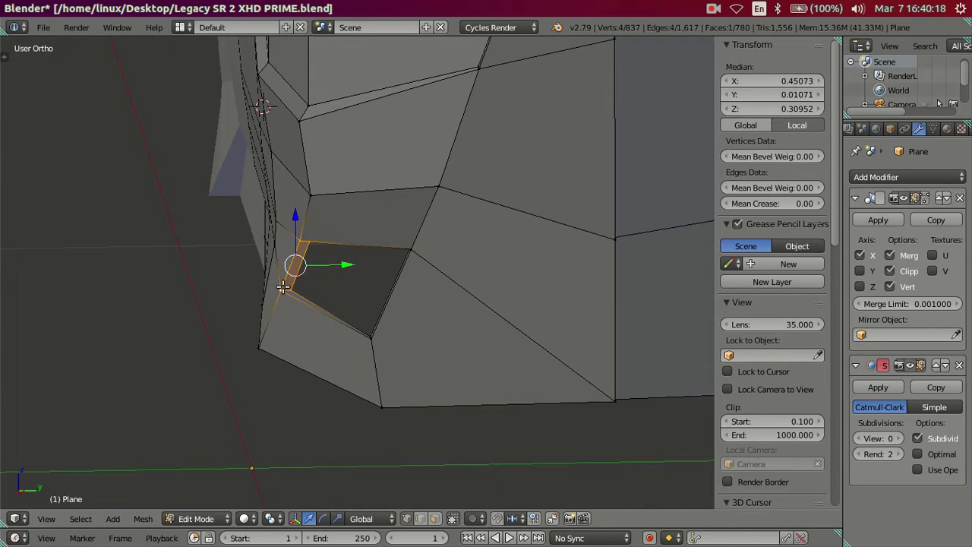
{"action": "key", "text": "KP_3"}
{"action": "left_click_drag", "start_coordinate": [362, 301], "coordinate": [350, 302]}
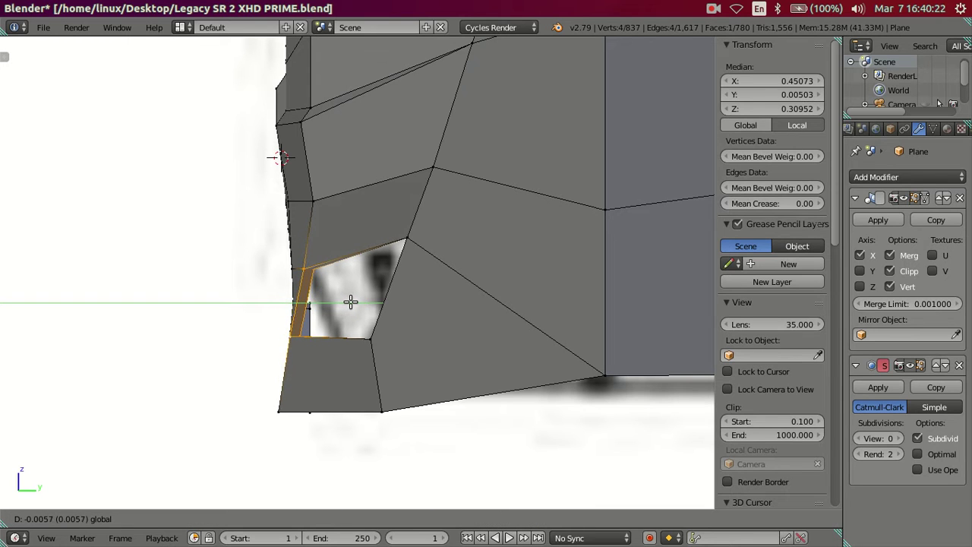
{"action": "key", "text": "a"}
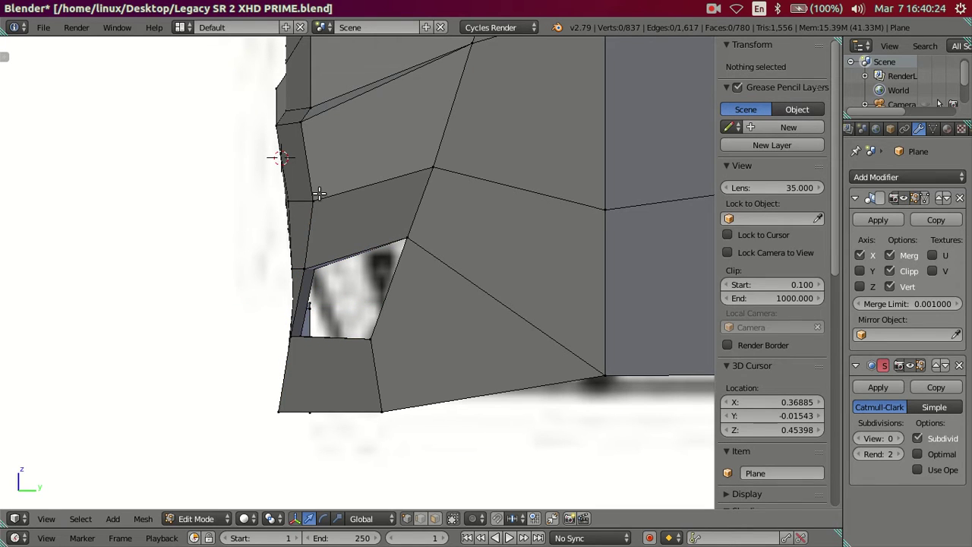
- Move the vertices above the recess back along Y by about -0.0121
{"action": "mouse_move", "coordinate": [394, 263]}
{"action": "middle_mouse_down"}
{"action": "mouse_move", "coordinate": [443, 240]}
{"action": "mouse_move", "coordinate": [571, 232]}
{"action": "mouse_move", "coordinate": [588, 205]}
{"action": "mouse_move", "coordinate": [346, 285]}
{"action": "middle_mouse_up"}
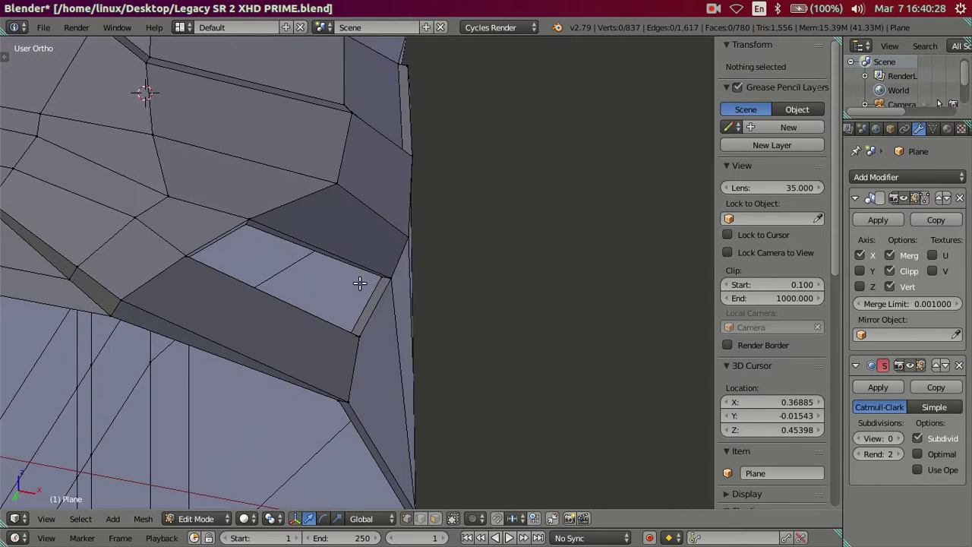
{"action": "right_click", "coordinate": [380, 278]}
{"action": "right_click", "coordinate": [386, 277], "text": "shift"}
{"action": "key", "text": "KP_3"}
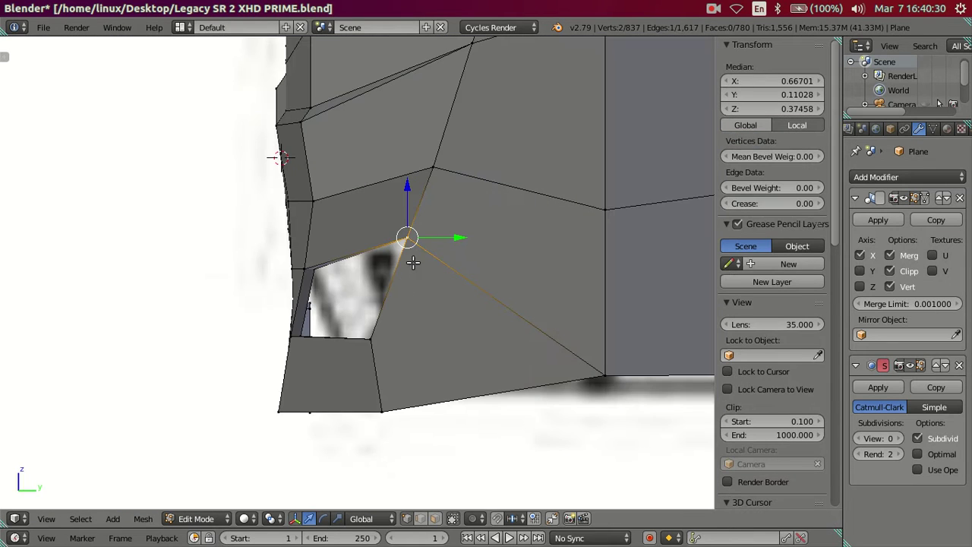
{"action": "left_click_drag", "start_coordinate": [454, 238], "coordinate": [443, 236]}
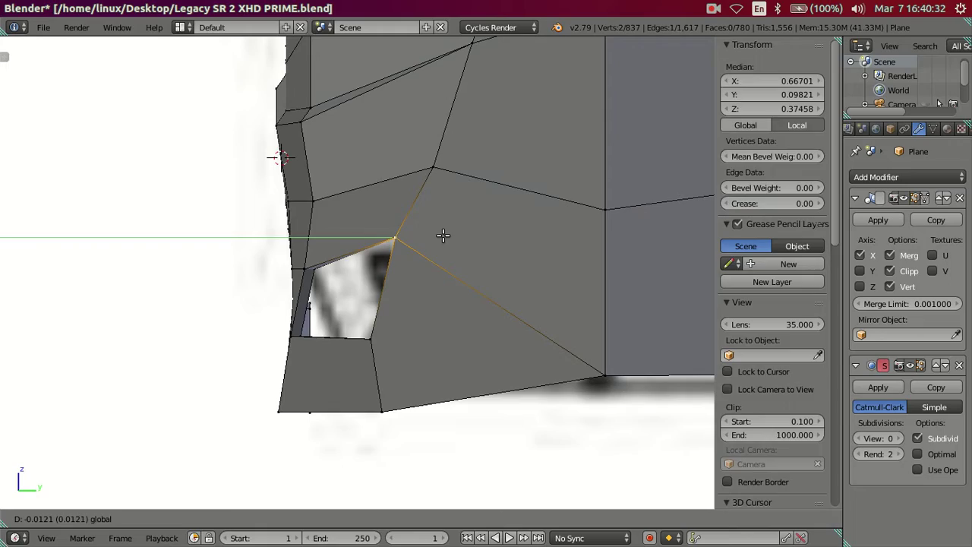
{"action": "left_click", "coordinate": [442, 235]}
{"action": "key", "text": "a"}
- Push the lower bumper corner edge back along Y by -0.0127
{"action": "mouse_move", "coordinate": [418, 281]}
{"action": "middle_mouse_down"}
{"action": "mouse_move", "coordinate": [380, 373]}
{"action": "mouse_move", "coordinate": [462, 429]}
{"action": "mouse_move", "coordinate": [509, 438]}
{"action": "mouse_move", "coordinate": [492, 451]}
{"action": "mouse_move", "coordinate": [430, 451]}
{"action": "mouse_move", "coordinate": [396, 386]}
{"action": "mouse_move", "coordinate": [388, 408]}
{"action": "mouse_move", "coordinate": [508, 417]}
{"action": "mouse_move", "coordinate": [521, 438]}
{"action": "mouse_move", "coordinate": [404, 402]}
{"action": "mouse_move", "coordinate": [402, 432]}
{"action": "mouse_move", "coordinate": [503, 449]}
{"action": "middle_mouse_up"}
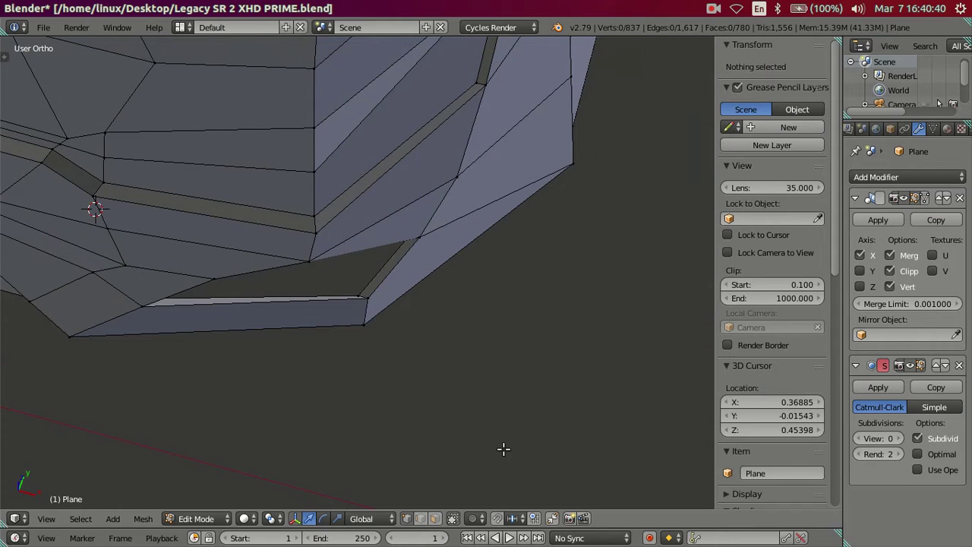
{"action": "right_click", "coordinate": [369, 322]}
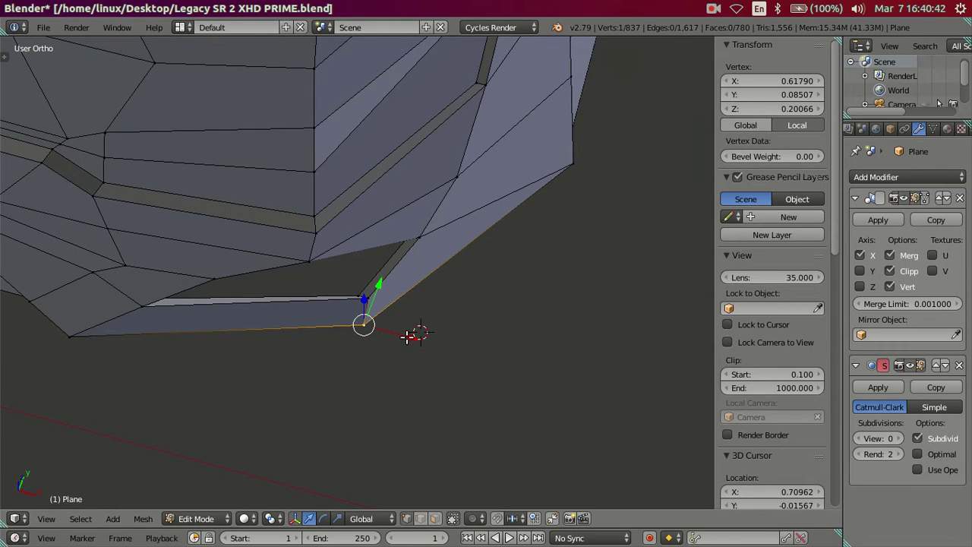
{"action": "right_click", "coordinate": [389, 320], "text": "shift"}
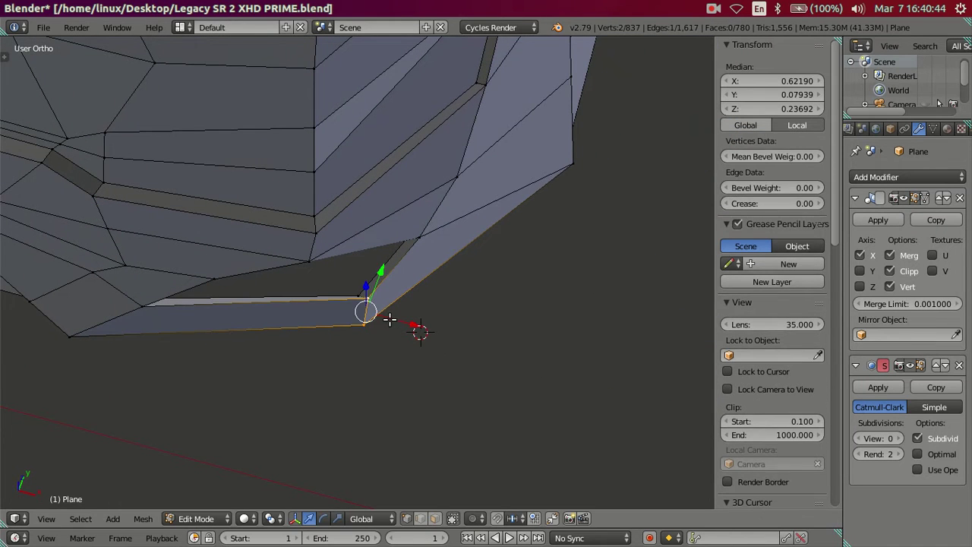
{"action": "left_click_drag", "start_coordinate": [377, 268], "coordinate": [371, 280]}
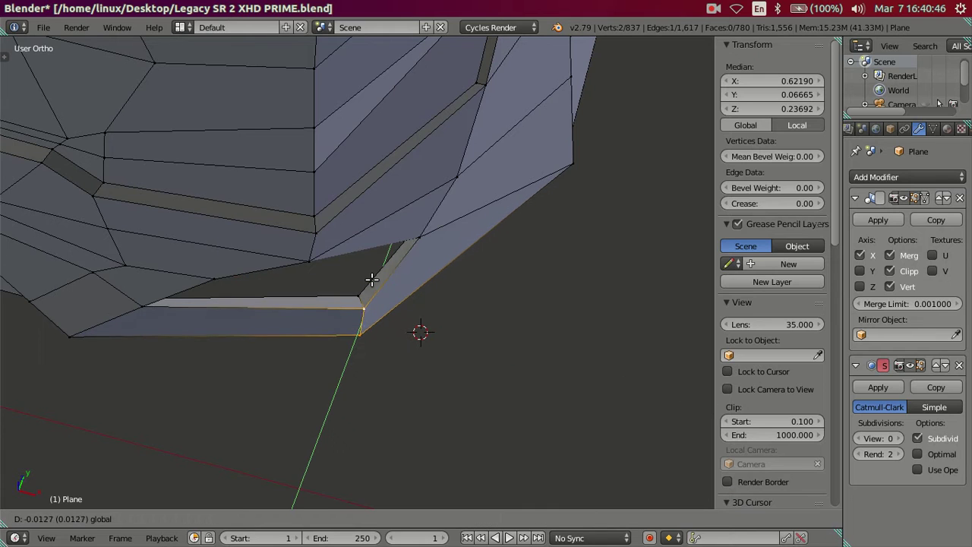
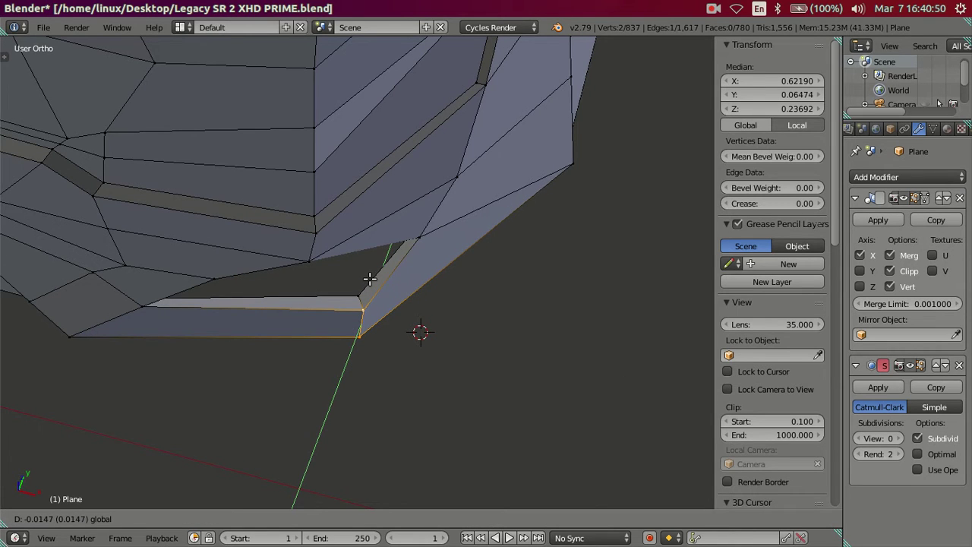
- Move the lower headlight-opening edge -0.01 along Y and orbit to check it
{"action": "key", "text": "minus"}
{"action": "type", "text": ".01"}
{"action": "key", "text": "Return"}
{"action": "middle_click_drag", "start_coordinate": [369, 278], "coordinate": [430, 106]}
{"action": "mouse_move", "coordinate": [373, 233]}
{"action": "middle_mouse_down"}
{"action": "mouse_move", "coordinate": [454, 191]}
{"action": "mouse_move", "coordinate": [442, 428]}
{"action": "mouse_move", "coordinate": [423, 169]}
{"action": "mouse_move", "coordinate": [448, 231]}
{"action": "mouse_move", "coordinate": [449, 98]}
{"action": "mouse_move", "coordinate": [464, 494]}
{"action": "mouse_move", "coordinate": [440, 484]}
{"action": "mouse_move", "coordinate": [326, 55]}
{"action": "mouse_move", "coordinate": [531, 65]}
{"action": "mouse_move", "coordinate": [506, 50]}
{"action": "mouse_move", "coordinate": [453, 490]}
{"action": "mouse_move", "coordinate": [501, 490]}
{"action": "mouse_move", "coordinate": [511, 125]}
{"action": "mouse_move", "coordinate": [494, 206]}
{"action": "mouse_move", "coordinate": [390, 213]}
{"action": "mouse_move", "coordinate": [380, 223]}
{"action": "mouse_move", "coordinate": [333, 121]}
{"action": "mouse_move", "coordinate": [306, 101]}
{"action": "mouse_move", "coordinate": [448, 61]}
{"action": "mouse_move", "coordinate": [407, 225]}
{"action": "mouse_move", "coordinate": [421, 240]}
{"action": "mouse_move", "coordinate": [386, 284]}
{"action": "mouse_move", "coordinate": [430, 270]}
{"action": "middle_mouse_up"}
- Nudge the opening's corner vertex along Y to Y 0.10821 and orbit to check the corner
{"action": "key", "text": "a"}
{"action": "right_click", "coordinate": [386, 284]}
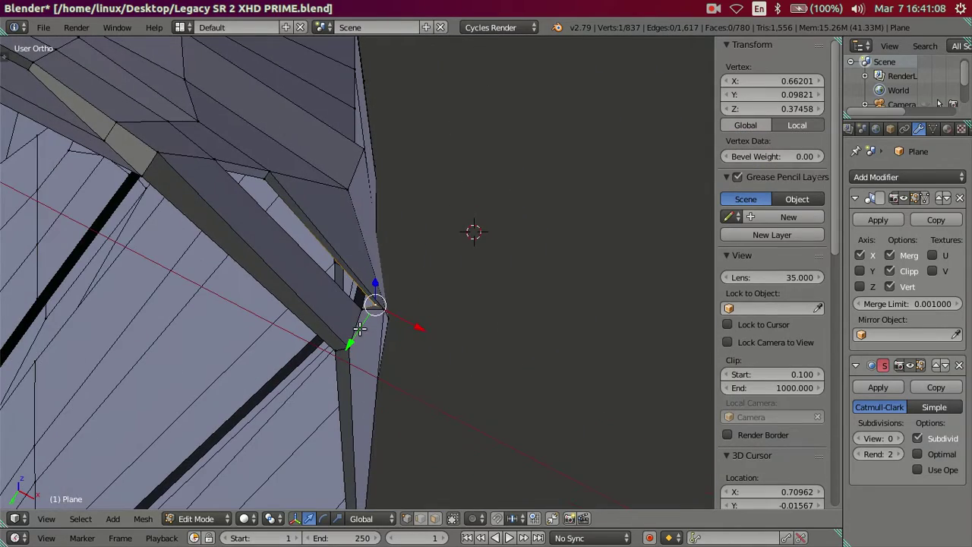
{"action": "left_click_drag", "start_coordinate": [360, 328], "coordinate": [351, 331]}
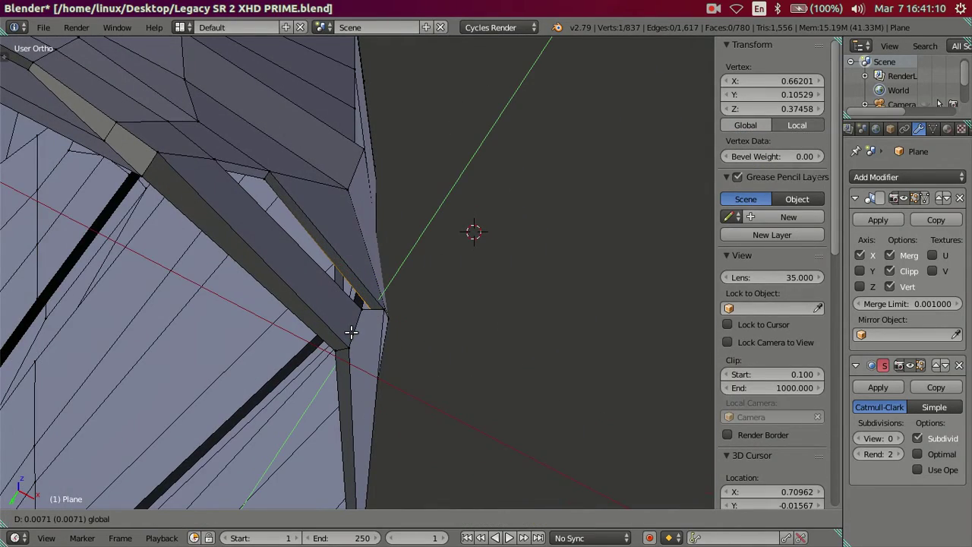
{"action": "left_click_drag", "start_coordinate": [351, 331], "coordinate": [363, 312]}
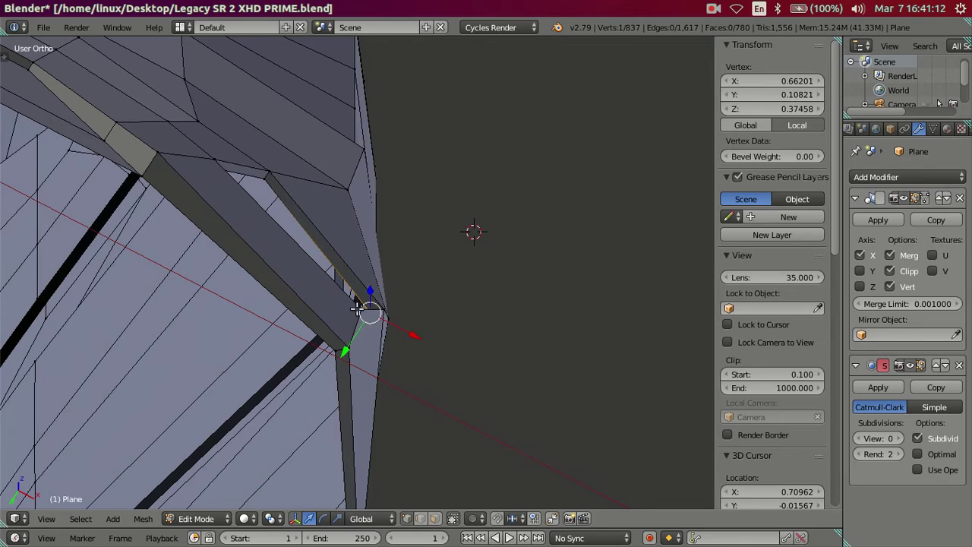
{"action": "mouse_move", "coordinate": [363, 312]}
{"action": "middle_mouse_down"}
{"action": "mouse_move", "coordinate": [302, 341]}
{"action": "mouse_move", "coordinate": [152, 341]}
{"action": "mouse_move", "coordinate": [91, 330]}
{"action": "mouse_move", "coordinate": [89, 347]}
{"action": "mouse_move", "coordinate": [152, 301]}
{"action": "mouse_move", "coordinate": [252, 341]}
{"action": "mouse_move", "coordinate": [289, 386]}
{"action": "mouse_move", "coordinate": [386, 367]}
{"action": "middle_mouse_up"}
- In Front Ortho view, zoom and pan across the red bus reference photo
{"action": "key", "text": "KP_1"}
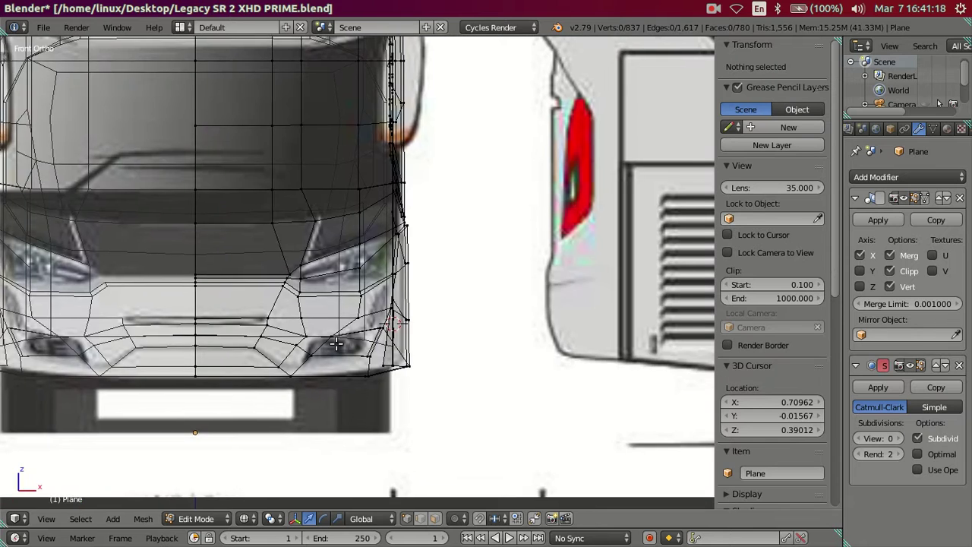
{"action": "scroll", "coordinate": [329, 389], "scroll_direction": "up", "scroll_amount": 2}
{"action": "scroll", "coordinate": [329, 389], "scroll_direction": "up", "scroll_amount": 1}
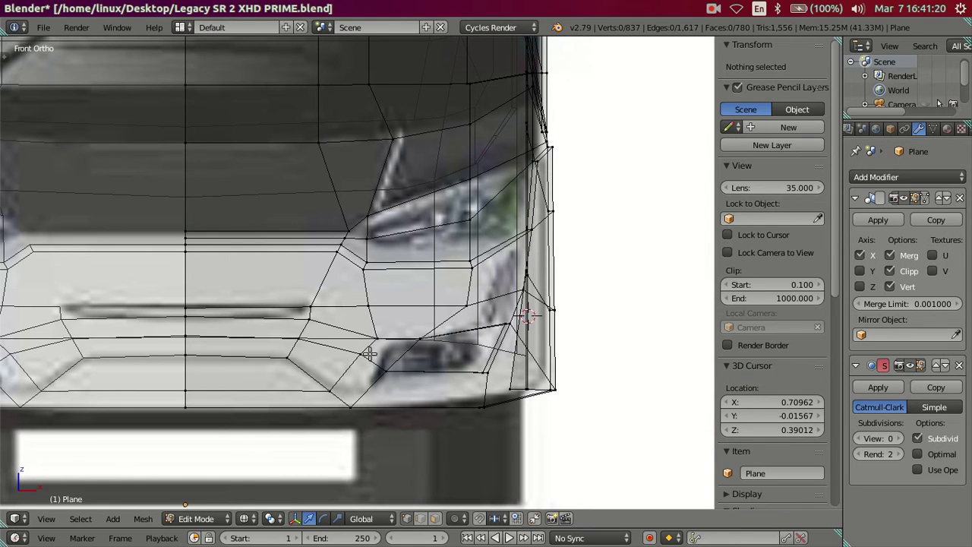
{"action": "scroll", "coordinate": [322, 335], "scroll_direction": "up", "scroll_amount": 3}
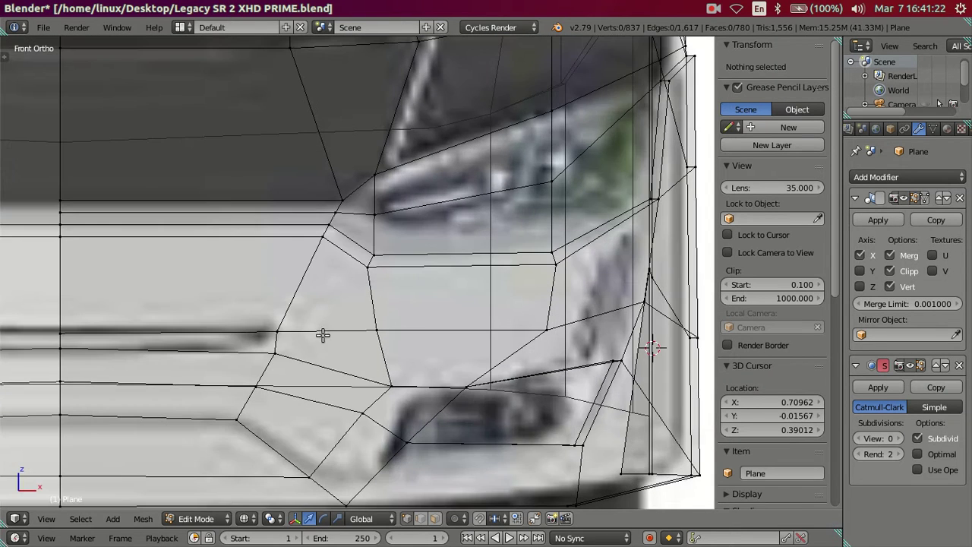
{"action": "scroll", "coordinate": [294, 340], "scroll_direction": "down", "scroll_amount": 5}
{"action": "scroll", "coordinate": [295, 340], "scroll_direction": "down", "scroll_amount": 3}
{"action": "scroll", "coordinate": [342, 289], "scroll_direction": "down", "scroll_amount": 2}
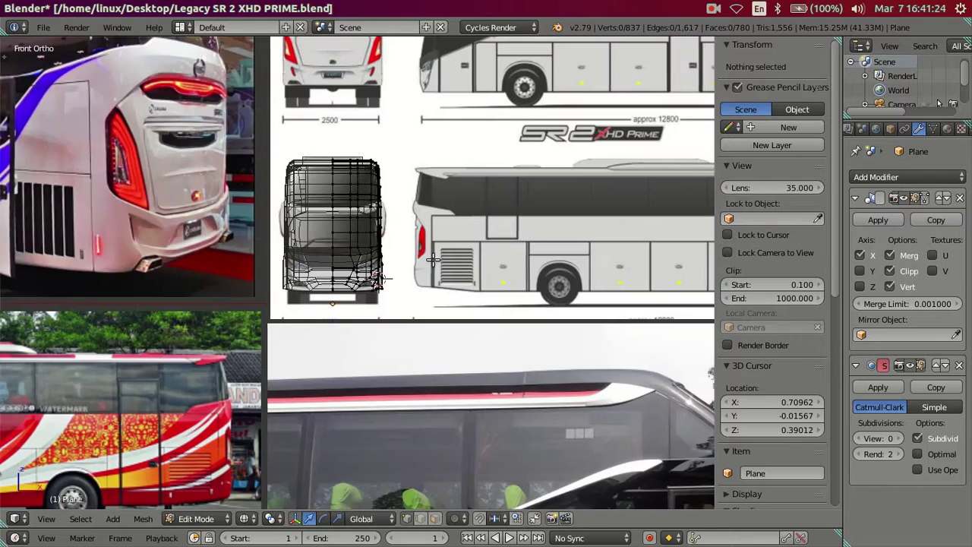
{"action": "scroll", "coordinate": [453, 142], "scroll_direction": "up", "scroll_amount": 3, "text": "shift"}
{"action": "scroll", "coordinate": [453, 141], "scroll_direction": "up", "scroll_amount": 3, "text": "shift"}
{"action": "scroll", "coordinate": [448, 292], "scroll_direction": "up", "scroll_amount": 3}
{"action": "scroll", "coordinate": [448, 291], "scroll_direction": "up", "scroll_amount": 5}
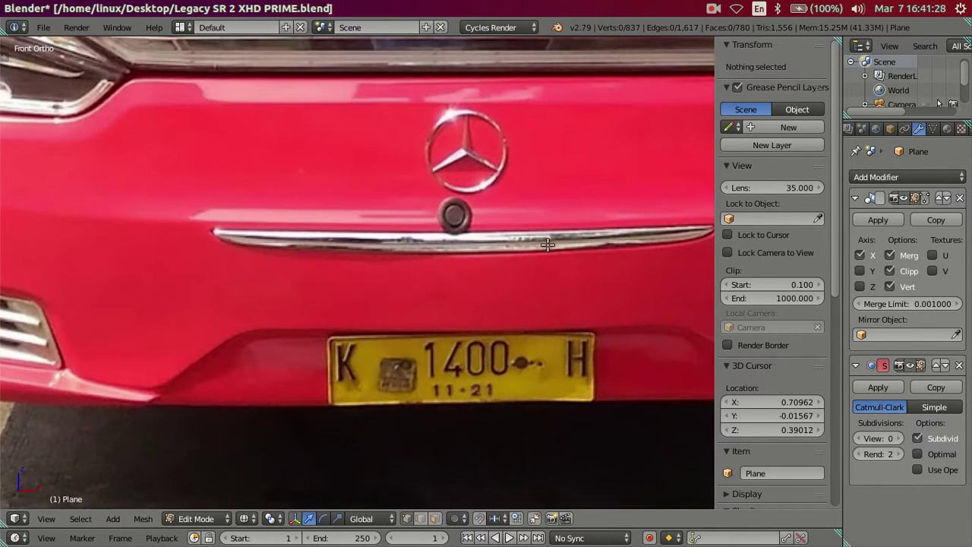
{"action": "scroll", "coordinate": [547, 244], "scroll_direction": "down", "scroll_amount": 3}
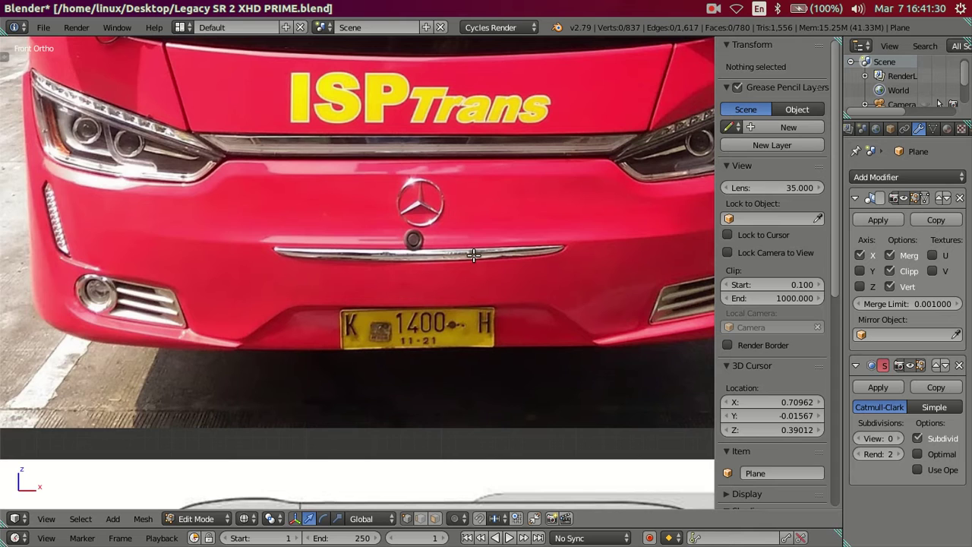
{"action": "middle_click_drag", "start_coordinate": [473, 255], "coordinate": [369, 300], "text": "shift"}
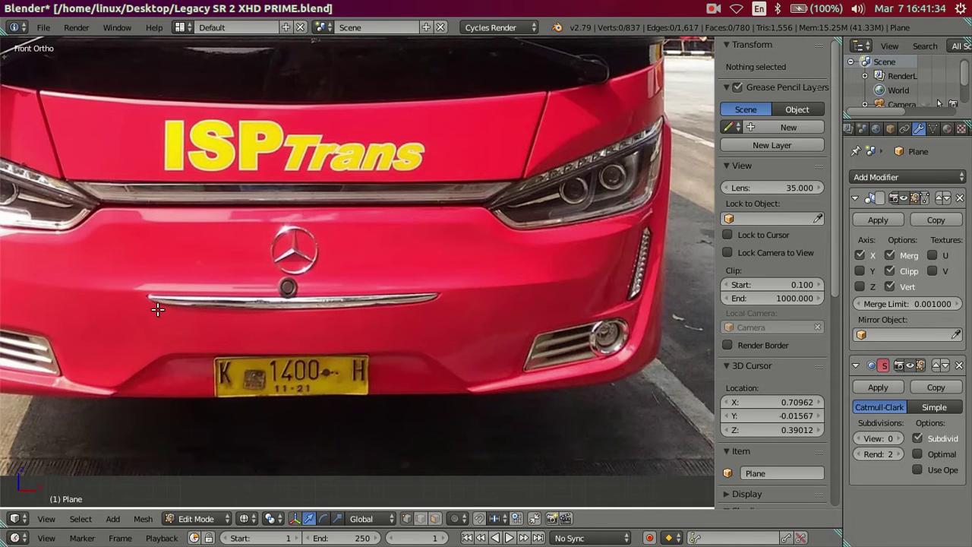
- Pan over to the blueprint and zoom into the mesh's lower corner
{"action": "middle_click_drag", "start_coordinate": [157, 308], "coordinate": [472, 253], "text": "shift"}
{"action": "scroll", "coordinate": [354, 340], "scroll_direction": "down", "scroll_amount": 6}
{"action": "middle_click_drag", "start_coordinate": [319, 332], "coordinate": [369, 118], "text": "shift"}
{"action": "scroll", "coordinate": [370, 119], "scroll_direction": "up", "scroll_amount": 3}
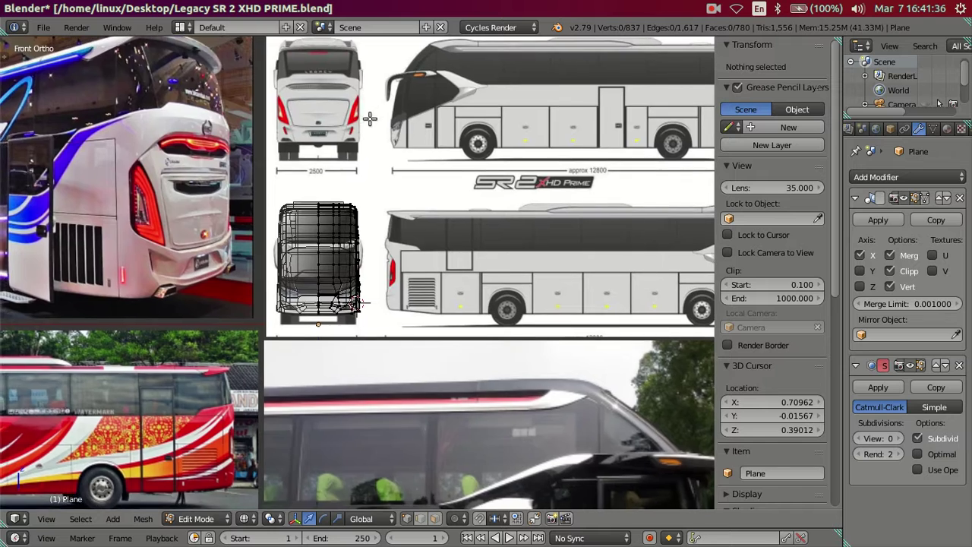
{"action": "scroll", "coordinate": [357, 269], "scroll_direction": "up", "scroll_amount": 5}
{"action": "scroll", "coordinate": [357, 274], "scroll_direction": "up", "scroll_amount": 4}
{"action": "scroll", "coordinate": [360, 283], "scroll_direction": "up", "scroll_amount": 3}
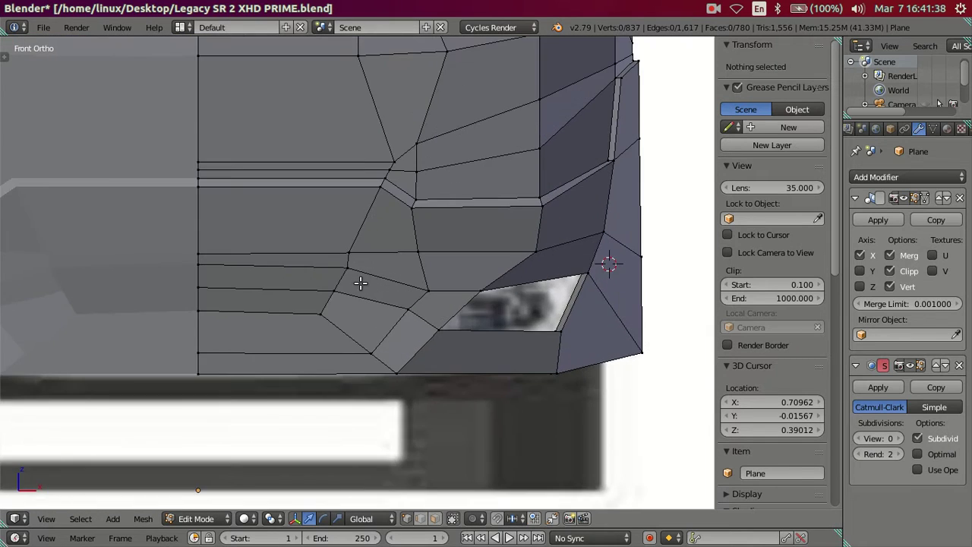
{"action": "scroll", "coordinate": [354, 279], "scroll_direction": "up", "scroll_amount": 2}
- In wireframe, move the bumper-line end vertex slightly left along X
{"action": "scroll", "coordinate": [364, 282], "scroll_direction": "up", "scroll_amount": 2}
{"action": "right_click", "coordinate": [379, 287]}
{"action": "key", "text": "z"}
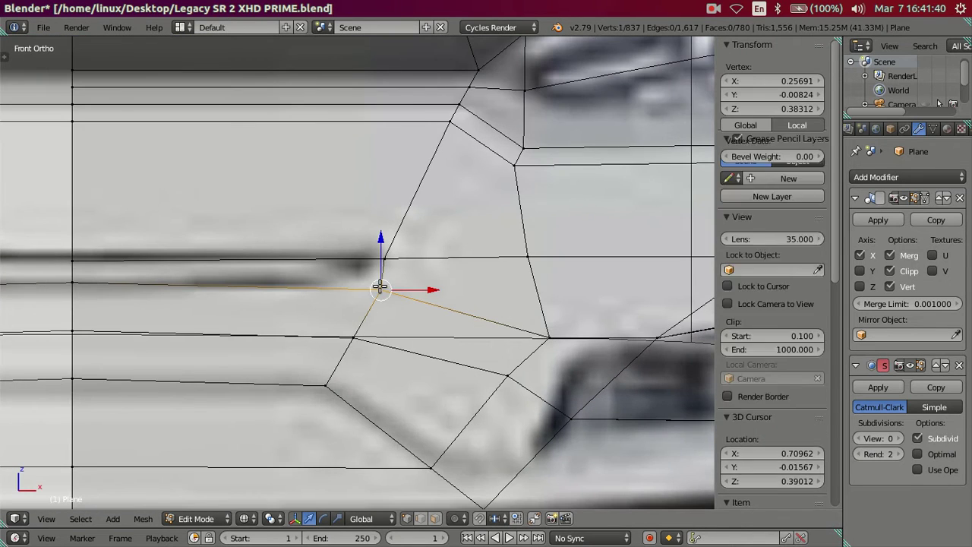
{"action": "key", "text": "g"}
{"action": "key", "text": "Escape"}
{"action": "key", "text": "g"}
{"action": "key", "text": "x"}
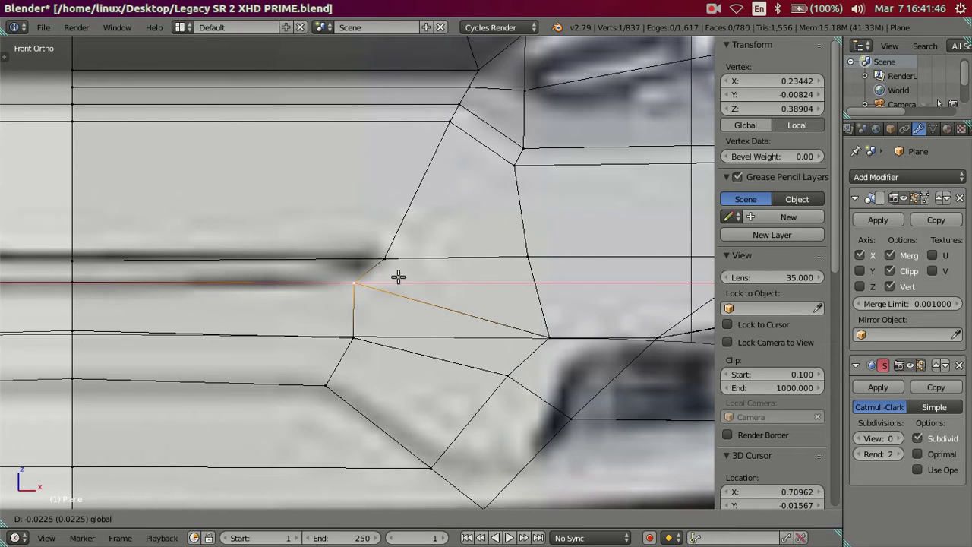
{"action": "left_click", "coordinate": [397, 277]}
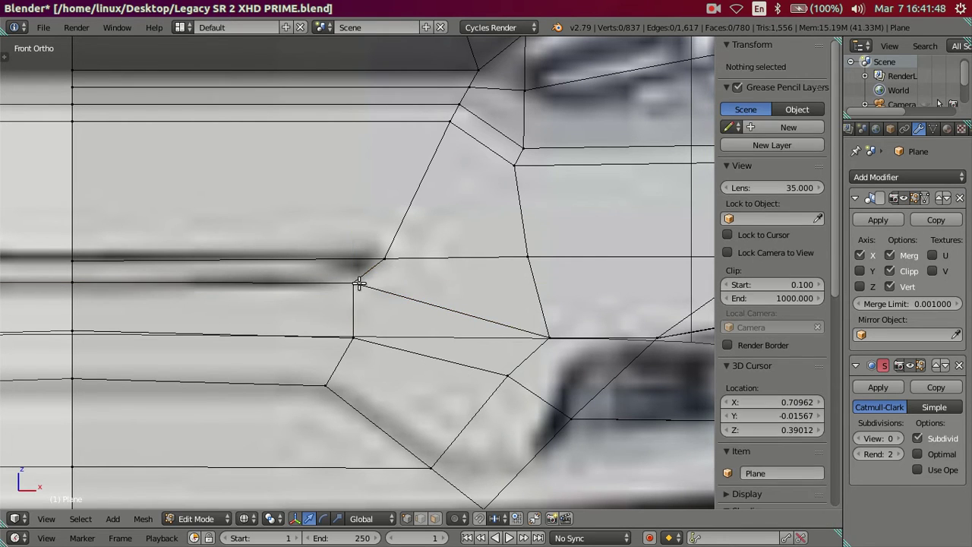
- Add and slide a trial vertical edge loop across the front, then select a single vertex
{"action": "scroll", "coordinate": [201, 272], "scroll_direction": "down", "scroll_amount": 3}
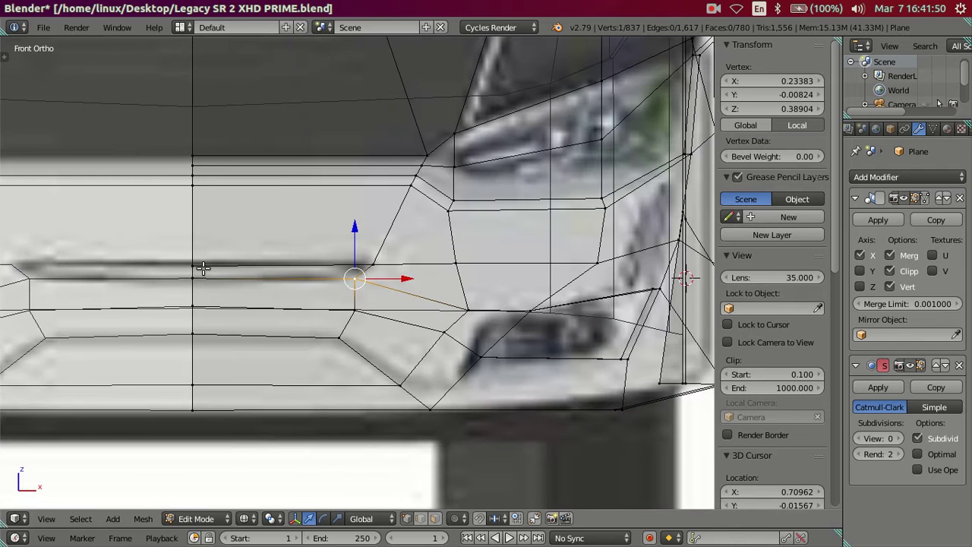
{"action": "right_click", "coordinate": [203, 267], "text": "alt"}
{"action": "key", "text": "g"}
{"action": "key", "text": "g"}
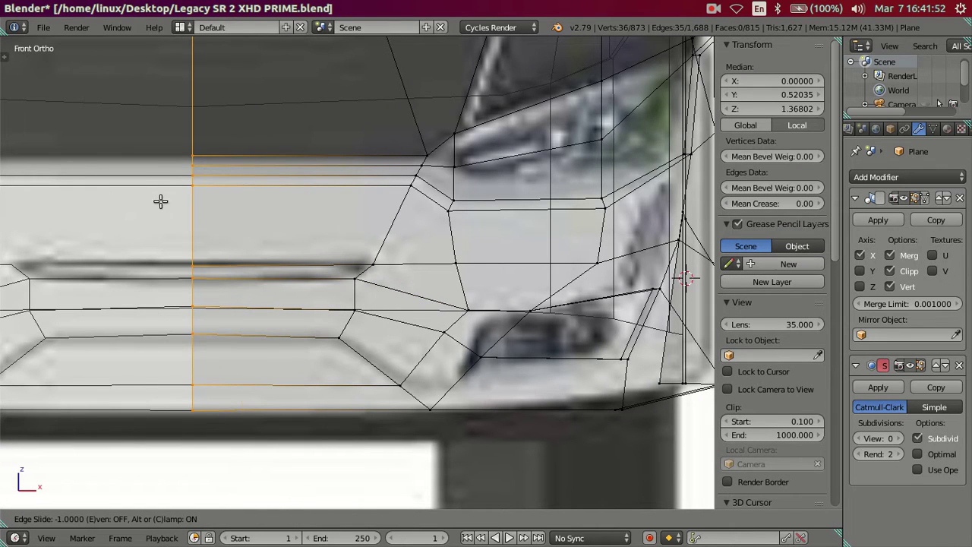
{"action": "left_click", "coordinate": [295, 201]}
{"action": "scroll", "coordinate": [295, 201], "scroll_direction": "down", "scroll_amount": 2}
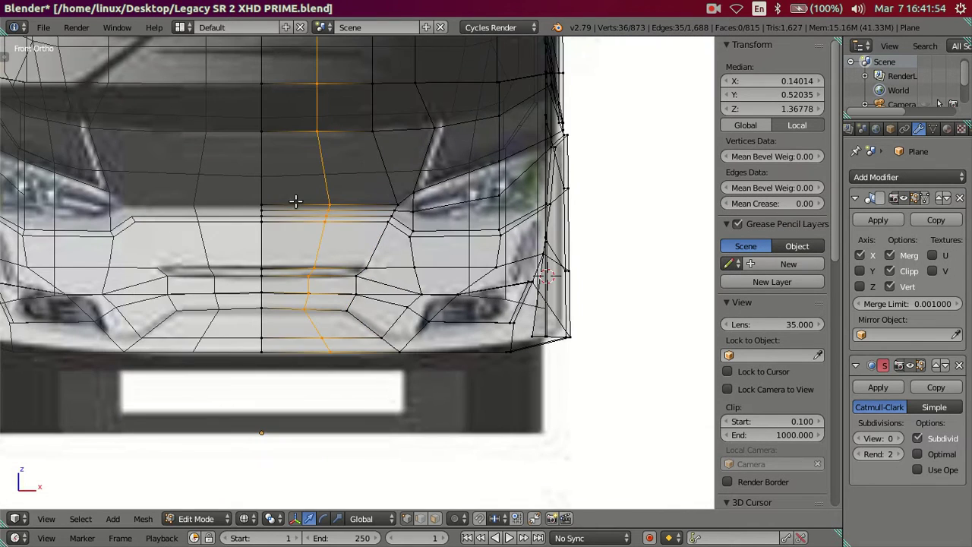
{"action": "right_click", "coordinate": [351, 228]}
{"action": "scroll", "coordinate": [350, 209], "scroll_direction": "down", "scroll_amount": 3}
- Inspect the mesh in solid shading, then return to front wireframe view with nothing selected
{"action": "key", "text": "z"}
{"action": "mouse_move", "coordinate": [482, 202]}
{"action": "middle_mouse_down"}
{"action": "mouse_move", "coordinate": [538, 174]}
{"action": "mouse_move", "coordinate": [395, 276]}
{"action": "middle_mouse_up"}
{"action": "middle_click_drag", "start_coordinate": [255, 298], "coordinate": [365, 262]}
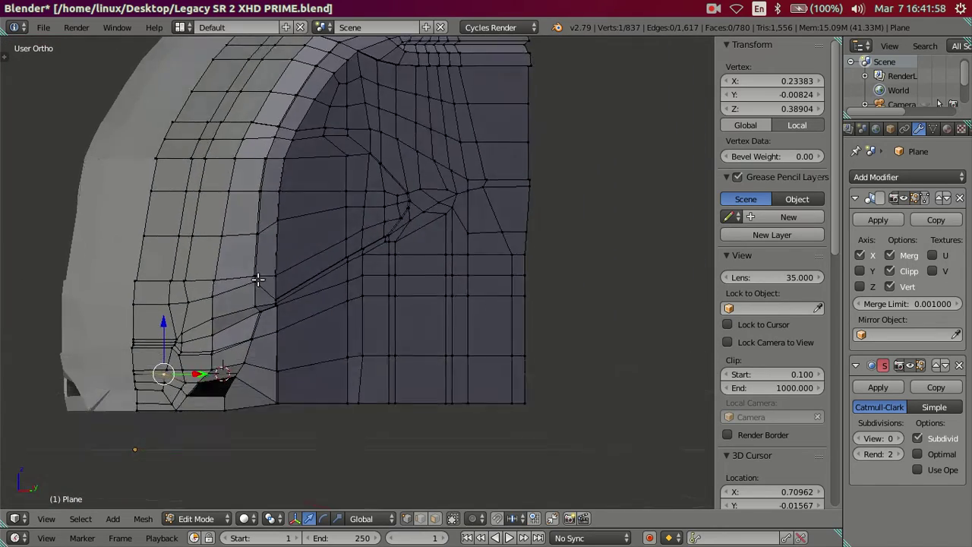
{"action": "key", "text": "z"}
{"action": "key", "text": "KP_1"}
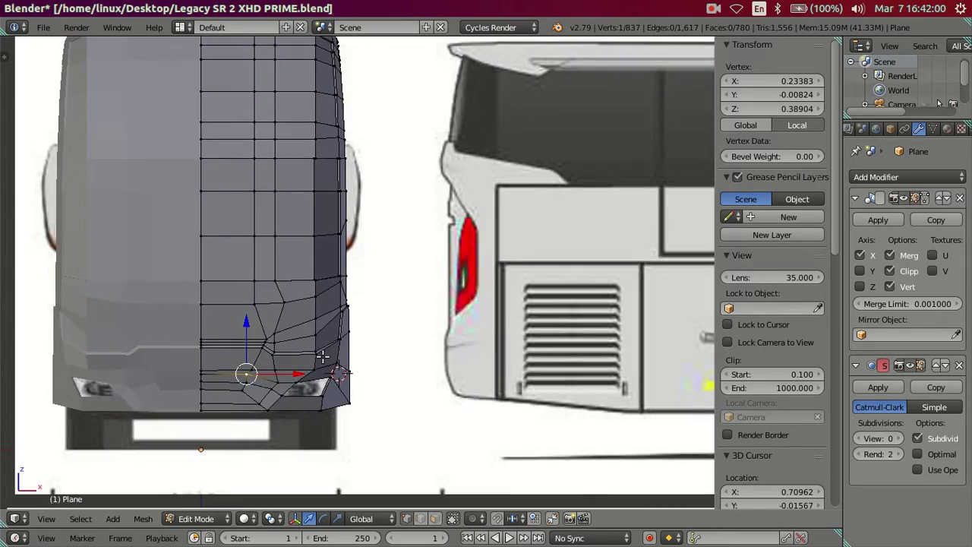
{"action": "scroll", "coordinate": [364, 262], "scroll_direction": "up", "scroll_amount": 3}
{"action": "scroll", "coordinate": [398, 286], "scroll_direction": "up", "scroll_amount": 2}
{"action": "key", "text": "a"}
{"action": "scroll", "coordinate": [398, 286], "scroll_direction": "up", "scroll_amount": 2}
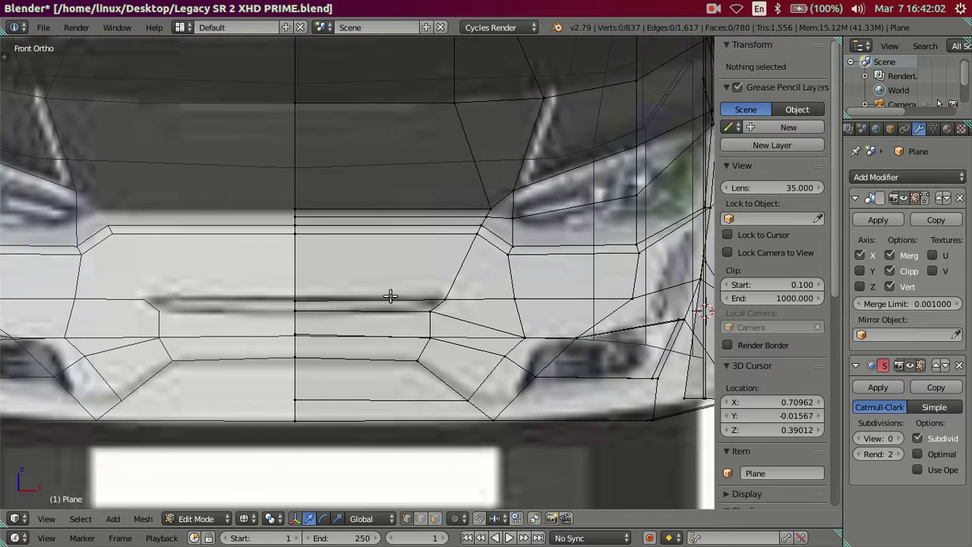
- Cut and delete a centre edge loop, then turn off X mirroring in the Mirror modifier
{"action": "key", "text": "ctrl+r"}
{"action": "left_click", "coordinate": [369, 303]}
{"action": "left_click", "coordinate": [145, 273]}
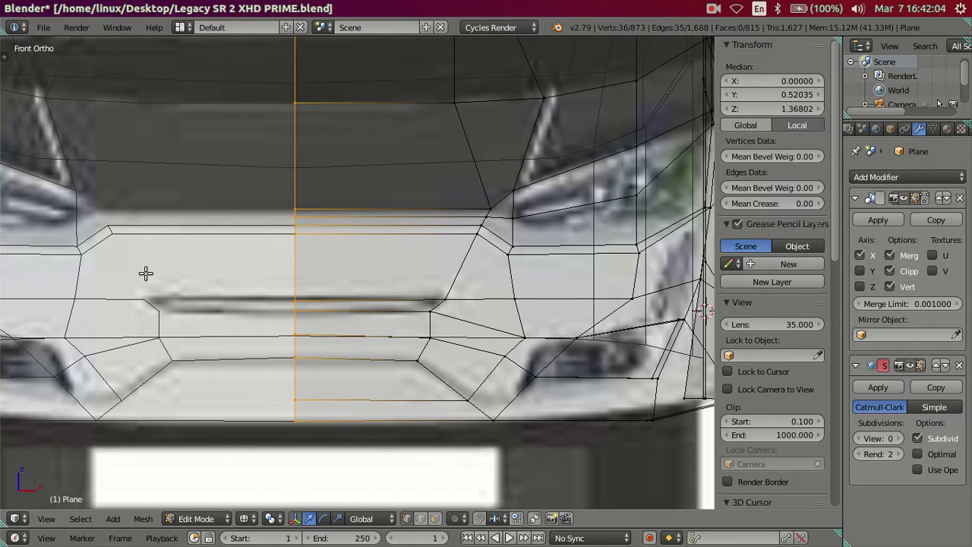
{"action": "scroll", "coordinate": [301, 246], "scroll_direction": "down", "scroll_amount": 4}
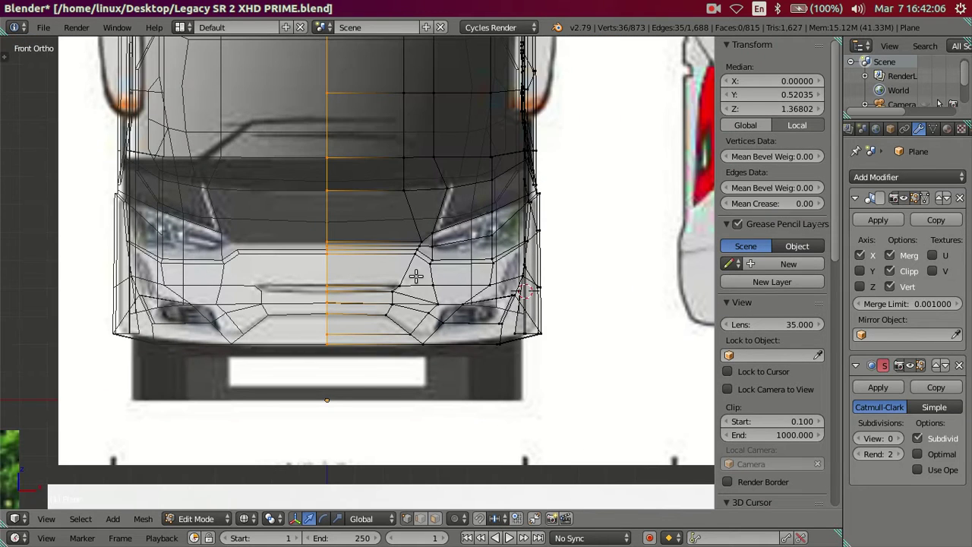
{"action": "key", "text": "x"}
{"action": "left_click", "coordinate": [416, 276]}
{"action": "left_click", "coordinate": [859, 255]}
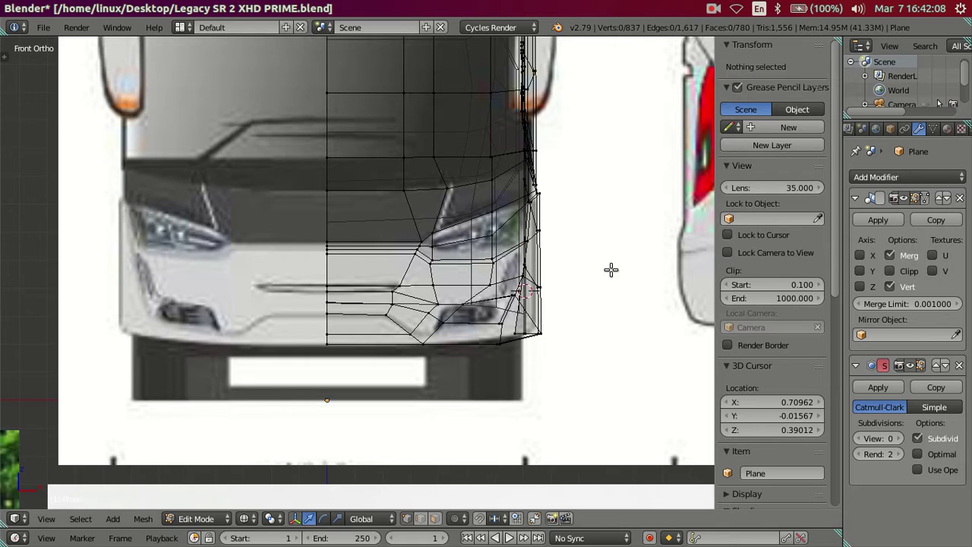
{"action": "scroll", "coordinate": [314, 268], "scroll_direction": "up", "scroll_amount": 3, "text": "shift"}
- Cut a new vertical edge loop across the front and move it to X 0.122
{"action": "key", "text": "ctrl+r"}
{"action": "left_click", "coordinate": [393, 230]}
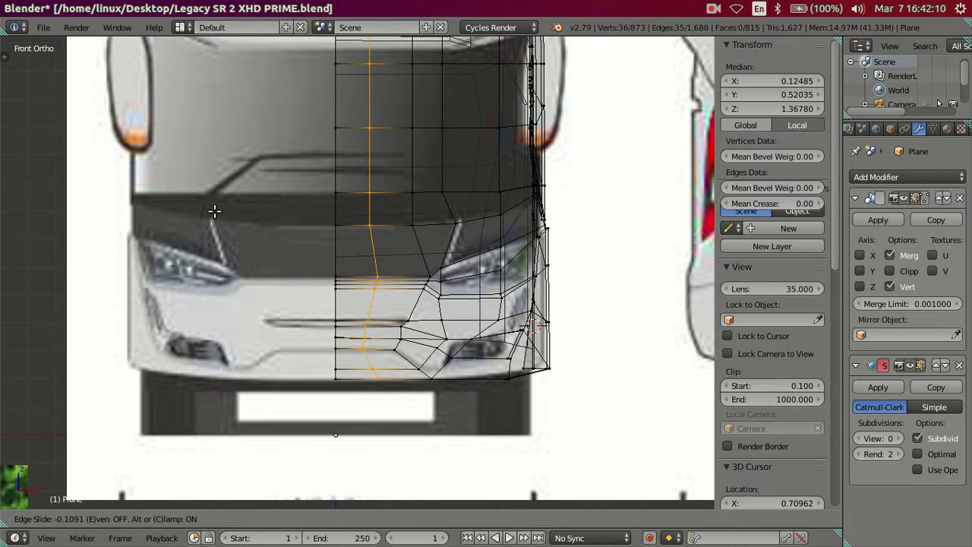
{"action": "left_click", "coordinate": [138, 201]}
{"action": "middle_click_drag", "start_coordinate": [406, 95], "coordinate": [378, 125], "text": "shift"}
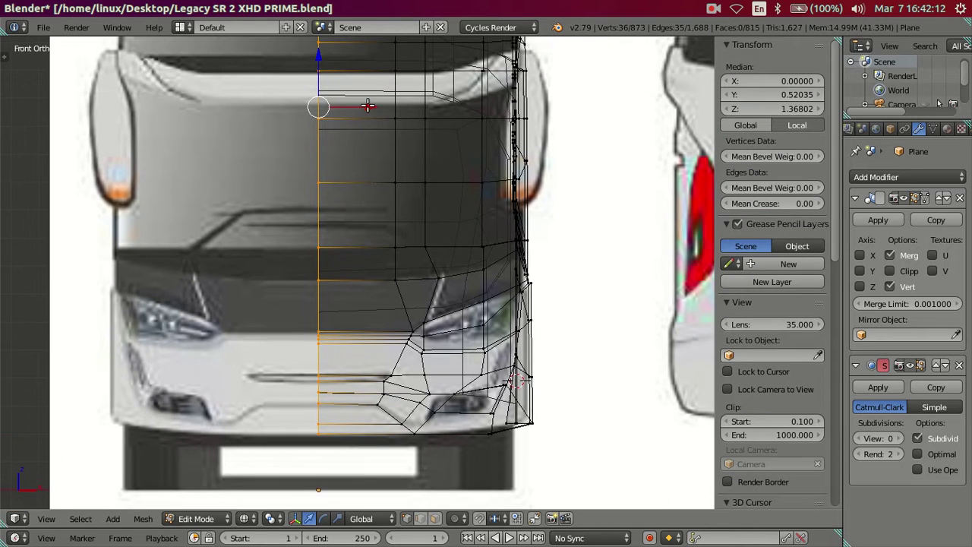
{"action": "left_click_drag", "start_coordinate": [367, 107], "coordinate": [402, 107]}
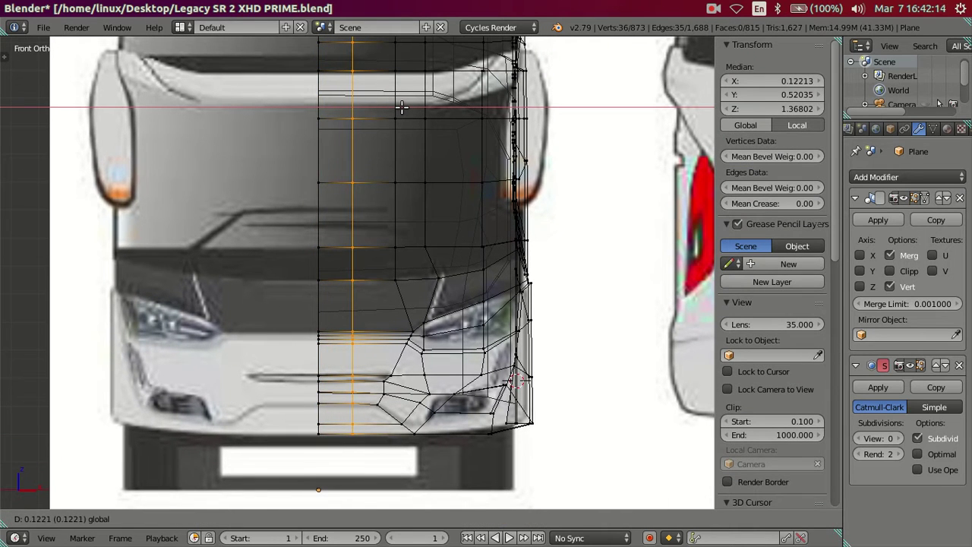
{"action": "left_click", "coordinate": [402, 108]}
{"action": "scroll", "coordinate": [486, 184], "scroll_direction": "up", "scroll_amount": 2}
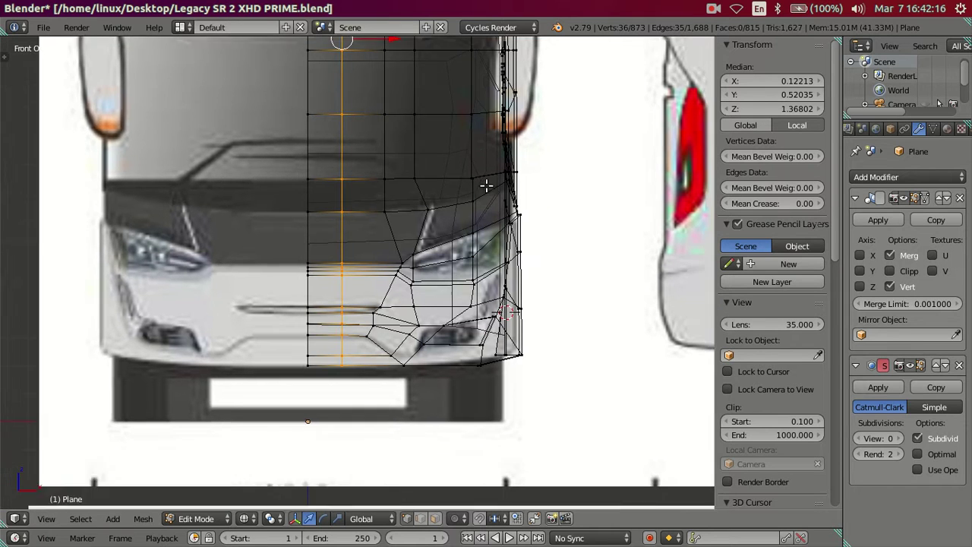
{"action": "scroll", "coordinate": [445, 326], "scroll_direction": "up", "scroll_amount": 5}
- Raise the bumper line's end vertex slightly and slide the nearby vertical edge loop right
{"action": "right_click", "coordinate": [399, 311]}
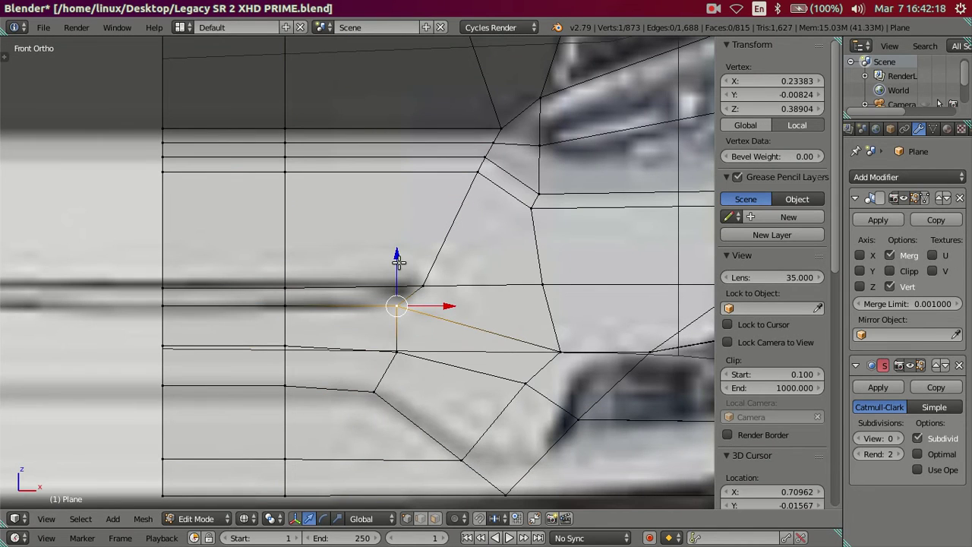
{"action": "left_click_drag", "start_coordinate": [399, 262], "coordinate": [401, 256]}
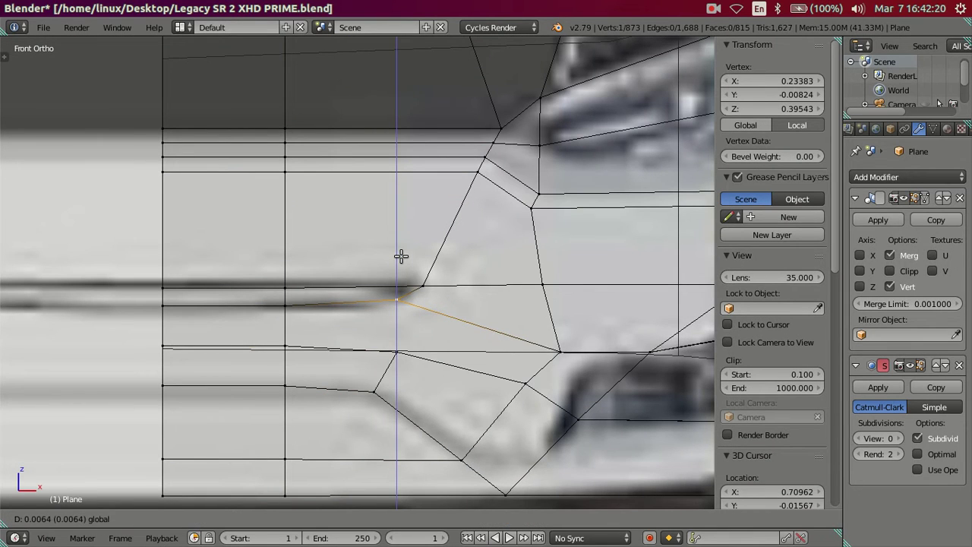
{"action": "left_click_drag", "start_coordinate": [401, 256], "coordinate": [399, 257]}
{"action": "key", "text": "a"}
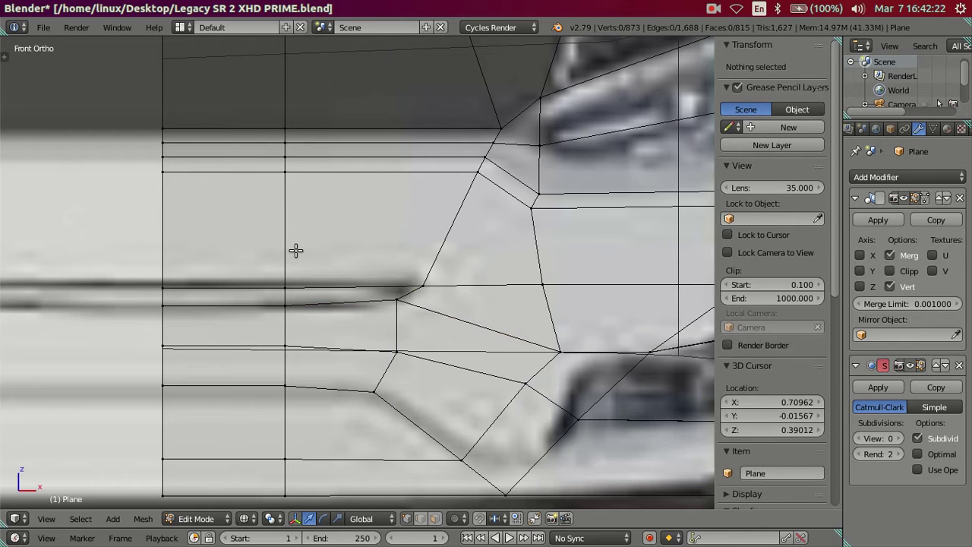
{"action": "right_click", "coordinate": [300, 251], "text": "alt"}
{"action": "scroll", "coordinate": [306, 222], "scroll_direction": "down", "scroll_amount": 4}
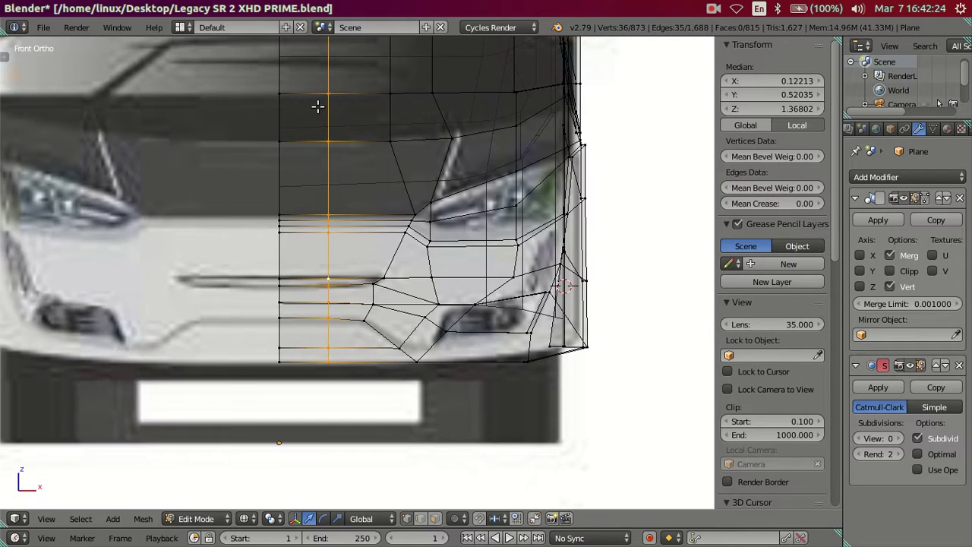
{"action": "scroll", "coordinate": [317, 106], "scroll_direction": "down", "scroll_amount": 3}
{"action": "left_click_drag", "start_coordinate": [389, 54], "coordinate": [391, 55]}
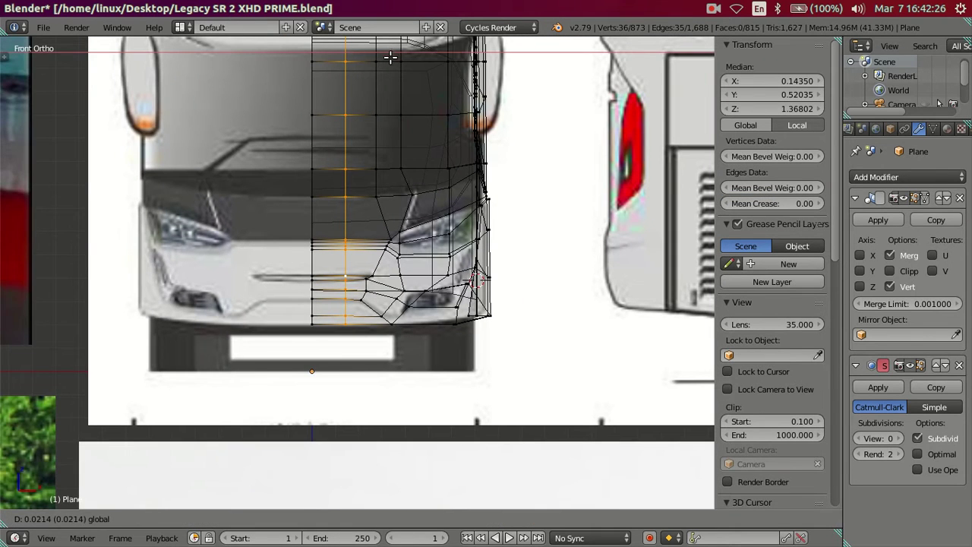
{"action": "left_click", "coordinate": [389, 57]}
{"action": "scroll", "coordinate": [364, 304], "scroll_direction": "up", "scroll_amount": 3}
- Adjust the height of the horizontal bumper edge vertices along Z to match the reference
{"action": "key", "text": "a"}
{"action": "scroll", "coordinate": [362, 349], "scroll_direction": "up", "scroll_amount": 3}
{"action": "scroll", "coordinate": [376, 261], "scroll_direction": "up", "scroll_amount": 2}
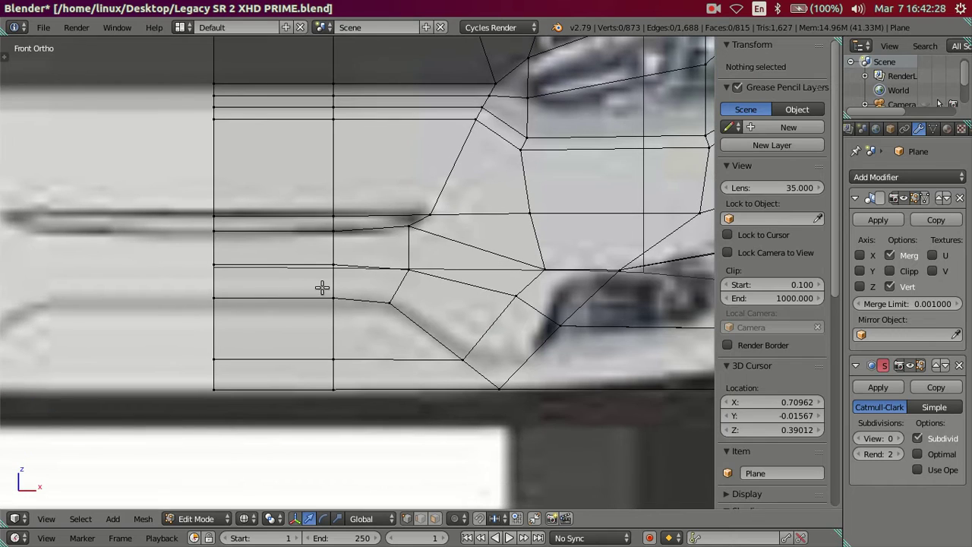
{"action": "right_click", "coordinate": [288, 299]}
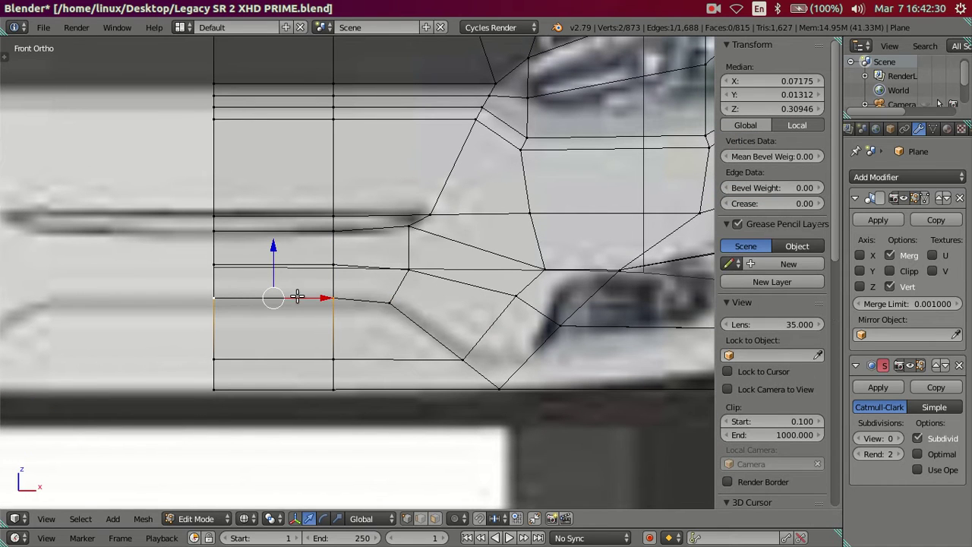
{"action": "right_click", "coordinate": [324, 300]}
{"action": "right_click", "coordinate": [216, 296], "text": "shift"}
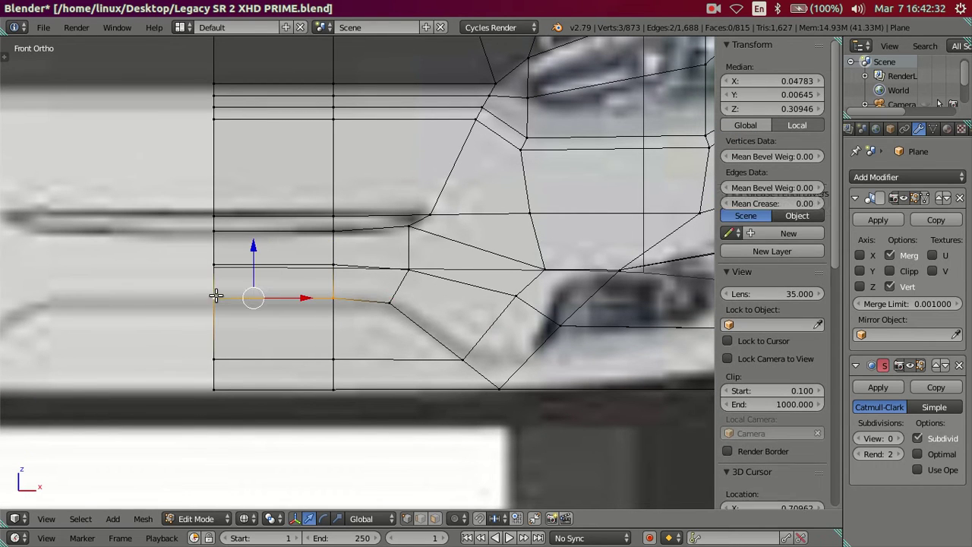
{"action": "key", "text": "g"}
{"action": "key", "text": "z"}
{"action": "left_click", "coordinate": [255, 252]}
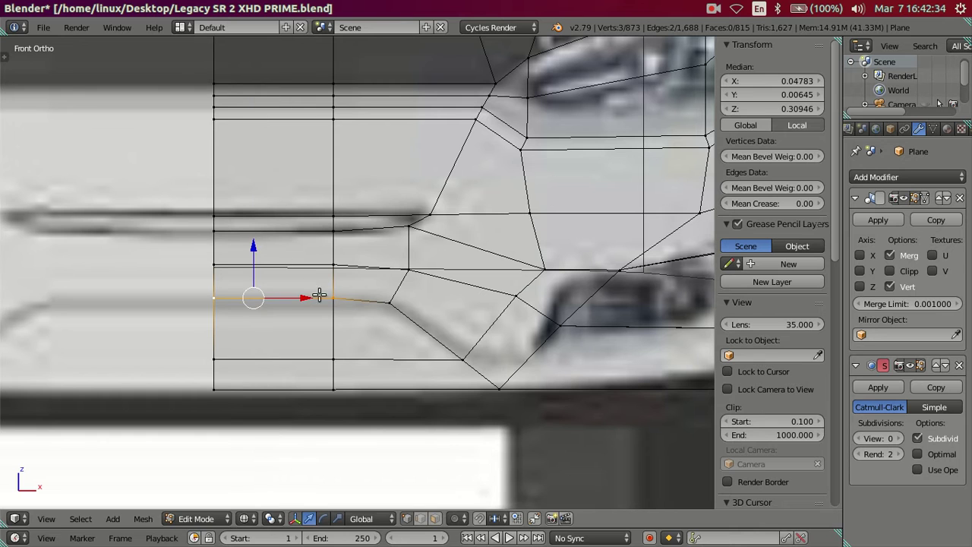
{"action": "left_click_drag", "start_coordinate": [280, 257], "coordinate": [274, 251]}
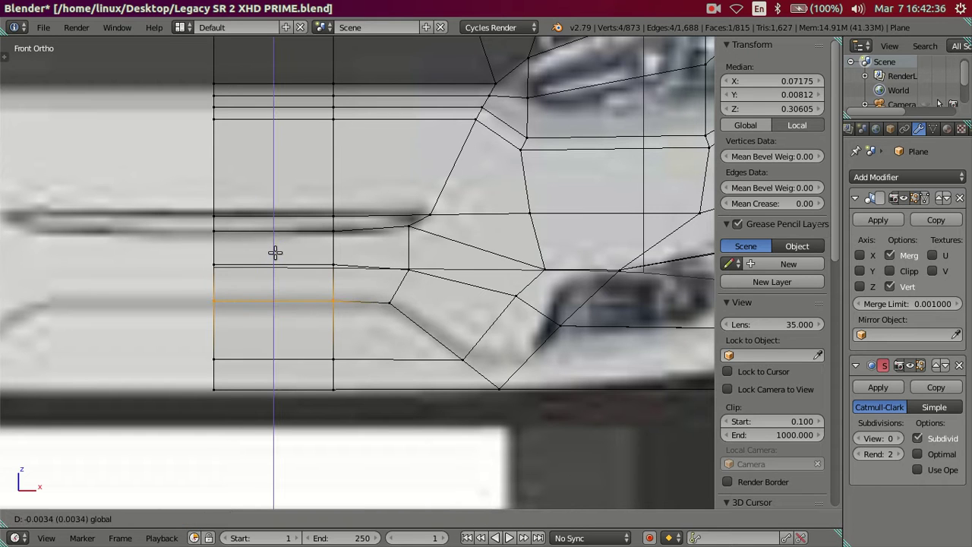
{"action": "left_click", "coordinate": [275, 252]}
{"action": "key", "text": "a"}
- Preview the smoothed mesh's front corner, then resume editing in front view over the reference
{"action": "mouse_move", "coordinate": [275, 253]}
{"action": "middle_mouse_down"}
{"action": "mouse_move", "coordinate": [347, 296]}
{"action": "mouse_move", "coordinate": [402, 314]}
{"action": "mouse_move", "coordinate": [532, 167]}
{"action": "mouse_move", "coordinate": [266, 256]}
{"action": "middle_mouse_up"}
{"action": "scroll", "coordinate": [403, 315], "scroll_direction": "down", "scroll_amount": 5}
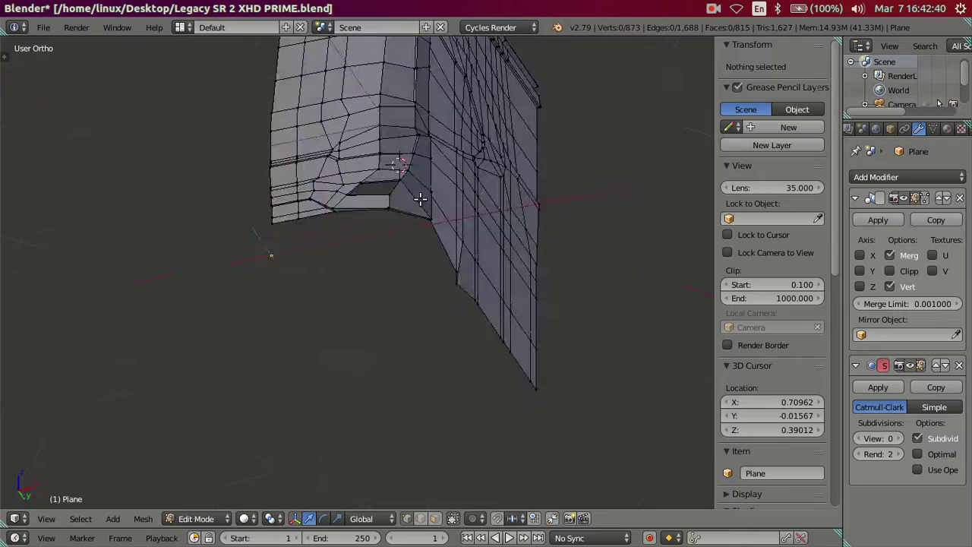
{"action": "key", "text": "Tab"}
{"action": "scroll", "coordinate": [411, 174], "scroll_direction": "up", "scroll_amount": 5}
{"action": "middle_click_drag", "start_coordinate": [411, 173], "coordinate": [433, 247]}
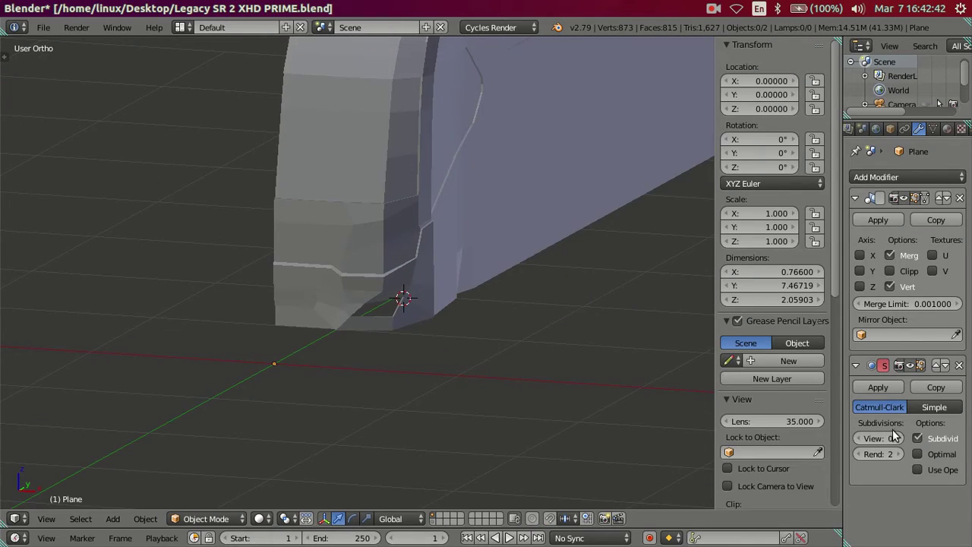
{"action": "key", "text": "Tab"}
{"action": "mouse_move", "coordinate": [306, 217]}
{"action": "middle_mouse_down"}
{"action": "mouse_move", "coordinate": [314, 182]}
{"action": "mouse_move", "coordinate": [339, 198]}
{"action": "middle_mouse_up"}
{"action": "scroll", "coordinate": [339, 197], "scroll_direction": "up", "scroll_amount": 2}
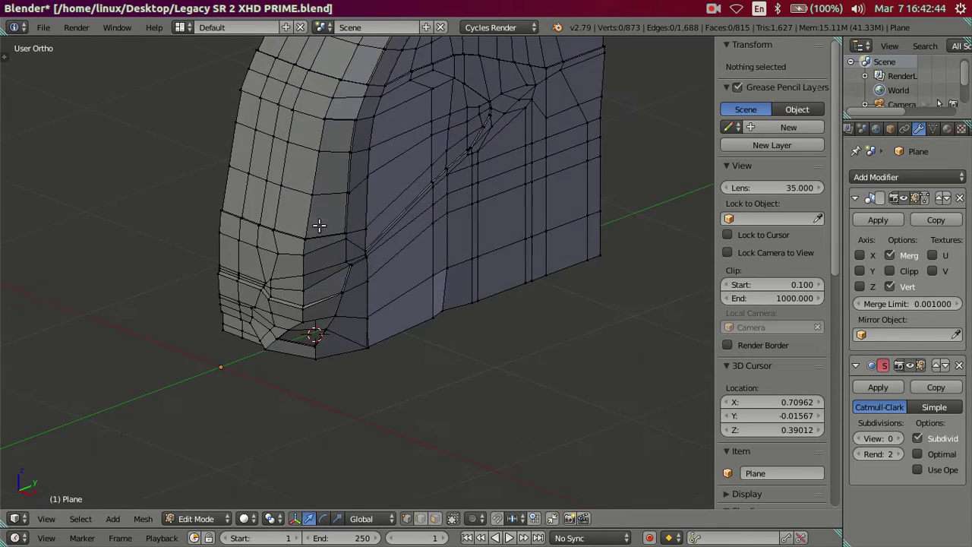
{"action": "scroll", "coordinate": [321, 223], "scroll_direction": "up", "scroll_amount": 1}
{"action": "scroll", "coordinate": [341, 271], "scroll_direction": "up", "scroll_amount": 1}
{"action": "scroll", "coordinate": [354, 265], "scroll_direction": "up", "scroll_amount": 1}
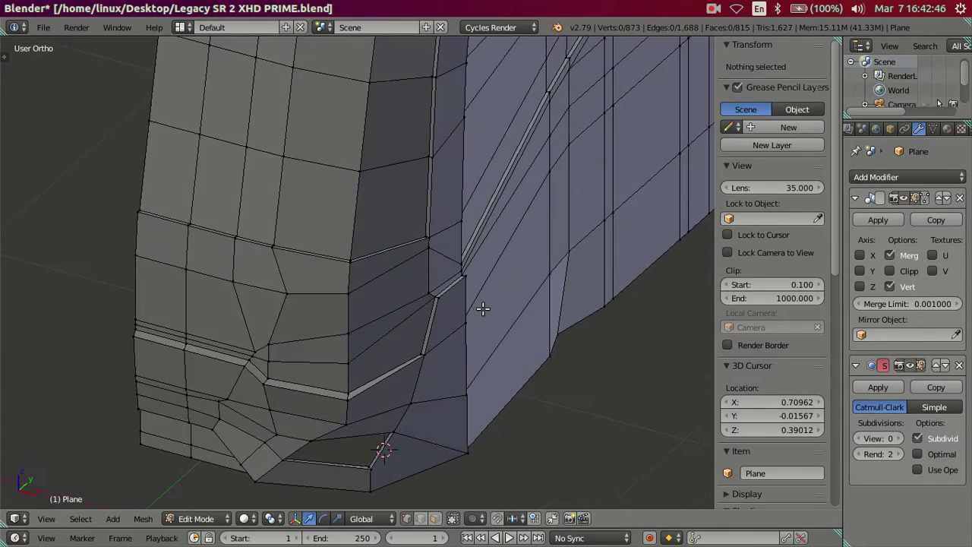
{"action": "middle_click_drag", "start_coordinate": [483, 309], "coordinate": [353, 337]}
{"action": "middle_click_drag", "start_coordinate": [375, 304], "coordinate": [429, 288]}
{"action": "key", "text": "KP_1"}
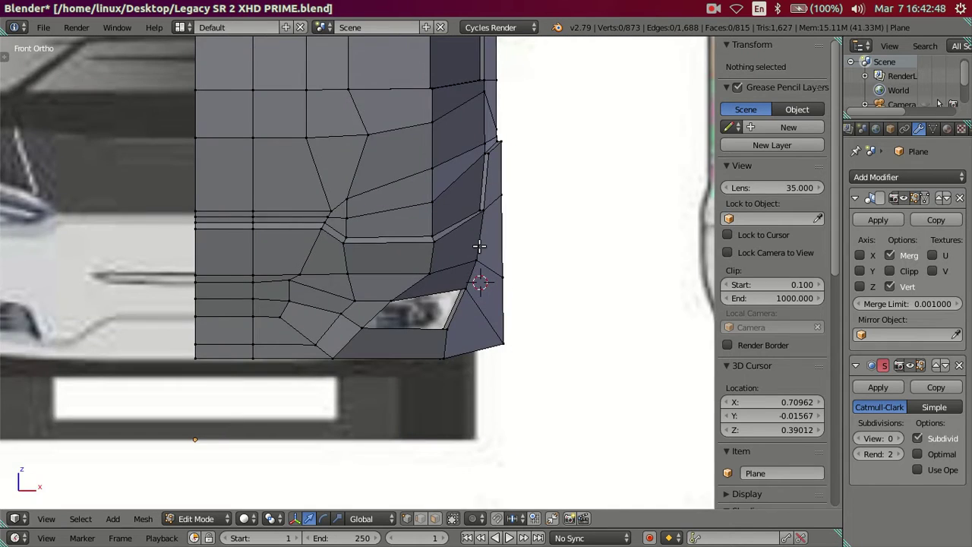
{"action": "scroll", "coordinate": [371, 354], "scroll_direction": "up", "scroll_amount": 3}
{"action": "scroll", "coordinate": [336, 337], "scroll_direction": "up", "scroll_amount": 2}
- Move the narrow corner-strip edge by a negative numeric offset along X
{"action": "right_click", "coordinate": [336, 325]}
{"action": "right_click", "coordinate": [364, 306], "text": "shift"}
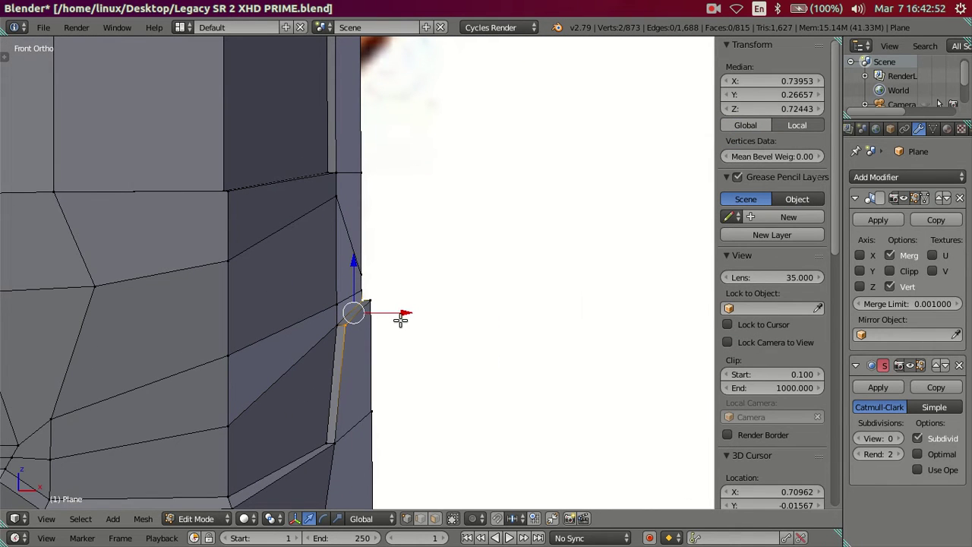
{"action": "scroll", "coordinate": [401, 319], "scroll_direction": "up", "scroll_amount": 2}
{"action": "right_click", "coordinate": [380, 323]}
{"action": "right_click", "coordinate": [334, 363], "text": "shift"}
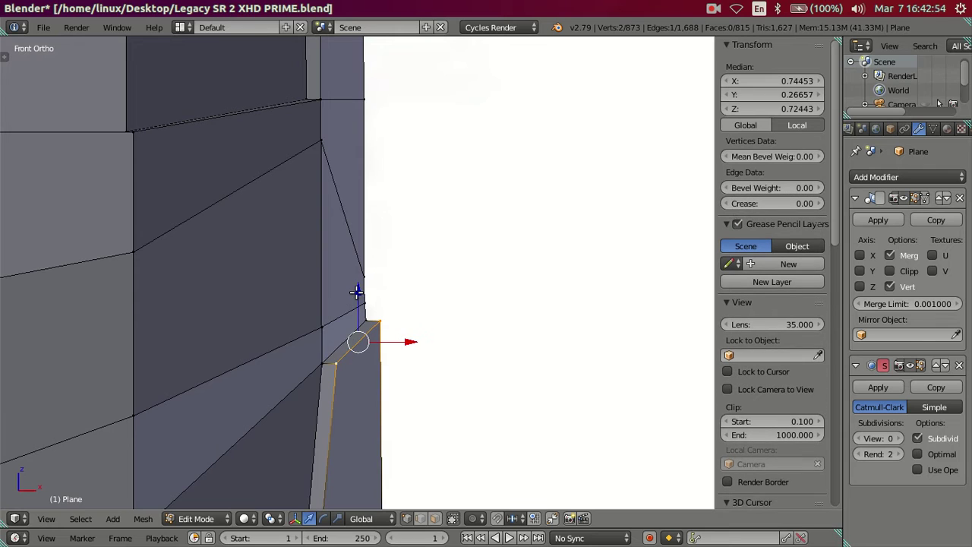
{"action": "key", "text": "g"}
{"action": "key", "text": "x"}
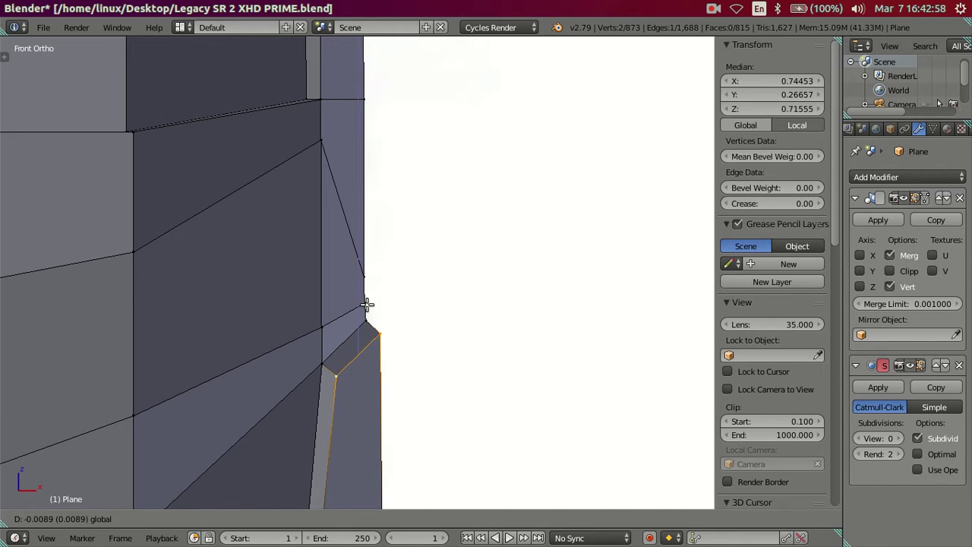
{"action": "key", "text": "minus"}
{"action": "key", "text": "Return"}
{"action": "scroll", "coordinate": [367, 304], "scroll_direction": "down", "scroll_amount": 3}
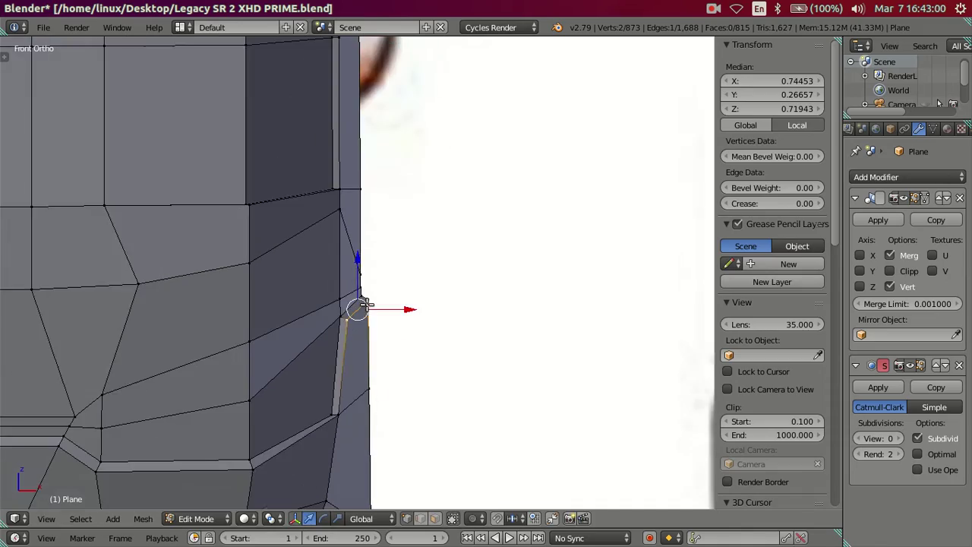
{"action": "key", "text": "a"}
- Lower the headlight opening's corner vertex with an exact numeric offset in front view
{"action": "mouse_move", "coordinate": [357, 319]}
{"action": "middle_mouse_down"}
{"action": "mouse_move", "coordinate": [297, 380]}
{"action": "mouse_move", "coordinate": [412, 269]}
{"action": "mouse_move", "coordinate": [399, 265]}
{"action": "mouse_move", "coordinate": [397, 230]}
{"action": "mouse_move", "coordinate": [304, 339]}
{"action": "mouse_move", "coordinate": [315, 352]}
{"action": "mouse_move", "coordinate": [191, 397]}
{"action": "mouse_move", "coordinate": [423, 332]}
{"action": "middle_mouse_up"}
{"action": "scroll", "coordinate": [374, 360], "scroll_direction": "up", "scroll_amount": 4}
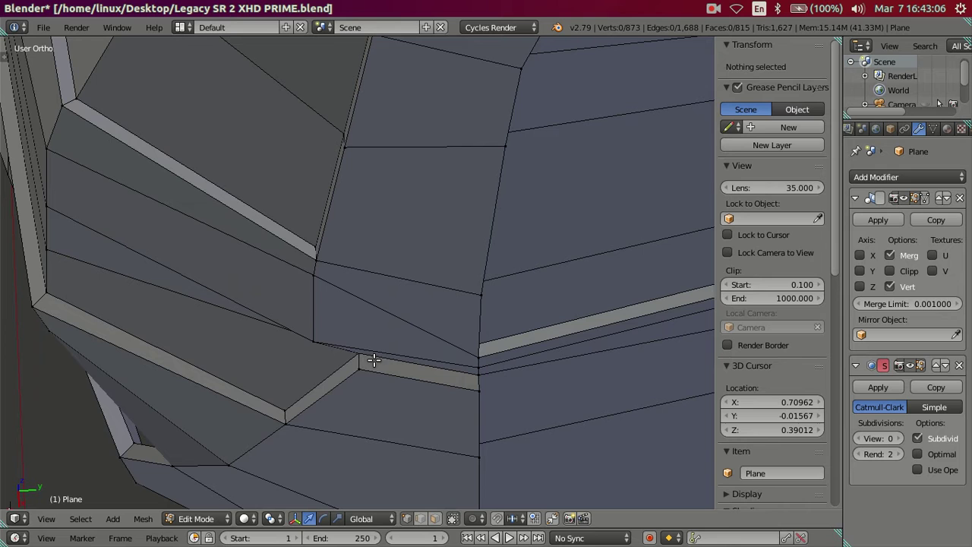
{"action": "right_click", "coordinate": [287, 429]}
{"action": "key", "text": "KP_1"}
{"action": "scroll", "coordinate": [492, 222], "scroll_direction": "up", "scroll_amount": 3}
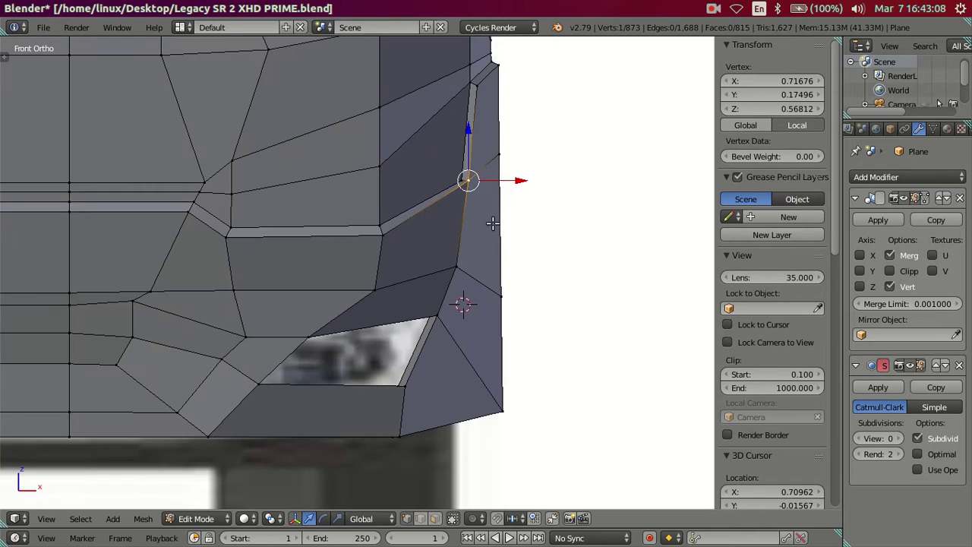
{"action": "scroll", "coordinate": [449, 275], "scroll_direction": "up", "scroll_amount": 2}
{"action": "scroll", "coordinate": [440, 227], "scroll_direction": "up", "scroll_amount": 2}
{"action": "left_click_drag", "start_coordinate": [440, 229], "coordinate": [438, 240]}
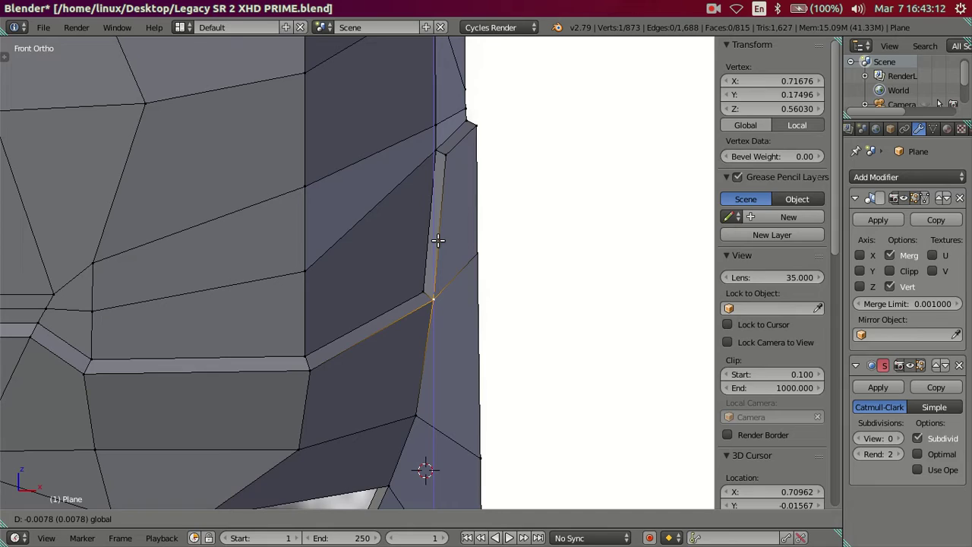
{"action": "key", "text": "minus"}
{"action": "key", "text": "0"}
{"action": "key", "text": "Return"}
- Move the lower headlight-opening edge along Y so it sits at Y 0.20027
{"action": "middle_click_drag", "start_coordinate": [436, 233], "coordinate": [289, 379]}
{"action": "scroll", "coordinate": [357, 334], "scroll_direction": "up", "scroll_amount": 4}
{"action": "left_click", "coordinate": [372, 323], "text": "shift"}
{"action": "middle_click_drag", "start_coordinate": [372, 324], "coordinate": [380, 354]}
{"action": "key", "text": "g"}
{"action": "key", "text": "y"}
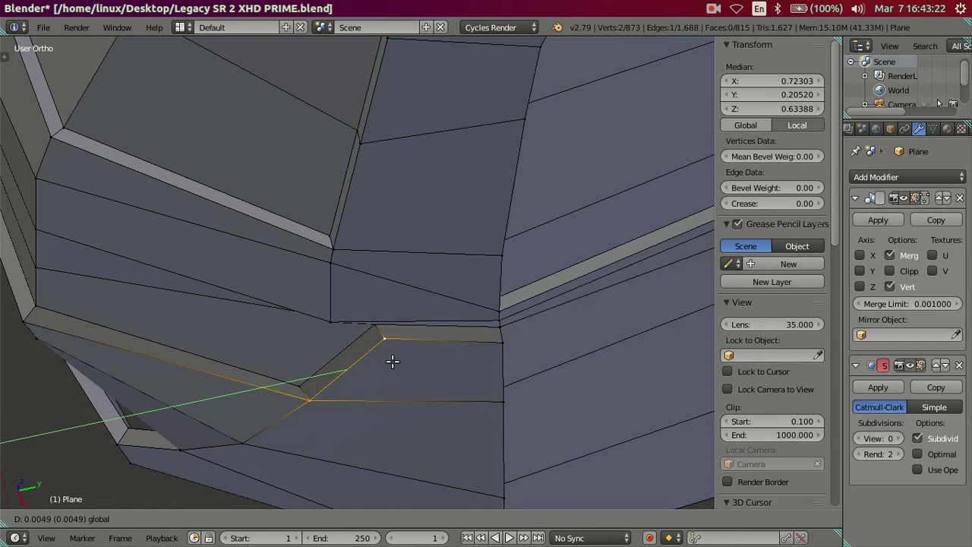
{"action": "type", "text": "."}
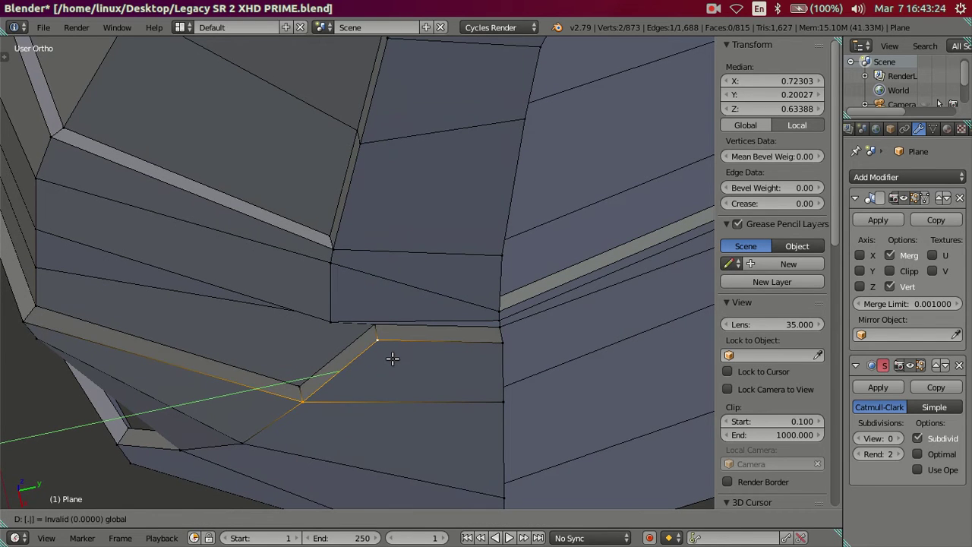
{"action": "key", "text": "Return"}
{"action": "mouse_move", "coordinate": [388, 354]}
{"action": "middle_mouse_down"}
{"action": "mouse_move", "coordinate": [377, 317]}
{"action": "mouse_move", "coordinate": [410, 252]}
{"action": "middle_mouse_up"}
{"action": "key", "text": "a"}
{"action": "scroll", "coordinate": [394, 262], "scroll_direction": "down", "scroll_amount": 3}
- Review the whole smoothed bus-front shape in Object Mode, then return to Edit Mode
{"action": "key", "text": "Tab"}
{"action": "mouse_move", "coordinate": [334, 236]}
{"action": "middle_mouse_down"}
{"action": "mouse_move", "coordinate": [255, 249]}
{"action": "mouse_move", "coordinate": [290, 243]}
{"action": "mouse_move", "coordinate": [321, 210]}
{"action": "mouse_move", "coordinate": [357, 239]}
{"action": "middle_mouse_up"}
{"action": "key", "text": "Tab"}
{"action": "scroll", "coordinate": [356, 239], "scroll_direction": "down", "scroll_amount": 3}
{"action": "scroll", "coordinate": [356, 239], "scroll_direction": "down", "scroll_amount": 4}
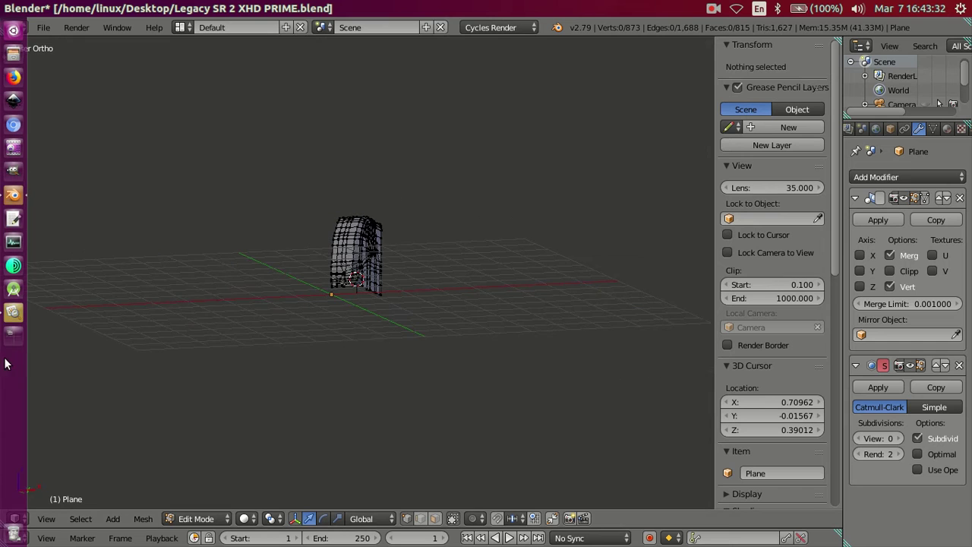
{"action": "left_click", "coordinate": [13, 322]}
{"action": "scroll", "coordinate": [592, 289], "scroll_direction": "up", "scroll_amount": 2}
{"action": "mouse_move", "coordinate": [630, 211]}
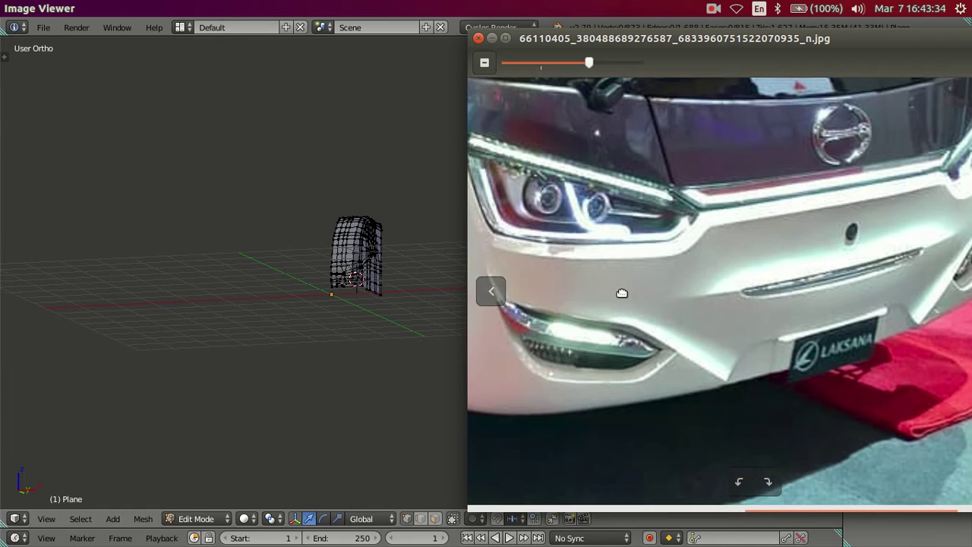
{"action": "scroll", "coordinate": [681, 295], "scroll_direction": "up", "scroll_amount": 2}
{"action": "left_click_drag", "start_coordinate": [680, 295], "coordinate": [714, 397]}
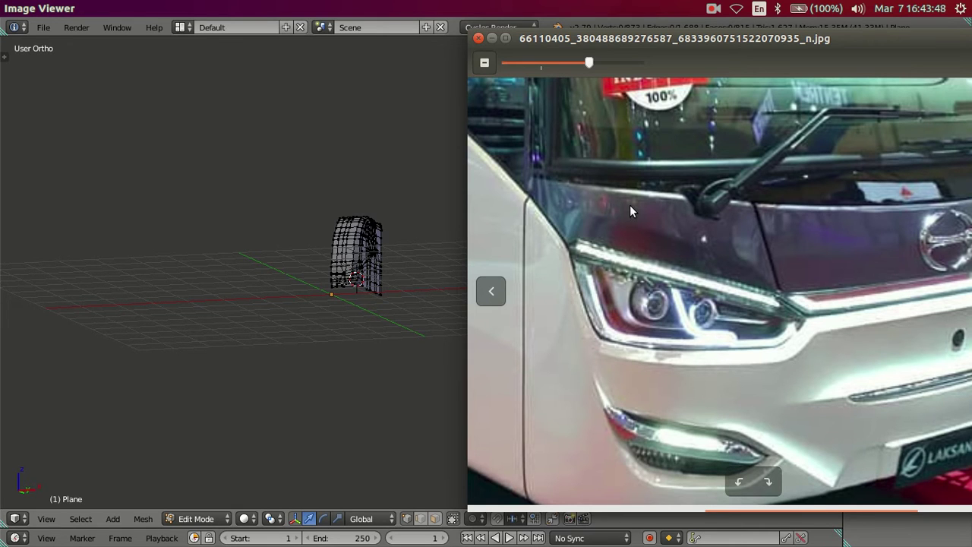
{"action": "left_click", "coordinate": [375, 278]}
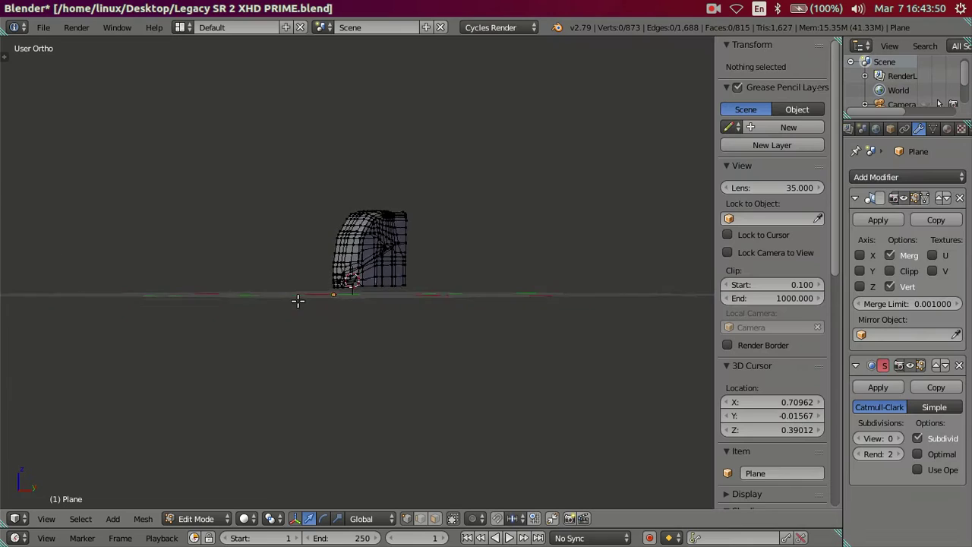
{"action": "scroll", "coordinate": [468, 321], "scroll_direction": "up", "scroll_amount": 3}
{"action": "scroll", "coordinate": [427, 278], "scroll_direction": "up", "scroll_amount": 3}
{"action": "scroll", "coordinate": [428, 317], "scroll_direction": "up", "scroll_amount": 2}
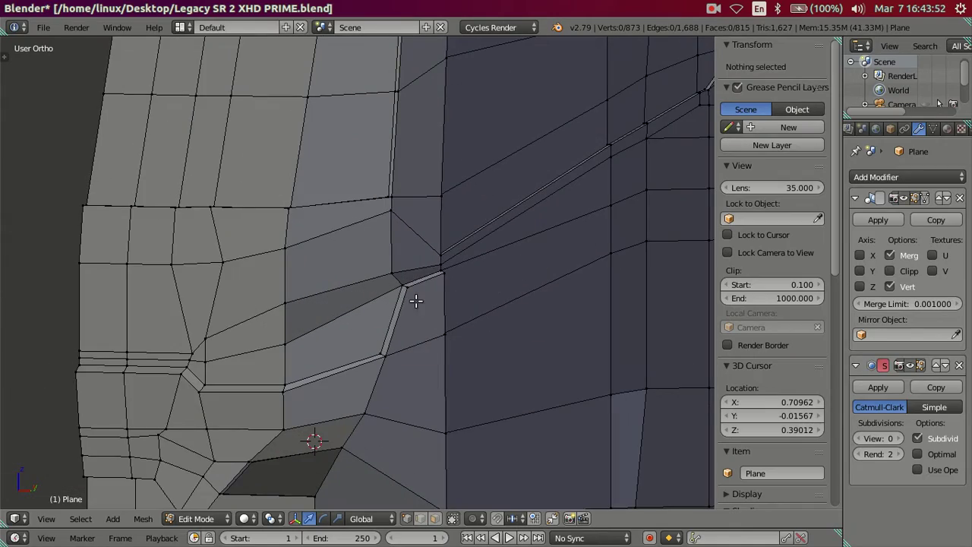
{"action": "mouse_move", "coordinate": [415, 279]}
{"action": "middle_mouse_down"}
{"action": "mouse_move", "coordinate": [368, 242]}
{"action": "mouse_move", "coordinate": [289, 319]}
{"action": "mouse_move", "coordinate": [279, 278]}
{"action": "mouse_move", "coordinate": [311, 308]}
{"action": "mouse_move", "coordinate": [410, 278]}
{"action": "mouse_move", "coordinate": [391, 255]}
{"action": "mouse_move", "coordinate": [336, 250]}
{"action": "mouse_move", "coordinate": [212, 312]}
{"action": "mouse_move", "coordinate": [213, 323]}
{"action": "mouse_move", "coordinate": [228, 287]}
{"action": "mouse_move", "coordinate": [254, 319]}
{"action": "mouse_move", "coordinate": [397, 284]}
{"action": "mouse_move", "coordinate": [440, 301]}
{"action": "mouse_move", "coordinate": [423, 269]}
{"action": "mouse_move", "coordinate": [442, 242]}
{"action": "mouse_move", "coordinate": [382, 226]}
{"action": "mouse_move", "coordinate": [325, 250]}
{"action": "mouse_move", "coordinate": [347, 271]}
{"action": "mouse_move", "coordinate": [404, 256]}
{"action": "middle_mouse_up"}
{"action": "key", "text": "KP_1"}
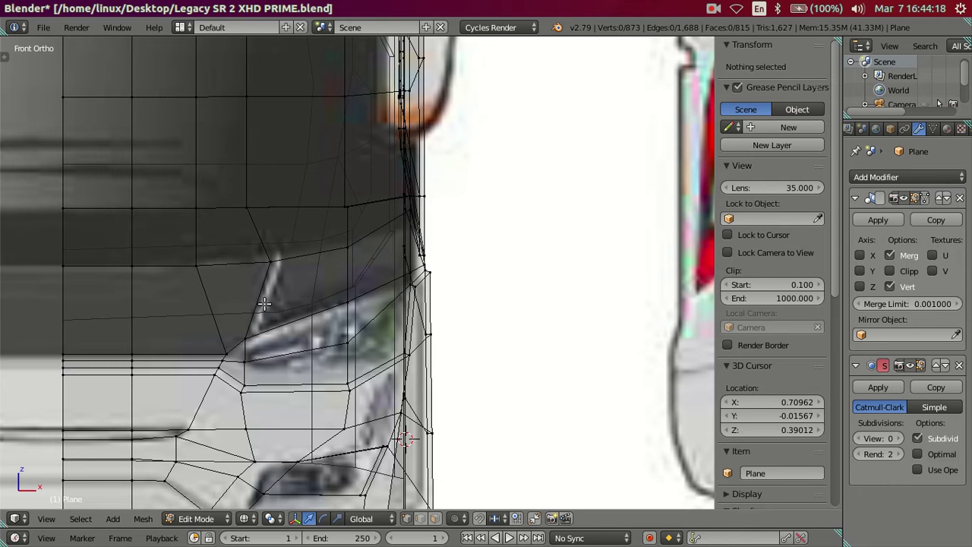
{"action": "scroll", "coordinate": [460, 252], "scroll_direction": "down", "scroll_amount": 3}
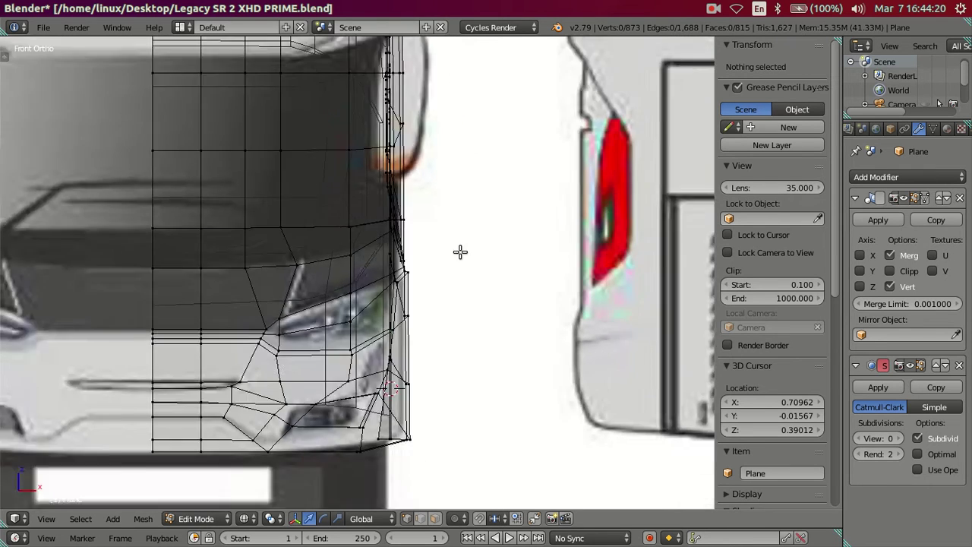
{"action": "scroll", "coordinate": [463, 273], "scroll_direction": "down", "scroll_amount": 3}
{"action": "scroll", "coordinate": [466, 303], "scroll_direction": "down", "scroll_amount": 2}
{"action": "mouse_move", "coordinate": [466, 304]}
{"action": "middle_mouse_down", "text": "shift"}
{"action": "mouse_move", "coordinate": [338, 202]}
{"action": "mouse_move", "coordinate": [245, 213]}
{"action": "middle_mouse_up", "text": "shift"}
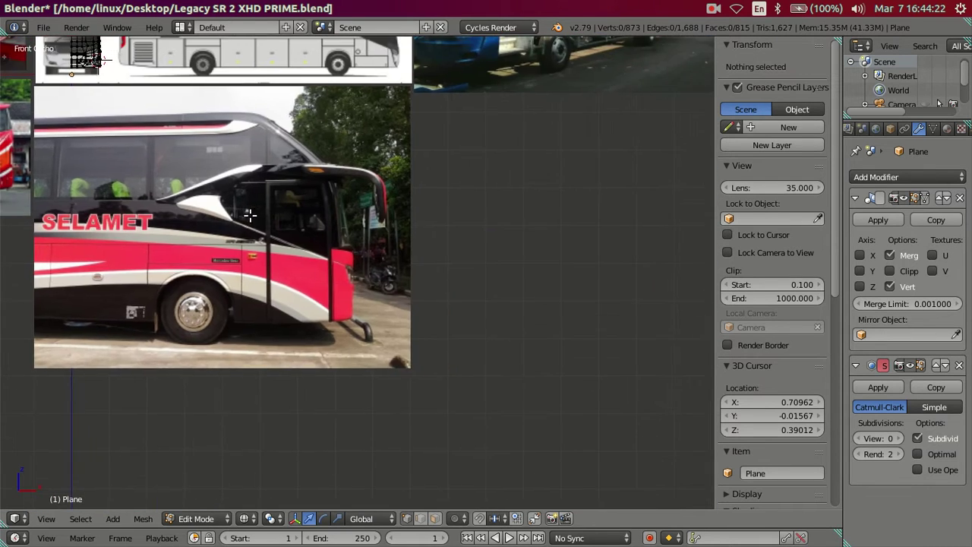
{"action": "scroll", "coordinate": [304, 289], "scroll_direction": "up", "scroll_amount": 4}
{"action": "scroll", "coordinate": [357, 342], "scroll_direction": "up", "scroll_amount": 2}
{"action": "scroll", "coordinate": [387, 378], "scroll_direction": "up", "scroll_amount": 2}
{"action": "scroll", "coordinate": [383, 372], "scroll_direction": "up", "scroll_amount": 2}
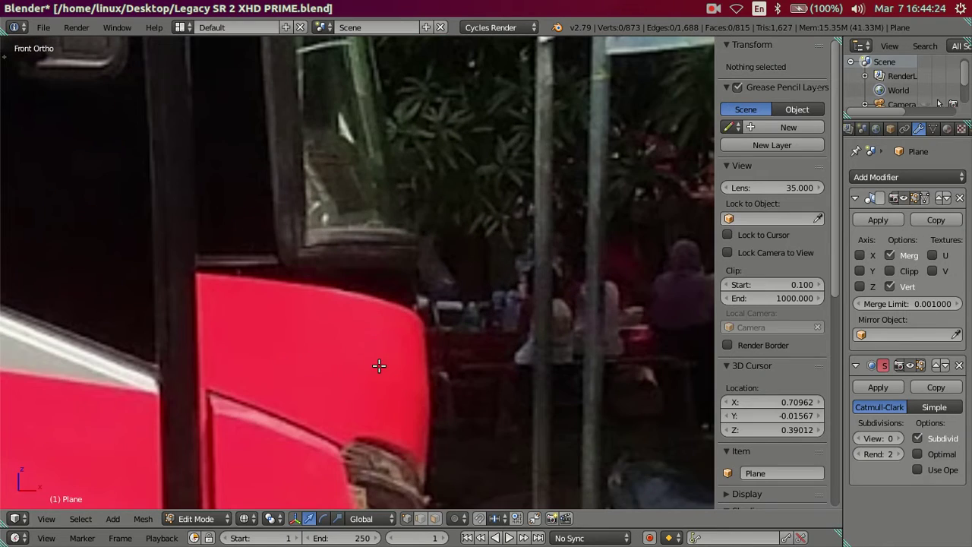
{"action": "scroll", "coordinate": [343, 286], "scroll_direction": "down", "scroll_amount": 3}
{"action": "scroll", "coordinate": [440, 135], "scroll_direction": "down", "scroll_amount": 2}
{"action": "scroll", "coordinate": [440, 135], "scroll_direction": "up", "scroll_amount": 2}
{"action": "scroll", "coordinate": [482, 324], "scroll_direction": "up", "scroll_amount": 2}
{"action": "scroll", "coordinate": [483, 324], "scroll_direction": "up", "scroll_amount": 3}
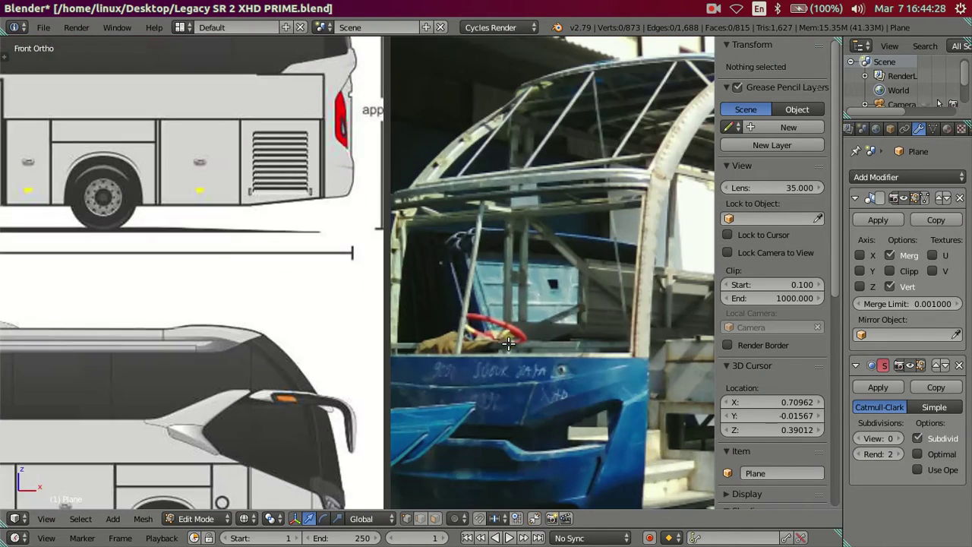
{"action": "scroll", "coordinate": [471, 334], "scroll_direction": "up", "scroll_amount": 1}
{"action": "scroll", "coordinate": [461, 349], "scroll_direction": "up", "scroll_amount": 2}
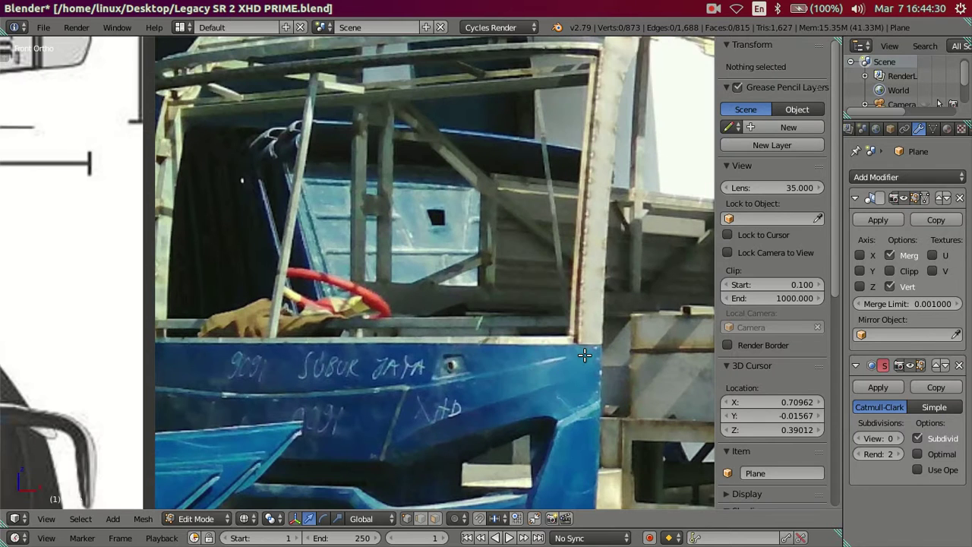
{"action": "scroll", "coordinate": [584, 355], "scroll_direction": "up", "scroll_amount": 1}
{"action": "scroll", "coordinate": [454, 313], "scroll_direction": "up", "scroll_amount": 2}
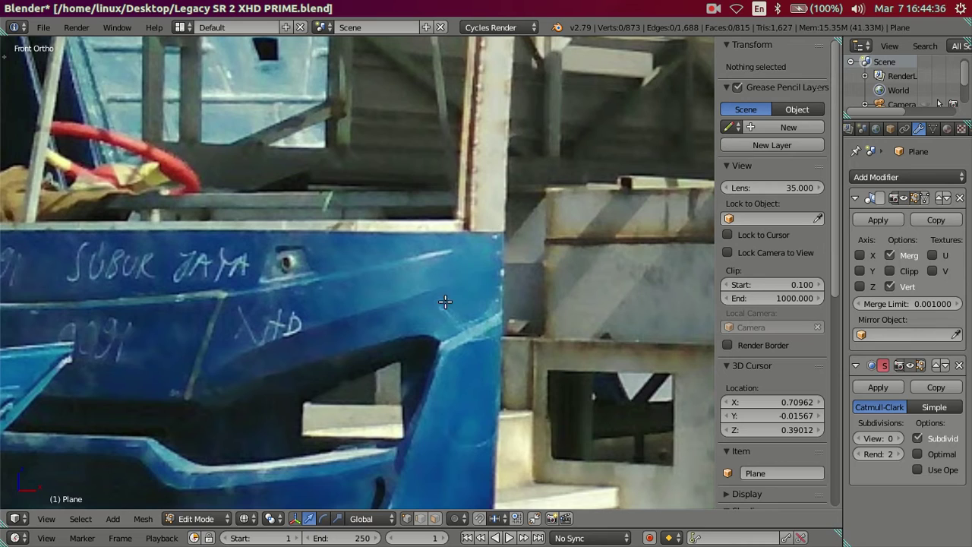
{"action": "scroll", "coordinate": [197, 299], "scroll_direction": "down", "scroll_amount": 3}
{"action": "scroll", "coordinate": [187, 271], "scroll_direction": "down", "scroll_amount": 3}
{"action": "scroll", "coordinate": [114, 304], "scroll_direction": "down", "scroll_amount": 2}
{"action": "scroll", "coordinate": [58, 330], "scroll_direction": "down", "scroll_amount": 1}
{"action": "scroll", "coordinate": [366, 290], "scroll_direction": "up", "scroll_amount": 4}
{"action": "mouse_move", "coordinate": [303, 319]}
{"action": "middle_mouse_down", "text": "shift"}
{"action": "mouse_move", "coordinate": [486, 334]}
{"action": "mouse_move", "coordinate": [372, 325]}
{"action": "mouse_move", "coordinate": [369, 363]}
{"action": "mouse_move", "coordinate": [352, 334]}
{"action": "mouse_move", "coordinate": [382, 403]}
{"action": "mouse_move", "coordinate": [392, 367]}
{"action": "mouse_move", "coordinate": [384, 362]}
{"action": "mouse_move", "coordinate": [438, 492]}
{"action": "middle_mouse_up", "text": "shift"}
{"action": "scroll", "coordinate": [486, 338], "scroll_direction": "up", "scroll_amount": 2}
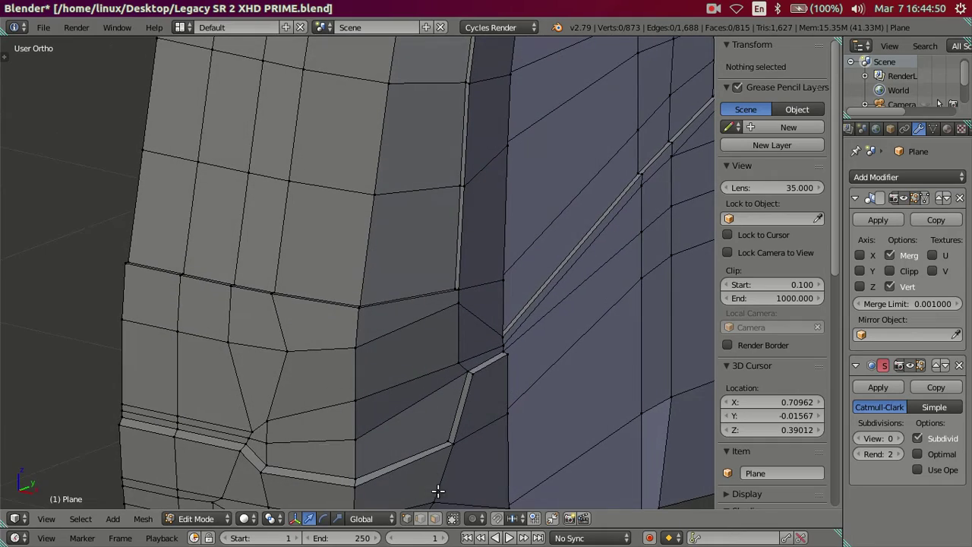
- Select the face strip beside the headlight in front wireframe view, try a Y move, and undo it
{"action": "right_click", "coordinate": [403, 361]}
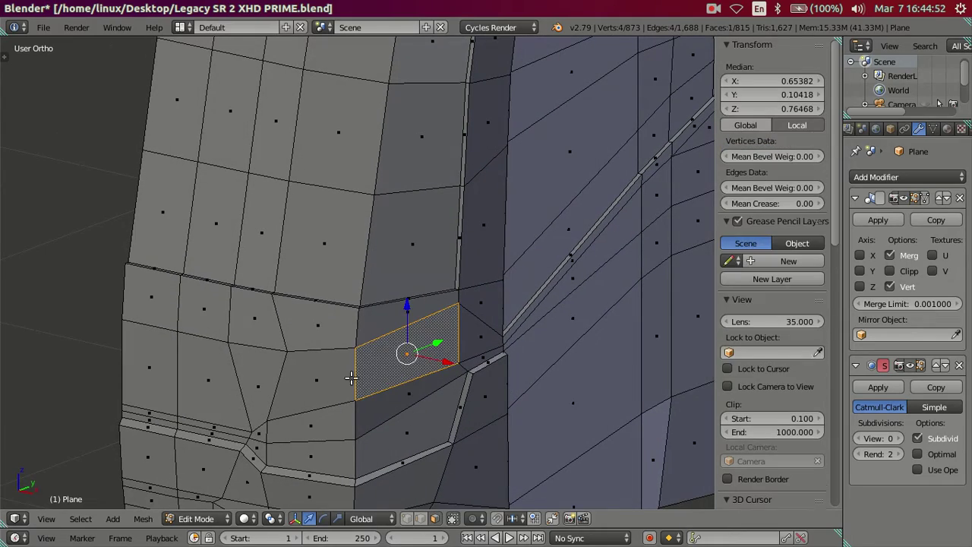
{"action": "right_click", "coordinate": [150, 376], "text": "alt+shift"}
{"action": "mouse_move", "coordinate": [264, 360]}
{"action": "middle_mouse_down"}
{"action": "mouse_move", "coordinate": [261, 398]}
{"action": "mouse_move", "coordinate": [216, 397]}
{"action": "mouse_move", "coordinate": [258, 361]}
{"action": "mouse_move", "coordinate": [235, 386]}
{"action": "mouse_move", "coordinate": [417, 400]}
{"action": "mouse_move", "coordinate": [427, 390]}
{"action": "mouse_move", "coordinate": [326, 367]}
{"action": "mouse_move", "coordinate": [343, 372]}
{"action": "mouse_move", "coordinate": [351, 398]}
{"action": "middle_mouse_up"}
{"action": "key", "text": "KP_1"}
{"action": "key", "text": "z"}
{"action": "key", "text": "z"}
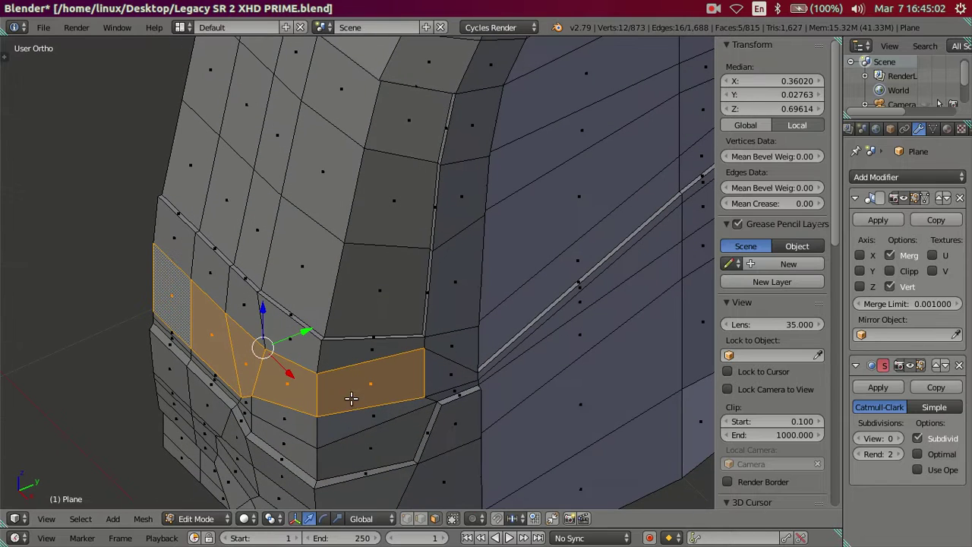
{"action": "key", "text": "e"}
{"action": "right_click", "coordinate": [302, 339]}
{"action": "left_click_drag", "start_coordinate": [307, 331], "coordinate": [302, 330]}
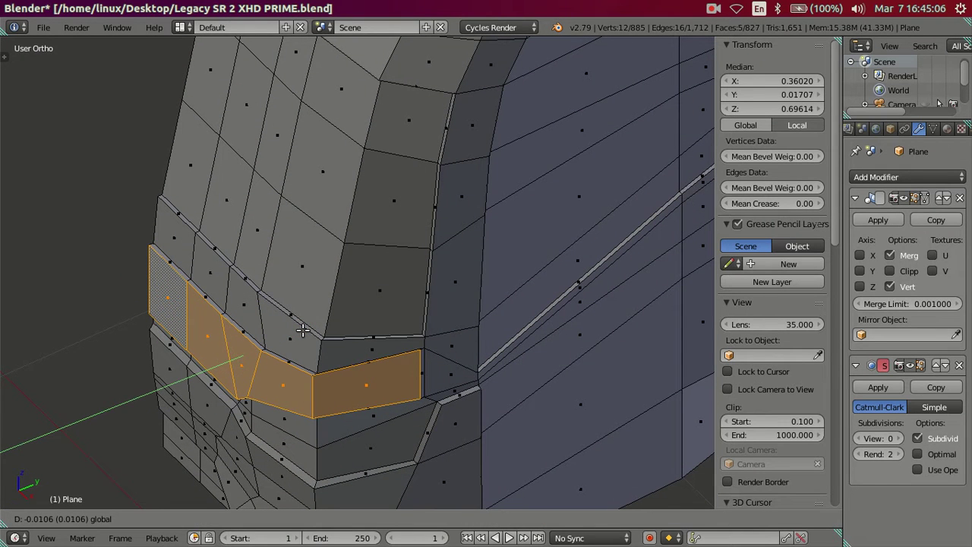
{"action": "key", "text": "minus"}
{"action": "type", "text": "0.01"}
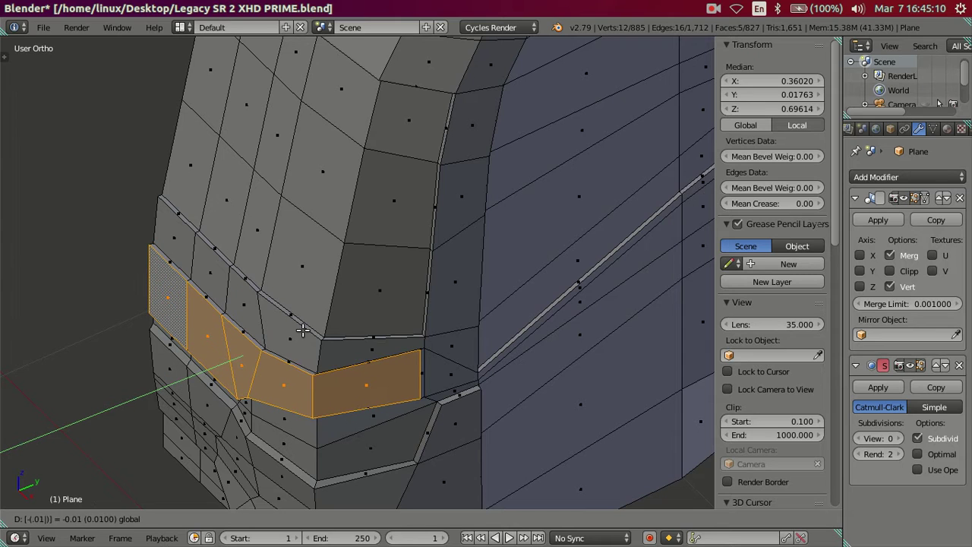
{"action": "key", "text": "Return"}
{"action": "mouse_move", "coordinate": [302, 330]}
{"action": "middle_mouse_down"}
{"action": "mouse_move", "coordinate": [380, 388]}
{"action": "mouse_move", "coordinate": [374, 380]}
{"action": "middle_mouse_up"}
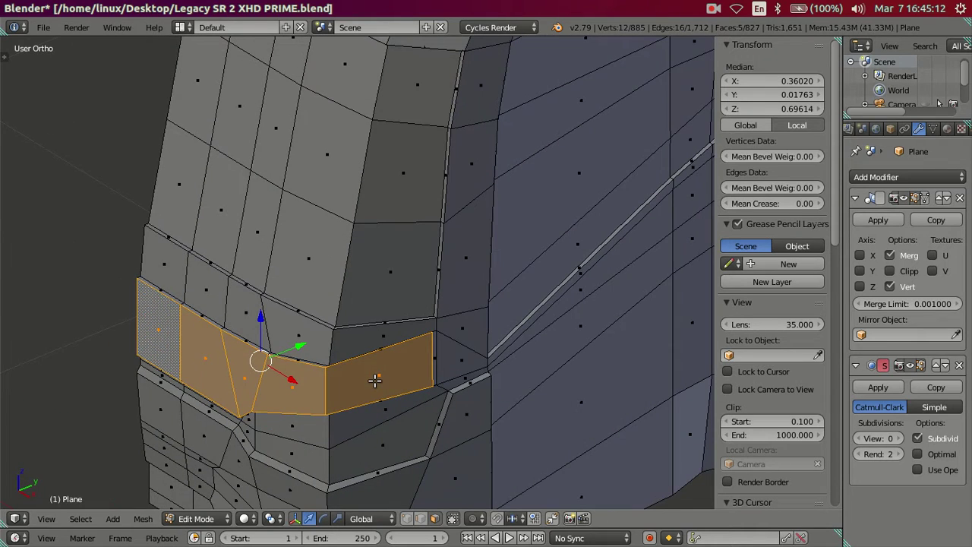
{"action": "key", "text": "ctrl+z"}
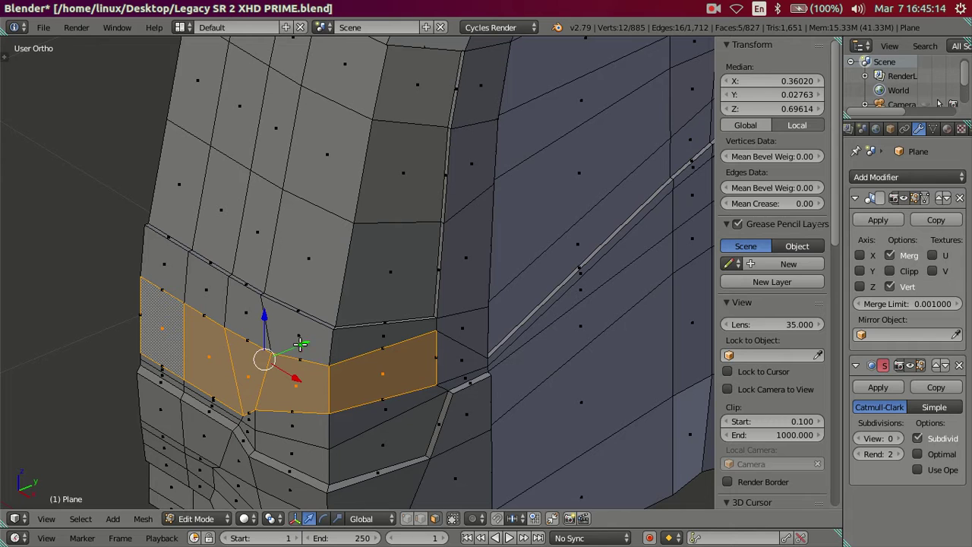
- Trim the selection to the three outer strip faces and push them −0.01 along Y
{"action": "right_click", "coordinate": [379, 371], "text": "shift"}
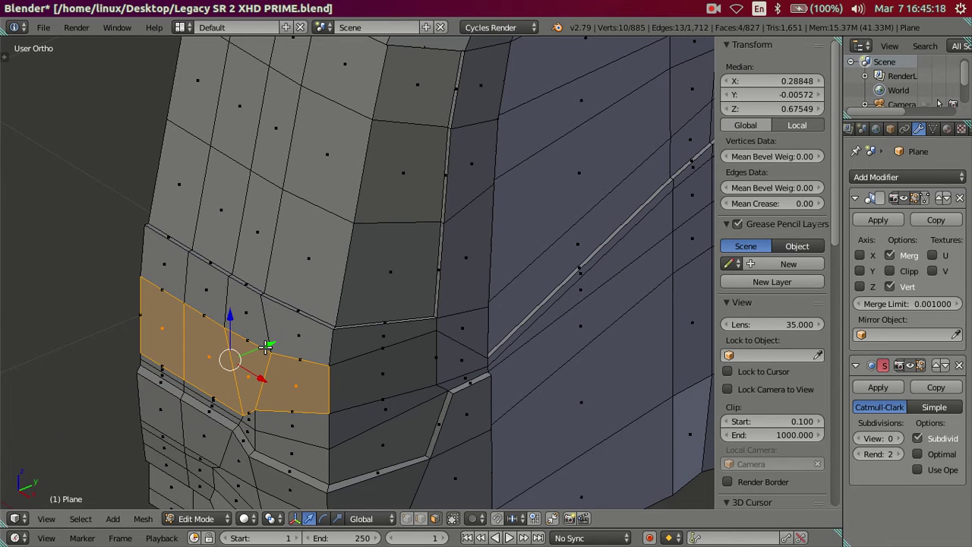
{"action": "left_click_drag", "start_coordinate": [266, 347], "coordinate": [259, 348]}
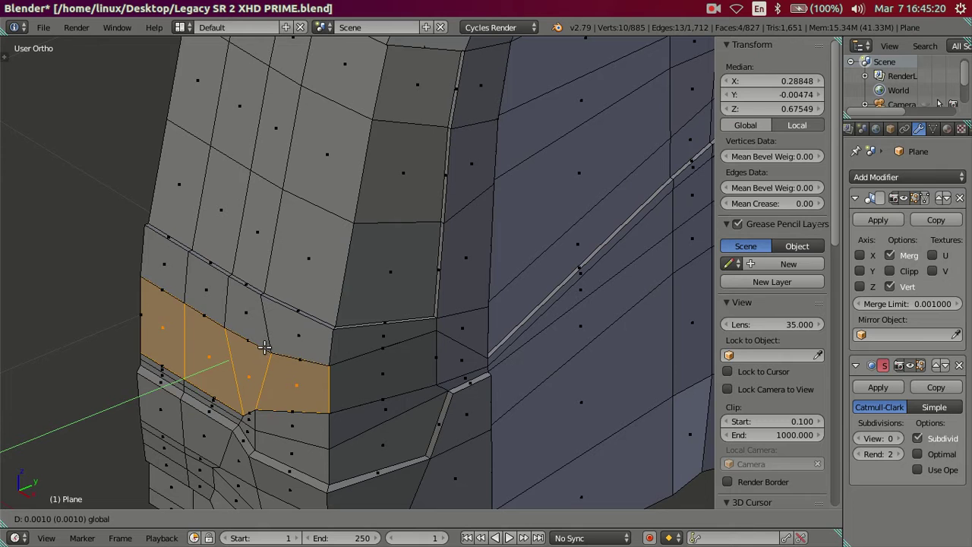
{"action": "right_click", "coordinate": [259, 348]}
{"action": "right_click", "coordinate": [277, 347], "text": "shift"}
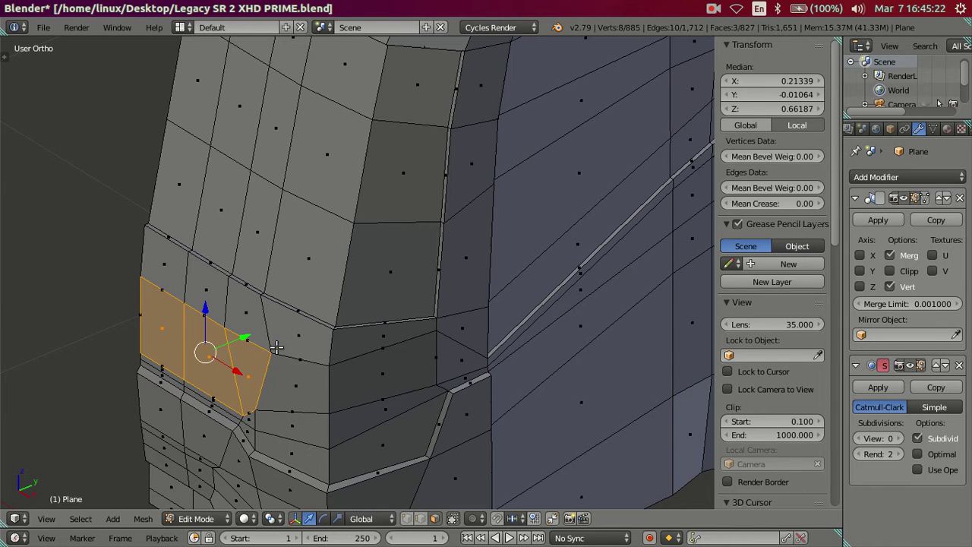
{"action": "left_click_drag", "start_coordinate": [246, 337], "coordinate": [238, 339]}
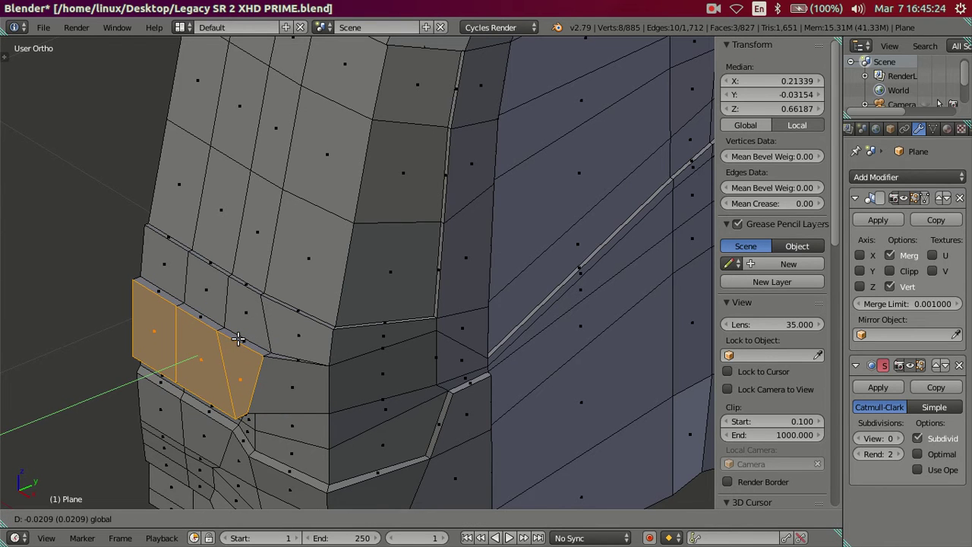
{"action": "type", "text": "-.01"}
{"action": "key", "text": "Return"}
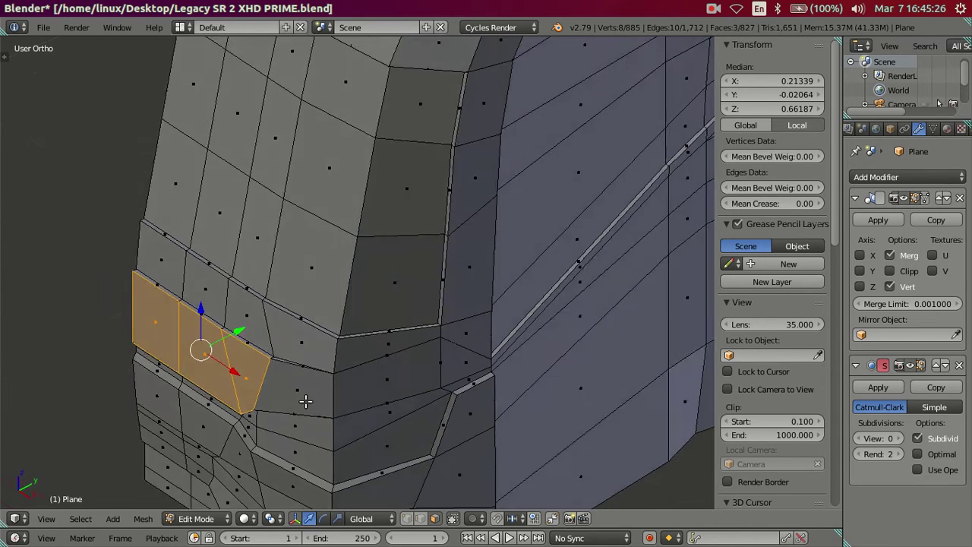
{"action": "scroll", "coordinate": [418, 446], "scroll_direction": "up", "scroll_amount": 2}
- Nudge the single face at the headlight opening slightly along X
{"action": "scroll", "coordinate": [418, 446], "scroll_direction": "up", "scroll_amount": 1}
{"action": "right_click", "coordinate": [418, 446]}
{"action": "middle_click_drag", "start_coordinate": [418, 447], "coordinate": [365, 304], "text": "shift"}
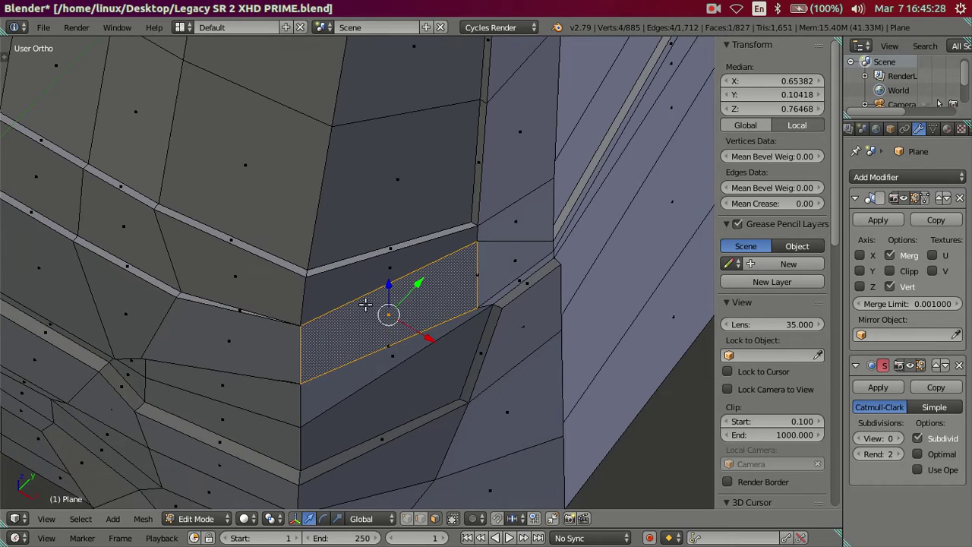
{"action": "left_click_drag", "start_coordinate": [429, 339], "coordinate": [441, 341]}
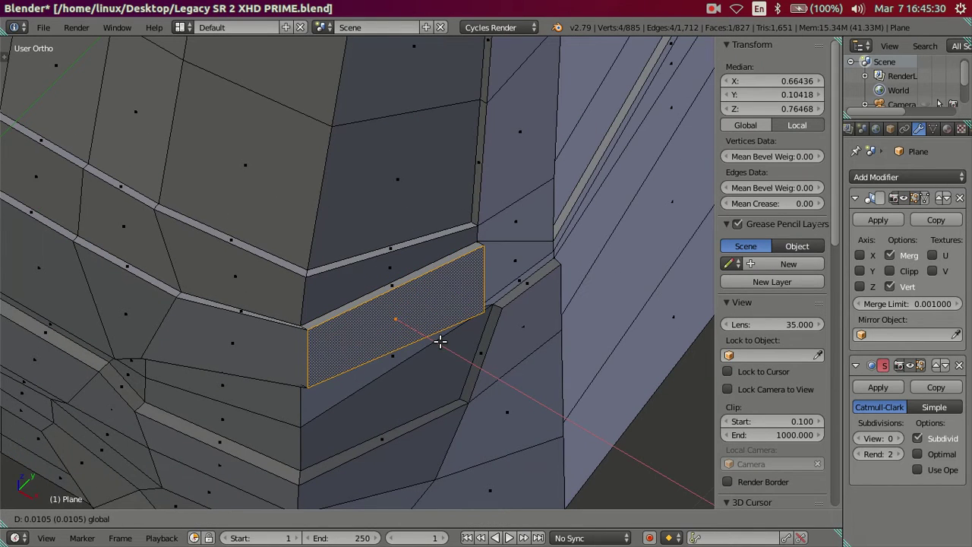
{"action": "right_click", "coordinate": [441, 342]}
{"action": "middle_click_drag", "start_coordinate": [332, 341], "coordinate": [321, 408]}
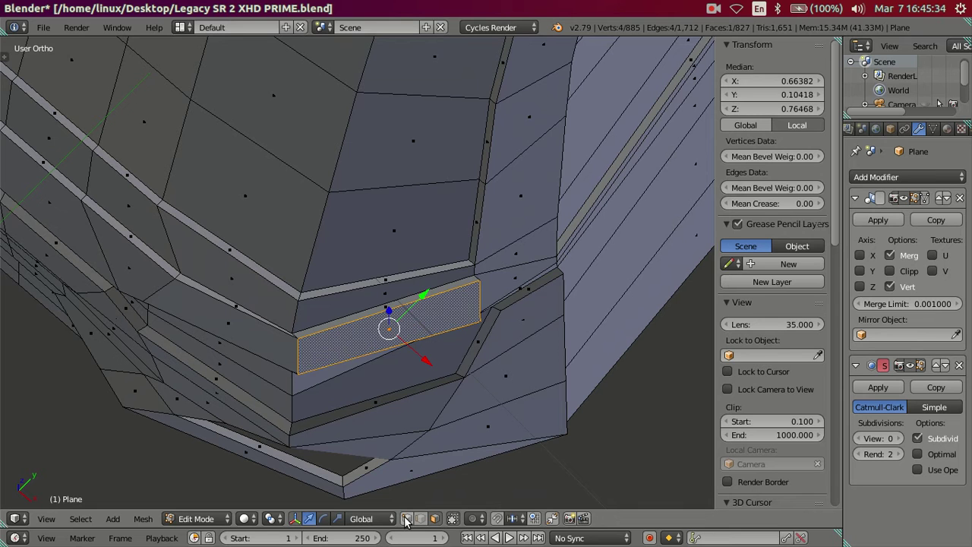
- Move the face's left edge −0.005 along Y, then nudge it slightly along X
{"action": "right_click", "coordinate": [299, 348]}
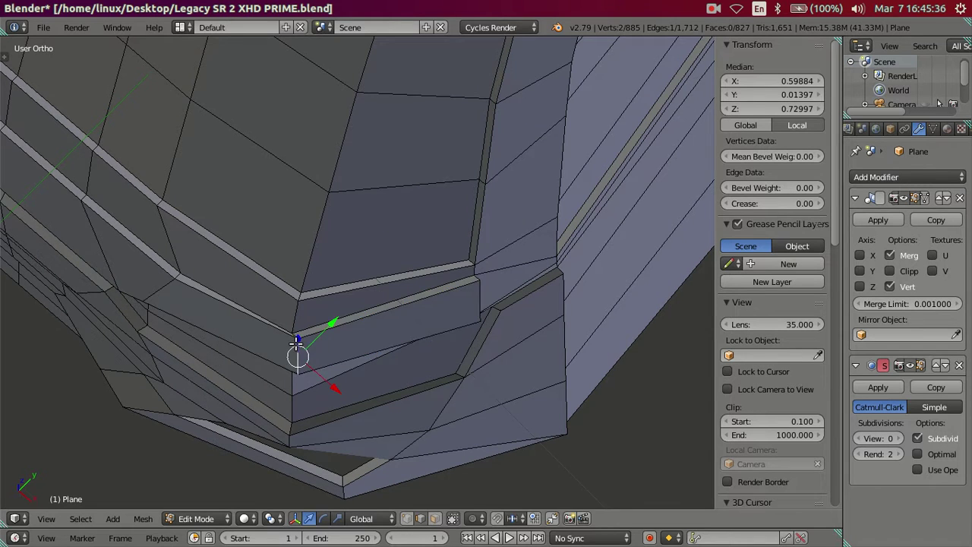
{"action": "middle_click_drag", "start_coordinate": [299, 348], "coordinate": [322, 346]}
{"action": "key", "text": "g"}
{"action": "key", "text": "y"}
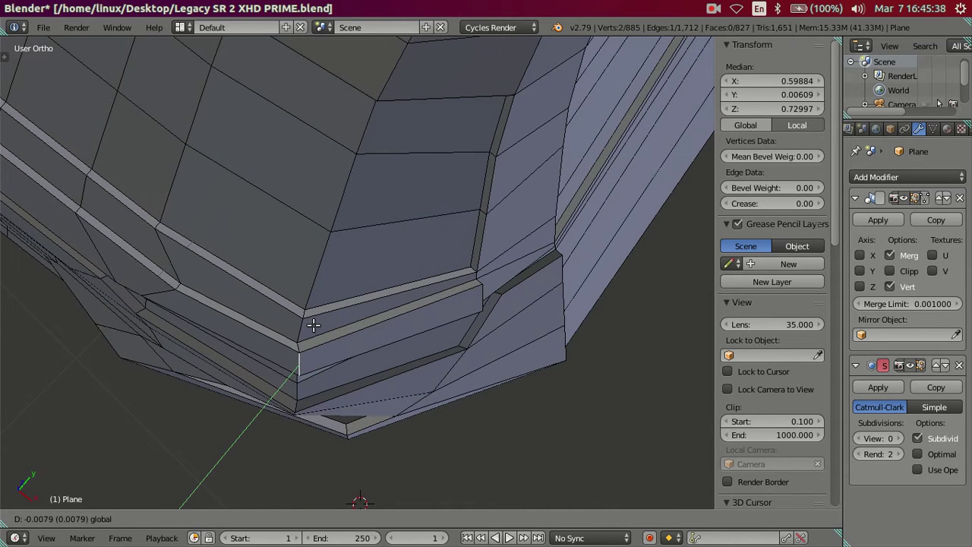
{"action": "key", "text": "minus"}
{"action": "type", "text": "0.005"}
{"action": "key", "text": "Return"}
{"action": "mouse_move", "coordinate": [310, 321]}
{"action": "middle_mouse_down"}
{"action": "mouse_move", "coordinate": [304, 358]}
{"action": "mouse_move", "coordinate": [374, 386]}
{"action": "middle_mouse_up"}
{"action": "left_click_drag", "start_coordinate": [370, 392], "coordinate": [366, 392]}
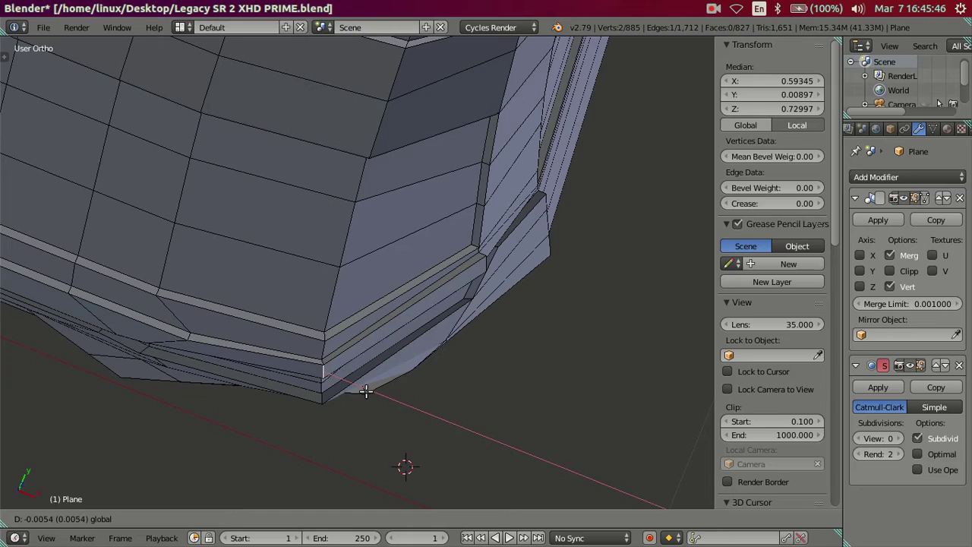
{"action": "left_click_drag", "start_coordinate": [365, 391], "coordinate": [365, 391]}
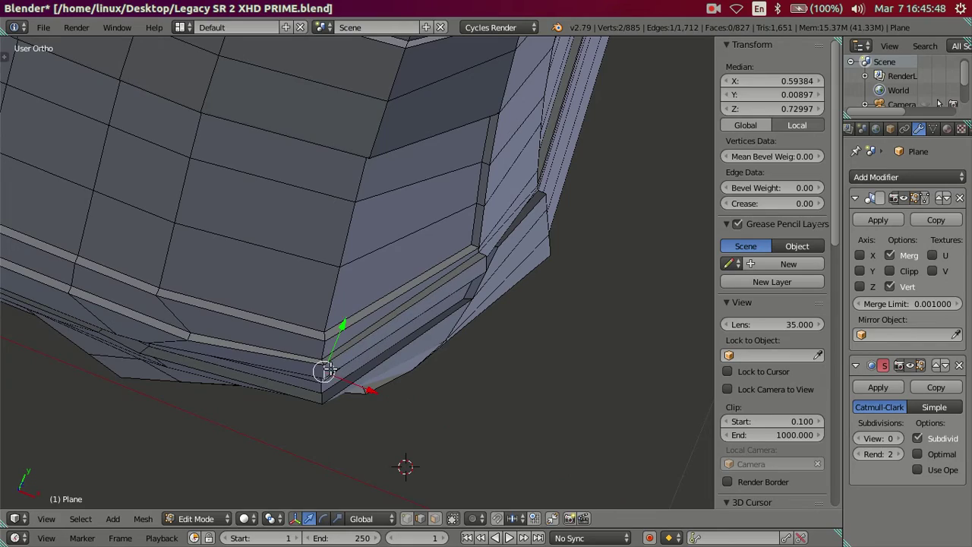
{"action": "middle_click_drag", "start_coordinate": [364, 391], "coordinate": [346, 365]}
{"action": "key", "text": "a"}
- Slide the corner vertex along Y to tuck the strip's edge in, at median Y 0.00397
{"action": "scroll", "coordinate": [346, 364], "scroll_direction": "up", "scroll_amount": 3}
{"action": "mouse_move", "coordinate": [373, 325]}
{"action": "middle_mouse_down"}
{"action": "mouse_move", "coordinate": [405, 293]}
{"action": "mouse_move", "coordinate": [321, 232]}
{"action": "middle_mouse_up"}
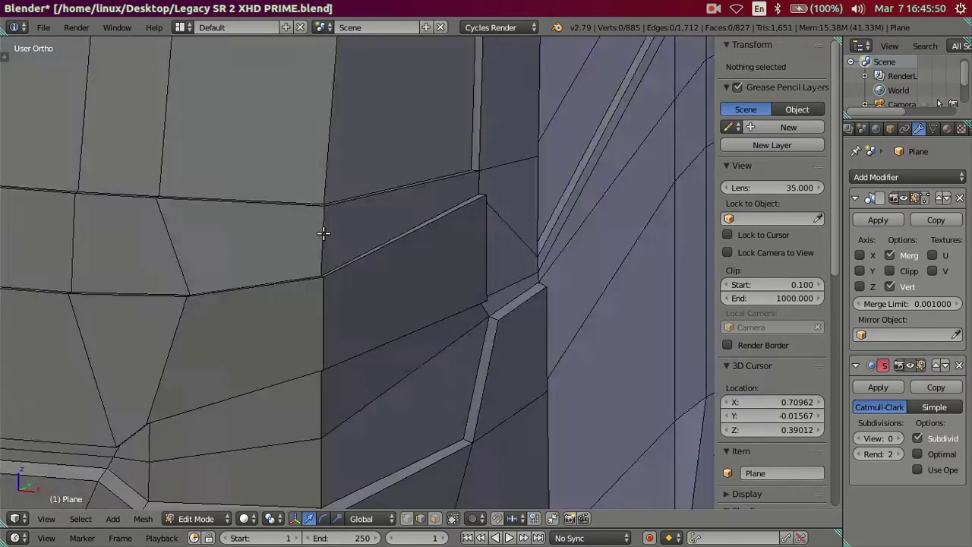
{"action": "scroll", "coordinate": [272, 234], "scroll_direction": "up", "scroll_amount": 2}
{"action": "scroll", "coordinate": [272, 234], "scroll_direction": "down", "scroll_amount": 2}
{"action": "middle_click_drag", "start_coordinate": [269, 296], "coordinate": [287, 357]}
{"action": "right_click", "coordinate": [287, 356]}
{"action": "left_click_drag", "start_coordinate": [326, 315], "coordinate": [328, 319]}
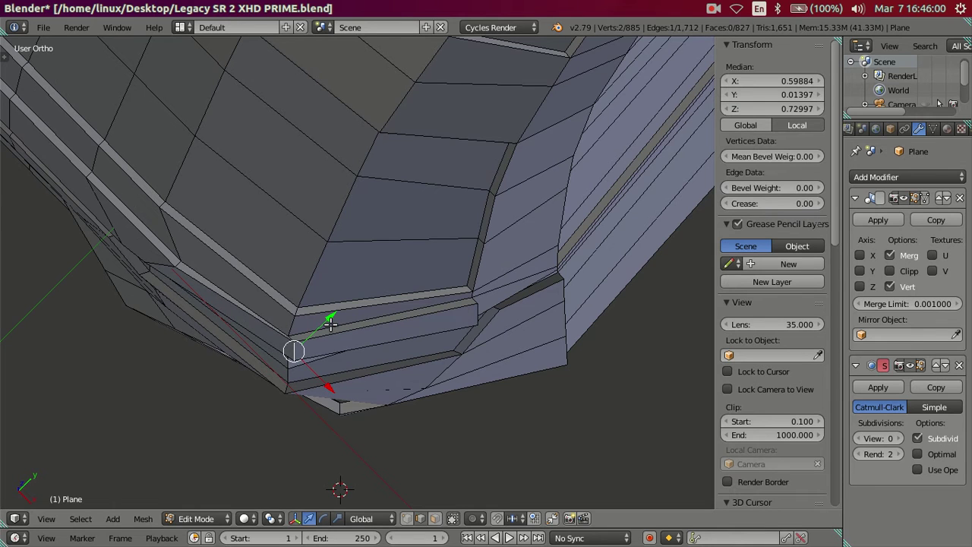
{"action": "left_click_drag", "start_coordinate": [331, 317], "coordinate": [317, 320]}
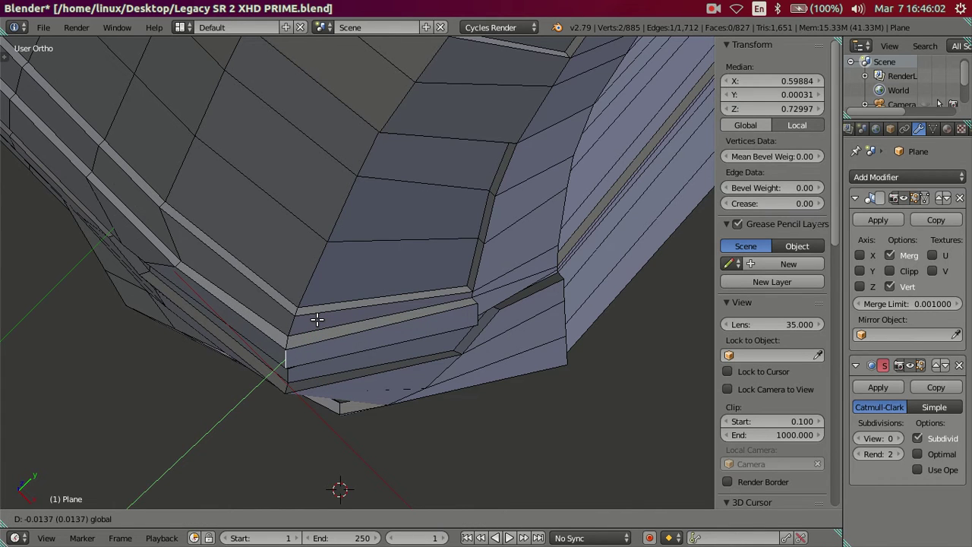
{"action": "key", "text": "equal"}
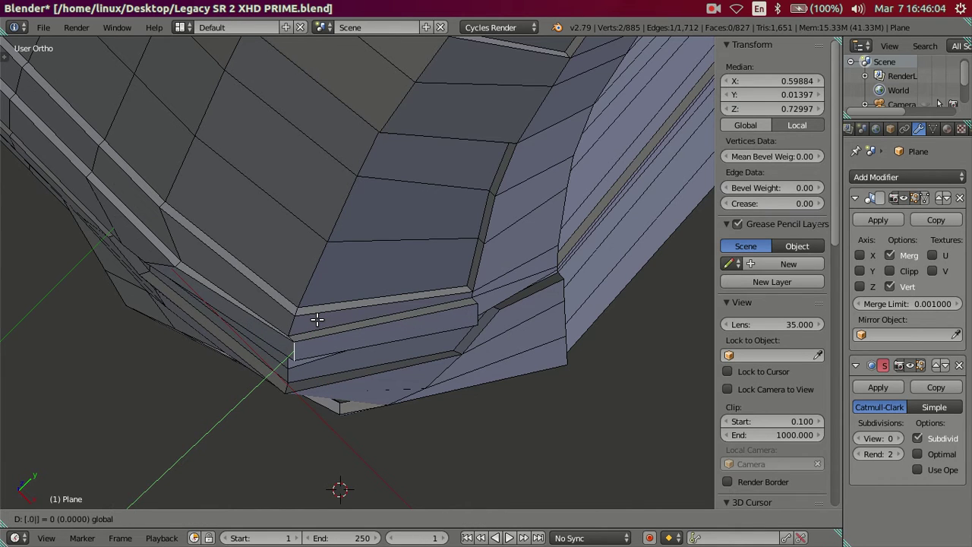
{"action": "key", "text": "Escape"}
{"action": "left_click_drag", "start_coordinate": [339, 320], "coordinate": [324, 316]}
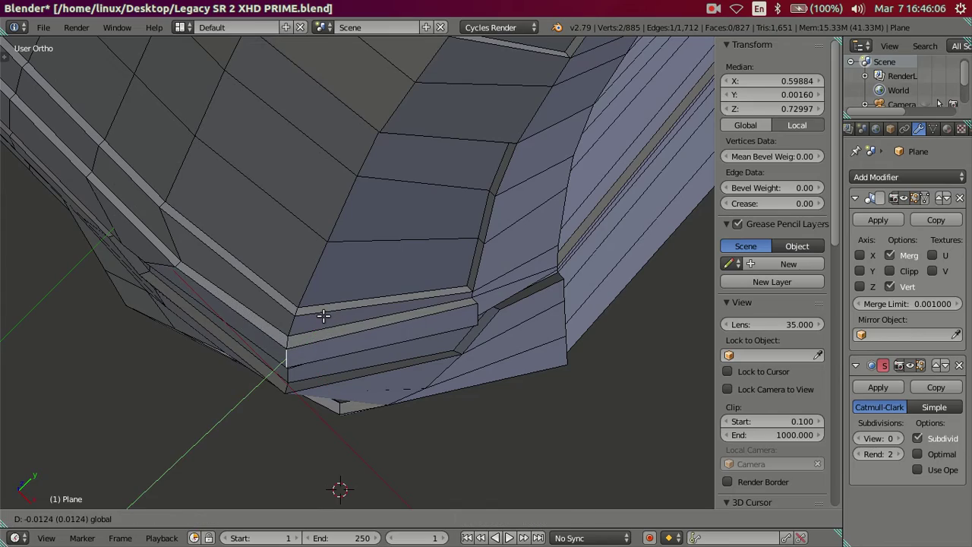
{"action": "key", "text": "minus"}
{"action": "key", "text": "Escape"}
{"action": "key", "text": "a"}
{"action": "mouse_move", "coordinate": [325, 293]}
{"action": "middle_mouse_down"}
{"action": "mouse_move", "coordinate": [347, 354]}
{"action": "mouse_move", "coordinate": [359, 226]}
{"action": "mouse_move", "coordinate": [321, 211]}
{"action": "mouse_move", "coordinate": [281, 232]}
{"action": "mouse_move", "coordinate": [243, 308]}
{"action": "mouse_move", "coordinate": [244, 376]}
{"action": "mouse_move", "coordinate": [271, 336]}
{"action": "mouse_move", "coordinate": [253, 228]}
{"action": "mouse_move", "coordinate": [239, 244]}
{"action": "mouse_move", "coordinate": [394, 283]}
{"action": "mouse_move", "coordinate": [385, 264]}
{"action": "middle_mouse_up"}
{"action": "scroll", "coordinate": [385, 264], "scroll_direction": "down", "scroll_amount": 1}
{"action": "scroll", "coordinate": [378, 265], "scroll_direction": "down", "scroll_amount": 3}
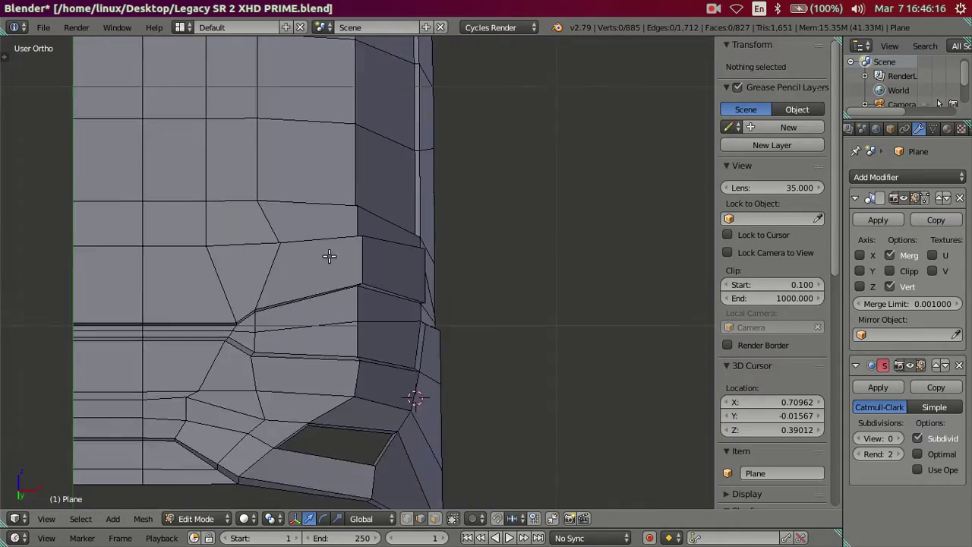
{"action": "scroll", "coordinate": [329, 256], "scroll_direction": "down", "scroll_amount": 5}
{"action": "scroll", "coordinate": [315, 247], "scroll_direction": "down", "scroll_amount": 2}
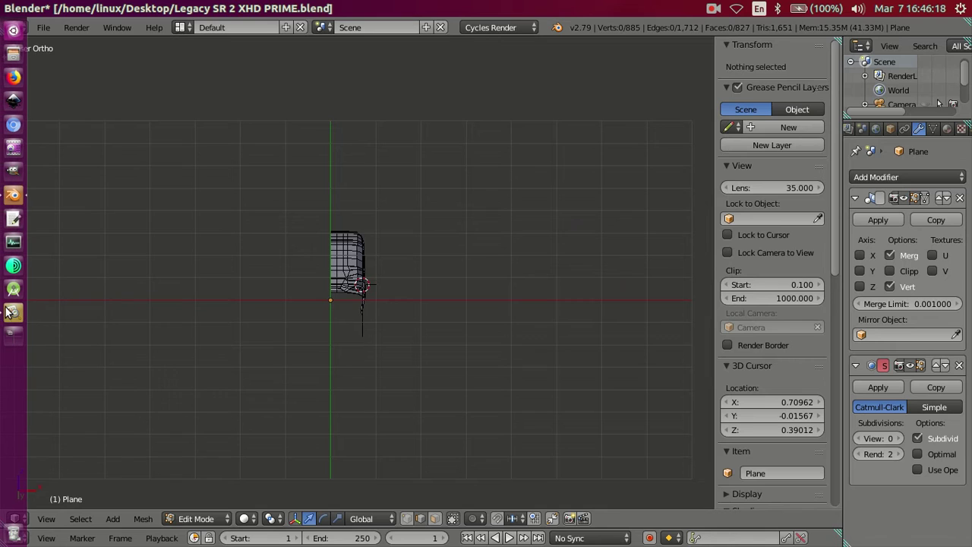
{"action": "left_click", "coordinate": [13, 313]}
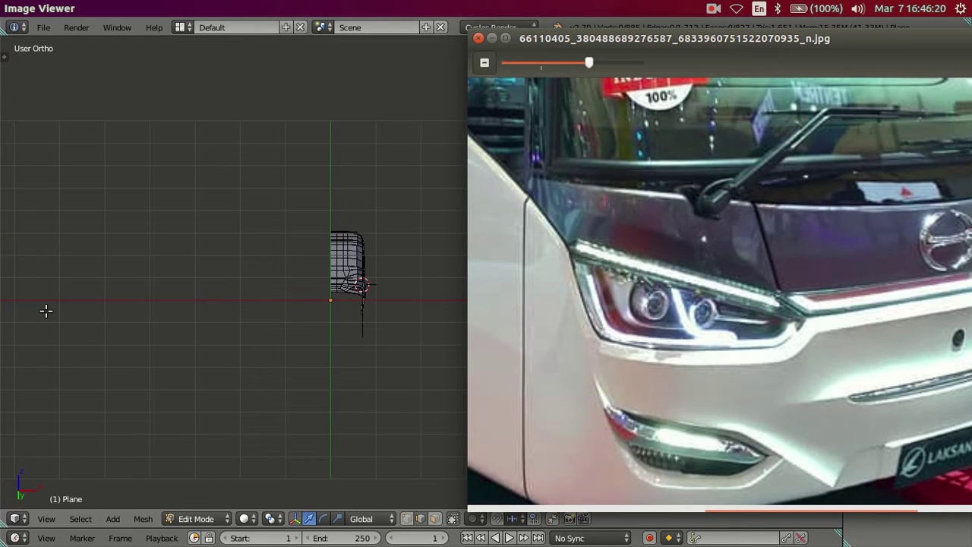
{"action": "scroll", "coordinate": [403, 311], "scroll_direction": "up", "scroll_amount": 2}
{"action": "scroll", "coordinate": [393, 308], "scroll_direction": "up", "scroll_amount": 3}
{"action": "scroll", "coordinate": [379, 311], "scroll_direction": "up", "scroll_amount": 2}
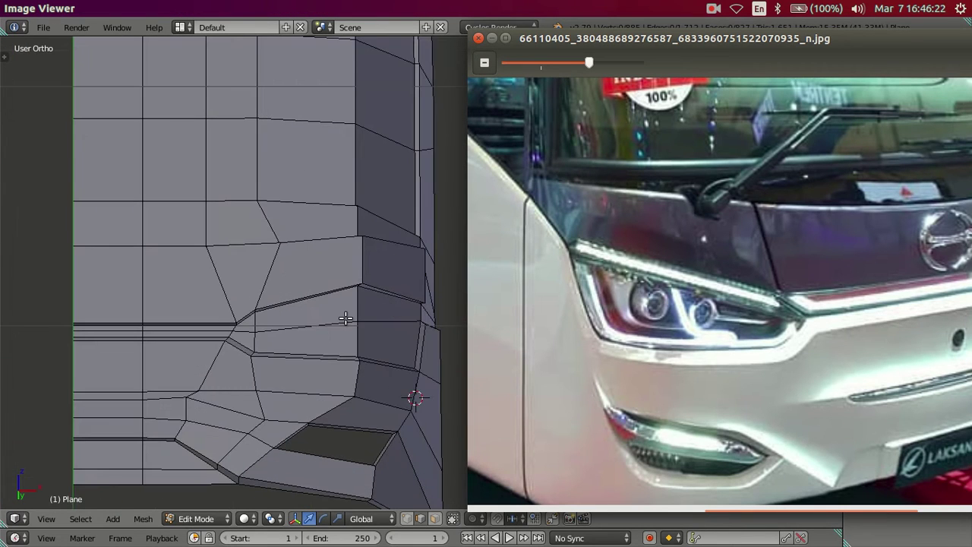
{"action": "scroll", "coordinate": [344, 319], "scroll_direction": "up", "scroll_amount": 2}
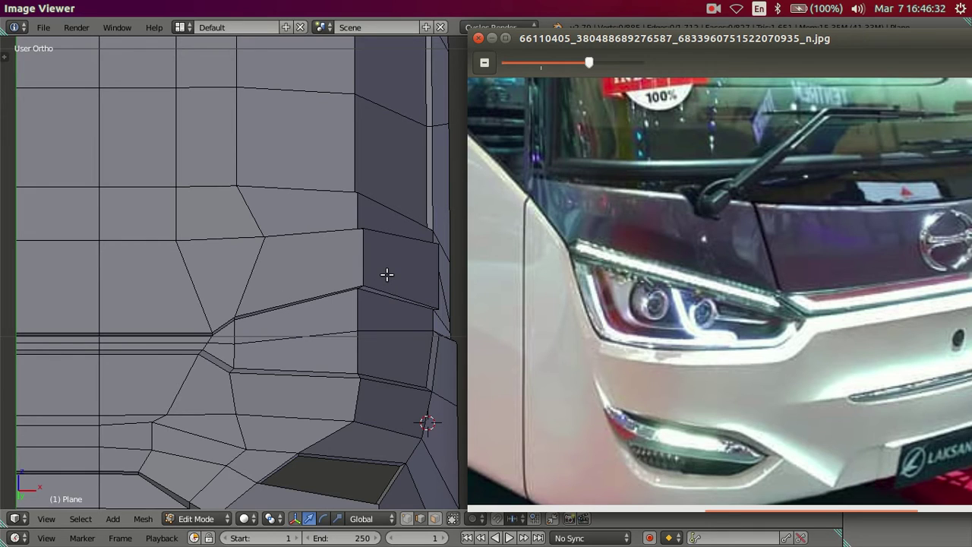
{"action": "mouse_move", "coordinate": [387, 274]}
{"action": "middle_mouse_down"}
{"action": "mouse_move", "coordinate": [281, 299]}
{"action": "mouse_move", "coordinate": [375, 263]}
{"action": "middle_mouse_up"}
{"action": "scroll", "coordinate": [375, 263], "scroll_direction": "up", "scroll_amount": 3}
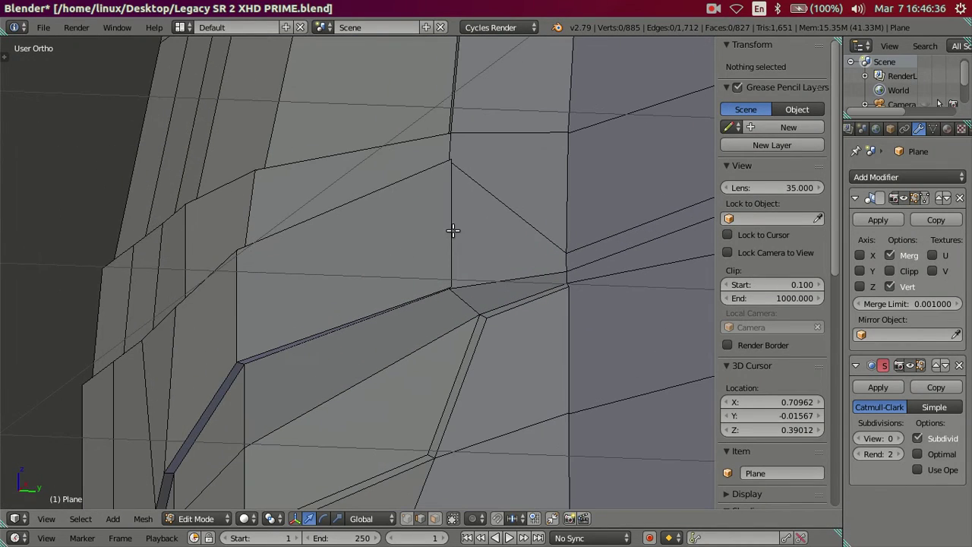
- Add a centred loop cut across the faces at the headlight opening
{"action": "key", "text": "ctrl+r"}
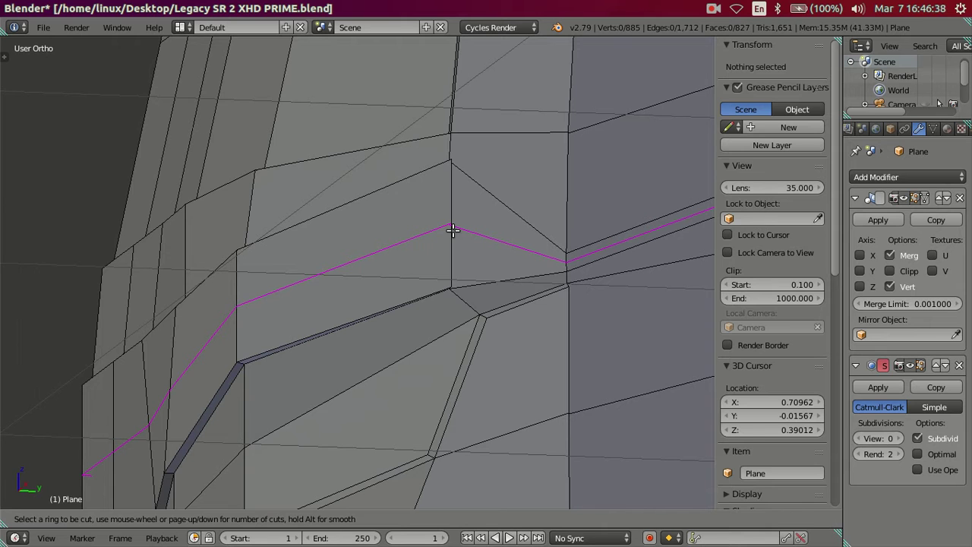
{"action": "left_click", "coordinate": [452, 230]}
{"action": "right_click", "coordinate": [451, 231]}
{"action": "mouse_move", "coordinate": [451, 233]}
{"action": "middle_mouse_down"}
{"action": "mouse_move", "coordinate": [397, 271]}
{"action": "mouse_move", "coordinate": [386, 267]}
{"action": "mouse_move", "coordinate": [317, 306]}
{"action": "middle_mouse_up"}
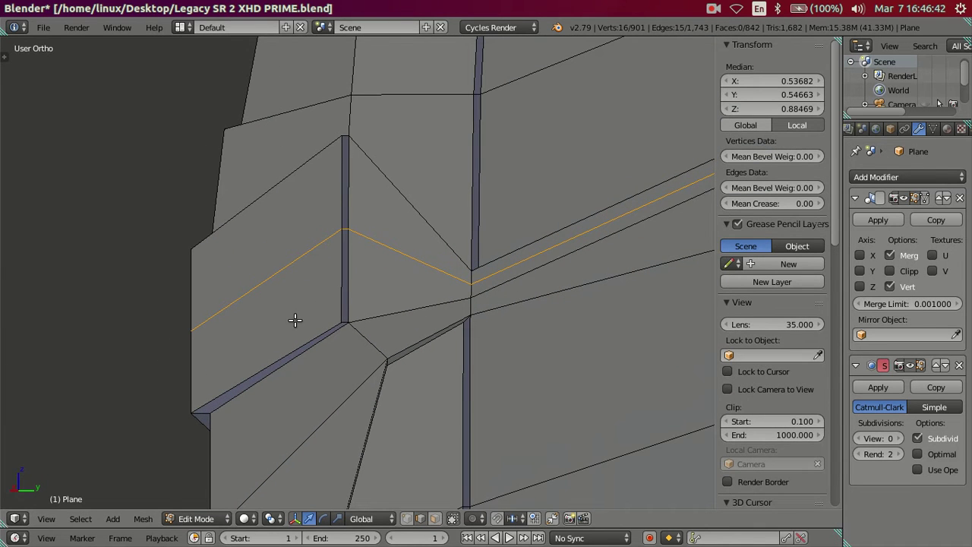
- Merge the doubled vertices of the first vertical chamfer edge into one with Alt+M
{"action": "right_click", "coordinate": [276, 273]}
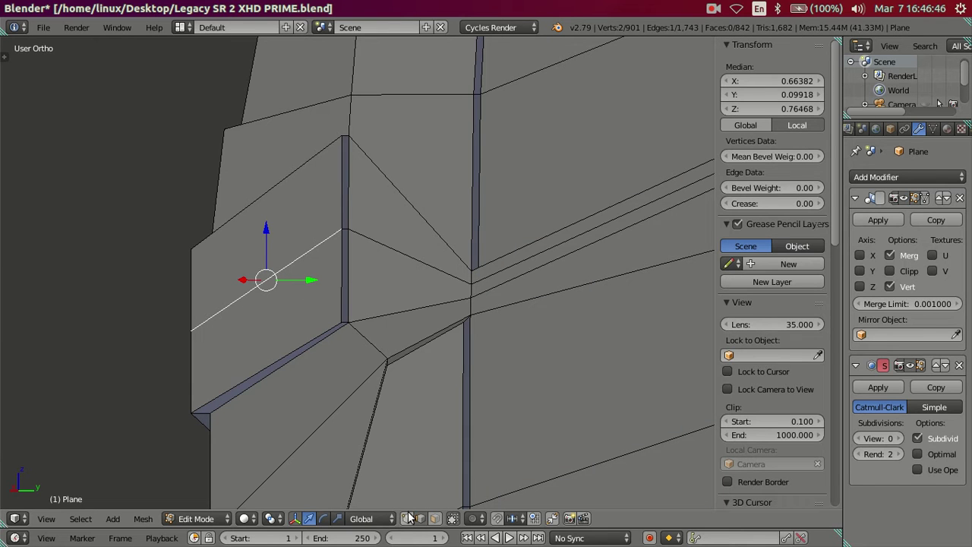
{"action": "scroll", "coordinate": [323, 342], "scroll_direction": "up", "scroll_amount": 1}
{"action": "scroll", "coordinate": [323, 342], "scroll_direction": "up", "scroll_amount": 2}
{"action": "right_click", "coordinate": [328, 356]}
{"action": "right_click", "coordinate": [312, 199], "text": "shift"}
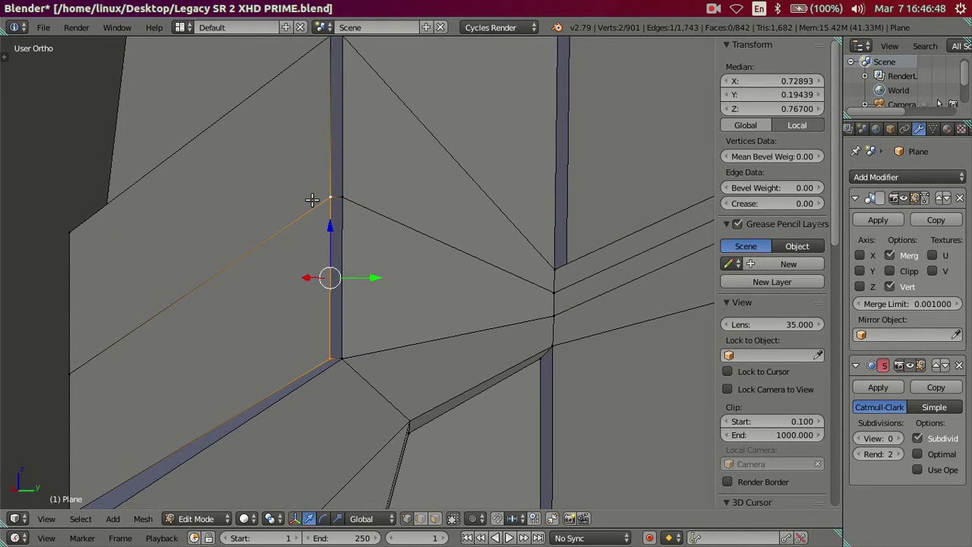
{"action": "key", "text": "alt+m"}
{"action": "left_click", "coordinate": [313, 201]}
{"action": "key", "text": "a"}
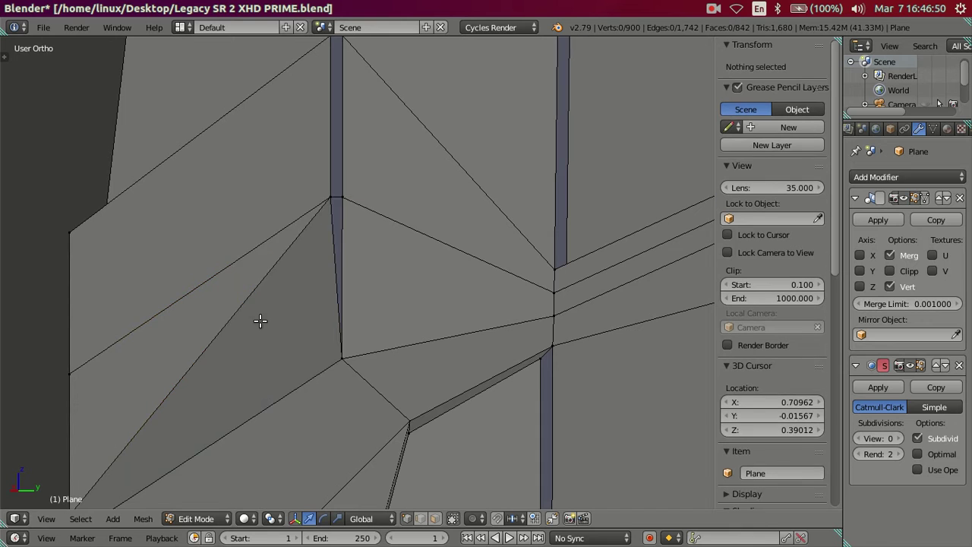
- Merge the next corner edge's two vertices at the last selected vertex
{"action": "scroll", "coordinate": [403, 305], "scroll_direction": "up", "scroll_amount": 3}
{"action": "middle_click_drag", "start_coordinate": [402, 305], "coordinate": [434, 312]}
{"action": "right_click", "coordinate": [331, 433]}
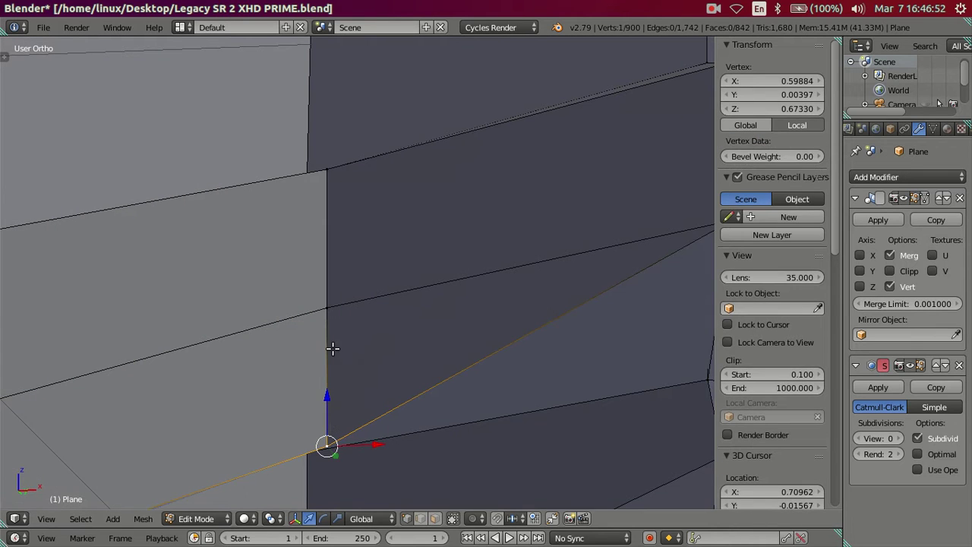
{"action": "right_click", "coordinate": [336, 311], "text": "shift"}
{"action": "key", "text": "alt+m"}
{"action": "left_click", "coordinate": [340, 314]}
{"action": "scroll", "coordinate": [339, 314], "scroll_direction": "down", "scroll_amount": 2}
{"action": "key", "text": "a"}
- Dissolve the redundant edge loop beside the headlight opening
{"action": "right_click", "coordinate": [217, 323], "text": "alt"}
{"action": "key", "text": "x"}
{"action": "left_click", "coordinate": [392, 314]}
{"action": "mouse_move", "coordinate": [417, 322]}
{"action": "middle_mouse_down"}
{"action": "mouse_move", "coordinate": [436, 325]}
{"action": "mouse_move", "coordinate": [569, 261]}
{"action": "middle_mouse_up"}
{"action": "right_click", "coordinate": [573, 258], "text": "alt"}
{"action": "key", "text": "x"}
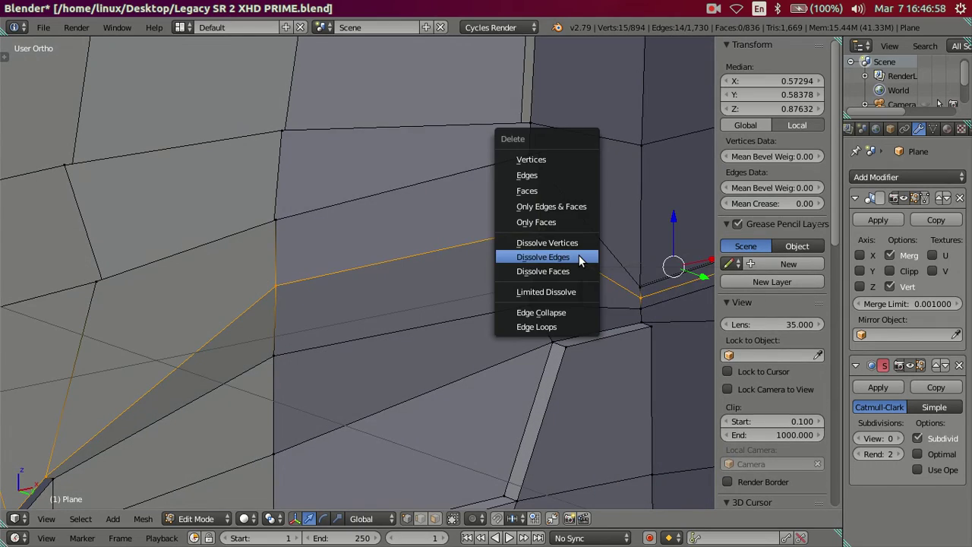
{"action": "key", "text": "a"}
- Select the edge loop around the opening, including its corner vertex
{"action": "scroll", "coordinate": [288, 327], "scroll_direction": "up", "scroll_amount": 1}
{"action": "scroll", "coordinate": [265, 344], "scroll_direction": "up", "scroll_amount": 1}
{"action": "scroll", "coordinate": [325, 315], "scroll_direction": "down", "scroll_amount": 2}
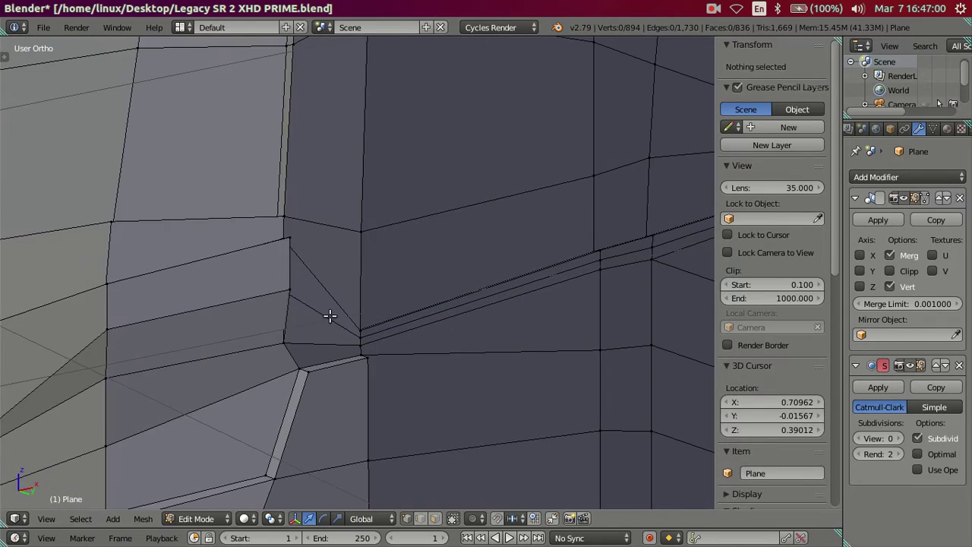
{"action": "right_click", "coordinate": [325, 315], "text": "alt"}
{"action": "scroll", "coordinate": [322, 319], "scroll_direction": "down", "scroll_amount": 1}
{"action": "scroll", "coordinate": [326, 319], "scroll_direction": "down", "scroll_amount": 1}
{"action": "scroll", "coordinate": [344, 307], "scroll_direction": "up", "scroll_amount": 2}
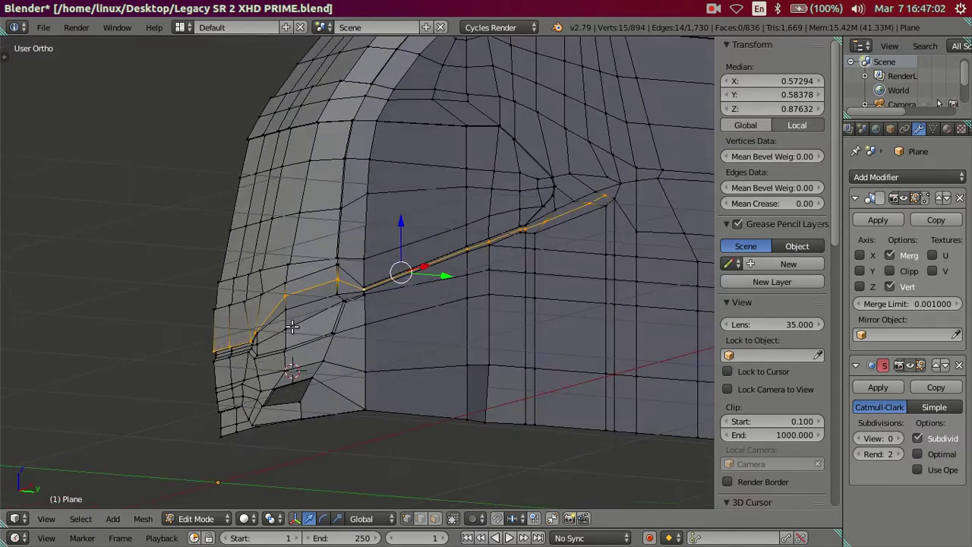
{"action": "scroll", "coordinate": [225, 354], "scroll_direction": "up", "scroll_amount": 2}
{"action": "scroll", "coordinate": [311, 321], "scroll_direction": "up", "scroll_amount": 3}
{"action": "scroll", "coordinate": [308, 321], "scroll_direction": "up", "scroll_amount": 2}
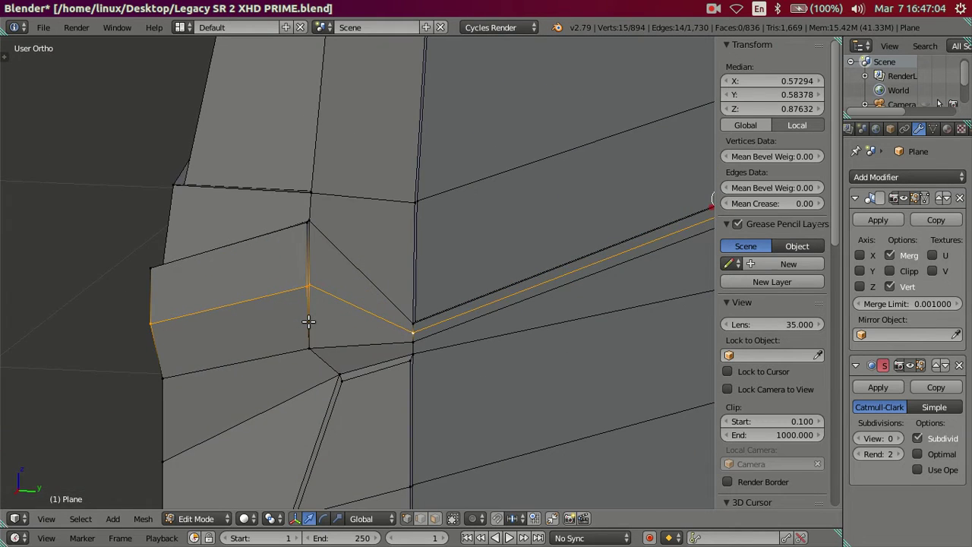
{"action": "scroll", "coordinate": [309, 321], "scroll_direction": "up", "scroll_amount": 5}
{"action": "right_click", "coordinate": [197, 309], "text": "shift"}
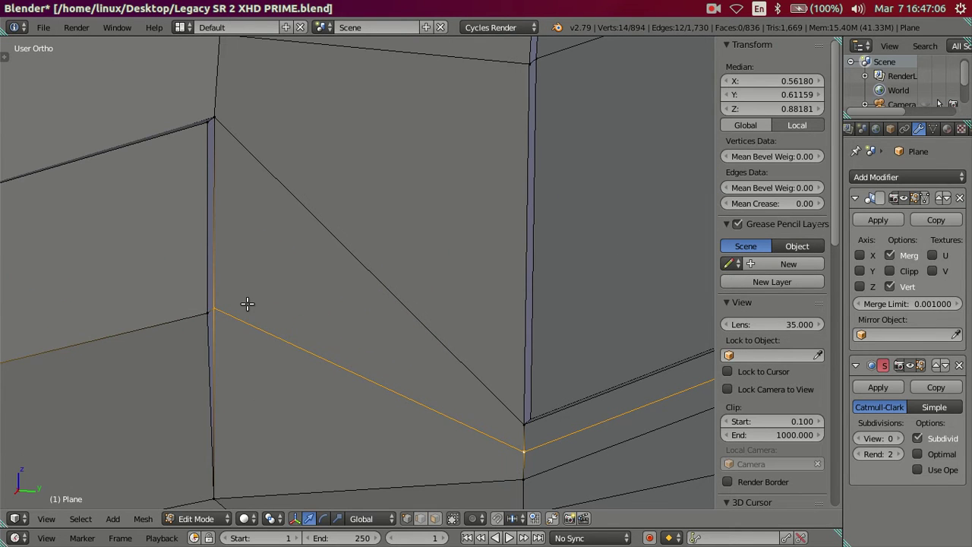
{"action": "scroll", "coordinate": [275, 310], "scroll_direction": "down", "scroll_amount": 5}
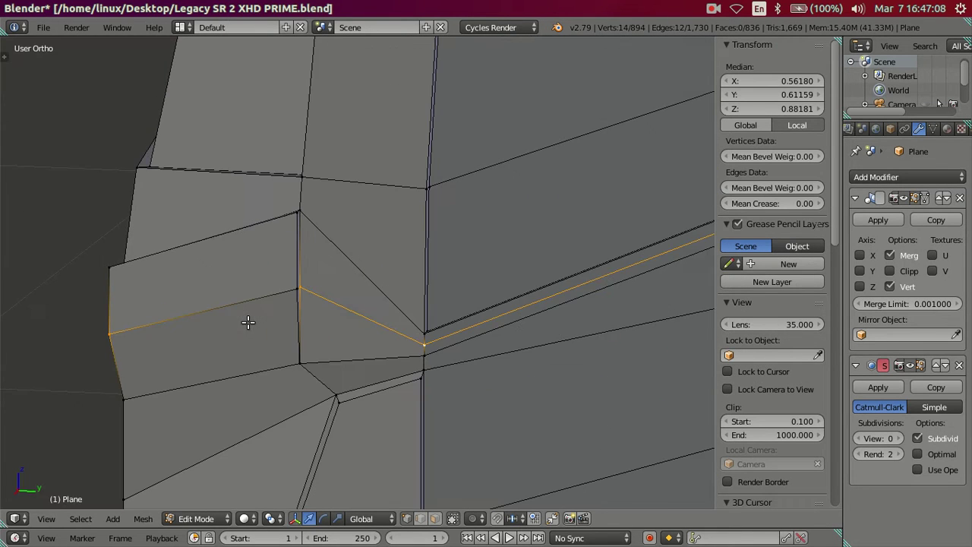
{"action": "scroll", "coordinate": [270, 311], "scroll_direction": "up", "scroll_amount": 5}
{"action": "right_click", "coordinate": [202, 311], "text": "shift"}
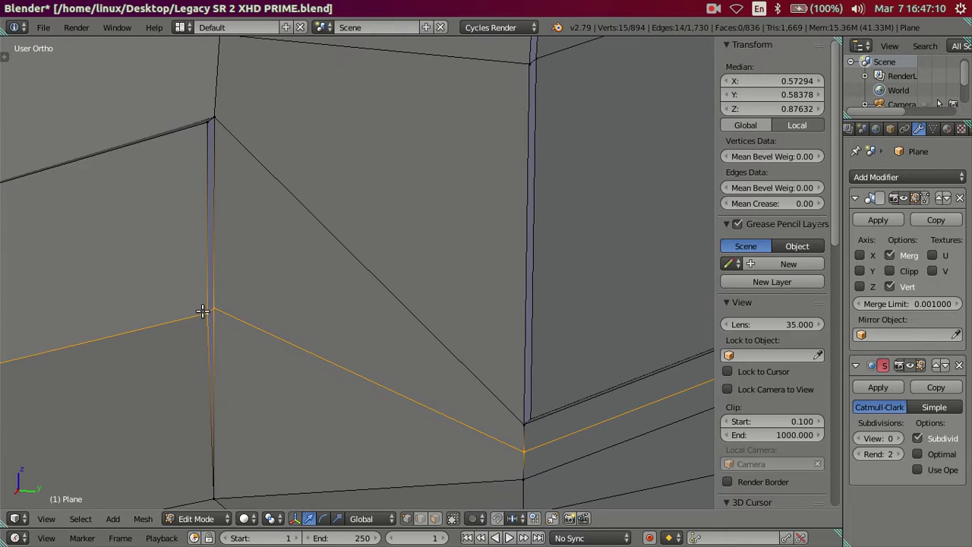
{"action": "scroll", "coordinate": [167, 332], "scroll_direction": "down", "scroll_amount": 5}
{"action": "mouse_move", "coordinate": [114, 328]}
{"action": "middle_mouse_down"}
{"action": "mouse_move", "coordinate": [215, 341]}
{"action": "mouse_move", "coordinate": [145, 371]}
{"action": "mouse_move", "coordinate": [413, 241]}
{"action": "mouse_move", "coordinate": [282, 286]}
{"action": "middle_mouse_up"}
- In wireframe, deselect the three lower-left vertices, then dissolve the selected edges
{"action": "key", "text": "z"}
{"action": "key", "text": "ctrl+z"}
{"action": "right_click", "coordinate": [361, 273], "text": "shift"}
{"action": "right_click", "coordinate": [313, 268], "text": "shift"}
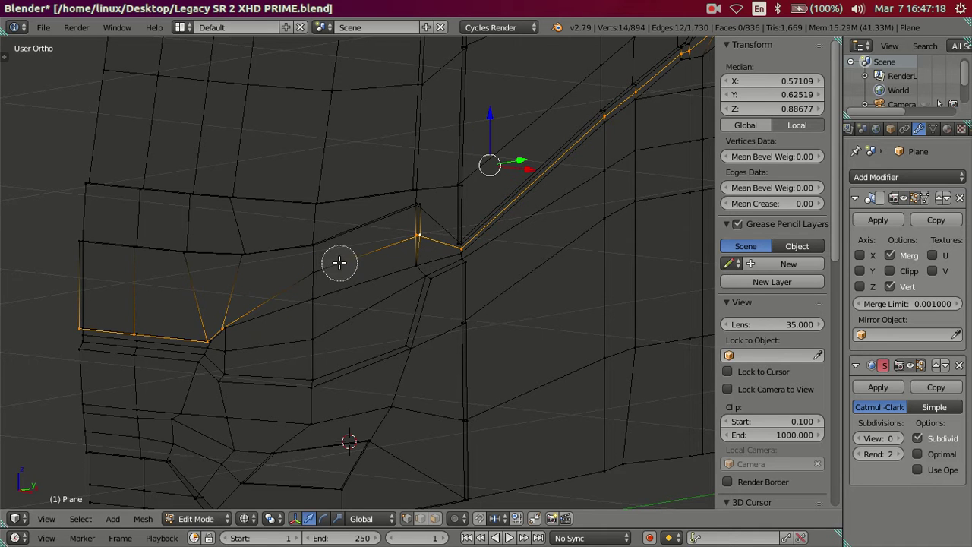
{"action": "scroll", "coordinate": [143, 362], "scroll_direction": "down", "scroll_amount": 4}
{"action": "mouse_move", "coordinate": [144, 362]}
{"action": "middle_mouse_down"}
{"action": "mouse_move", "coordinate": [132, 331]}
{"action": "mouse_move", "coordinate": [97, 321]}
{"action": "middle_mouse_up"}
{"action": "key", "text": "Escape"}
{"action": "key", "text": "z"}
{"action": "key", "text": "x"}
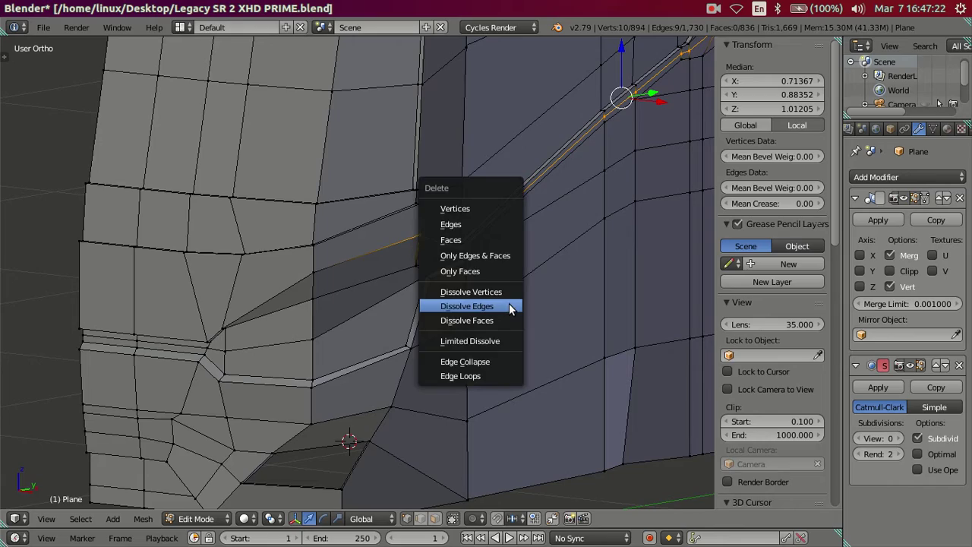
{"action": "left_click", "coordinate": [511, 307]}
{"action": "scroll", "coordinate": [380, 243], "scroll_direction": "up", "scroll_amount": 3}
{"action": "scroll", "coordinate": [350, 243], "scroll_direction": "up", "scroll_amount": 2}
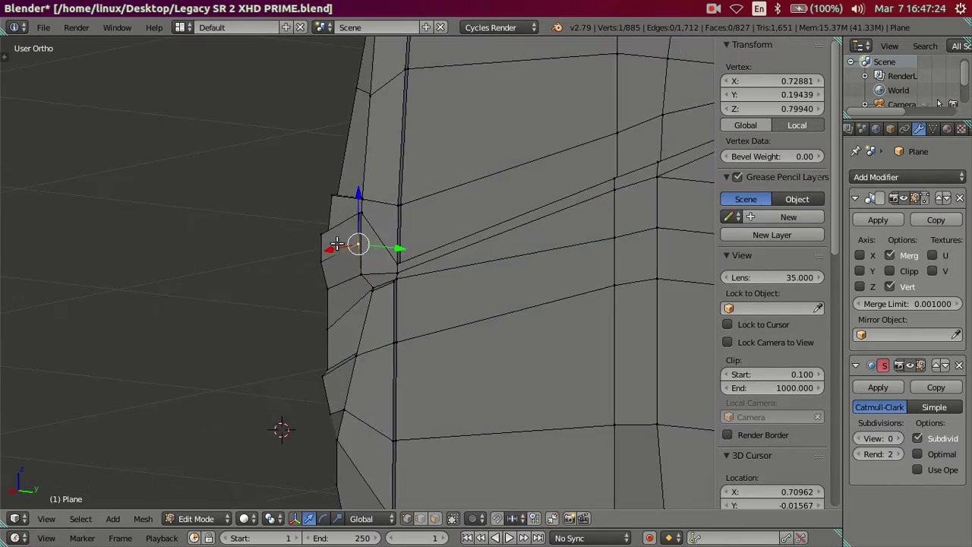
{"action": "key", "text": "a"}
{"action": "mouse_move", "coordinate": [342, 243]}
{"action": "middle_mouse_down"}
{"action": "mouse_move", "coordinate": [291, 254]}
{"action": "mouse_move", "coordinate": [425, 238]}
{"action": "mouse_move", "coordinate": [476, 301]}
{"action": "mouse_move", "coordinate": [458, 353]}
{"action": "middle_mouse_up"}
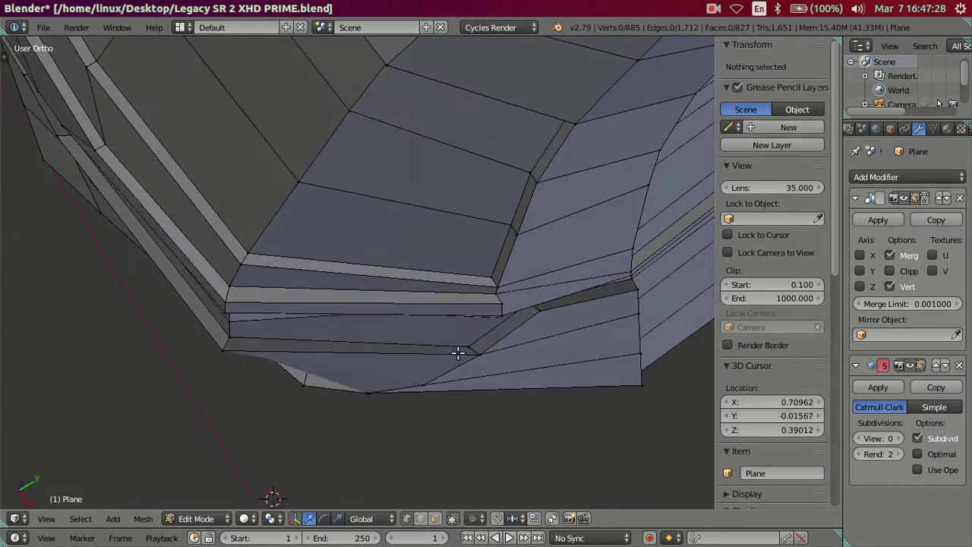
- Nudge the edge at the opening's corner slightly along X in a few small moves
{"action": "right_click", "coordinate": [496, 304]}
{"action": "key", "text": "g"}
{"action": "key", "text": "x"}
{"action": "left_click", "coordinate": [451, 309]}
{"action": "mouse_move", "coordinate": [451, 310]}
{"action": "middle_mouse_down"}
{"action": "mouse_move", "coordinate": [481, 197]}
{"action": "mouse_move", "coordinate": [473, 147]}
{"action": "mouse_move", "coordinate": [379, 217]}
{"action": "mouse_move", "coordinate": [425, 307]}
{"action": "mouse_move", "coordinate": [512, 337]}
{"action": "middle_mouse_up"}
{"action": "key", "text": "g"}
{"action": "key", "text": "y"}
{"action": "left_click", "coordinate": [516, 325]}
{"action": "key", "text": "g"}
{"action": "key", "text": "x"}
{"action": "left_click", "coordinate": [484, 377]}
- Check the front corner's shape in Object Mode, then return to Edit Mode
{"action": "middle_click_drag", "start_coordinate": [440, 375], "coordinate": [347, 266]}
{"action": "scroll", "coordinate": [350, 265], "scroll_direction": "up", "scroll_amount": 2}
{"action": "key", "text": "Tab"}
{"action": "mouse_move", "coordinate": [353, 318]}
{"action": "middle_mouse_down"}
{"action": "mouse_move", "coordinate": [329, 243]}
{"action": "mouse_move", "coordinate": [463, 255]}
{"action": "mouse_move", "coordinate": [441, 245]}
{"action": "middle_mouse_up"}
{"action": "key", "text": "Tab"}
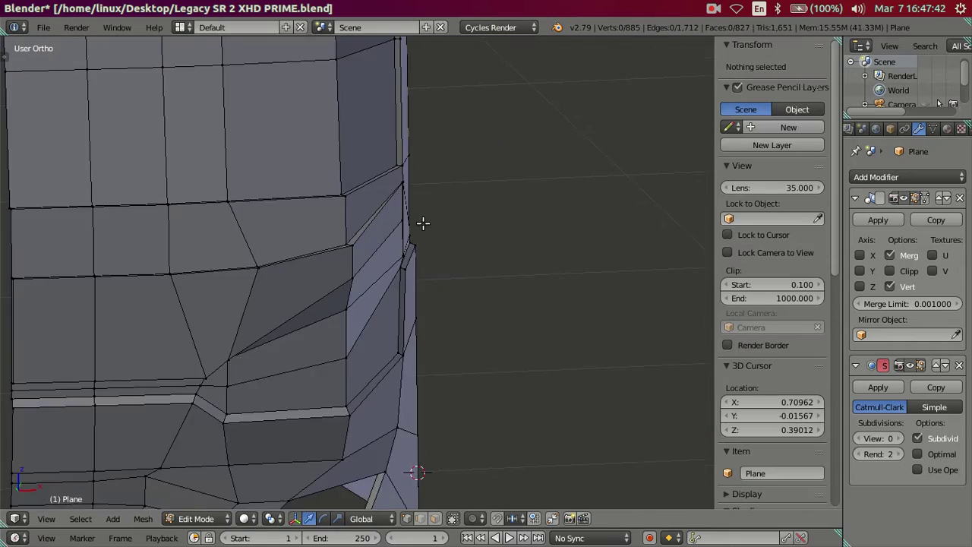
{"action": "mouse_move", "coordinate": [413, 182]}
{"action": "middle_mouse_down"}
{"action": "mouse_move", "coordinate": [373, 208]}
{"action": "mouse_move", "coordinate": [281, 225]}
{"action": "middle_mouse_up"}
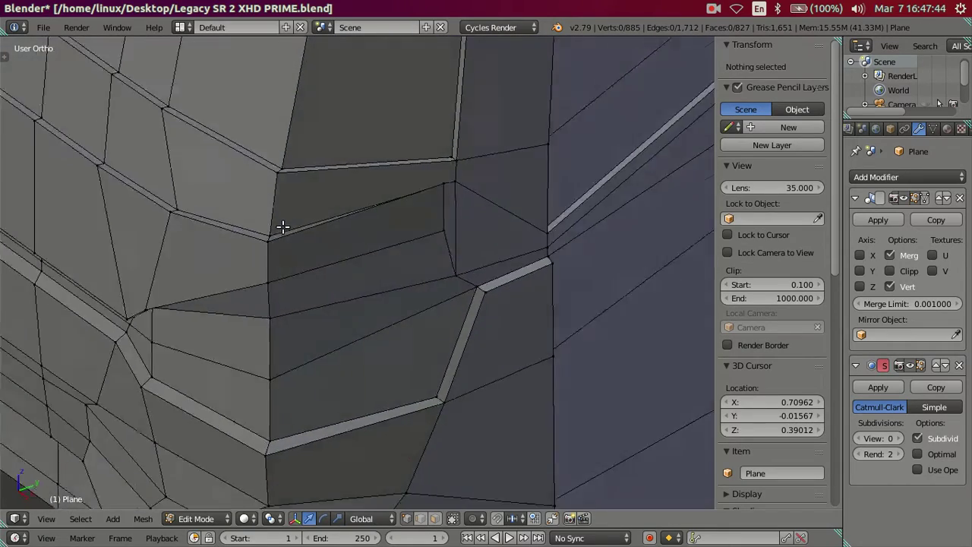
{"action": "scroll", "coordinate": [282, 226], "scroll_direction": "down", "scroll_amount": 2}
{"action": "scroll", "coordinate": [303, 223], "scroll_direction": "down", "scroll_amount": 3}
- Switch to front view and zoom across the reference images to compare the mesh front
{"action": "key", "text": "KP_1"}
{"action": "scroll", "coordinate": [481, 235], "scroll_direction": "down", "scroll_amount": 3}
{"action": "middle_click_drag", "start_coordinate": [500, 286], "coordinate": [344, 305], "text": "shift"}
{"action": "scroll", "coordinate": [343, 306], "scroll_direction": "up", "scroll_amount": 1}
{"action": "scroll", "coordinate": [344, 306], "scroll_direction": "up", "scroll_amount": 3}
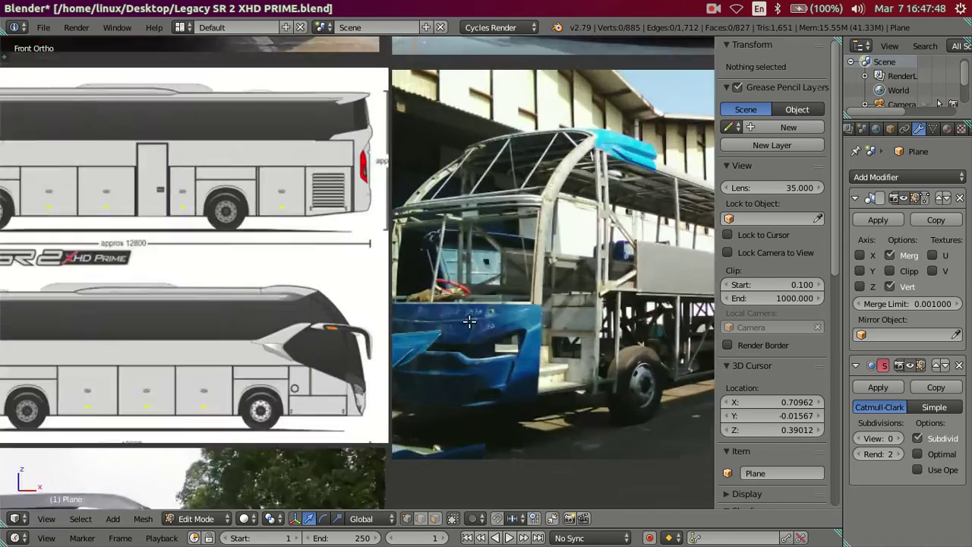
{"action": "scroll", "coordinate": [278, 293], "scroll_direction": "up", "scroll_amount": 3}
{"action": "scroll", "coordinate": [357, 365], "scroll_direction": "up", "scroll_amount": 3}
{"action": "scroll", "coordinate": [357, 365], "scroll_direction": "up", "scroll_amount": 4}
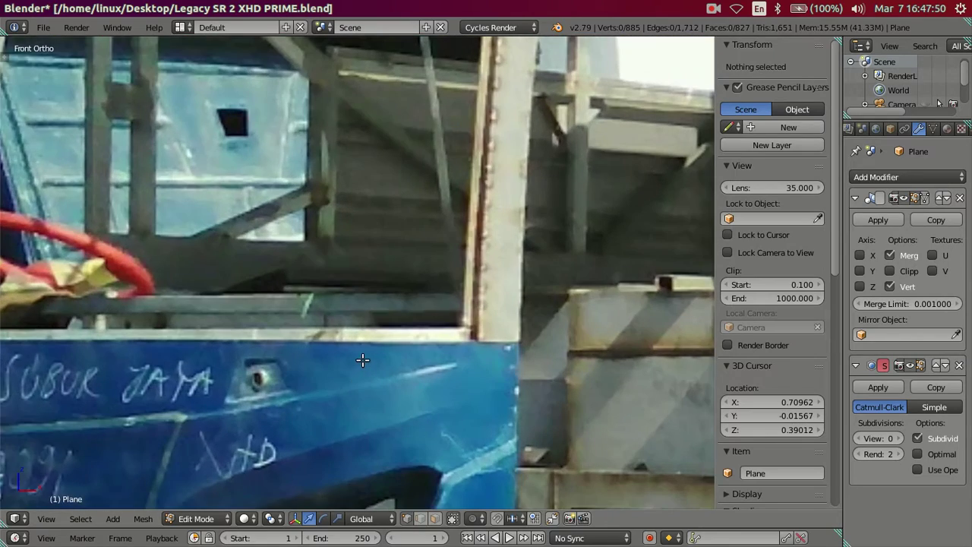
{"action": "scroll", "coordinate": [370, 348], "scroll_direction": "down", "scroll_amount": 4}
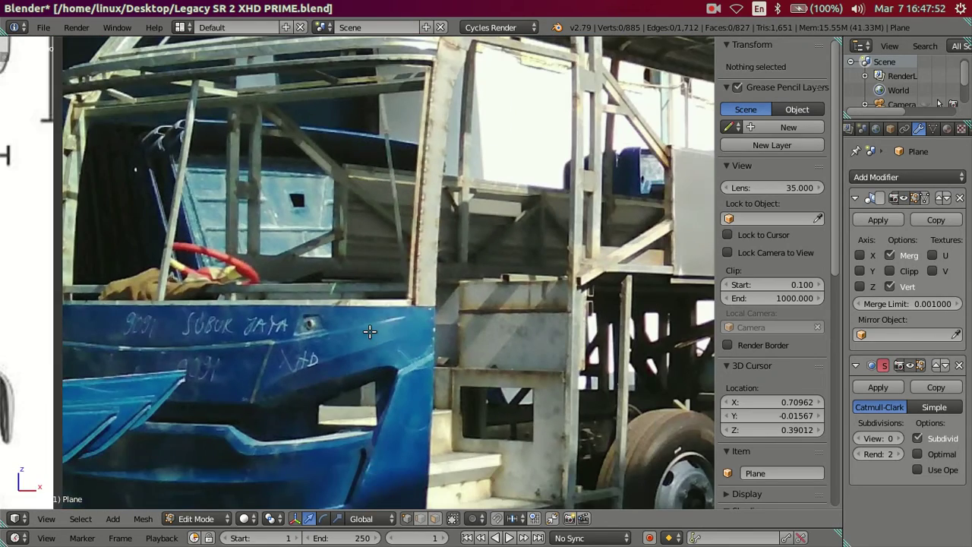
{"action": "scroll", "coordinate": [315, 310], "scroll_direction": "down", "scroll_amount": 5}
{"action": "scroll", "coordinate": [148, 298], "scroll_direction": "down", "scroll_amount": 3}
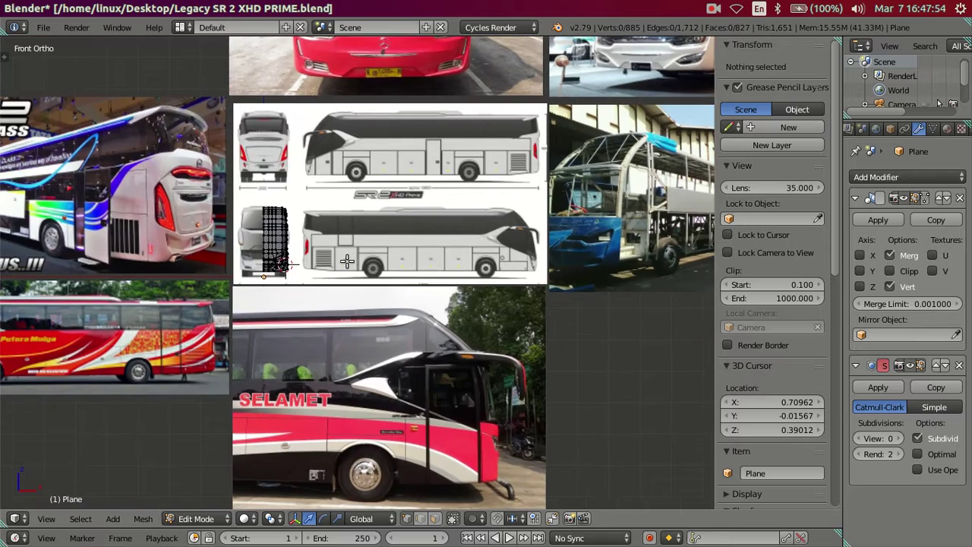
{"action": "scroll", "coordinate": [344, 262], "scroll_direction": "up", "scroll_amount": 6}
{"action": "scroll", "coordinate": [126, 220], "scroll_direction": "up", "scroll_amount": 1}
{"action": "scroll", "coordinate": [282, 245], "scroll_direction": "up", "scroll_amount": 2}
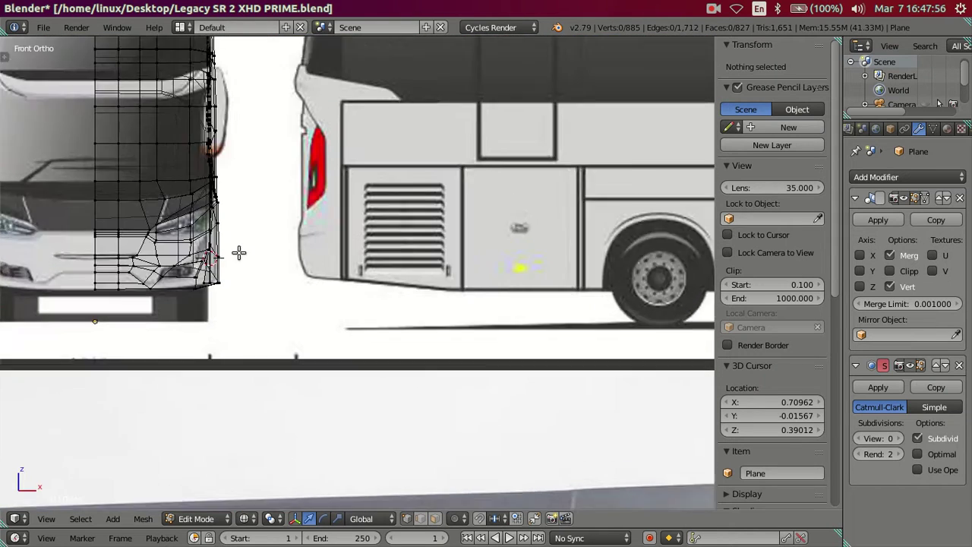
{"action": "scroll", "coordinate": [238, 251], "scroll_direction": "up", "scroll_amount": 2}
{"action": "scroll", "coordinate": [365, 277], "scroll_direction": "up", "scroll_amount": 2}
{"action": "scroll", "coordinate": [367, 273], "scroll_direction": "up", "scroll_amount": 3}
- Select the loop along the opening's lower edge and lower it slightly in front view
{"action": "scroll", "coordinate": [399, 278], "scroll_direction": "up", "scroll_amount": 2}
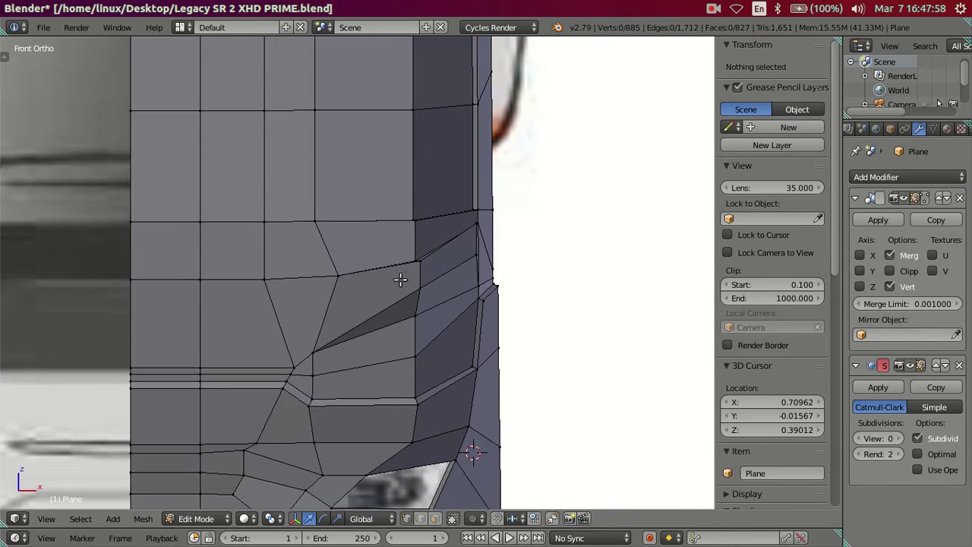
{"action": "scroll", "coordinate": [444, 253], "scroll_direction": "up", "scroll_amount": 2}
{"action": "right_click", "coordinate": [587, 220]}
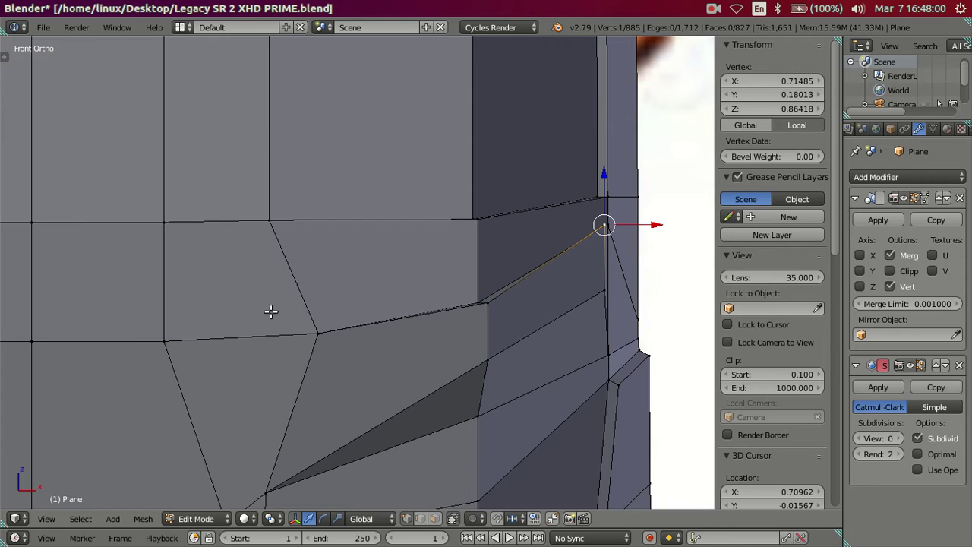
{"action": "key", "text": "KP_Decimal"}
{"action": "middle_click_drag", "start_coordinate": [173, 341], "coordinate": [154, 374]}
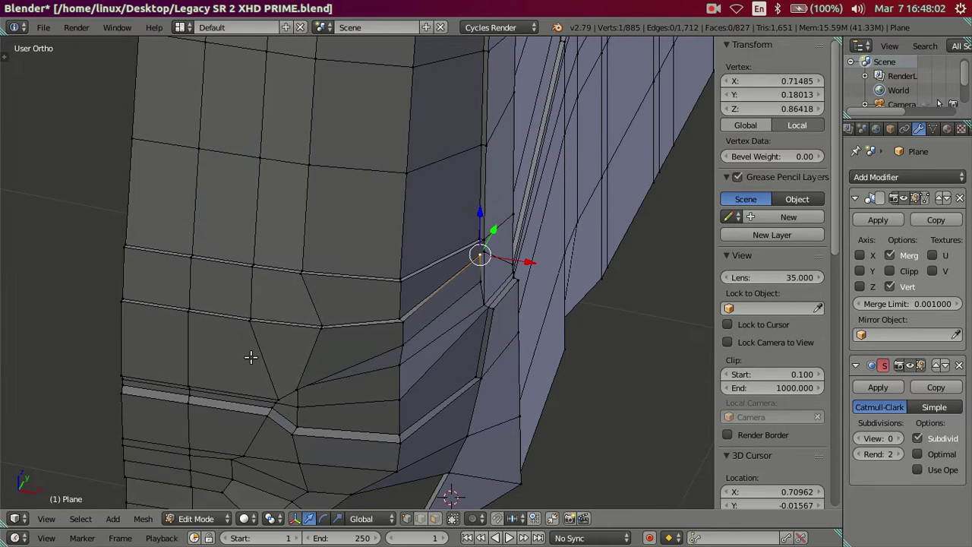
{"action": "right_click", "coordinate": [311, 331], "text": "alt"}
{"action": "key", "text": "KP_Decimal"}
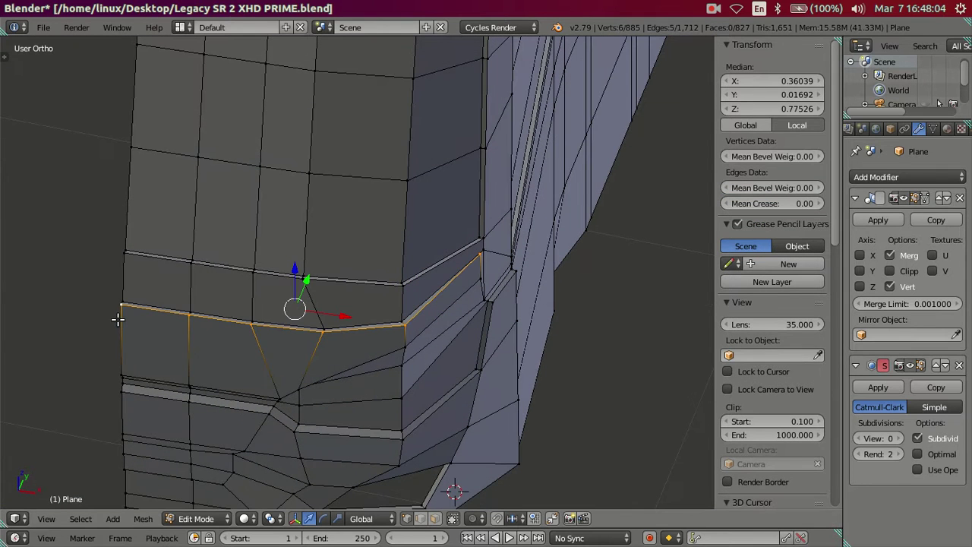
{"action": "key", "text": "KP_1"}
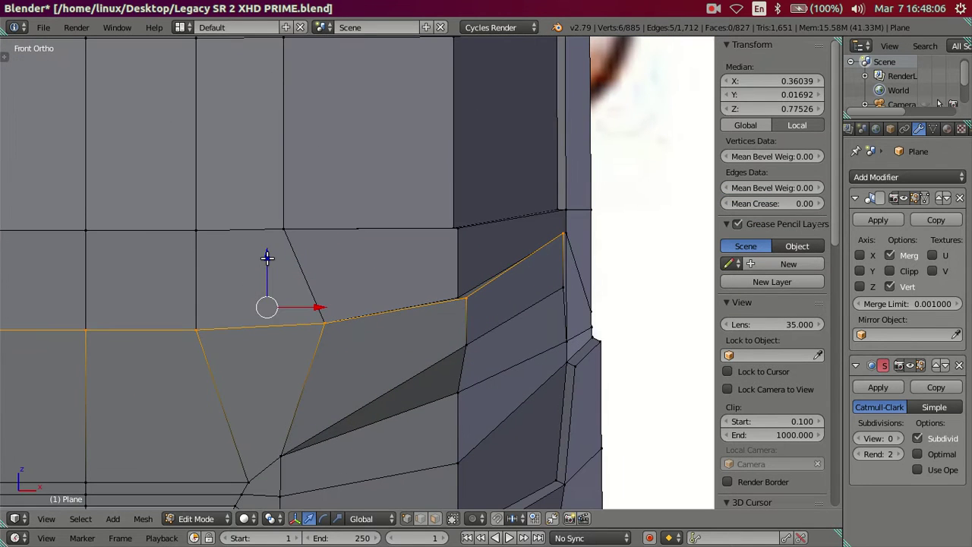
{"action": "left_click_drag", "start_coordinate": [266, 256], "coordinate": [275, 262]}
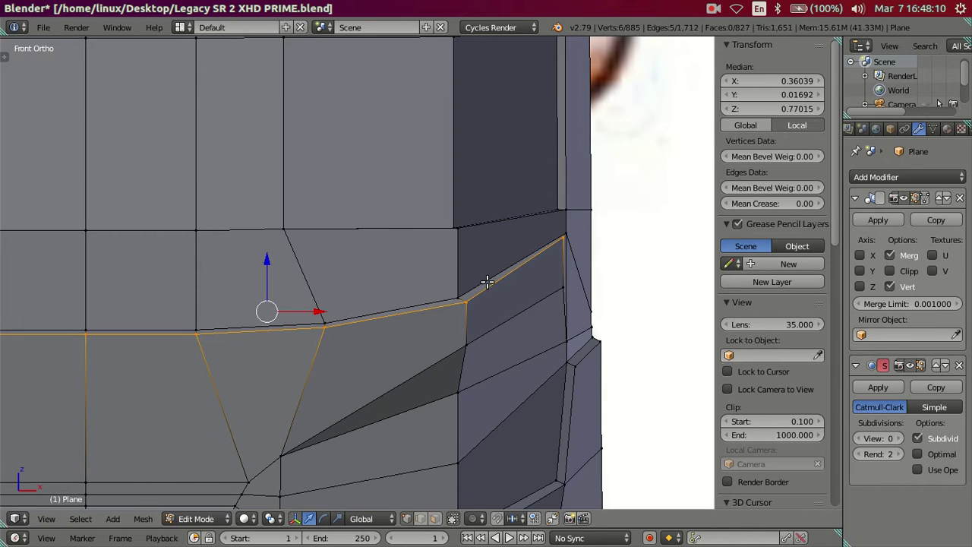
- Deselect two vertices and lower the remaining edges further to match the reference
{"action": "key", "text": "z"}
{"action": "key", "text": "c"}
{"action": "middle_click_drag", "start_coordinate": [503, 271], "coordinate": [542, 256]}
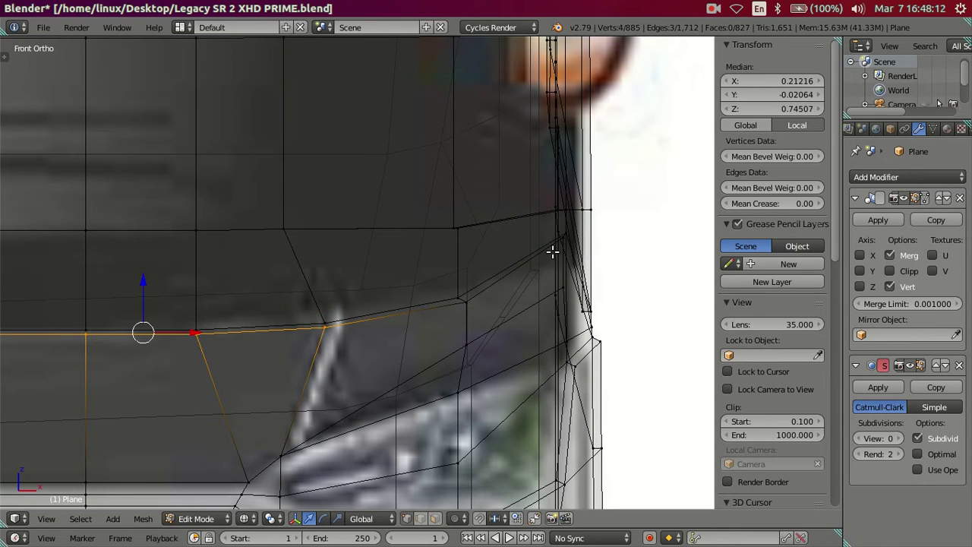
{"action": "key", "text": "z"}
{"action": "middle_click_drag", "start_coordinate": [238, 297], "coordinate": [384, 227], "text": "shift"}
{"action": "left_click_drag", "start_coordinate": [321, 202], "coordinate": [320, 207]}
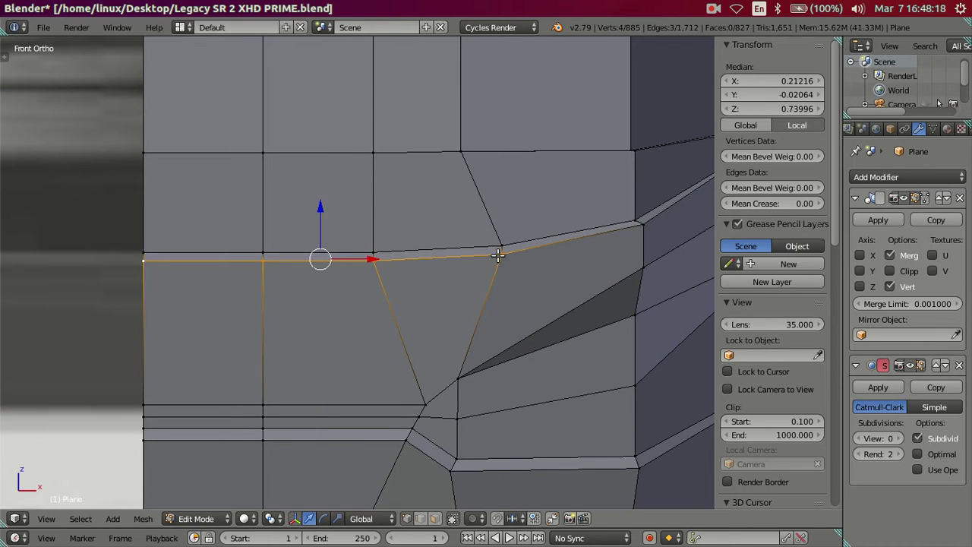
{"action": "right_click", "coordinate": [645, 225], "text": "shift"}
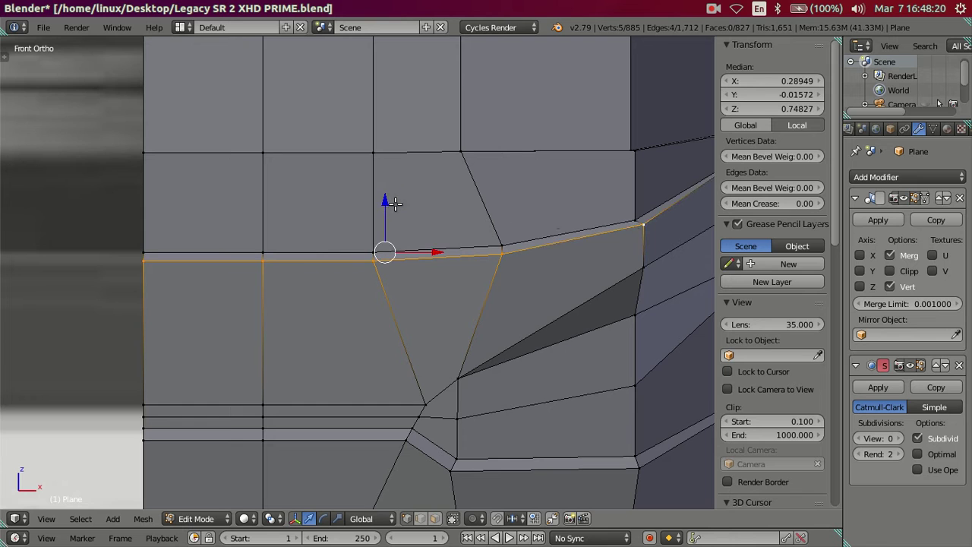
{"action": "left_click_drag", "start_coordinate": [385, 200], "coordinate": [388, 202]}
- Clear the selection and return the bus front to Object Mode
{"action": "key", "text": "a"}
{"action": "scroll", "coordinate": [396, 227], "scroll_direction": "down", "scroll_amount": 2}
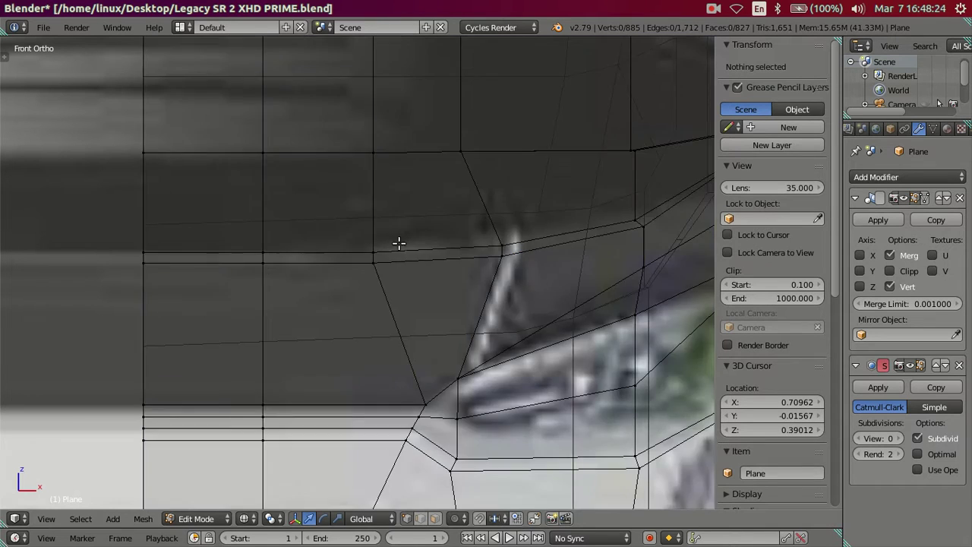
{"action": "scroll", "coordinate": [426, 262], "scroll_direction": "down", "scroll_amount": 2}
{"action": "mouse_move", "coordinate": [453, 282]}
{"action": "middle_mouse_down"}
{"action": "mouse_move", "coordinate": [300, 252]}
{"action": "mouse_move", "coordinate": [304, 286]}
{"action": "mouse_move", "coordinate": [325, 288]}
{"action": "mouse_move", "coordinate": [465, 255]}
{"action": "mouse_move", "coordinate": [477, 166]}
{"action": "mouse_move", "coordinate": [455, 147]}
{"action": "mouse_move", "coordinate": [321, 200]}
{"action": "mouse_move", "coordinate": [298, 266]}
{"action": "mouse_move", "coordinate": [172, 318]}
{"action": "middle_mouse_up"}
{"action": "key", "text": "Tab"}
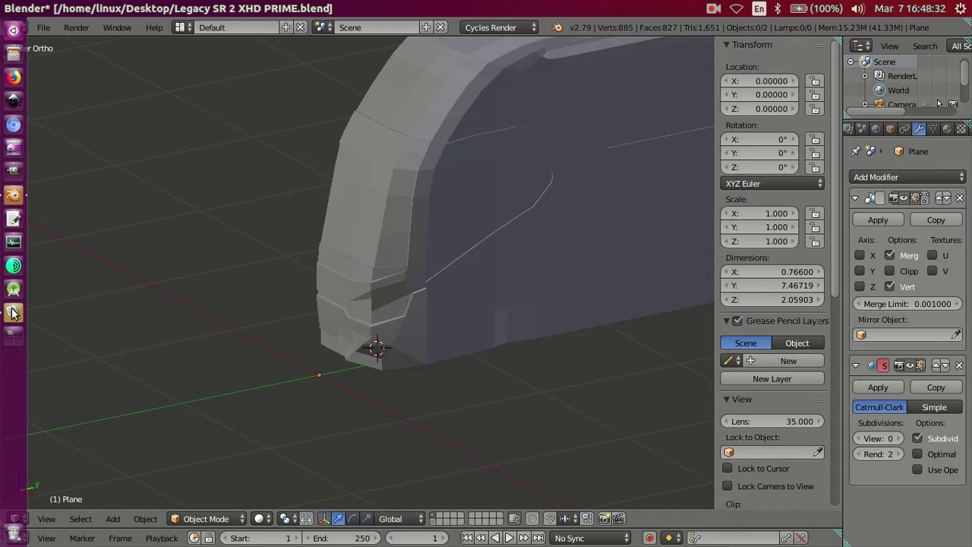
- View the headlight reference photo in Image Viewer, then resume Edit Mode on the bus front corner
{"action": "left_click", "coordinate": [13, 312]}
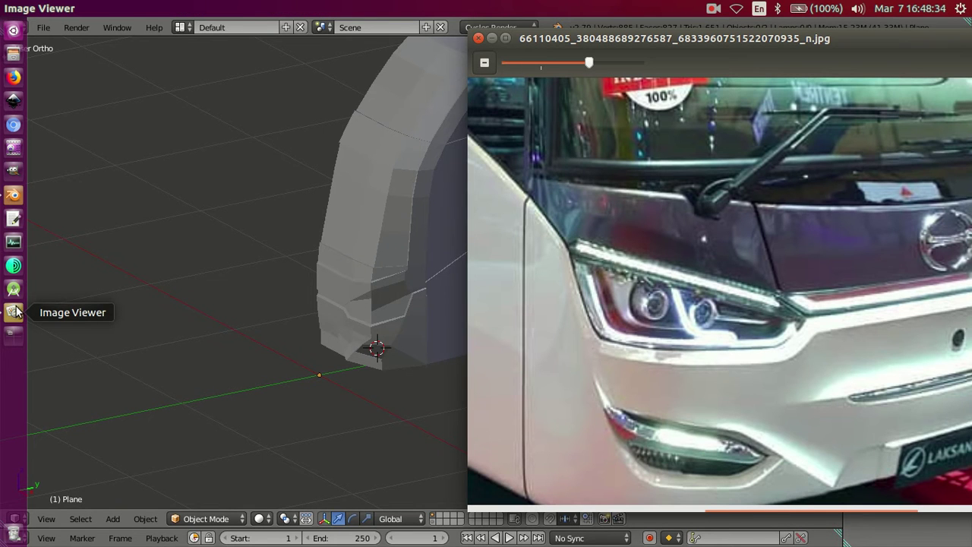
{"action": "left_click", "coordinate": [13, 195]}
{"action": "mouse_move", "coordinate": [234, 278]}
{"action": "middle_mouse_down"}
{"action": "mouse_move", "coordinate": [362, 379]}
{"action": "mouse_move", "coordinate": [331, 327]}
{"action": "mouse_move", "coordinate": [366, 283]}
{"action": "middle_mouse_up"}
{"action": "key", "text": "Tab"}
{"action": "mouse_move", "coordinate": [309, 358]}
{"action": "middle_mouse_down"}
{"action": "mouse_move", "coordinate": [400, 305]}
{"action": "mouse_move", "coordinate": [414, 254]}
{"action": "middle_mouse_up"}
- Slide an opening-edge vertex along Y, then lower the corner vertex beside it in front view
{"action": "right_click", "coordinate": [252, 371]}
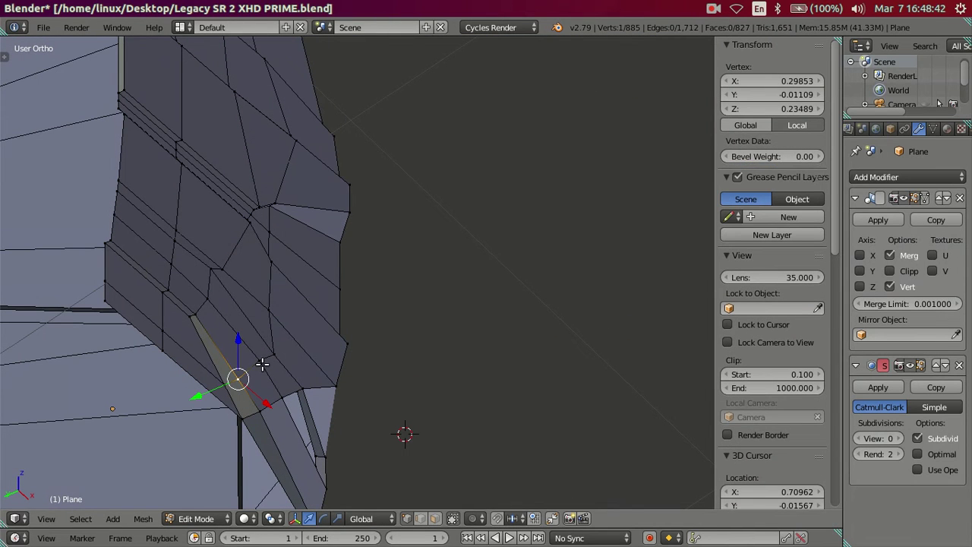
{"action": "key", "text": "g"}
{"action": "key", "text": "y"}
{"action": "left_click", "coordinate": [194, 392]}
{"action": "middle_click_drag", "start_coordinate": [194, 393], "coordinate": [236, 390]}
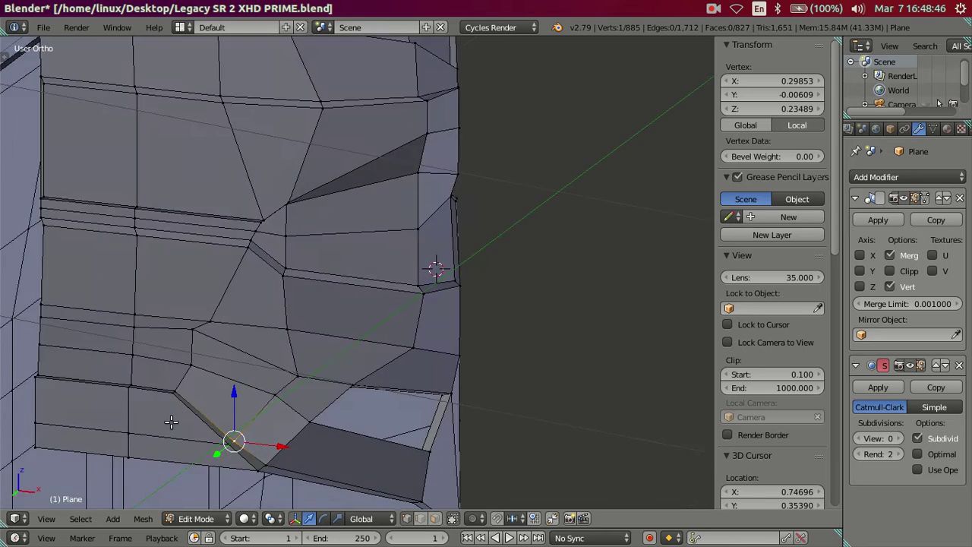
{"action": "scroll", "coordinate": [236, 390], "scroll_direction": "up", "scroll_amount": 2}
{"action": "key", "text": "KP_1"}
{"action": "right_click", "coordinate": [299, 385]}
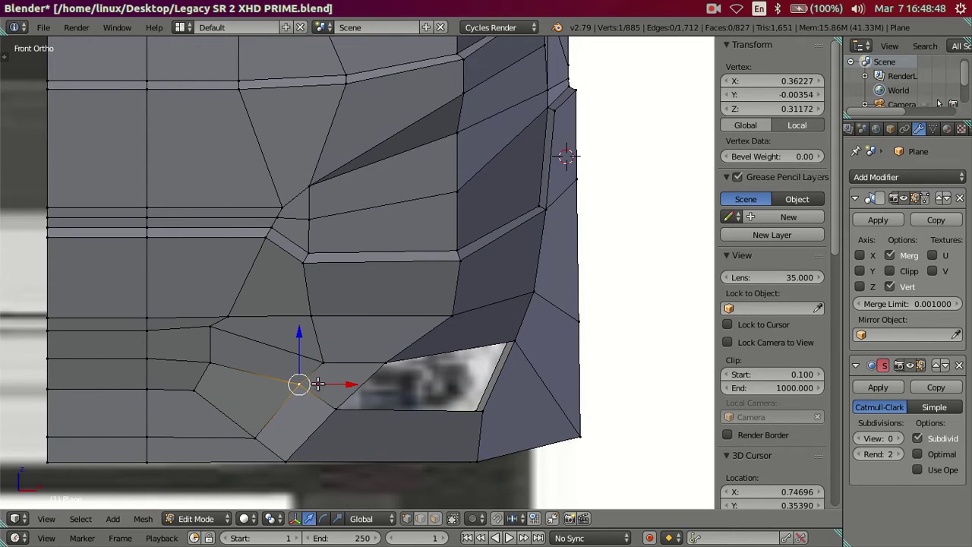
{"action": "key", "text": "g"}
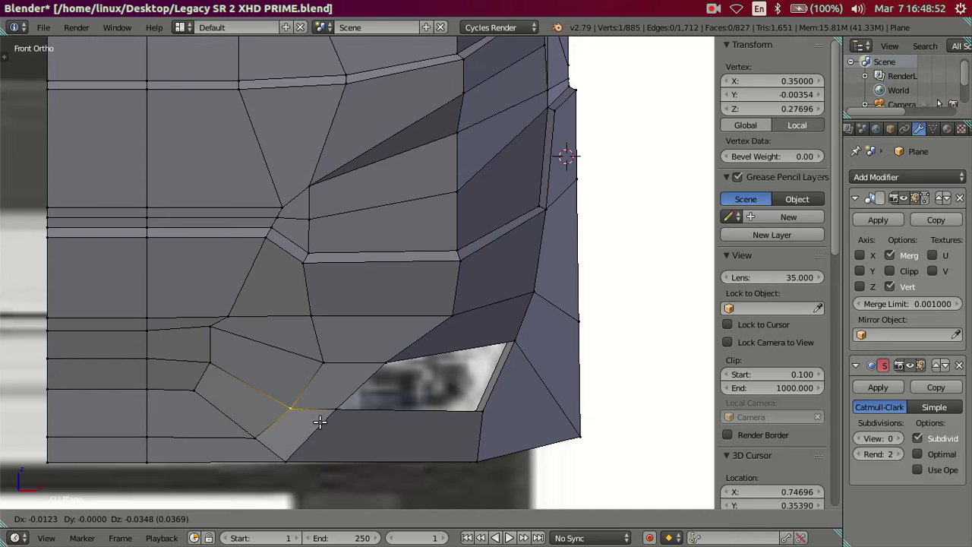
{"action": "left_click", "coordinate": [320, 422]}
- Slide the opening's upper vertex and the next vertex along the Y axis
{"action": "mouse_move", "coordinate": [271, 372]}
{"action": "middle_mouse_down"}
{"action": "mouse_move", "coordinate": [248, 433]}
{"action": "mouse_move", "coordinate": [273, 407]}
{"action": "middle_mouse_up"}
{"action": "right_click", "coordinate": [256, 411]}
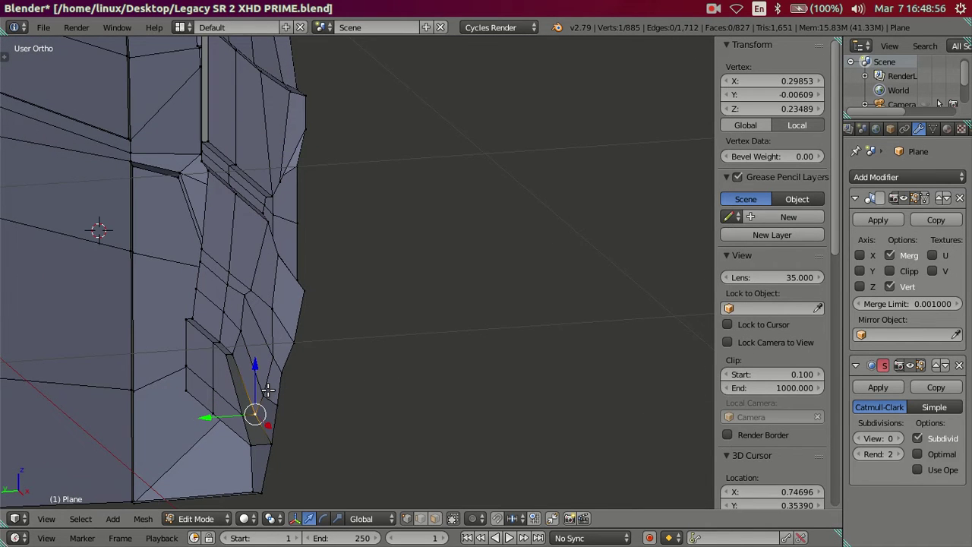
{"action": "right_click", "coordinate": [266, 392], "text": "shift"}
{"action": "right_click", "coordinate": [269, 355]}
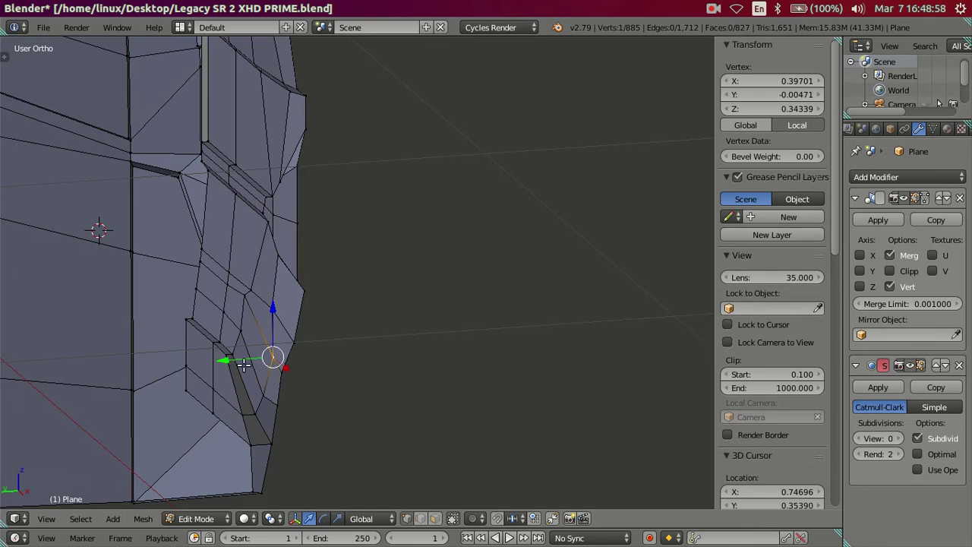
{"action": "key", "text": "g"}
{"action": "key", "text": "y"}
{"action": "left_click", "coordinate": [229, 361]}
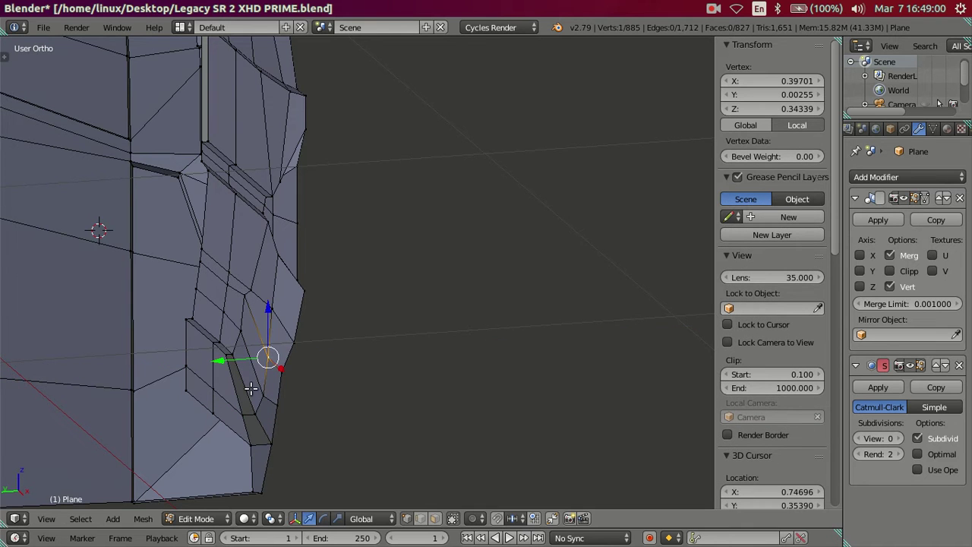
{"action": "right_click", "coordinate": [261, 396]}
{"action": "key", "text": "g"}
{"action": "key", "text": "y"}
{"action": "left_click", "coordinate": [243, 402]}
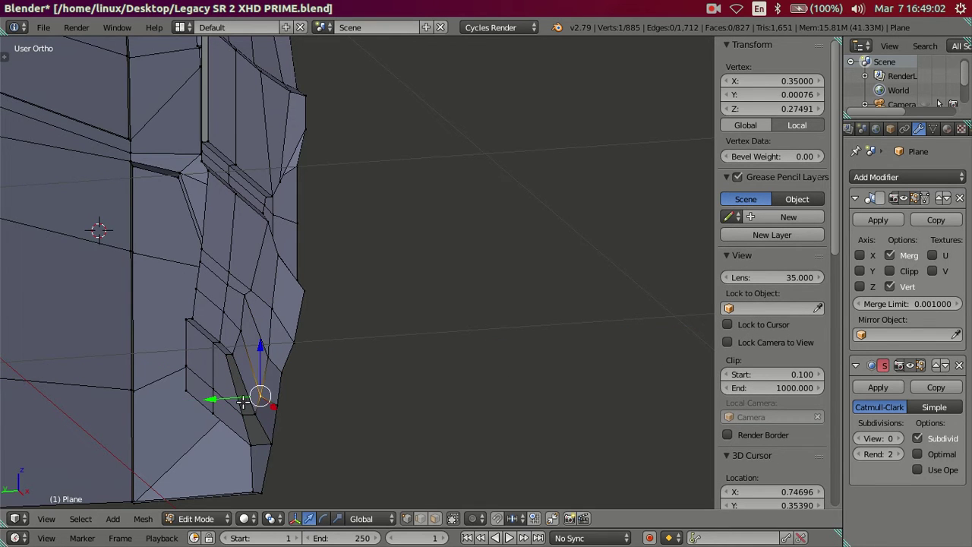
{"action": "mouse_move", "coordinate": [344, 393]}
{"action": "middle_mouse_down"}
{"action": "mouse_move", "coordinate": [210, 384]}
{"action": "mouse_move", "coordinate": [177, 350]}
{"action": "mouse_move", "coordinate": [154, 366]}
{"action": "mouse_move", "coordinate": [390, 373]}
{"action": "middle_mouse_up"}
{"action": "key", "text": "a"}
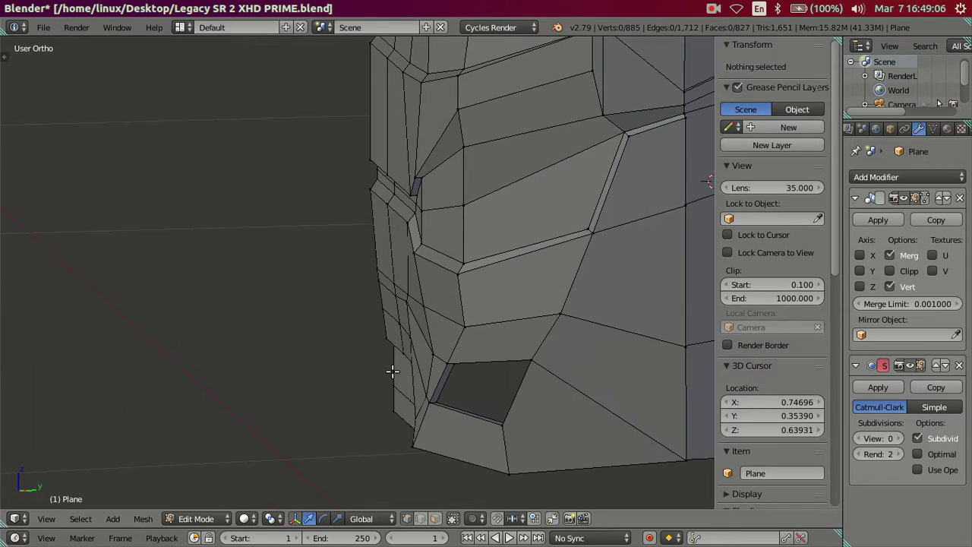
- Nudge the vertices on the far side of the headlight opening slightly along Y
{"action": "right_click", "coordinate": [426, 346]}
{"action": "middle_click_drag", "start_coordinate": [426, 347], "coordinate": [451, 332]}
{"action": "right_click", "coordinate": [450, 332]}
{"action": "left_click_drag", "start_coordinate": [475, 335], "coordinate": [457, 334]}
{"action": "right_click", "coordinate": [430, 294]}
{"action": "key", "text": "g"}
{"action": "key", "text": "y"}
{"action": "key", "text": "Escape"}
{"action": "mouse_move", "coordinate": [481, 325]}
{"action": "middle_mouse_down"}
{"action": "mouse_move", "coordinate": [453, 307]}
{"action": "mouse_move", "coordinate": [584, 310]}
{"action": "mouse_move", "coordinate": [648, 281]}
{"action": "mouse_move", "coordinate": [620, 220]}
{"action": "middle_mouse_up"}
{"action": "key", "text": "a"}
- Slide a side-edge vertex along Y and check the whole object in Object Mode
{"action": "middle_click_drag", "start_coordinate": [570, 211], "coordinate": [391, 352]}
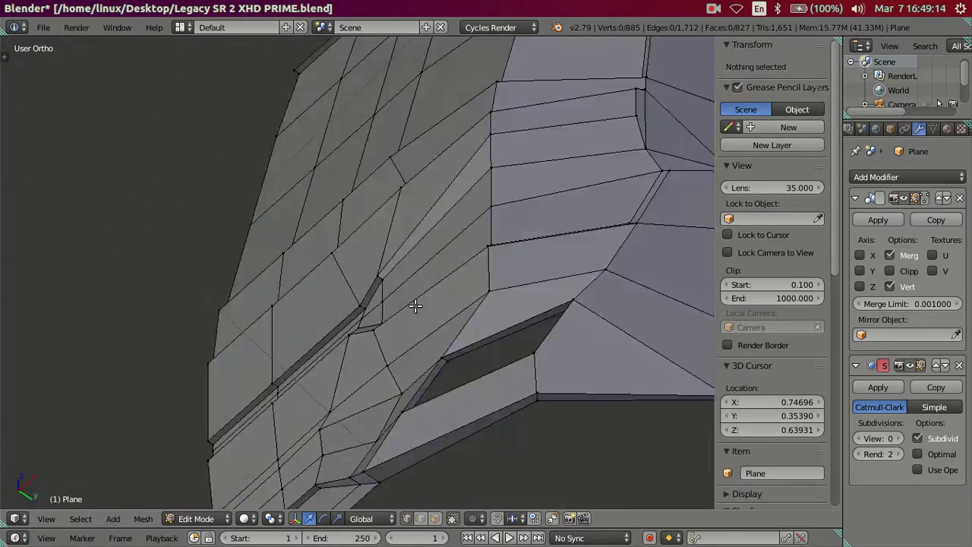
{"action": "right_click", "coordinate": [461, 323]}
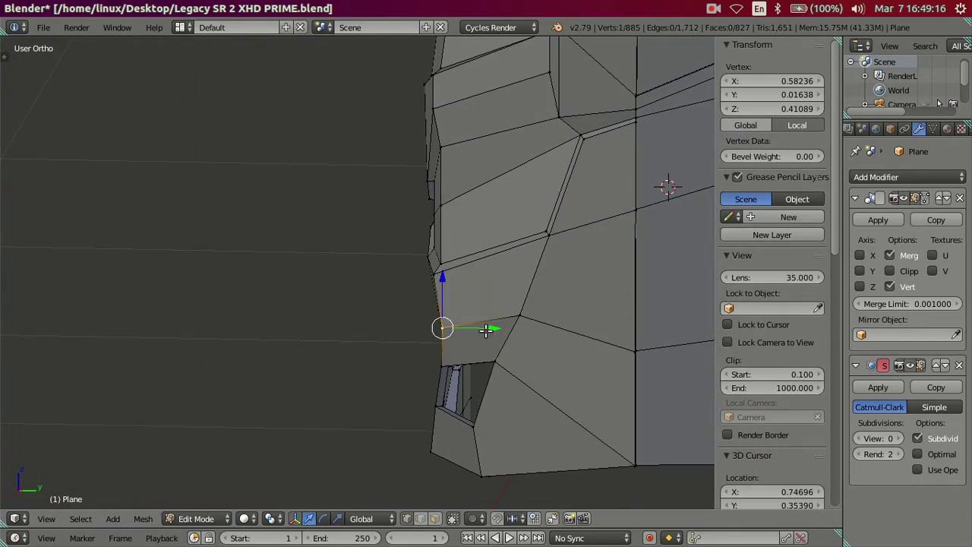
{"action": "key", "text": "g"}
{"action": "key", "text": "y"}
{"action": "left_click", "coordinate": [455, 337]}
{"action": "key", "text": "a"}
{"action": "key", "text": "Tab"}
- Back in Edit Mode, nudge the opening's inner-edge and lower vertices along Y
{"action": "mouse_move", "coordinate": [400, 307]}
{"action": "middle_mouse_down"}
{"action": "mouse_move", "coordinate": [502, 342]}
{"action": "mouse_move", "coordinate": [568, 309]}
{"action": "mouse_move", "coordinate": [614, 232]}
{"action": "mouse_move", "coordinate": [597, 182]}
{"action": "mouse_move", "coordinate": [301, 311]}
{"action": "mouse_move", "coordinate": [302, 354]}
{"action": "mouse_move", "coordinate": [347, 421]}
{"action": "mouse_move", "coordinate": [217, 318]}
{"action": "middle_mouse_up"}
{"action": "key", "text": "Tab"}
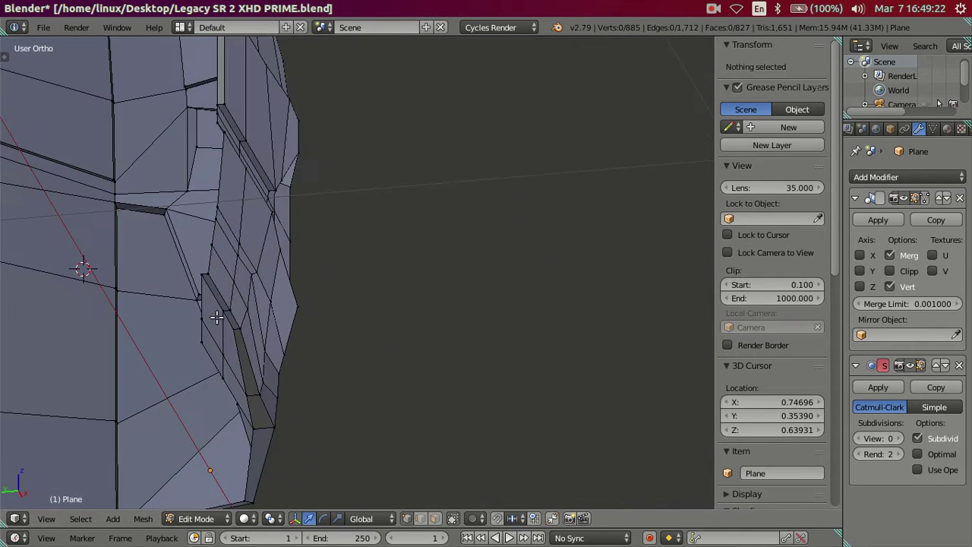
{"action": "right_click", "coordinate": [271, 341]}
{"action": "left_click_drag", "start_coordinate": [233, 356], "coordinate": [238, 357]}
{"action": "key", "text": "a"}
{"action": "middle_click_drag", "start_coordinate": [239, 357], "coordinate": [265, 382]}
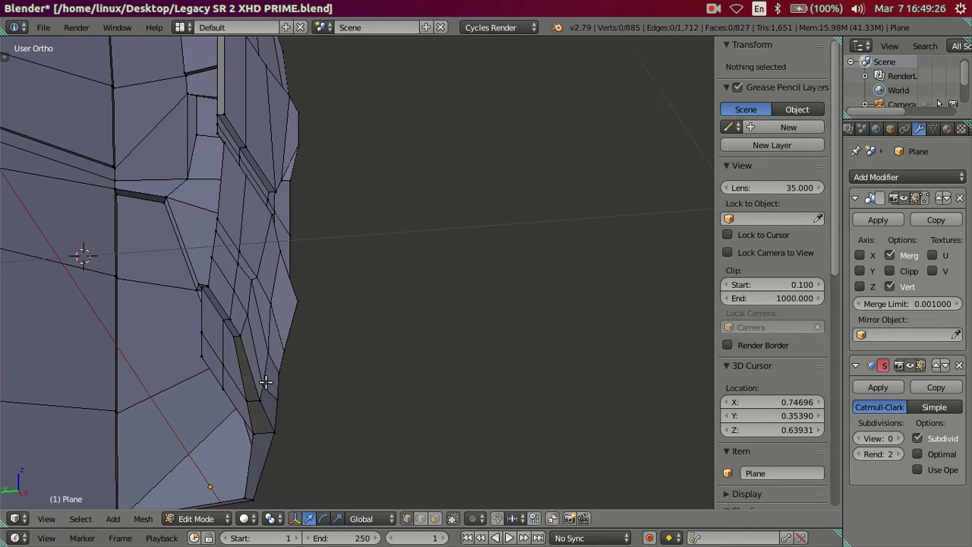
{"action": "right_click", "coordinate": [263, 384]}
{"action": "left_click_drag", "start_coordinate": [243, 388], "coordinate": [245, 386]}
{"action": "key", "text": "a"}
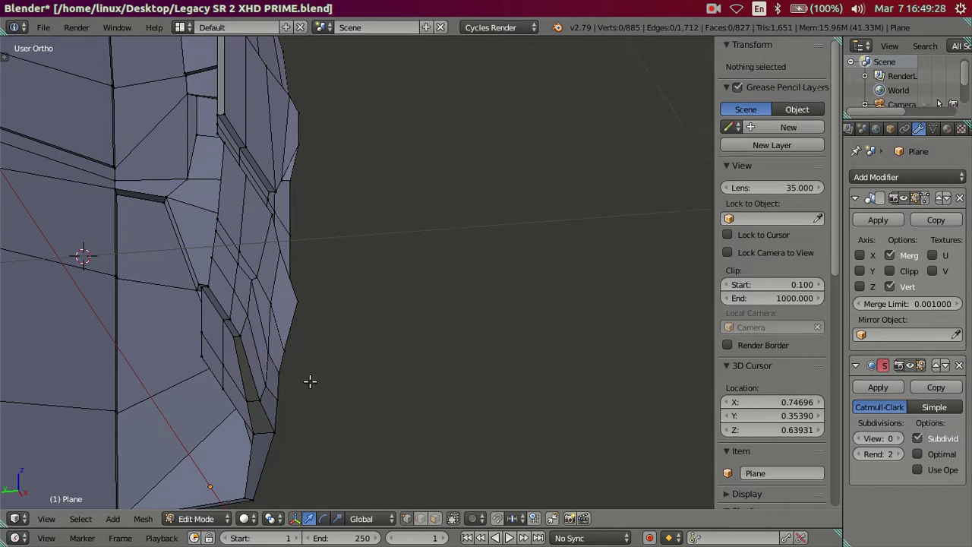
- Inspect the front corner from several angles and return to Object Mode
{"action": "scroll", "coordinate": [284, 405], "scroll_direction": "up", "scroll_amount": 3}
{"action": "mouse_move", "coordinate": [185, 401]}
{"action": "middle_mouse_down"}
{"action": "mouse_move", "coordinate": [87, 395]}
{"action": "mouse_move", "coordinate": [37, 412]}
{"action": "middle_mouse_up"}
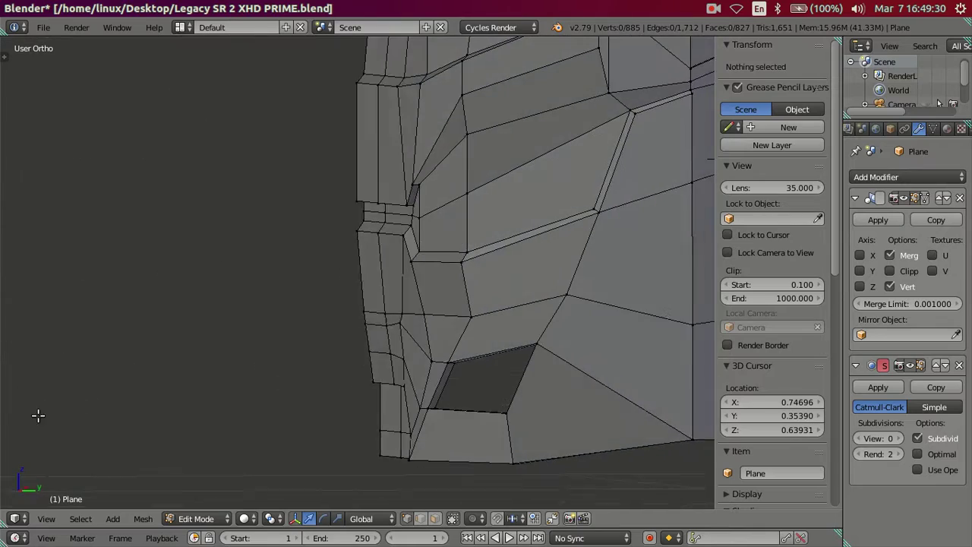
{"action": "mouse_move", "coordinate": [339, 352]}
{"action": "middle_mouse_down"}
{"action": "mouse_move", "coordinate": [302, 337]}
{"action": "mouse_move", "coordinate": [339, 377]}
{"action": "mouse_move", "coordinate": [445, 386]}
{"action": "mouse_move", "coordinate": [496, 355]}
{"action": "mouse_move", "coordinate": [391, 334]}
{"action": "mouse_move", "coordinate": [647, 369]}
{"action": "middle_mouse_up"}
{"action": "scroll", "coordinate": [496, 355], "scroll_direction": "down", "scroll_amount": 2}
{"action": "scroll", "coordinate": [512, 341], "scroll_direction": "down", "scroll_amount": 2}
{"action": "key", "text": "Tab"}
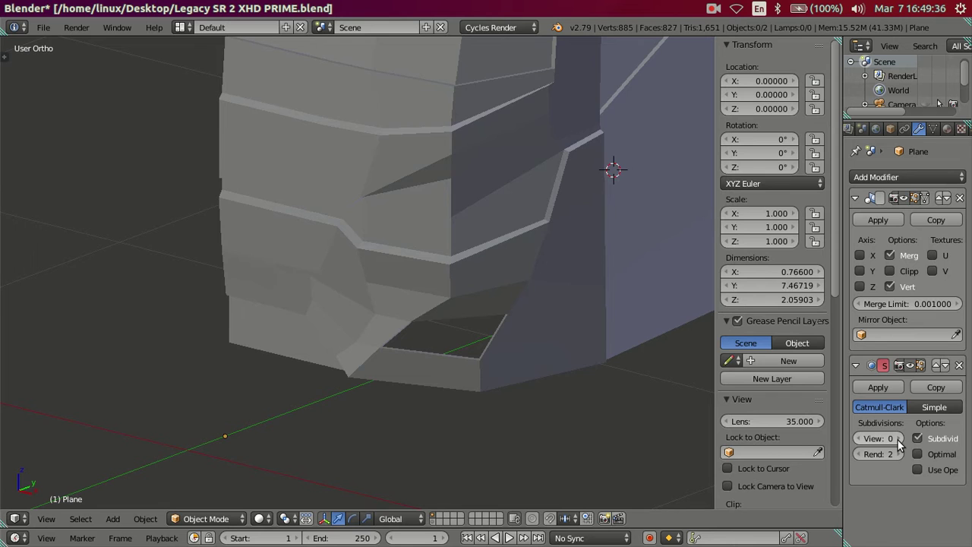
- Preview the bus front at viewport subdivision level 2, then set it back to 0
{"action": "left_click", "coordinate": [899, 441]}
{"action": "left_click", "coordinate": [898, 441]}
{"action": "mouse_move", "coordinate": [668, 402]}
{"action": "middle_mouse_down"}
{"action": "mouse_move", "coordinate": [462, 375]}
{"action": "mouse_move", "coordinate": [392, 273]}
{"action": "mouse_move", "coordinate": [474, 302]}
{"action": "mouse_move", "coordinate": [433, 274]}
{"action": "mouse_move", "coordinate": [451, 412]}
{"action": "middle_mouse_up"}
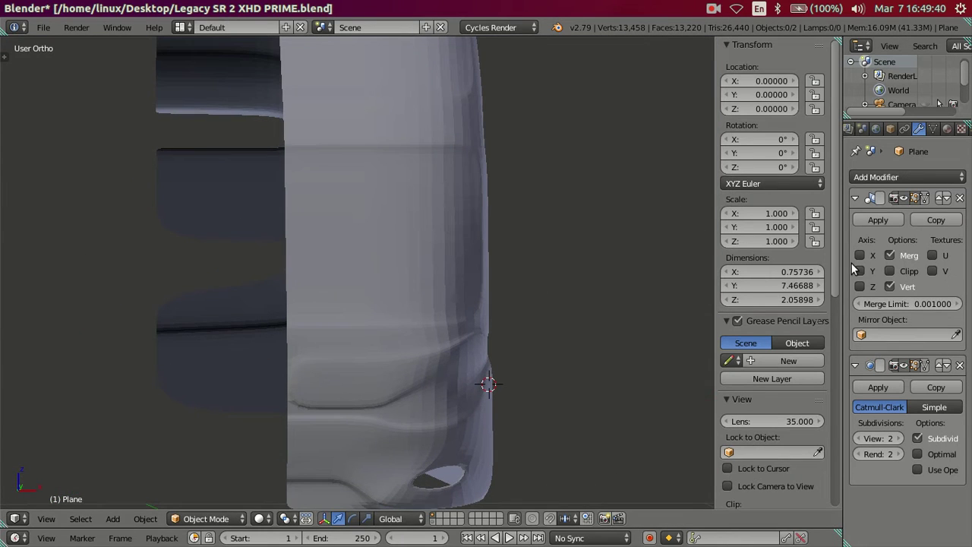
{"action": "left_click", "coordinate": [860, 438]}
{"action": "left_click", "coordinate": [859, 438]}
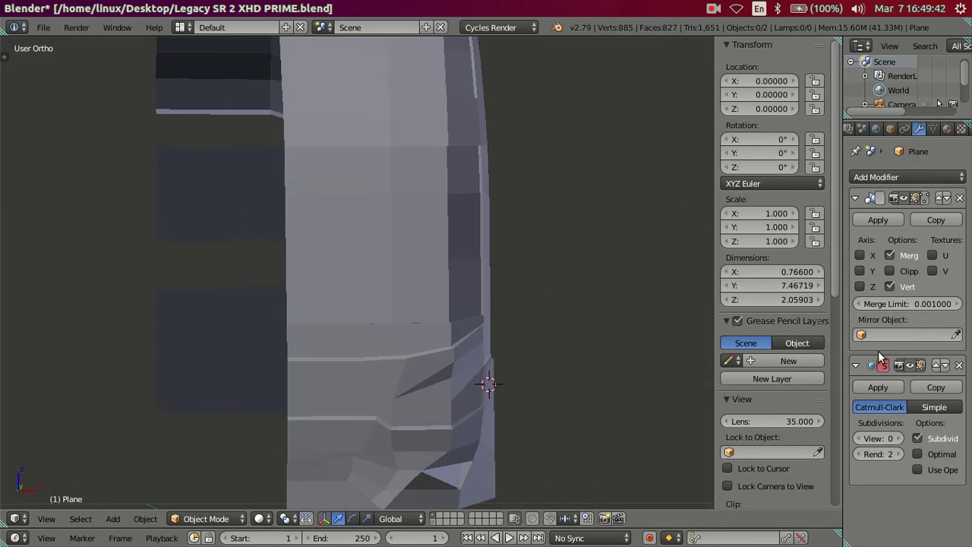
- Enable X-axis mirroring and view the mirrored front at subdivision level 1
{"action": "left_click", "coordinate": [866, 259]}
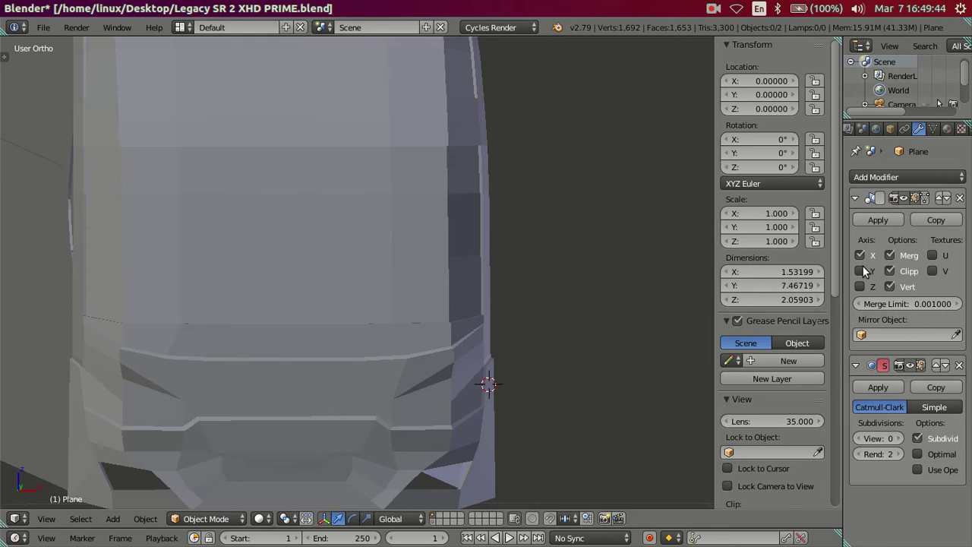
{"action": "left_click", "coordinate": [902, 438]}
{"action": "mouse_move", "coordinate": [431, 372]}
{"action": "middle_mouse_down"}
{"action": "mouse_move", "coordinate": [425, 408]}
{"action": "mouse_move", "coordinate": [700, 433]}
{"action": "middle_mouse_up"}
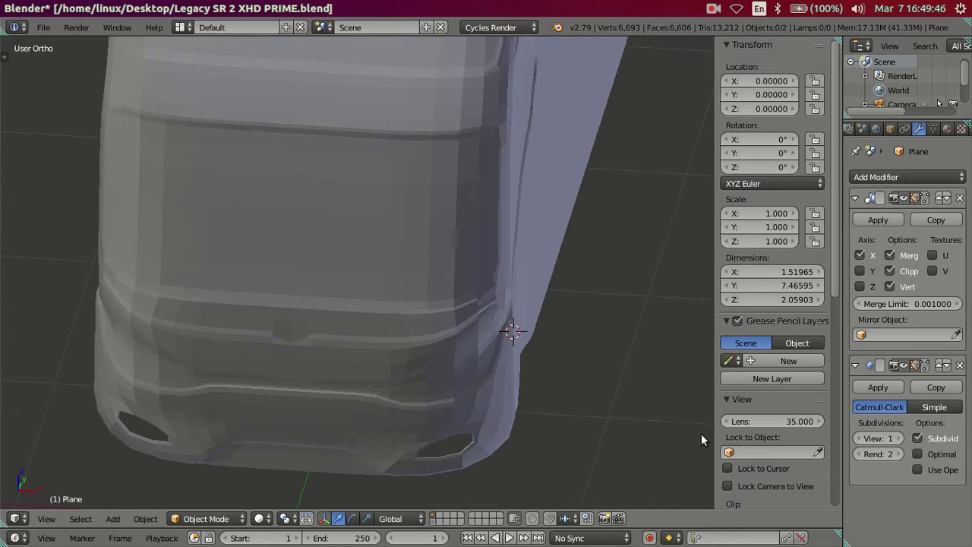
{"action": "scroll", "coordinate": [549, 394], "scroll_direction": "up", "scroll_amount": 4}
- In Edit Mode, drop viewport subdivision to 0 and turn X mirroring off
{"action": "key", "text": "Tab"}
{"action": "mouse_move", "coordinate": [336, 390]}
{"action": "middle_mouse_down"}
{"action": "mouse_move", "coordinate": [375, 408]}
{"action": "mouse_move", "coordinate": [474, 312]}
{"action": "mouse_move", "coordinate": [532, 334]}
{"action": "middle_mouse_up"}
{"action": "left_click", "coordinate": [861, 438]}
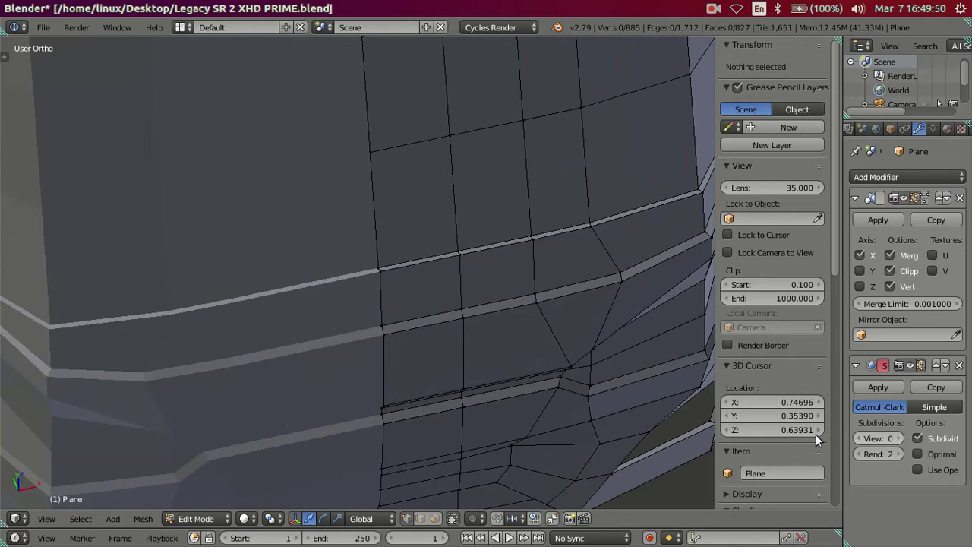
{"action": "key", "text": "Tab"}
{"action": "mouse_move", "coordinate": [450, 344]}
{"action": "middle_mouse_down"}
{"action": "mouse_move", "coordinate": [402, 379]}
{"action": "mouse_move", "coordinate": [418, 306]}
{"action": "middle_mouse_up"}
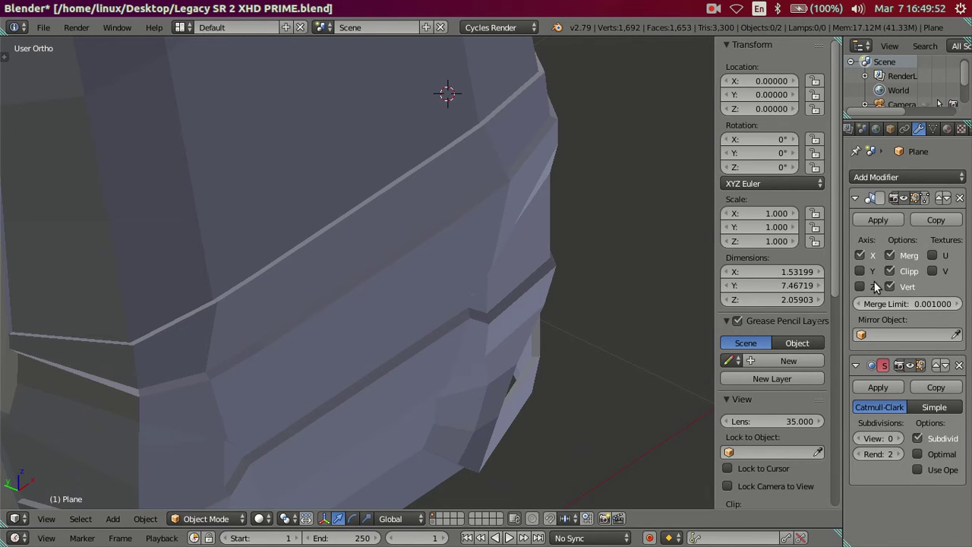
{"action": "key", "text": "Tab"}
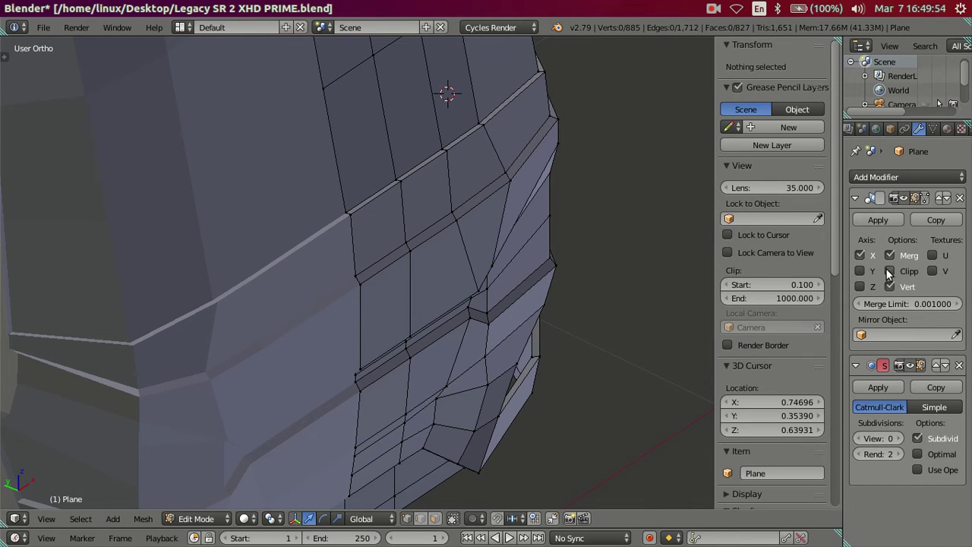
{"action": "left_click", "coordinate": [860, 255]}
{"action": "mouse_move", "coordinate": [525, 352]}
{"action": "middle_mouse_down"}
{"action": "mouse_move", "coordinate": [445, 347]}
{"action": "mouse_move", "coordinate": [421, 362]}
{"action": "mouse_move", "coordinate": [484, 267]}
{"action": "mouse_move", "coordinate": [464, 286]}
{"action": "middle_mouse_up"}
- Delete the thin sliver face at the front corner in face select mode
{"action": "key", "text": "ctrl+Tab"}
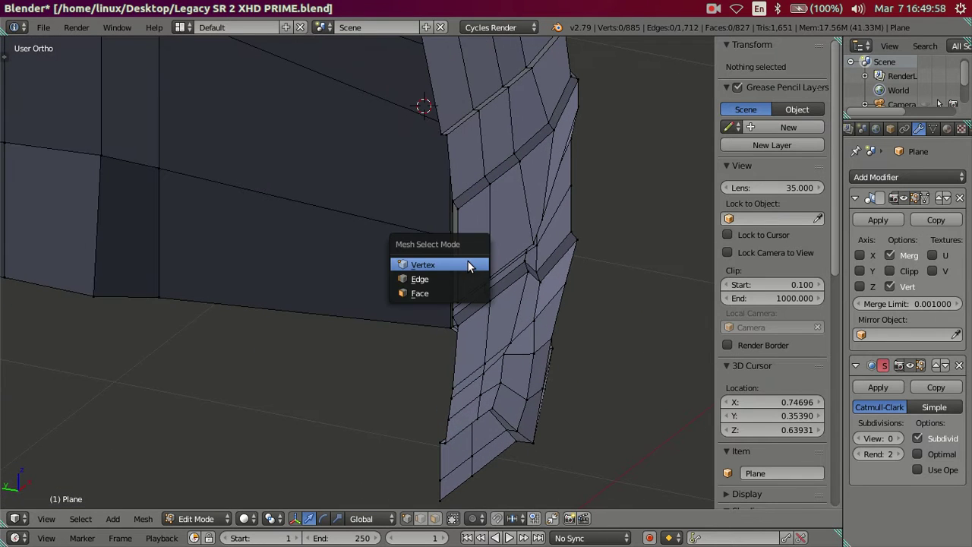
{"action": "left_click", "coordinate": [448, 286]}
{"action": "right_click", "coordinate": [454, 254]}
{"action": "key", "text": "x"}
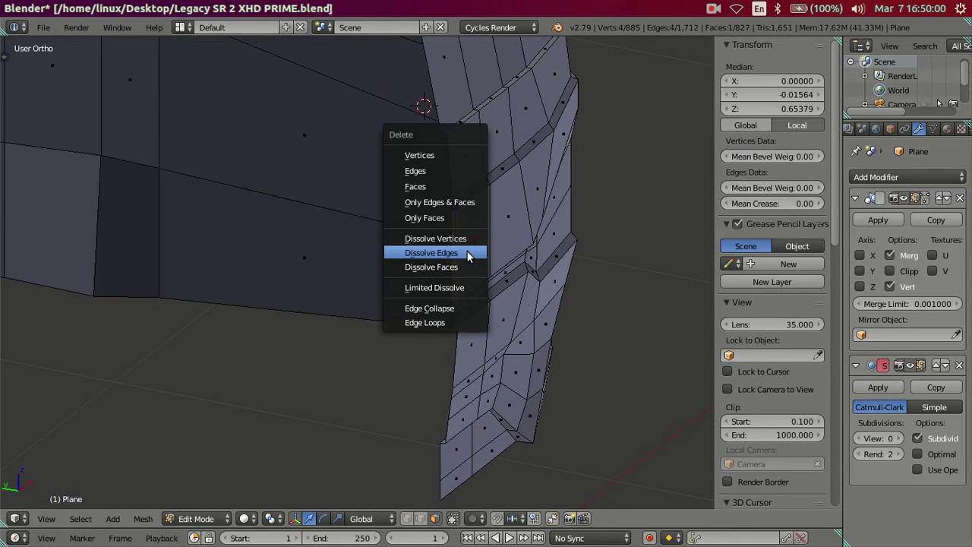
{"action": "left_click", "coordinate": [443, 186]}
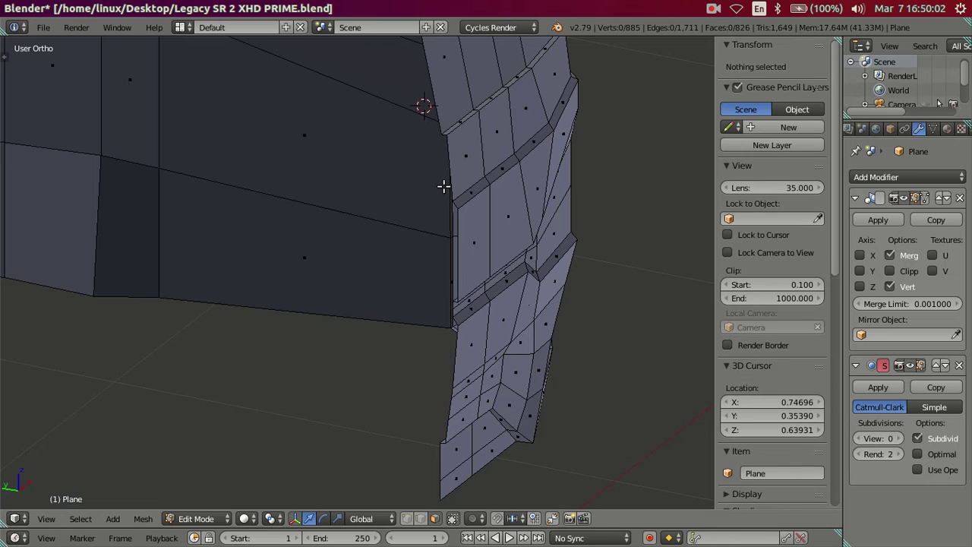
{"action": "mouse_move", "coordinate": [444, 186]}
{"action": "middle_mouse_down"}
{"action": "mouse_move", "coordinate": [473, 224]}
{"action": "mouse_move", "coordinate": [501, 217]}
{"action": "mouse_move", "coordinate": [512, 197]}
{"action": "mouse_move", "coordinate": [548, 244]}
{"action": "mouse_move", "coordinate": [341, 269]}
{"action": "middle_mouse_up"}
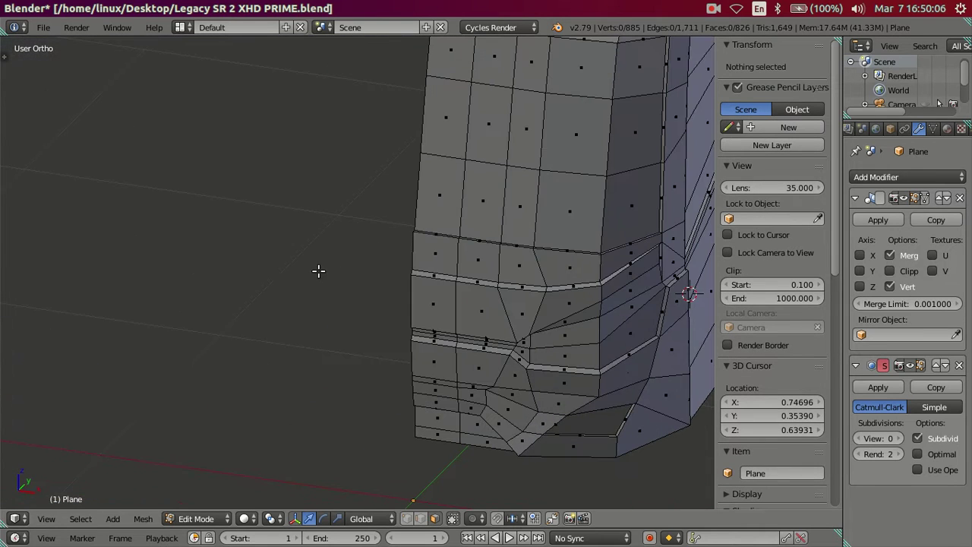
- Re-enable X mirroring with subdivision level 2 and review the object in vertex mode
{"action": "left_click", "coordinate": [859, 255]}
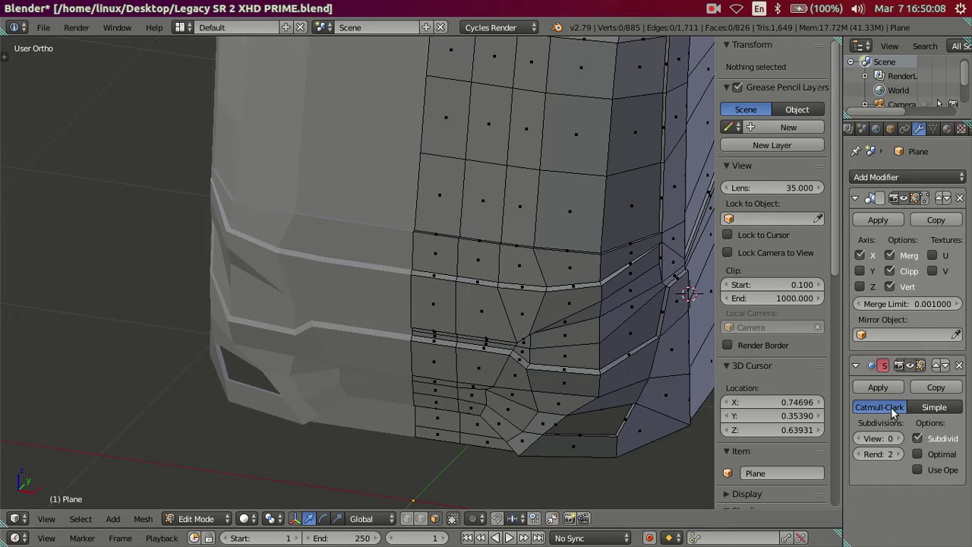
{"action": "left_click", "coordinate": [899, 438]}
{"action": "left_click", "coordinate": [899, 438]}
{"action": "left_click", "coordinate": [434, 520]}
{"action": "key", "text": "Tab"}
{"action": "scroll", "coordinate": [455, 360], "scroll_direction": "down", "scroll_amount": 3}
{"action": "mouse_move", "coordinate": [456, 359]}
{"action": "middle_mouse_down"}
{"action": "mouse_move", "coordinate": [477, 276]}
{"action": "mouse_move", "coordinate": [430, 280]}
{"action": "mouse_move", "coordinate": [415, 271]}
{"action": "mouse_move", "coordinate": [408, 301]}
{"action": "mouse_move", "coordinate": [405, 289]}
{"action": "mouse_move", "coordinate": [363, 306]}
{"action": "mouse_move", "coordinate": [317, 293]}
{"action": "mouse_move", "coordinate": [263, 321]}
{"action": "mouse_move", "coordinate": [347, 337]}
{"action": "mouse_move", "coordinate": [371, 360]}
{"action": "mouse_move", "coordinate": [362, 316]}
{"action": "middle_mouse_up"}
{"action": "scroll", "coordinate": [362, 315], "scroll_direction": "up", "scroll_amount": 2}
- Add an edge loop across the headlight area and check the smoothed result
{"action": "key", "text": "Tab"}
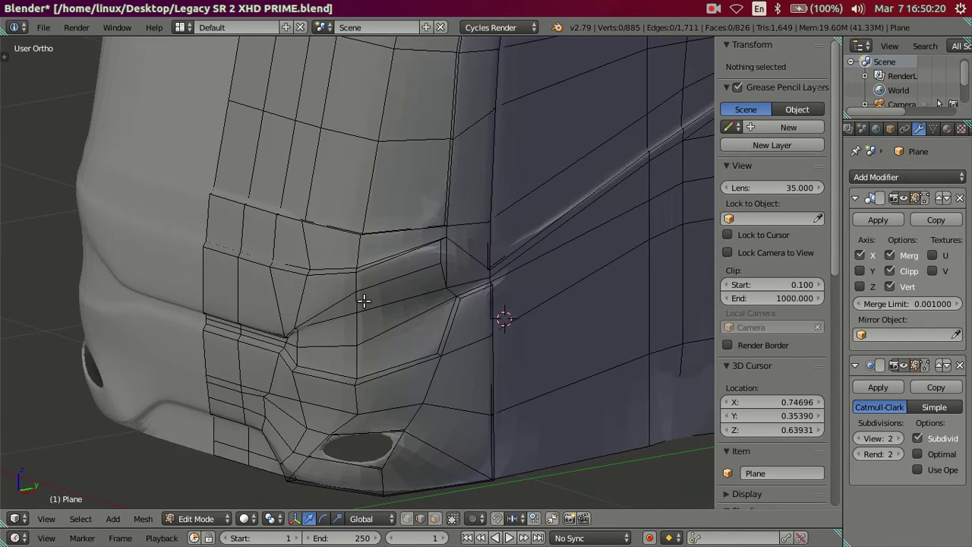
{"action": "scroll", "coordinate": [363, 304], "scroll_direction": "up", "scroll_amount": 2}
{"action": "key", "text": "ctrl+r"}
{"action": "key", "text": "Escape"}
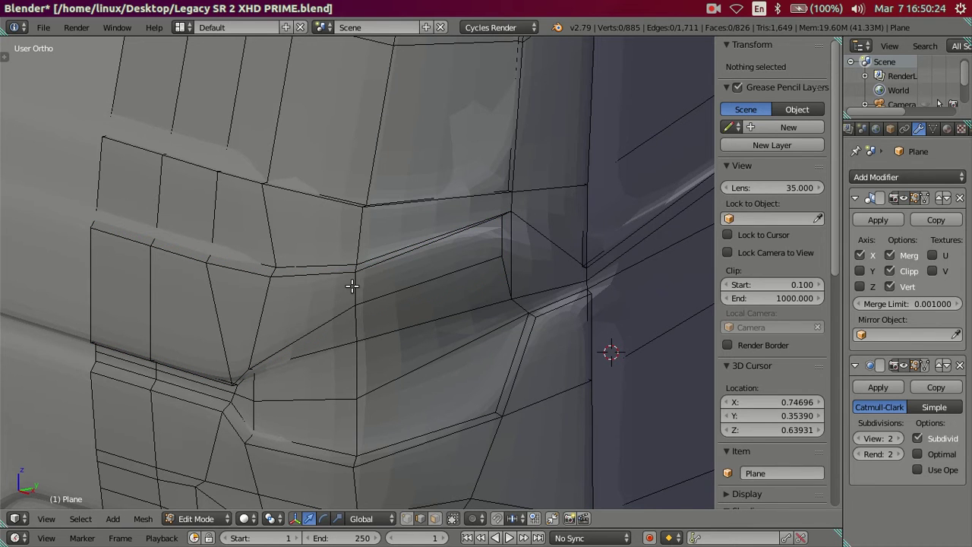
{"action": "key", "text": "ctrl+r"}
{"action": "left_click", "coordinate": [355, 282]}
{"action": "left_click", "coordinate": [381, 270]}
{"action": "key", "text": "Tab"}
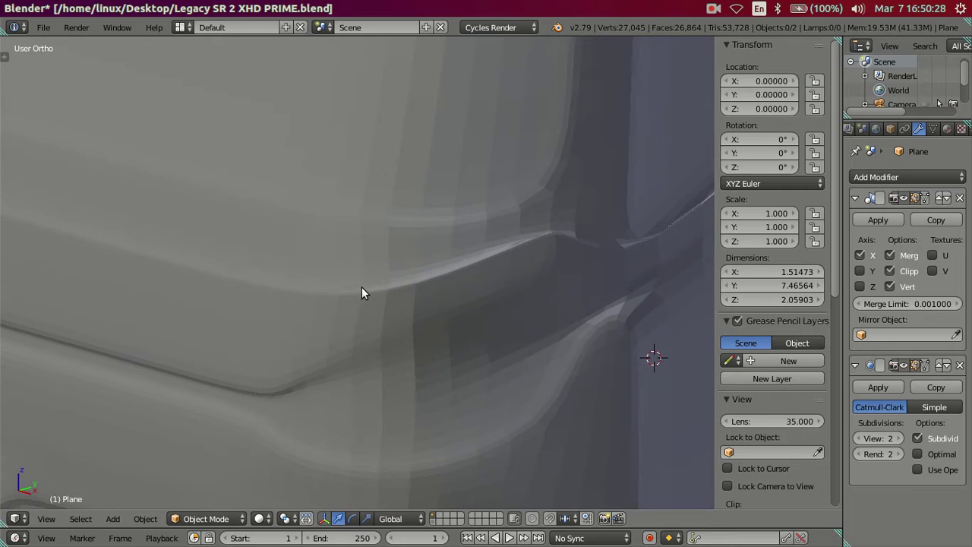
{"action": "key", "text": "Tab"}
- Try another loop across the headlight, then undo back to the earlier mesh
{"action": "key", "text": "ctrl+r"}
{"action": "left_click", "coordinate": [412, 251]}
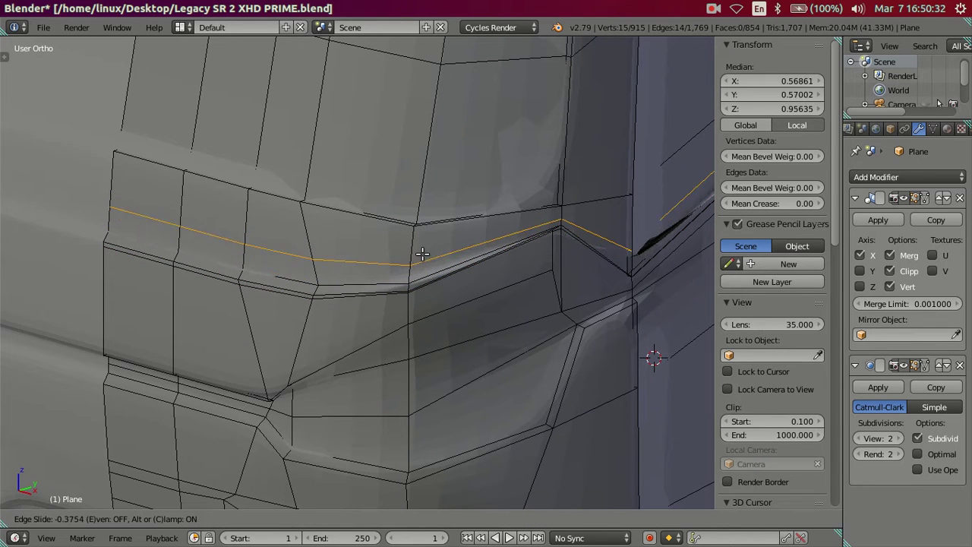
{"action": "left_click", "coordinate": [422, 242]}
{"action": "key", "text": "ctrl+z"}
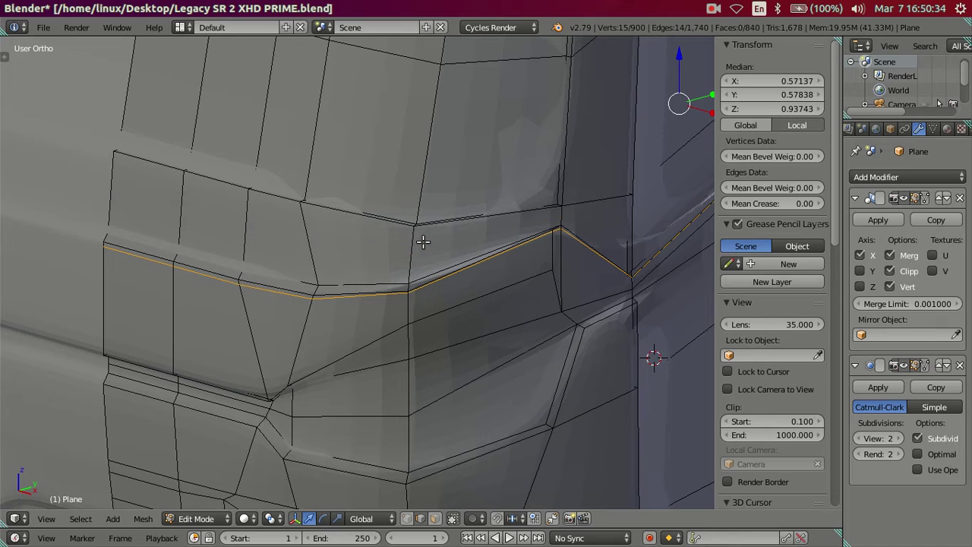
{"action": "middle_click_drag", "start_coordinate": [423, 242], "coordinate": [438, 262]}
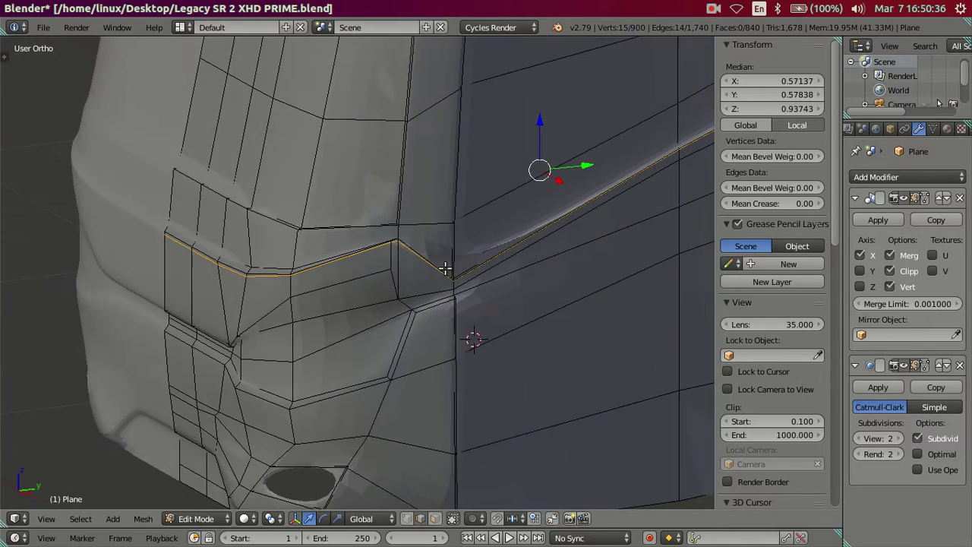
{"action": "key", "text": "ctrl+z"}
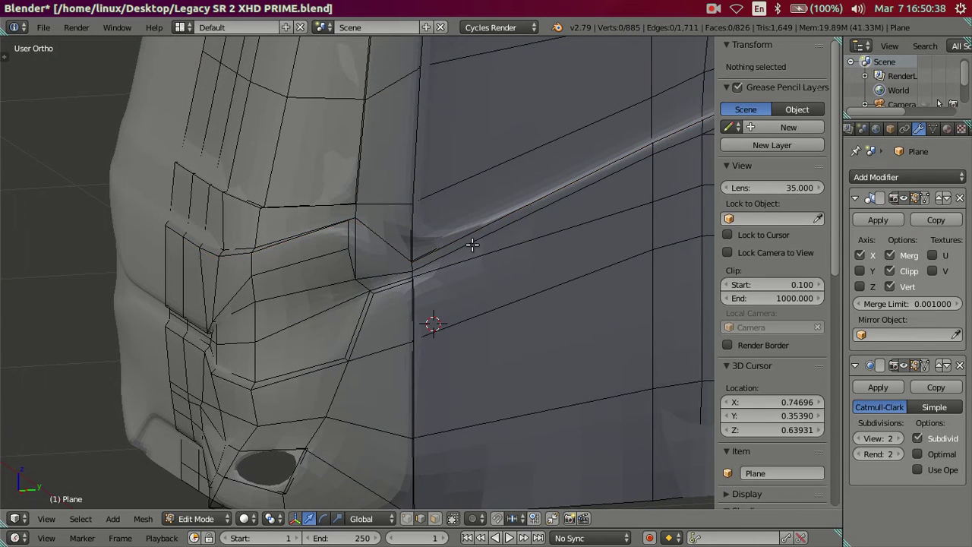
- Cut a vertical edge loop near the front corner and slide it into place
{"action": "key", "text": "ctrl+r"}
{"action": "left_click", "coordinate": [472, 245]}
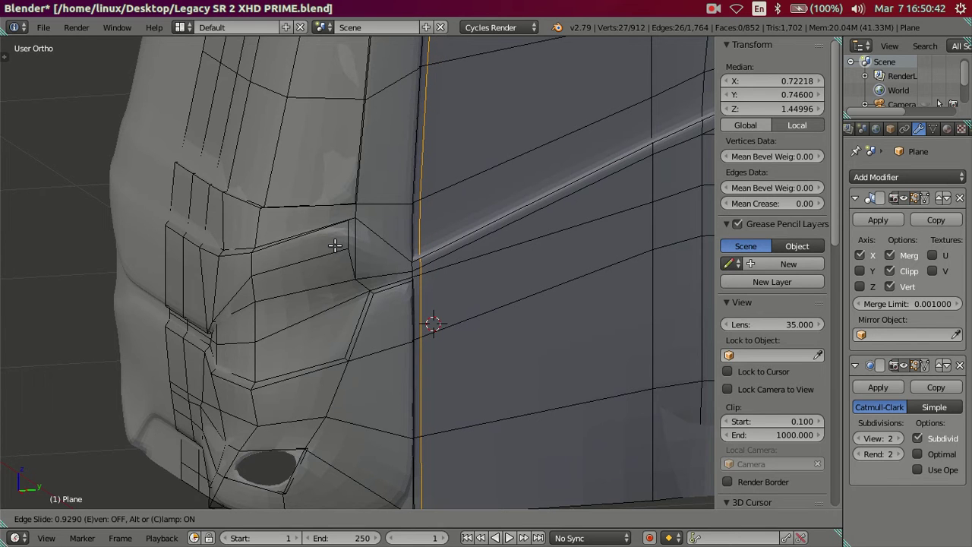
{"action": "left_click", "coordinate": [334, 244]}
{"action": "scroll", "coordinate": [334, 244], "scroll_direction": "up", "scroll_amount": 3}
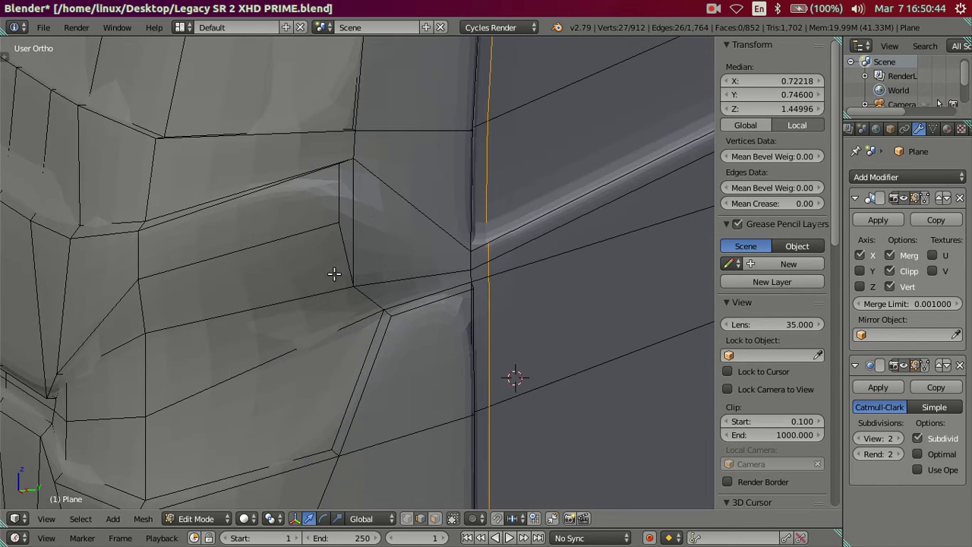
- Add three parallel loop cuts across the headlight area
{"action": "key", "text": "ctrl+r"}
{"action": "scroll", "coordinate": [339, 245], "scroll_direction": "up", "scroll_amount": 1}
{"action": "scroll", "coordinate": [340, 244], "scroll_direction": "up", "scroll_amount": 1}
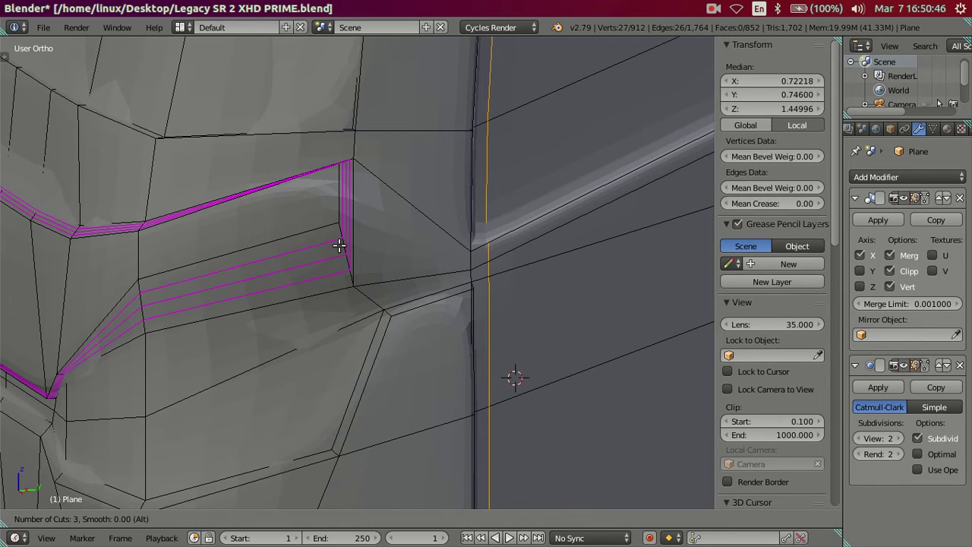
{"action": "left_click", "coordinate": [339, 245]}
{"action": "left_click", "coordinate": [338, 245]}
- Review the smoothed headlight area, then undo the three extra loop cuts
{"action": "key", "text": "Tab"}
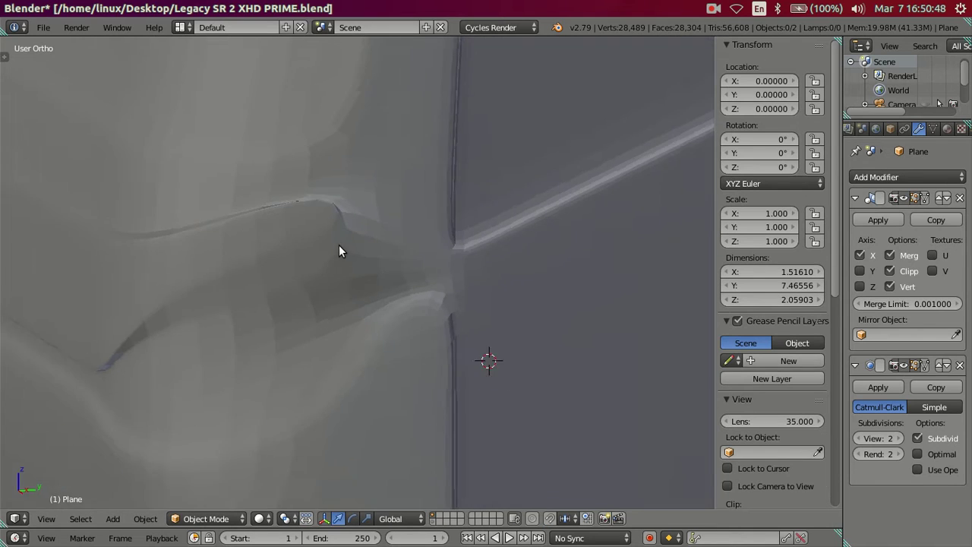
{"action": "mouse_move", "coordinate": [335, 262]}
{"action": "middle_mouse_down"}
{"action": "mouse_move", "coordinate": [369, 296]}
{"action": "mouse_move", "coordinate": [419, 281]}
{"action": "mouse_move", "coordinate": [388, 259]}
{"action": "mouse_move", "coordinate": [336, 268]}
{"action": "mouse_move", "coordinate": [368, 256]}
{"action": "mouse_move", "coordinate": [416, 271]}
{"action": "mouse_move", "coordinate": [410, 250]}
{"action": "middle_mouse_up"}
{"action": "key", "text": "Tab"}
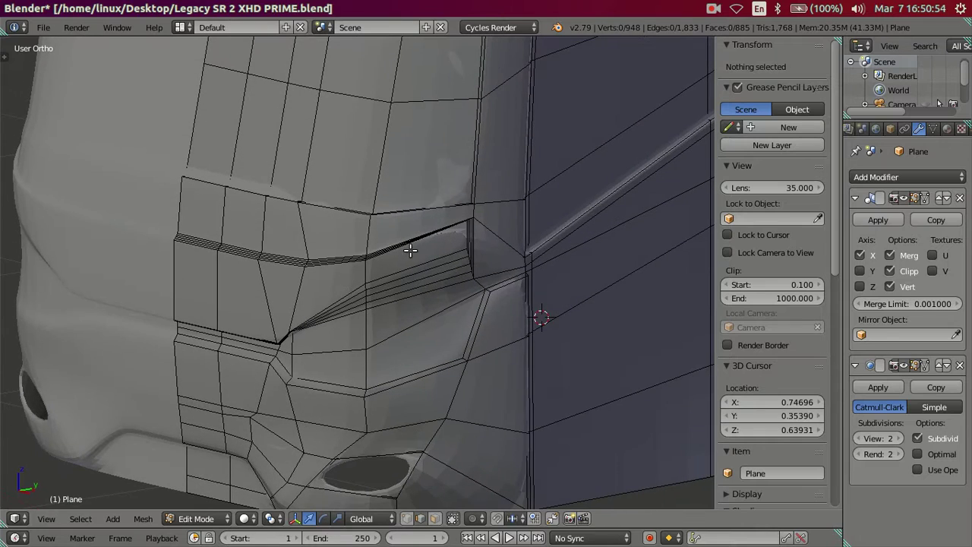
{"action": "key", "text": "l"}
{"action": "key", "text": "x"}
{"action": "left_click", "coordinate": [432, 250]}
{"action": "scroll", "coordinate": [432, 250], "scroll_direction": "down", "scroll_amount": 4}
{"action": "scroll", "coordinate": [432, 250], "scroll_direction": "up", "scroll_amount": 4}
- Set the Subdivision Surface viewport level to 0 and return to Edit Mode
{"action": "key", "text": "Tab"}
{"action": "middle_click_drag", "start_coordinate": [426, 288], "coordinate": [390, 263]}
{"action": "scroll", "coordinate": [390, 263], "scroll_direction": "up", "scroll_amount": 3}
{"action": "left_click", "coordinate": [858, 438]}
{"action": "left_click", "coordinate": [858, 438]}
{"action": "key", "text": "Tab"}
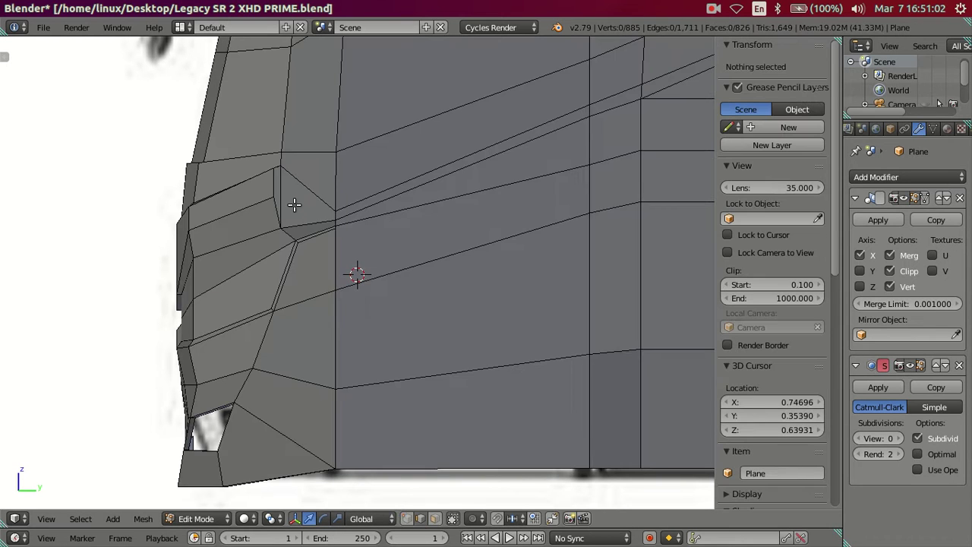
- Line the headlight up with the reference photo in X-ray and start a loop cut along its top
{"action": "scroll", "coordinate": [304, 256], "scroll_direction": "up", "scroll_amount": 1}
{"action": "scroll", "coordinate": [306, 230], "scroll_direction": "up", "scroll_amount": 1}
{"action": "scroll", "coordinate": [309, 221], "scroll_direction": "up", "scroll_amount": 1}
{"action": "key", "text": "z"}
{"action": "key", "text": "z"}
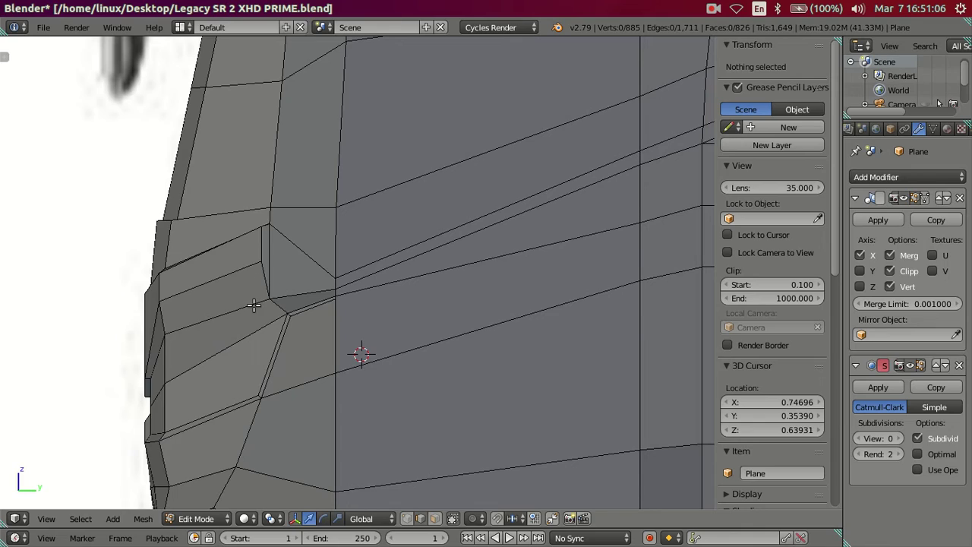
{"action": "mouse_move", "coordinate": [254, 304]}
{"action": "middle_mouse_down"}
{"action": "mouse_move", "coordinate": [264, 366]}
{"action": "mouse_move", "coordinate": [243, 317]}
{"action": "mouse_move", "coordinate": [298, 310]}
{"action": "middle_mouse_up"}
{"action": "middle_click_drag", "start_coordinate": [339, 254], "coordinate": [297, 304]}
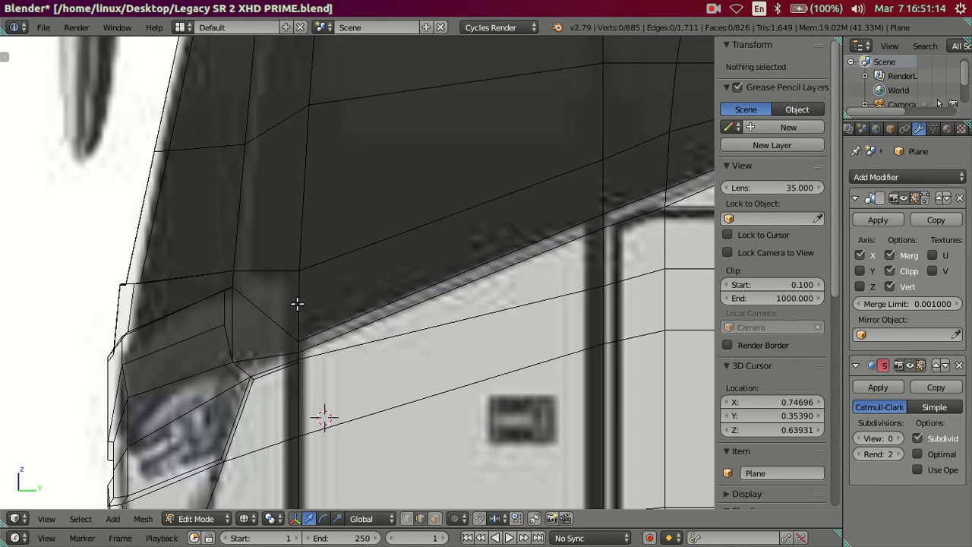
{"action": "scroll", "coordinate": [297, 304], "scroll_direction": "down", "scroll_amount": 5}
{"action": "scroll", "coordinate": [281, 319], "scroll_direction": "up", "scroll_amount": 1}
{"action": "scroll", "coordinate": [263, 329], "scroll_direction": "up", "scroll_amount": 2}
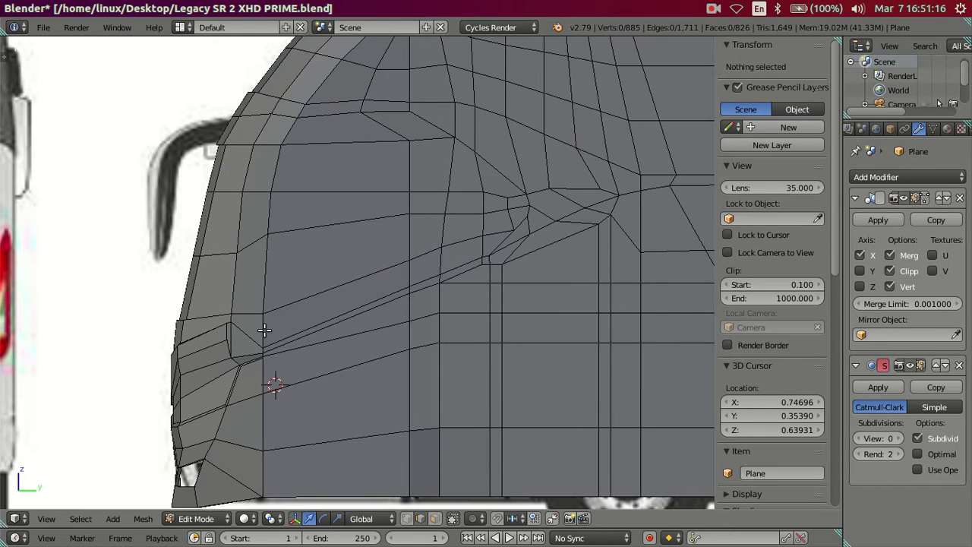
{"action": "key", "text": "ctrl+r"}
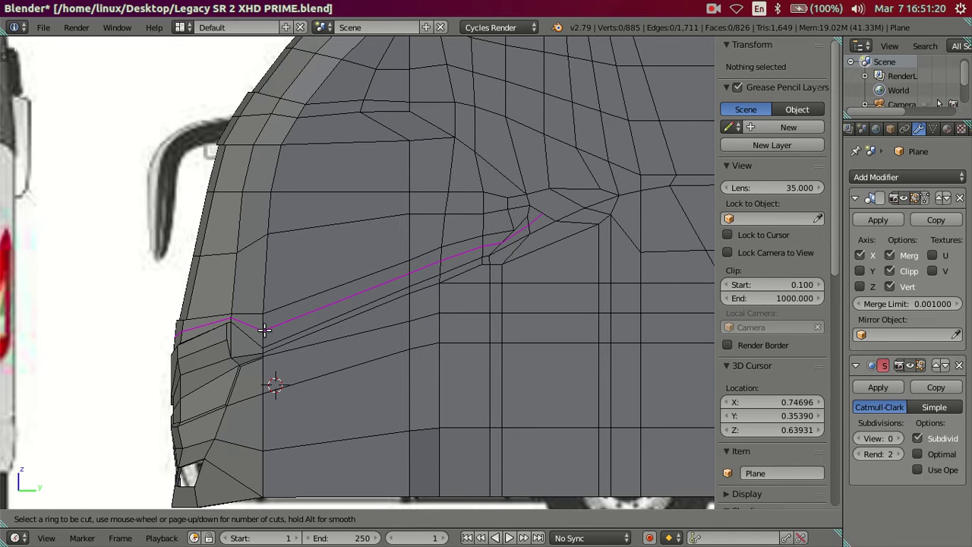
- Place the new edge loop above the headlight, inspect it, and abandon a second loop cut
{"action": "left_click", "coordinate": [263, 329]}
{"action": "middle_click_drag", "start_coordinate": [263, 329], "coordinate": [375, 476]}
{"action": "scroll", "coordinate": [295, 344], "scroll_direction": "up", "scroll_amount": 2}
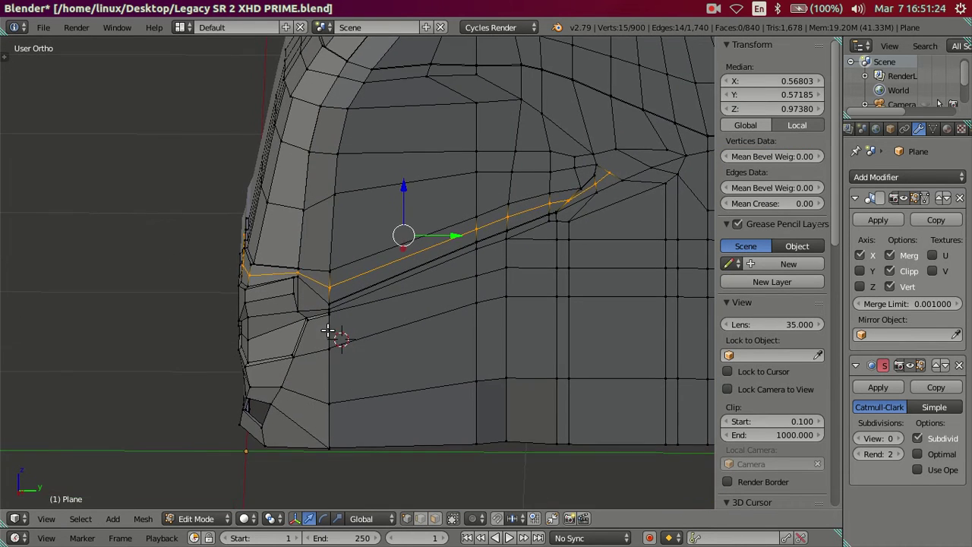
{"action": "scroll", "coordinate": [295, 344], "scroll_direction": "up", "scroll_amount": 2}
{"action": "scroll", "coordinate": [327, 278], "scroll_direction": "up", "scroll_amount": 1}
{"action": "scroll", "coordinate": [254, 299], "scroll_direction": "up", "scroll_amount": 1}
{"action": "scroll", "coordinate": [254, 304], "scroll_direction": "up", "scroll_amount": 2}
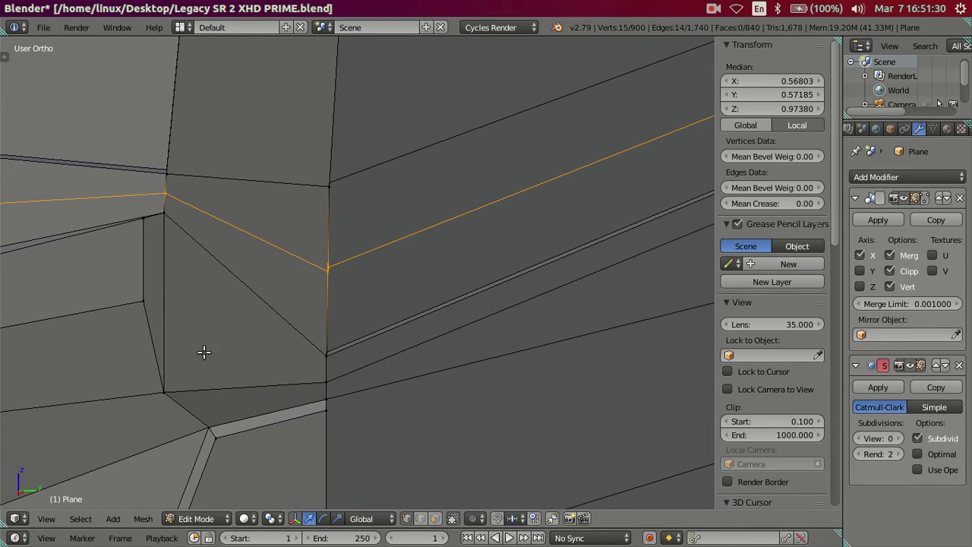
{"action": "key", "text": "ctrl+r"}
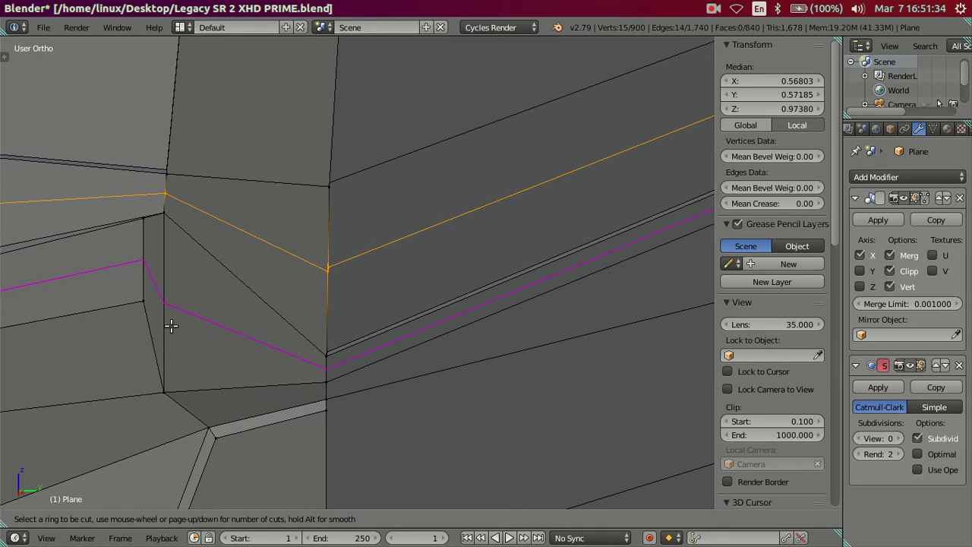
{"action": "key", "text": "Escape"}
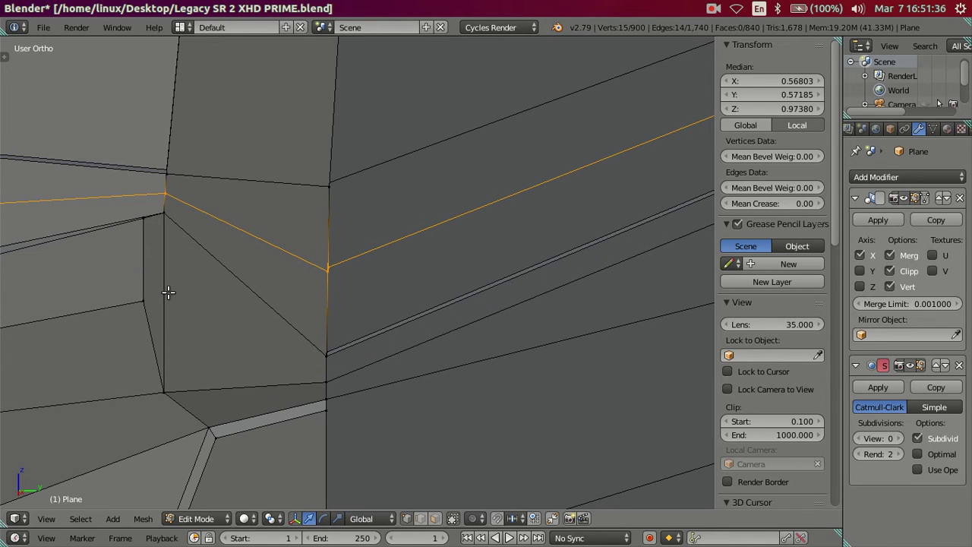
- Move the two headlight-corner vertices slightly down along Z
{"action": "key", "text": "KP_5"}
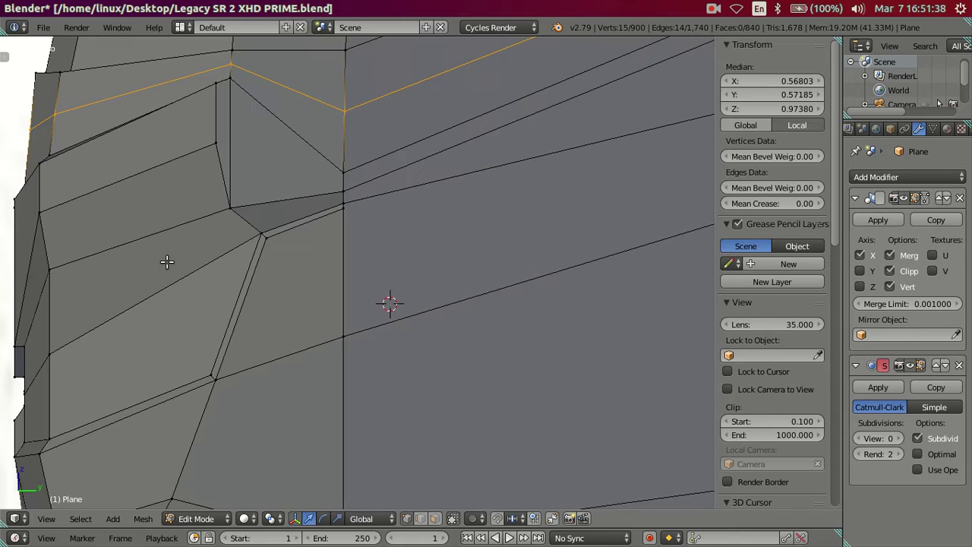
{"action": "middle_click_drag", "start_coordinate": [209, 184], "coordinate": [219, 236], "text": "shift"}
{"action": "right_click", "coordinate": [218, 235]}
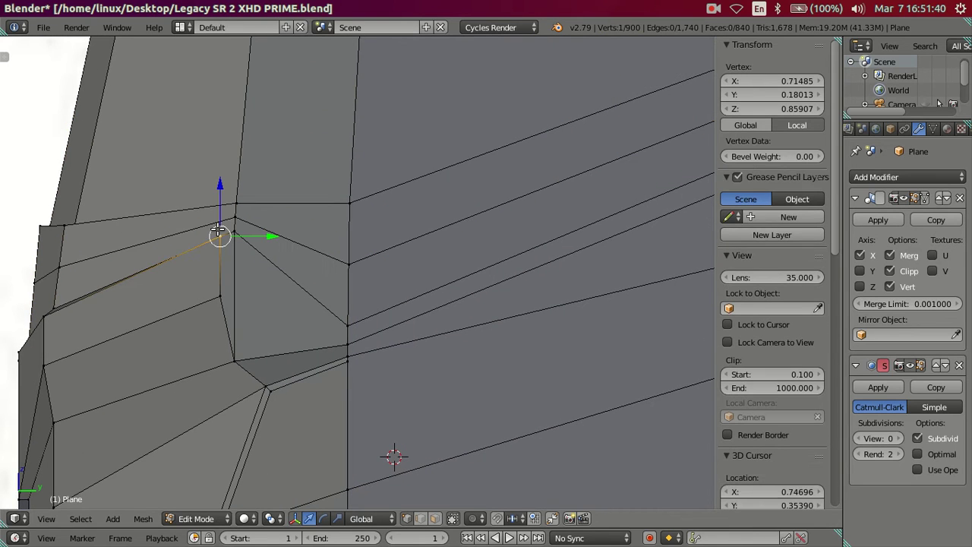
{"action": "right_click", "coordinate": [218, 294], "text": "shift"}
{"action": "key", "text": "g"}
{"action": "key", "text": "z"}
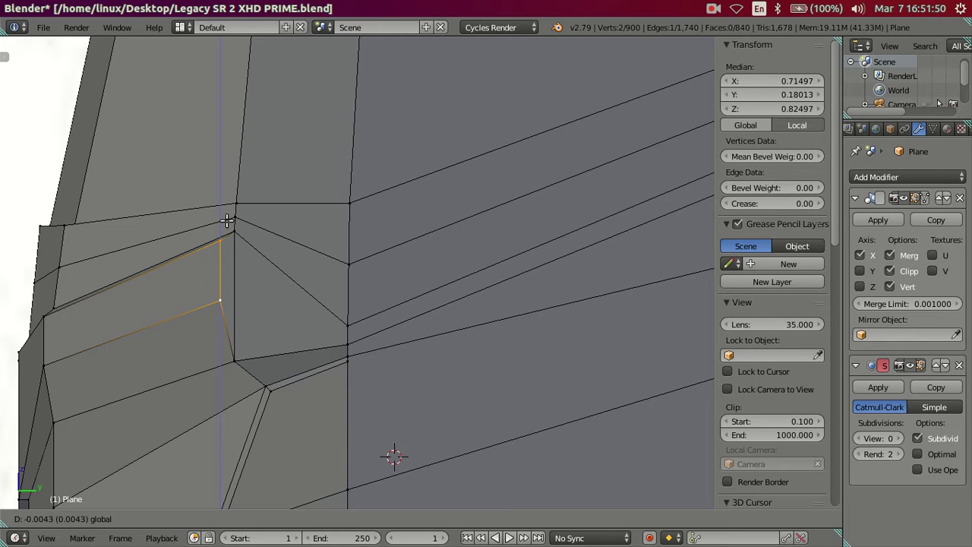
{"action": "left_click", "coordinate": [227, 220]}
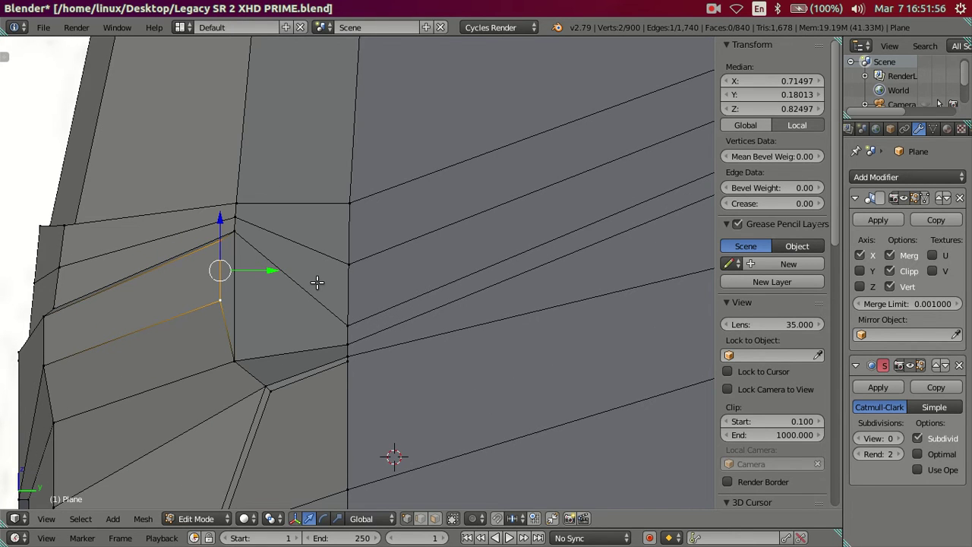
- Dissolve the extra edge loop above the headlight and view the bus in Right Ortho
{"action": "key", "text": "KP_4"}
{"action": "middle_click_drag", "start_coordinate": [360, 270], "coordinate": [380, 258]}
{"action": "key", "text": "a"}
{"action": "right_click", "coordinate": [380, 258], "text": "alt"}
{"action": "key", "text": "x"}
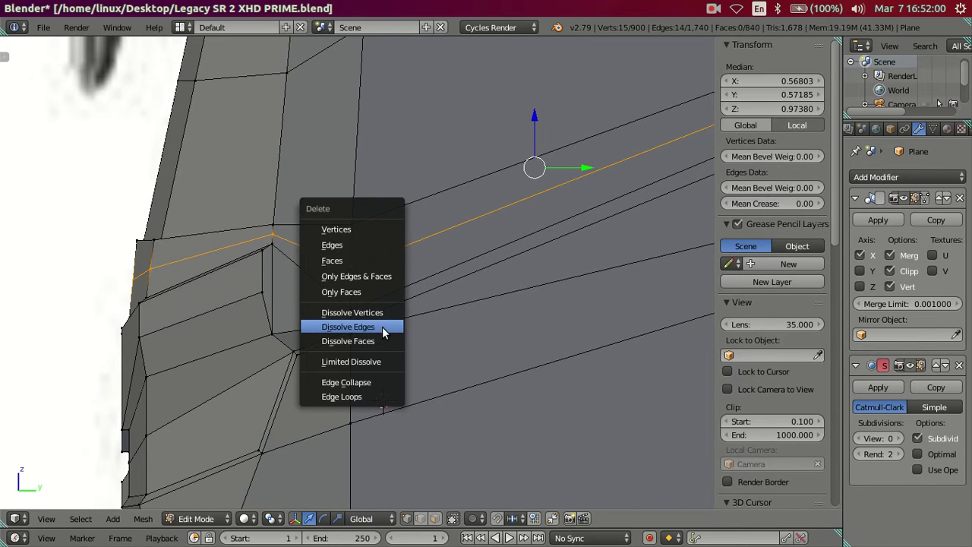
{"action": "left_click", "coordinate": [382, 326]}
{"action": "key", "text": "KP_3"}
{"action": "scroll", "coordinate": [372, 313], "scroll_direction": "down", "scroll_amount": 4}
{"action": "scroll", "coordinate": [365, 301], "scroll_direction": "up", "scroll_amount": 2}
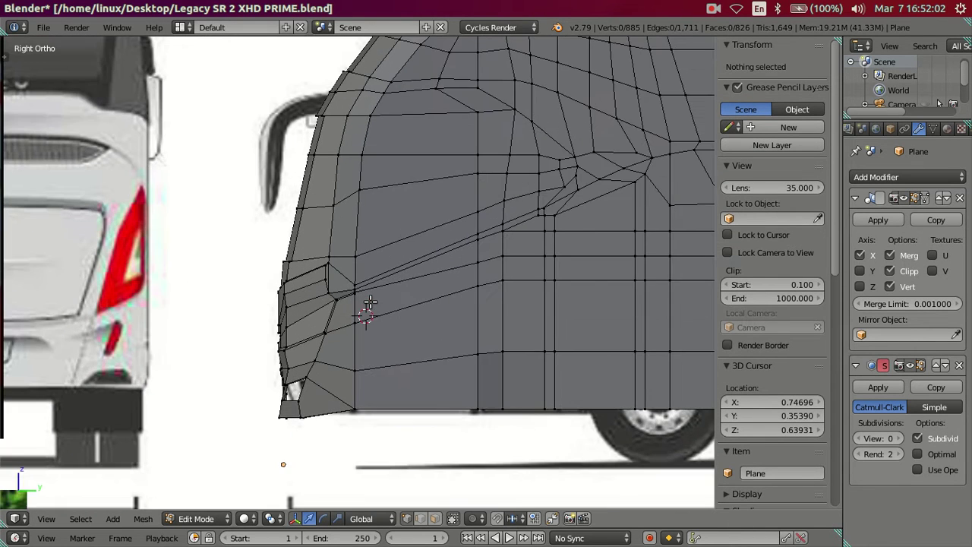
{"action": "scroll", "coordinate": [370, 303], "scroll_direction": "up", "scroll_amount": 3}
{"action": "scroll", "coordinate": [369, 304], "scroll_direction": "up", "scroll_amount": 3}
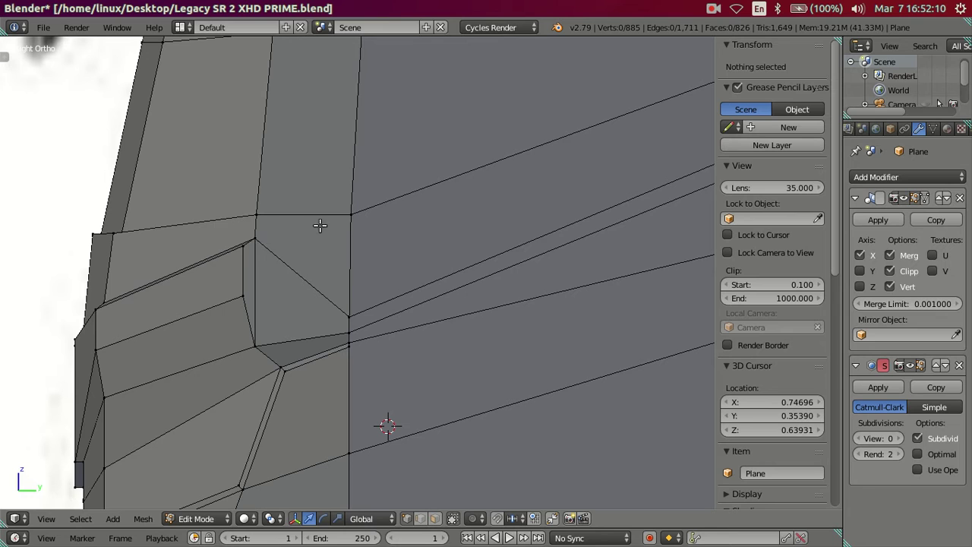
- Delete the upper and lower faces in face mode to open the headlight
{"action": "left_click", "coordinate": [434, 518]}
{"action": "left_click", "coordinate": [335, 266]}
{"action": "left_click", "coordinate": [299, 314], "text": "shift"}
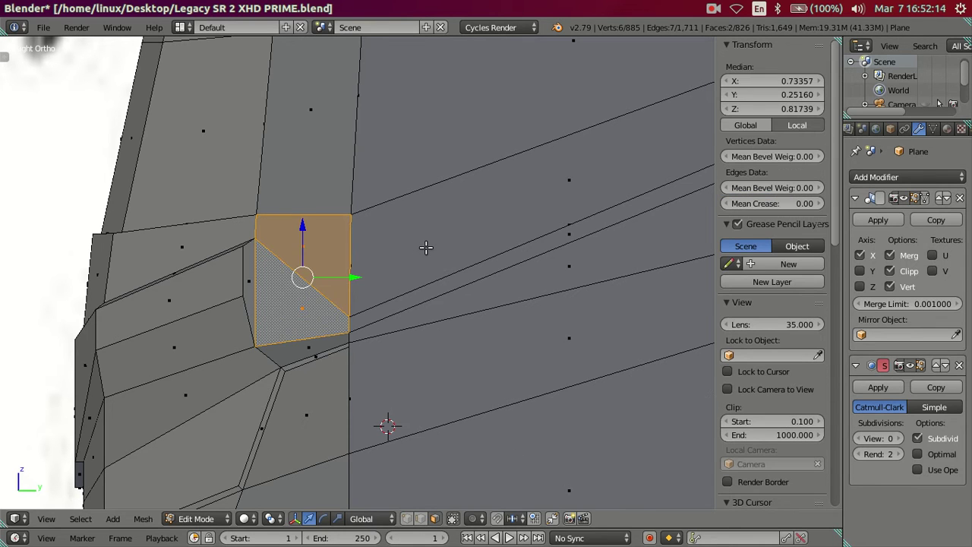
{"action": "key", "text": "x"}
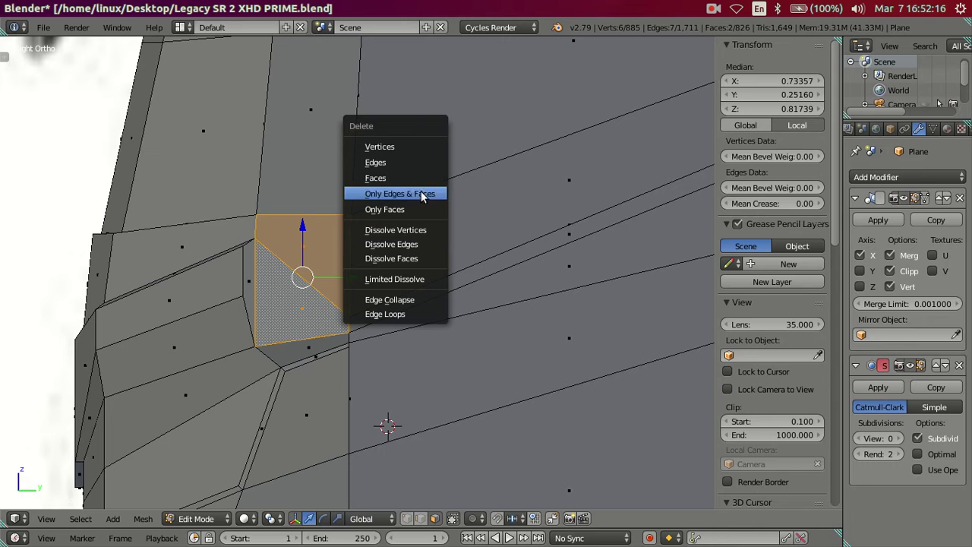
{"action": "left_click", "coordinate": [420, 176]}
{"action": "left_click", "coordinate": [407, 517]}
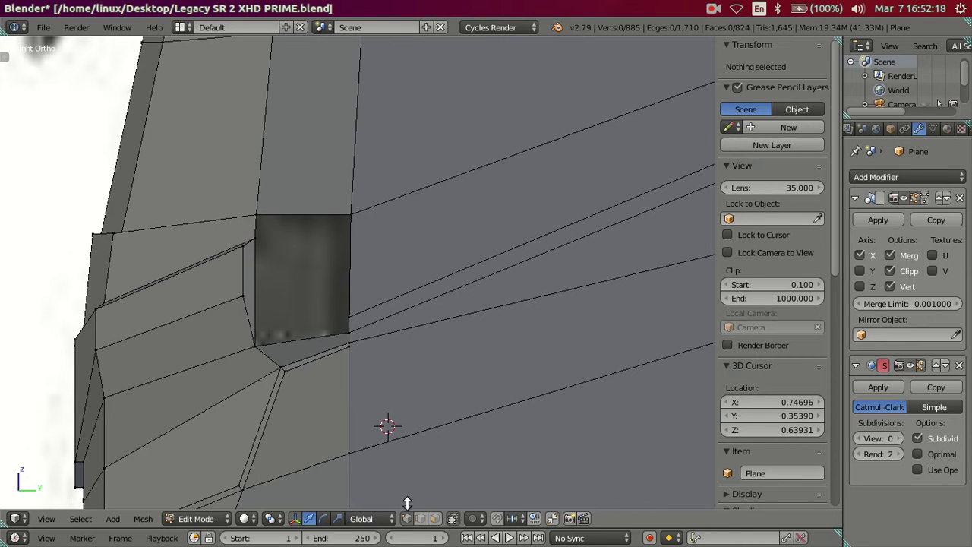
- Cut two centred edge loops along the bus side
{"action": "scroll", "coordinate": [418, 389], "scroll_direction": "down", "scroll_amount": 3}
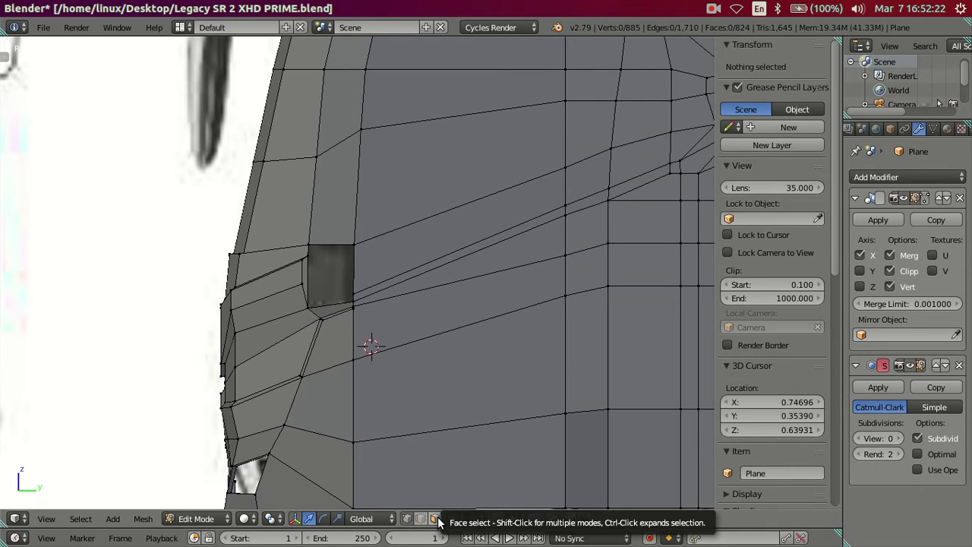
{"action": "scroll", "coordinate": [386, 265], "scroll_direction": "up", "scroll_amount": 1}
{"action": "scroll", "coordinate": [385, 263], "scroll_direction": "up", "scroll_amount": 1}
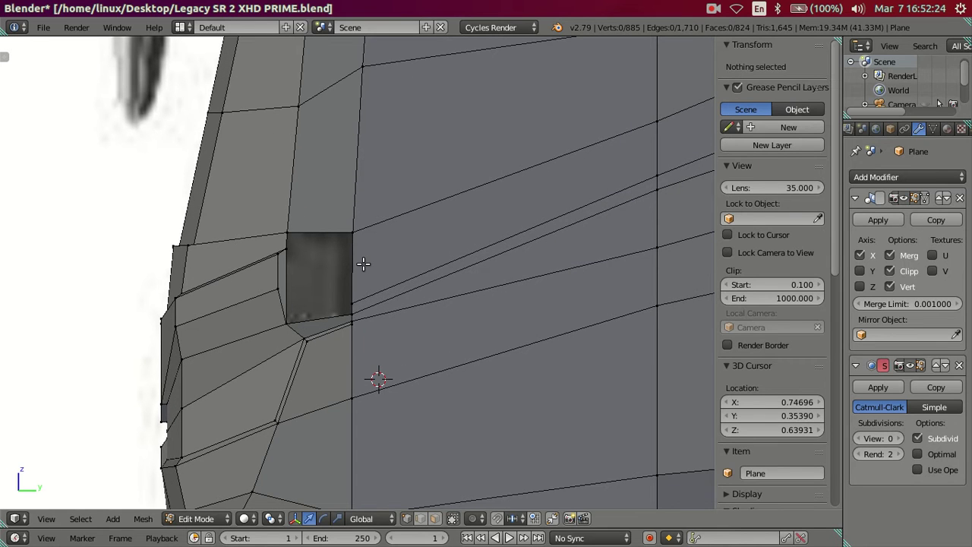
{"action": "key", "text": "ctrl+r"}
{"action": "scroll", "coordinate": [363, 263], "scroll_direction": "up", "scroll_amount": 1}
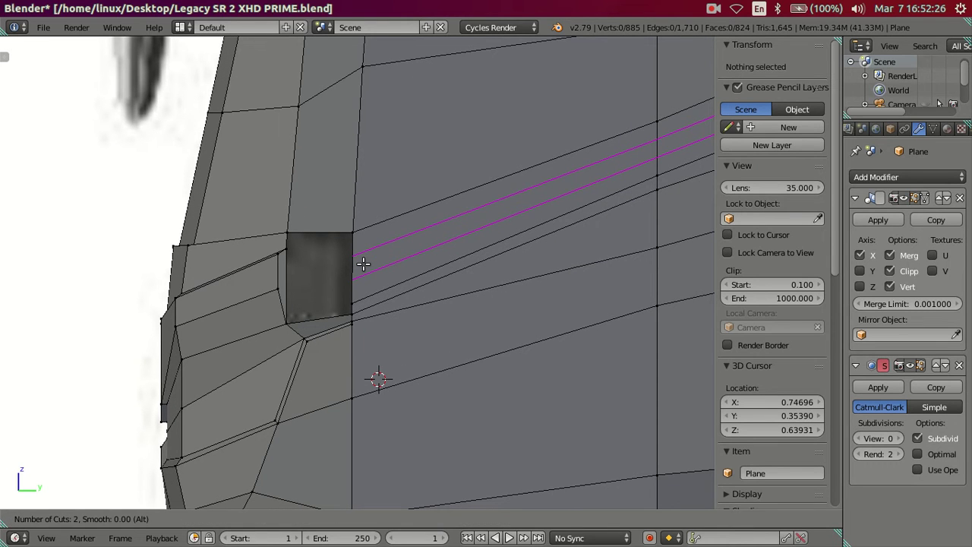
{"action": "left_click", "coordinate": [363, 263]}
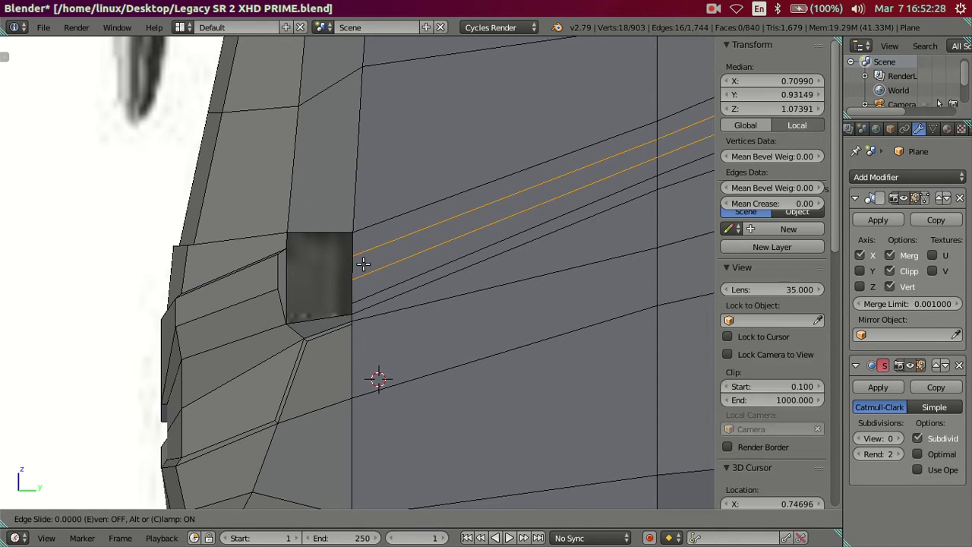
{"action": "right_click", "coordinate": [361, 261]}
- Dissolve the unwanted extra edge loops, checking them in Right Ortho view
{"action": "key", "text": "a"}
{"action": "right_click", "coordinate": [386, 263], "text": "alt"}
{"action": "key", "text": "x"}
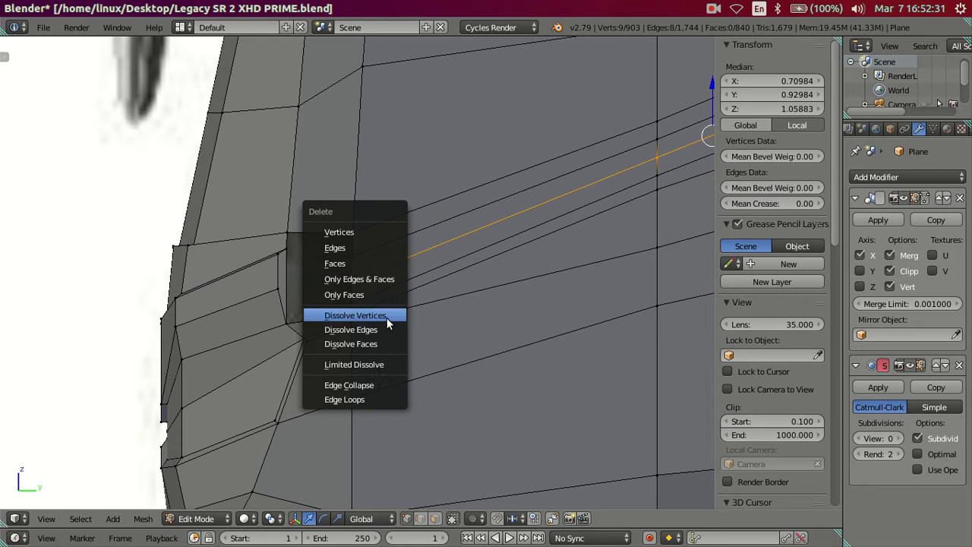
{"action": "left_click", "coordinate": [387, 317]}
{"action": "key", "text": "KP_3"}
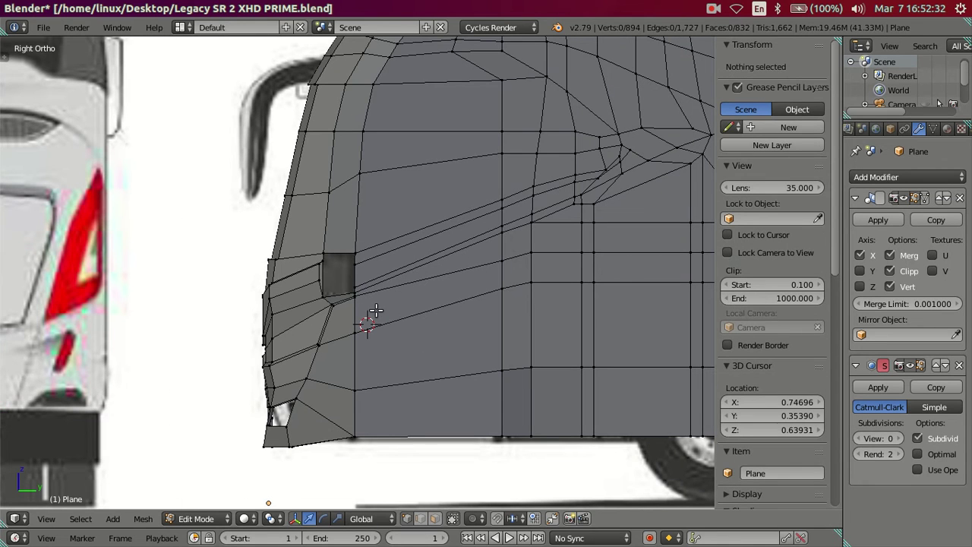
{"action": "right_click", "coordinate": [435, 282], "text": "alt"}
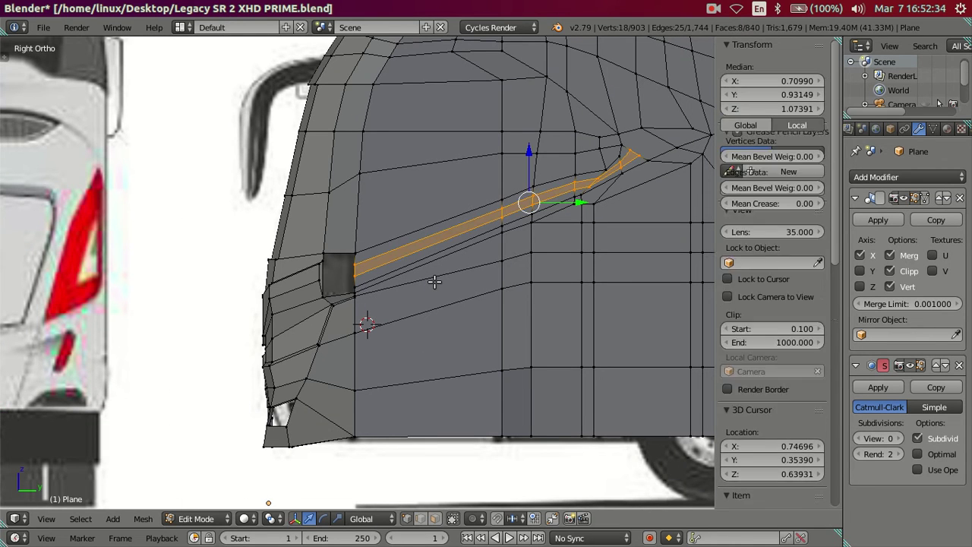
{"action": "key", "text": "a"}
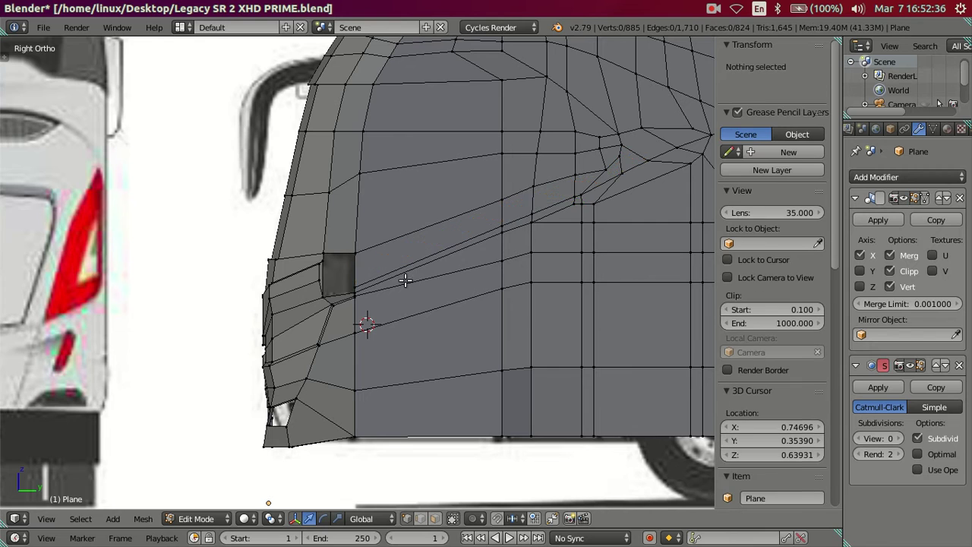
{"action": "scroll", "coordinate": [357, 278], "scroll_direction": "up", "scroll_amount": 3}
{"action": "key", "text": "ctrl+r"}
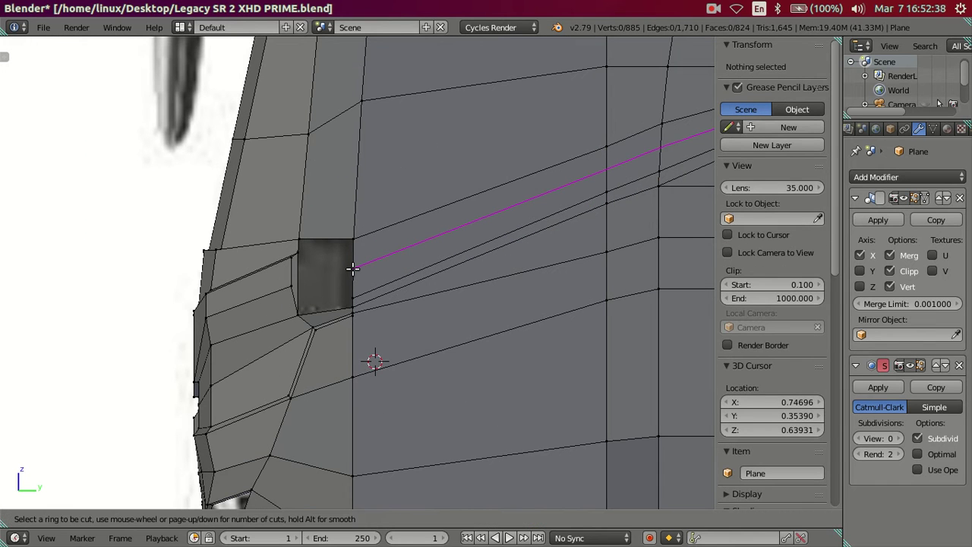
- Add a centred edge loop beside the headlight opening and move its new vertex
{"action": "left_click", "coordinate": [353, 267]}
{"action": "right_click", "coordinate": [353, 267]}
{"action": "key", "text": "a"}
{"action": "scroll", "coordinate": [353, 267], "scroll_direction": "up", "scroll_amount": 2}
{"action": "right_click", "coordinate": [350, 262]}
{"action": "key", "text": "g"}
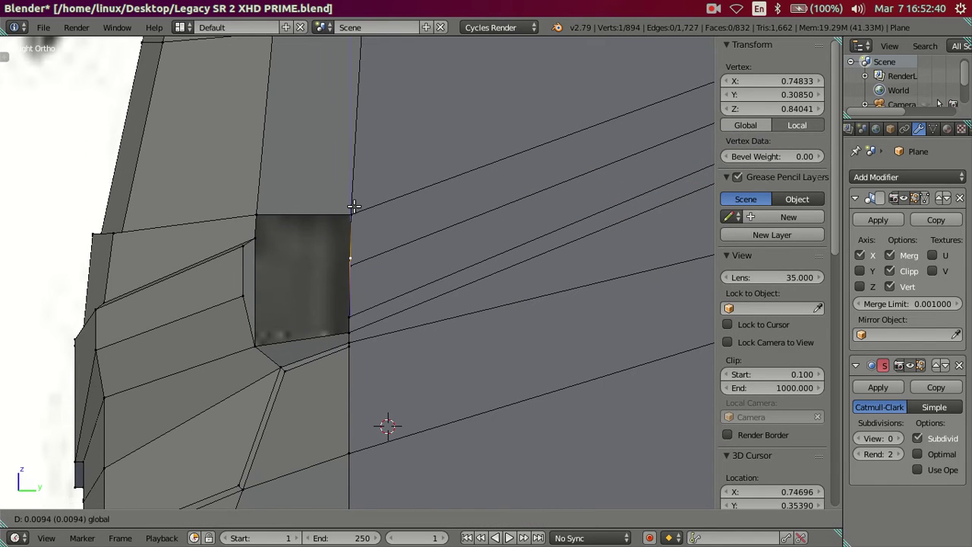
{"action": "left_click", "coordinate": [353, 197]}
{"action": "scroll", "coordinate": [358, 211], "scroll_direction": "up", "scroll_amount": 3}
{"action": "scroll", "coordinate": [379, 235], "scroll_direction": "up", "scroll_amount": 3}
{"action": "scroll", "coordinate": [337, 252], "scroll_direction": "down", "scroll_amount": 4}
- Raise the selected edge by the dark face slightly in right-side view
{"action": "middle_click_drag", "start_coordinate": [344, 262], "coordinate": [379, 304]}
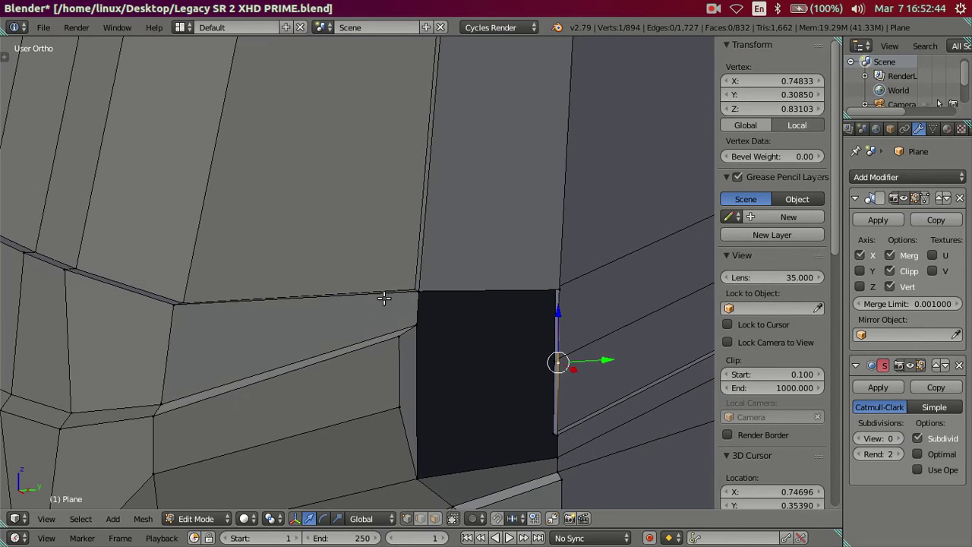
{"action": "middle_click_drag", "start_coordinate": [517, 325], "coordinate": [276, 345], "text": "shift"}
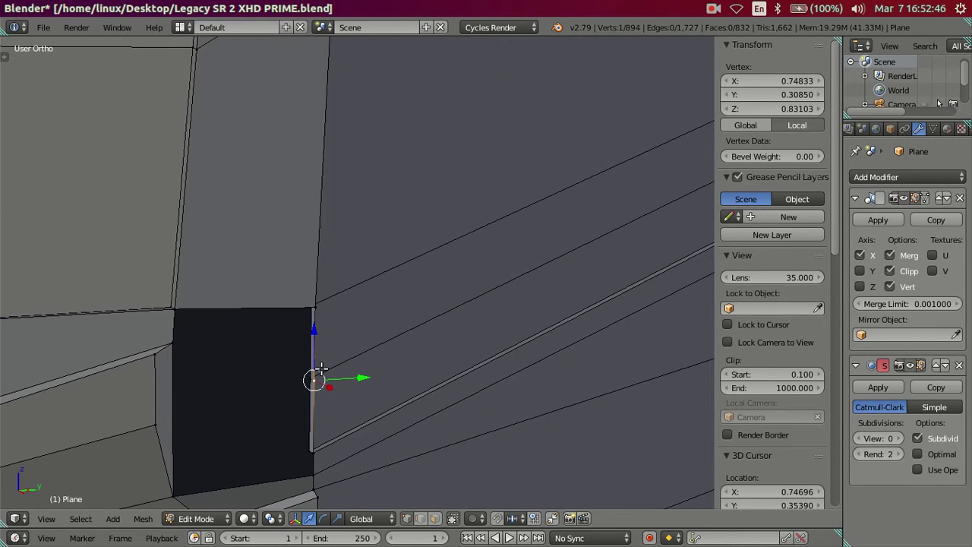
{"action": "scroll", "coordinate": [320, 368], "scroll_direction": "up", "scroll_amount": 2}
{"action": "left_click", "coordinate": [293, 422], "text": "shift"}
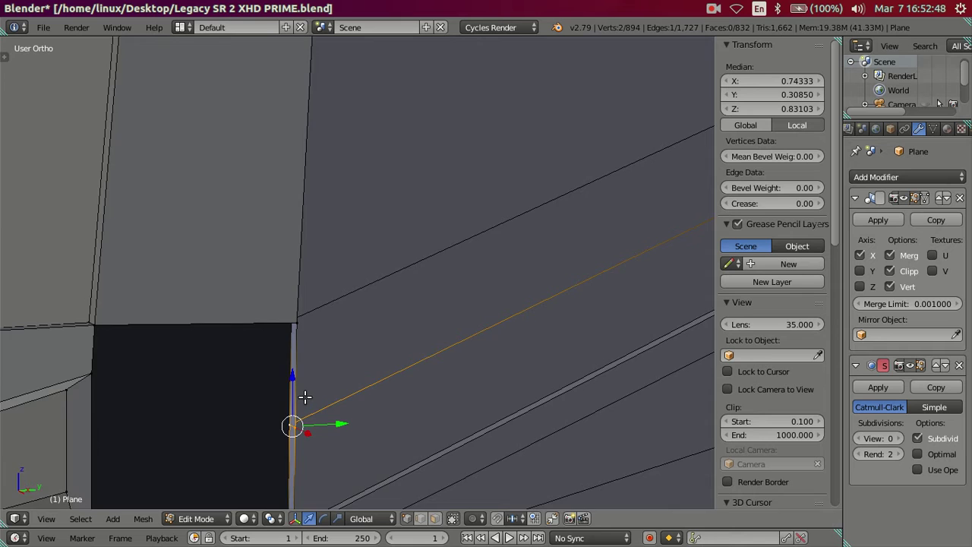
{"action": "key", "text": "KP_3"}
{"action": "mouse_move", "coordinate": [43, 467]}
{"action": "middle_mouse_down", "text": "shift"}
{"action": "mouse_move", "coordinate": [250, 466]}
{"action": "mouse_move", "coordinate": [369, 434]}
{"action": "middle_mouse_up", "text": "shift"}
{"action": "scroll", "coordinate": [369, 433], "scroll_direction": "up", "scroll_amount": 3}
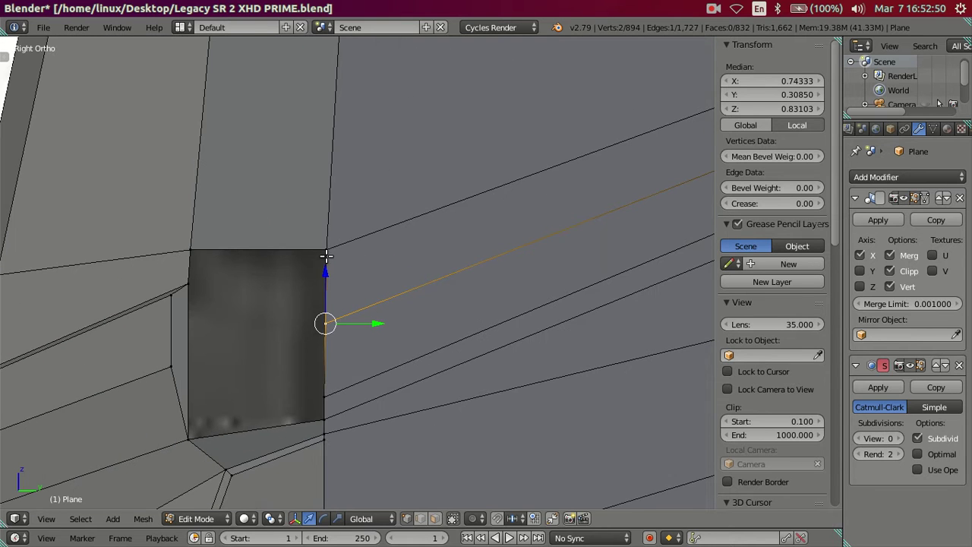
{"action": "left_click_drag", "start_coordinate": [325, 257], "coordinate": [333, 239]}
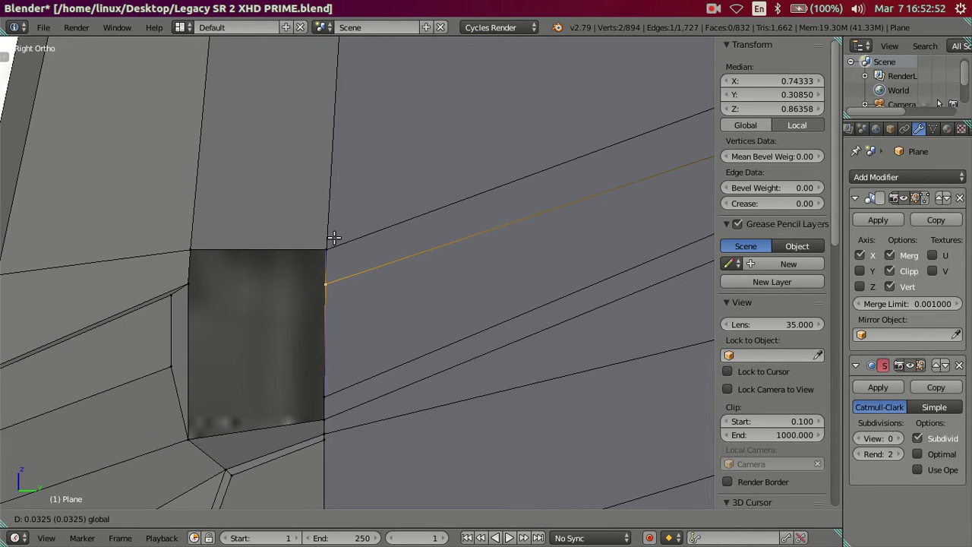
{"action": "left_click", "coordinate": [337, 240]}
{"action": "key", "text": "a"}
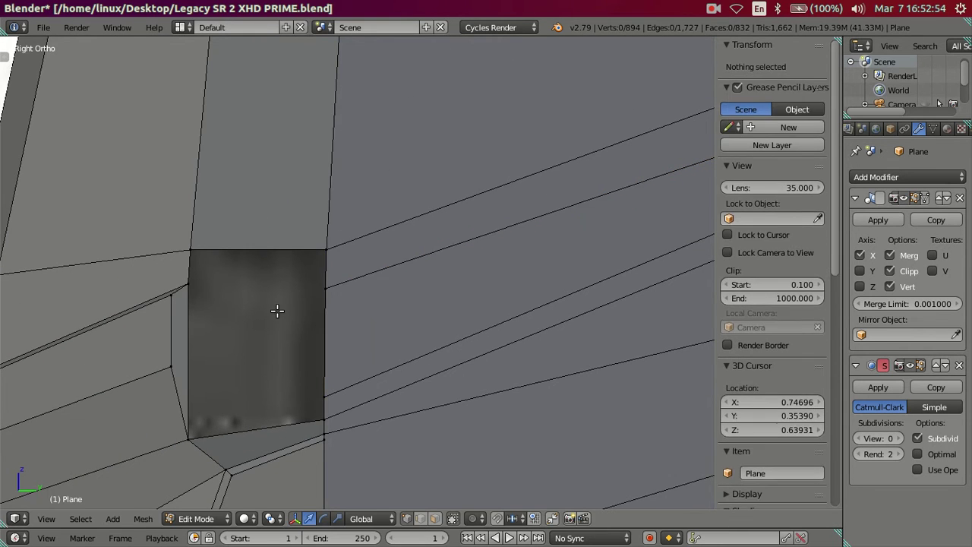
- Fill a face across the gap using its left, top and right edges
{"action": "scroll", "coordinate": [274, 307], "scroll_direction": "down", "scroll_amount": 2}
{"action": "scroll", "coordinate": [290, 301], "scroll_direction": "up", "scroll_amount": 2}
{"action": "mouse_move", "coordinate": [319, 306]}
{"action": "middle_mouse_down"}
{"action": "mouse_move", "coordinate": [230, 299]}
{"action": "mouse_move", "coordinate": [464, 346]}
{"action": "mouse_move", "coordinate": [397, 343]}
{"action": "middle_mouse_up"}
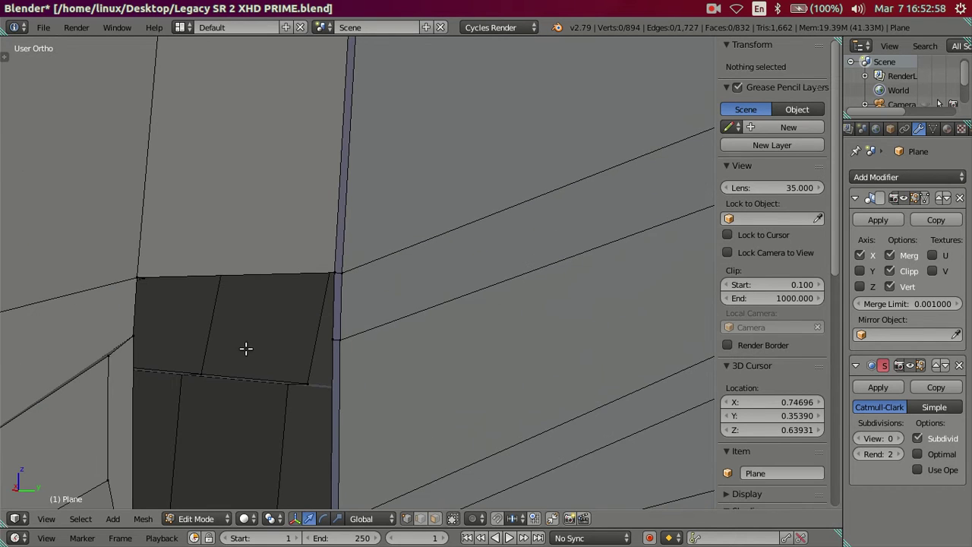
{"action": "right_click", "coordinate": [146, 326]}
{"action": "right_click", "coordinate": [326, 271], "text": "shift"}
{"action": "right_click", "coordinate": [336, 328], "text": "shift"}
{"action": "key", "text": "f"}
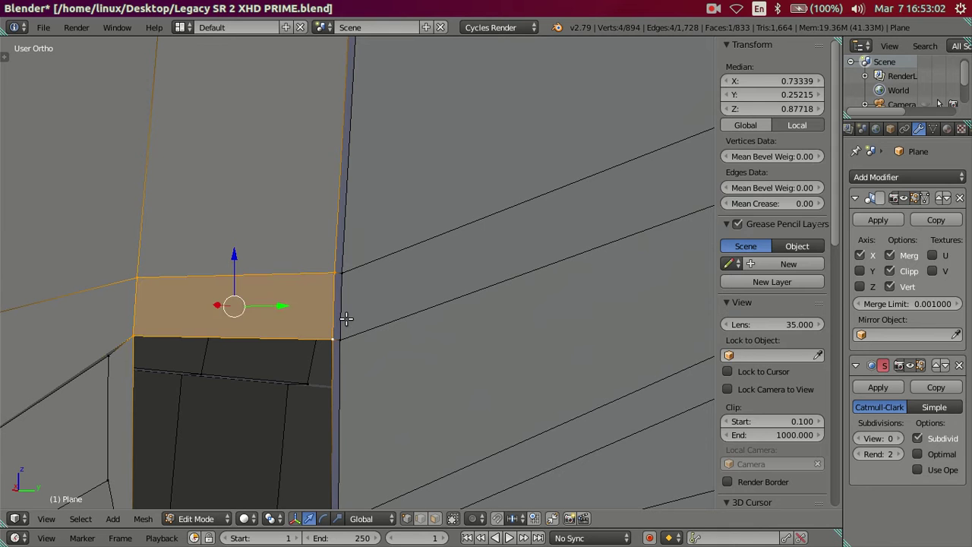
{"action": "key", "text": "a"}
- Delete the thin sliver face left of the headlight opening
{"action": "scroll", "coordinate": [342, 320], "scroll_direction": "down", "scroll_amount": 4}
{"action": "mouse_move", "coordinate": [336, 336]}
{"action": "middle_mouse_down"}
{"action": "mouse_move", "coordinate": [375, 341]}
{"action": "mouse_move", "coordinate": [342, 267]}
{"action": "mouse_move", "coordinate": [427, 474]}
{"action": "middle_mouse_up"}
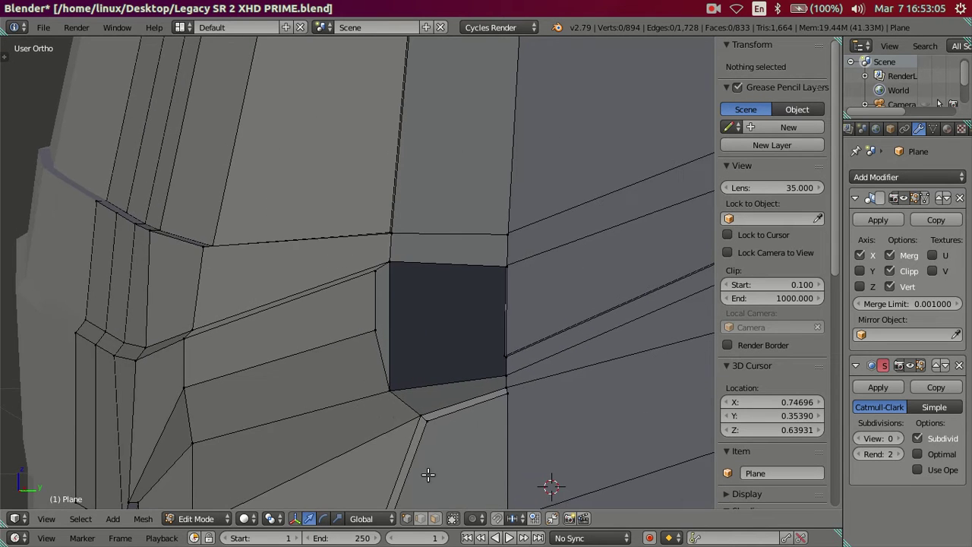
{"action": "right_click", "coordinate": [371, 296]}
{"action": "key", "text": "x"}
{"action": "left_click", "coordinate": [380, 220]}
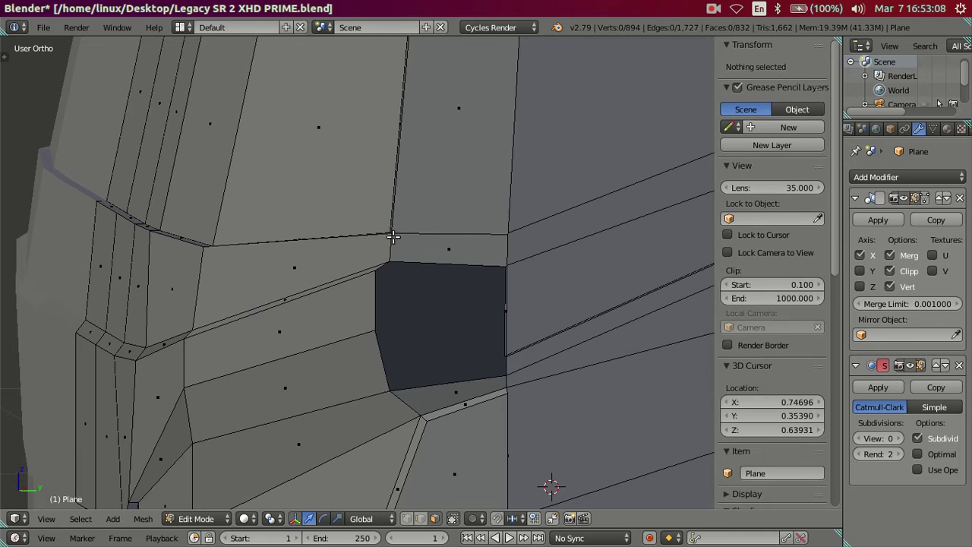
- Extrude a border edge of the opening and offset it 0.01 along X
{"action": "mouse_move", "coordinate": [420, 327]}
{"action": "middle_mouse_down"}
{"action": "mouse_move", "coordinate": [293, 317]}
{"action": "mouse_move", "coordinate": [243, 330]}
{"action": "mouse_move", "coordinate": [382, 286]}
{"action": "mouse_move", "coordinate": [327, 318]}
{"action": "middle_mouse_up"}
{"action": "scroll", "coordinate": [333, 315], "scroll_direction": "up", "scroll_amount": 1}
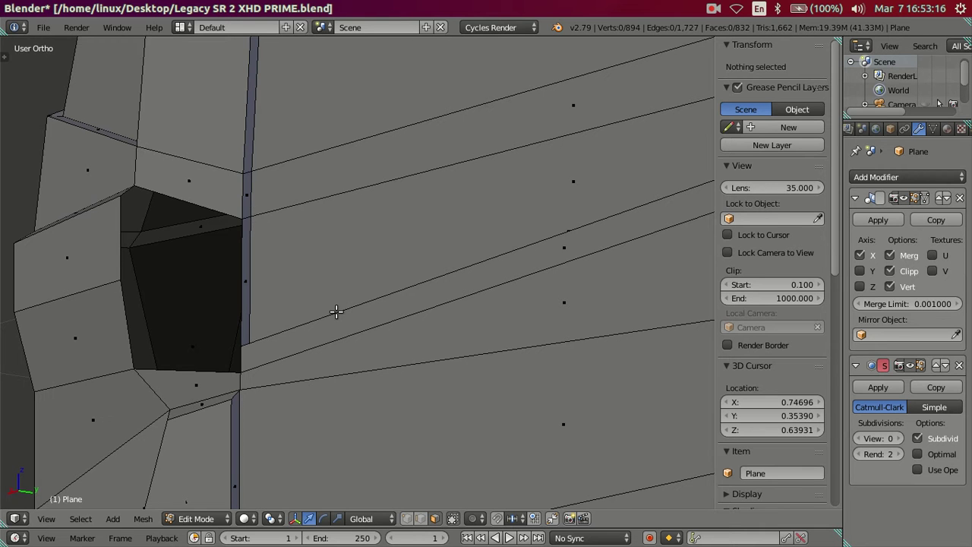
{"action": "mouse_move", "coordinate": [322, 277]}
{"action": "middle_mouse_down"}
{"action": "mouse_move", "coordinate": [287, 297]}
{"action": "mouse_move", "coordinate": [300, 288]}
{"action": "middle_mouse_up"}
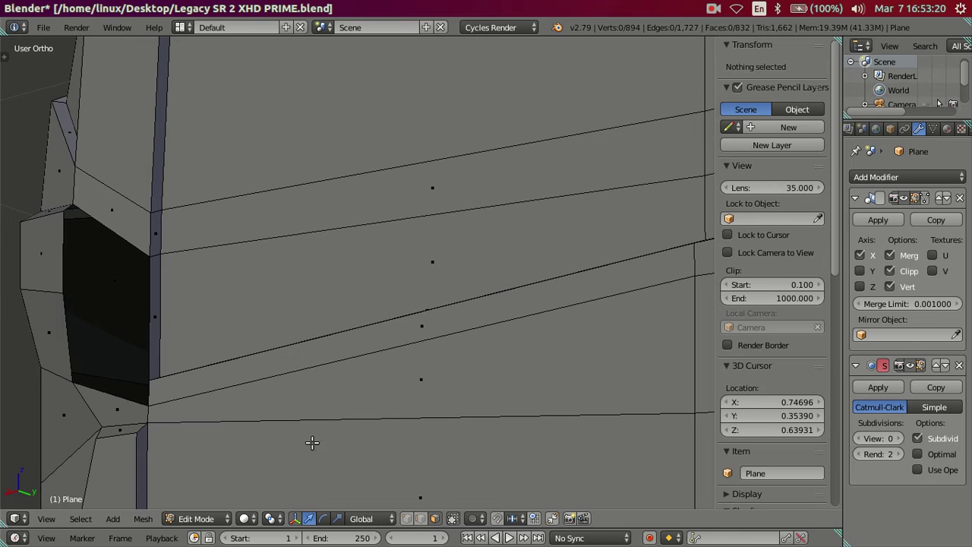
{"action": "right_click", "coordinate": [142, 323]}
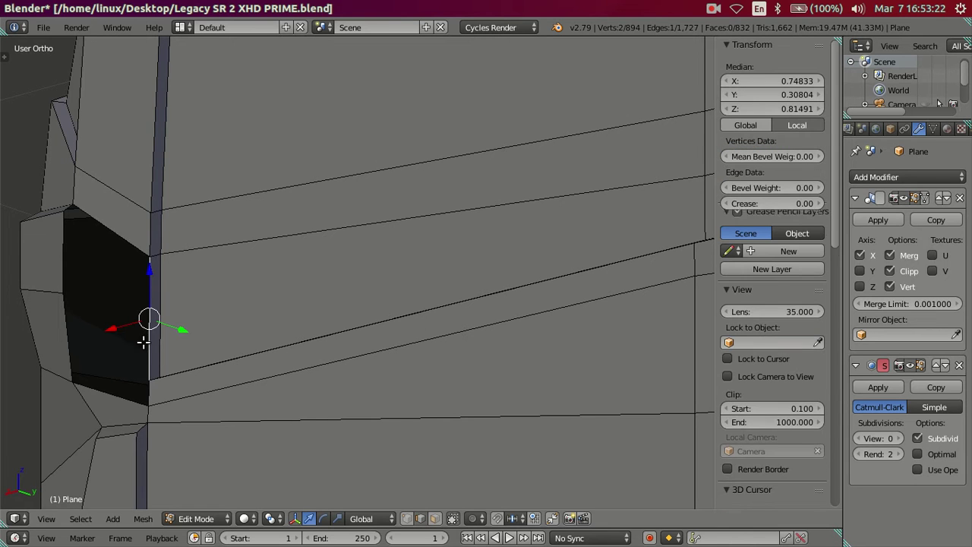
{"action": "mouse_move", "coordinate": [152, 392]}
{"action": "middle_mouse_down"}
{"action": "mouse_move", "coordinate": [217, 332]}
{"action": "mouse_move", "coordinate": [213, 359]}
{"action": "mouse_move", "coordinate": [223, 341]}
{"action": "mouse_move", "coordinate": [202, 352]}
{"action": "middle_mouse_up"}
{"action": "right_click", "coordinate": [209, 339]}
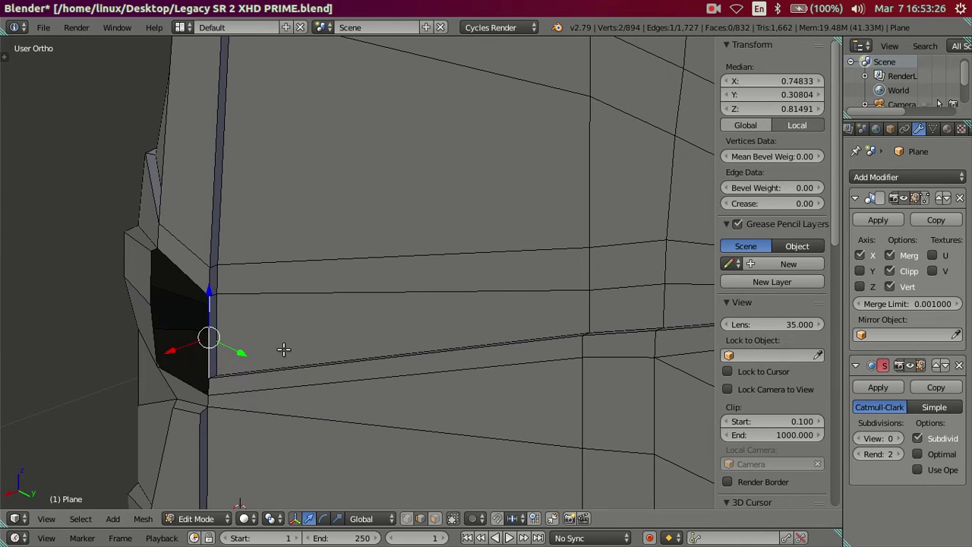
{"action": "key", "text": "e"}
{"action": "key", "text": "Escape"}
{"action": "key", "text": "g"}
{"action": "key", "text": "x"}
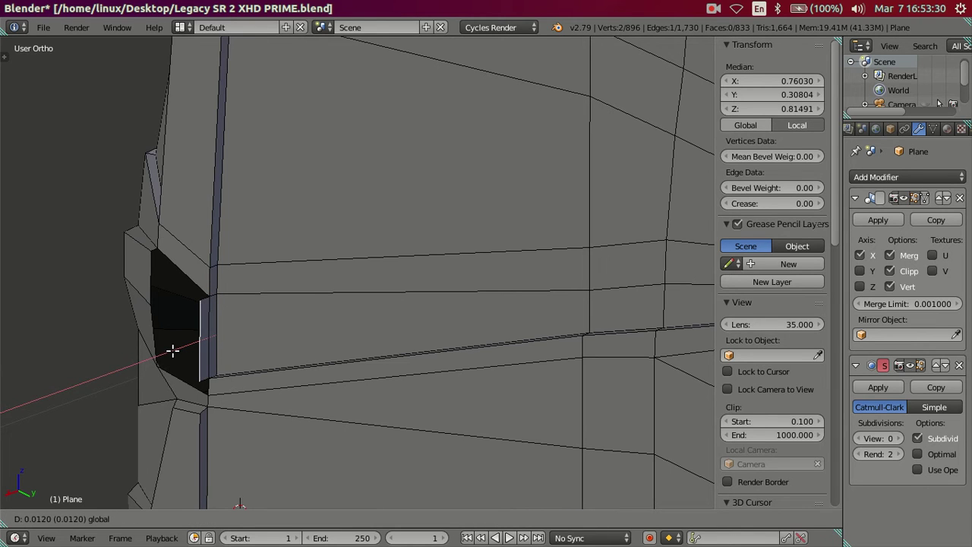
{"action": "type", "text": "01"}
{"action": "key", "text": "Return"}
- Fill a thin face between two edges at the opening
{"action": "mouse_move", "coordinate": [173, 350]}
{"action": "middle_mouse_down"}
{"action": "mouse_move", "coordinate": [245, 338]}
{"action": "mouse_move", "coordinate": [155, 347]}
{"action": "middle_mouse_up"}
{"action": "right_click", "coordinate": [168, 353]}
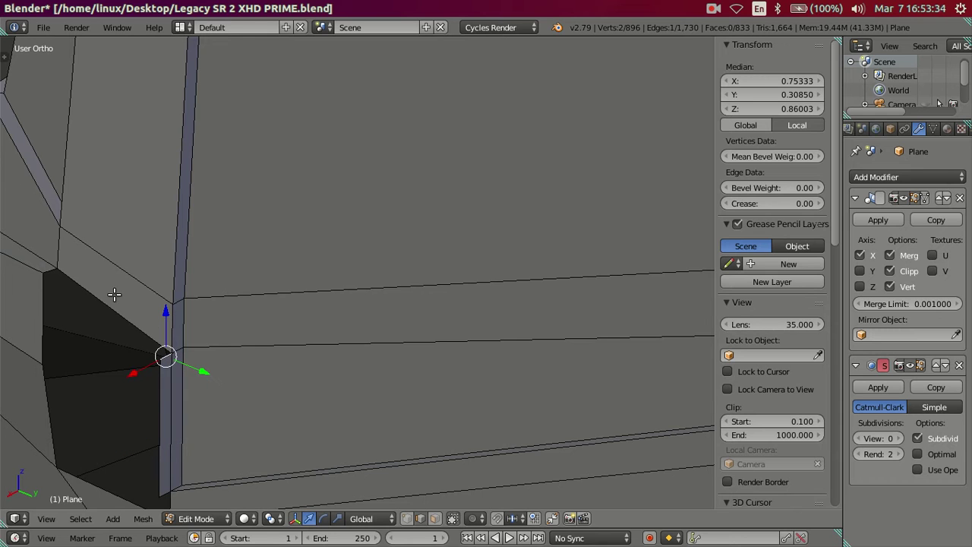
{"action": "right_click", "coordinate": [48, 268], "text": "shift"}
{"action": "key", "text": "f"}
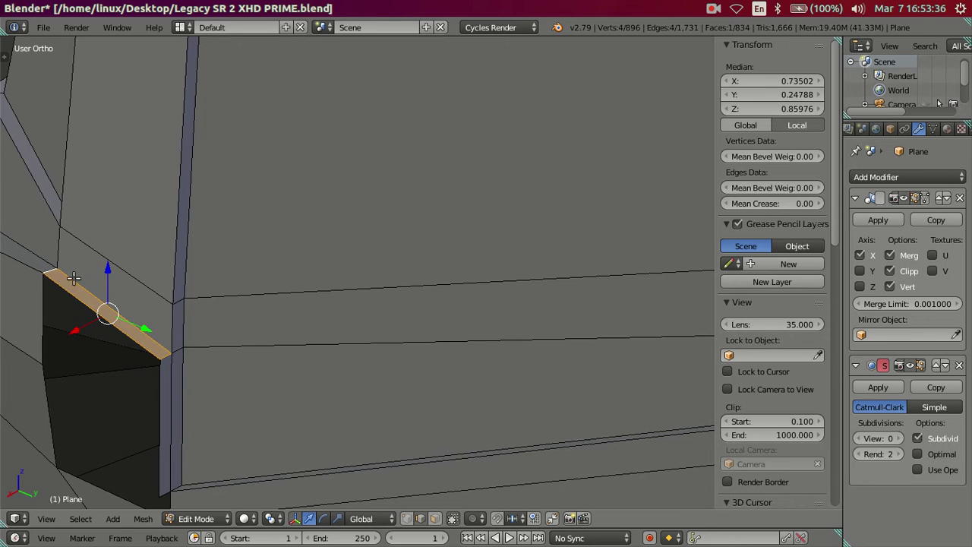
{"action": "key", "text": "a"}
- Move the vertex beside the hole upward and fine-tune its position
{"action": "mouse_move", "coordinate": [140, 304]}
{"action": "middle_mouse_down"}
{"action": "mouse_move", "coordinate": [282, 265]}
{"action": "mouse_move", "coordinate": [282, 306]}
{"action": "mouse_move", "coordinate": [271, 287]}
{"action": "middle_mouse_up"}
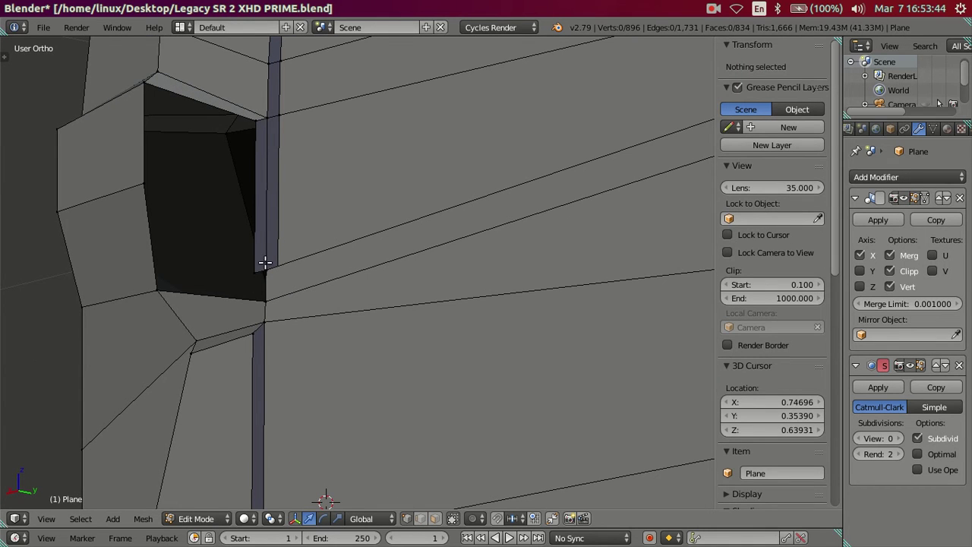
{"action": "right_click", "coordinate": [247, 263]}
{"action": "key", "text": "g"}
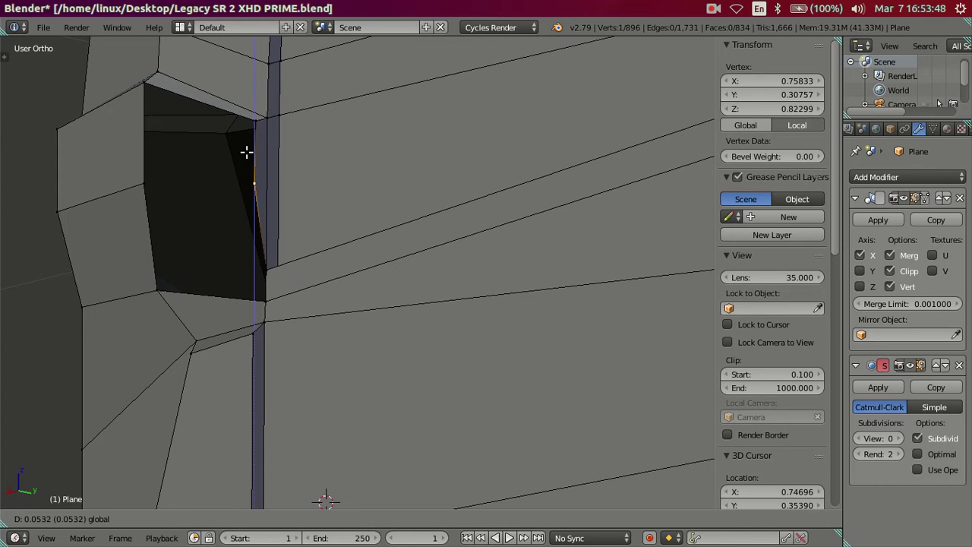
{"action": "left_click", "coordinate": [247, 160]}
{"action": "mouse_move", "coordinate": [249, 162]}
{"action": "middle_mouse_down"}
{"action": "mouse_move", "coordinate": [347, 167]}
{"action": "mouse_move", "coordinate": [410, 203]}
{"action": "middle_mouse_up"}
{"action": "key", "text": "g"}
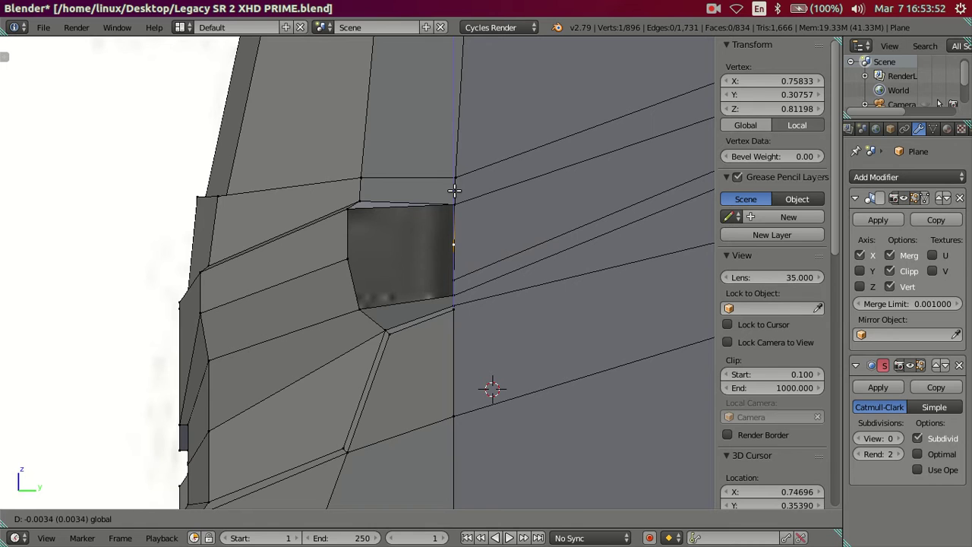
{"action": "left_click", "coordinate": [453, 189]}
{"action": "key", "text": "a"}
- Fill the top of the hole with a face from its left and top edges
{"action": "key", "text": "KP_5"}
{"action": "mouse_move", "coordinate": [482, 278]}
{"action": "middle_mouse_down"}
{"action": "mouse_move", "coordinate": [347, 289]}
{"action": "mouse_move", "coordinate": [277, 326]}
{"action": "mouse_move", "coordinate": [243, 306]}
{"action": "mouse_move", "coordinate": [300, 284]}
{"action": "mouse_move", "coordinate": [275, 351]}
{"action": "middle_mouse_up"}
{"action": "scroll", "coordinate": [277, 326], "scroll_direction": "up", "scroll_amount": 3}
{"action": "scroll", "coordinate": [301, 292], "scroll_direction": "up", "scroll_amount": 2}
{"action": "right_click", "coordinate": [259, 364]}
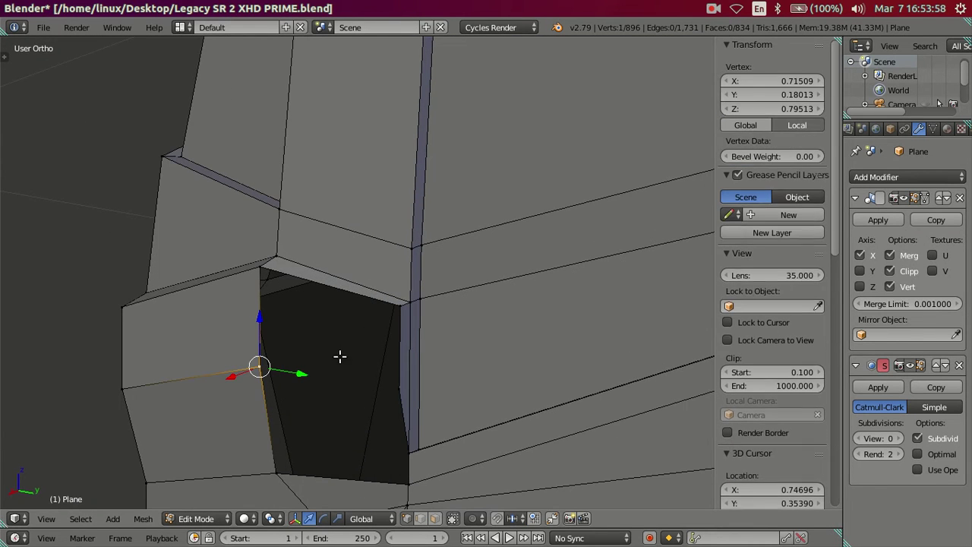
{"action": "right_click", "coordinate": [397, 388], "text": "ctrl"}
{"action": "left_click", "coordinate": [435, 517]}
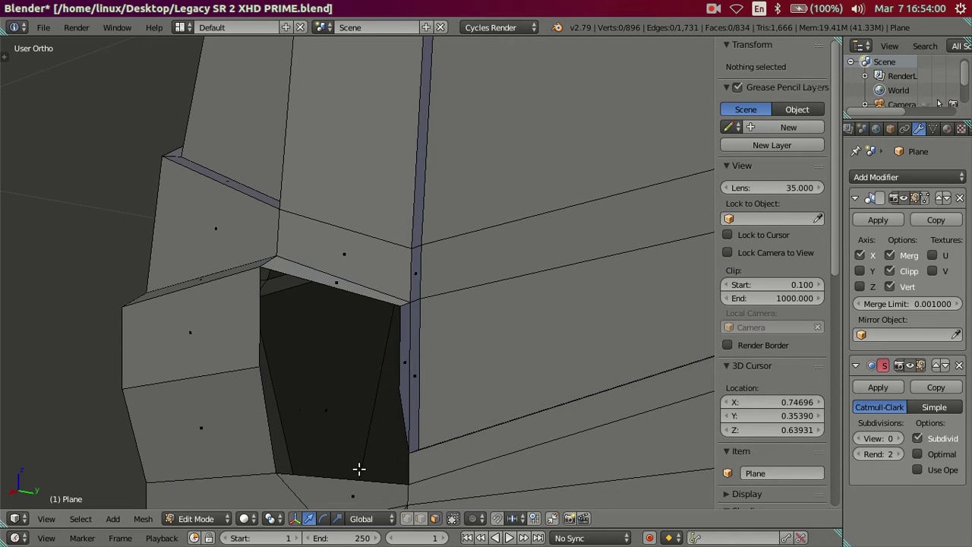
{"action": "right_click", "coordinate": [259, 335]}
{"action": "right_click", "coordinate": [311, 291], "text": "shift"}
{"action": "key", "text": "f"}
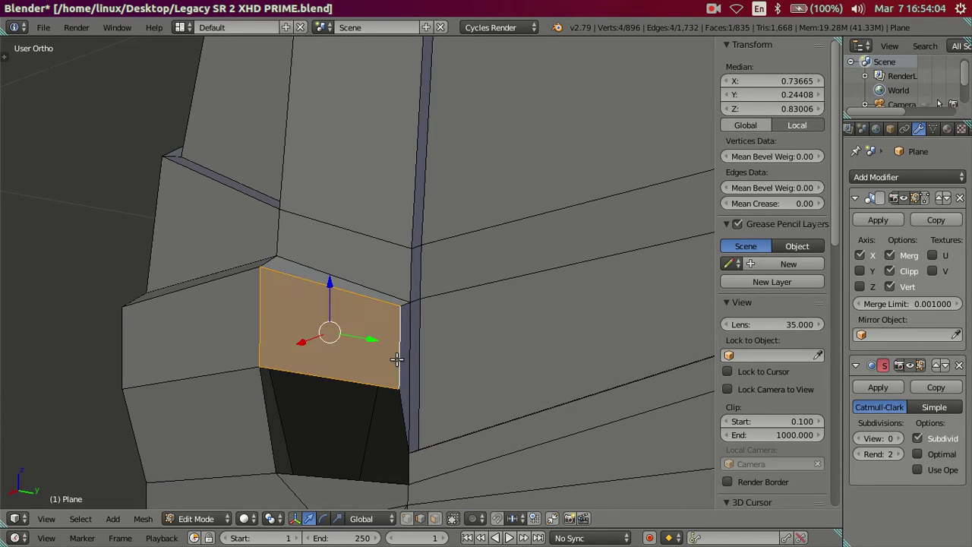
{"action": "key", "text": "a"}
{"action": "mouse_move", "coordinate": [395, 354]}
{"action": "middle_mouse_down"}
{"action": "mouse_move", "coordinate": [342, 360]}
{"action": "mouse_move", "coordinate": [388, 348]}
{"action": "middle_mouse_up"}
{"action": "mouse_move", "coordinate": [479, 355]}
{"action": "middle_mouse_down"}
{"action": "mouse_move", "coordinate": [316, 347]}
{"action": "mouse_move", "coordinate": [373, 358]}
{"action": "mouse_move", "coordinate": [405, 340]}
{"action": "mouse_move", "coordinate": [461, 343]}
{"action": "mouse_move", "coordinate": [453, 311]}
{"action": "mouse_move", "coordinate": [342, 326]}
{"action": "mouse_move", "coordinate": [359, 340]}
{"action": "middle_mouse_up"}
{"action": "scroll", "coordinate": [317, 345], "scroll_direction": "down", "scroll_amount": 2}
{"action": "scroll", "coordinate": [315, 344], "scroll_direction": "down", "scroll_amount": 2}
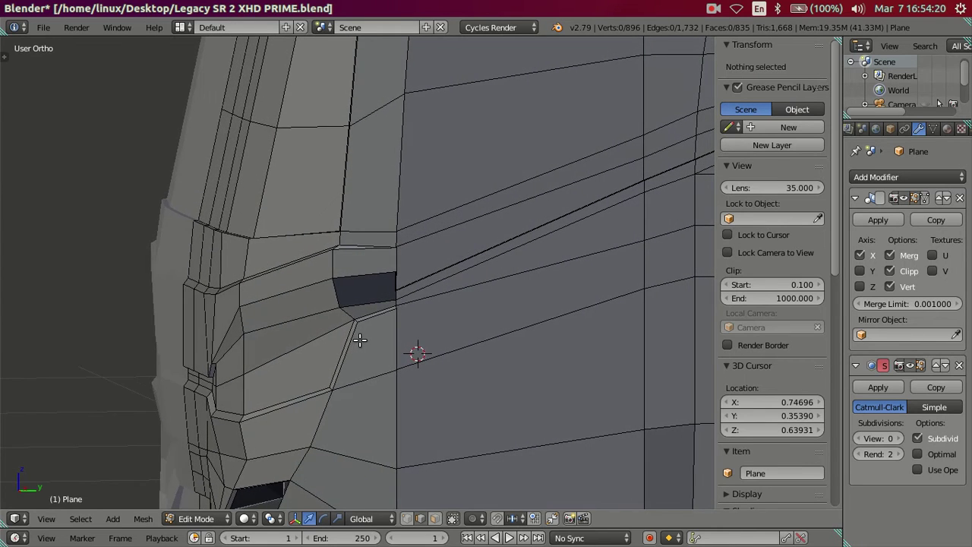
- Reveal the hidden rear mesh, deselect all, and frame the headlight opening in solid front view
{"action": "scroll", "coordinate": [359, 337], "scroll_direction": "down", "scroll_amount": 5}
{"action": "scroll", "coordinate": [360, 334], "scroll_direction": "down", "scroll_amount": 4}
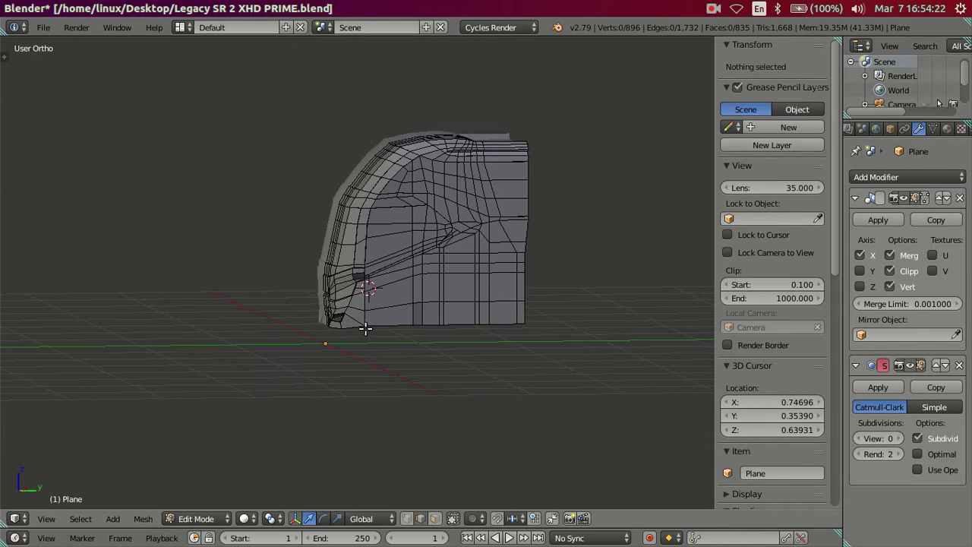
{"action": "key", "text": "alt+h"}
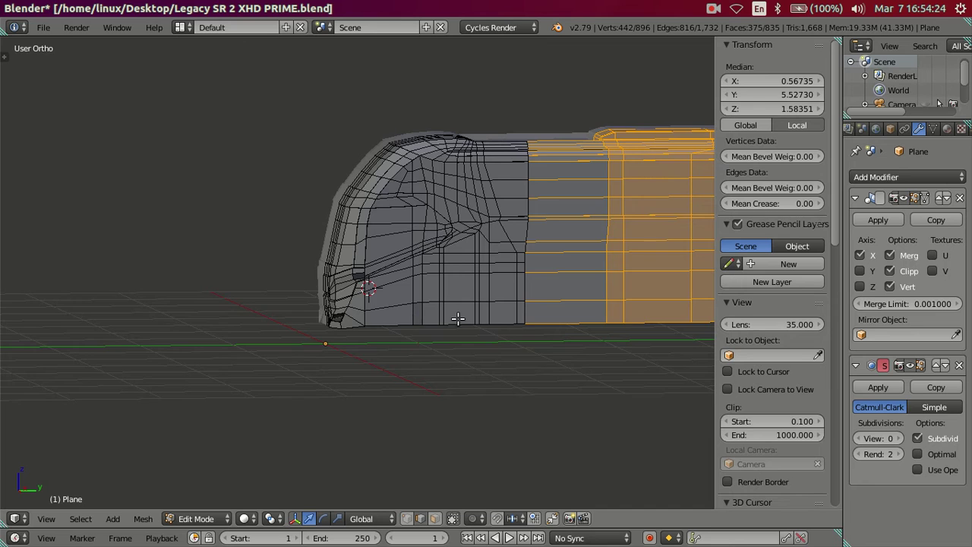
{"action": "scroll", "coordinate": [458, 318], "scroll_direction": "up", "scroll_amount": 3}
{"action": "key", "text": "a"}
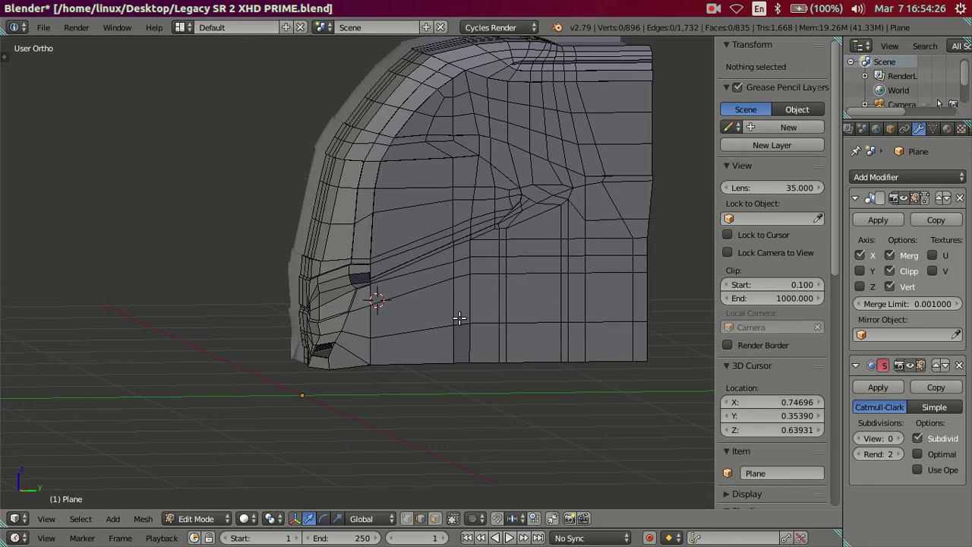
{"action": "scroll", "coordinate": [458, 318], "scroll_direction": "up", "scroll_amount": 2}
{"action": "scroll", "coordinate": [458, 318], "scroll_direction": "up", "scroll_amount": 2}
{"action": "scroll", "coordinate": [459, 319], "scroll_direction": "up", "scroll_amount": 1}
{"action": "middle_click_drag", "start_coordinate": [464, 321], "coordinate": [374, 338], "text": "shift"}
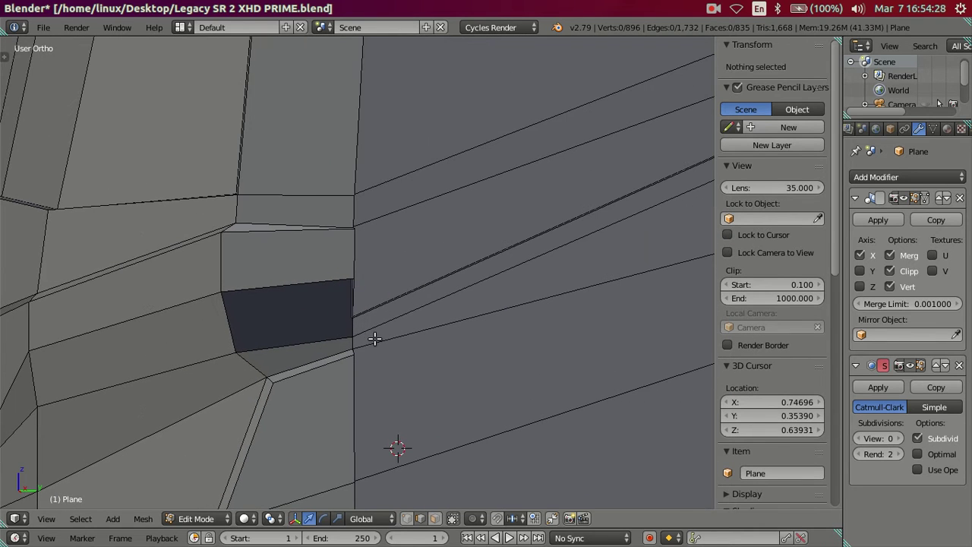
{"action": "key", "text": "KP_1"}
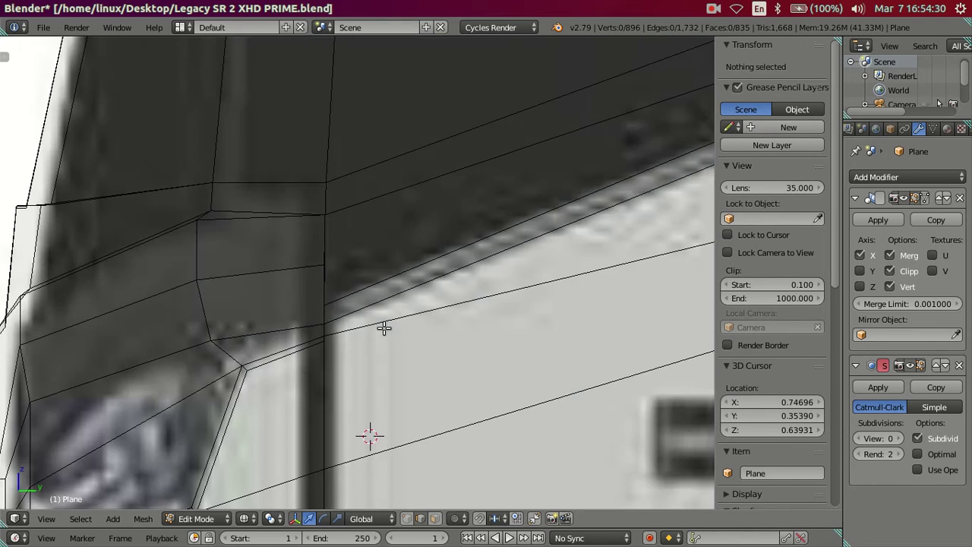
{"action": "key", "text": "z"}
- Dissolve the stray edge running back along the bus side
{"action": "right_click", "coordinate": [393, 318]}
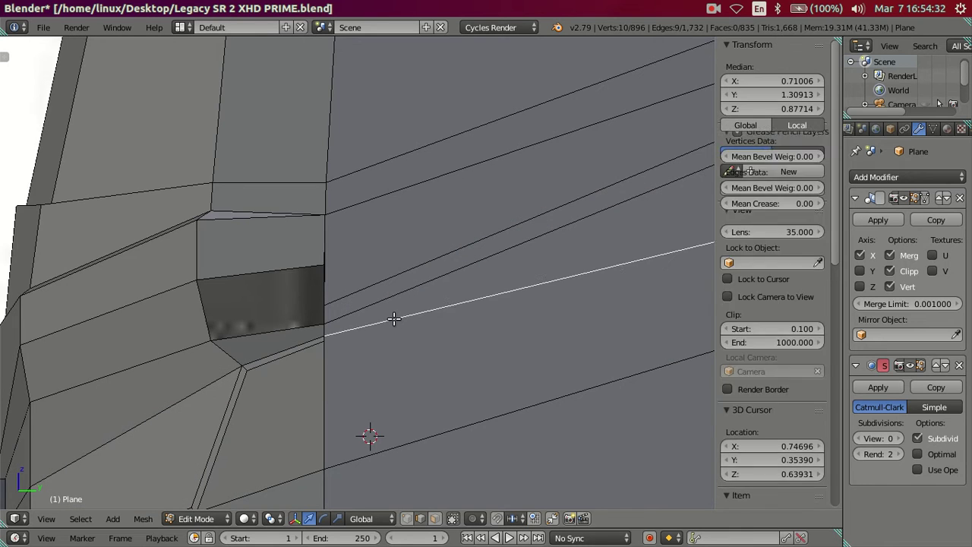
{"action": "scroll", "coordinate": [393, 318], "scroll_direction": "down", "scroll_amount": 3}
{"action": "scroll", "coordinate": [393, 318], "scroll_direction": "down", "scroll_amount": 3}
{"action": "key", "text": "x"}
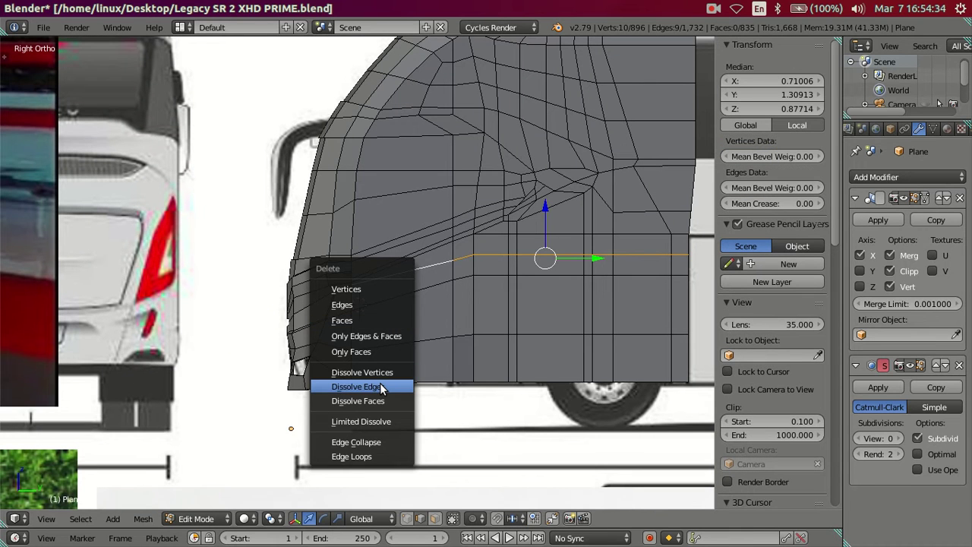
{"action": "left_click", "coordinate": [382, 388]}
- Try a loop cut across the side, cancel it, and undo back to hiding the rear mesh
{"action": "scroll", "coordinate": [395, 359], "scroll_direction": "up", "scroll_amount": 2}
{"action": "scroll", "coordinate": [304, 337], "scroll_direction": "up", "scroll_amount": 2}
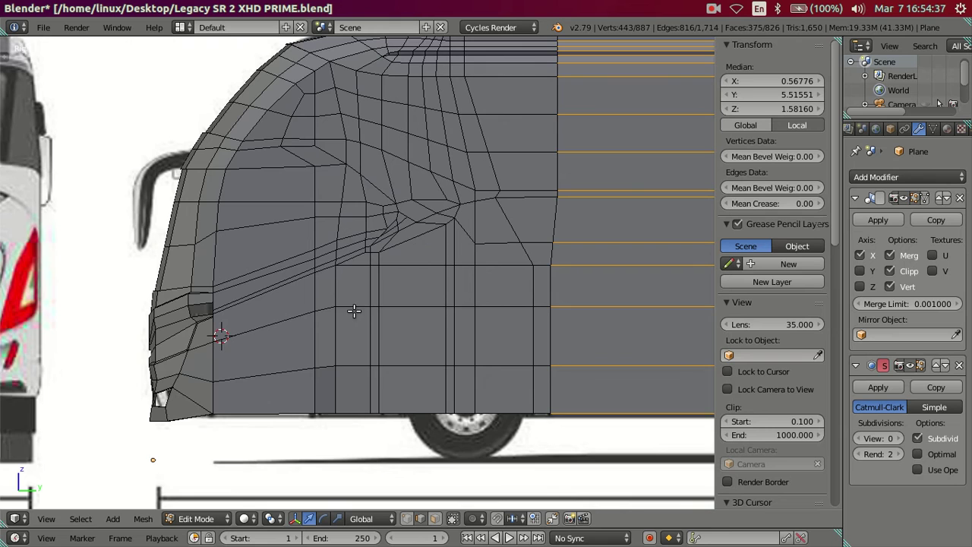
{"action": "mouse_move", "coordinate": [354, 311]}
{"action": "middle_mouse_down"}
{"action": "mouse_move", "coordinate": [373, 336]}
{"action": "mouse_move", "coordinate": [549, 293]}
{"action": "middle_mouse_up"}
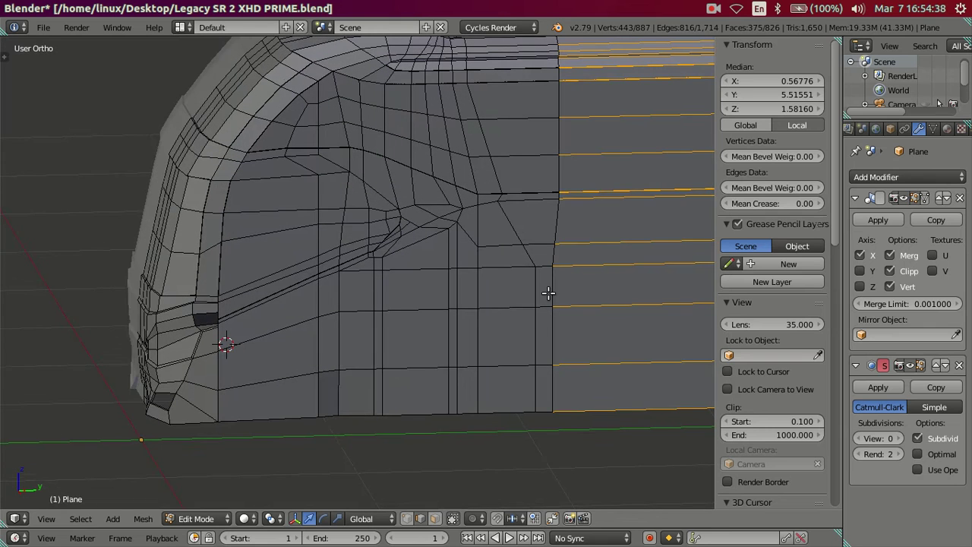
{"action": "key", "text": "a"}
{"action": "key", "text": "ctrl+r"}
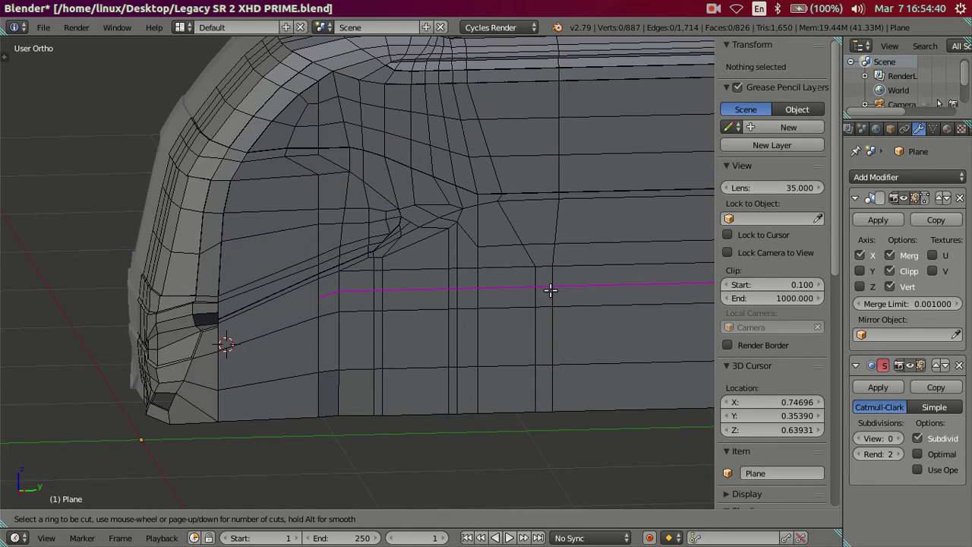
{"action": "key", "text": "Escape"}
{"action": "key", "text": "ctrl+z"}
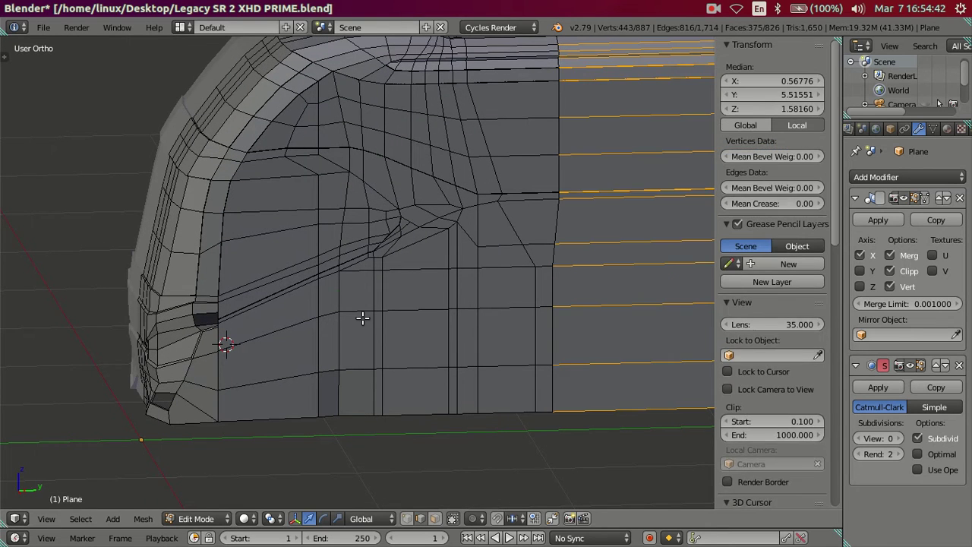
{"action": "key", "text": "ctrl+z"}
- Centre the side view on the headlight opening's corner vertex and orbit to an angled view
{"action": "scroll", "coordinate": [325, 315], "scroll_direction": "up", "scroll_amount": 2}
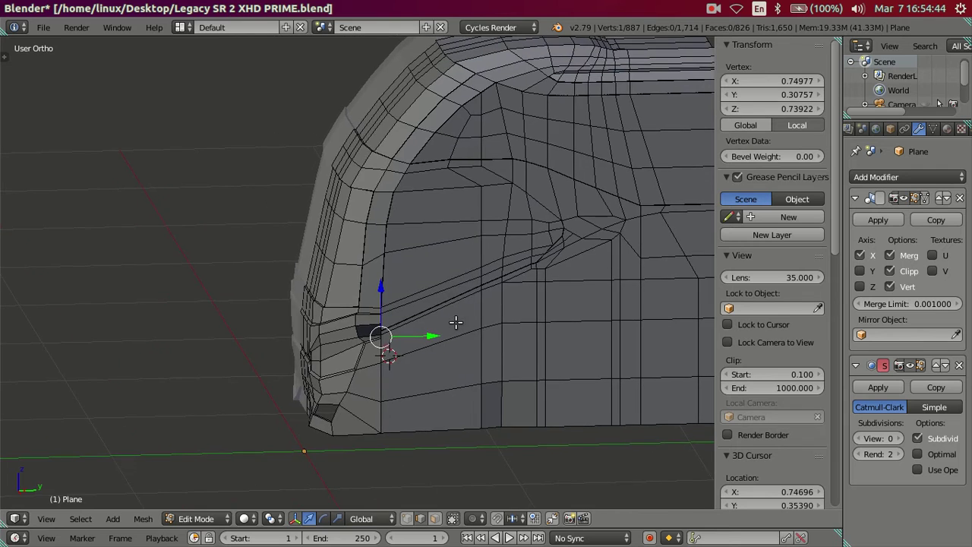
{"action": "key", "text": "KP_3"}
{"action": "scroll", "coordinate": [356, 243], "scroll_direction": "up", "scroll_amount": 3}
{"action": "middle_click_drag", "start_coordinate": [340, 263], "coordinate": [395, 392], "text": "shift"}
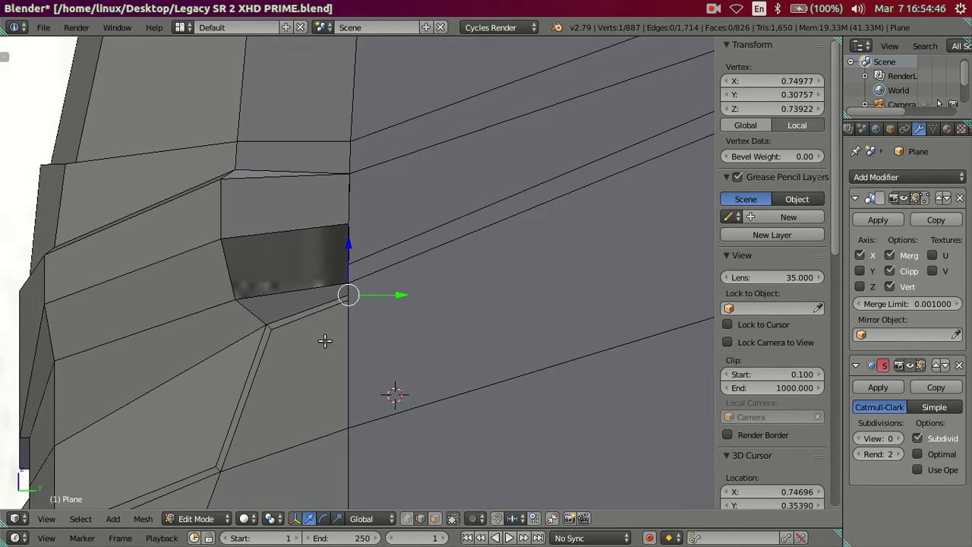
{"action": "scroll", "coordinate": [325, 362], "scroll_direction": "up", "scroll_amount": 4}
{"action": "mouse_move", "coordinate": [343, 334]}
{"action": "middle_mouse_down"}
{"action": "mouse_move", "coordinate": [276, 332]}
{"action": "mouse_move", "coordinate": [473, 321]}
{"action": "mouse_move", "coordinate": [385, 342]}
{"action": "mouse_move", "coordinate": [216, 356]}
{"action": "mouse_move", "coordinate": [347, 445]}
{"action": "mouse_move", "coordinate": [373, 341]}
{"action": "mouse_move", "coordinate": [434, 336]}
{"action": "mouse_move", "coordinate": [303, 365]}
{"action": "middle_mouse_up"}
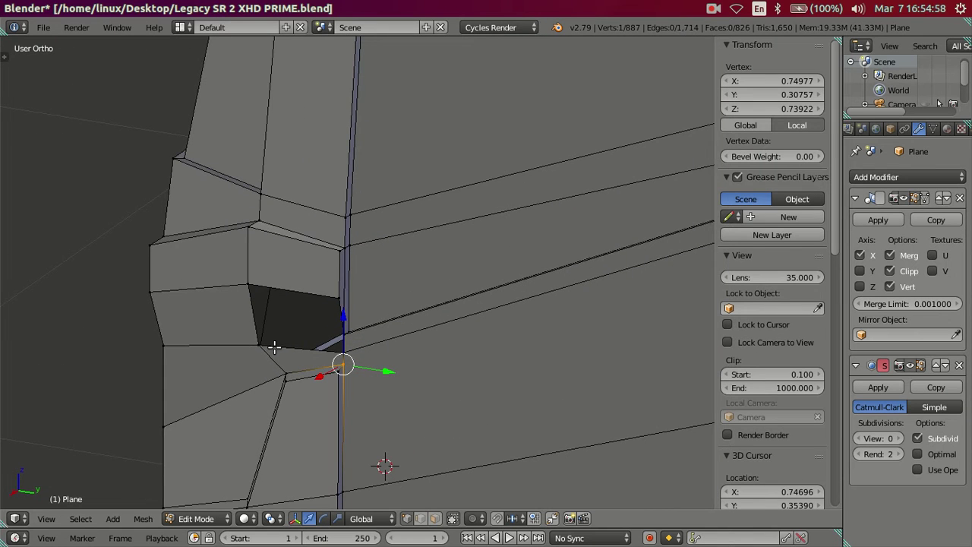
- Delete the face below the headlight opening in face select mode
{"action": "left_click", "coordinate": [420, 517]}
{"action": "left_click", "coordinate": [434, 518]}
{"action": "right_click", "coordinate": [325, 373]}
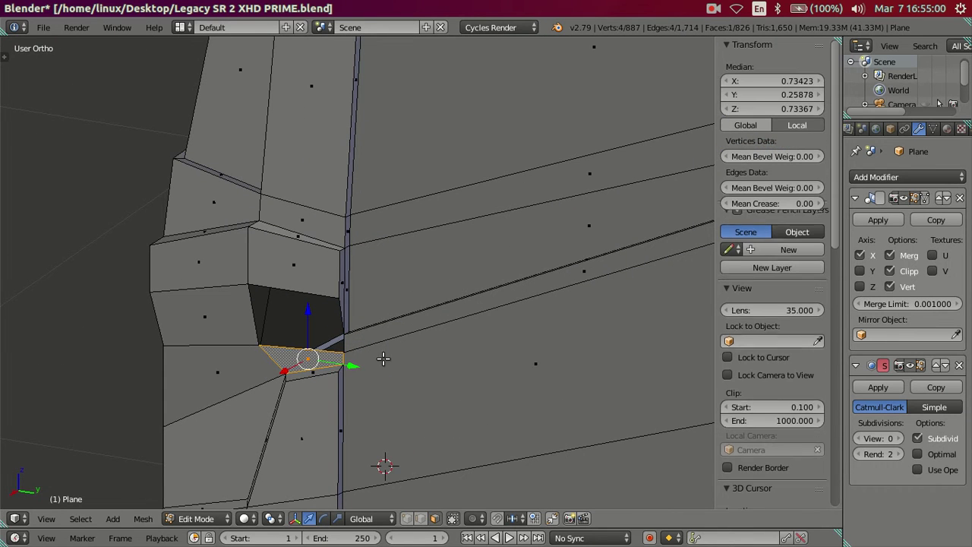
{"action": "key", "text": "x"}
{"action": "left_click", "coordinate": [387, 286]}
- Merge the two corner vertices of the hole at the last selected vertex
{"action": "mouse_move", "coordinate": [375, 299]}
{"action": "middle_mouse_down"}
{"action": "mouse_move", "coordinate": [358, 352]}
{"action": "mouse_move", "coordinate": [379, 365]}
{"action": "middle_mouse_up"}
{"action": "scroll", "coordinate": [384, 433], "scroll_direction": "up", "scroll_amount": 3}
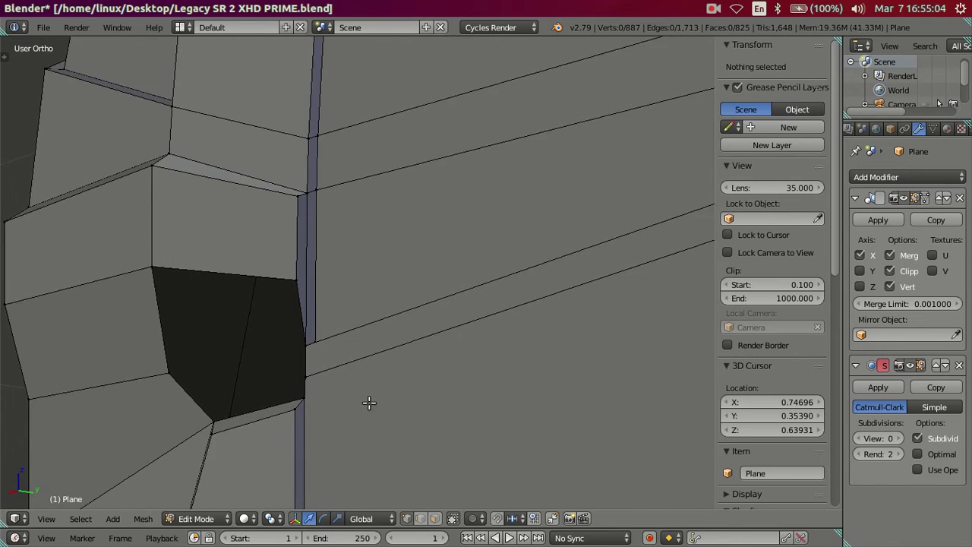
{"action": "scroll", "coordinate": [374, 380], "scroll_direction": "up", "scroll_amount": 3}
{"action": "scroll", "coordinate": [342, 368], "scroll_direction": "up", "scroll_amount": 1}
{"action": "right_click", "coordinate": [306, 380]}
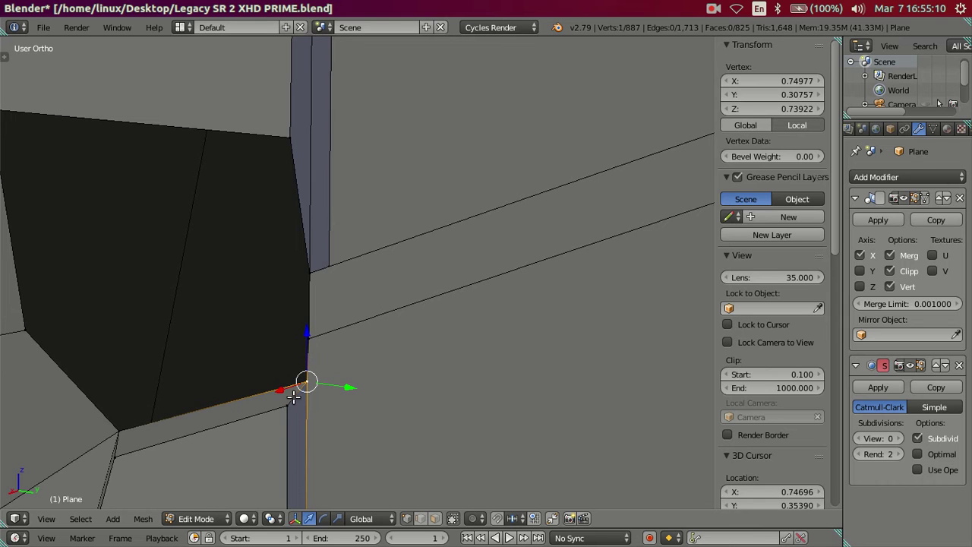
{"action": "right_click", "coordinate": [303, 339]}
{"action": "right_click", "coordinate": [307, 380], "text": "shift"}
{"action": "key", "text": "alt+m"}
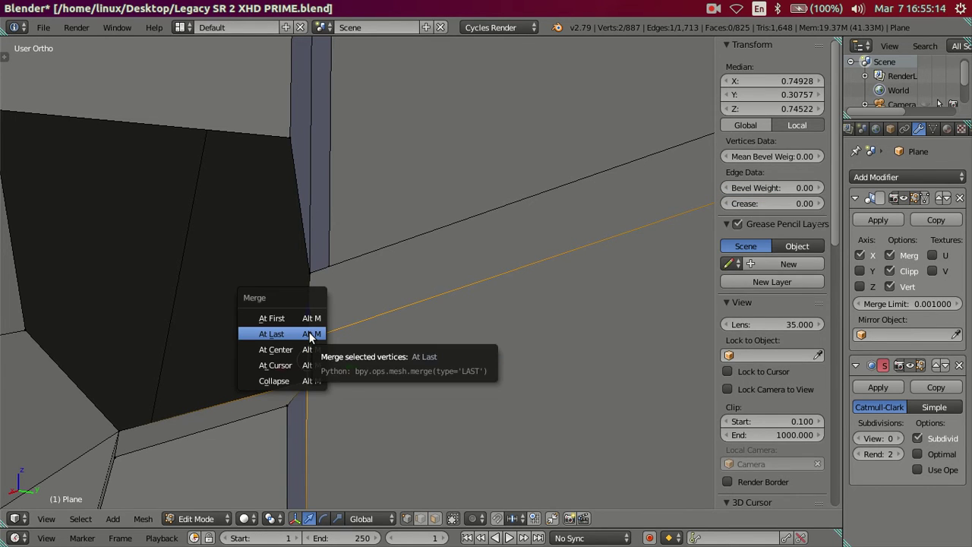
{"action": "left_click", "coordinate": [310, 337]}
- Raise the vertex below the opening slightly along Z in side view
{"action": "key", "text": "a"}
{"action": "right_click", "coordinate": [289, 405]}
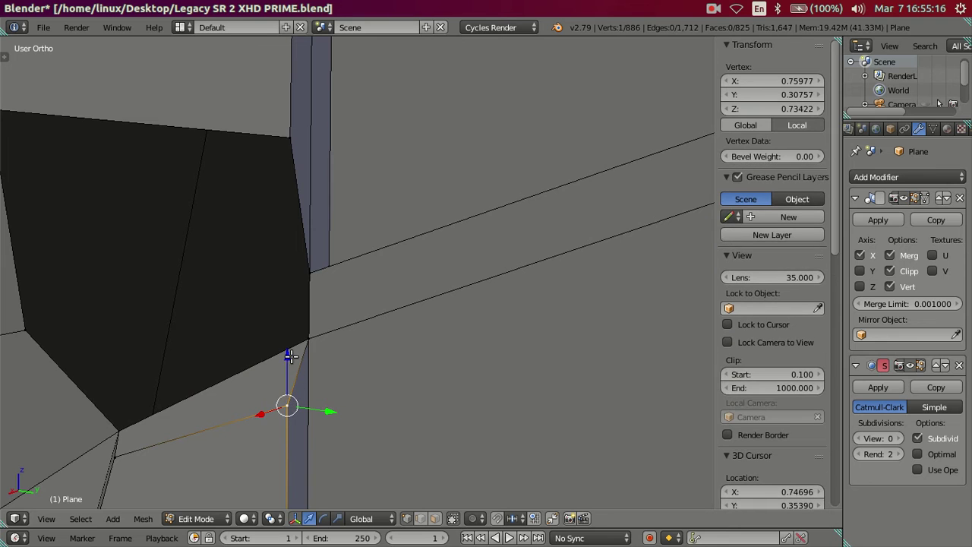
{"action": "key", "text": "KP_3"}
{"action": "scroll", "coordinate": [467, 336], "scroll_direction": "down", "scroll_amount": 8}
{"action": "middle_click_drag", "start_coordinate": [464, 325], "coordinate": [399, 371], "text": "shift"}
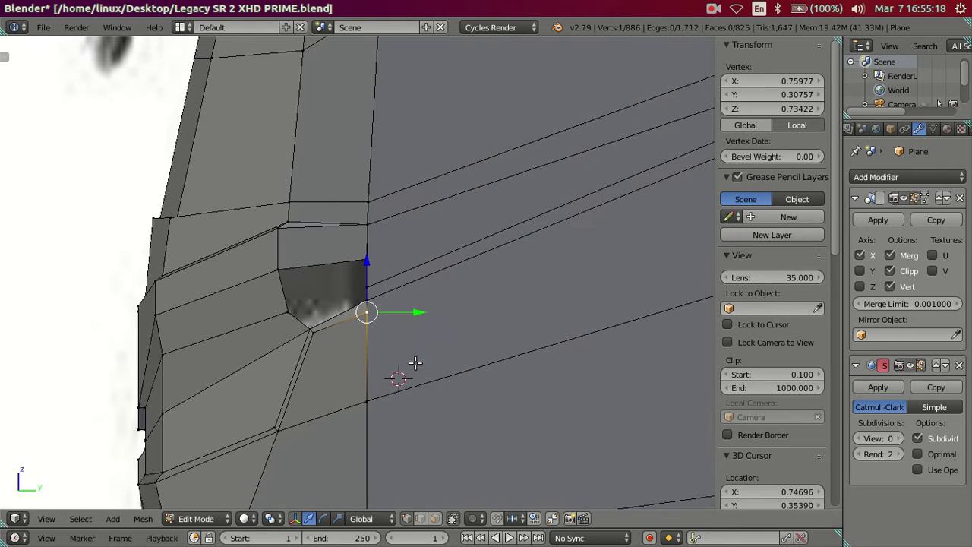
{"action": "scroll", "coordinate": [403, 364], "scroll_direction": "up", "scroll_amount": 5}
{"action": "key", "text": "g"}
{"action": "key", "text": "z"}
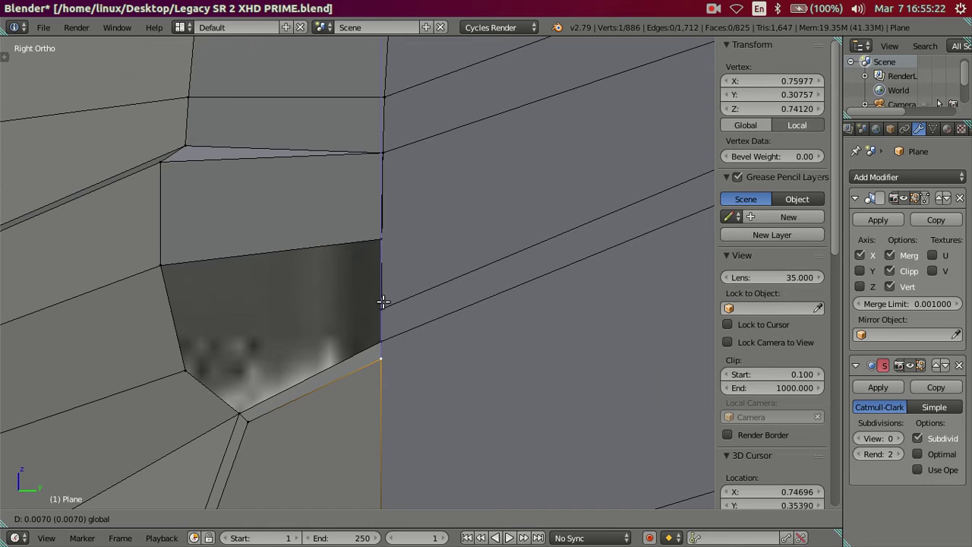
{"action": "left_click", "coordinate": [383, 301]}
- Fill the gap beside the opening with a new face from its vertex chain
{"action": "key", "text": "a"}
{"action": "scroll", "coordinate": [365, 354], "scroll_direction": "up", "scroll_amount": 3}
{"action": "key", "text": "z"}
{"action": "mouse_move", "coordinate": [365, 354]}
{"action": "middle_mouse_down"}
{"action": "mouse_move", "coordinate": [314, 382]}
{"action": "mouse_move", "coordinate": [250, 385]}
{"action": "mouse_move", "coordinate": [434, 319]}
{"action": "mouse_move", "coordinate": [403, 332]}
{"action": "mouse_move", "coordinate": [441, 364]}
{"action": "middle_mouse_up"}
{"action": "key", "text": "z"}
{"action": "right_click", "coordinate": [441, 365]}
{"action": "right_click", "coordinate": [291, 362], "text": "ctrl"}
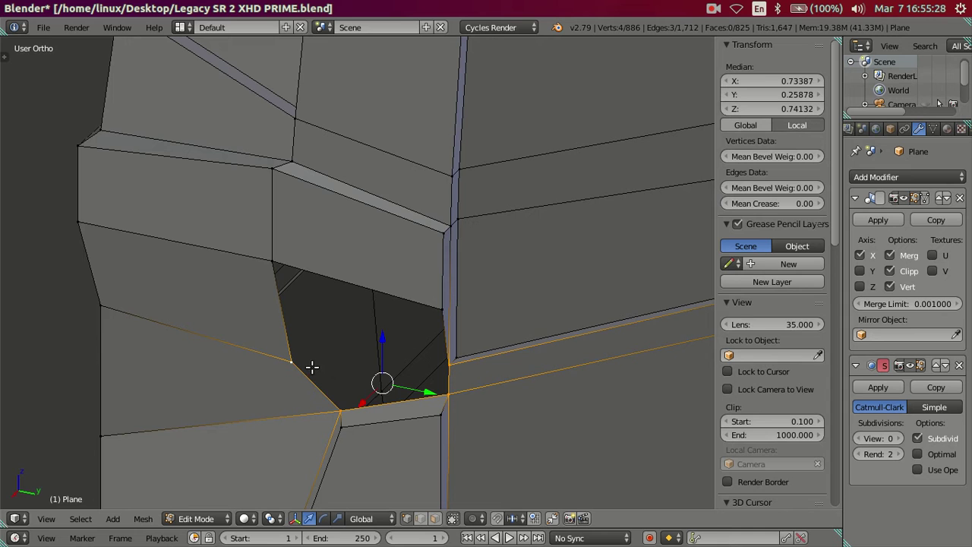
{"action": "key", "text": "f"}
- Fill the remaining four-vertex hole with a face and inspect the result
{"action": "right_click", "coordinate": [289, 358]}
{"action": "right_click", "coordinate": [448, 357], "text": "ctrl"}
{"action": "right_click", "coordinate": [442, 309], "text": "shift"}
{"action": "right_click", "coordinate": [278, 262], "text": "shift"}
{"action": "key", "text": "f"}
{"action": "key", "text": "a"}
{"action": "mouse_move", "coordinate": [278, 261]}
{"action": "middle_mouse_down"}
{"action": "mouse_move", "coordinate": [306, 261]}
{"action": "mouse_move", "coordinate": [440, 310]}
{"action": "mouse_move", "coordinate": [410, 297]}
{"action": "mouse_move", "coordinate": [386, 302]}
{"action": "mouse_move", "coordinate": [387, 321]}
{"action": "mouse_move", "coordinate": [416, 330]}
{"action": "mouse_move", "coordinate": [542, 307]}
{"action": "mouse_move", "coordinate": [655, 250]}
{"action": "mouse_move", "coordinate": [510, 256]}
{"action": "mouse_move", "coordinate": [436, 284]}
{"action": "mouse_move", "coordinate": [389, 318]}
{"action": "mouse_move", "coordinate": [422, 332]}
{"action": "mouse_move", "coordinate": [406, 313]}
{"action": "middle_mouse_up"}
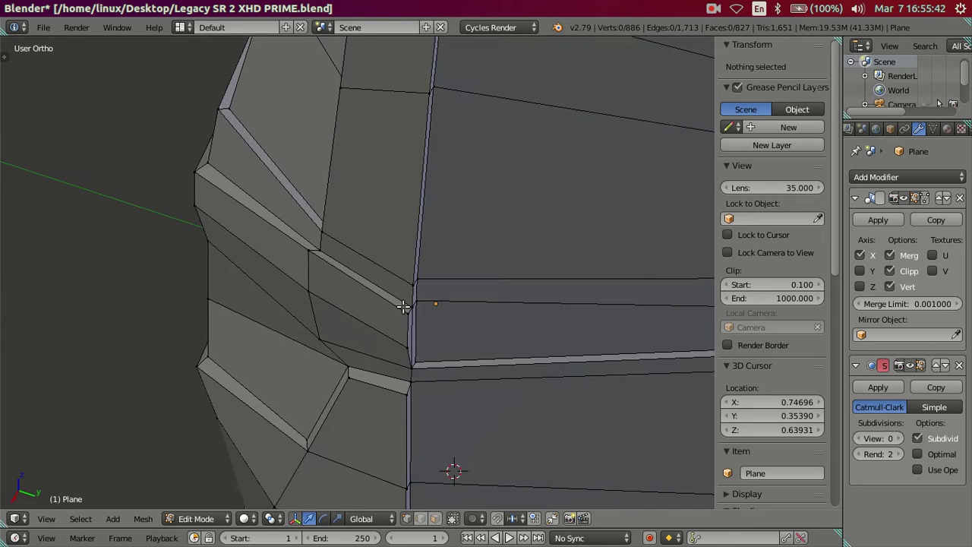
- Move the opening's inner edge slightly sideways and down
{"action": "right_click", "coordinate": [405, 314]}
{"action": "right_click", "coordinate": [404, 340], "text": "shift"}
{"action": "middle_click_drag", "start_coordinate": [468, 333], "coordinate": [508, 278]}
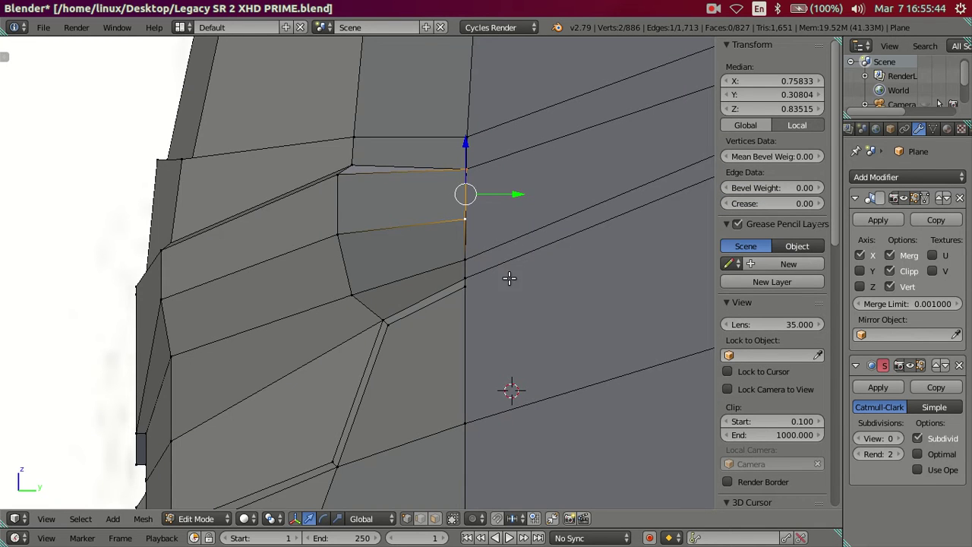
{"action": "left_click_drag", "start_coordinate": [515, 195], "coordinate": [494, 196]}
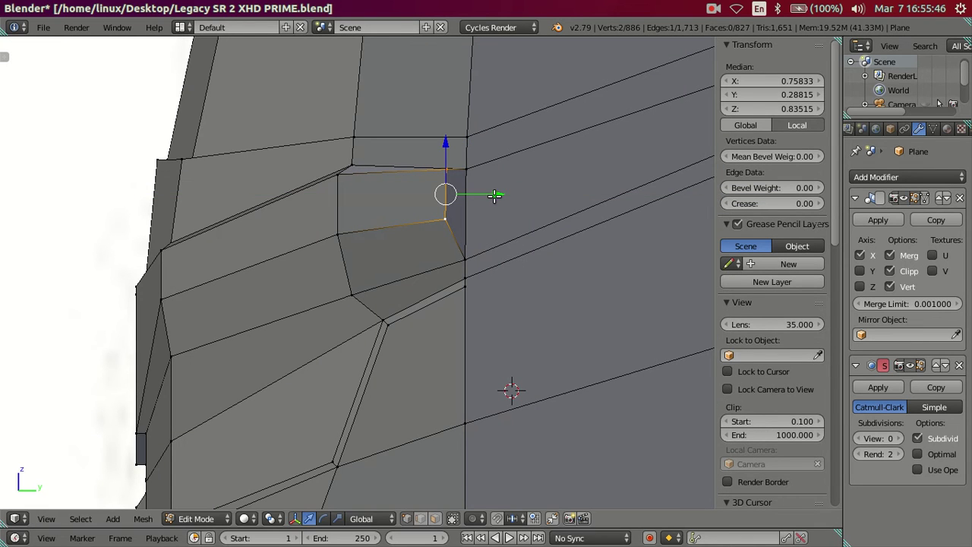
{"action": "left_click_drag", "start_coordinate": [451, 149], "coordinate": [446, 149]}
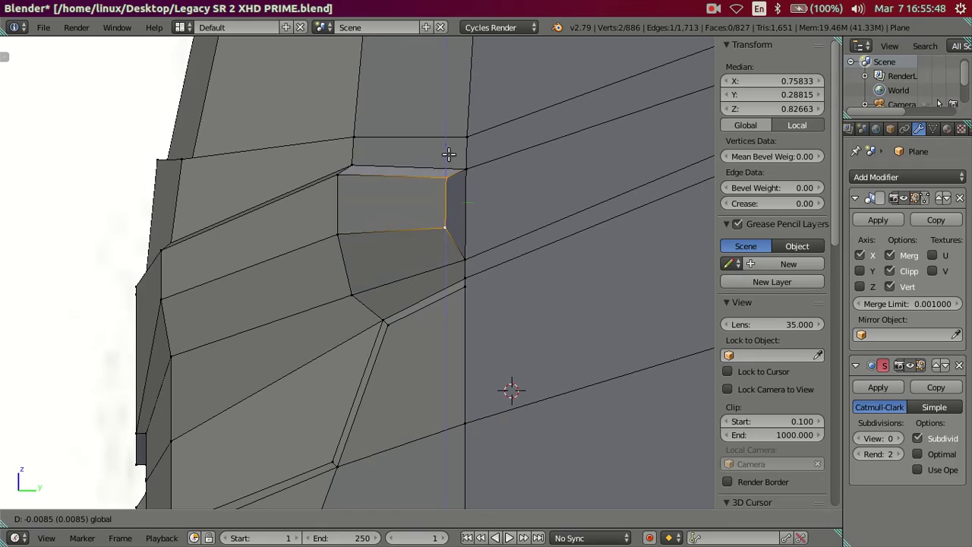
{"action": "left_click", "coordinate": [448, 154]}
{"action": "mouse_move", "coordinate": [457, 254]}
{"action": "middle_mouse_down"}
{"action": "mouse_move", "coordinate": [494, 331]}
{"action": "mouse_move", "coordinate": [478, 337]}
{"action": "mouse_move", "coordinate": [547, 284]}
{"action": "mouse_move", "coordinate": [473, 278]}
{"action": "mouse_move", "coordinate": [448, 302]}
{"action": "mouse_move", "coordinate": [450, 319]}
{"action": "middle_mouse_up"}
- Slide the longer edge across the opening slightly along X and check it in Front Ortho
{"action": "right_click", "coordinate": [493, 286]}
{"action": "right_click", "coordinate": [490, 306], "text": "shift"}
{"action": "right_click", "coordinate": [345, 298]}
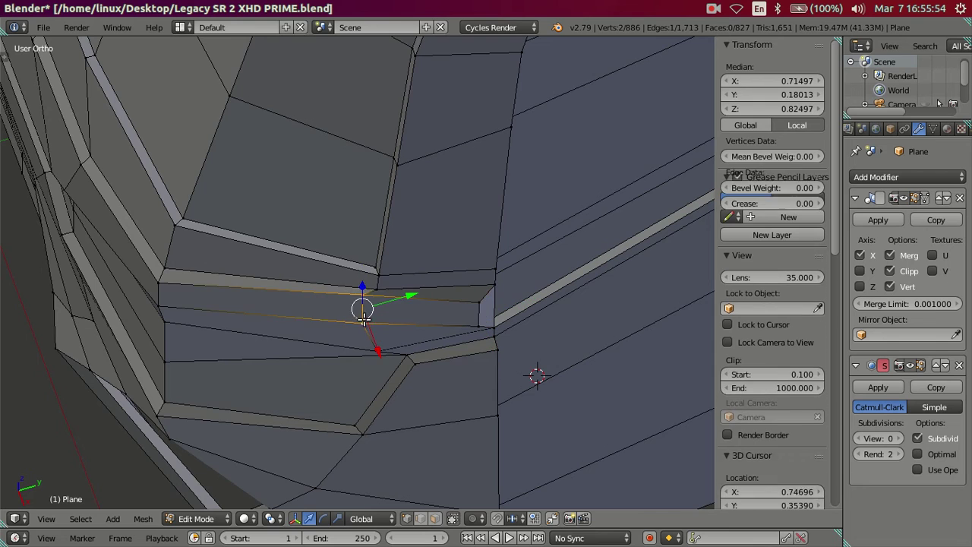
{"action": "middle_click_drag", "start_coordinate": [345, 299], "coordinate": [409, 310]}
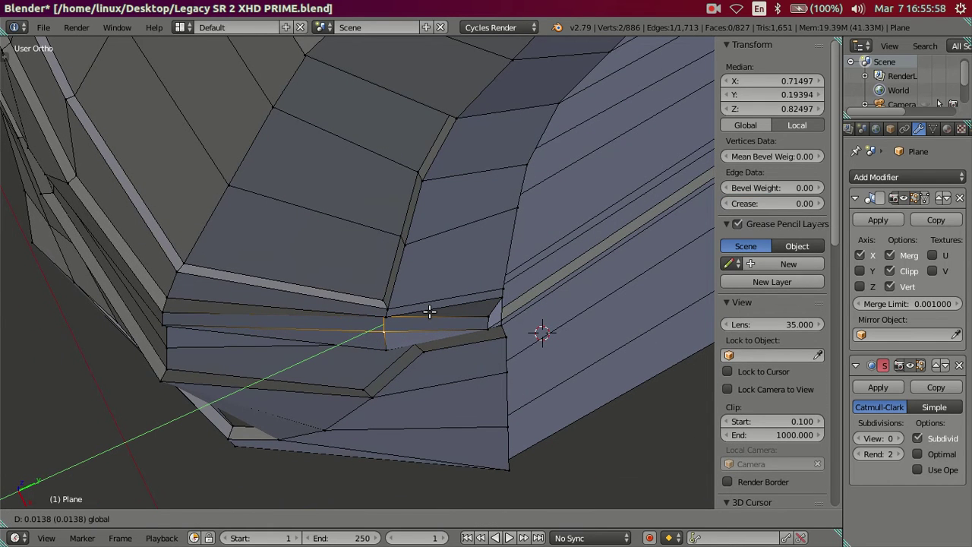
{"action": "mouse_move", "coordinate": [390, 357]}
{"action": "left_mouse_down"}
{"action": "mouse_move", "coordinate": [403, 364]}
{"action": "mouse_move", "coordinate": [435, 354]}
{"action": "left_mouse_up"}
{"action": "key", "text": "KP_1"}
{"action": "middle_click_drag", "start_coordinate": [514, 317], "coordinate": [455, 367], "text": "shift"}
{"action": "scroll", "coordinate": [453, 353], "scroll_direction": "up", "scroll_amount": 2}
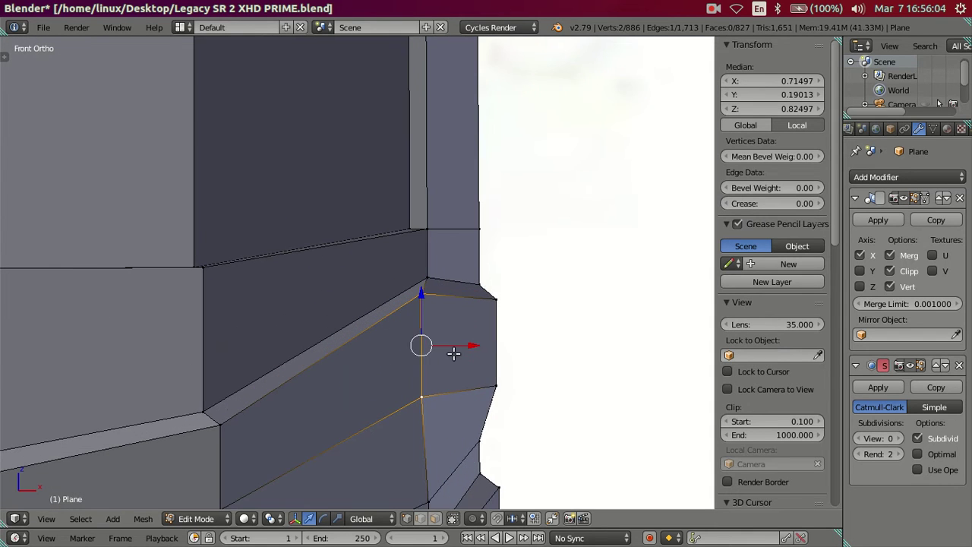
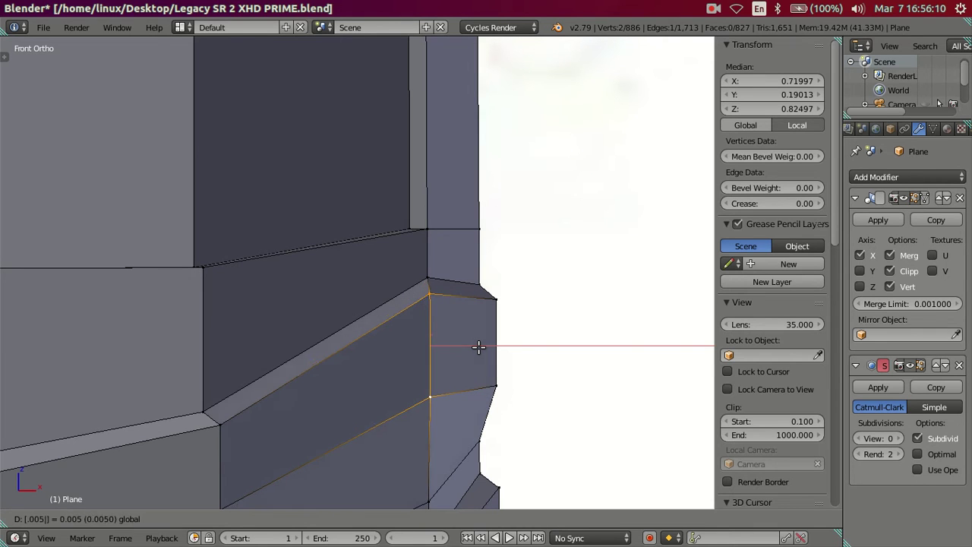
- Slide the bumper corner's outer vertical edge outward along X to meet the reference outline
{"action": "right_click", "coordinate": [487, 329]}
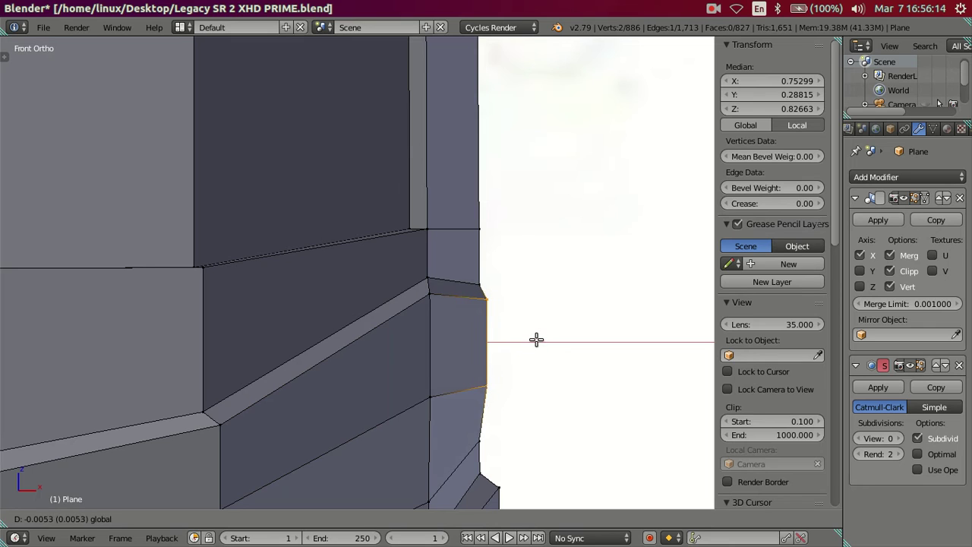
{"action": "key", "text": "Escape"}
{"action": "key", "text": "g"}
{"action": "key", "text": "x"}
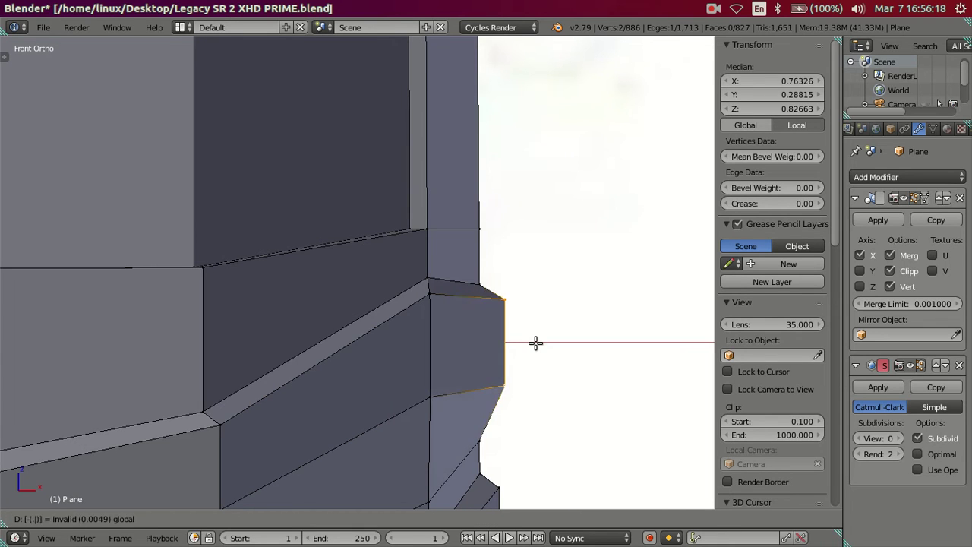
{"action": "key", "text": "a"}
{"action": "mouse_move", "coordinate": [525, 340]}
{"action": "middle_mouse_down"}
{"action": "mouse_move", "coordinate": [341, 357]}
{"action": "mouse_move", "coordinate": [268, 352]}
{"action": "mouse_move", "coordinate": [354, 383]}
{"action": "mouse_move", "coordinate": [757, 387]}
{"action": "middle_mouse_up"}
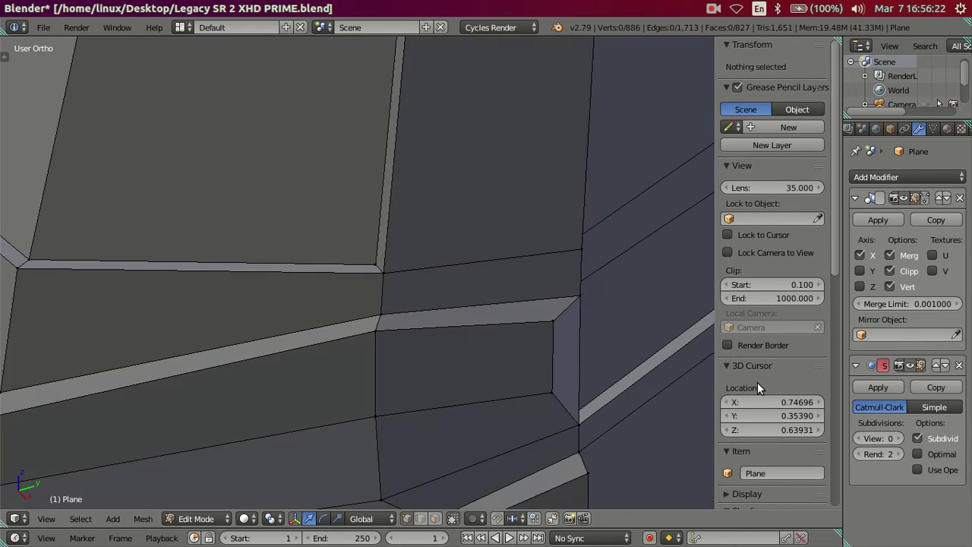
{"action": "left_click", "coordinate": [900, 439]}
{"action": "left_click", "coordinate": [900, 439]}
{"action": "scroll", "coordinate": [281, 353], "scroll_direction": "down", "scroll_amount": 2}
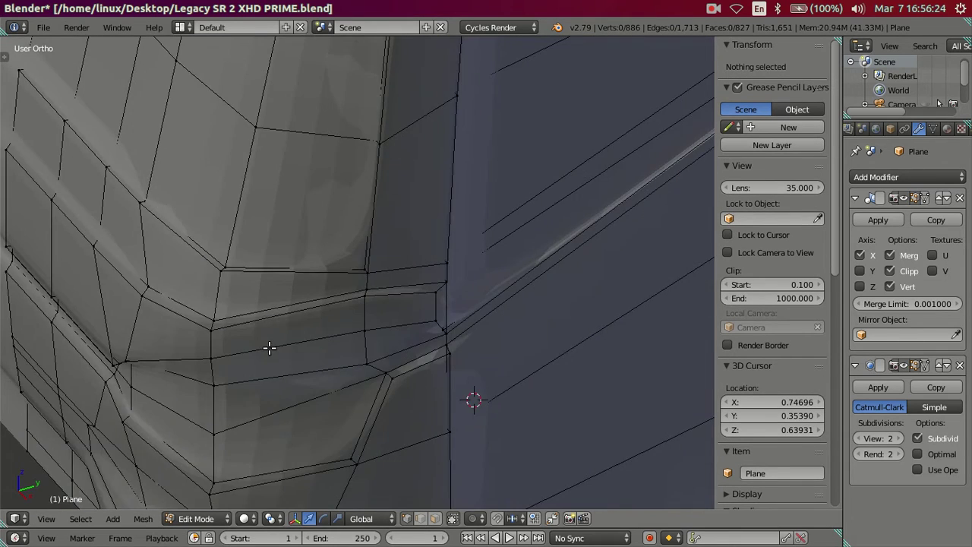
{"action": "key", "text": "Tab"}
{"action": "scroll", "coordinate": [296, 341], "scroll_direction": "up", "scroll_amount": 3}
{"action": "scroll", "coordinate": [350, 315], "scroll_direction": "up", "scroll_amount": 2}
{"action": "scroll", "coordinate": [342, 311], "scroll_direction": "down", "scroll_amount": 2}
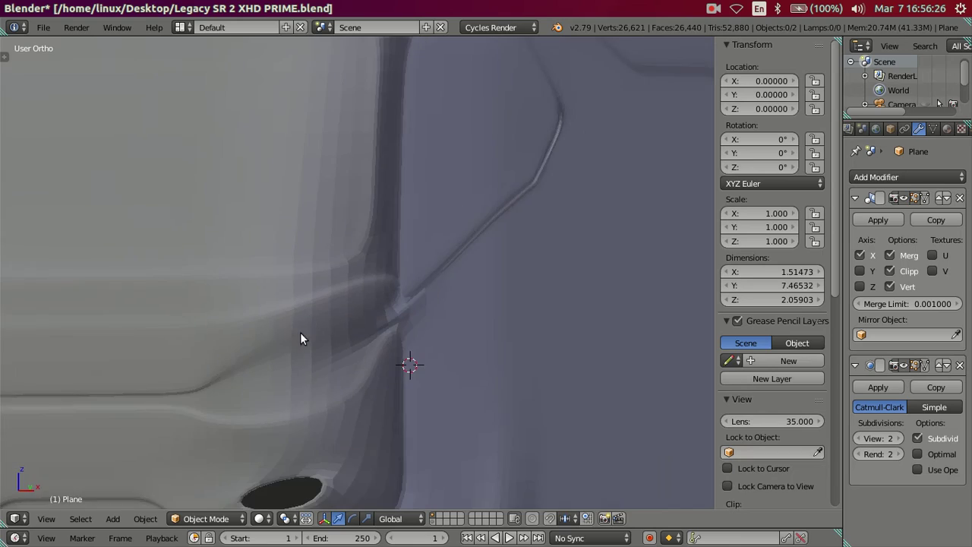
{"action": "key", "text": "Tab"}
{"action": "mouse_move", "coordinate": [333, 300]}
{"action": "middle_mouse_down"}
{"action": "mouse_move", "coordinate": [282, 321]}
{"action": "mouse_move", "coordinate": [282, 341]}
{"action": "mouse_move", "coordinate": [290, 342]}
{"action": "mouse_move", "coordinate": [286, 308]}
{"action": "mouse_move", "coordinate": [254, 321]}
{"action": "middle_mouse_up"}
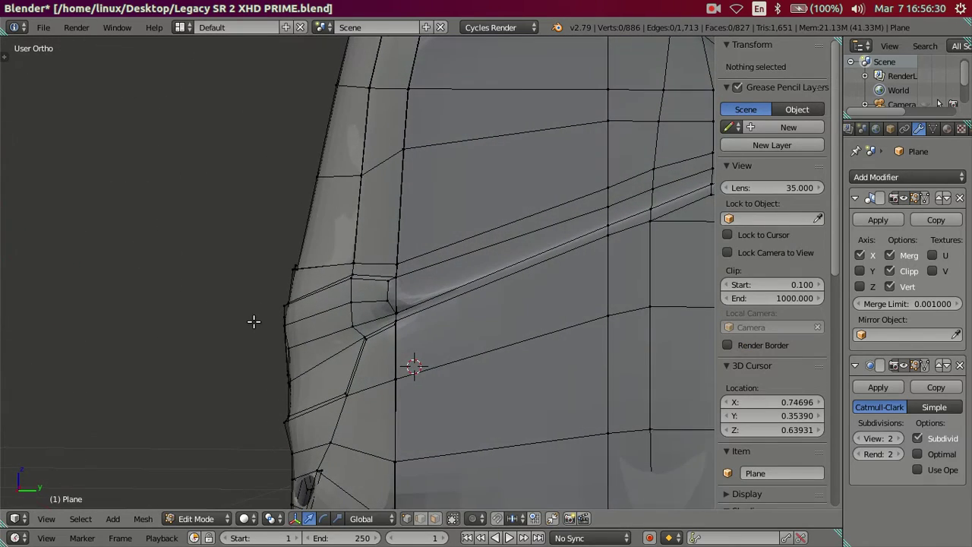
{"action": "mouse_move", "coordinate": [316, 309]}
{"action": "middle_mouse_down"}
{"action": "mouse_move", "coordinate": [364, 323]}
{"action": "mouse_move", "coordinate": [384, 300]}
{"action": "mouse_move", "coordinate": [373, 299]}
{"action": "mouse_move", "coordinate": [406, 332]}
{"action": "mouse_move", "coordinate": [382, 271]}
{"action": "mouse_move", "coordinate": [501, 323]}
{"action": "mouse_move", "coordinate": [495, 315]}
{"action": "middle_mouse_up"}
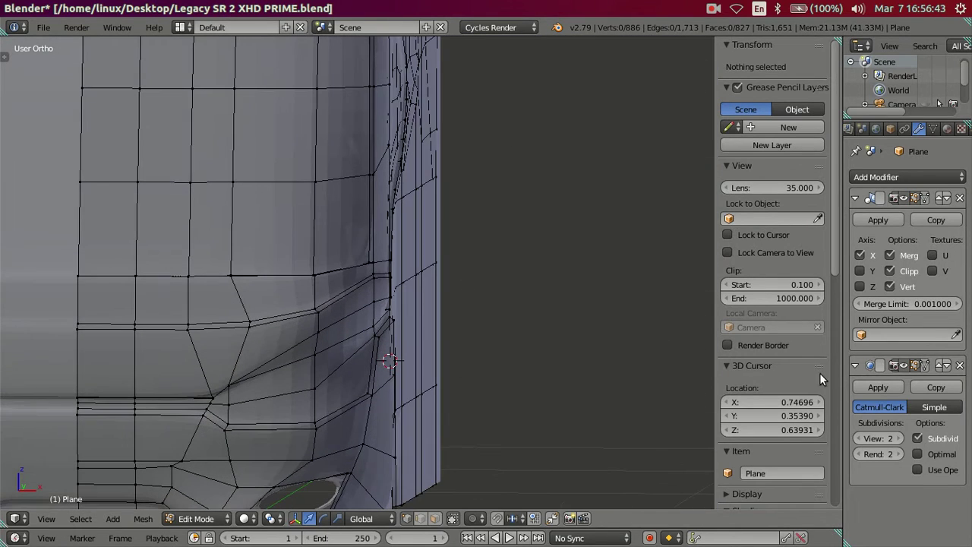
{"action": "left_click", "coordinate": [862, 438]}
{"action": "mouse_move", "coordinate": [494, 388]}
{"action": "middle_mouse_down"}
{"action": "mouse_move", "coordinate": [326, 403]}
{"action": "mouse_move", "coordinate": [358, 354]}
{"action": "mouse_move", "coordinate": [480, 350]}
{"action": "mouse_move", "coordinate": [479, 332]}
{"action": "middle_mouse_up"}
{"action": "key", "text": "KP_1"}
- Inspect the bumper corner in Object Mode, then return to Edit Mode in the Right side view
{"action": "scroll", "coordinate": [412, 386], "scroll_direction": "up", "scroll_amount": 2}
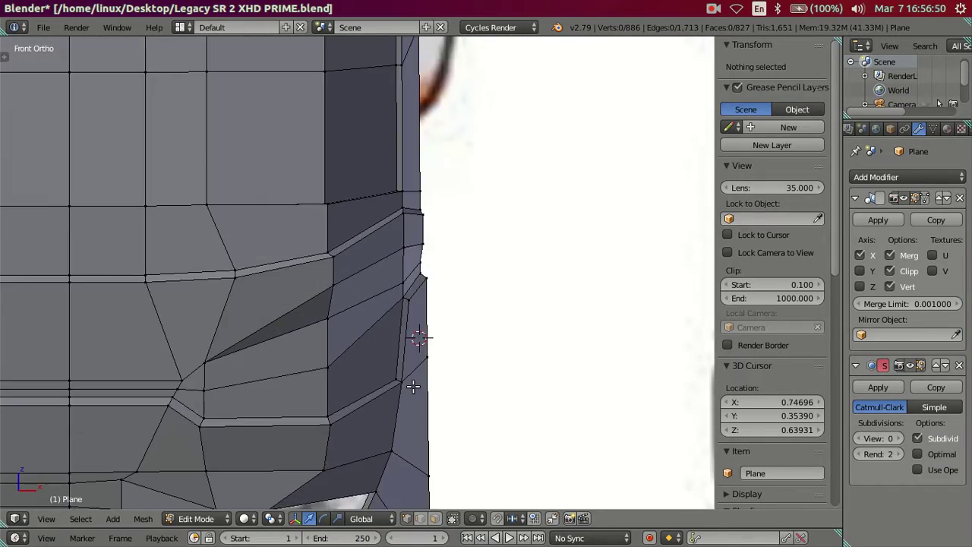
{"action": "scroll", "coordinate": [406, 397], "scroll_direction": "up", "scroll_amount": 2}
{"action": "scroll", "coordinate": [420, 381], "scroll_direction": "down", "scroll_amount": 2}
{"action": "mouse_move", "coordinate": [421, 380]}
{"action": "middle_mouse_down"}
{"action": "mouse_move", "coordinate": [215, 377]}
{"action": "mouse_move", "coordinate": [206, 386]}
{"action": "mouse_move", "coordinate": [281, 481]}
{"action": "mouse_move", "coordinate": [326, 417]}
{"action": "mouse_move", "coordinate": [405, 419]}
{"action": "mouse_move", "coordinate": [464, 377]}
{"action": "middle_mouse_up"}
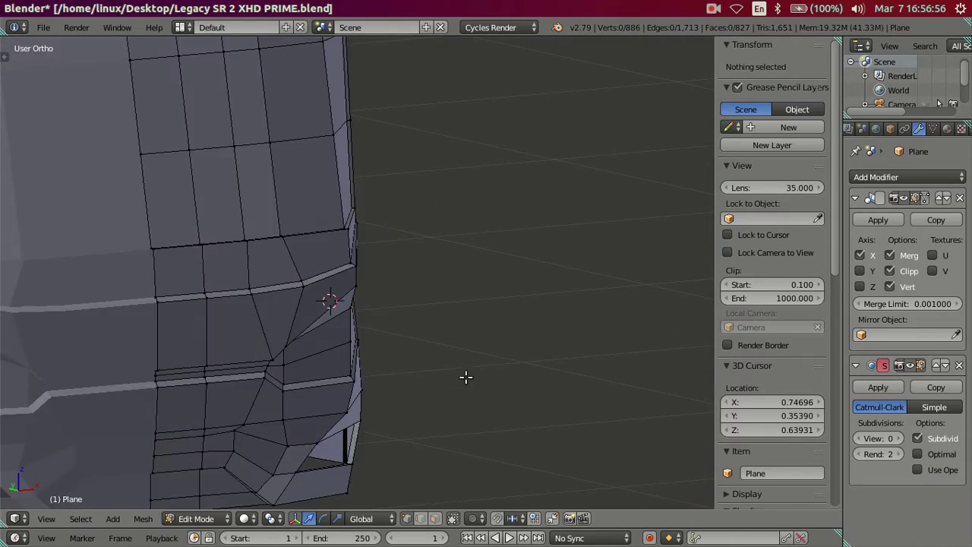
{"action": "scroll", "coordinate": [464, 377], "scroll_direction": "up", "scroll_amount": 2}
{"action": "key", "text": "Tab"}
{"action": "mouse_move", "coordinate": [343, 397]}
{"action": "middle_mouse_down"}
{"action": "mouse_move", "coordinate": [393, 336]}
{"action": "mouse_move", "coordinate": [421, 339]}
{"action": "mouse_move", "coordinate": [434, 326]}
{"action": "mouse_move", "coordinate": [527, 334]}
{"action": "mouse_move", "coordinate": [278, 375]}
{"action": "mouse_move", "coordinate": [200, 400]}
{"action": "mouse_move", "coordinate": [373, 343]}
{"action": "mouse_move", "coordinate": [371, 289]}
{"action": "mouse_move", "coordinate": [418, 297]}
{"action": "mouse_move", "coordinate": [357, 280]}
{"action": "mouse_move", "coordinate": [316, 303]}
{"action": "mouse_move", "coordinate": [343, 358]}
{"action": "middle_mouse_up"}
{"action": "scroll", "coordinate": [200, 400], "scroll_direction": "down", "scroll_amount": 3}
{"action": "key", "text": "KP_3"}
{"action": "key", "text": "Tab"}
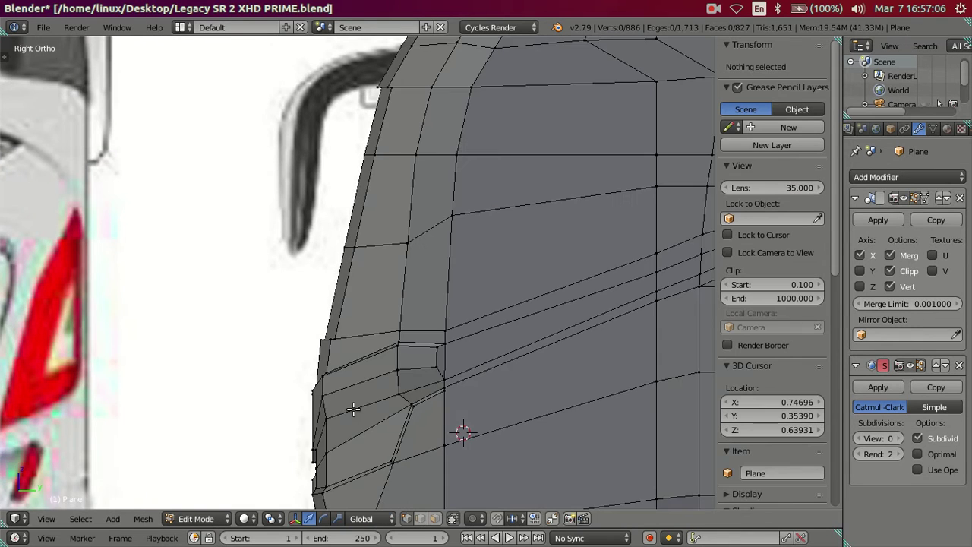
- Select the two bumper-step vertices to pick out the step edge
{"action": "scroll", "coordinate": [342, 391], "scroll_direction": "up", "scroll_amount": 2}
{"action": "scroll", "coordinate": [335, 390], "scroll_direction": "up", "scroll_amount": 2}
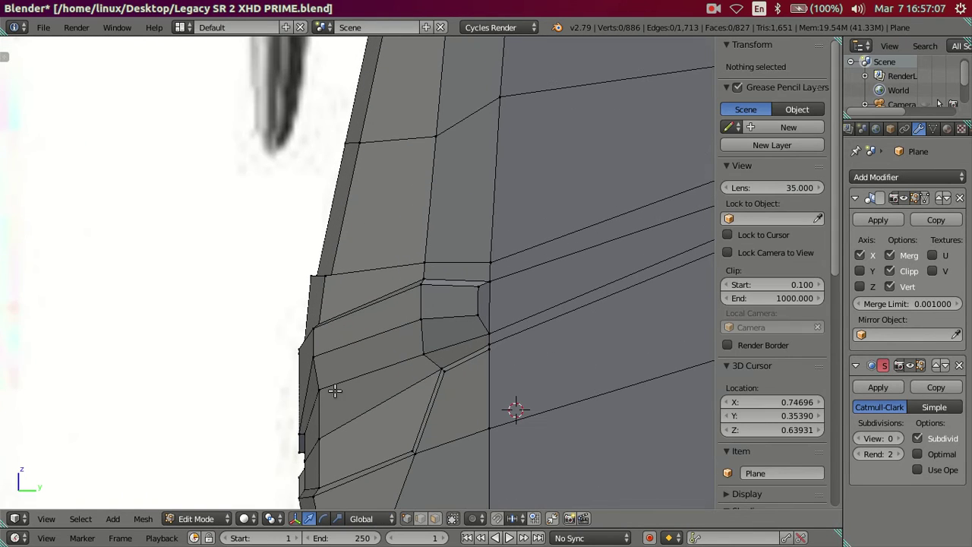
{"action": "right_click", "coordinate": [415, 352]}
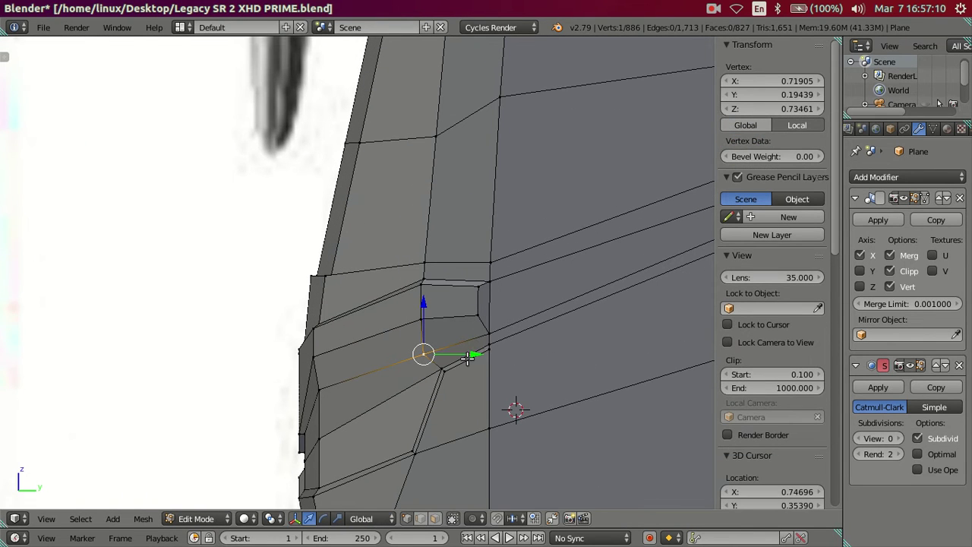
{"action": "right_click", "coordinate": [318, 389], "text": "shift"}
- Compare the corner in front view against the bus reference photo, then resume mesh editing
{"action": "key", "text": "KP_1"}
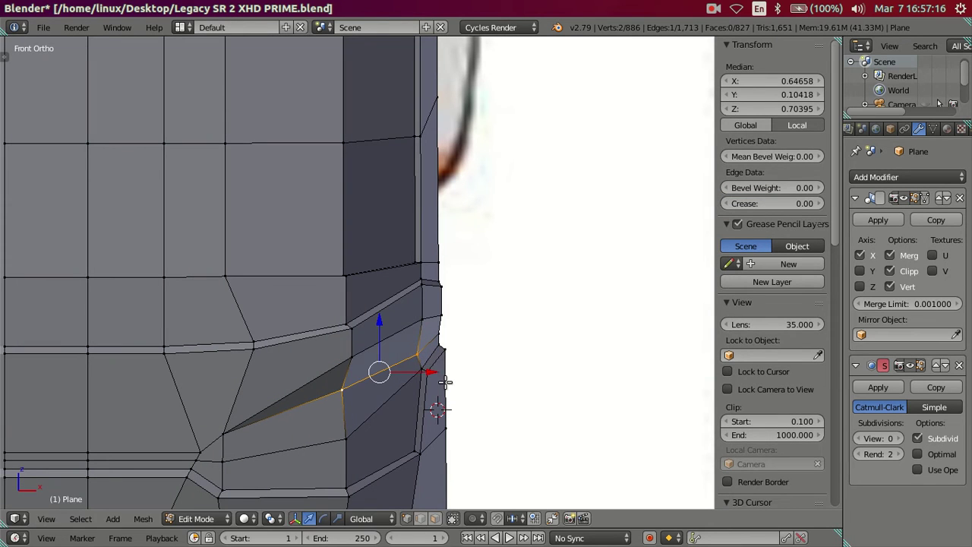
{"action": "key", "text": "Tab"}
{"action": "mouse_move", "coordinate": [450, 352]}
{"action": "middle_mouse_down"}
{"action": "mouse_move", "coordinate": [329, 389]}
{"action": "mouse_move", "coordinate": [473, 387]}
{"action": "middle_mouse_up"}
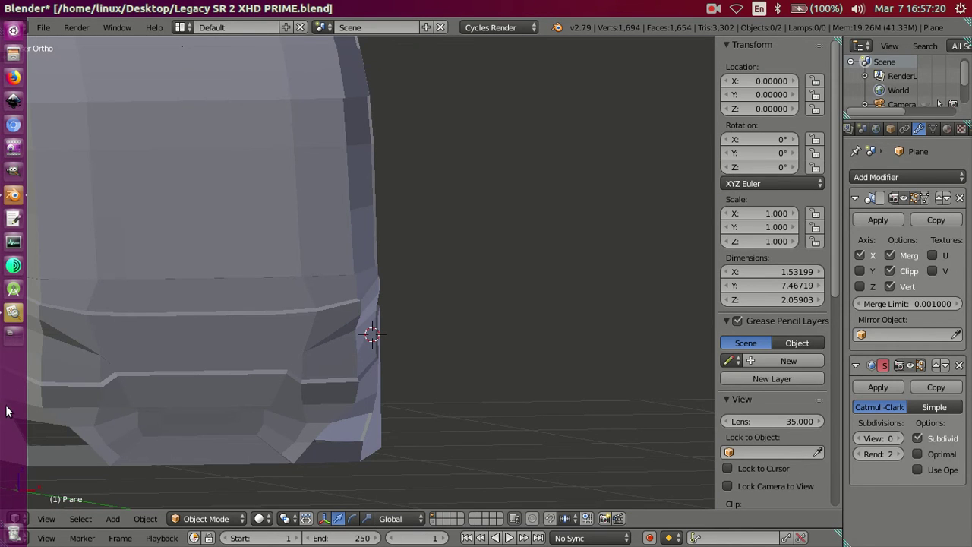
{"action": "left_click", "coordinate": [18, 319]}
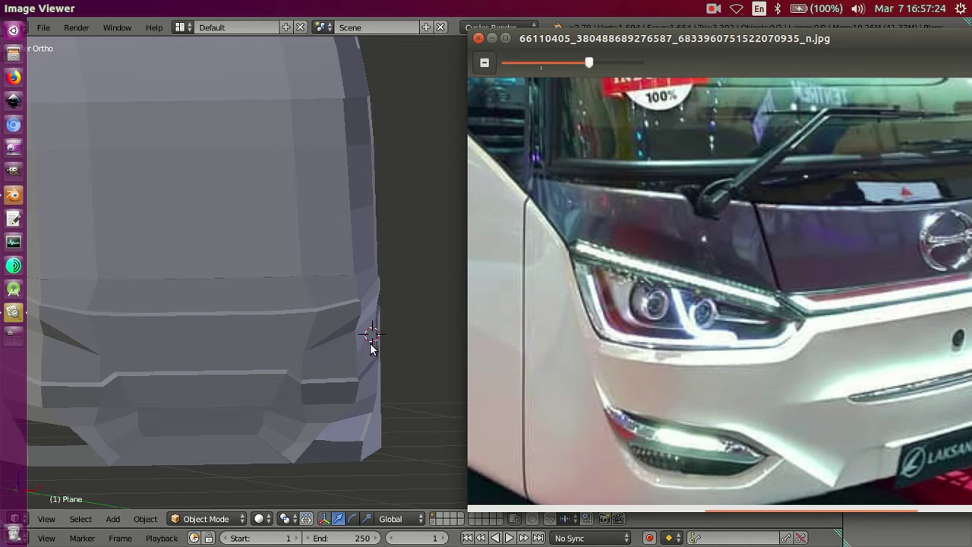
{"action": "mouse_move", "coordinate": [342, 334]}
{"action": "middle_mouse_down"}
{"action": "mouse_move", "coordinate": [268, 375]}
{"action": "mouse_move", "coordinate": [444, 315]}
{"action": "middle_mouse_up"}
{"action": "key", "text": "Tab"}
{"action": "scroll", "coordinate": [445, 315], "scroll_direction": "up", "scroll_amount": 2}
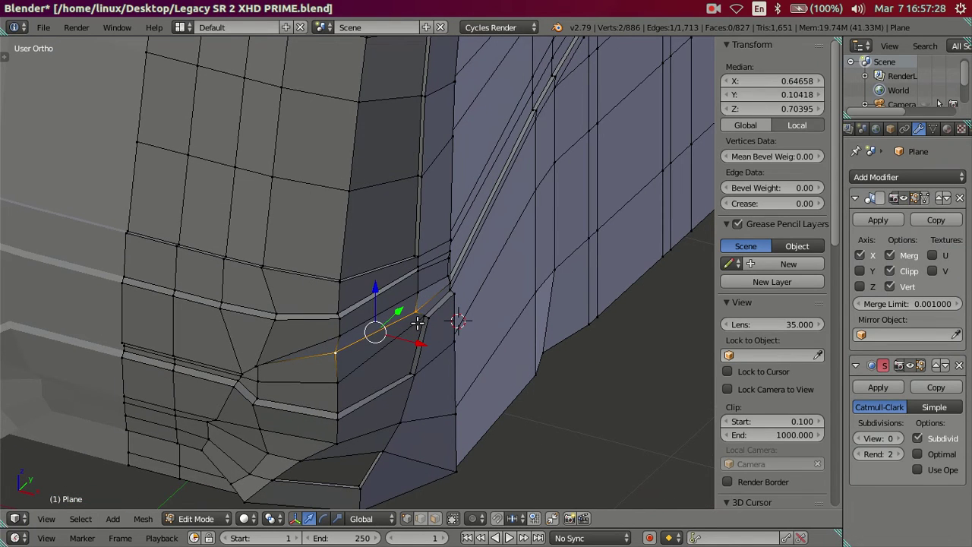
- Preview the corner with subdivision smoothing, then switch the preview off and resume editing
{"action": "key", "text": "a"}
{"action": "mouse_move", "coordinate": [365, 343]}
{"action": "middle_mouse_down"}
{"action": "mouse_move", "coordinate": [404, 401]}
{"action": "mouse_move", "coordinate": [373, 406]}
{"action": "middle_mouse_up"}
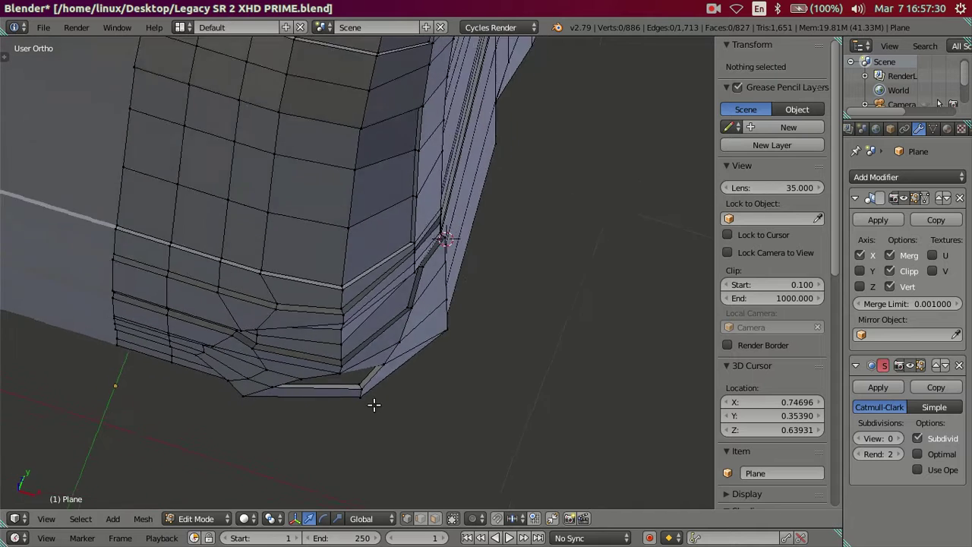
{"action": "double_click", "coordinate": [900, 438]}
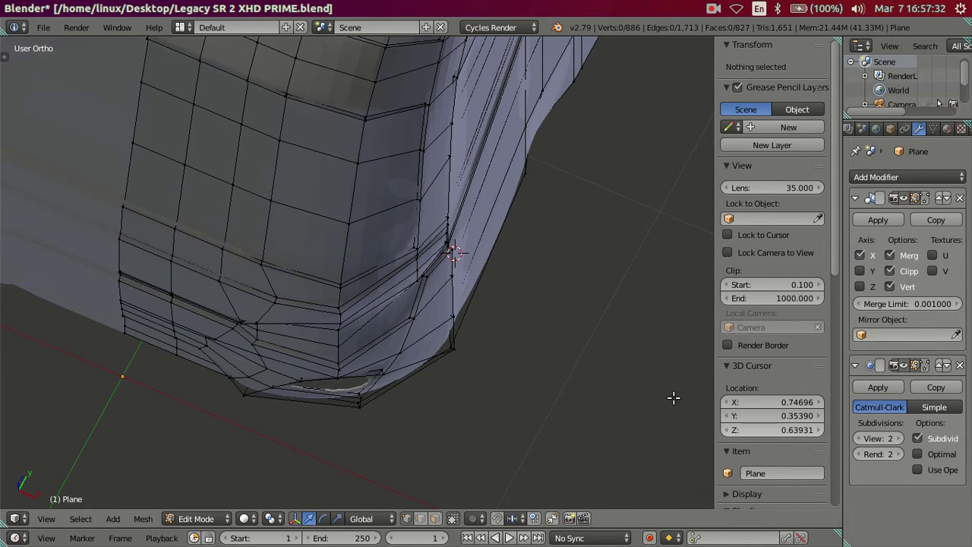
{"action": "key", "text": "Tab"}
{"action": "scroll", "coordinate": [342, 288], "scroll_direction": "up", "scroll_amount": 2}
{"action": "scroll", "coordinate": [361, 232], "scroll_direction": "up", "scroll_amount": 2}
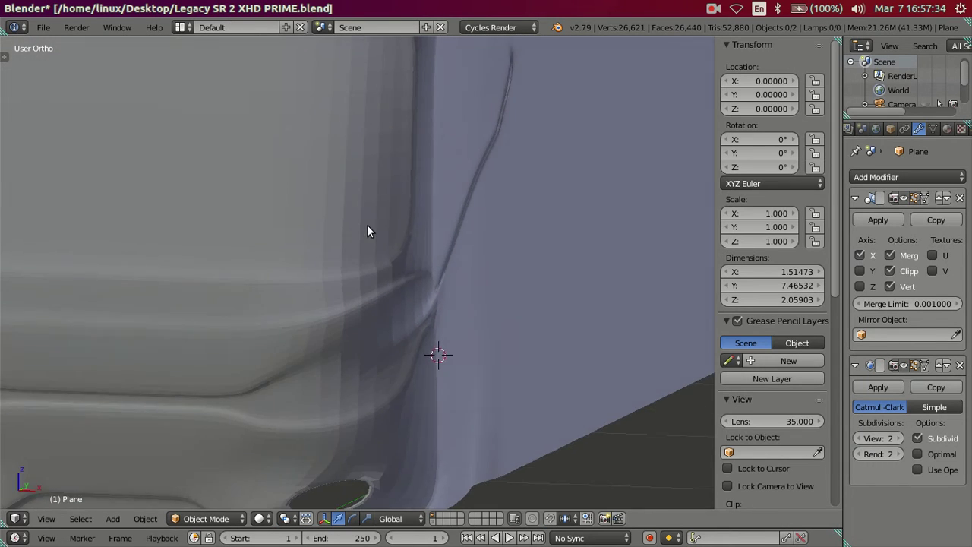
{"action": "scroll", "coordinate": [353, 220], "scroll_direction": "up", "scroll_amount": 2}
{"action": "scroll", "coordinate": [344, 216], "scroll_direction": "down", "scroll_amount": 4}
{"action": "middle_click_drag", "start_coordinate": [280, 284], "coordinate": [309, 328]}
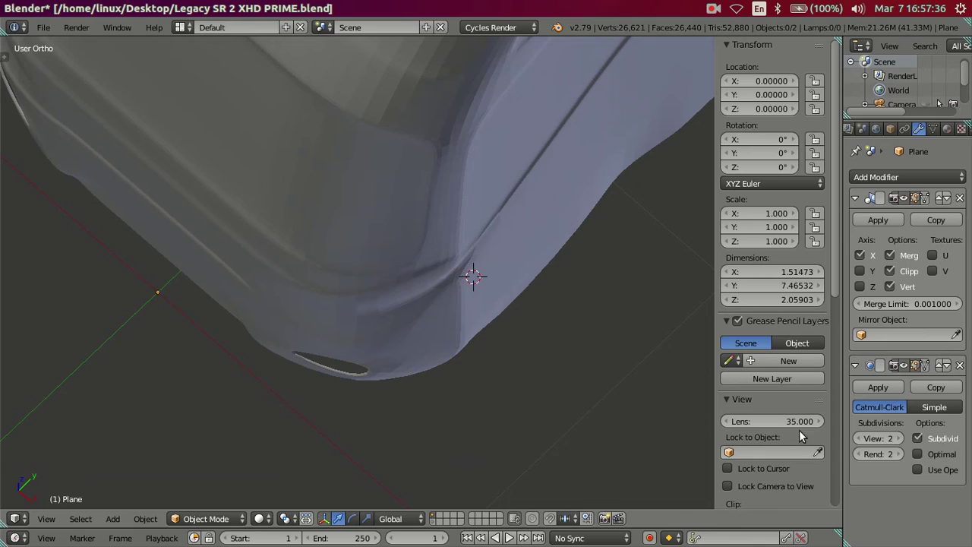
{"action": "double_click", "coordinate": [861, 438]}
{"action": "key", "text": "Tab"}
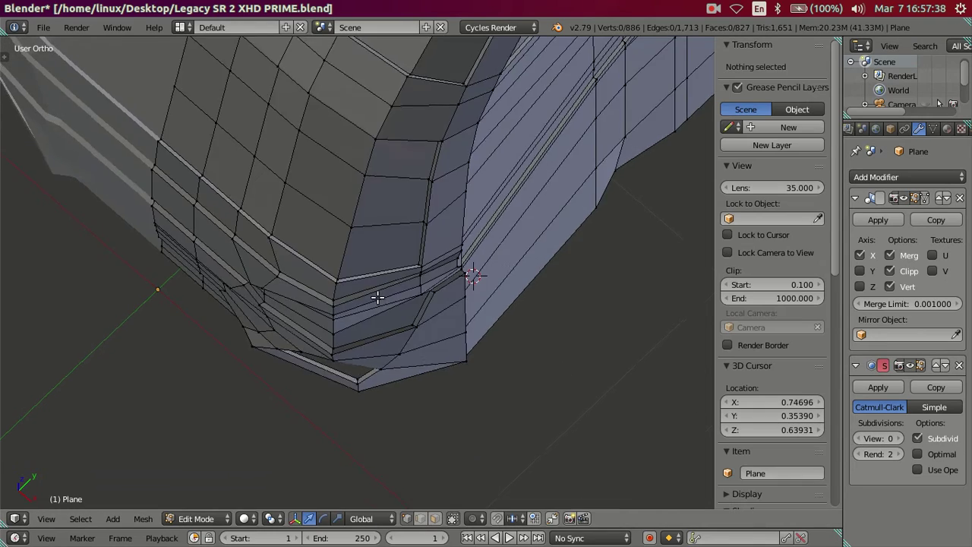
- Nudge the edge loop beside the bumper step 0.0265 along Y in Right view, median Y 0.04070
{"action": "scroll", "coordinate": [373, 295], "scroll_direction": "up", "scroll_amount": 3}
{"action": "scroll", "coordinate": [384, 232], "scroll_direction": "up", "scroll_amount": 2}
{"action": "middle_click_drag", "start_coordinate": [381, 226], "coordinate": [401, 172]}
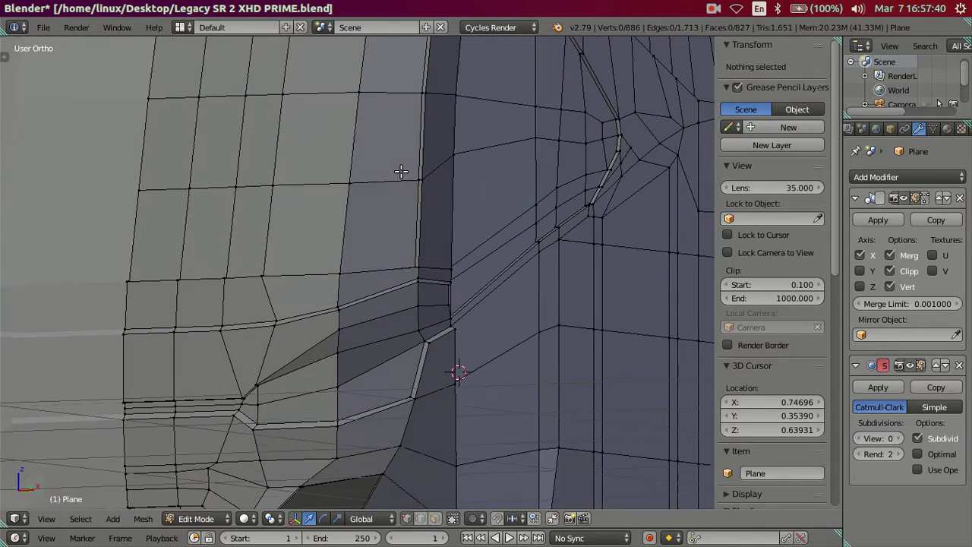
{"action": "scroll", "coordinate": [397, 190], "scroll_direction": "down", "scroll_amount": 2}
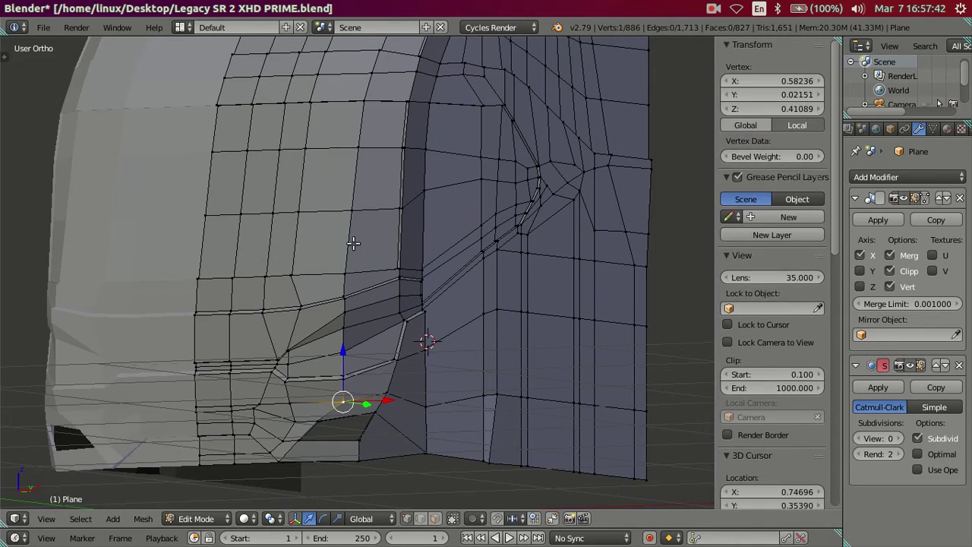
{"action": "right_click", "coordinate": [337, 271], "text": "alt"}
{"action": "key", "text": "KP_1"}
{"action": "scroll", "coordinate": [393, 319], "scroll_direction": "up", "scroll_amount": 2}
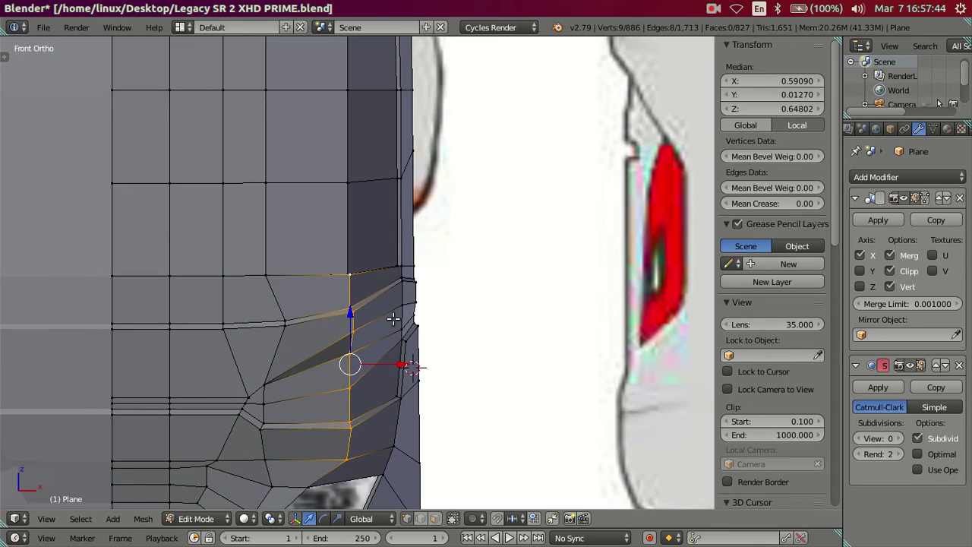
{"action": "middle_click_drag", "start_coordinate": [369, 322], "coordinate": [349, 369]}
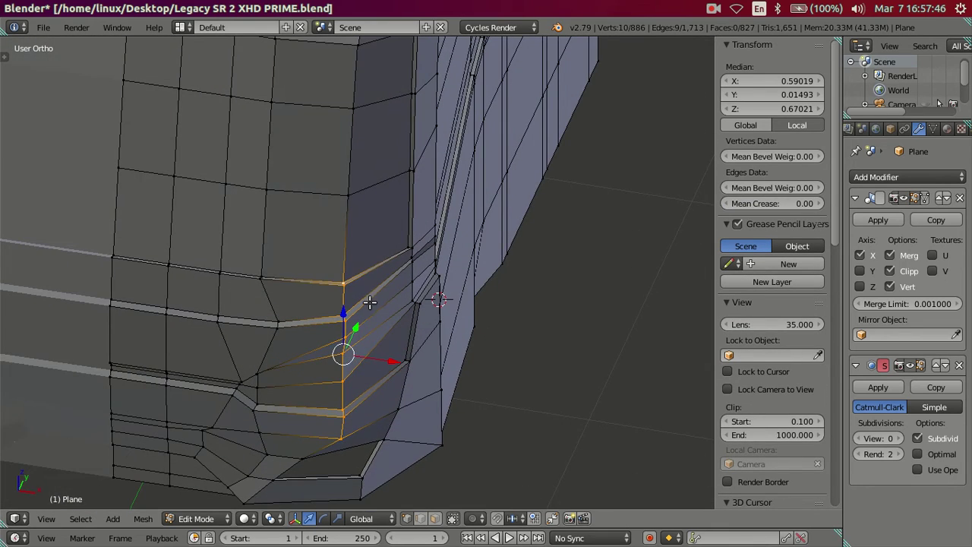
{"action": "middle_click_drag", "start_coordinate": [369, 302], "coordinate": [297, 266]}
{"action": "key", "text": "KP_3"}
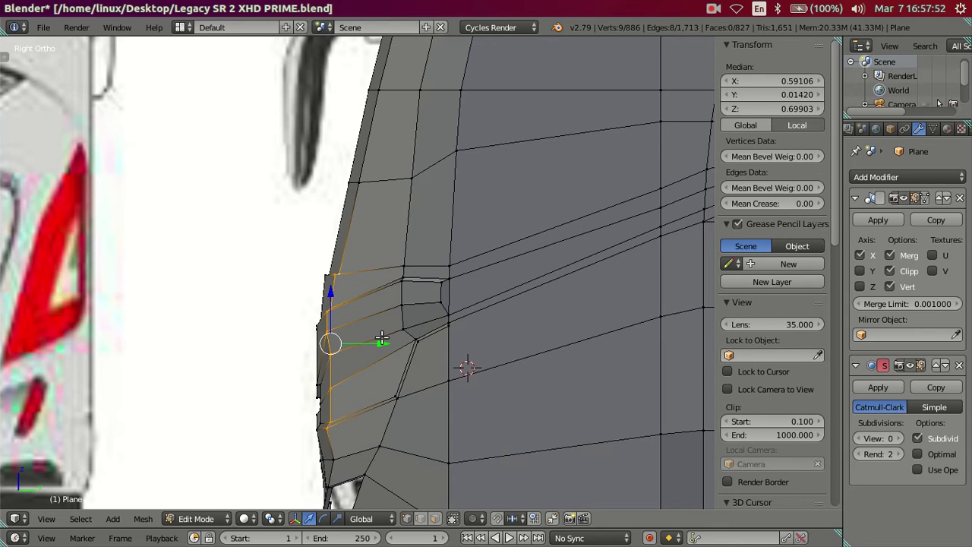
{"action": "left_click_drag", "start_coordinate": [381, 340], "coordinate": [386, 337]}
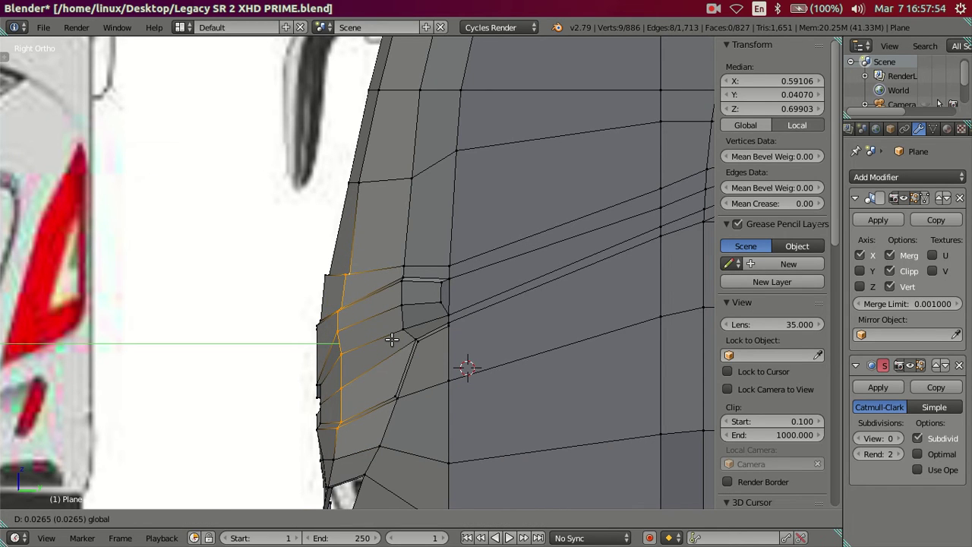
{"action": "mouse_move", "coordinate": [392, 339]}
{"action": "middle_mouse_down"}
{"action": "mouse_move", "coordinate": [451, 378]}
{"action": "mouse_move", "coordinate": [499, 360]}
{"action": "mouse_move", "coordinate": [551, 372]}
{"action": "mouse_move", "coordinate": [558, 410]}
{"action": "mouse_move", "coordinate": [413, 357]}
{"action": "mouse_move", "coordinate": [375, 448]}
{"action": "mouse_move", "coordinate": [393, 460]}
{"action": "mouse_move", "coordinate": [425, 434]}
{"action": "mouse_move", "coordinate": [455, 258]}
{"action": "mouse_move", "coordinate": [542, 238]}
{"action": "mouse_move", "coordinate": [430, 243]}
{"action": "middle_mouse_up"}
{"action": "key", "text": "Tab"}
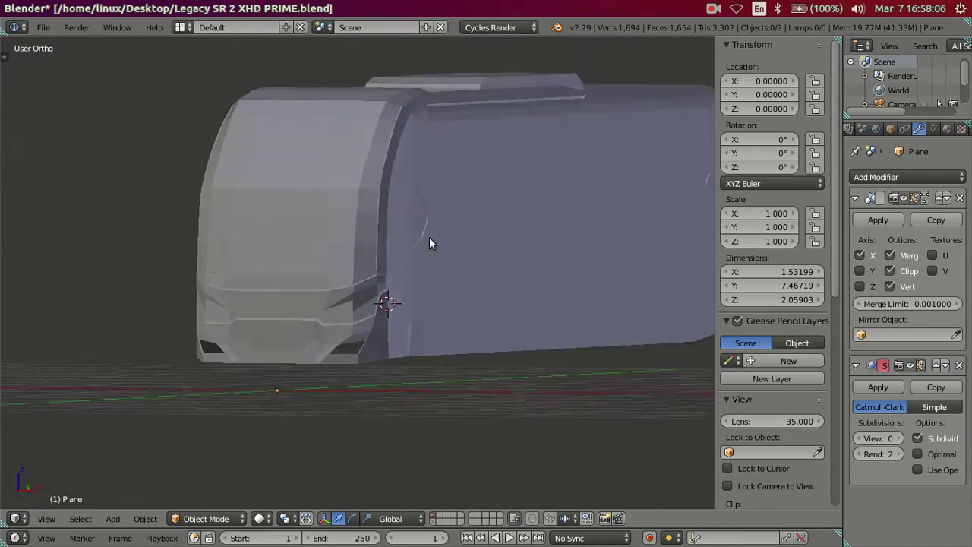
- Select the bumper-step edge loop at the corner and check it from a frontal angle
{"action": "scroll", "coordinate": [356, 363], "scroll_direction": "up", "scroll_amount": 2}
{"action": "key", "text": "Tab"}
{"action": "scroll", "coordinate": [372, 347], "scroll_direction": "up", "scroll_amount": 2}
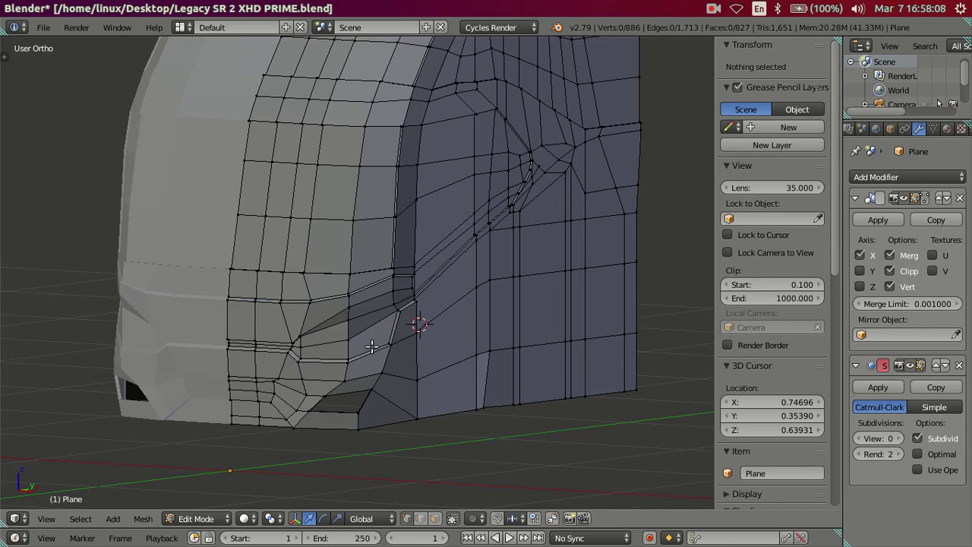
{"action": "right_click", "coordinate": [385, 341], "text": "alt"}
{"action": "key", "text": "Tab"}
{"action": "mouse_move", "coordinate": [385, 341]}
{"action": "middle_mouse_down"}
{"action": "mouse_move", "coordinate": [417, 326]}
{"action": "mouse_move", "coordinate": [423, 405]}
{"action": "mouse_move", "coordinate": [432, 393]}
{"action": "middle_mouse_up"}
{"action": "key", "text": "Tab"}
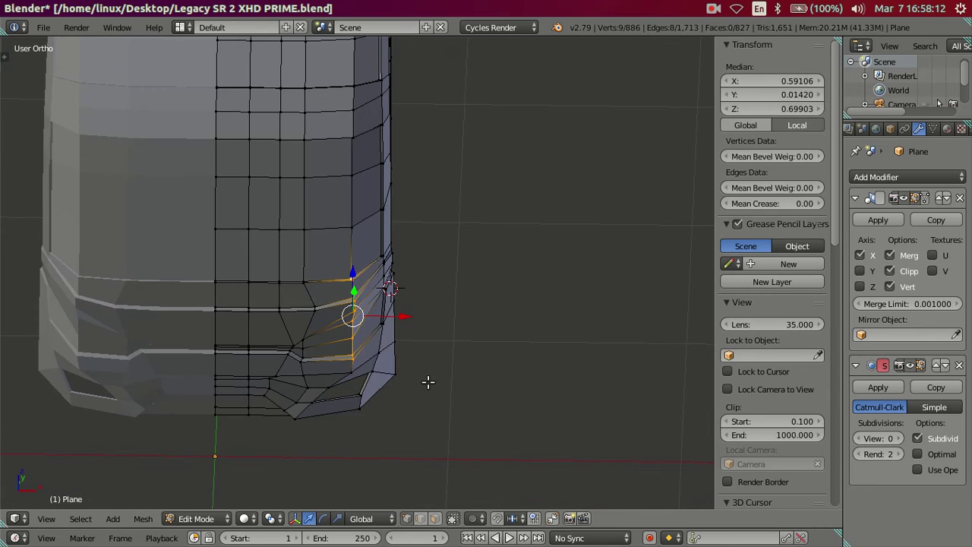
{"action": "scroll", "coordinate": [429, 382], "scroll_direction": "up", "scroll_amount": 1}
{"action": "scroll", "coordinate": [437, 378], "scroll_direction": "up", "scroll_amount": 1}
{"action": "middle_click_drag", "start_coordinate": [439, 372], "coordinate": [333, 345]}
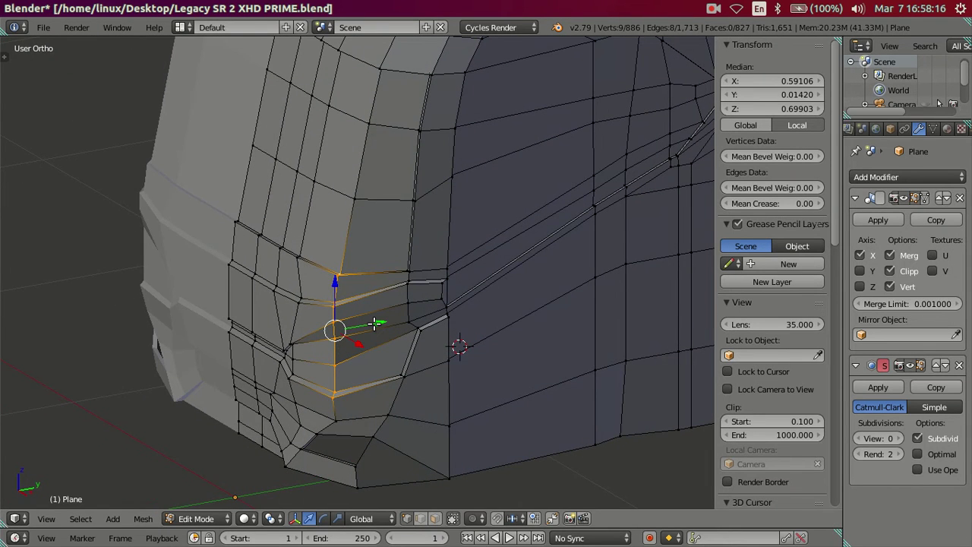
- Shift the loop along Y in Right view, median Y from 0.01844 to 0.03964
{"action": "key", "text": "KP_3"}
{"action": "left_click_drag", "start_coordinate": [387, 333], "coordinate": [389, 328]}
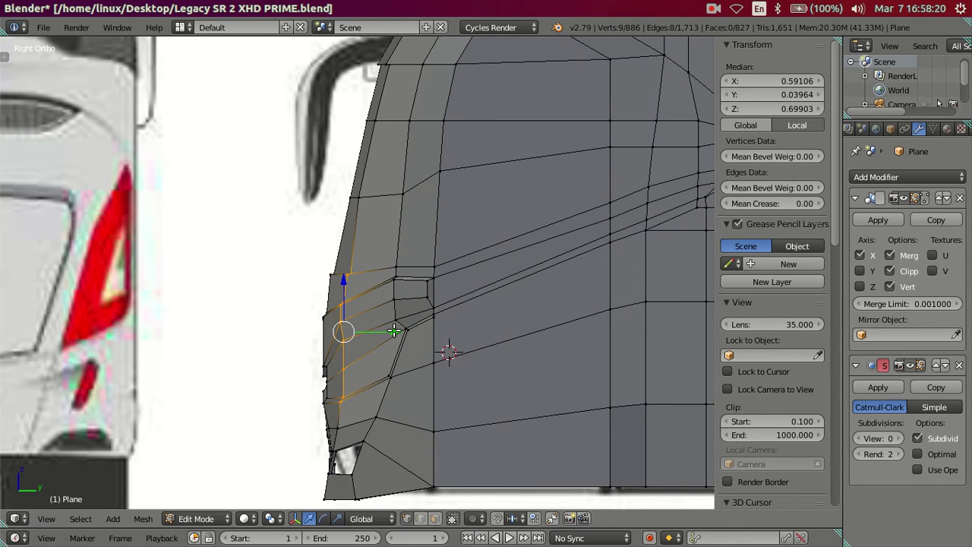
{"action": "key", "text": "a"}
{"action": "key", "text": "Tab"}
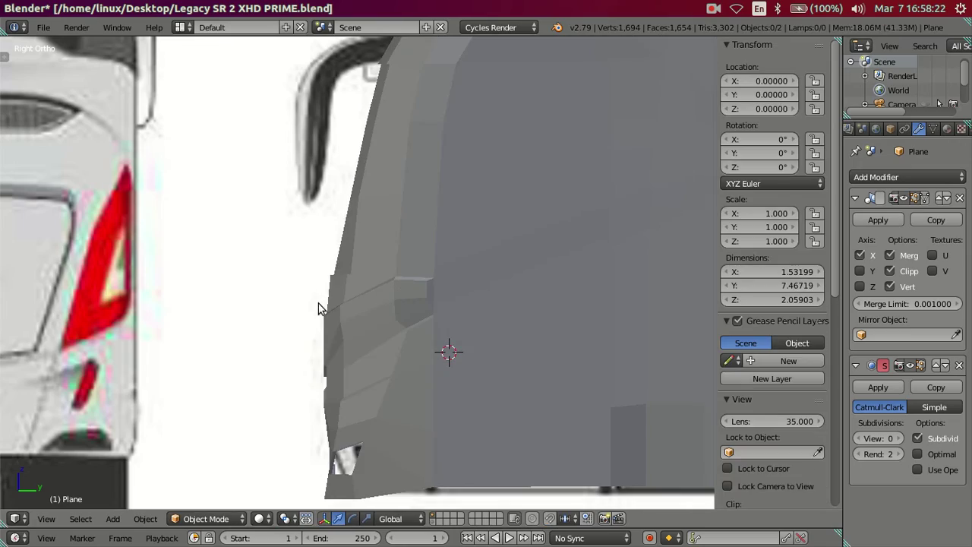
{"action": "key", "text": "Tab"}
{"action": "mouse_move", "coordinate": [318, 303]}
{"action": "middle_mouse_down"}
{"action": "mouse_move", "coordinate": [404, 399]}
{"action": "mouse_move", "coordinate": [482, 362]}
{"action": "mouse_move", "coordinate": [481, 306]}
{"action": "mouse_move", "coordinate": [515, 362]}
{"action": "mouse_move", "coordinate": [471, 315]}
{"action": "mouse_move", "coordinate": [457, 282]}
{"action": "mouse_move", "coordinate": [295, 329]}
{"action": "mouse_move", "coordinate": [288, 345]}
{"action": "mouse_move", "coordinate": [317, 356]}
{"action": "mouse_move", "coordinate": [417, 337]}
{"action": "mouse_move", "coordinate": [418, 324]}
{"action": "middle_mouse_up"}
- Add a vertical loop cut across the bumper step and select a vertex on the new loop
{"action": "key", "text": "KP_1"}
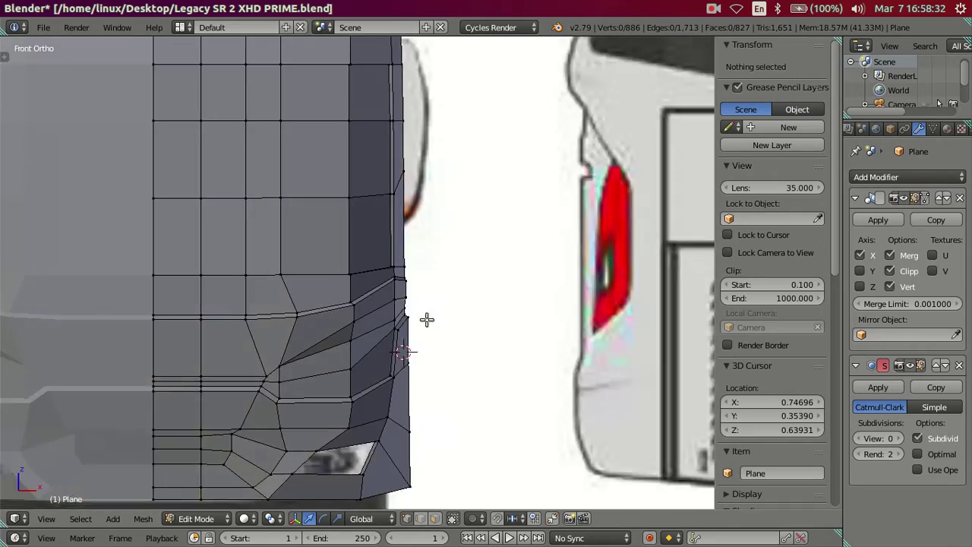
{"action": "scroll", "coordinate": [398, 331], "scroll_direction": "up", "scroll_amount": 3}
{"action": "right_click", "coordinate": [348, 348]}
{"action": "key", "text": "a"}
{"action": "middle_click_drag", "start_coordinate": [457, 332], "coordinate": [276, 337]}
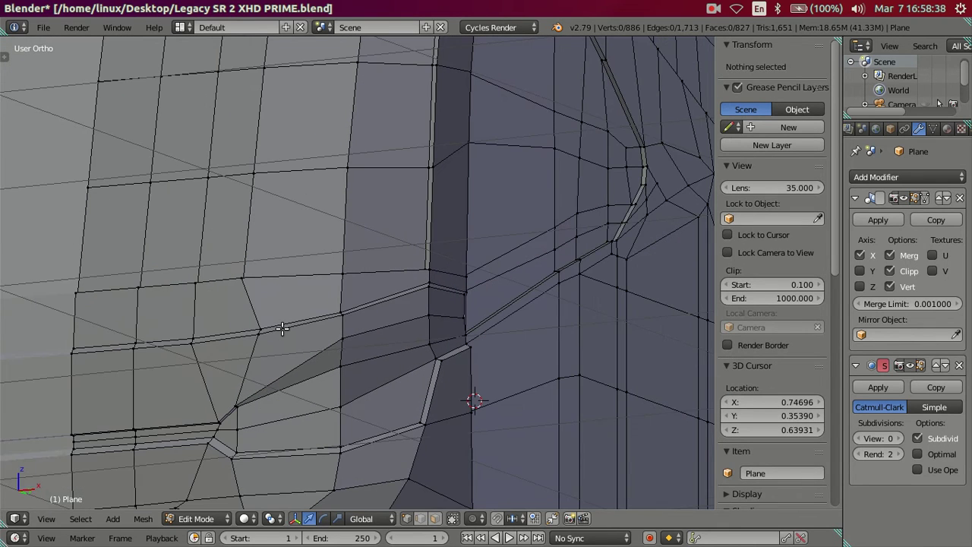
{"action": "left_click", "coordinate": [282, 328]}
{"action": "key", "text": "KP_1"}
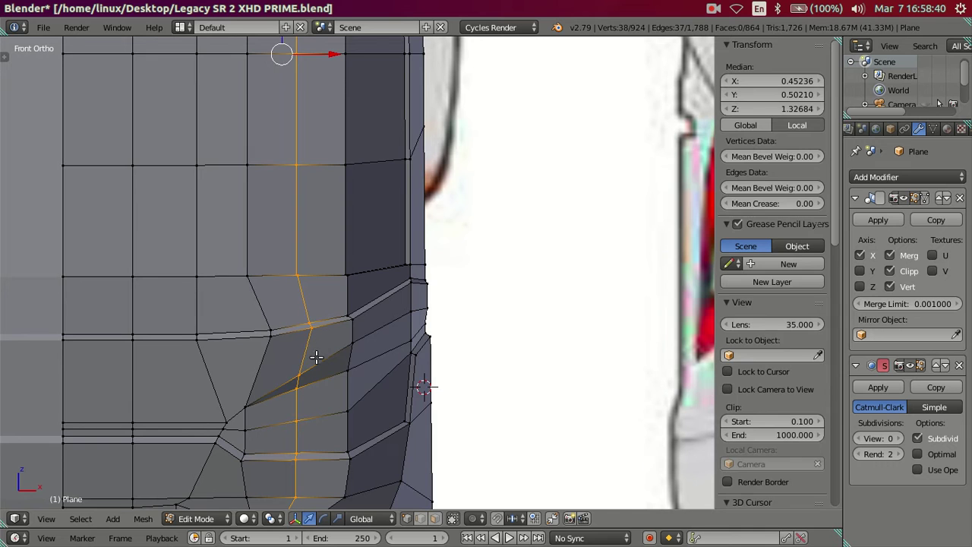
{"action": "right_click", "coordinate": [296, 360]}
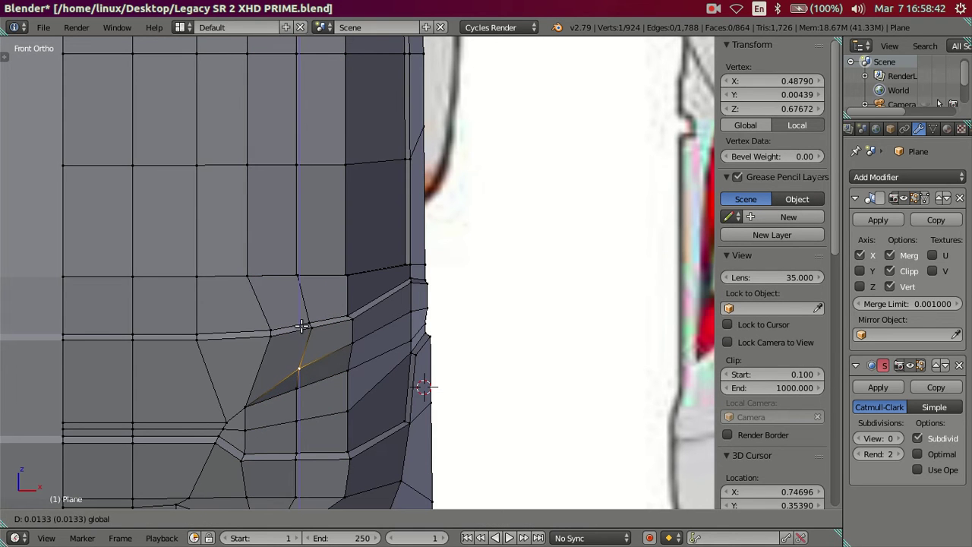
{"action": "key", "text": "Tab"}
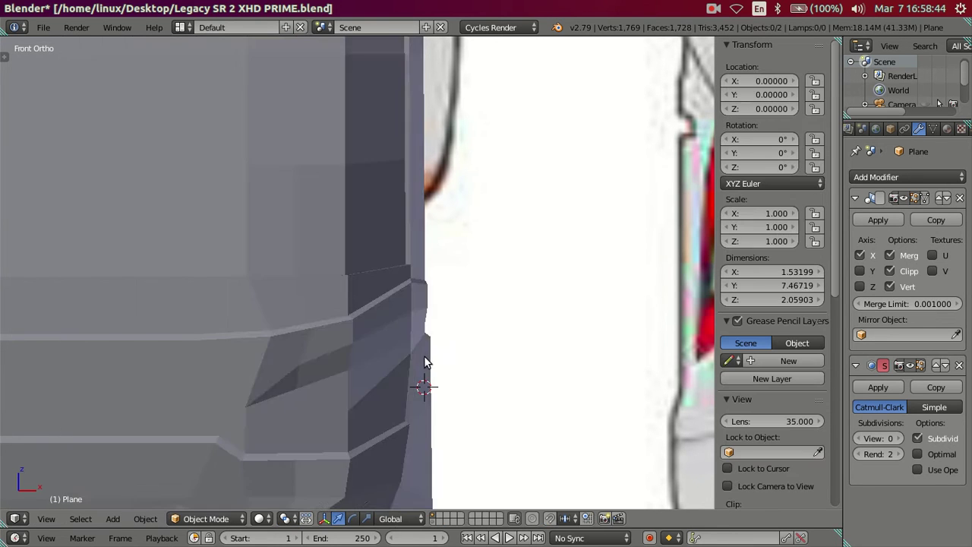
{"action": "middle_click_drag", "start_coordinate": [323, 337], "coordinate": [231, 365]}
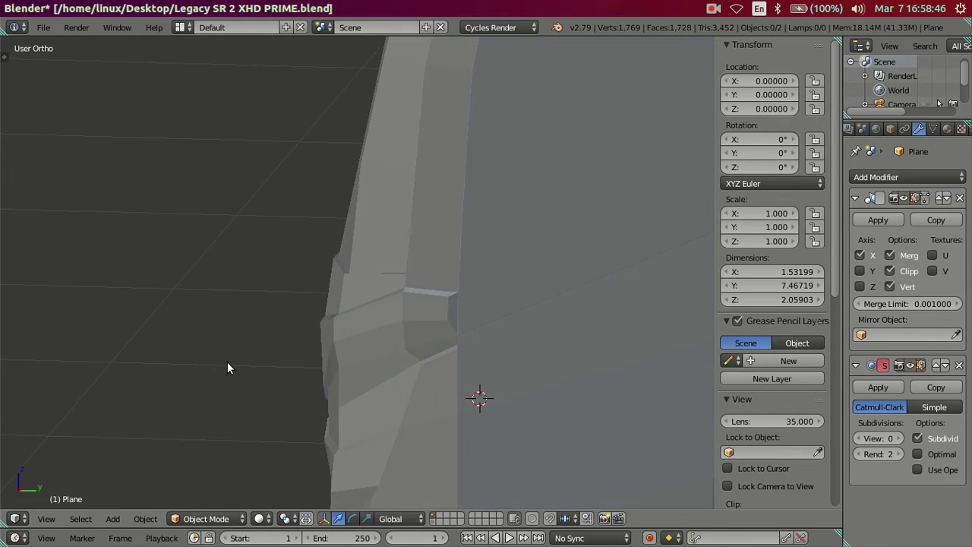
- Move the bumper-corner vertex to Y 0.00269 and preview the refined corner in Object Mode
{"action": "key", "text": "Tab"}
{"action": "scroll", "coordinate": [285, 372], "scroll_direction": "up", "scroll_amount": 2}
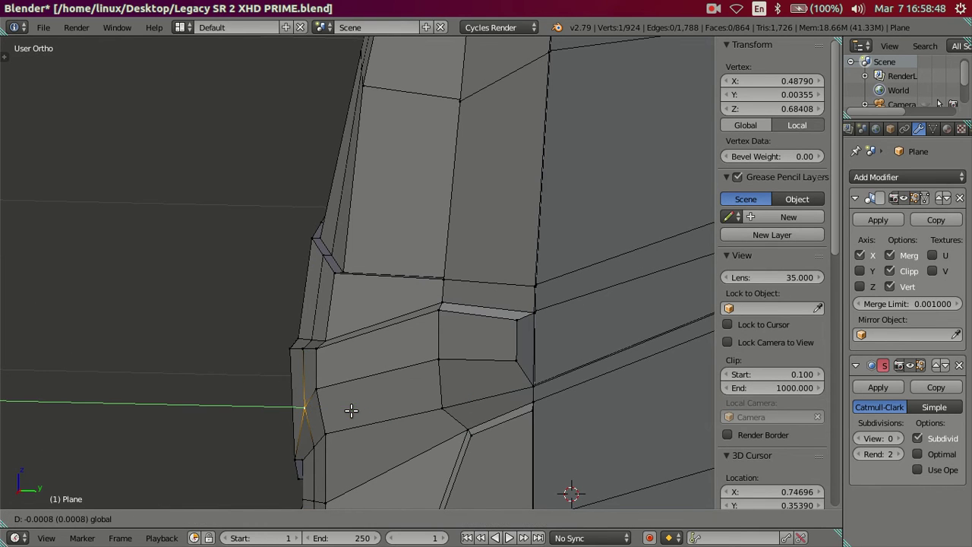
{"action": "left_click", "coordinate": [350, 410]}
{"action": "key", "text": "Tab"}
{"action": "mouse_move", "coordinate": [339, 400]}
{"action": "middle_mouse_down"}
{"action": "mouse_move", "coordinate": [327, 442]}
{"action": "mouse_move", "coordinate": [365, 458]}
{"action": "mouse_move", "coordinate": [410, 451]}
{"action": "mouse_move", "coordinate": [352, 412]}
{"action": "mouse_move", "coordinate": [338, 294]}
{"action": "mouse_move", "coordinate": [284, 281]}
{"action": "mouse_move", "coordinate": [331, 294]}
{"action": "middle_mouse_up"}
{"action": "key", "text": "Tab"}
{"action": "left_click", "coordinate": [349, 392], "text": "alt"}
{"action": "key", "text": "a"}
{"action": "key", "text": "Tab"}
{"action": "scroll", "coordinate": [332, 295], "scroll_direction": "down", "scroll_amount": 5}
{"action": "middle_click_drag", "start_coordinate": [396, 252], "coordinate": [545, 394]}
{"action": "scroll", "coordinate": [409, 353], "scroll_direction": "up", "scroll_amount": 3}
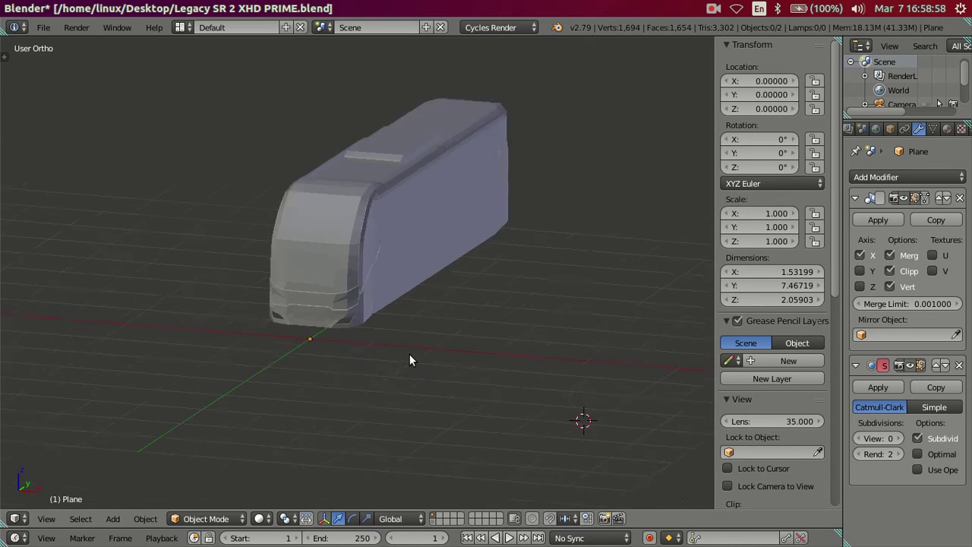
{"action": "scroll", "coordinate": [367, 322], "scroll_direction": "up", "scroll_amount": 3}
{"action": "mouse_move", "coordinate": [367, 322]}
{"action": "middle_mouse_down"}
{"action": "mouse_move", "coordinate": [445, 317]}
{"action": "mouse_move", "coordinate": [418, 354]}
{"action": "middle_mouse_up"}
{"action": "scroll", "coordinate": [395, 376], "scroll_direction": "up", "scroll_amount": 3}
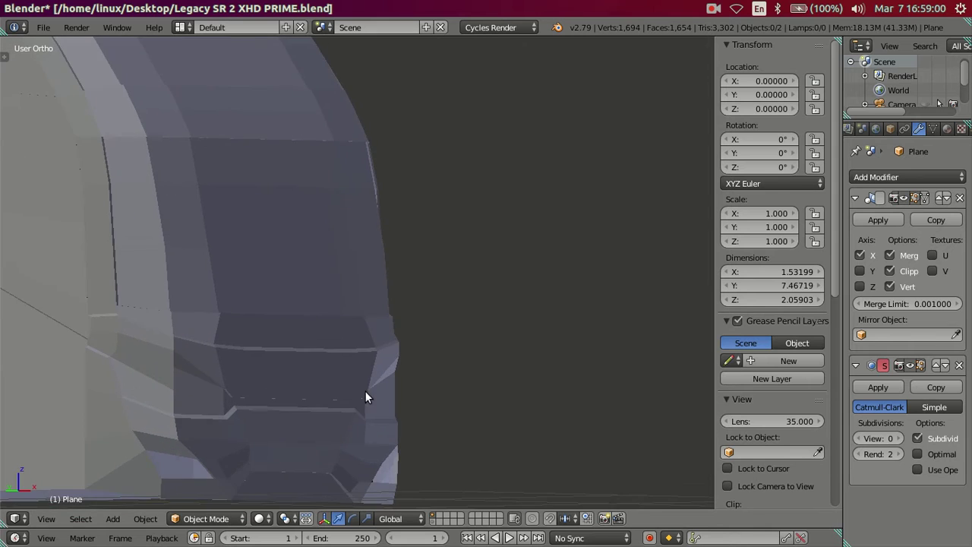
{"action": "scroll", "coordinate": [363, 399], "scroll_direction": "up", "scroll_amount": 2}
{"action": "scroll", "coordinate": [357, 401], "scroll_direction": "up", "scroll_amount": 2}
{"action": "key", "text": "Tab"}
{"action": "mouse_move", "coordinate": [354, 387]}
{"action": "middle_mouse_down"}
{"action": "mouse_move", "coordinate": [358, 341]}
{"action": "mouse_move", "coordinate": [471, 344]}
{"action": "middle_mouse_up"}
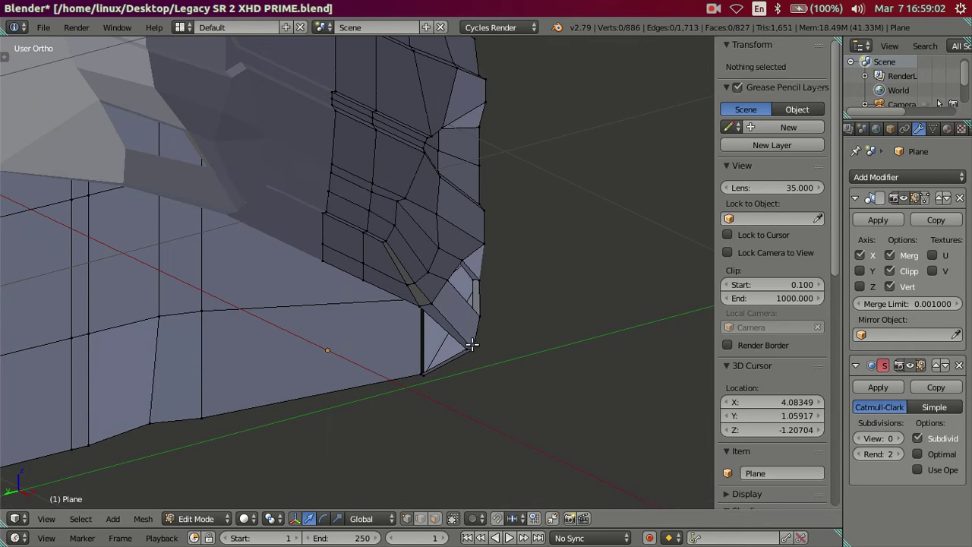
{"action": "left_click", "coordinate": [893, 437]}
{"action": "left_click", "coordinate": [893, 436]}
{"action": "mouse_move", "coordinate": [564, 373]}
{"action": "middle_mouse_down"}
{"action": "mouse_move", "coordinate": [402, 334]}
{"action": "mouse_move", "coordinate": [394, 277]}
{"action": "mouse_move", "coordinate": [285, 300]}
{"action": "mouse_move", "coordinate": [243, 285]}
{"action": "mouse_move", "coordinate": [324, 295]}
{"action": "mouse_move", "coordinate": [324, 281]}
{"action": "mouse_move", "coordinate": [311, 352]}
{"action": "mouse_move", "coordinate": [293, 358]}
{"action": "mouse_move", "coordinate": [241, 332]}
{"action": "middle_mouse_up"}
{"action": "key", "text": "Tab"}
{"action": "key", "text": "Tab"}
{"action": "middle_click_drag", "start_coordinate": [214, 359], "coordinate": [279, 449]}
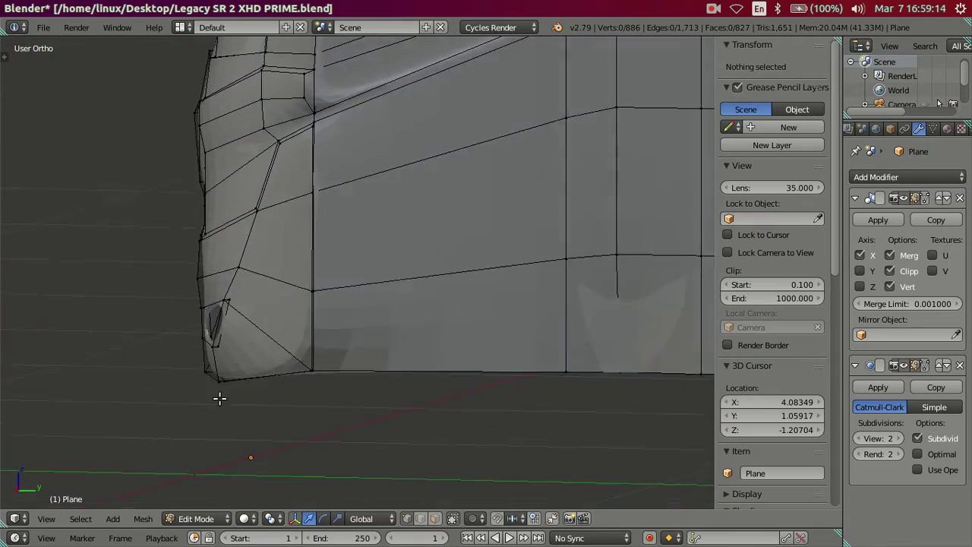
{"action": "left_click", "coordinate": [858, 439]}
{"action": "left_click", "coordinate": [858, 438]}
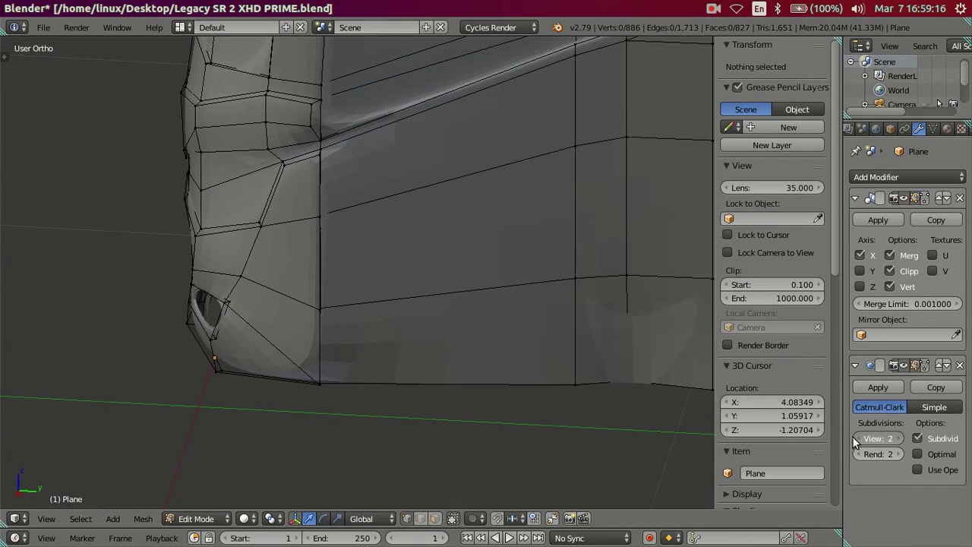
{"action": "mouse_move", "coordinate": [512, 352]}
{"action": "middle_mouse_down"}
{"action": "mouse_move", "coordinate": [393, 319]}
{"action": "mouse_move", "coordinate": [336, 224]}
{"action": "middle_mouse_up"}
{"action": "scroll", "coordinate": [336, 224], "scroll_direction": "down", "scroll_amount": 3}
{"action": "mouse_move", "coordinate": [278, 255]}
{"action": "middle_mouse_down"}
{"action": "mouse_move", "coordinate": [221, 260]}
{"action": "mouse_move", "coordinate": [237, 289]}
{"action": "mouse_move", "coordinate": [236, 263]}
{"action": "mouse_move", "coordinate": [262, 280]}
{"action": "mouse_move", "coordinate": [273, 267]}
{"action": "mouse_move", "coordinate": [252, 260]}
{"action": "middle_mouse_up"}
{"action": "scroll", "coordinate": [317, 332], "scroll_direction": "up", "scroll_amount": 2}
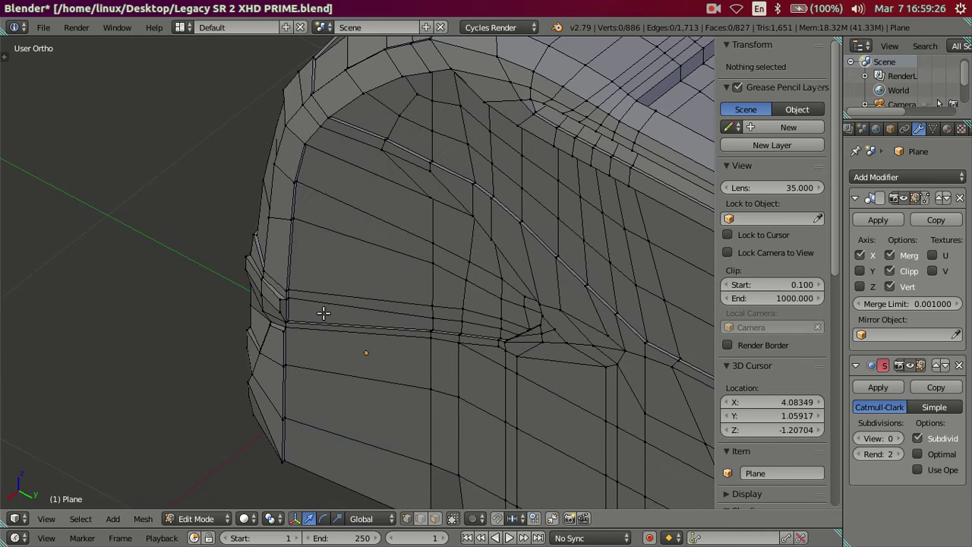
{"action": "scroll", "coordinate": [321, 315], "scroll_direction": "up", "scroll_amount": 3}
{"action": "scroll", "coordinate": [362, 269], "scroll_direction": "up", "scroll_amount": 1}
{"action": "scroll", "coordinate": [358, 250], "scroll_direction": "up", "scroll_amount": 1}
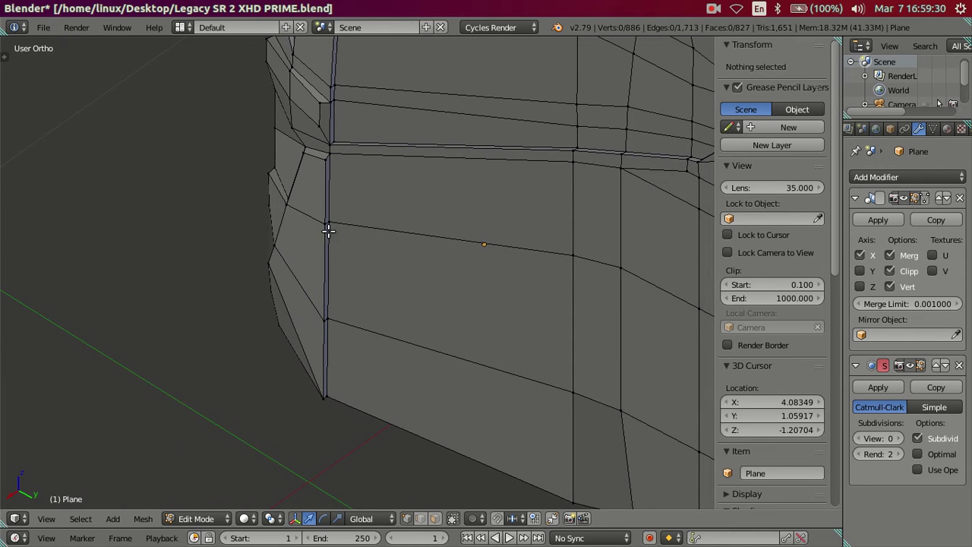
{"action": "scroll", "coordinate": [328, 231], "scroll_direction": "down", "scroll_amount": 3}
{"action": "mouse_move", "coordinate": [315, 293]}
{"action": "middle_mouse_down"}
{"action": "mouse_move", "coordinate": [289, 310]}
{"action": "mouse_move", "coordinate": [282, 297]}
{"action": "mouse_move", "coordinate": [314, 238]}
{"action": "mouse_move", "coordinate": [397, 210]}
{"action": "mouse_move", "coordinate": [434, 180]}
{"action": "mouse_move", "coordinate": [426, 190]}
{"action": "middle_mouse_up"}
{"action": "scroll", "coordinate": [373, 339], "scroll_direction": "up", "scroll_amount": 1}
{"action": "scroll", "coordinate": [361, 346], "scroll_direction": "up", "scroll_amount": 2}
{"action": "scroll", "coordinate": [357, 343], "scroll_direction": "up", "scroll_amount": 2}
{"action": "mouse_move", "coordinate": [356, 343]}
{"action": "middle_mouse_down"}
{"action": "mouse_move", "coordinate": [368, 293]}
{"action": "mouse_move", "coordinate": [449, 288]}
{"action": "mouse_move", "coordinate": [414, 251]}
{"action": "mouse_move", "coordinate": [403, 260]}
{"action": "middle_mouse_up"}
{"action": "key", "text": "KP_1"}
{"action": "scroll", "coordinate": [166, 344], "scroll_direction": "down", "scroll_amount": 3}
{"action": "scroll", "coordinate": [249, 322], "scroll_direction": "down", "scroll_amount": 2}
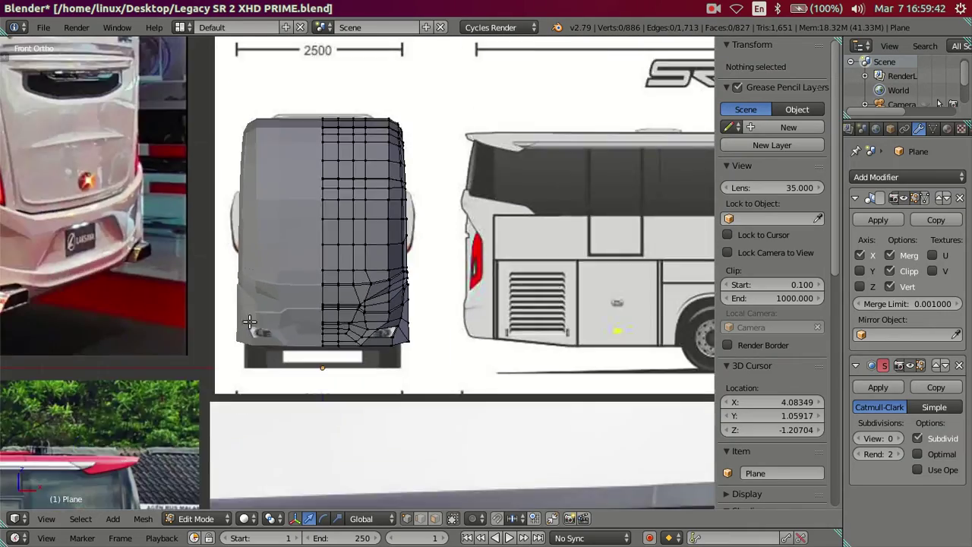
{"action": "scroll", "coordinate": [250, 321], "scroll_direction": "down", "scroll_amount": 4}
{"action": "scroll", "coordinate": [254, 323], "scroll_direction": "down", "scroll_amount": 3}
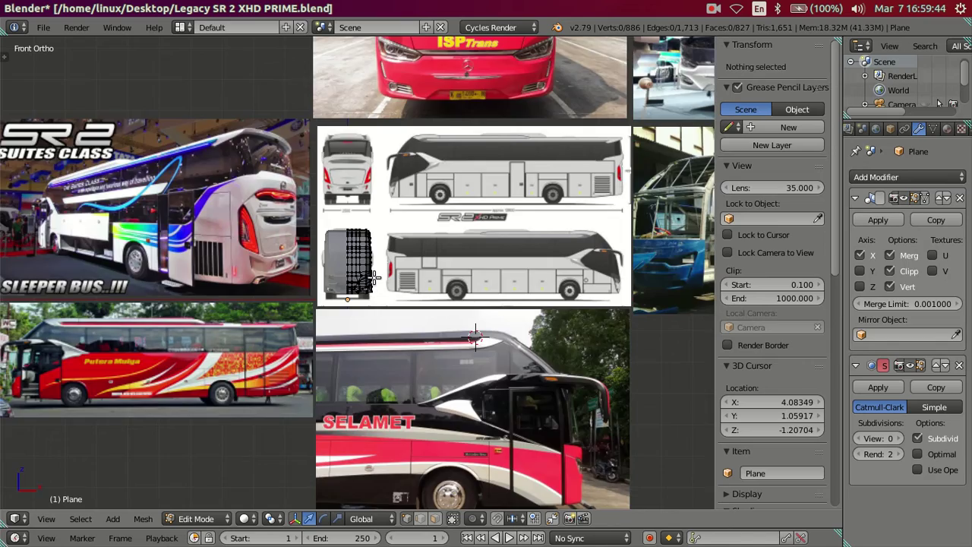
{"action": "scroll", "coordinate": [374, 279], "scroll_direction": "down", "scroll_amount": 3}
{"action": "mouse_move", "coordinate": [374, 279]}
{"action": "middle_mouse_down", "text": "shift"}
{"action": "mouse_move", "coordinate": [91, 402]}
{"action": "mouse_move", "coordinate": [227, 402]}
{"action": "middle_mouse_up", "text": "shift"}
{"action": "scroll", "coordinate": [220, 277], "scroll_direction": "up", "scroll_amount": 3}
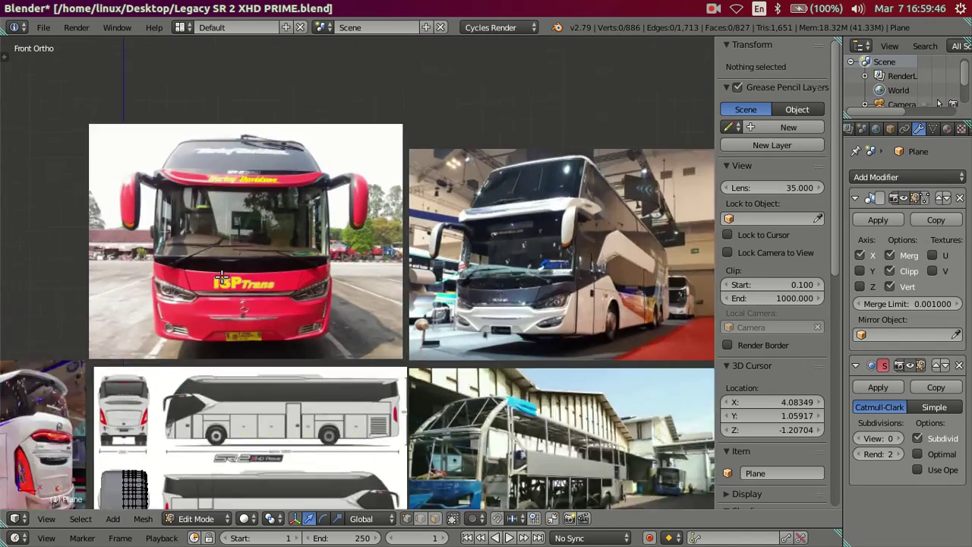
{"action": "scroll", "coordinate": [220, 277], "scroll_direction": "up", "scroll_amount": 3}
{"action": "middle_click_drag", "start_coordinate": [228, 304], "coordinate": [365, 330], "text": "shift"}
{"action": "scroll", "coordinate": [370, 334], "scroll_direction": "up", "scroll_amount": 3}
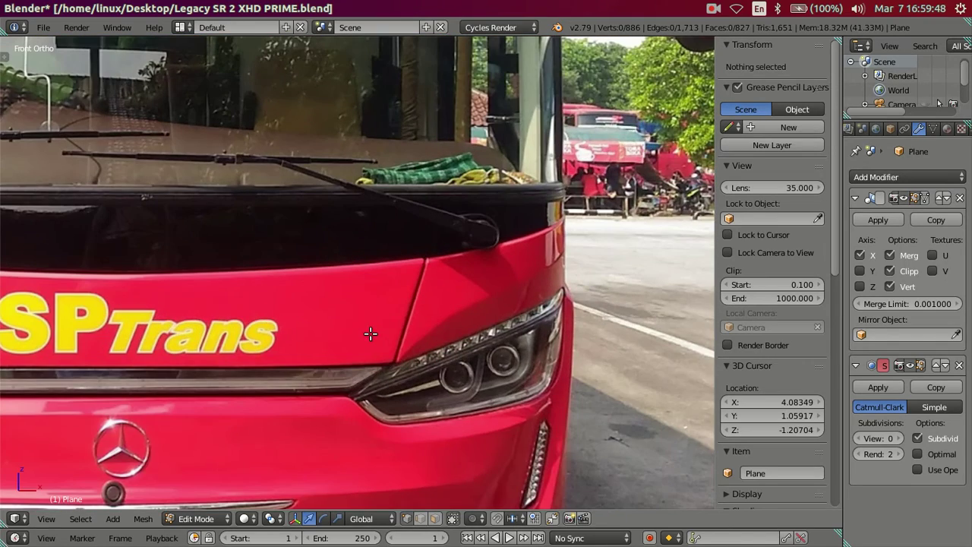
{"action": "scroll", "coordinate": [375, 379], "scroll_direction": "down", "scroll_amount": 2}
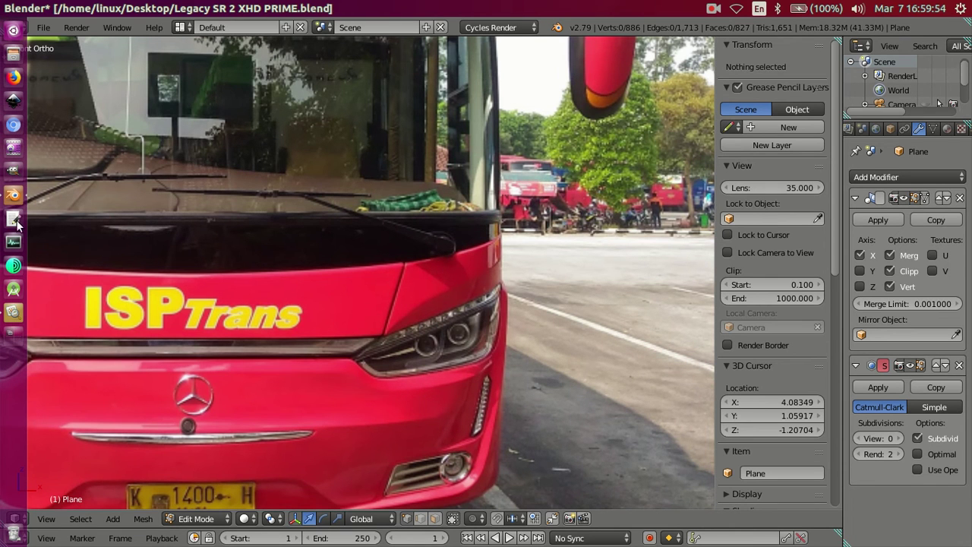
{"action": "scroll", "coordinate": [341, 343], "scroll_direction": "down", "scroll_amount": 3}
{"action": "scroll", "coordinate": [340, 345], "scroll_direction": "down", "scroll_amount": 3}
{"action": "scroll", "coordinate": [341, 347], "scroll_direction": "down", "scroll_amount": 3}
{"action": "scroll", "coordinate": [440, 319], "scroll_direction": "up", "scroll_amount": 2}
{"action": "scroll", "coordinate": [426, 334], "scroll_direction": "up", "scroll_amount": 2}
{"action": "scroll", "coordinate": [402, 353], "scroll_direction": "up", "scroll_amount": 2}
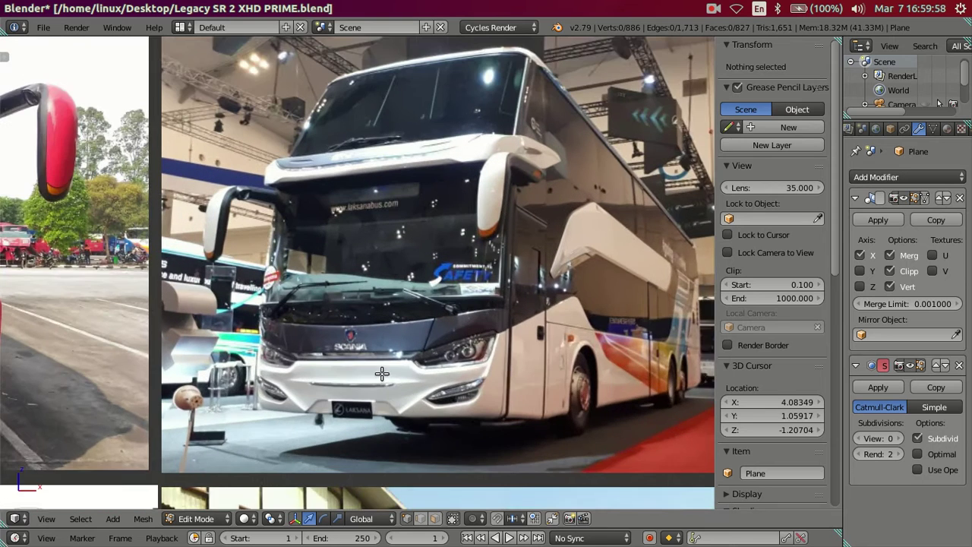
{"action": "scroll", "coordinate": [384, 372], "scroll_direction": "up", "scroll_amount": 2}
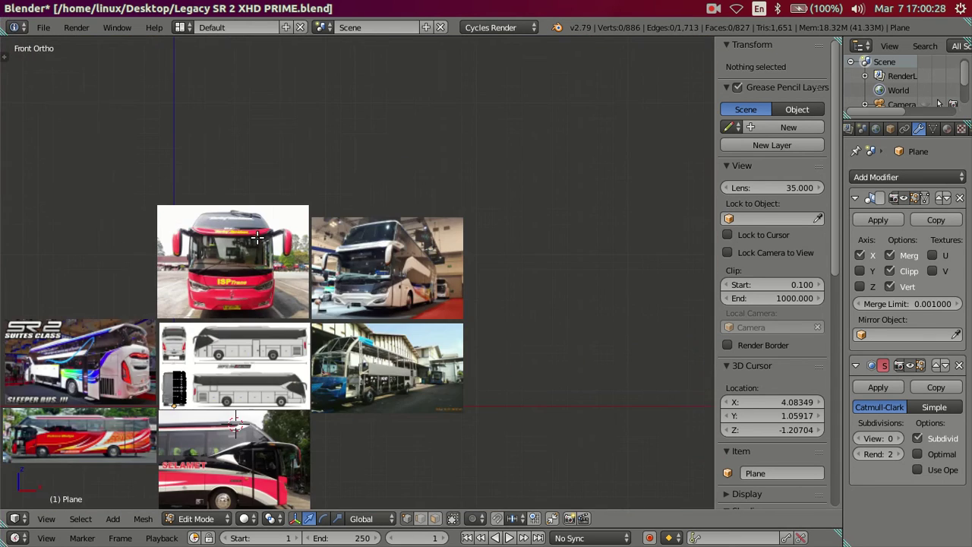
- Zoom and pan to the lower front of the bus mesh, then orbit to an angled corner view
{"action": "middle_click_drag", "start_coordinate": [266, 320], "coordinate": [456, 209], "text": "shift"}
{"action": "scroll", "coordinate": [455, 209], "scroll_direction": "up", "scroll_amount": 5}
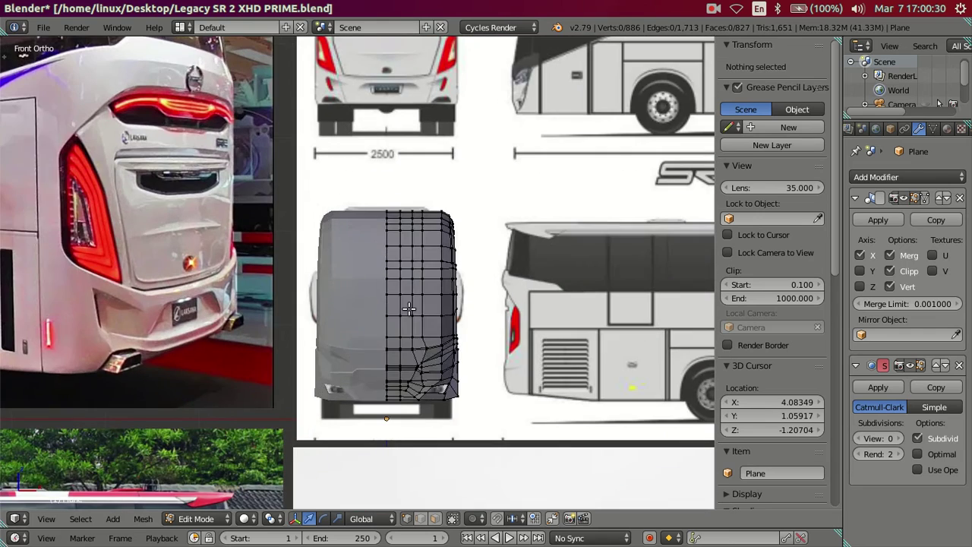
{"action": "scroll", "coordinate": [448, 341], "scroll_direction": "up", "scroll_amount": 2}
{"action": "middle_click_drag", "start_coordinate": [448, 341], "coordinate": [428, 206], "text": "shift"}
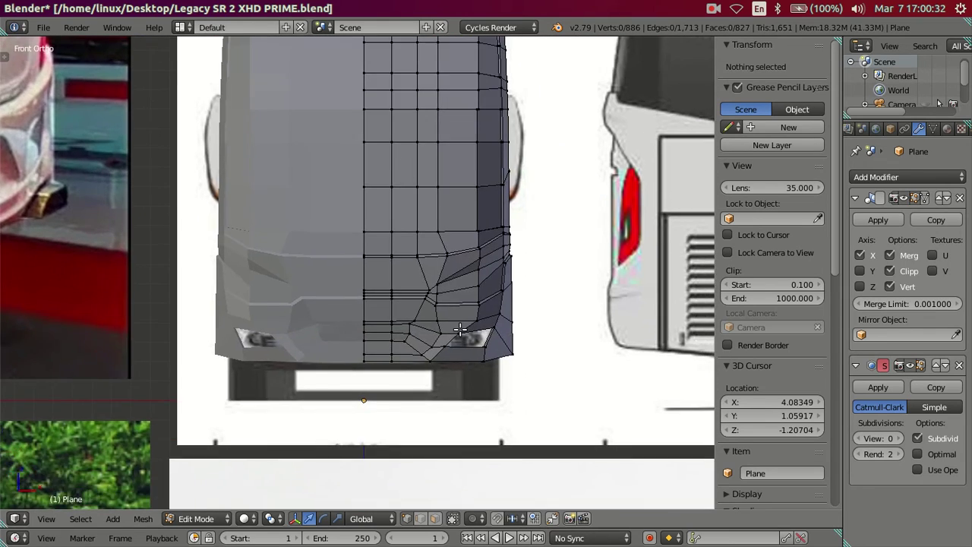
{"action": "scroll", "coordinate": [451, 213], "scroll_direction": "up", "scroll_amount": 3}
{"action": "scroll", "coordinate": [494, 304], "scroll_direction": "up", "scroll_amount": 2}
{"action": "scroll", "coordinate": [462, 354], "scroll_direction": "up", "scroll_amount": 2}
{"action": "scroll", "coordinate": [430, 316], "scroll_direction": "up", "scroll_amount": 1}
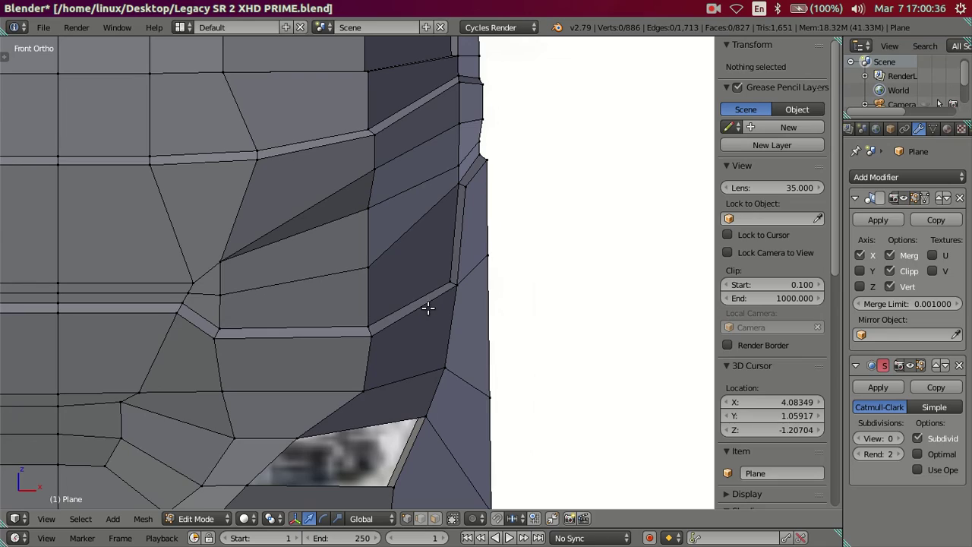
{"action": "scroll", "coordinate": [460, 204], "scroll_direction": "down", "scroll_amount": 2}
{"action": "scroll", "coordinate": [441, 282], "scroll_direction": "down", "scroll_amount": 2}
{"action": "mouse_move", "coordinate": [441, 282]}
{"action": "middle_mouse_down"}
{"action": "mouse_move", "coordinate": [367, 355]}
{"action": "mouse_move", "coordinate": [341, 358]}
{"action": "mouse_move", "coordinate": [380, 279]}
{"action": "mouse_move", "coordinate": [321, 299]}
{"action": "mouse_move", "coordinate": [360, 320]}
{"action": "mouse_move", "coordinate": [401, 362]}
{"action": "mouse_move", "coordinate": [404, 341]}
{"action": "mouse_move", "coordinate": [433, 321]}
{"action": "mouse_move", "coordinate": [429, 296]}
{"action": "mouse_move", "coordinate": [232, 286]}
{"action": "mouse_move", "coordinate": [217, 303]}
{"action": "mouse_move", "coordinate": [274, 336]}
{"action": "mouse_move", "coordinate": [282, 357]}
{"action": "mouse_move", "coordinate": [207, 331]}
{"action": "mouse_move", "coordinate": [236, 384]}
{"action": "mouse_move", "coordinate": [266, 382]}
{"action": "mouse_move", "coordinate": [319, 425]}
{"action": "middle_mouse_up"}
- Select the path of side-corner faces down to the bottom face and extrude them outward
{"action": "left_click", "coordinate": [434, 518]}
{"action": "right_click", "coordinate": [357, 303]}
{"action": "mouse_move", "coordinate": [319, 462]}
{"action": "middle_mouse_down"}
{"action": "mouse_move", "coordinate": [404, 448]}
{"action": "mouse_move", "coordinate": [418, 382]}
{"action": "middle_mouse_up"}
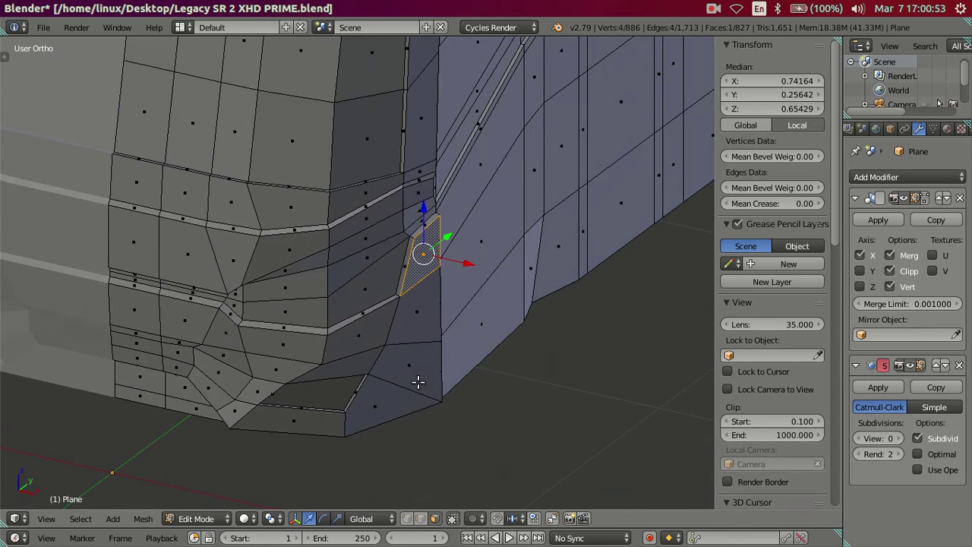
{"action": "right_click", "coordinate": [264, 422], "text": "ctrl"}
{"action": "middle_click_drag", "start_coordinate": [271, 423], "coordinate": [281, 353]}
{"action": "scroll", "coordinate": [281, 353], "scroll_direction": "up", "scroll_amount": 3}
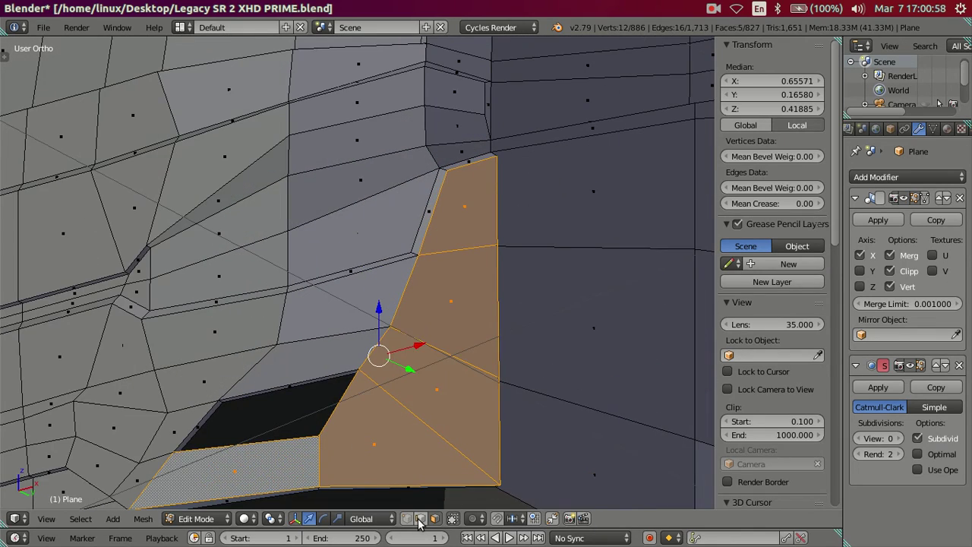
{"action": "mouse_move", "coordinate": [332, 395]}
{"action": "middle_mouse_down", "text": "shift"}
{"action": "mouse_move", "coordinate": [347, 354]}
{"action": "mouse_move", "coordinate": [260, 395]}
{"action": "mouse_move", "coordinate": [240, 356]}
{"action": "mouse_move", "coordinate": [200, 386]}
{"action": "mouse_move", "coordinate": [219, 419]}
{"action": "mouse_move", "coordinate": [267, 436]}
{"action": "mouse_move", "coordinate": [319, 426]}
{"action": "mouse_move", "coordinate": [294, 346]}
{"action": "mouse_move", "coordinate": [245, 329]}
{"action": "middle_mouse_up", "text": "shift"}
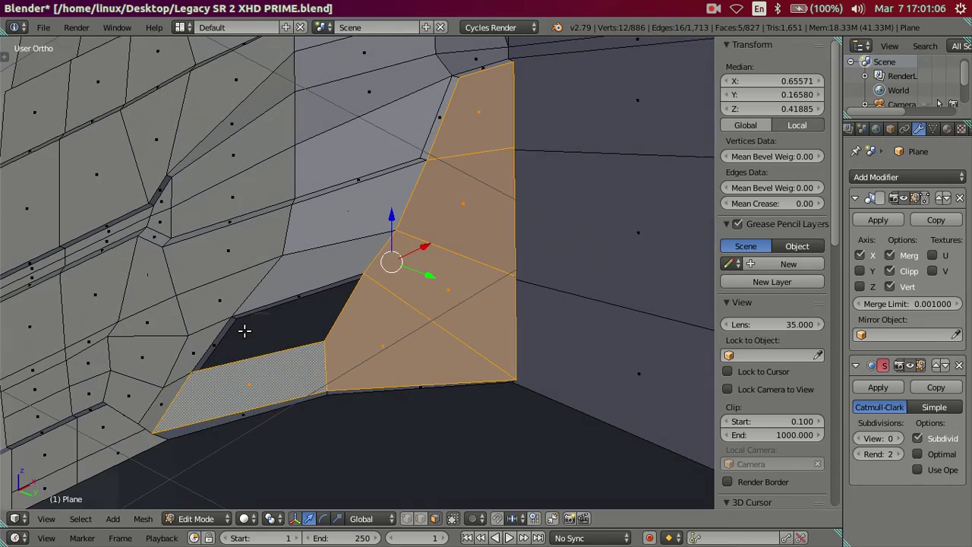
{"action": "middle_click_drag", "start_coordinate": [362, 273], "coordinate": [430, 333]}
{"action": "key", "text": "e"}
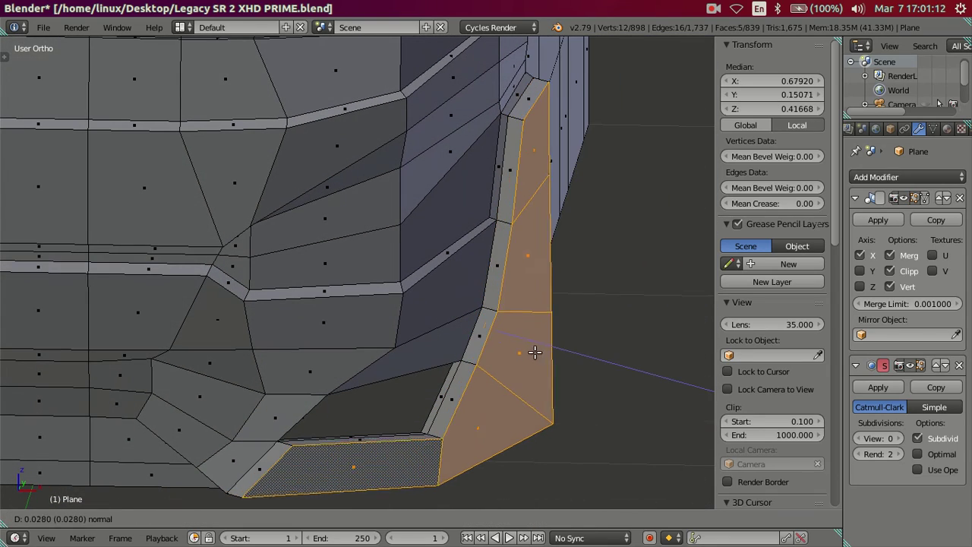
{"action": "left_click", "coordinate": [539, 352]}
{"action": "mouse_move", "coordinate": [514, 269]}
{"action": "middle_mouse_down"}
{"action": "mouse_move", "coordinate": [478, 287]}
{"action": "mouse_move", "coordinate": [503, 225]}
{"action": "middle_mouse_up"}
- Shift the vertical strip of four corner faces 0.01 along X
{"action": "right_click", "coordinate": [503, 225]}
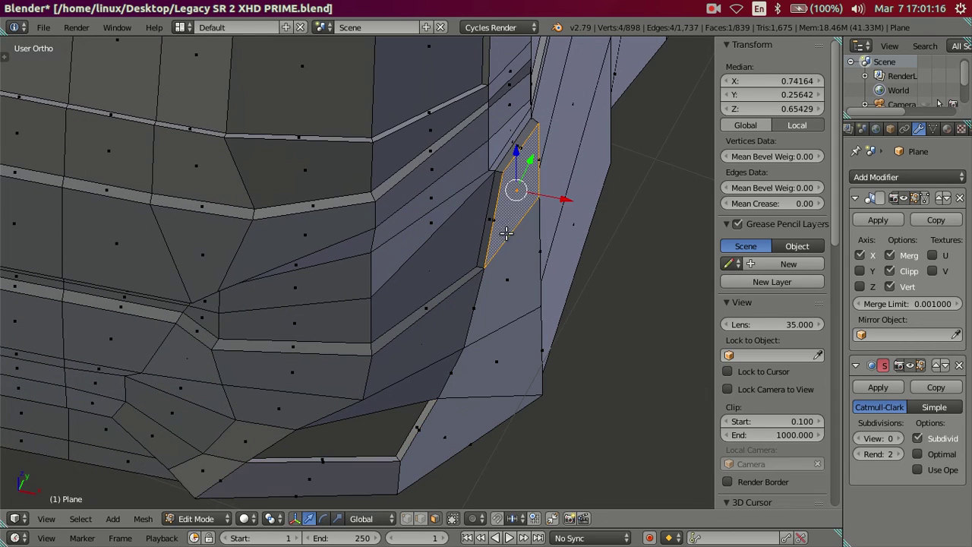
{"action": "right_click", "coordinate": [471, 411], "text": "alt"}
{"action": "middle_click_drag", "start_coordinate": [472, 410], "coordinate": [503, 381]}
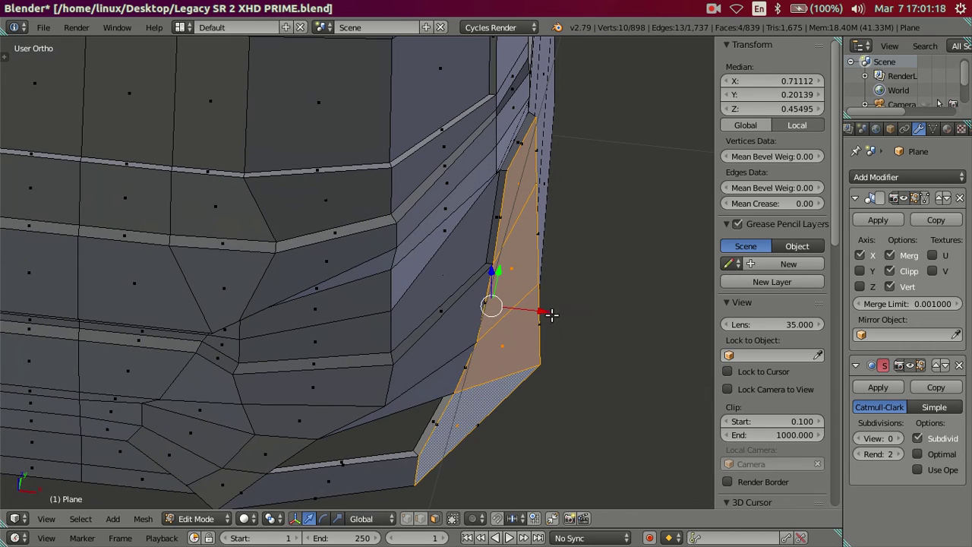
{"action": "left_click_drag", "start_coordinate": [551, 314], "coordinate": [559, 309]}
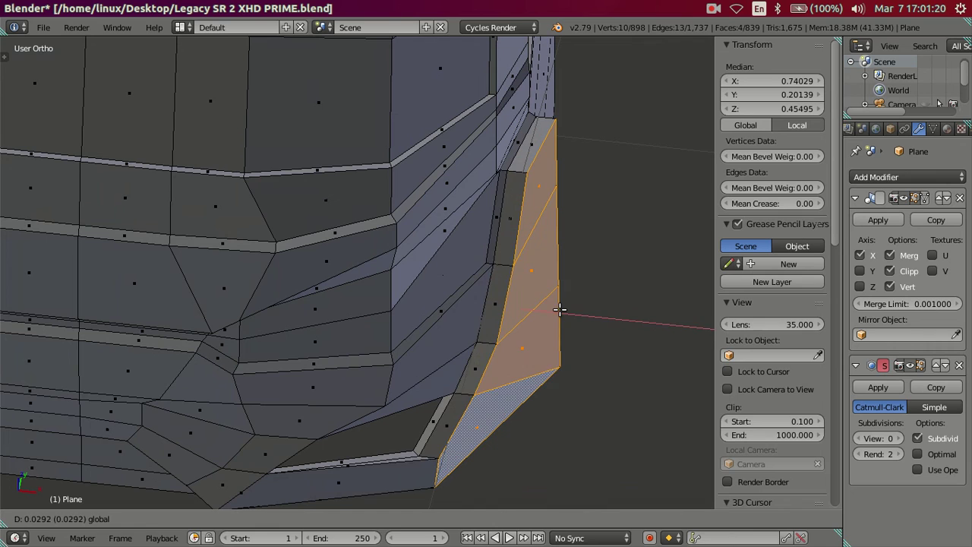
{"action": "right_click", "coordinate": [558, 309]}
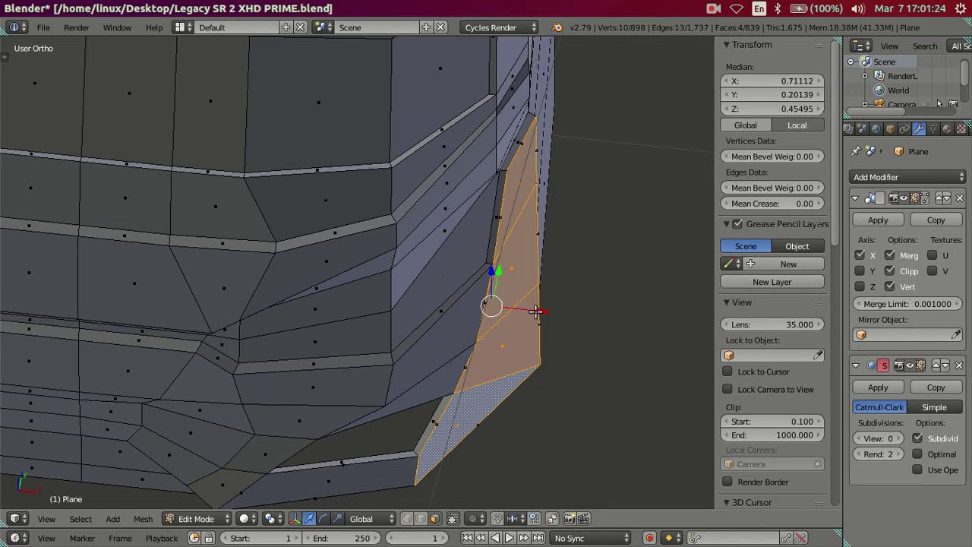
{"action": "left_click_drag", "start_coordinate": [536, 311], "coordinate": [549, 312]}
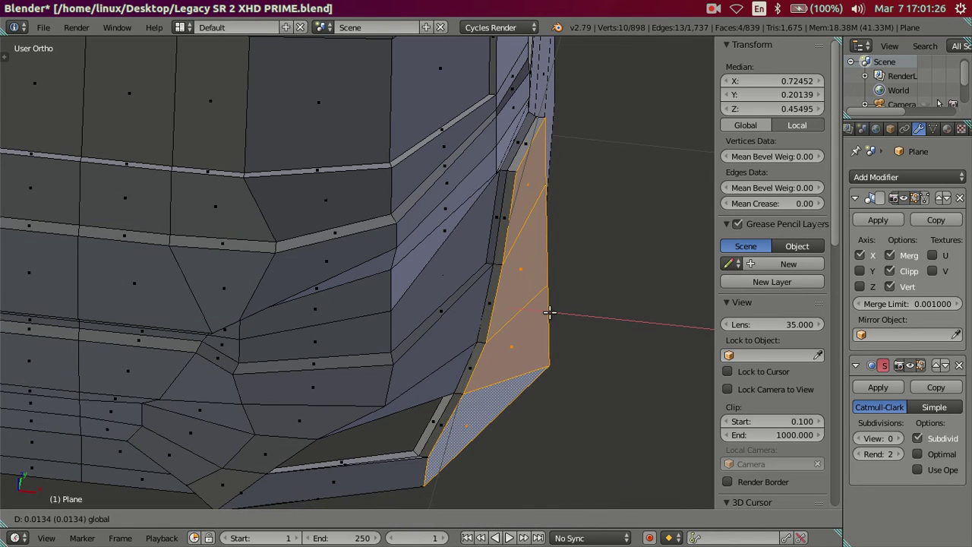
{"action": "left_click_drag", "start_coordinate": [550, 312], "coordinate": [555, 311]}
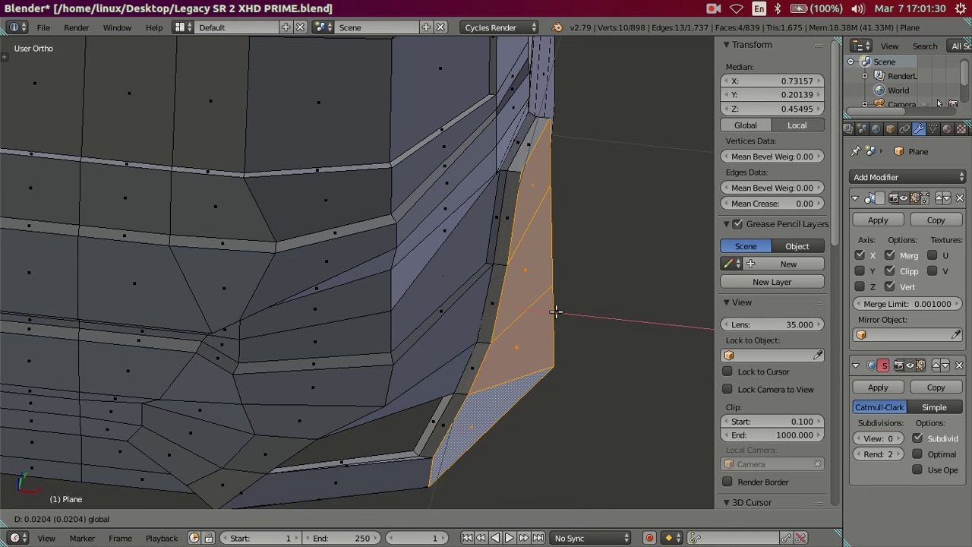
{"action": "type", "text": ".01"}
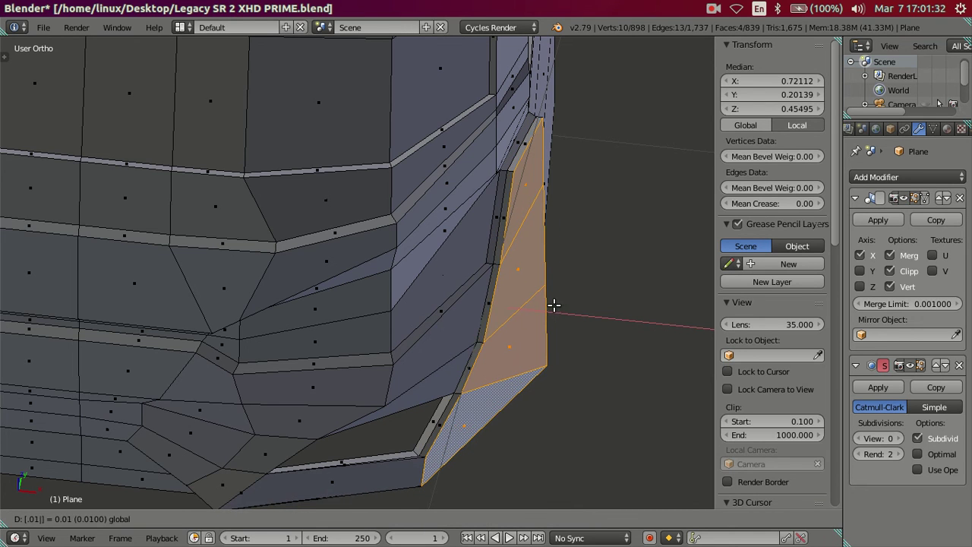
{"action": "key", "text": "Return"}
- Select the bottom bumper step face
{"action": "middle_click_drag", "start_coordinate": [555, 305], "coordinate": [380, 370]}
{"action": "right_click", "coordinate": [352, 378]}
{"action": "middle_click_drag", "start_coordinate": [365, 405], "coordinate": [354, 373]}
{"action": "key", "text": "g"}
{"action": "key", "text": "y"}
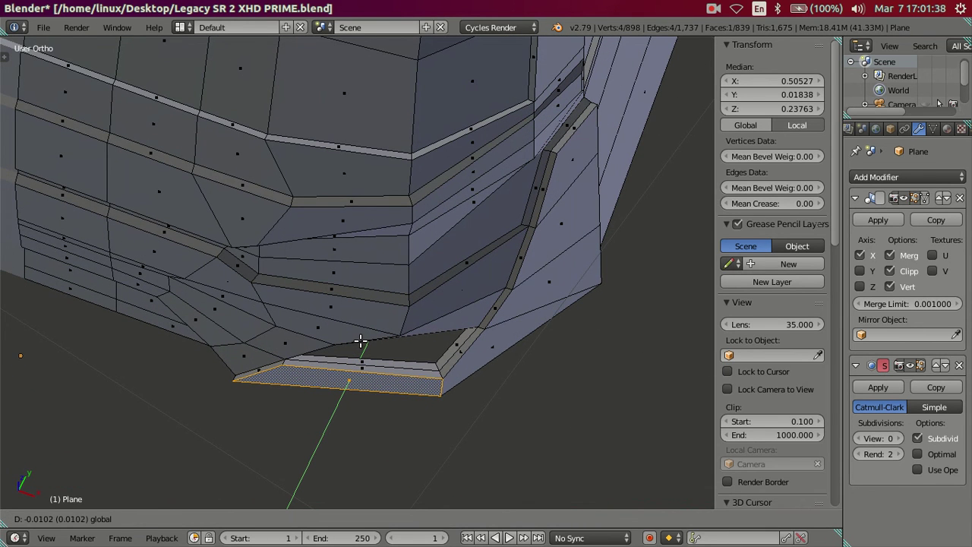
{"action": "type", "text": "-0"}
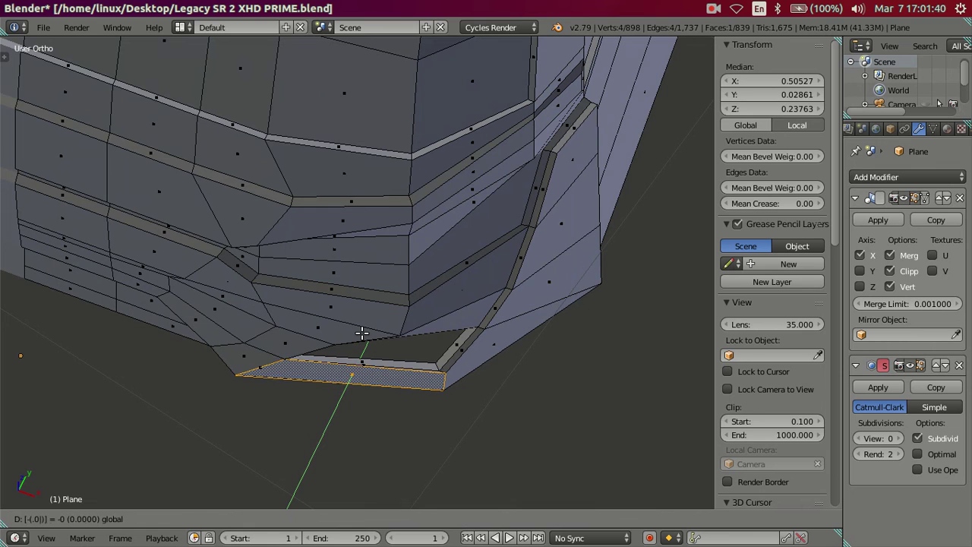
{"action": "key", "text": "Return"}
{"action": "mouse_move", "coordinate": [362, 334]}
{"action": "middle_mouse_down"}
{"action": "mouse_move", "coordinate": [413, 295]}
{"action": "mouse_move", "coordinate": [369, 248]}
{"action": "middle_mouse_up"}
{"action": "key", "text": "a"}
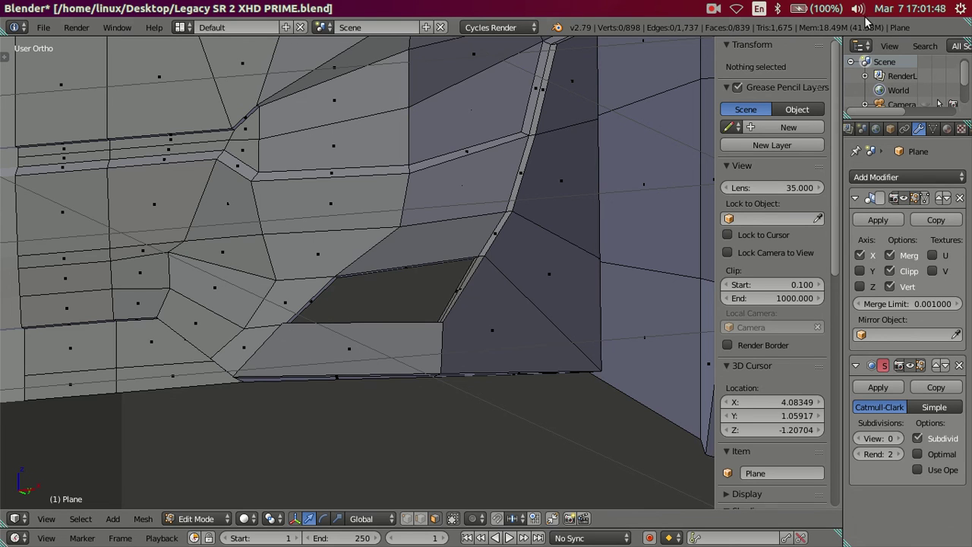
- Look at the whole bus through the scene camera and save over Legacy SR 2 XHD PRIME.blend
{"action": "left_click", "coordinate": [713, 9]}
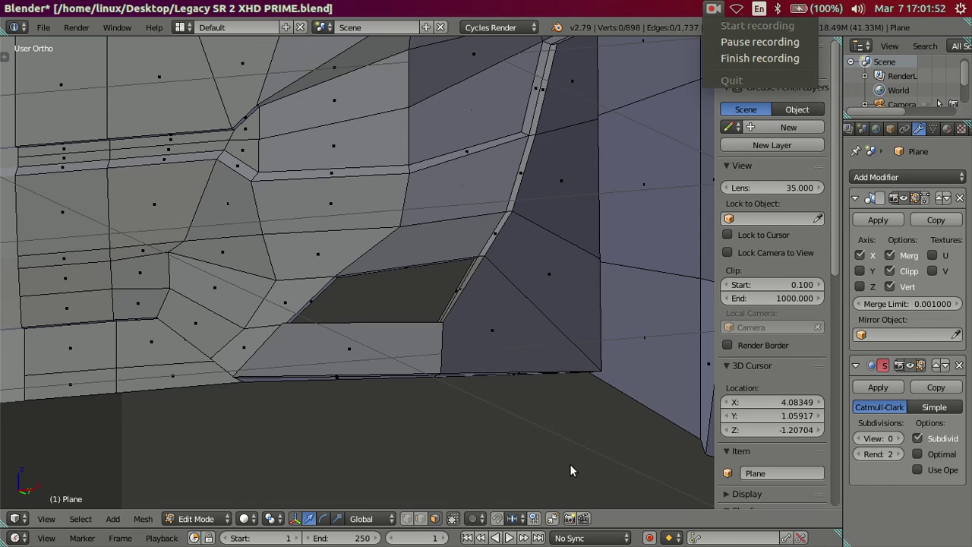
{"action": "left_click", "coordinate": [575, 373]}
{"action": "middle_click_drag", "start_coordinate": [574, 374], "coordinate": [525, 278]}
{"action": "scroll", "coordinate": [524, 281], "scroll_direction": "down", "scroll_amount": 1}
{"action": "scroll", "coordinate": [523, 284], "scroll_direction": "down", "scroll_amount": 2}
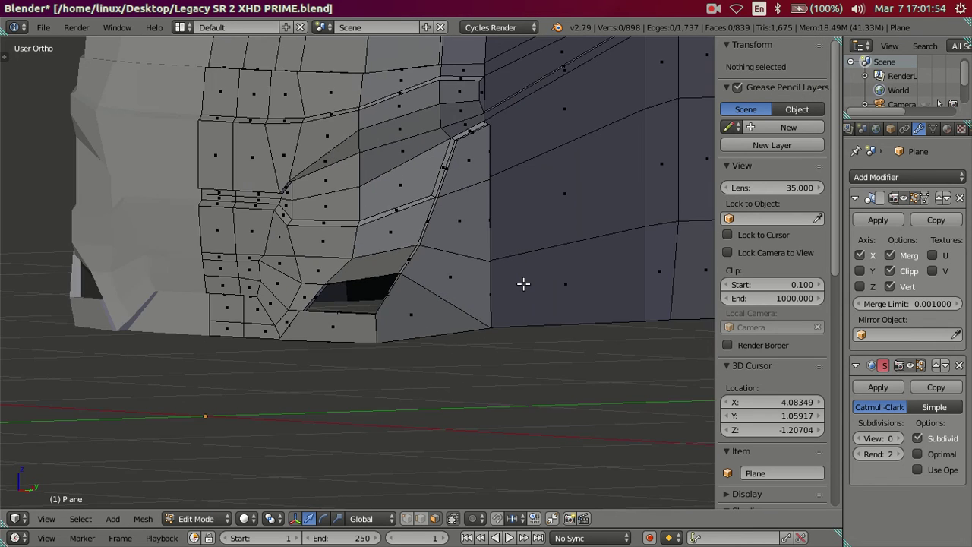
{"action": "key", "text": "KP_0"}
{"action": "key", "text": "ctrl+s"}
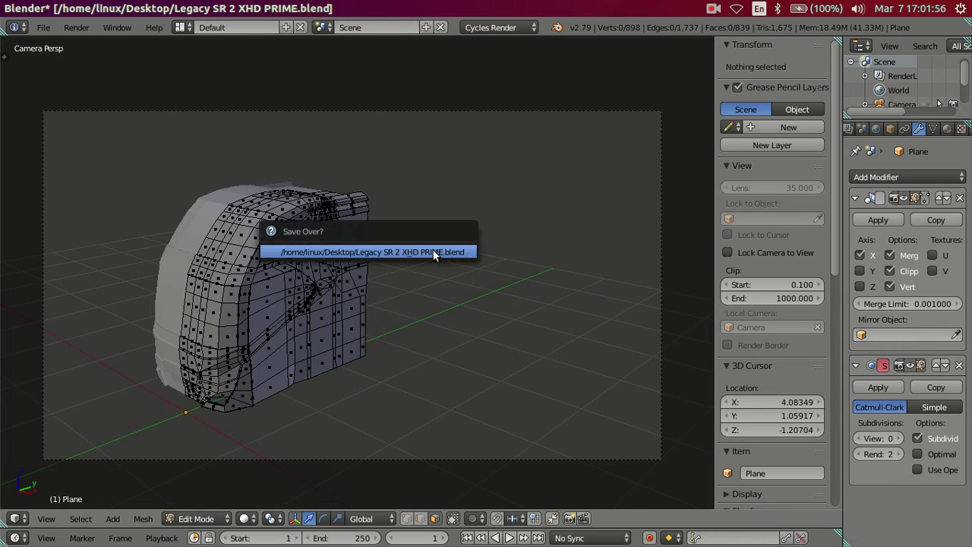